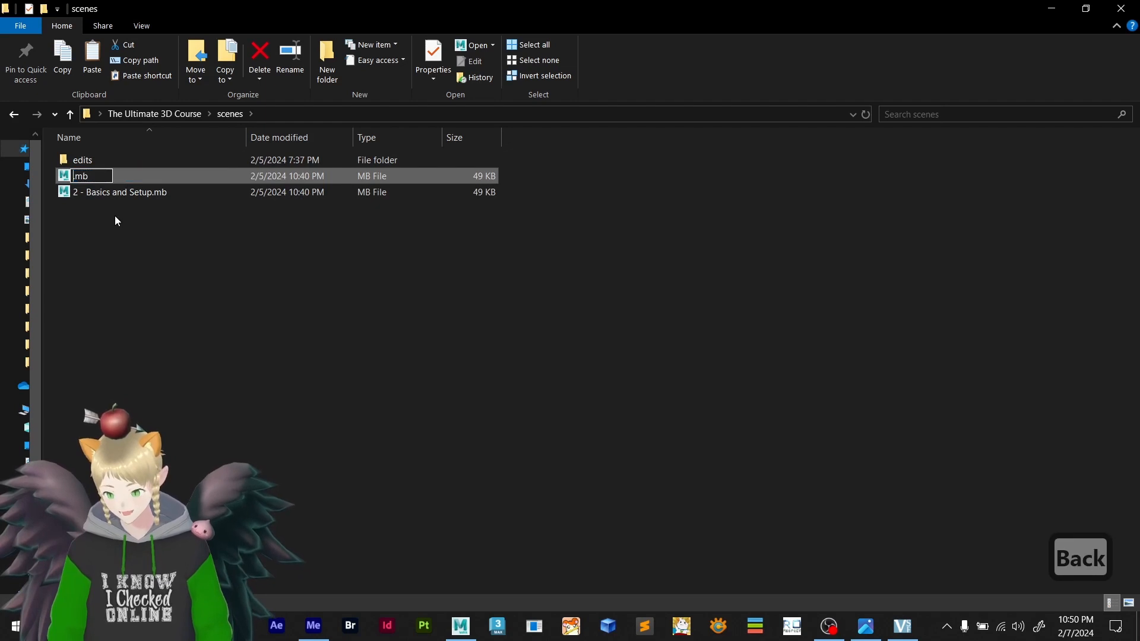
- Rename the copied scene file as "3 - Basics of Modeling.mb"
type("3 - ")
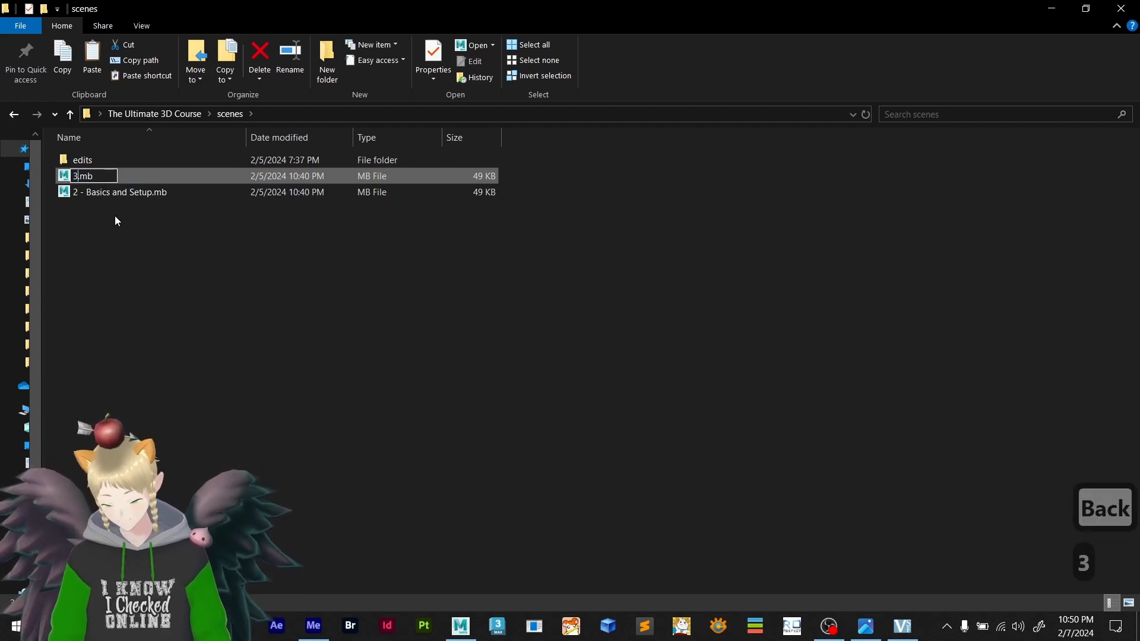
type("Basics")
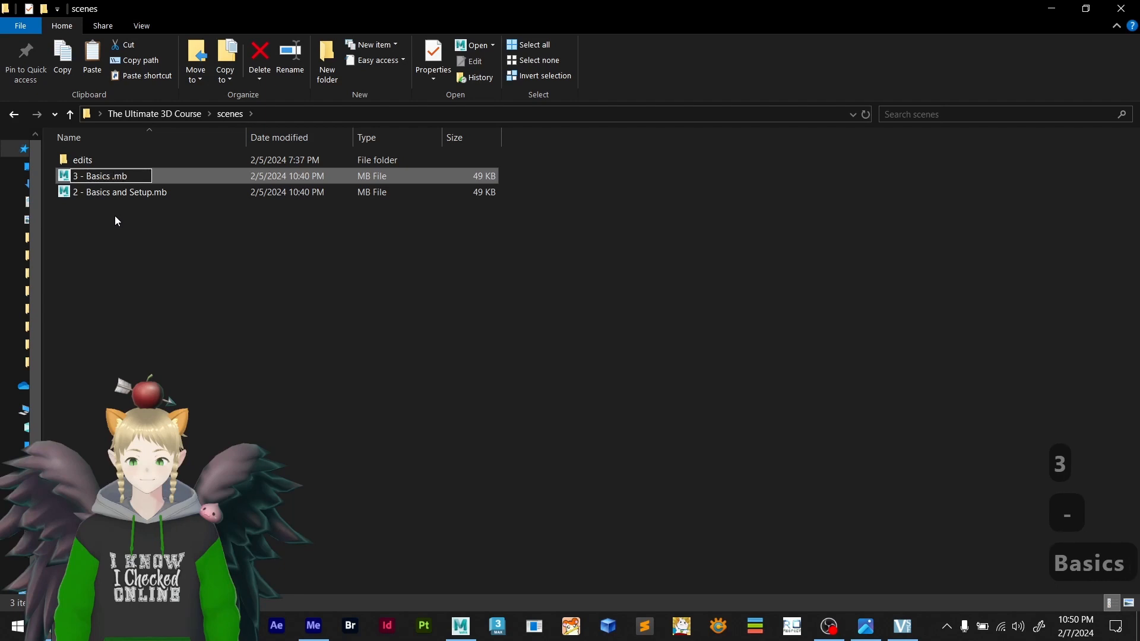
type(" of Mo")
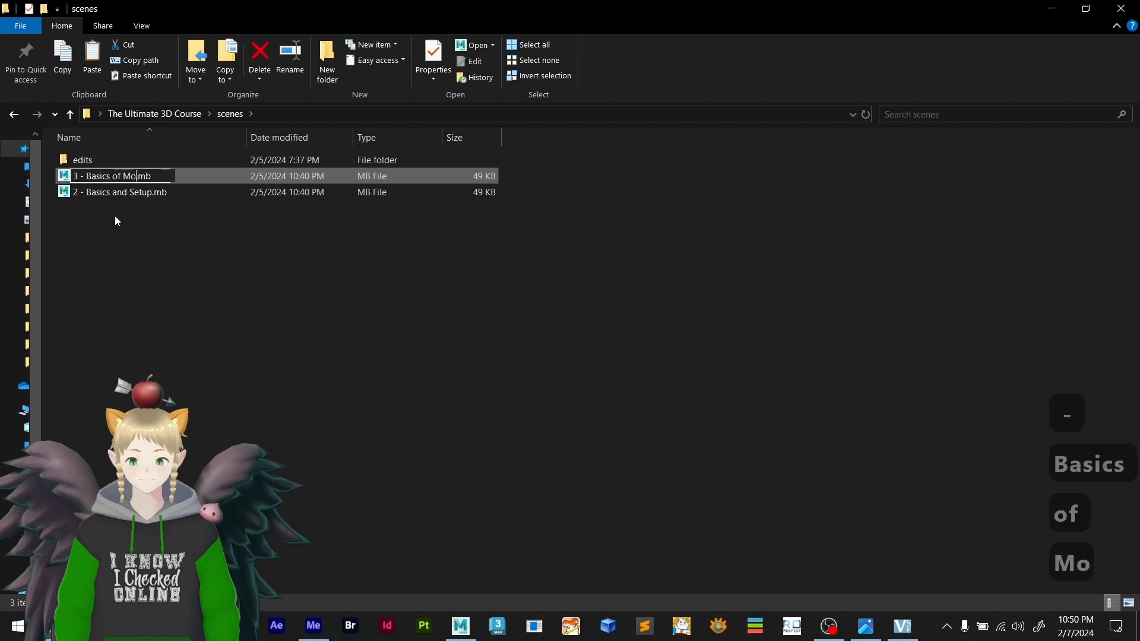
type("delin")
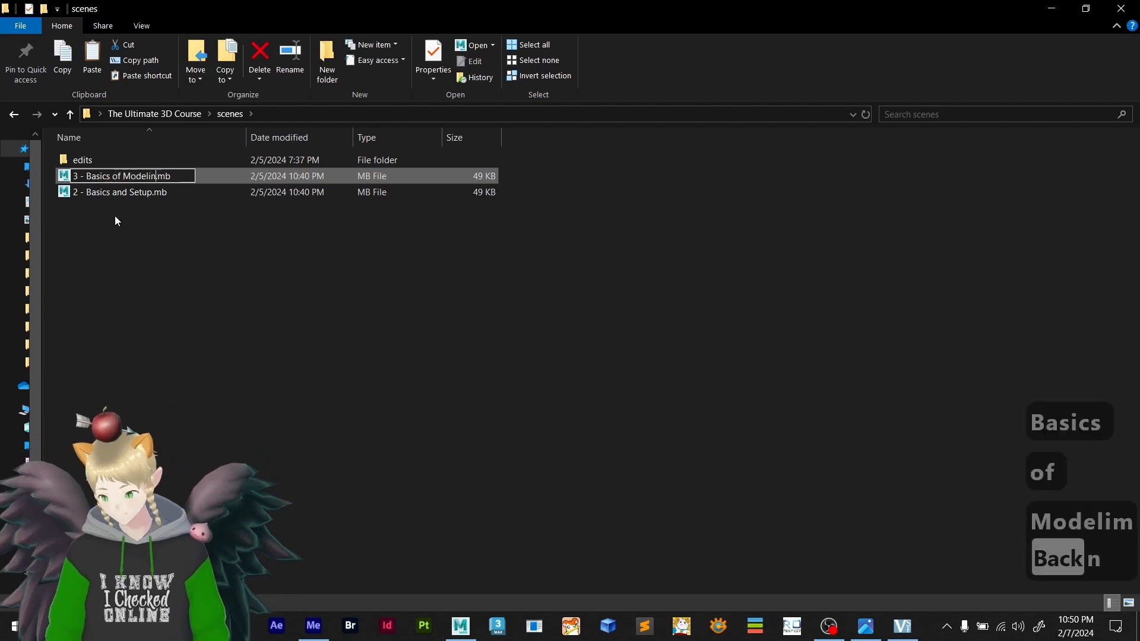
type("g")
left_click(123, 183)
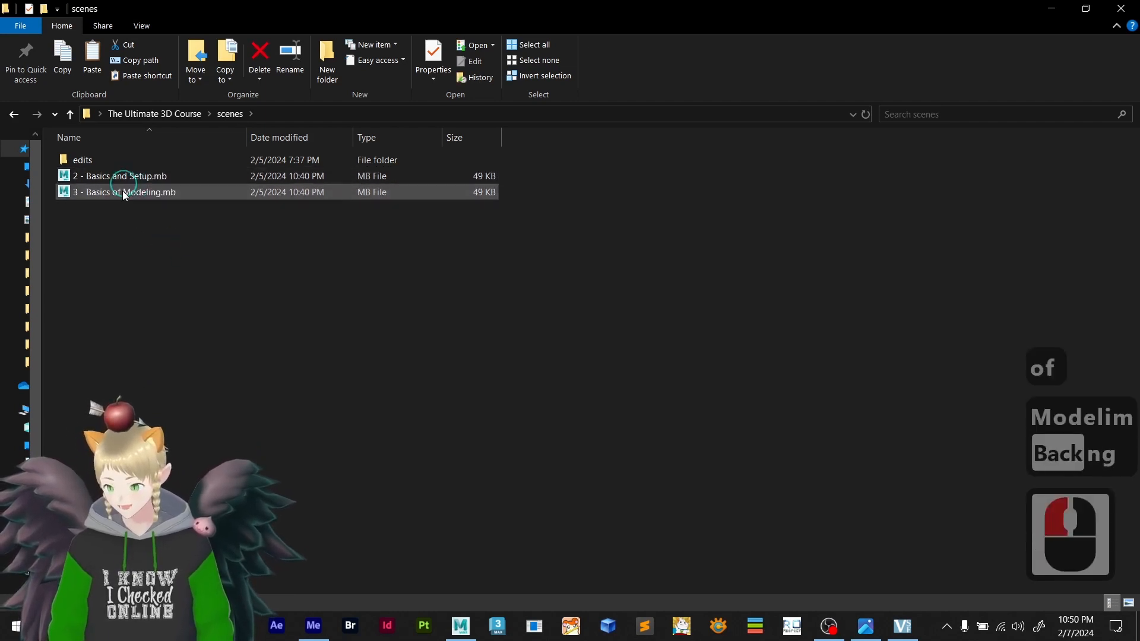
left_click(152, 208)
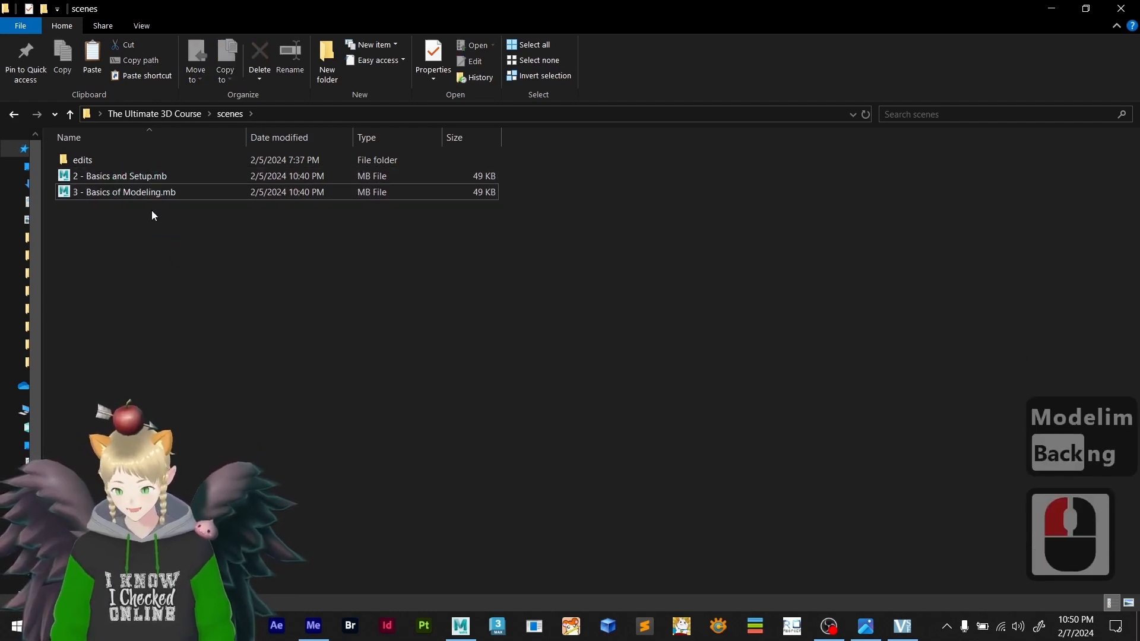
- Switch to Maya and open the scene "3 - Basics of Modeling.mb", discarding the unsaved changes in the untitled scene
left_click(460, 625)
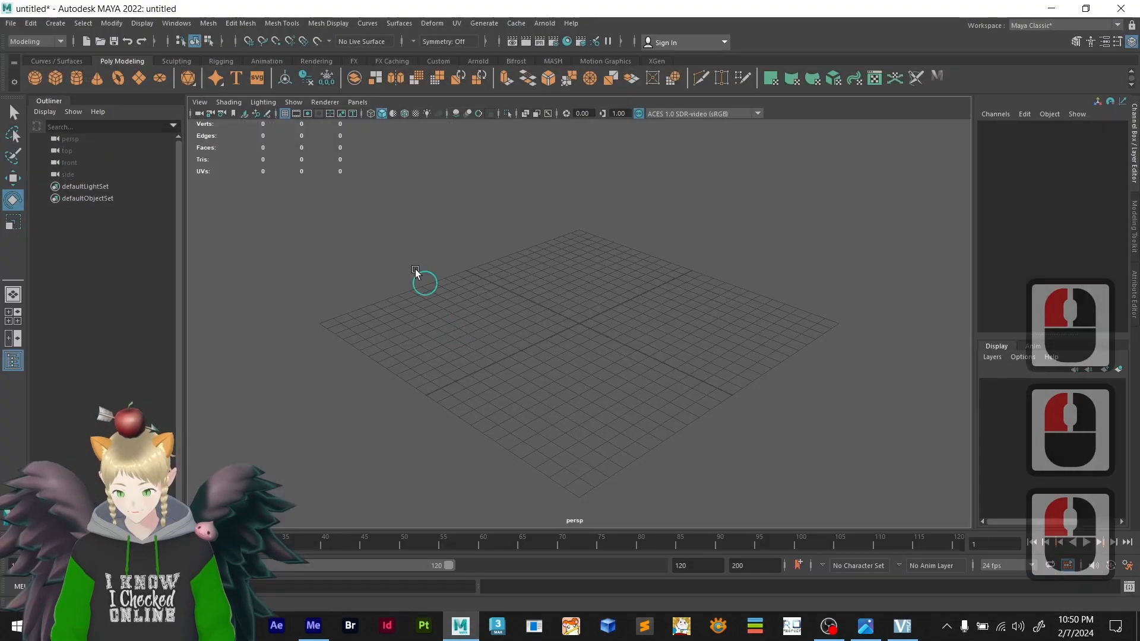
left_click_drag(381, 203, 829, 466)
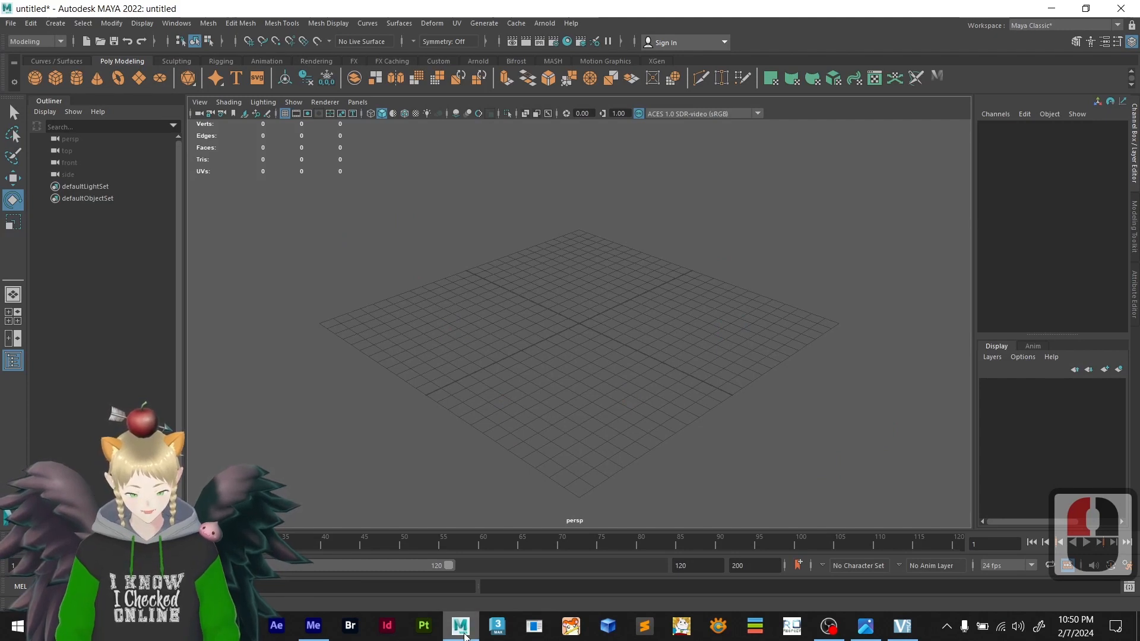
left_click(11, 23)
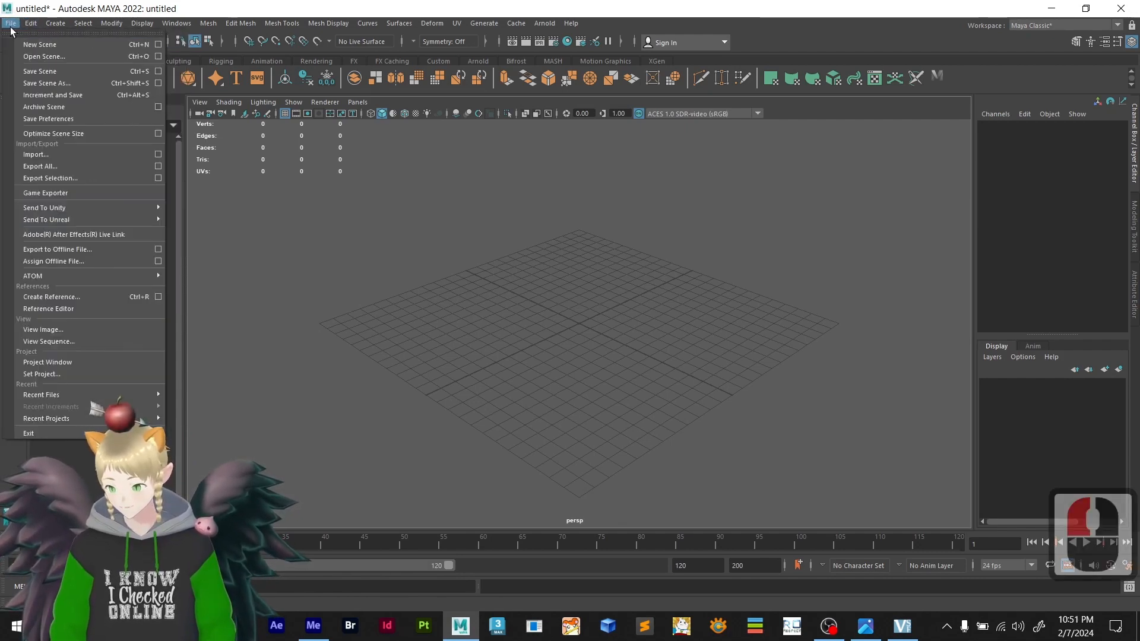
left_click(44, 56)
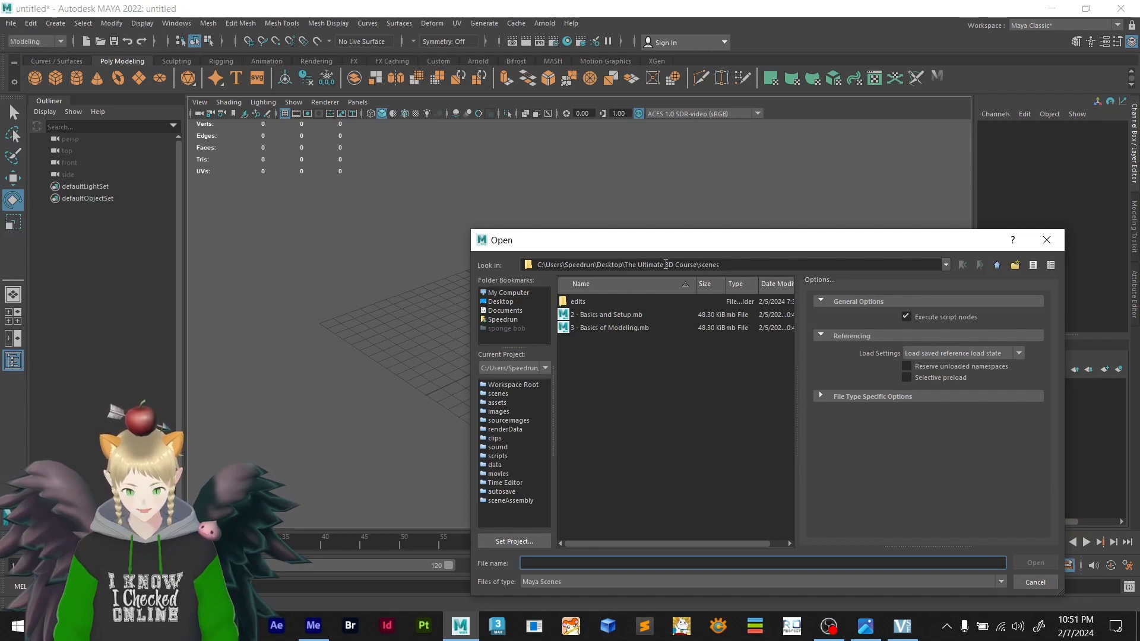
double_click(594, 328)
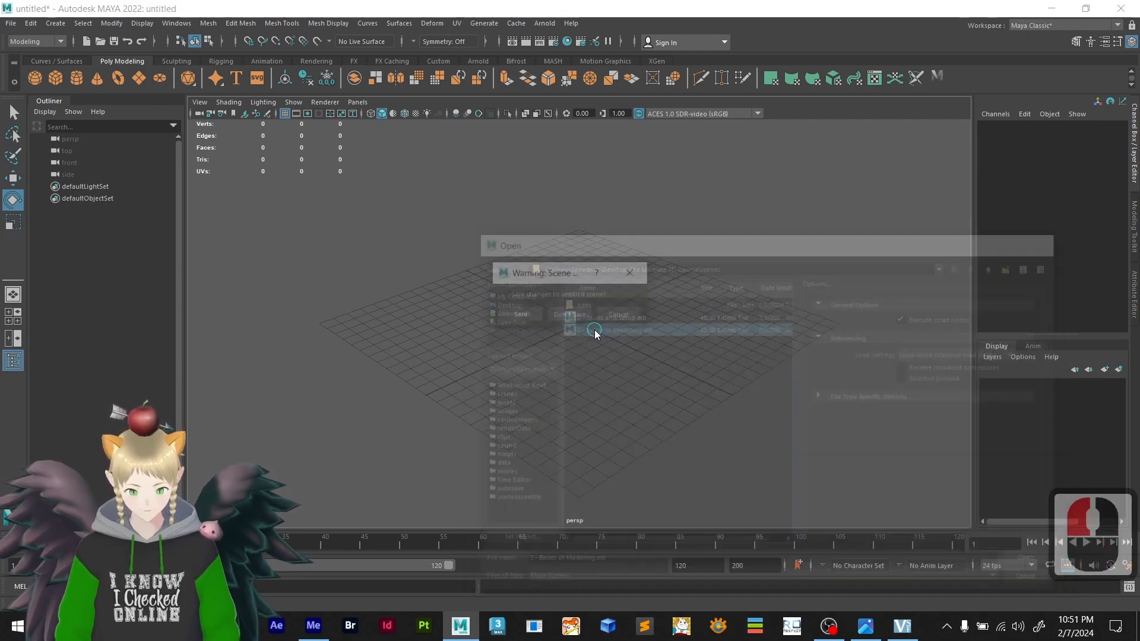
left_click(561, 316)
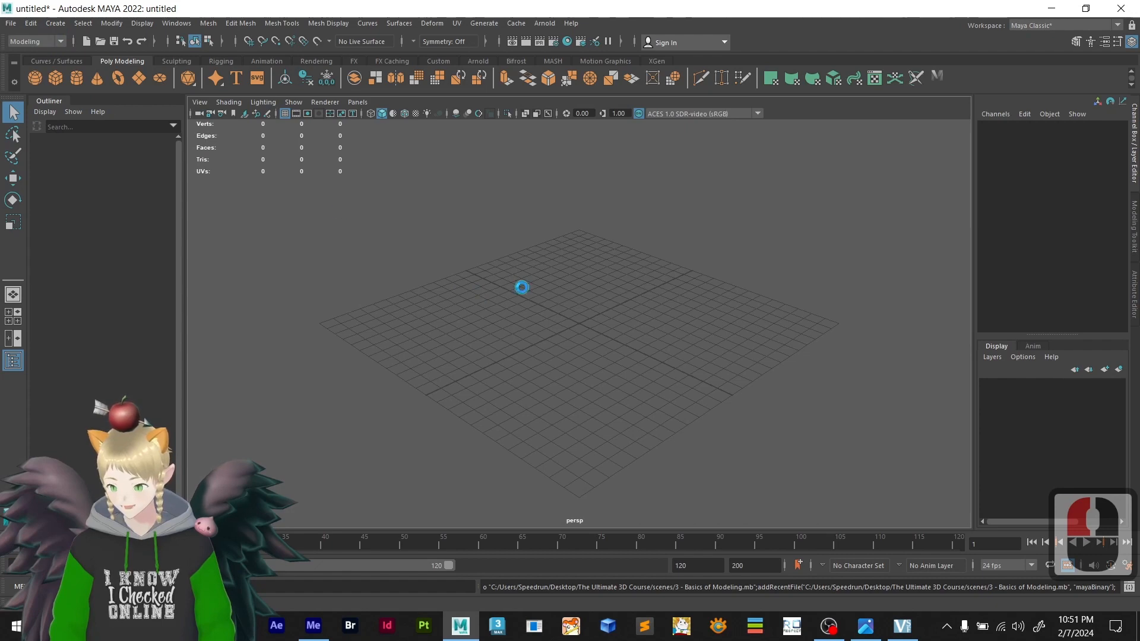
- Save the scene, check its file in the scenes folder in File Explorer, and return to Maya
key("ctrl+s")
key("ctrl+s")
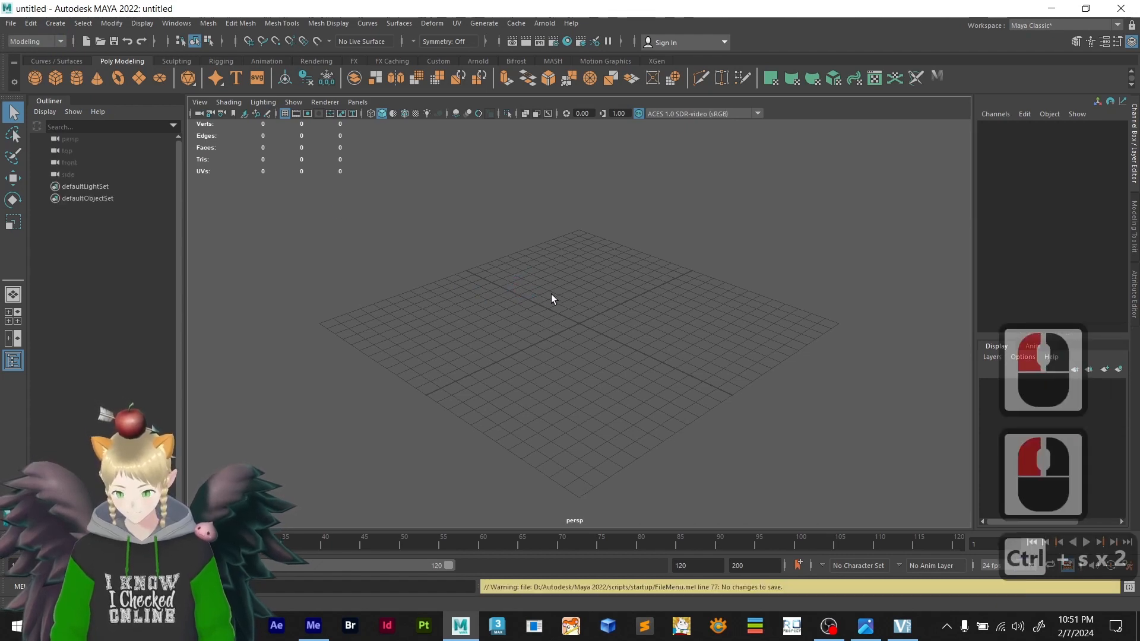
key("alt+Tab")
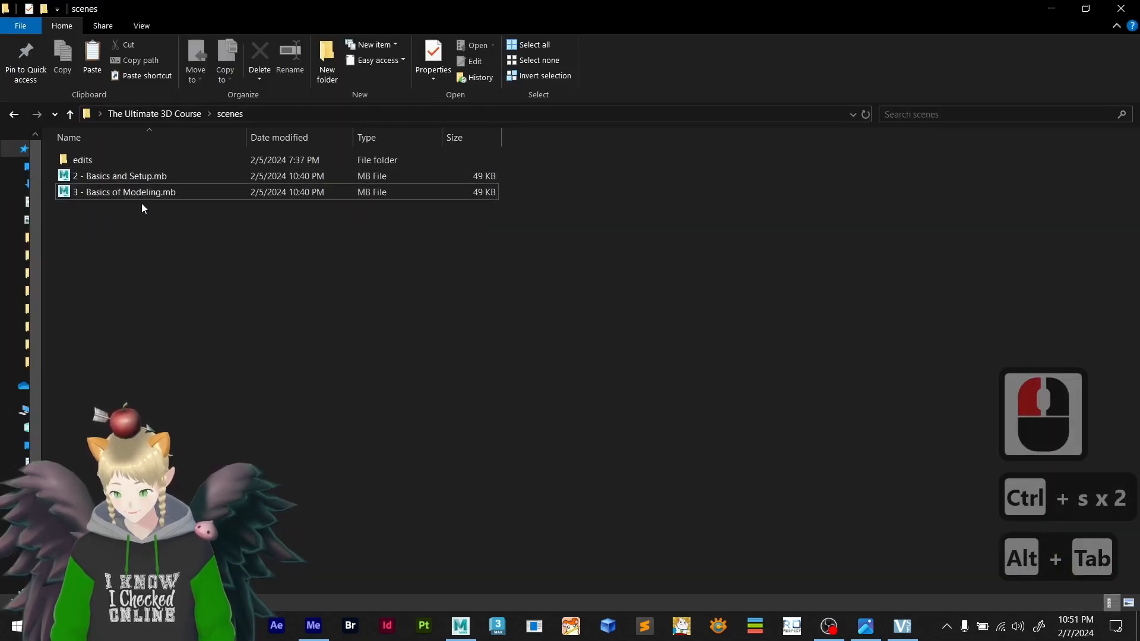
key("alt+Tab")
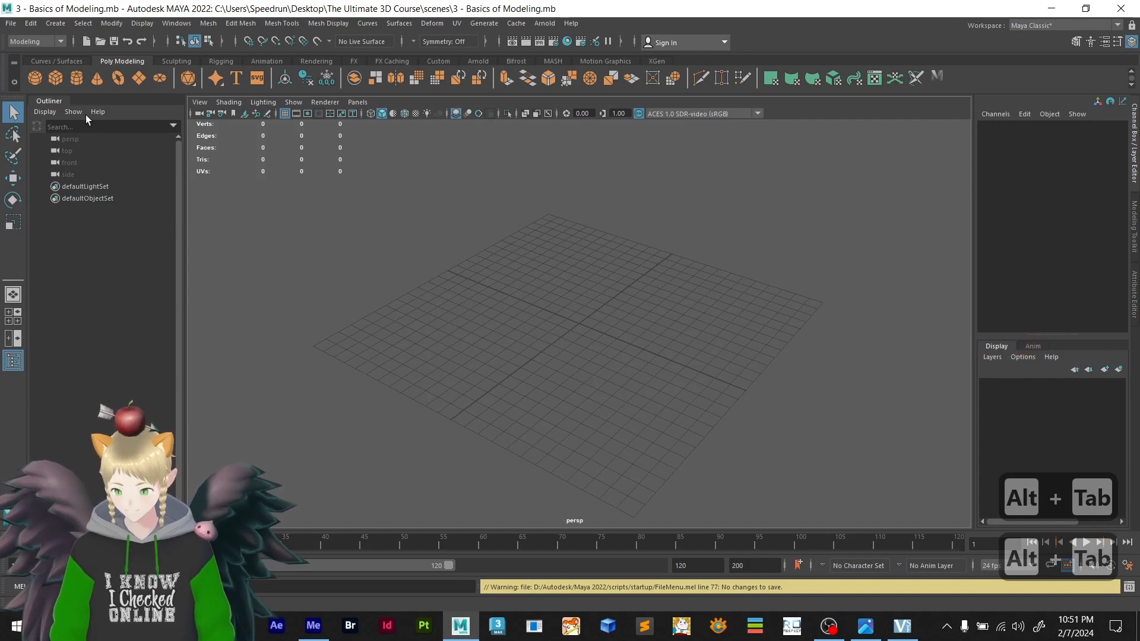
- Create a polygon cube at the center of the grid
left_click(55, 77)
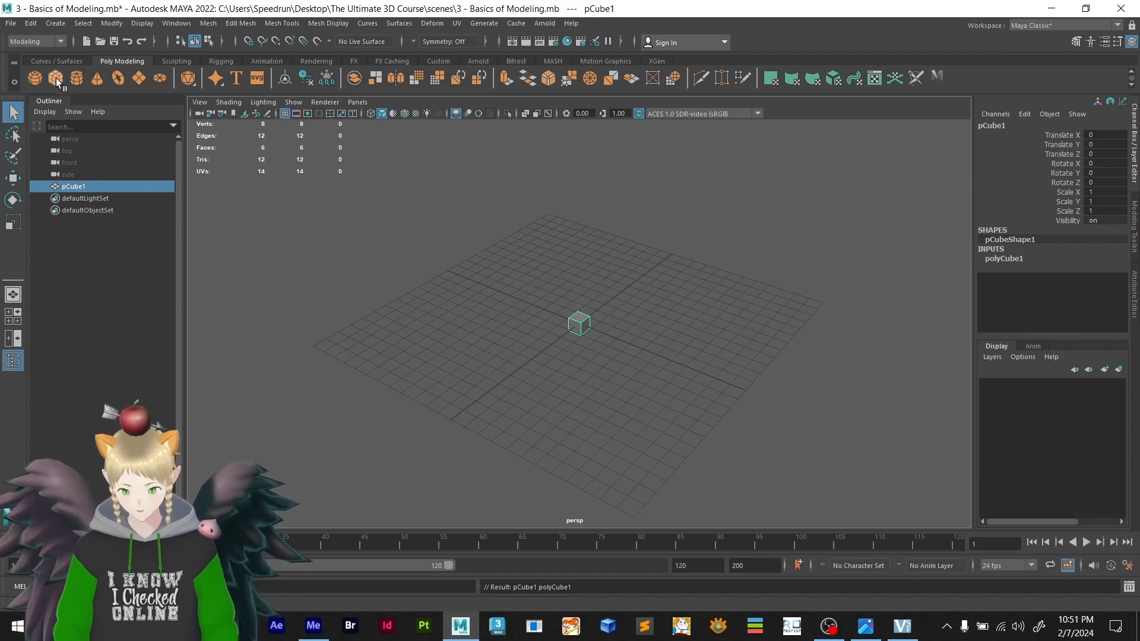
key("f")
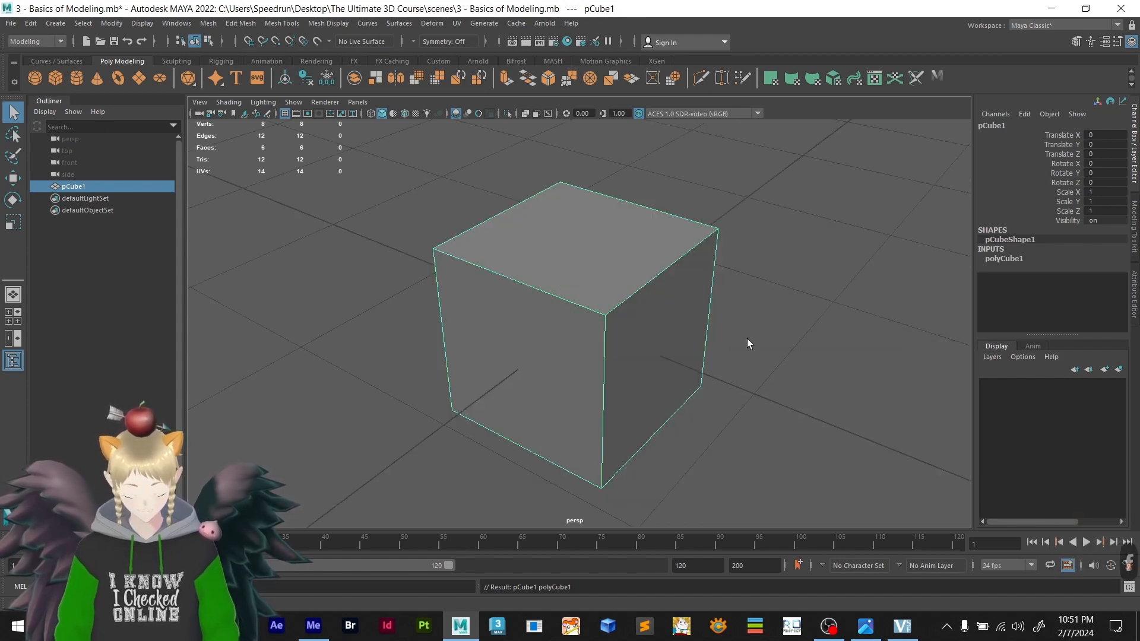
scroll(747, 343, "down", 8)
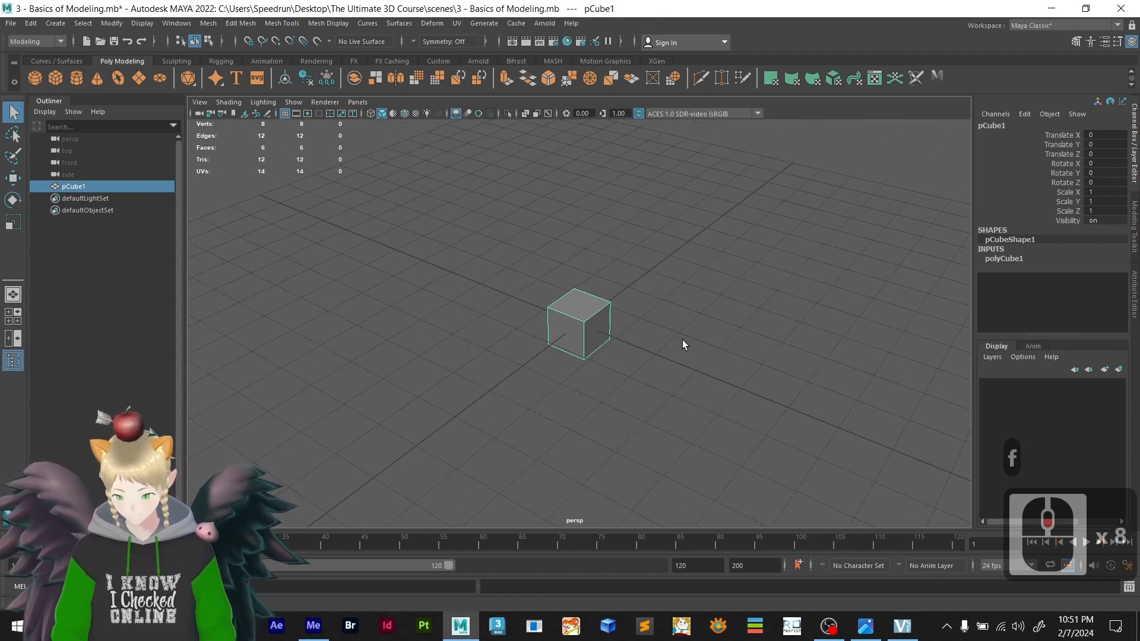
- Scale the cube into a long, thin plank, about 8.85 in X and 0.278 in Y
key("r")
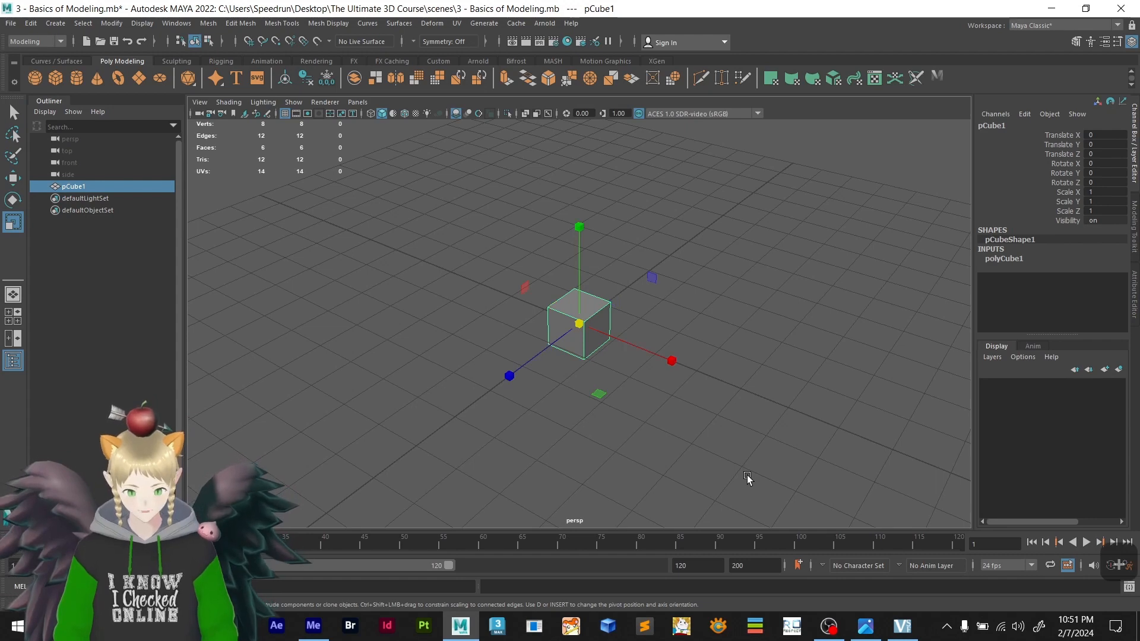
key("plus")
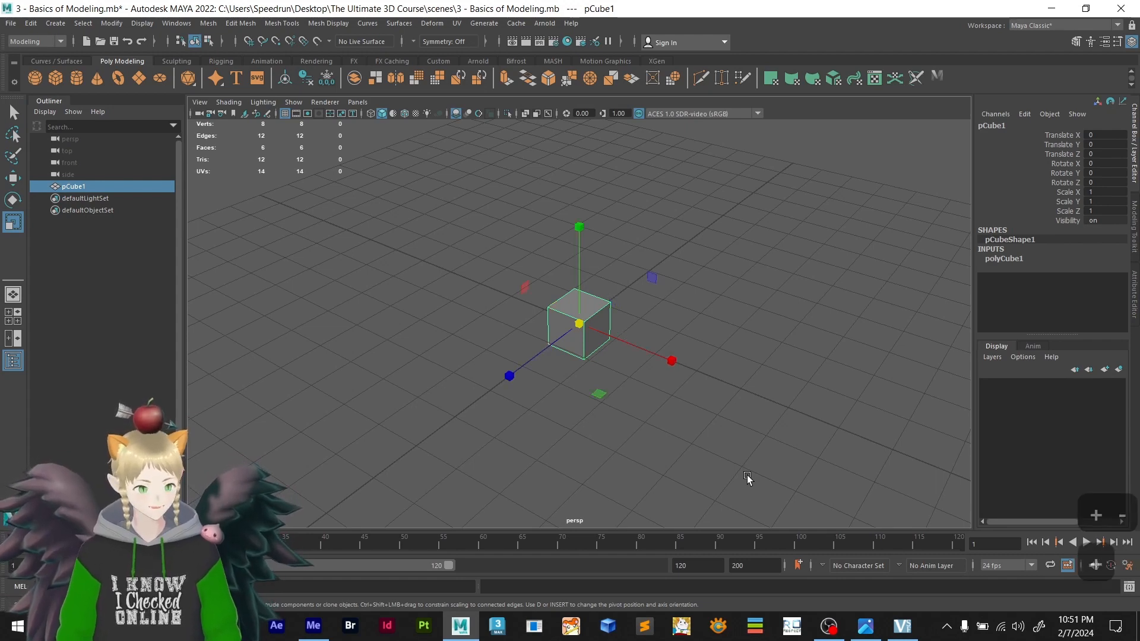
key("minus")
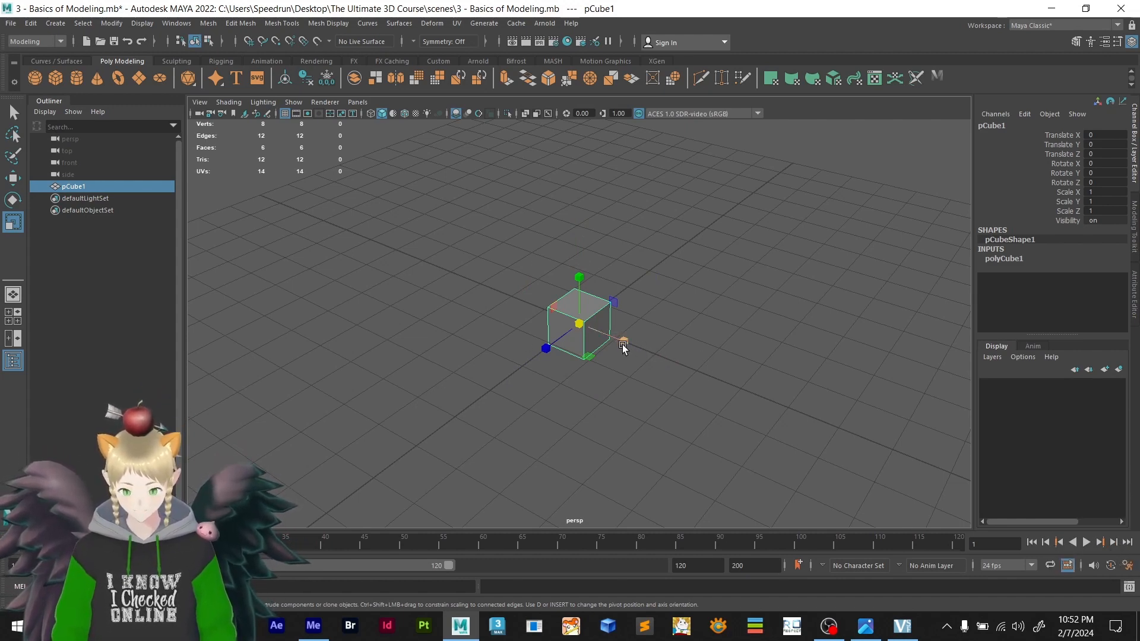
left_click_drag(622, 345, 1031, 503)
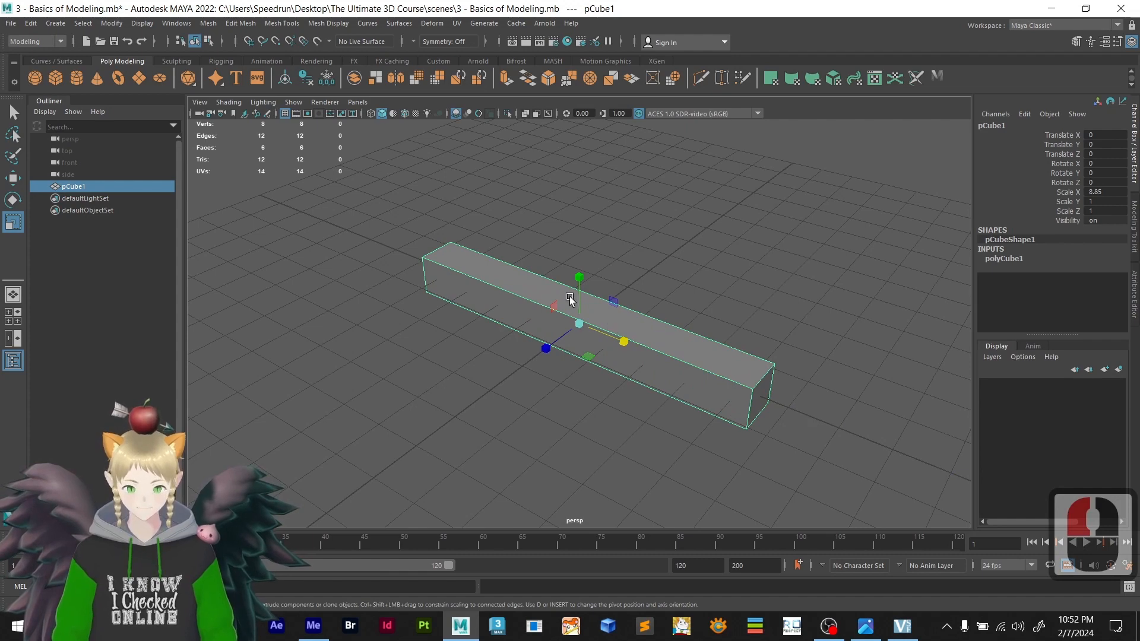
left_click_drag(578, 277, 581, 312)
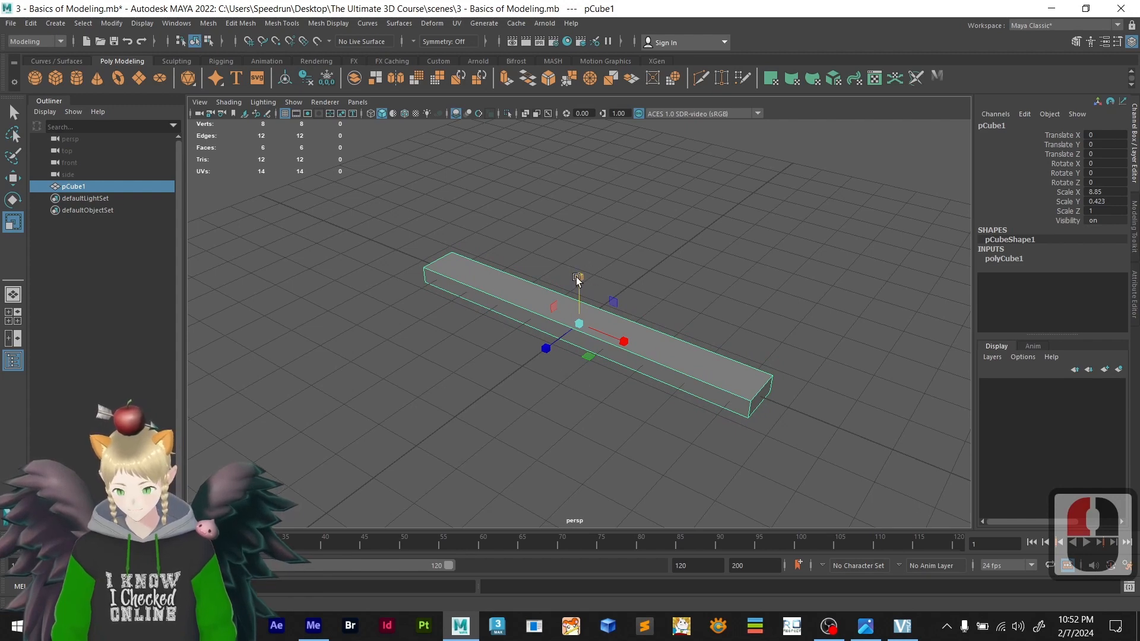
left_click_drag(579, 282, 580, 309)
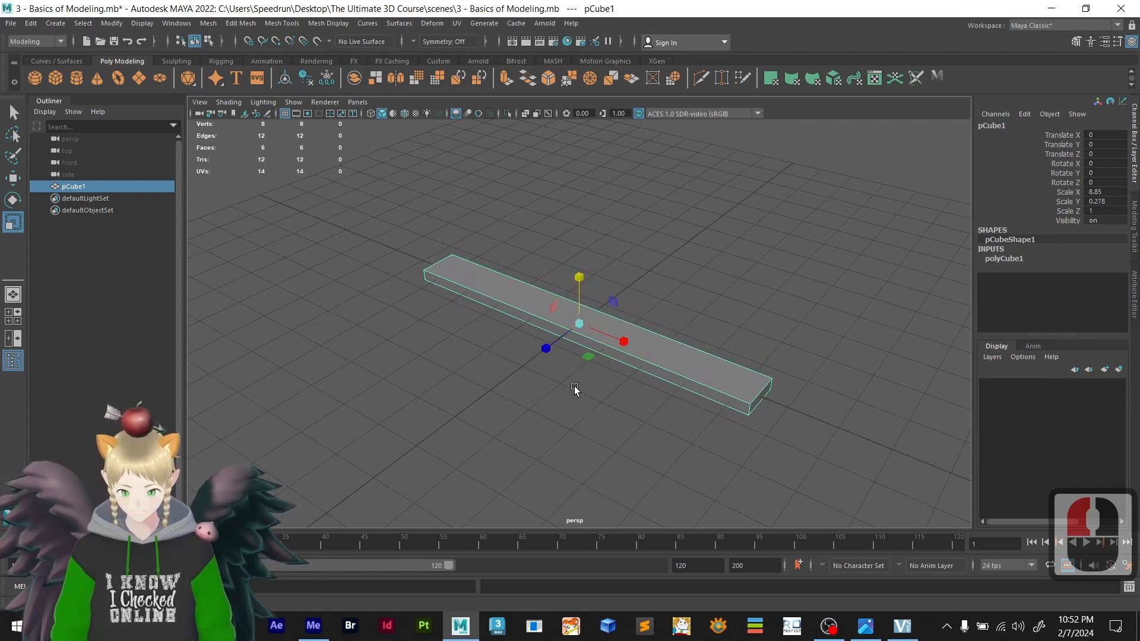
- Try widening the plank to a Z scale of about 4.7, and undo that scaling
mouse_move(612, 398)
left_mouse_down("alt")
mouse_move(634, 377)
mouse_move(664, 374)
mouse_move(530, 414)
mouse_move(471, 361)
mouse_move(631, 394)
mouse_move(608, 397)
left_mouse_up("alt")
left_click_drag(579, 342, 679, 419, "alt")
scroll(671, 424, "down", 4)
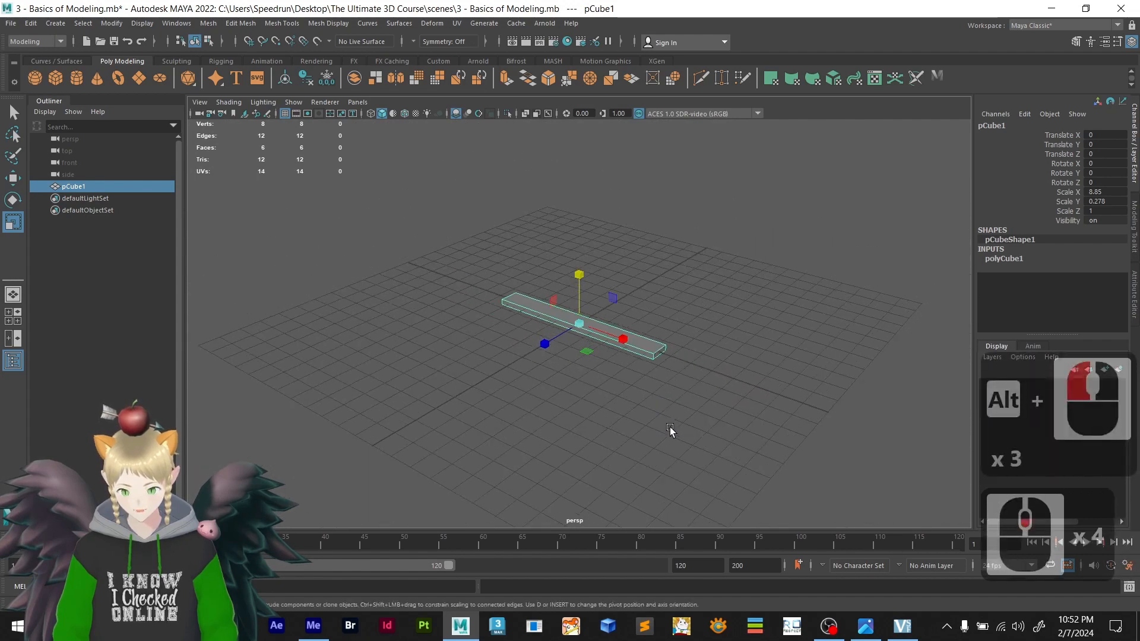
scroll(581, 397, "up", 5)
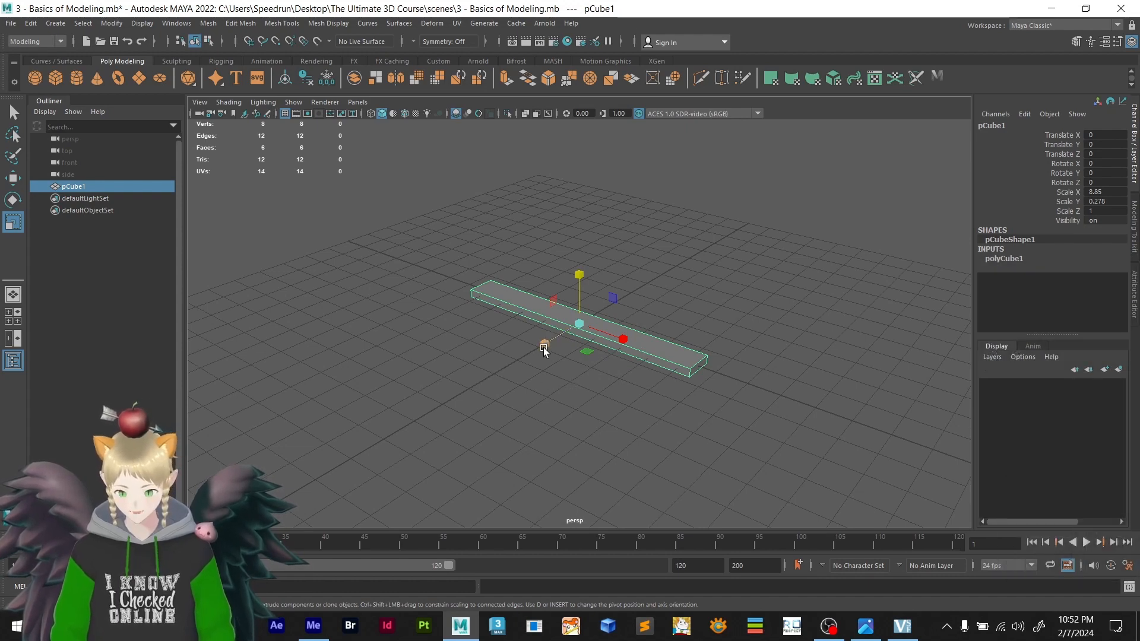
left_click_drag(543, 347, 402, 513)
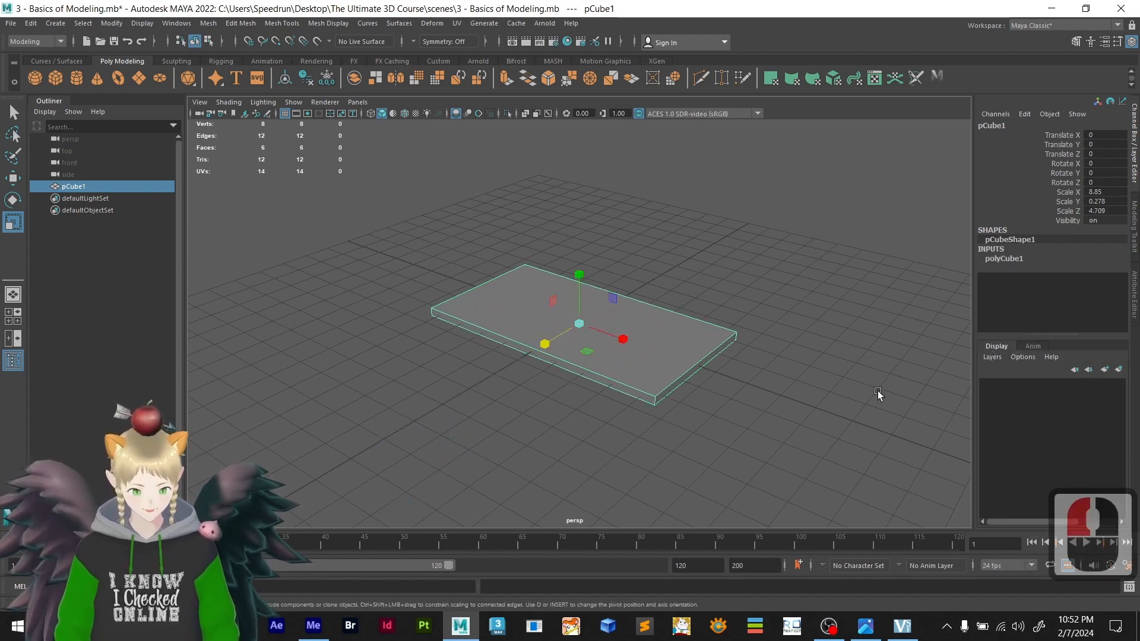
key("ctrl+z")
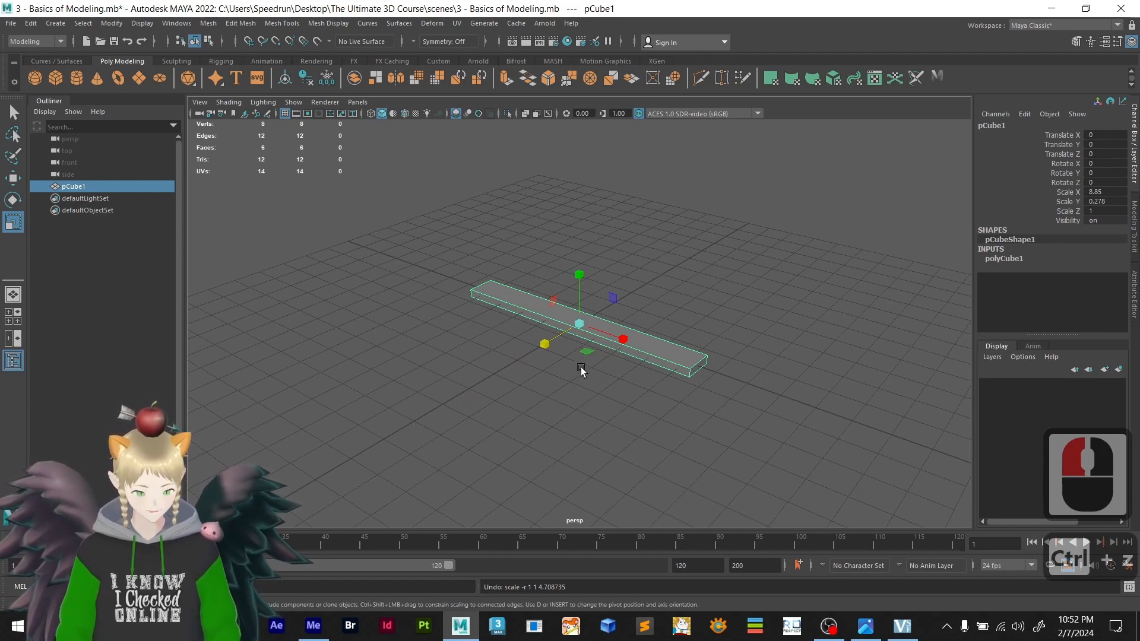
- Delete the bottom face of the plank
scroll(571, 357, "up", 7)
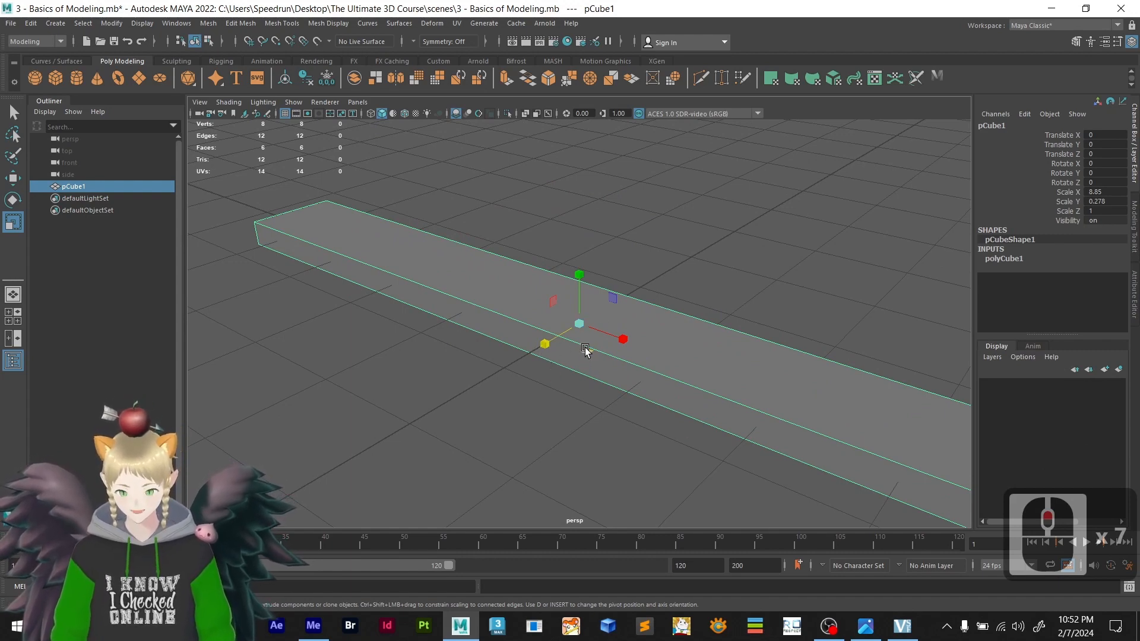
left_click_drag(585, 350, 653, 262, "alt")
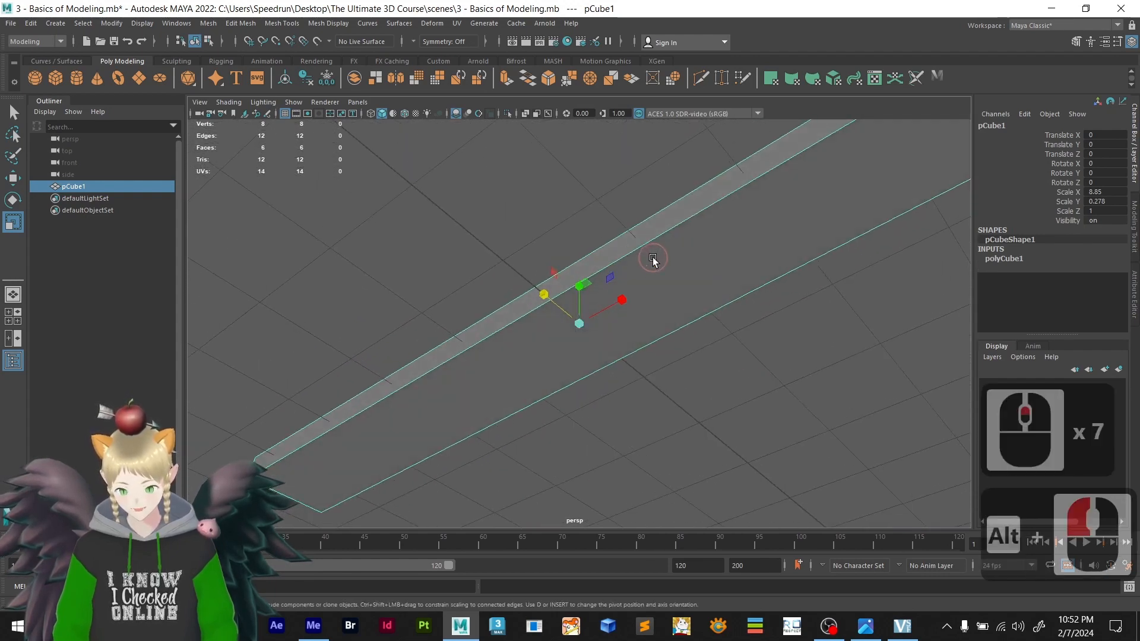
right_click_drag(676, 255, 692, 290)
left_click(687, 288)
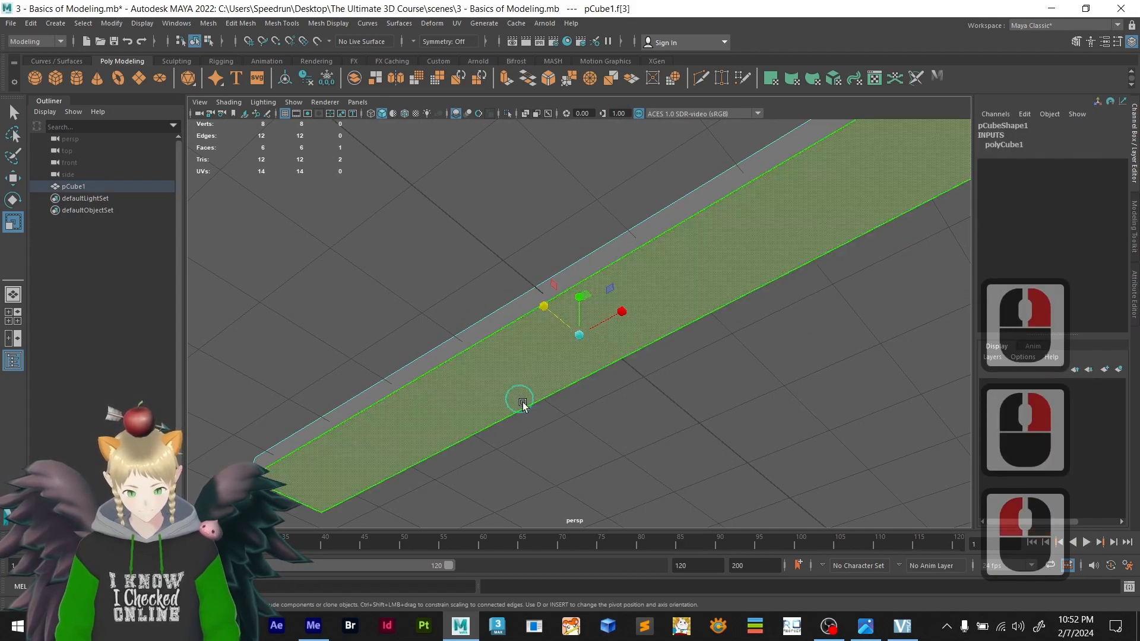
left_click_drag(516, 399, 736, 377, "alt")
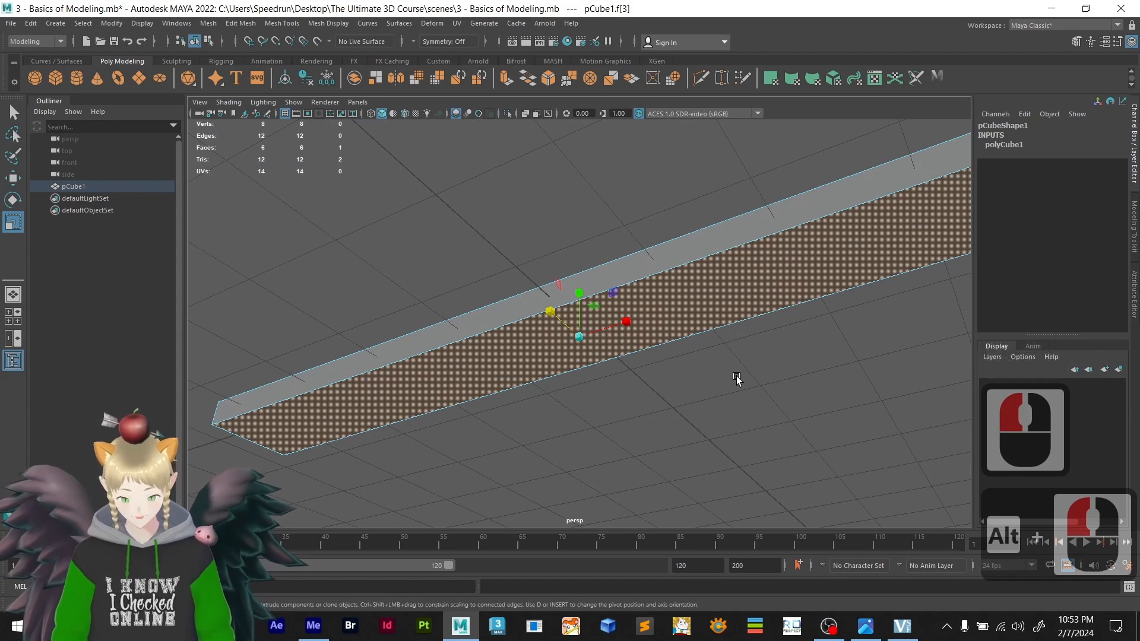
key("Delete")
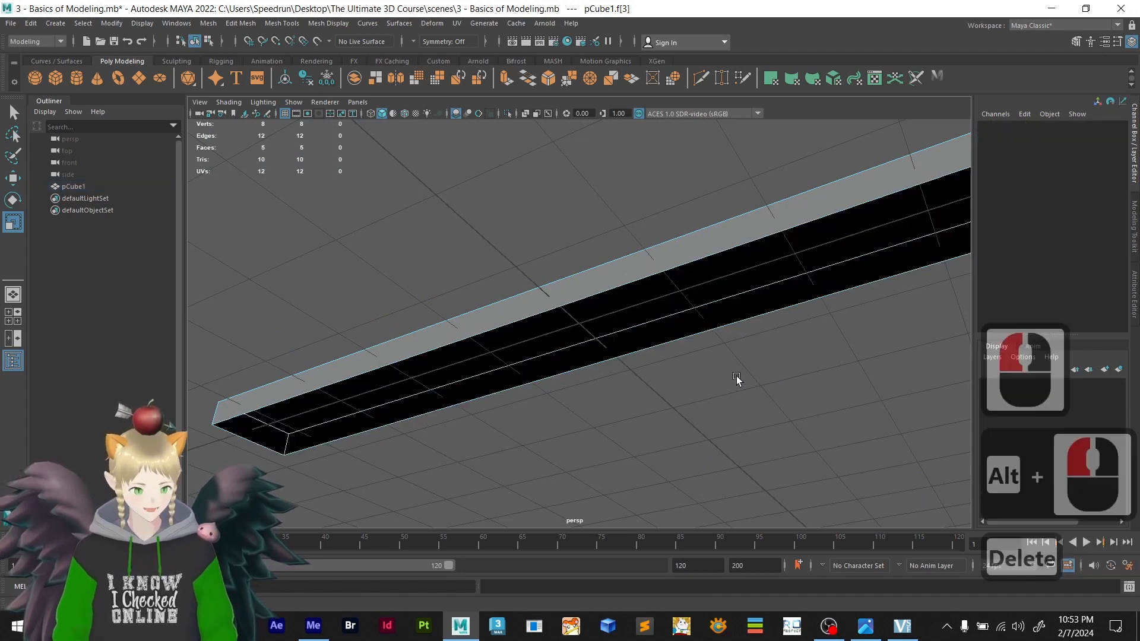
- Inspect the plank's open underside and inner faces from below
left_click_drag(679, 440, 669, 500, "alt")
scroll(624, 427, "down", 5)
left_click_drag(579, 411, 603, 361, "alt")
scroll(640, 316, "up", 4)
scroll(639, 315, "up", 4)
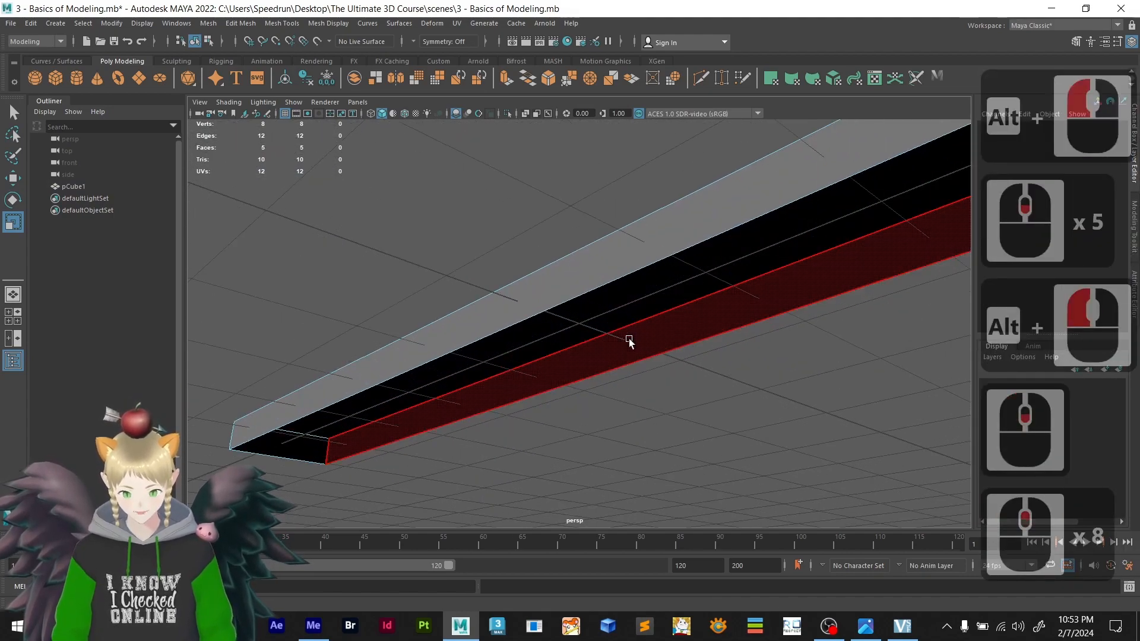
scroll(633, 404, "down", 2)
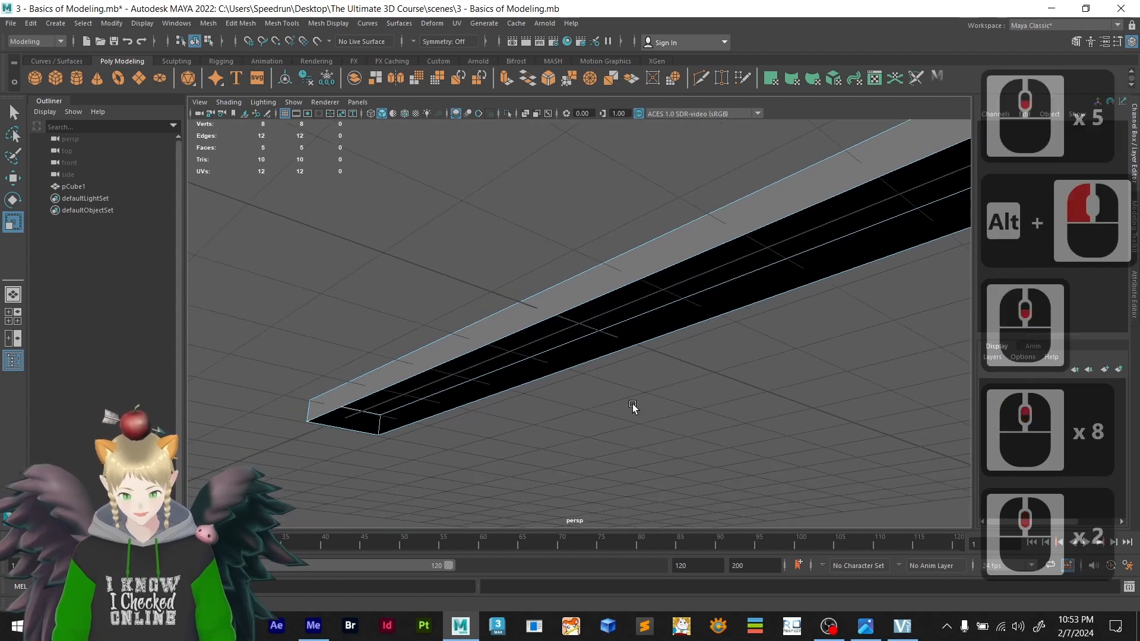
- Select the four edges around the plank's top face in edge selection mode
left_click_drag(632, 407, 628, 469, "alt")
scroll(608, 440, "down", 3)
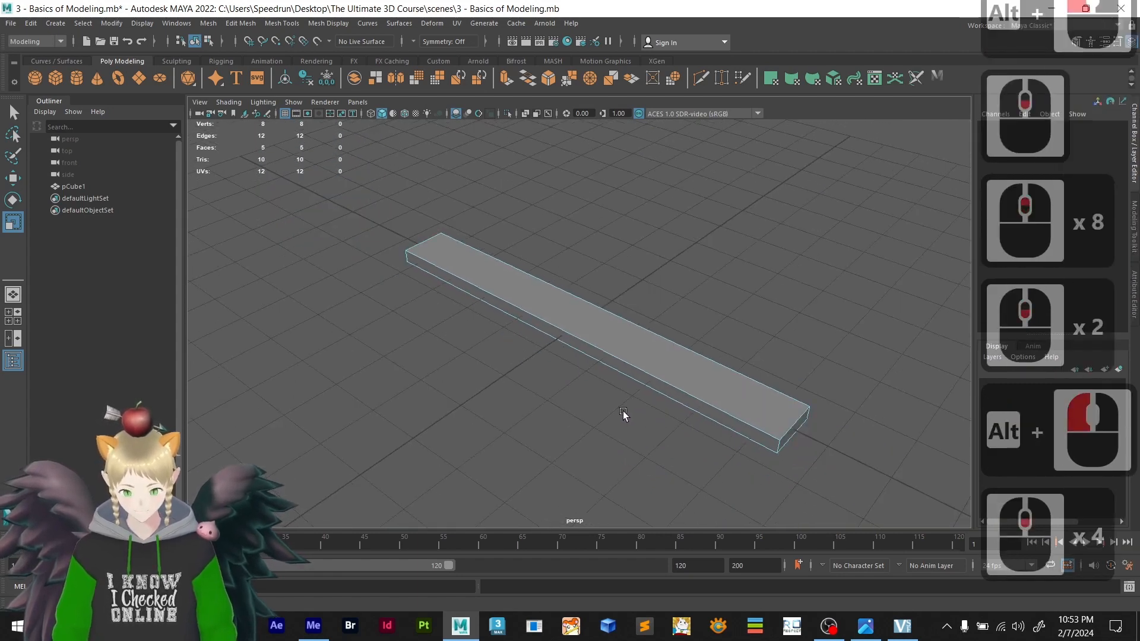
right_click(619, 333)
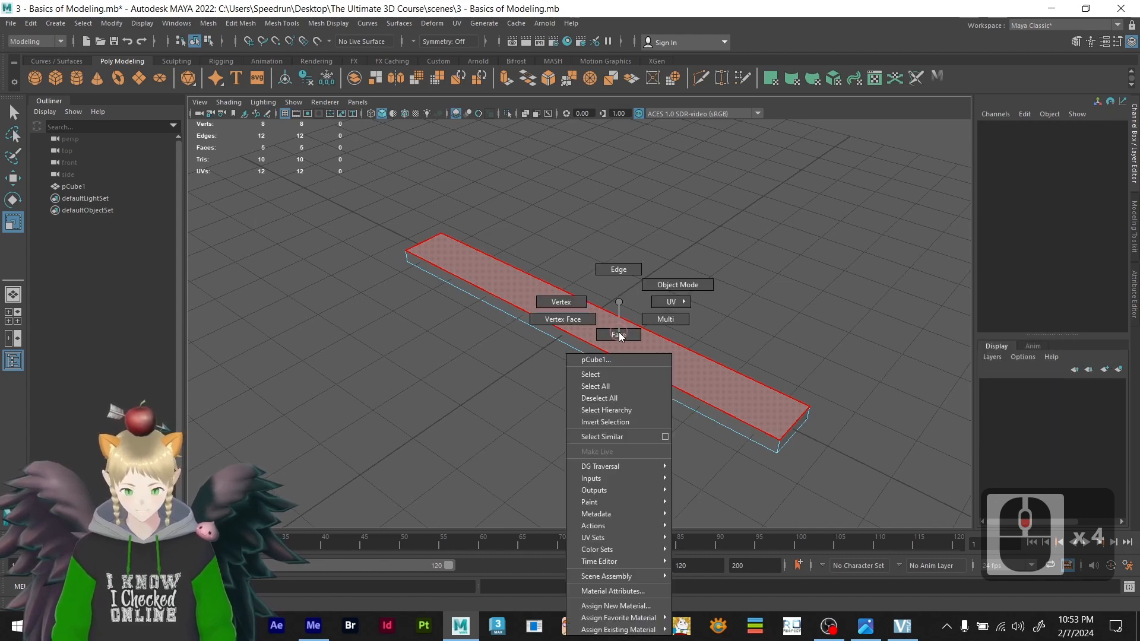
right_click(617, 270)
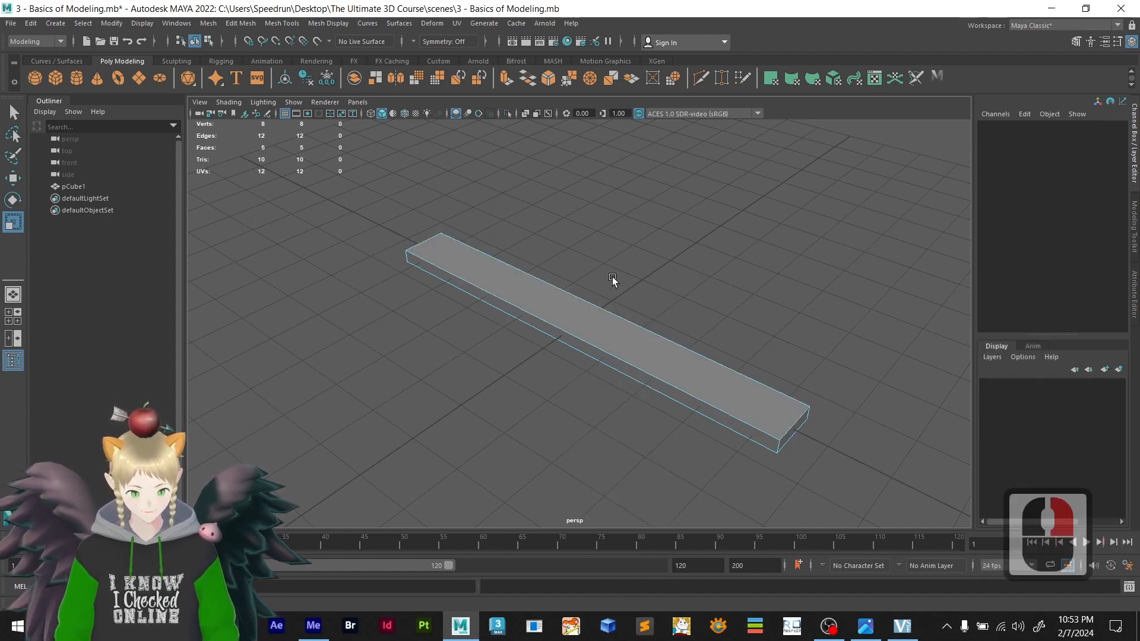
left_click(632, 364)
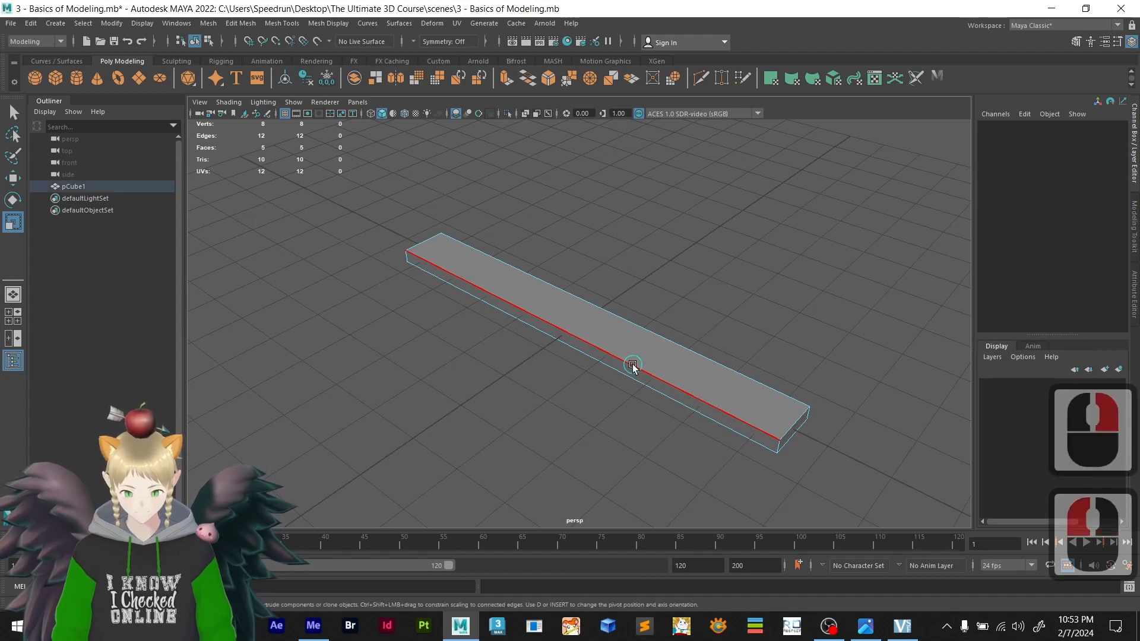
left_click(774, 395, "shift")
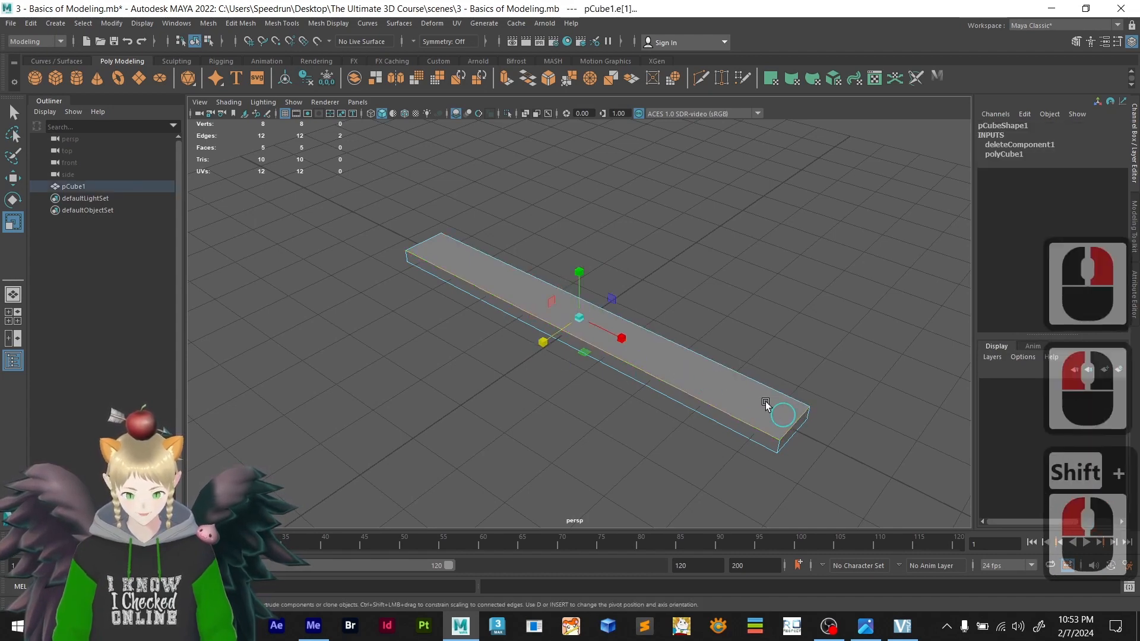
left_click(718, 367, "shift")
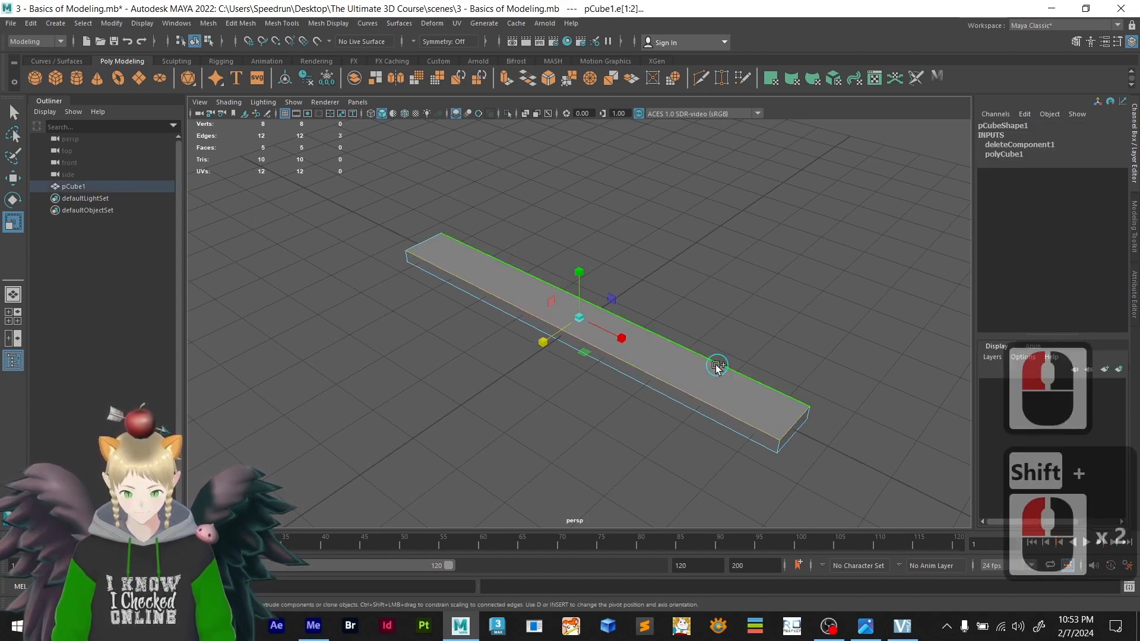
left_click(426, 244, "shift")
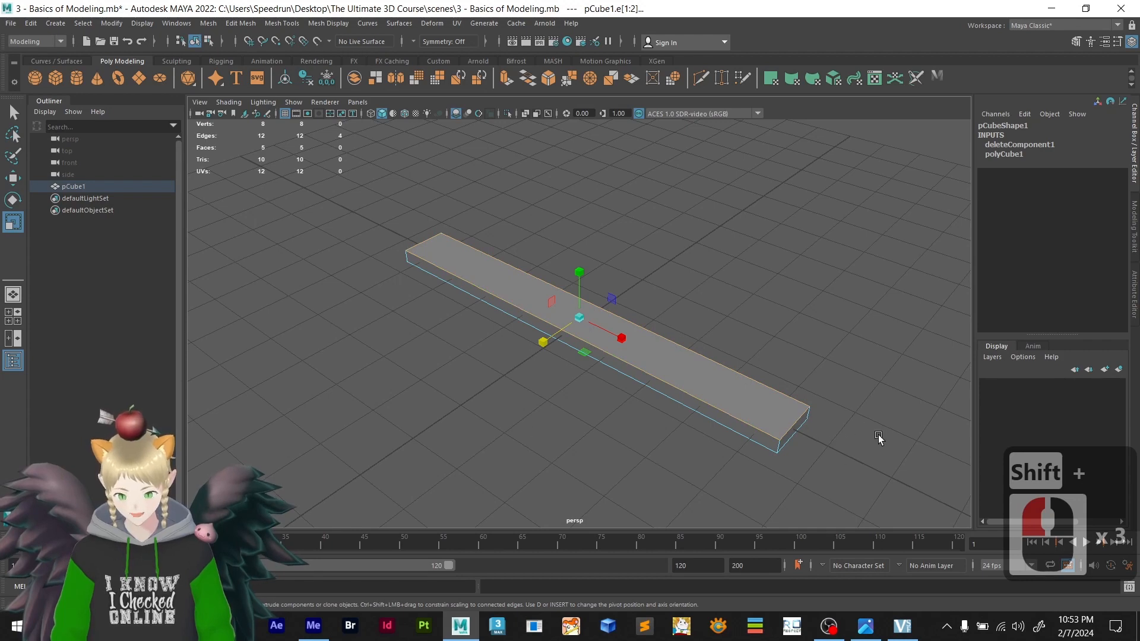
- Bevel the selected top edges of the plank with a fraction of 0.2
left_click(1135, 312)
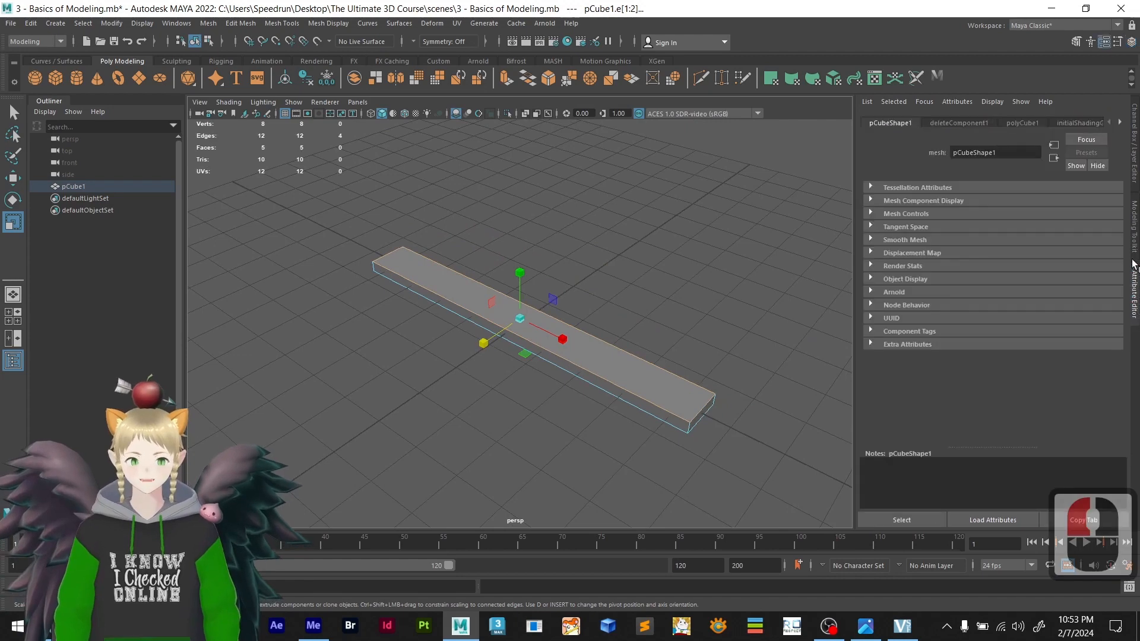
left_click(1135, 256)
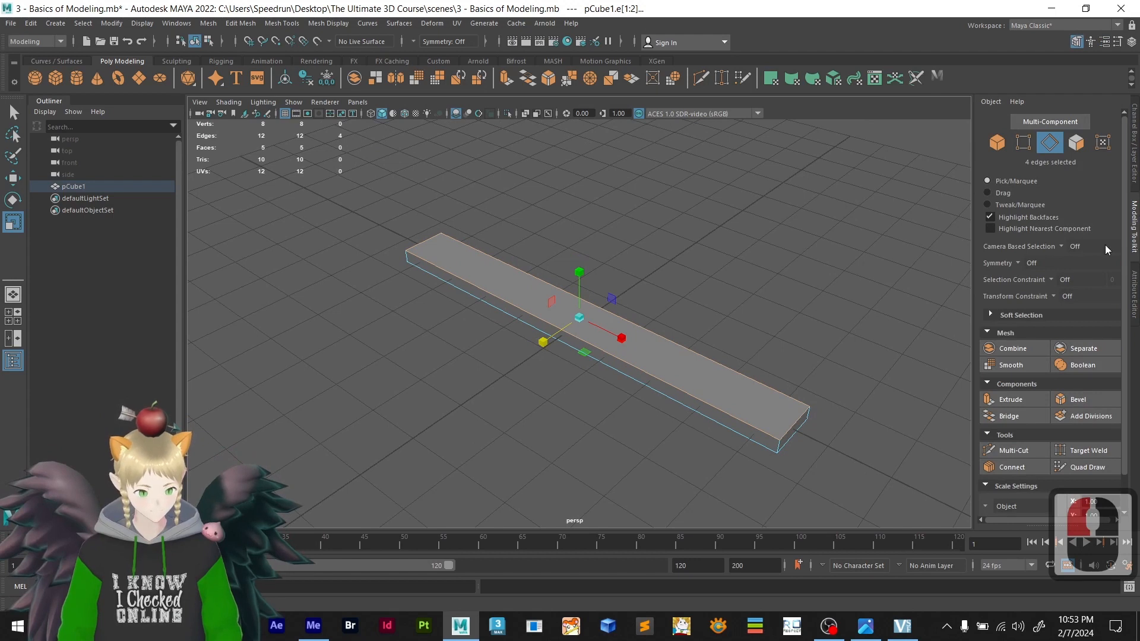
left_click(1078, 400)
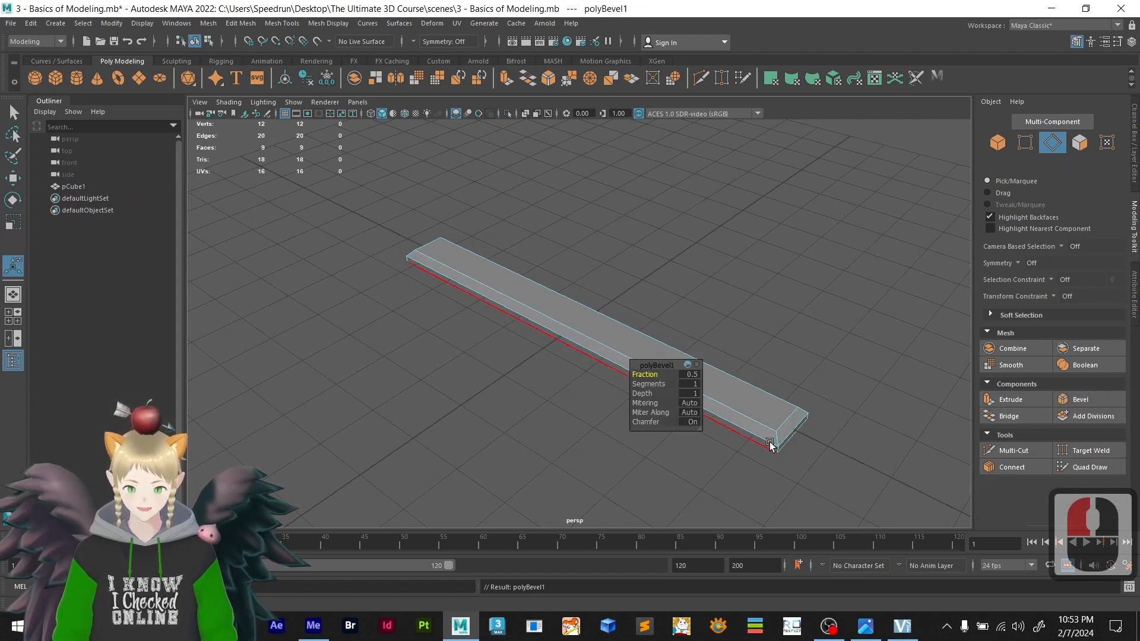
left_click(690, 376)
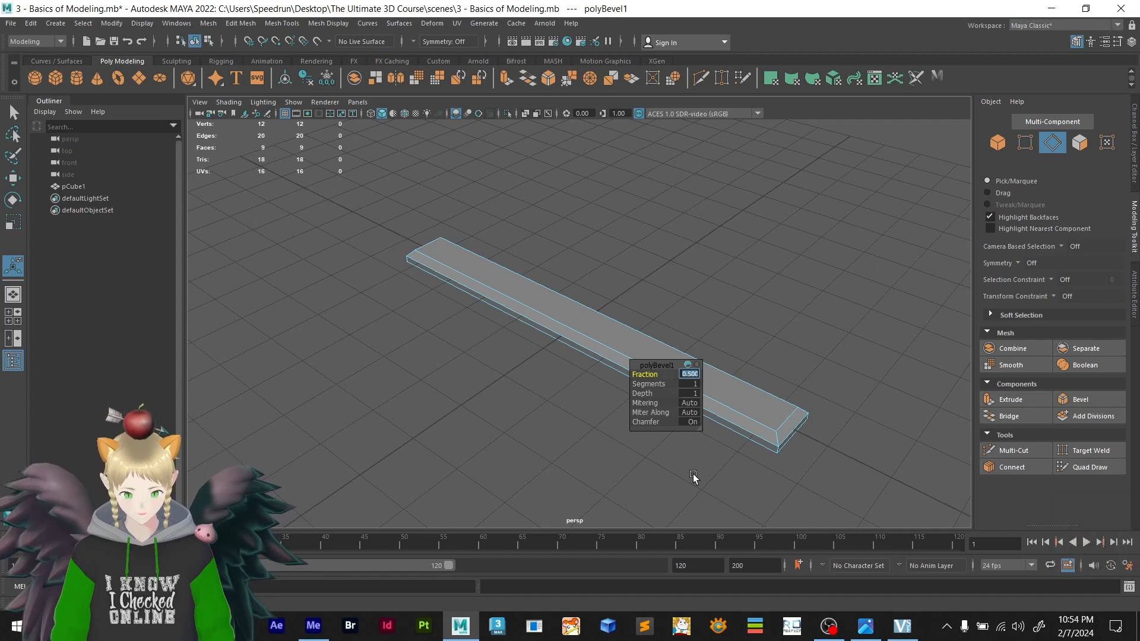
type("0.2")
key("Return")
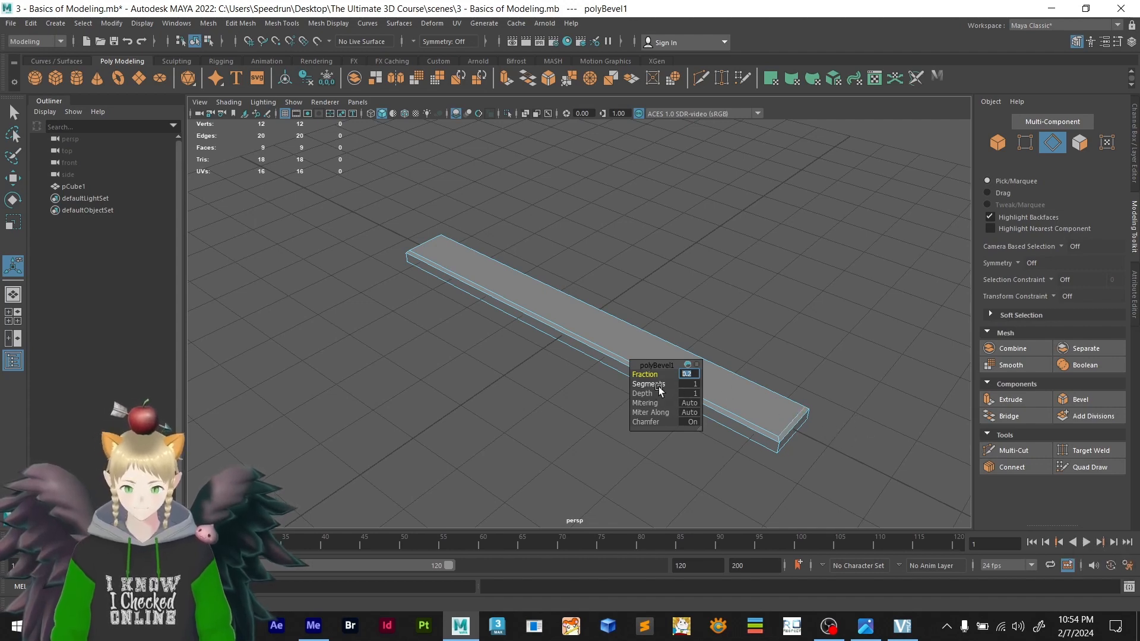
- Try raising the top bevel to 2 and 3 segments, and undo the segment changes
left_click_drag(678, 386, 665, 386)
scroll(659, 393, "up", 5)
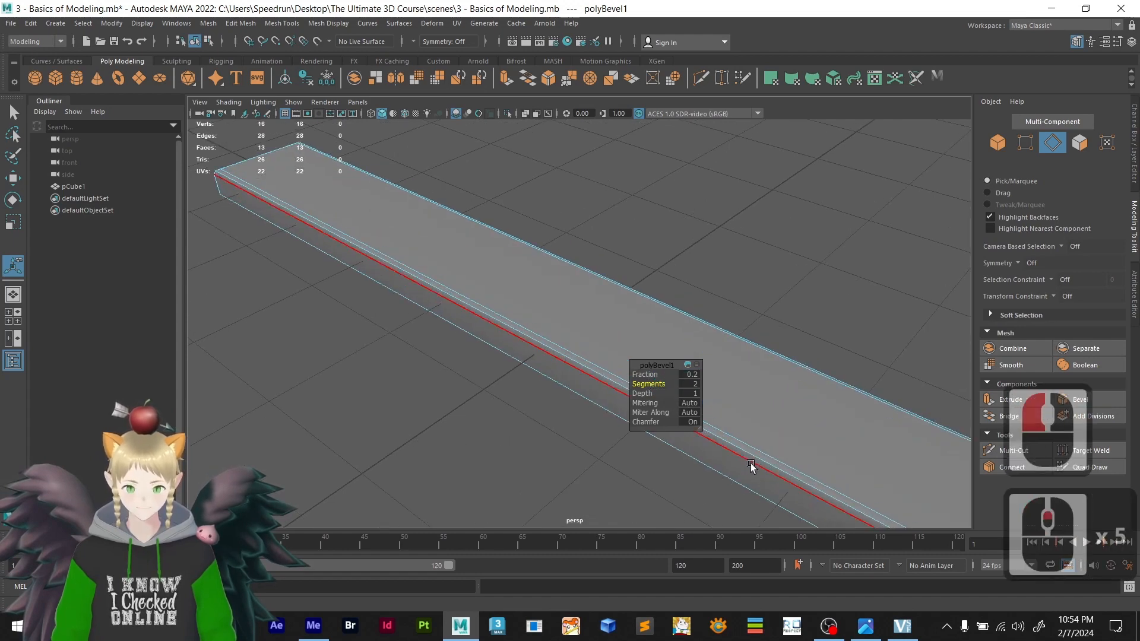
middle_click(738, 419)
key("ctrl+shift+z")
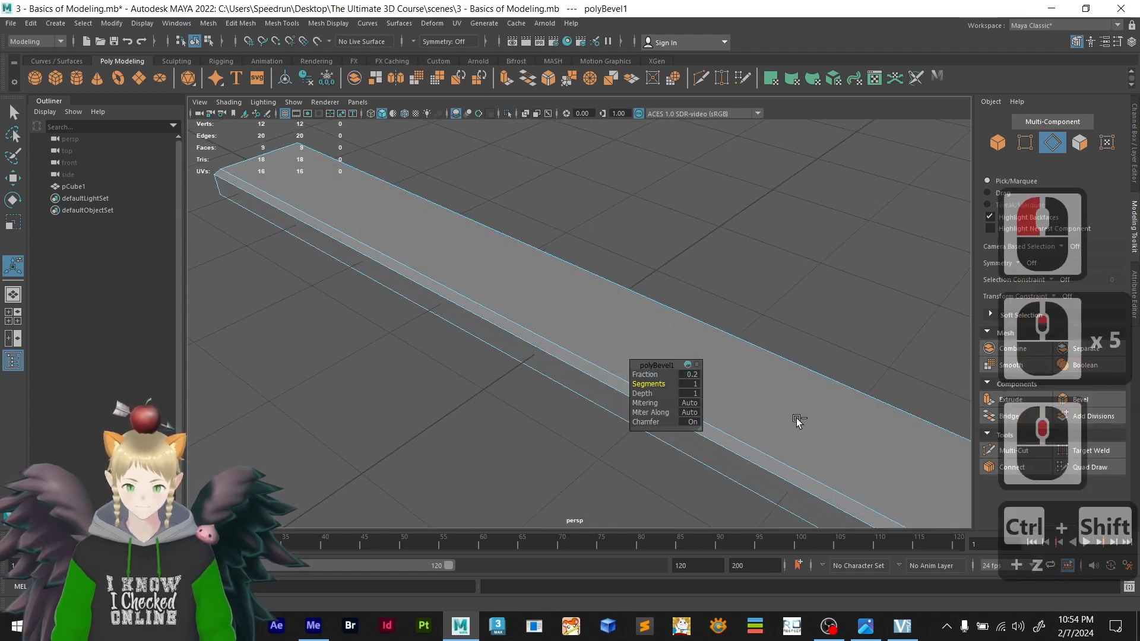
key("ctrl+z")
key("alt")
middle_click_drag(824, 385, 486, 185, "alt")
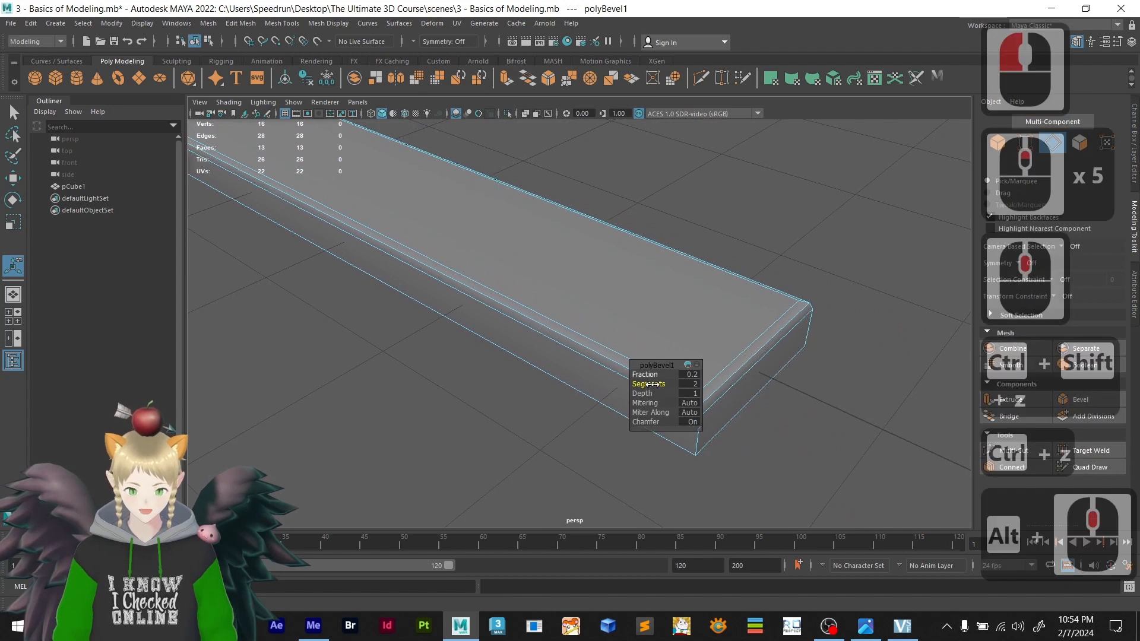
left_click_drag(658, 385, 652, 382)
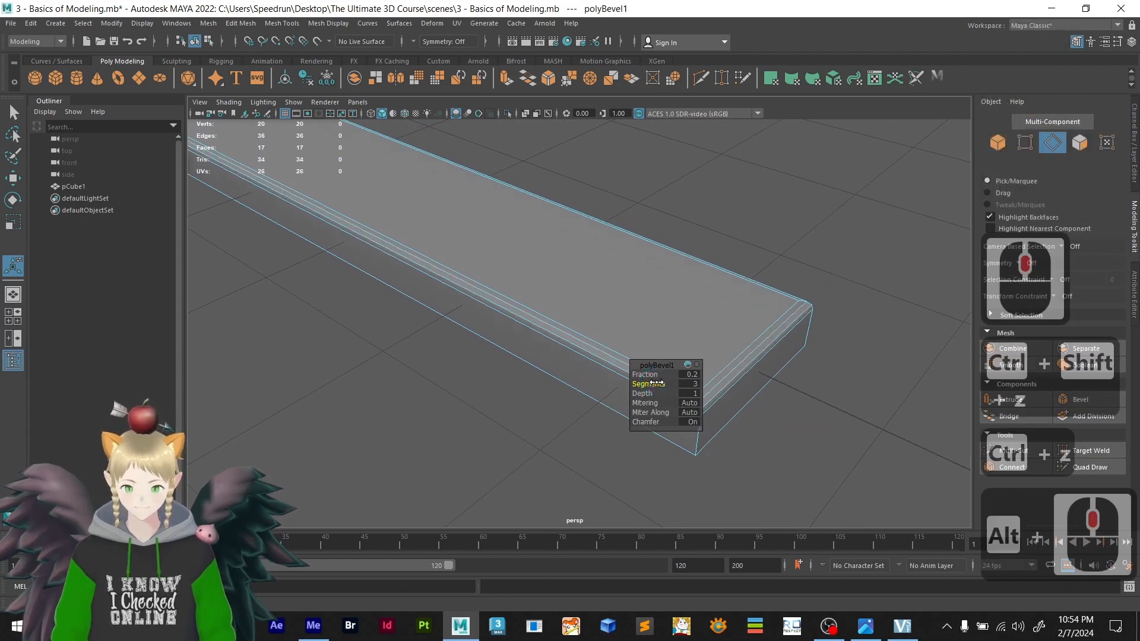
key("ctrl+z")
key("ctrl+z")
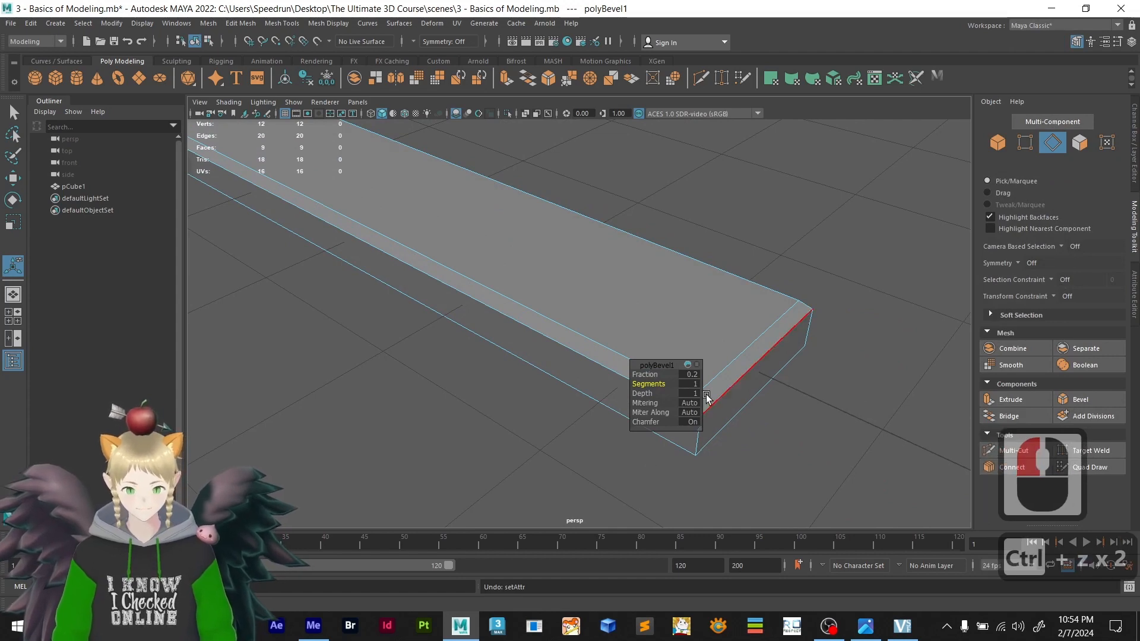
- Deselect the beveled edges and inspect the bevel along the plank's side and near end
left_click(799, 400)
scroll(764, 410, "down", 2)
scroll(764, 409, "down", 3)
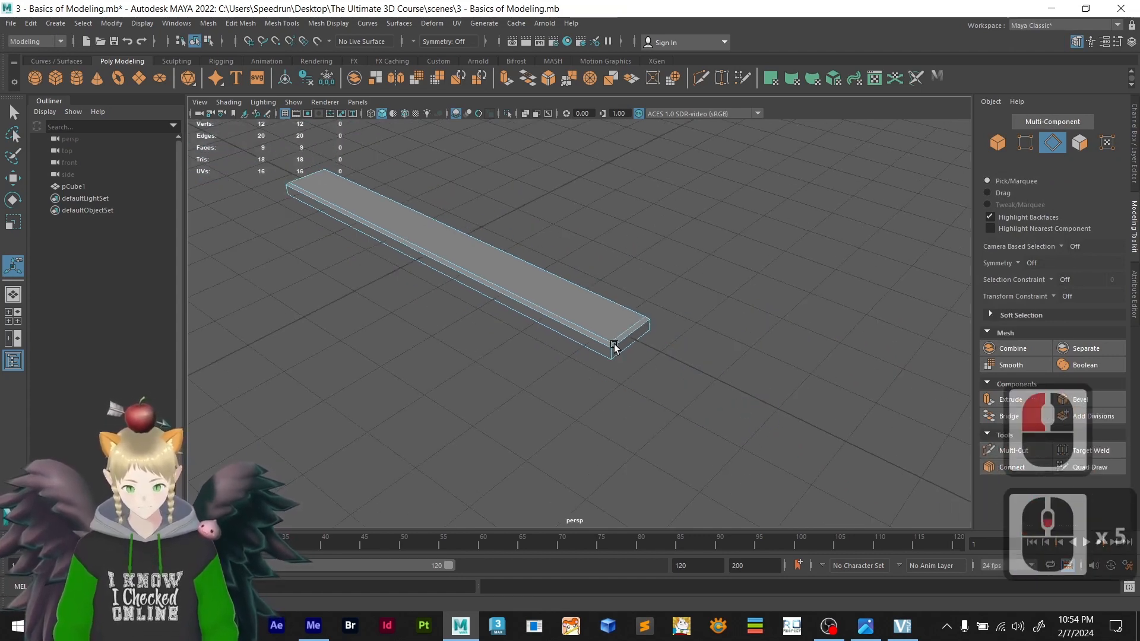
left_click_drag(597, 377, 483, 408, "alt")
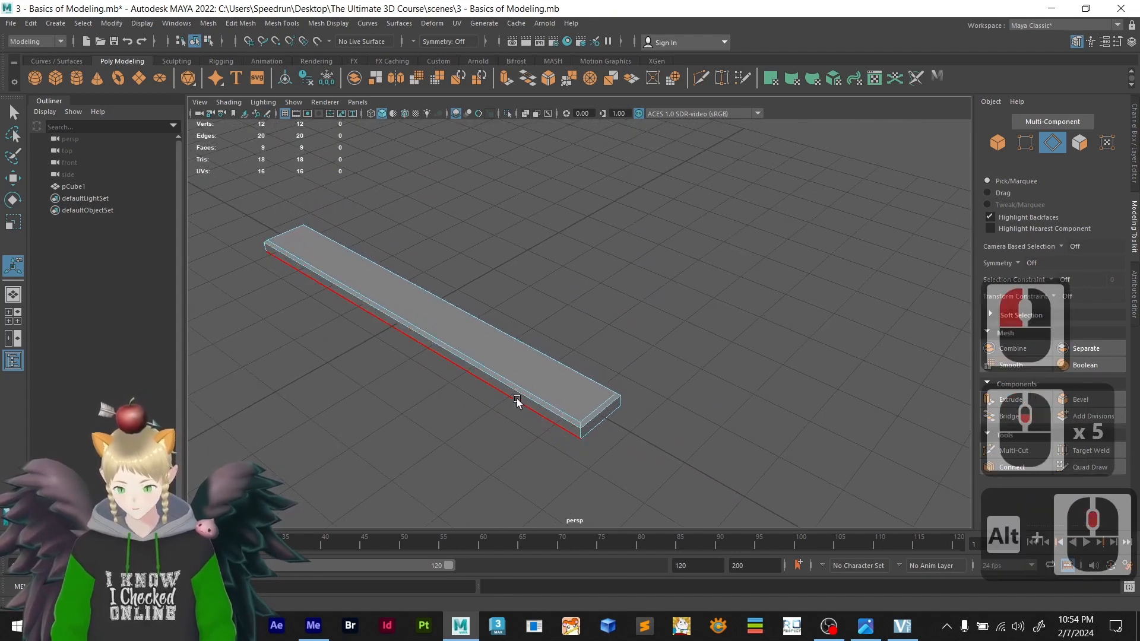
scroll(570, 454, "up", 4)
scroll(572, 451, "down", 3)
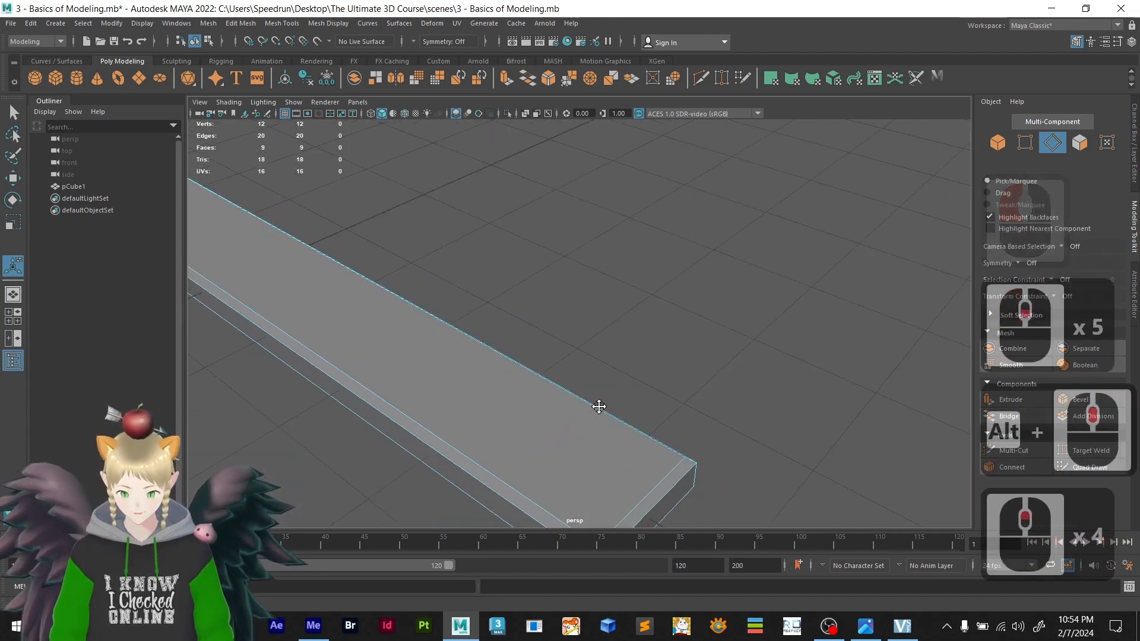
left_click_drag(598, 402, 628, 392, "alt")
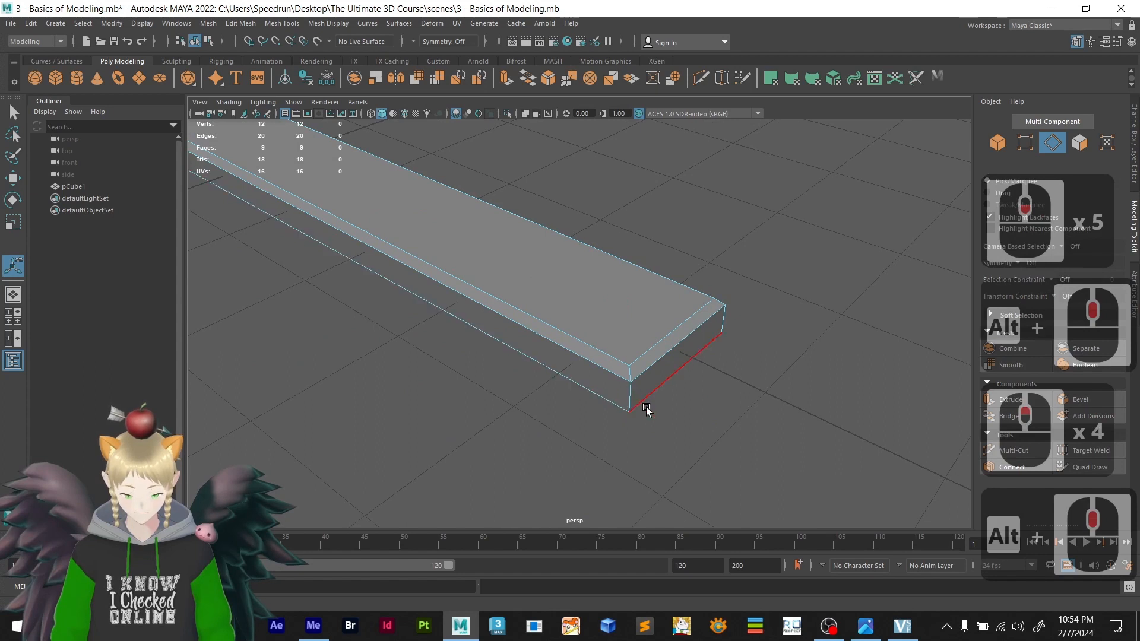
- Undo the bevel fraction change to compare the wider bevel, and redo the 0.2 fraction
key("ctrl+z")
left_click_drag(657, 366, 634, 402, "ctrl")
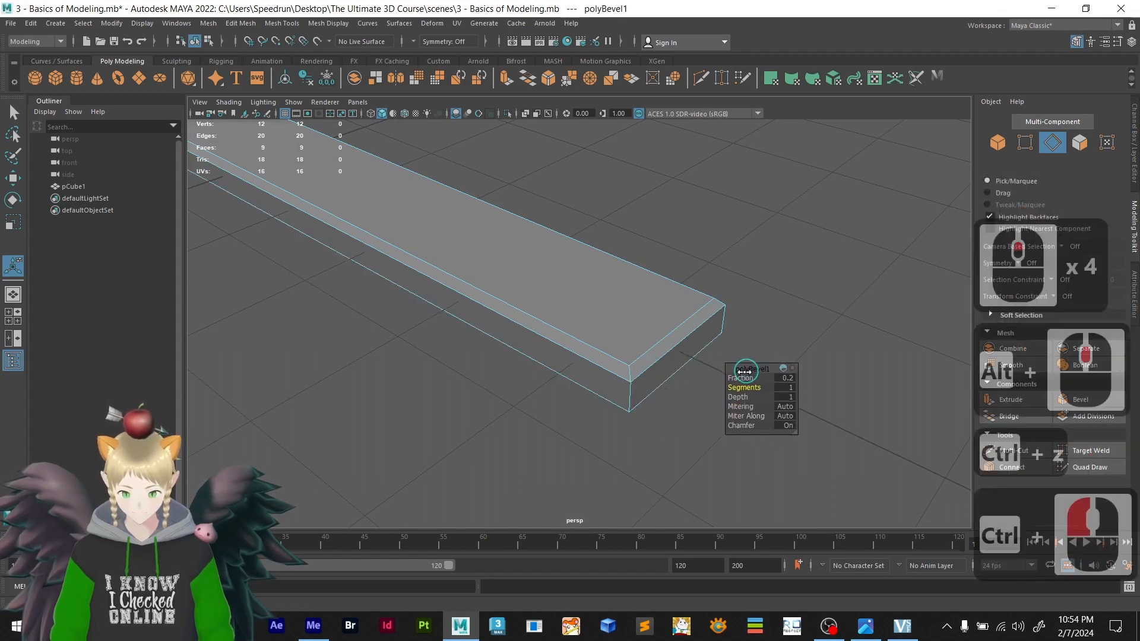
key("ctrl+z")
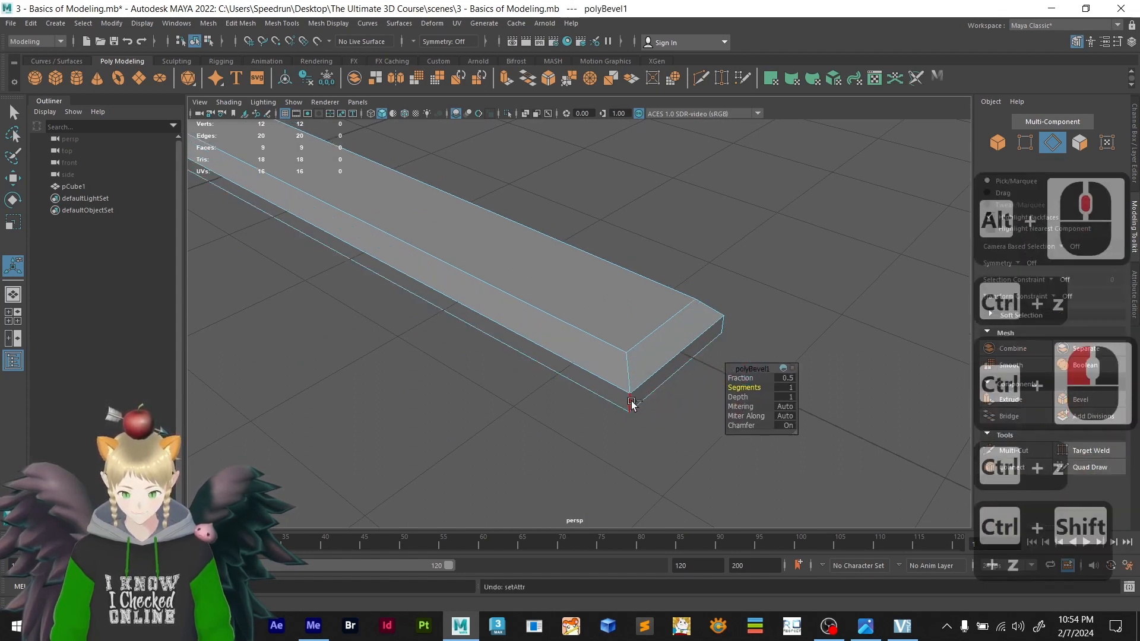
key("ctrl+y")
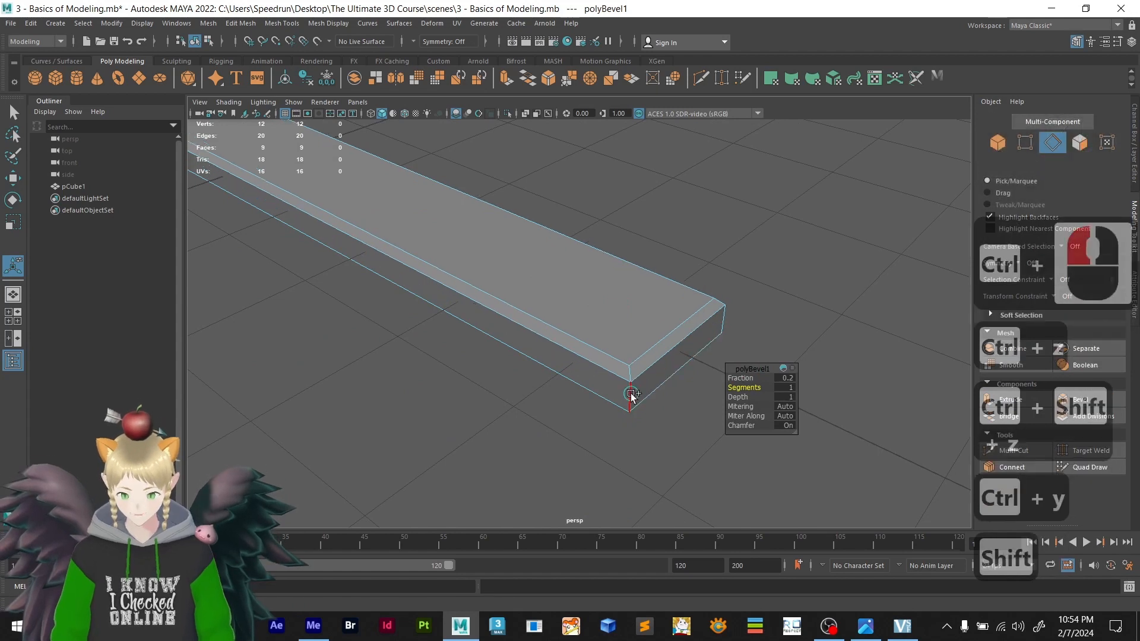
- Try beveling the vertical corner edges at the plank's near end, undo that bevel, and clear the edge selection
left_click(631, 396, "shift")
left_click(721, 311, "shift")
left_click(705, 435, "shift")
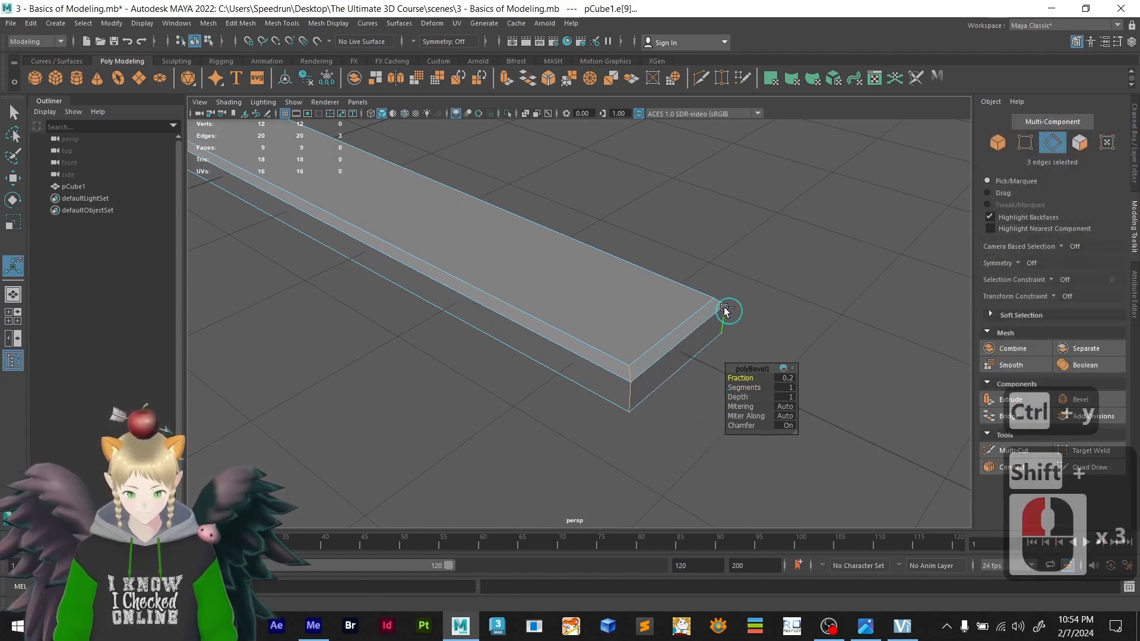
left_click(1077, 398)
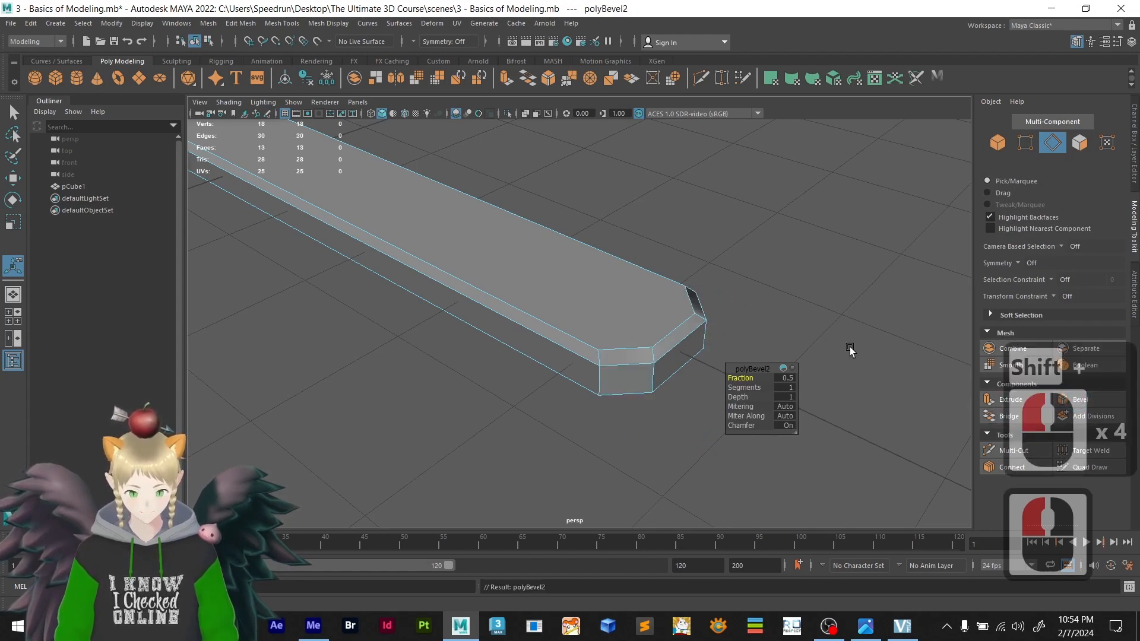
scroll(564, 368, "down", 4)
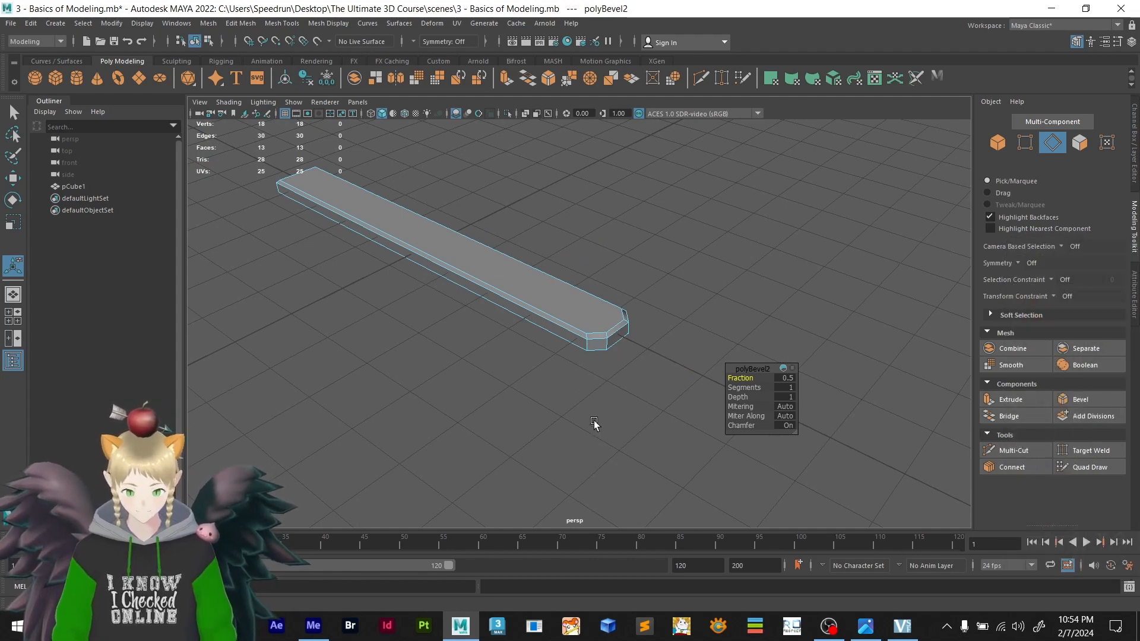
key("ctrl+z")
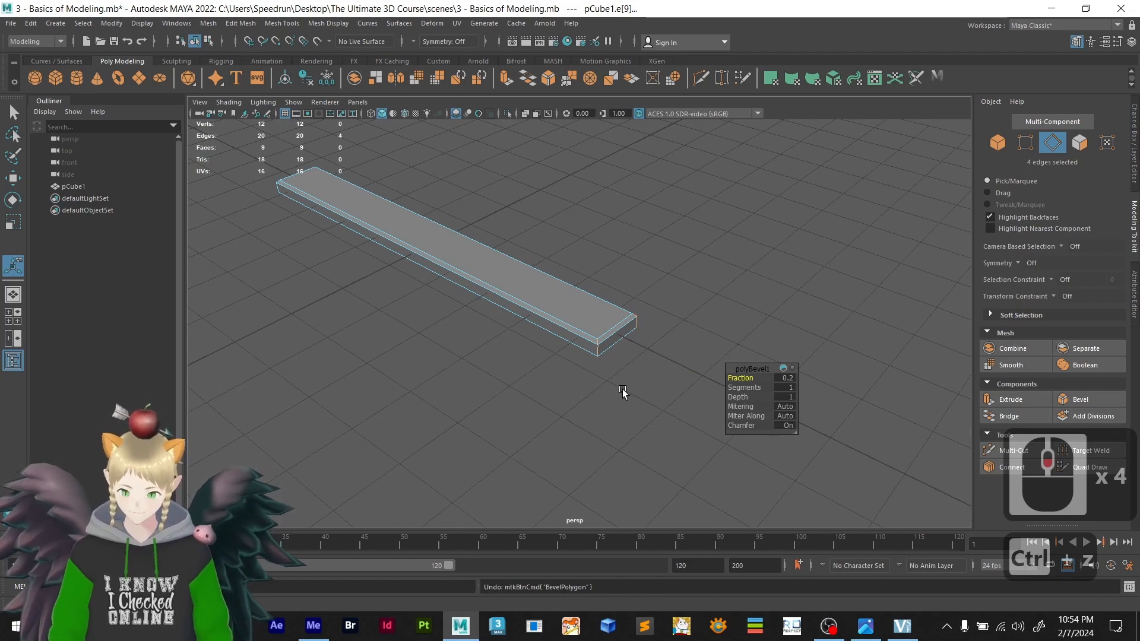
middle_click_drag(621, 416, 633, 416, "shift")
key("ctrl+z")
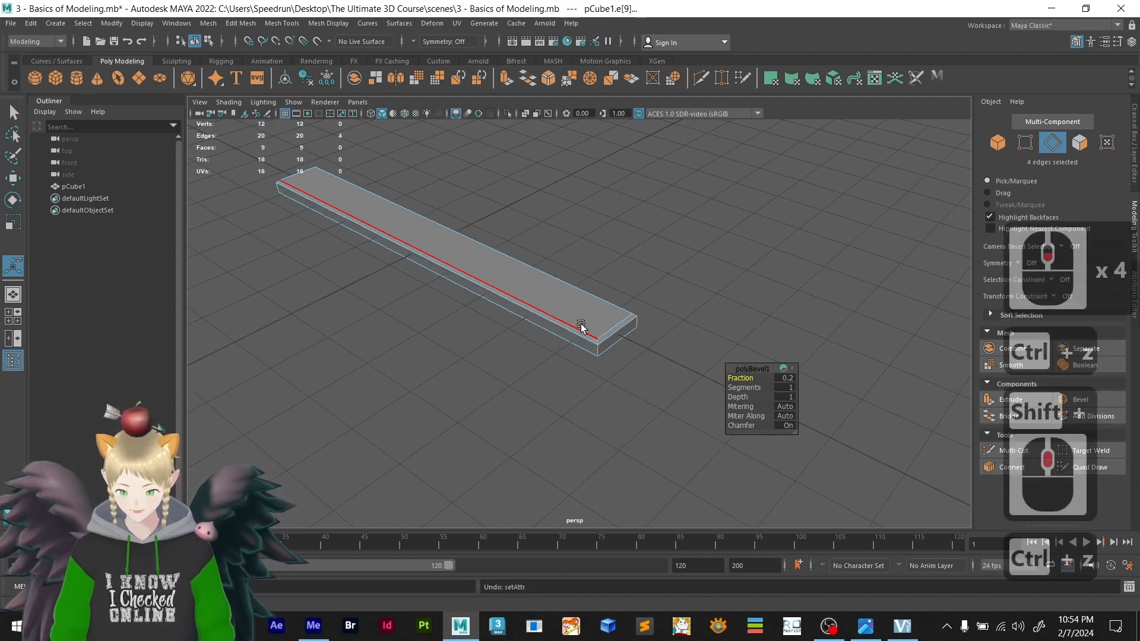
left_click(677, 314)
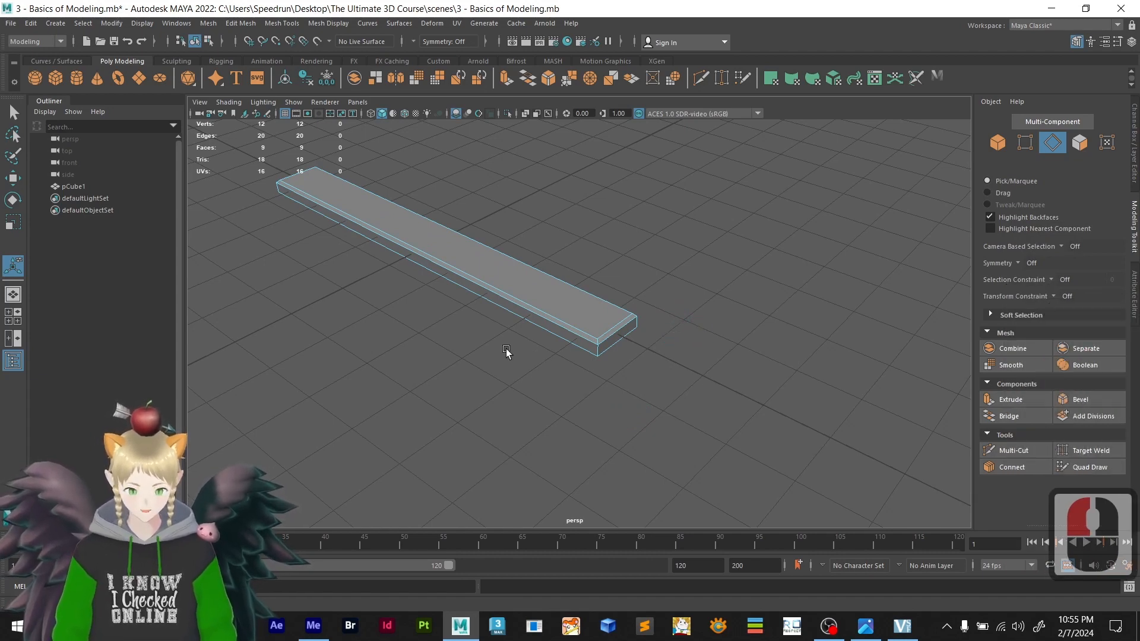
- Return the plank to object mode, and switch it to vertex selection mode
scroll(506, 348, "up", 5)
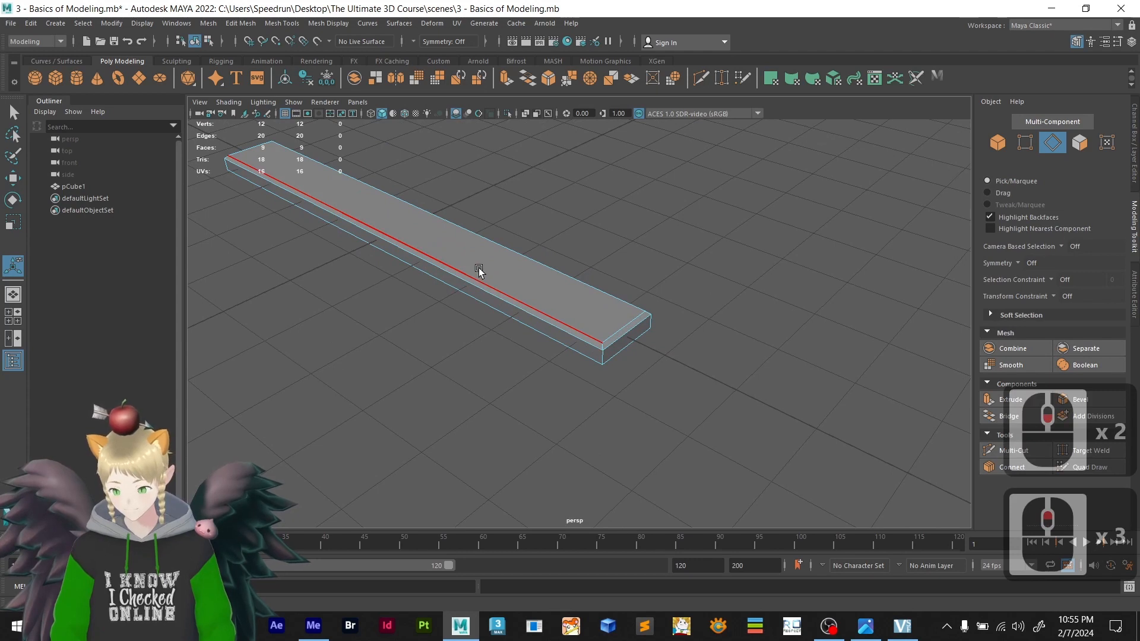
right_click(499, 267)
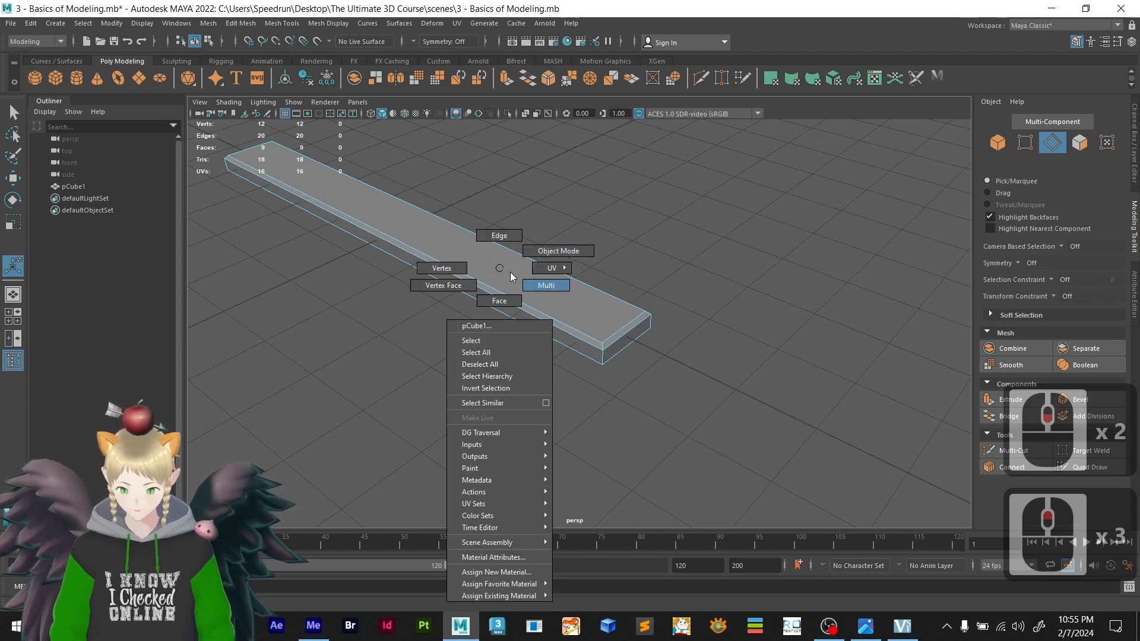
right_click(537, 256)
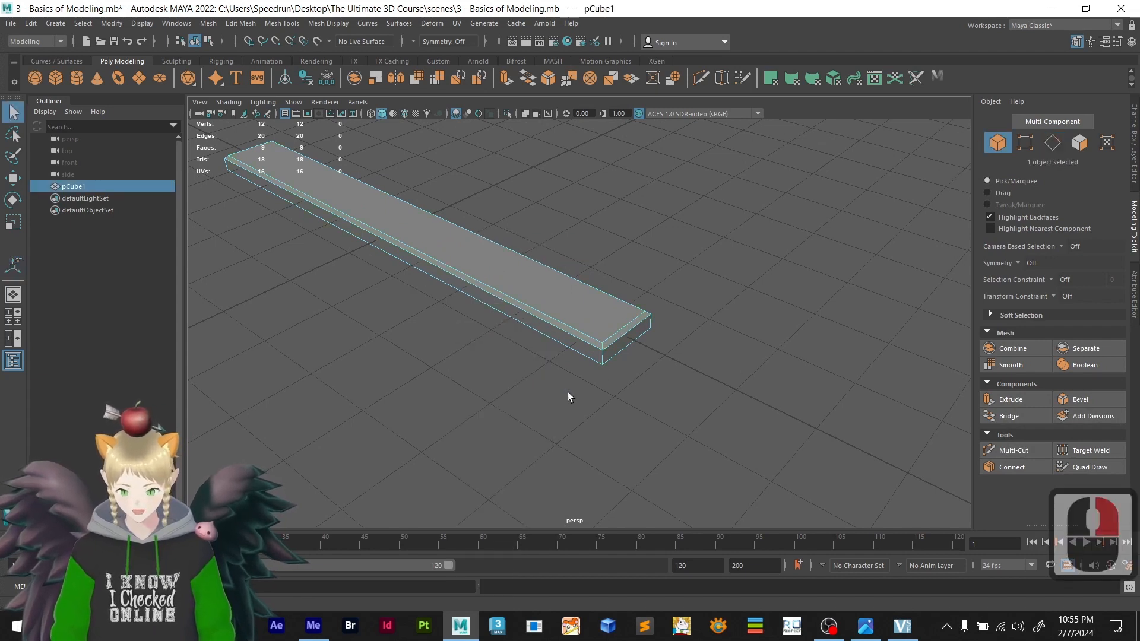
left_click(1037, 154)
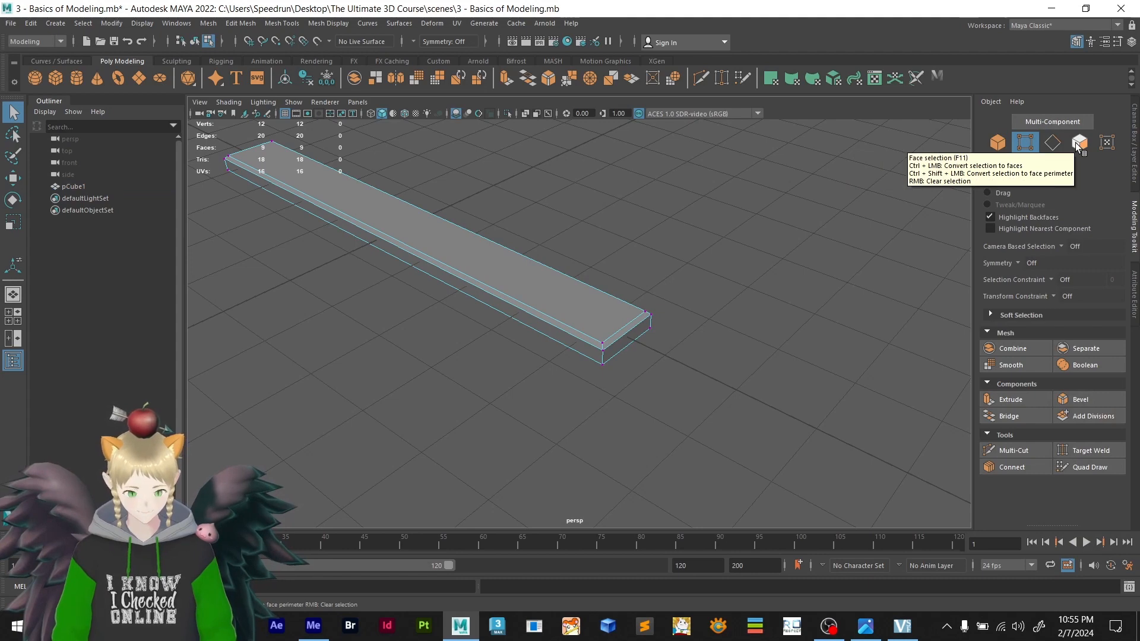
right_click(512, 269)
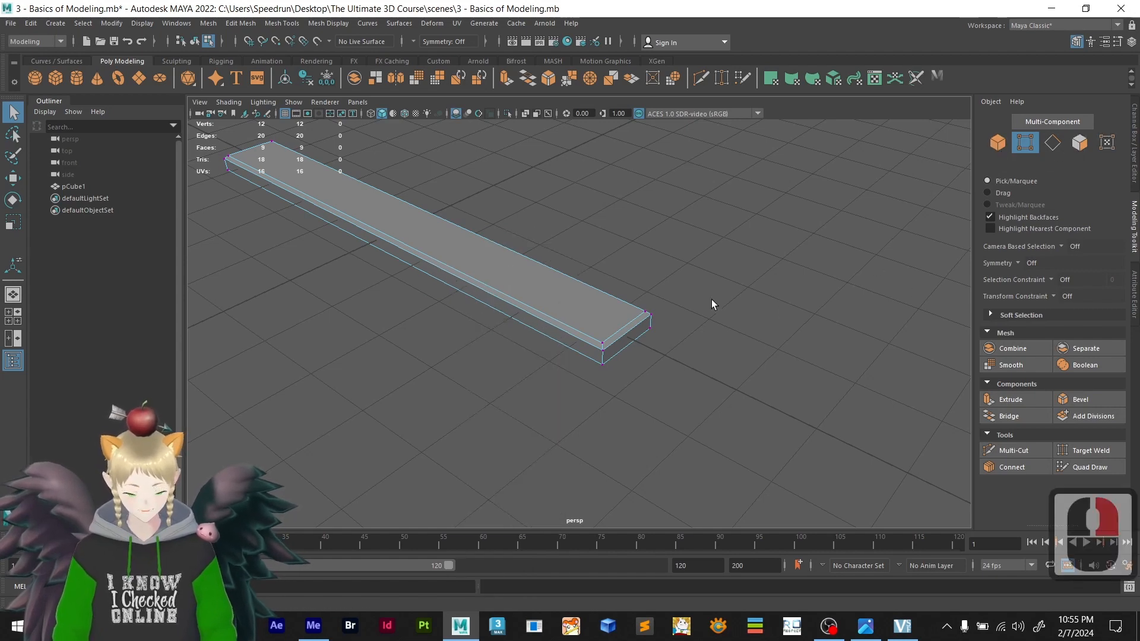
- Return the plank to object mode and clone it sideways with the Move tool, leaving a narrow gap beside the original
right_click_drag(501, 271, 567, 256)
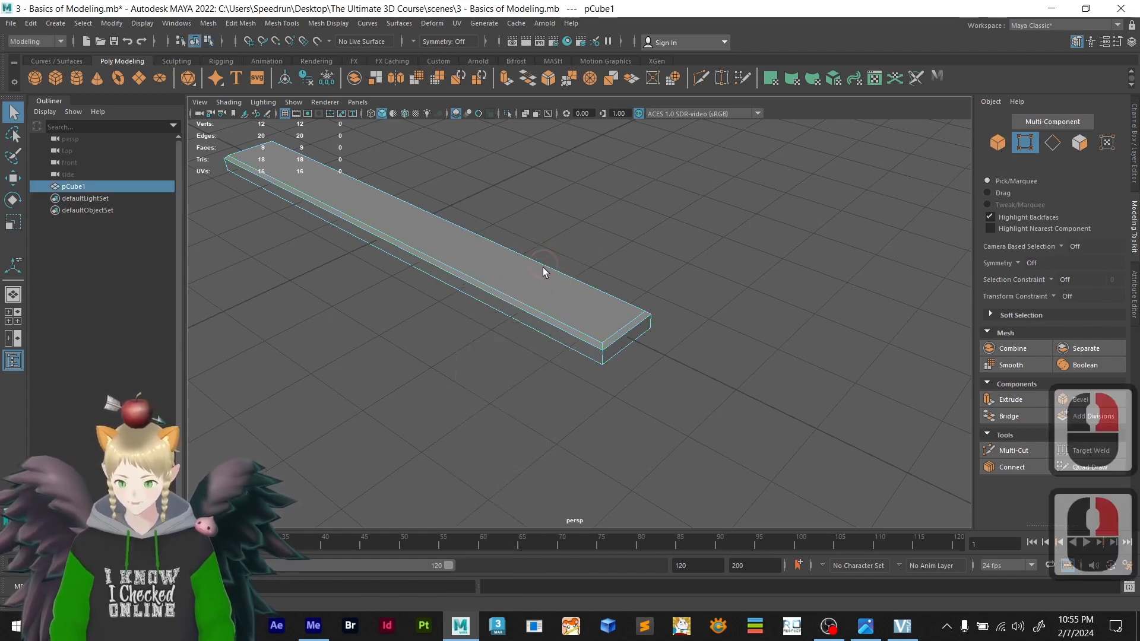
scroll(578, 256, "down", 2)
middle_click_drag(578, 259, 682, 288, "alt")
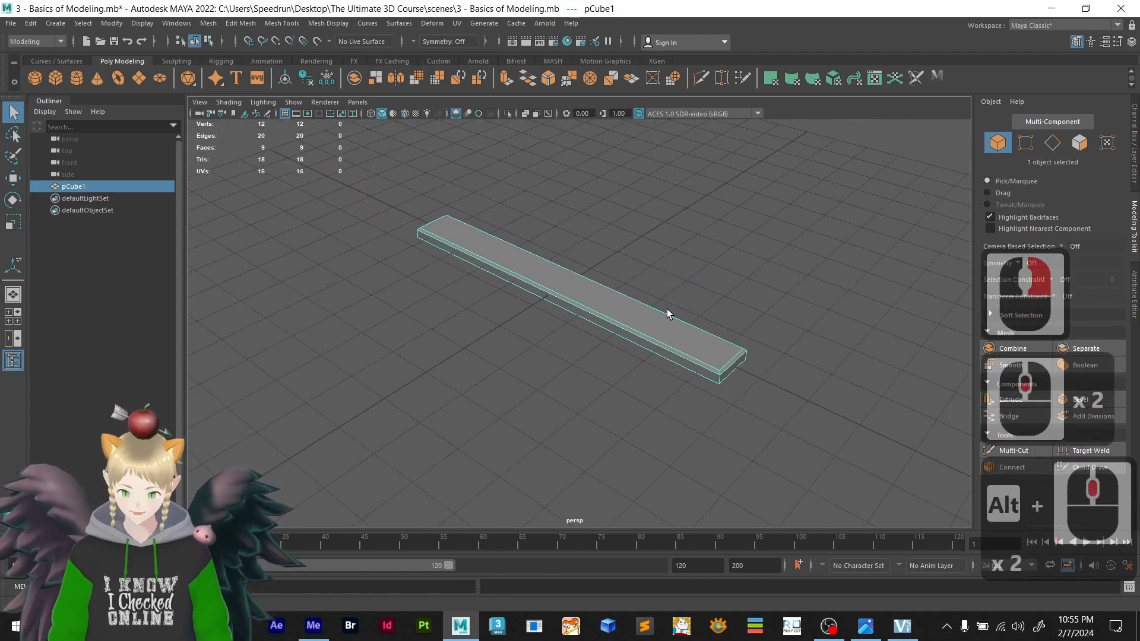
key("w")
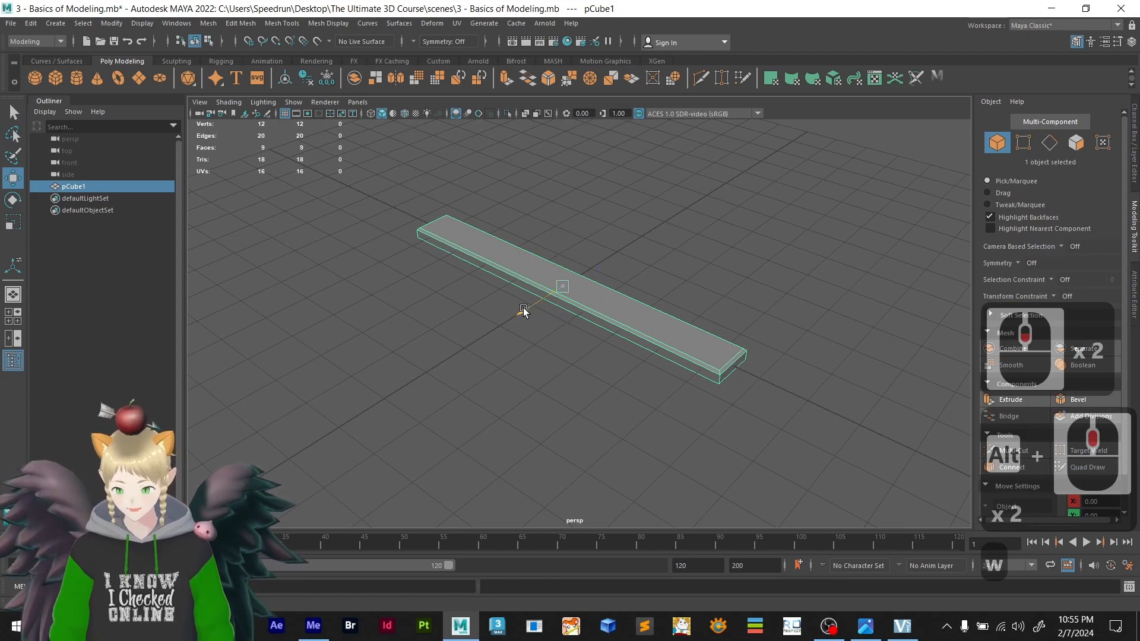
left_click_drag(523, 310, 439, 373, "alt")
left_click_drag(667, 304, 601, 328, "alt")
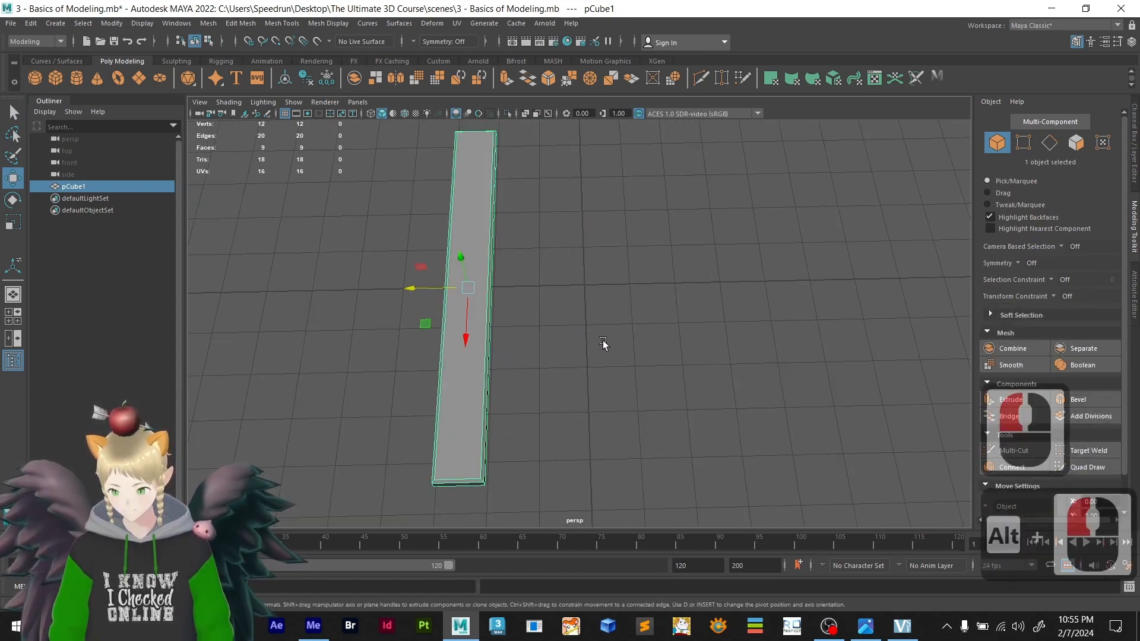
right_click_drag(550, 317, 535, 285, "alt")
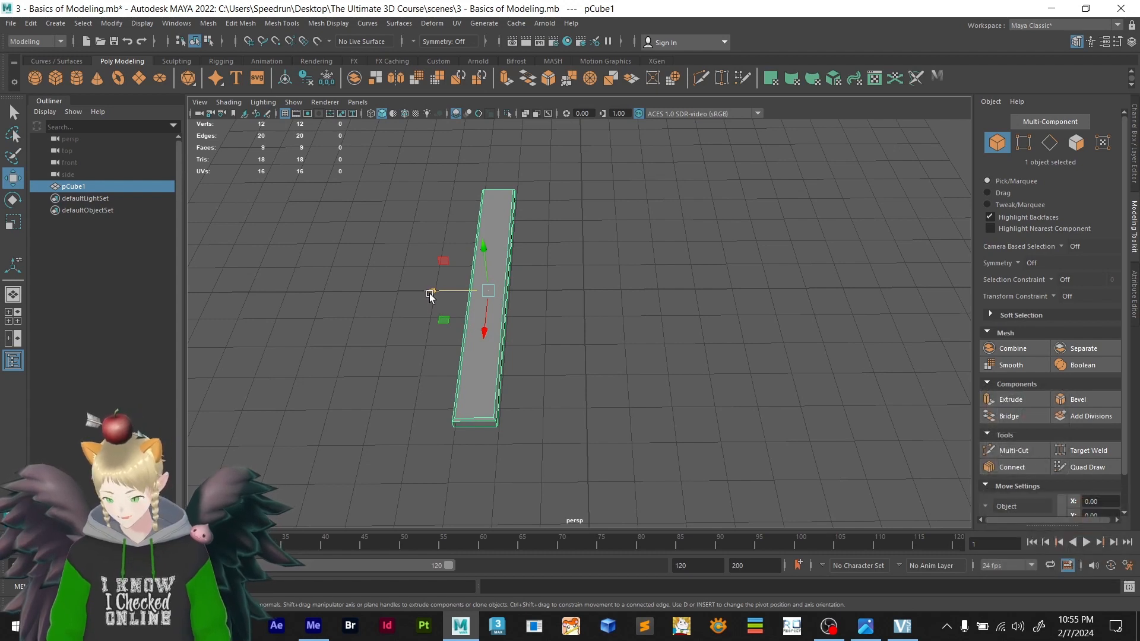
mouse_move(429, 294)
left_mouse_down("shift")
mouse_move(543, 301)
mouse_move(499, 300)
left_mouse_up("shift")
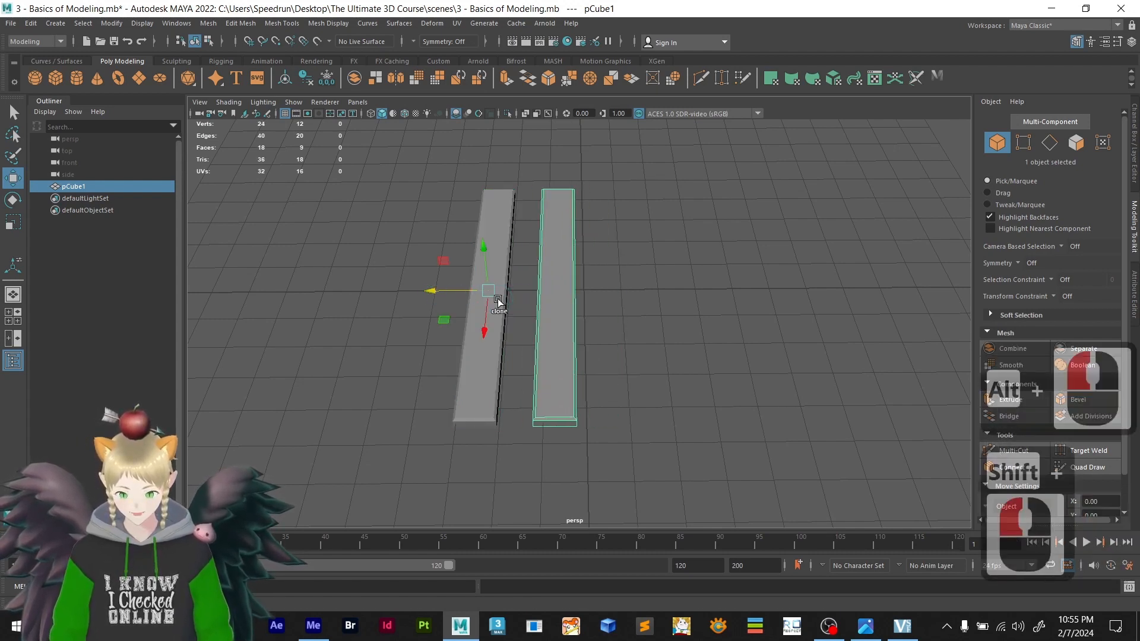
- Move the clone farther from the original plank, and clone the original again into the gap beside it
left_click_drag(532, 428, 520, 406, "alt")
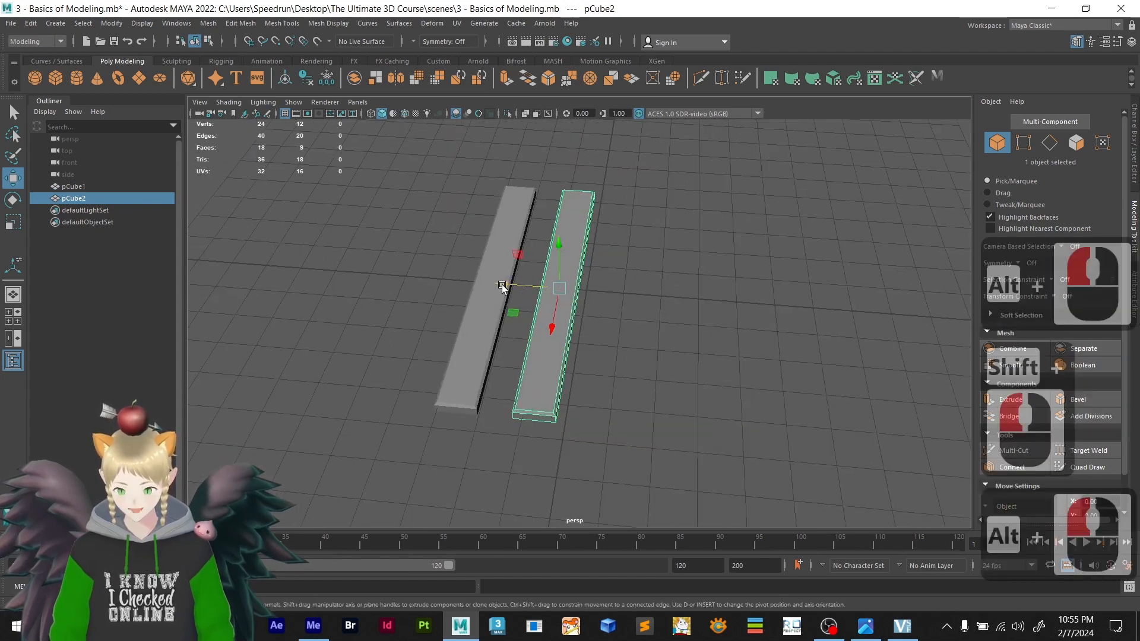
left_click_drag(501, 284, 625, 348)
left_click(480, 347)
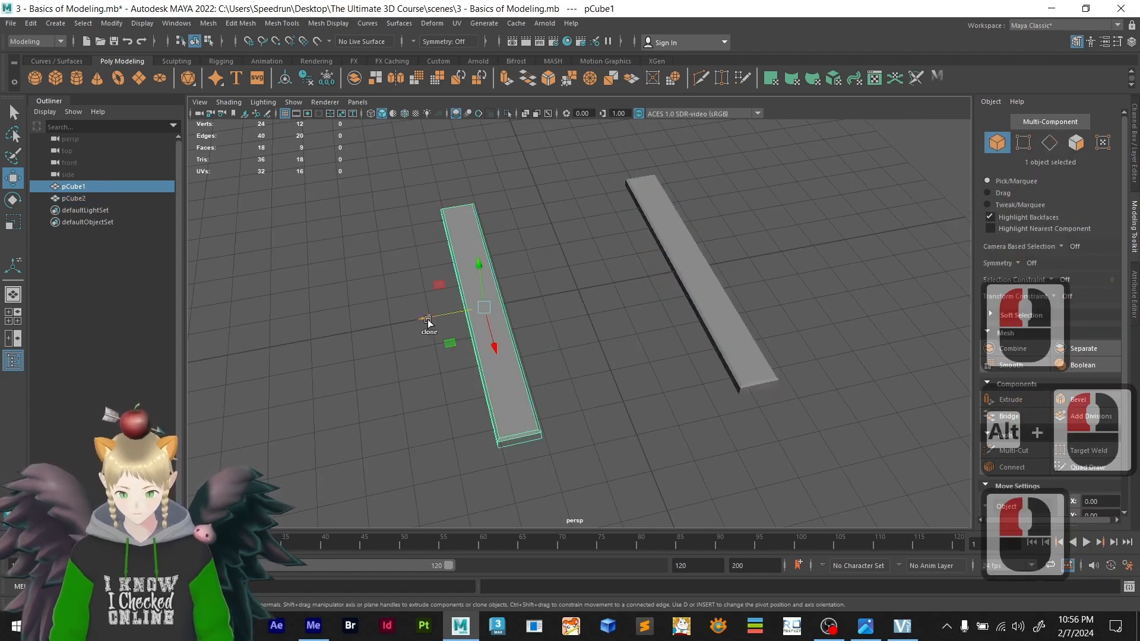
left_click_drag(427, 319, 475, 308, "shift")
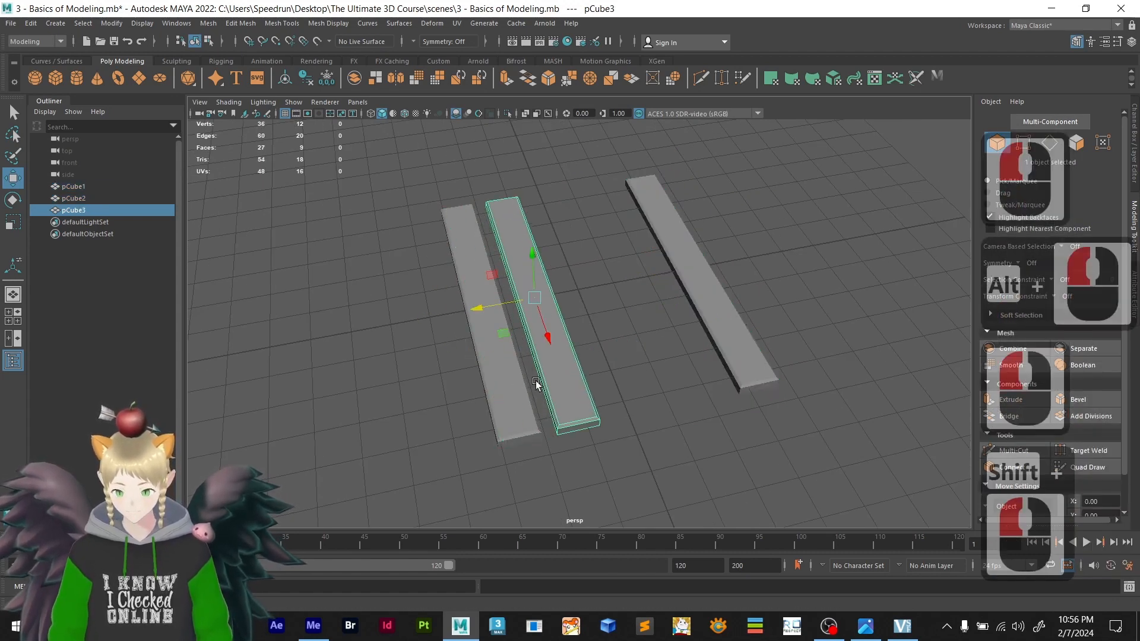
- Delete both long side faces of the middle plank in face selection mode
left_click_drag(536, 385, 561, 360, "alt")
scroll(550, 406, "up", 4)
left_click_drag(550, 407, 556, 368, "alt")
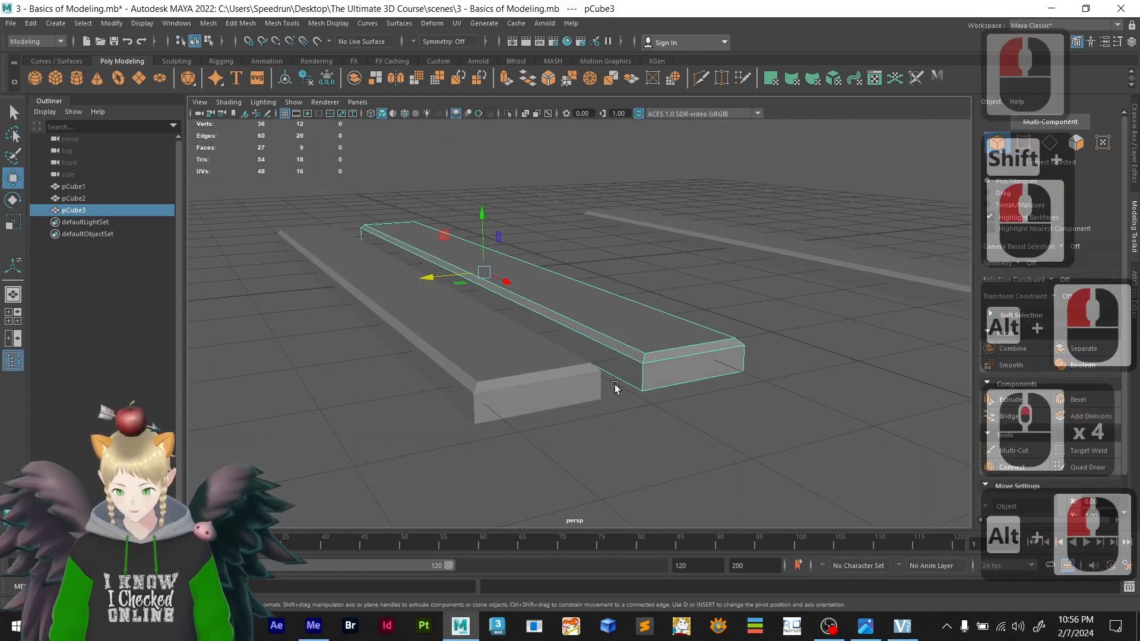
scroll(626, 384, "up", 2)
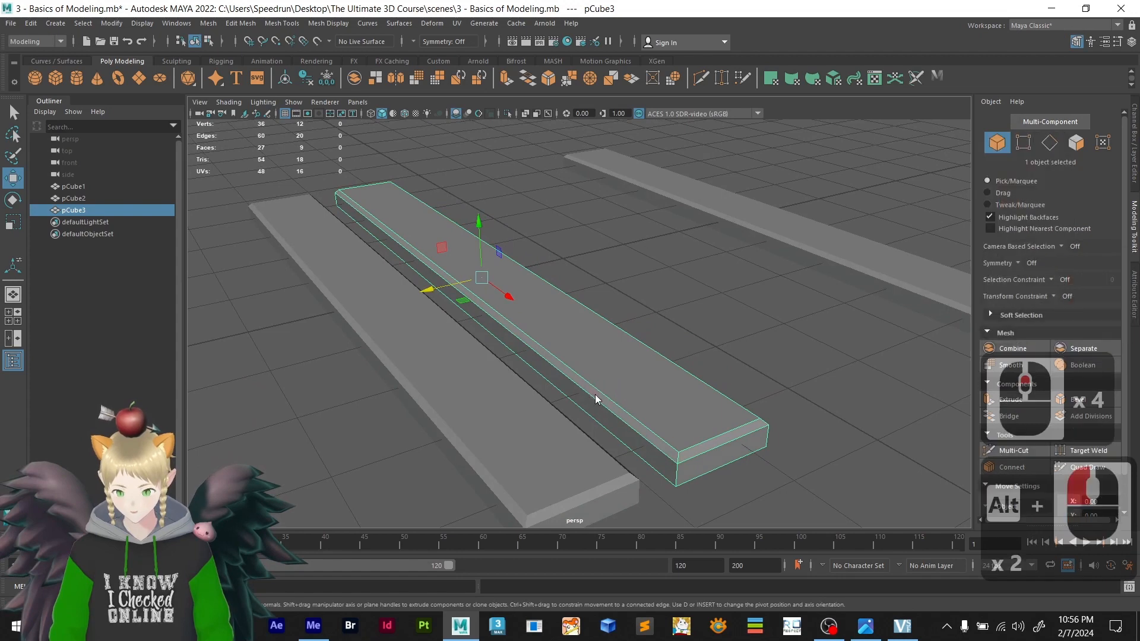
right_click_drag(595, 397, 596, 335)
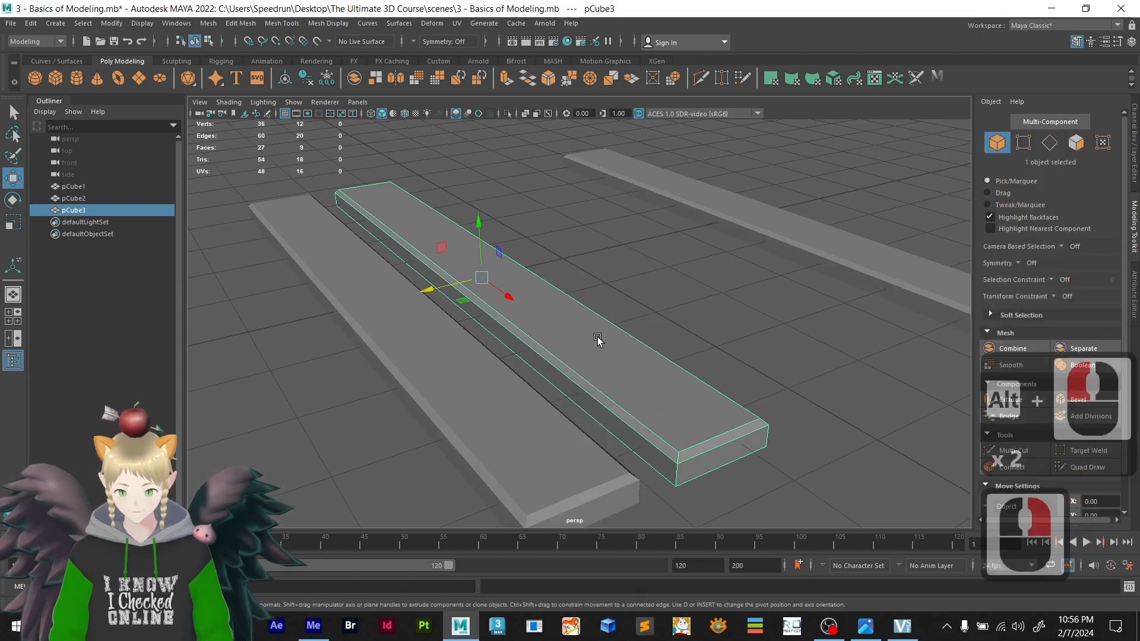
left_click(578, 393)
left_click_drag(707, 349, 598, 348, "alt")
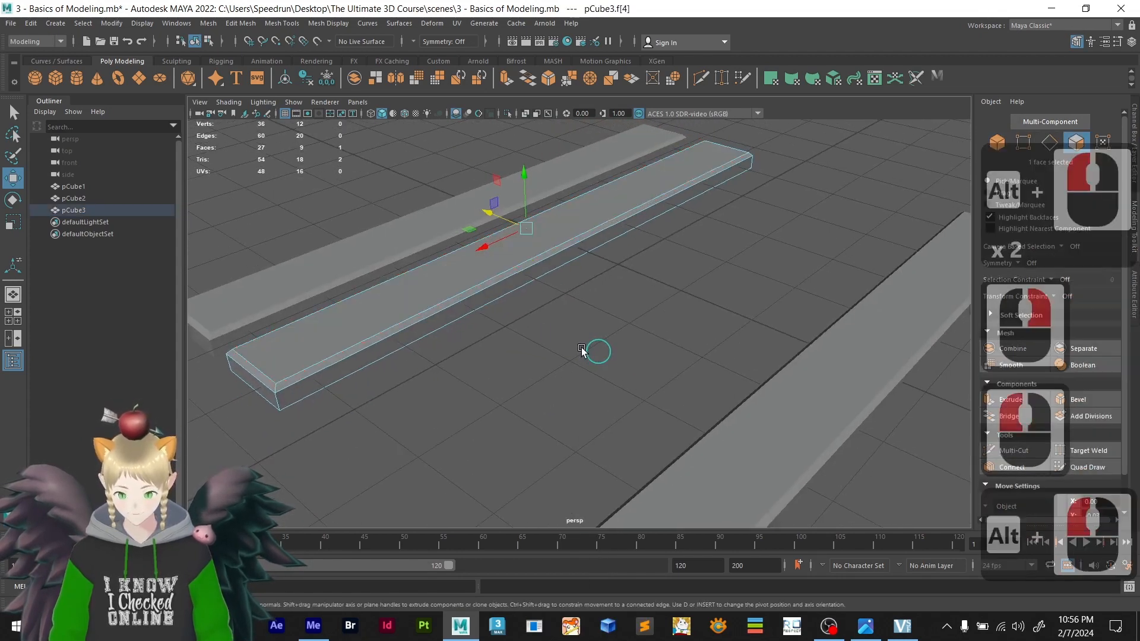
left_click(472, 304, "shift")
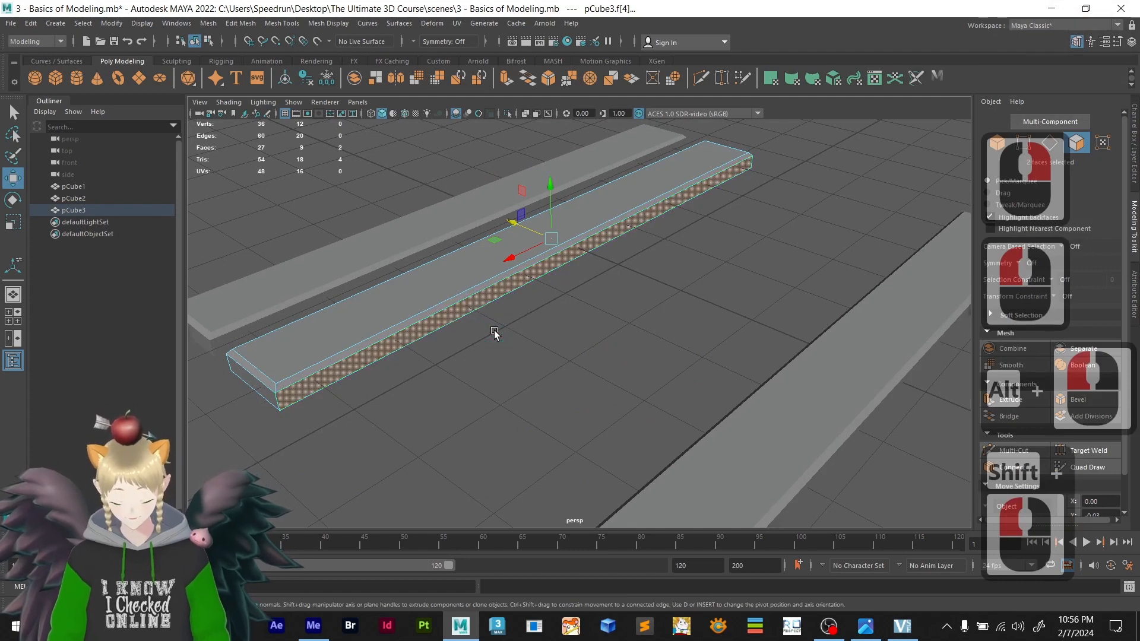
key("Delete")
- Delete the original plank's long side face that faces the middle plank
left_click_drag(514, 326, 476, 339, "alt")
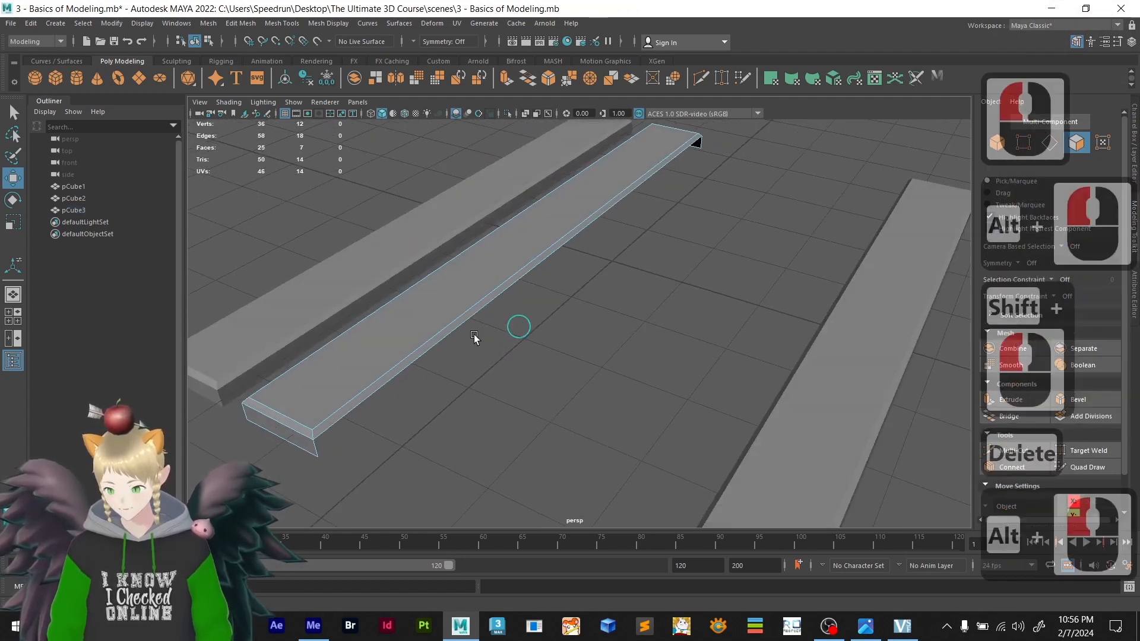
left_click(350, 293)
middle_click_drag(361, 298, 499, 315, "alt")
scroll(475, 349, "up", 3)
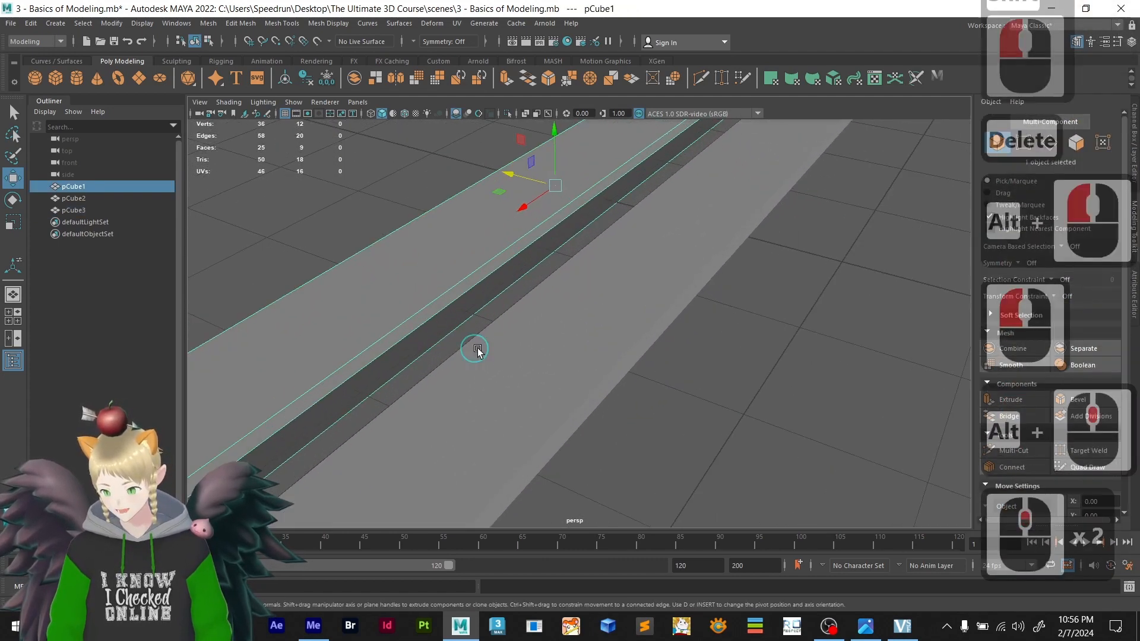
right_click_drag(473, 302, 473, 334)
left_click(460, 313)
key("Delete")
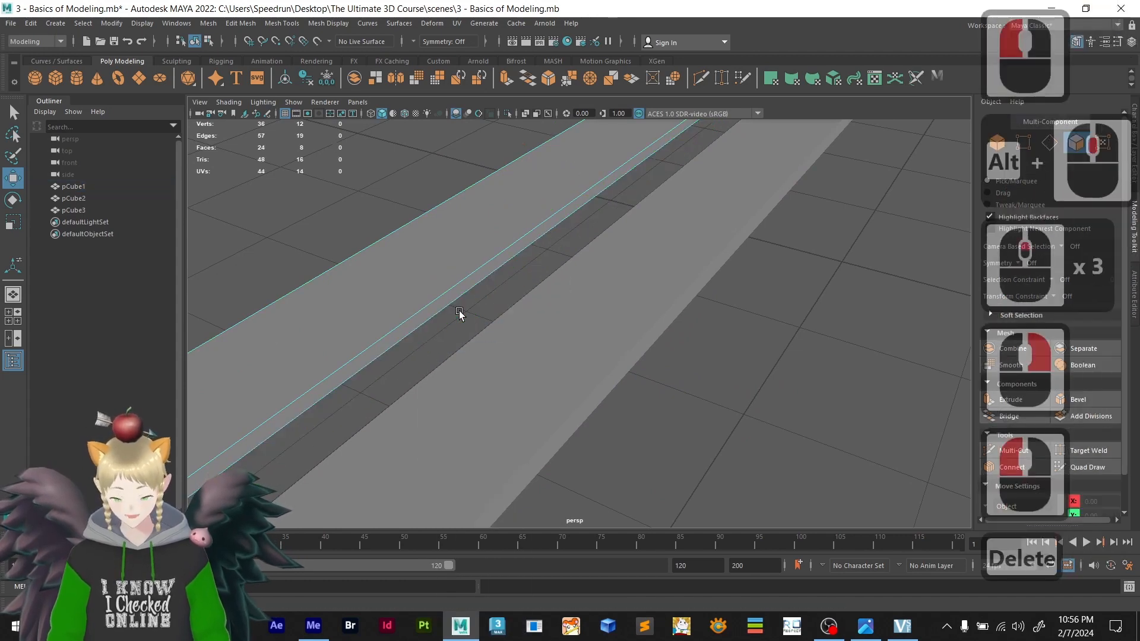
- Delete the far plank's long side face that faces the middle plank
scroll(469, 332, "down", 4)
left_click_drag(471, 336, 753, 310, "alt")
left_click(760, 315)
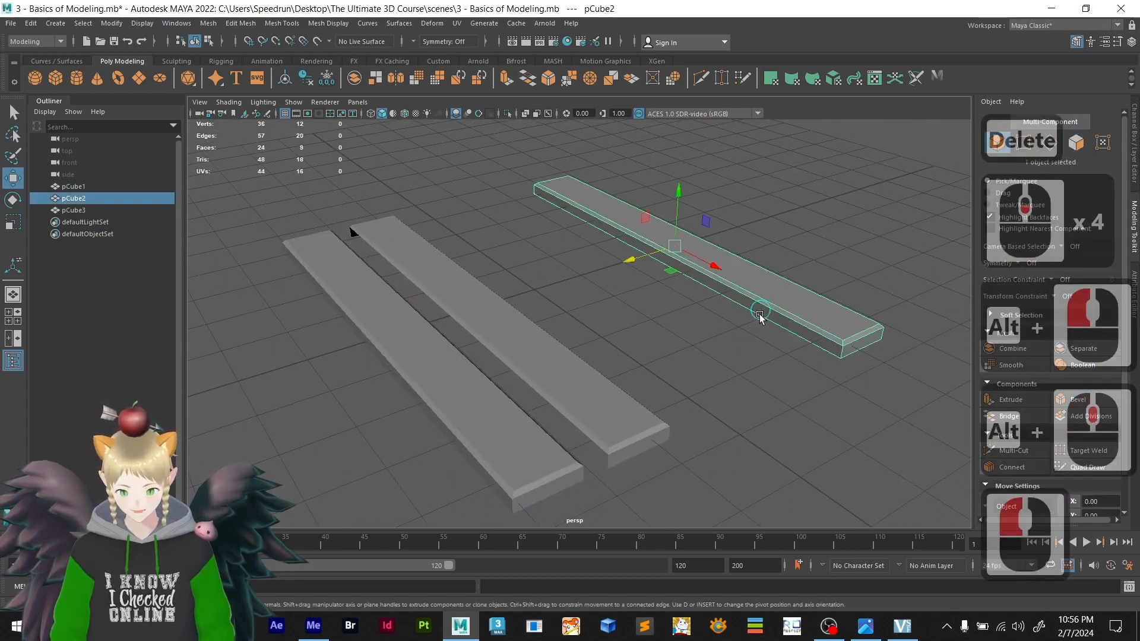
scroll(772, 297, "up", 4)
mouse_move(802, 244)
right_mouse_down()
mouse_move(816, 240)
mouse_move(802, 270)
mouse_move(799, 262)
right_mouse_up()
left_click(797, 261)
key("Delete")
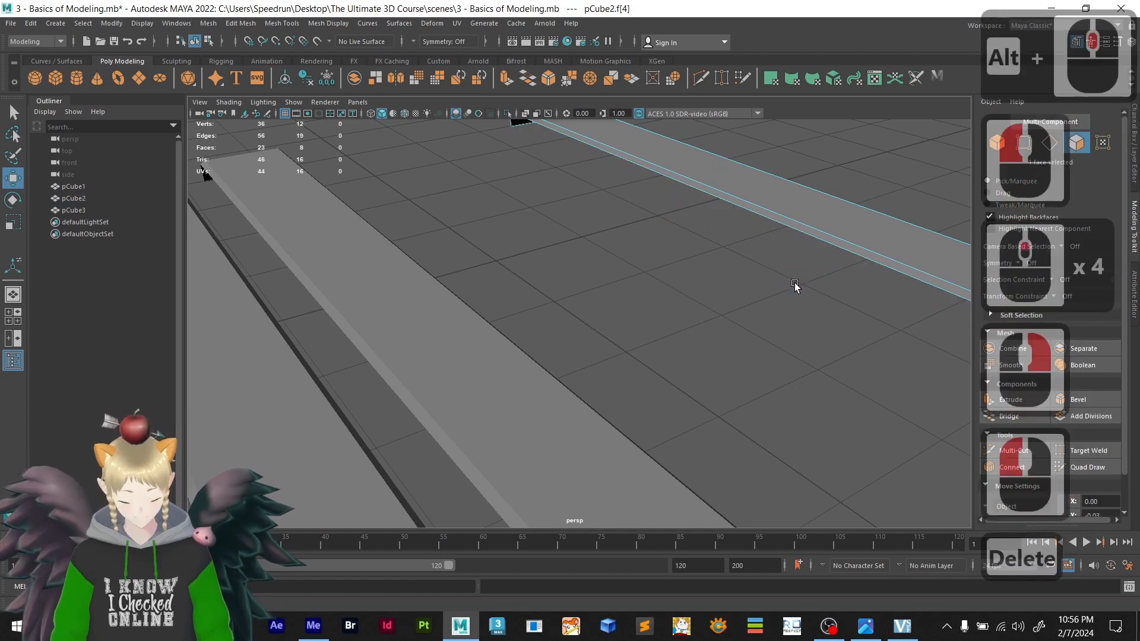
scroll(766, 374, "down", 3)
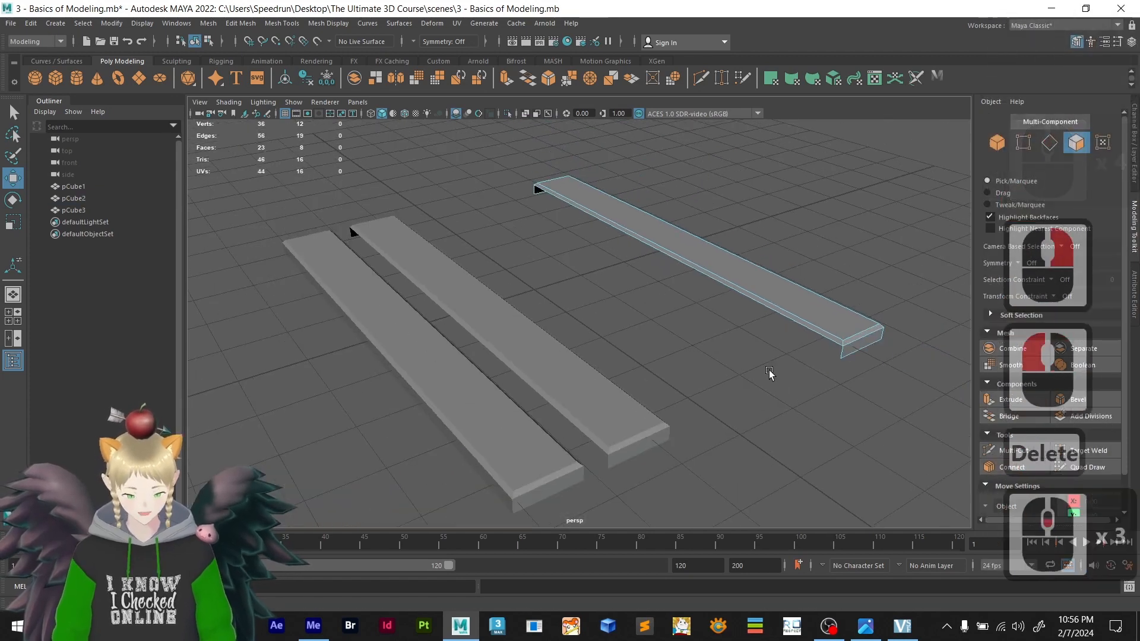
- Return the far plank to object mode and select the middle plank
left_click(712, 351)
left_click_drag(732, 343, 664, 340, "alt")
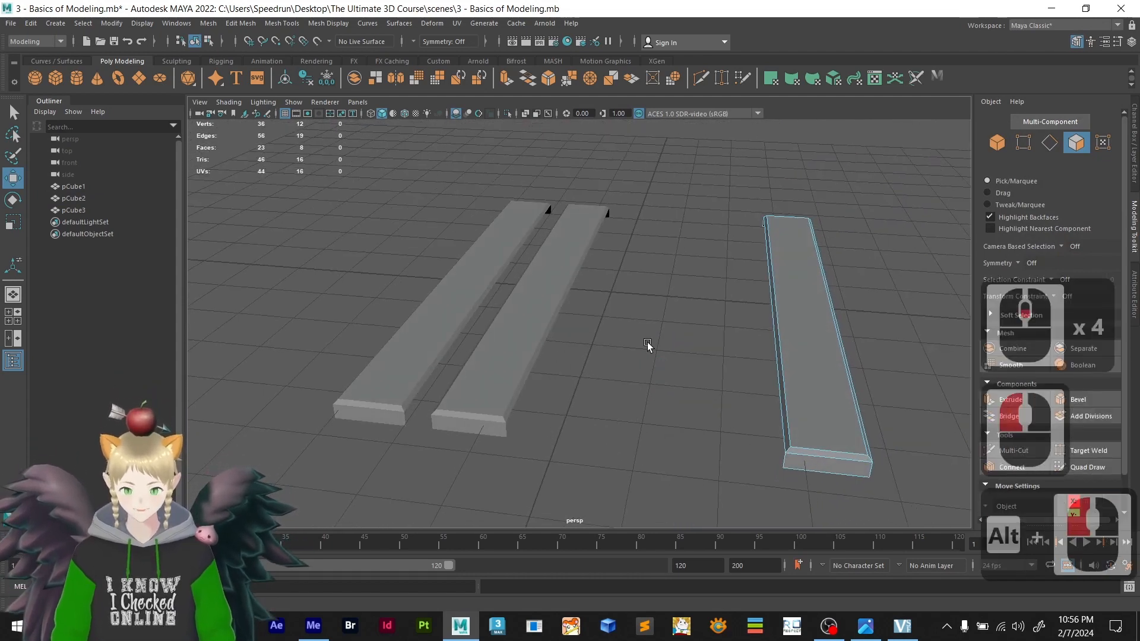
left_click_drag(590, 398, 648, 403, "alt")
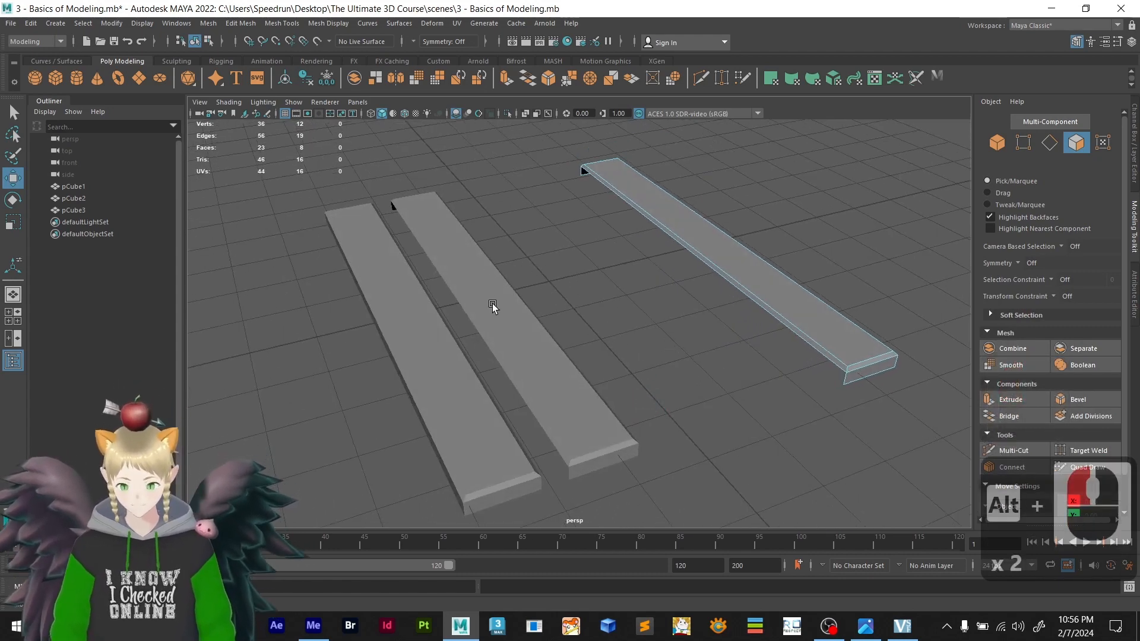
left_click_drag(628, 404, 484, 331, "alt")
right_click_drag(510, 301, 545, 290)
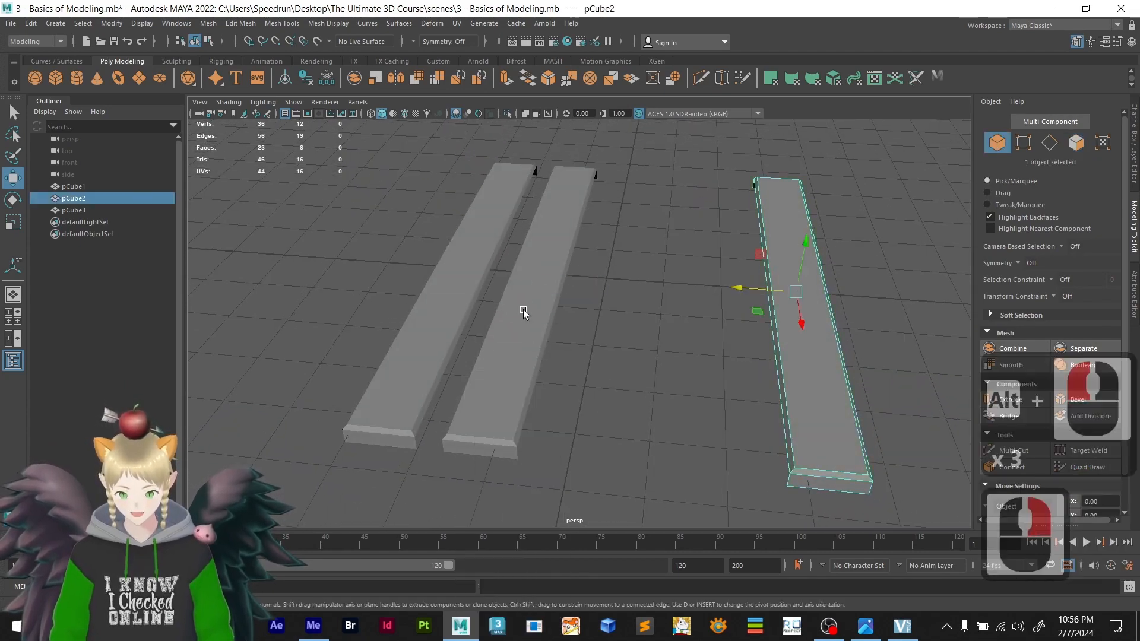
left_click(522, 313)
- Move the middle plank's pivot sideways with vertex snapping onto its long edge facing the original plank
left_click_drag(574, 399, 764, 377, "alt")
middle_click_drag(764, 377, 767, 377, "alt")
left_click_drag(766, 377, 736, 366, "alt")
scroll(603, 319, "up", 3)
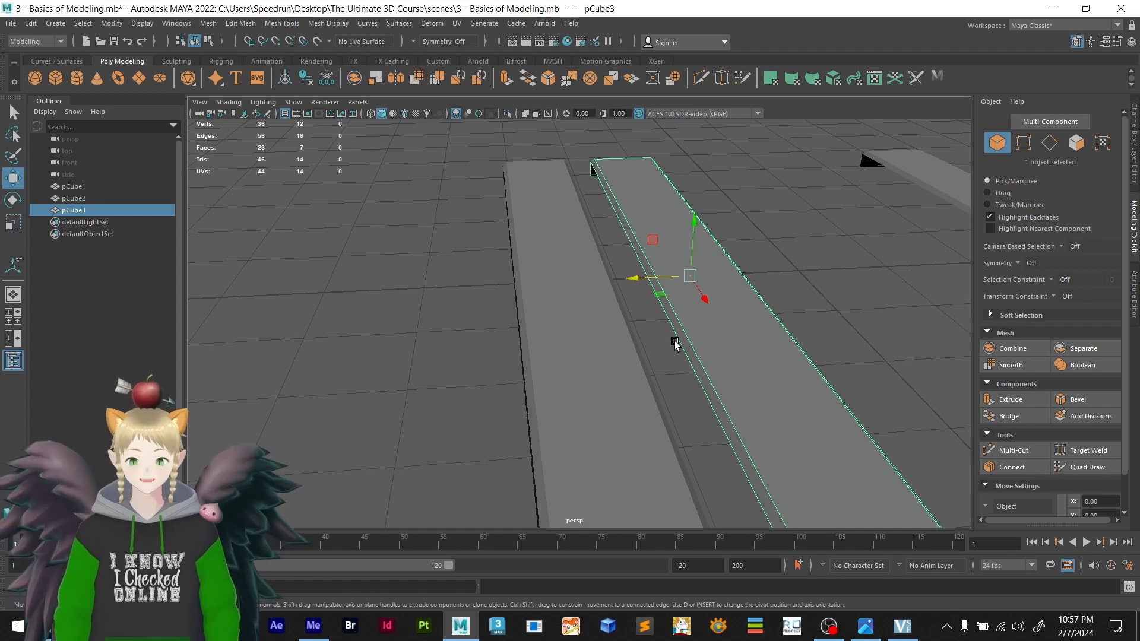
key("d")
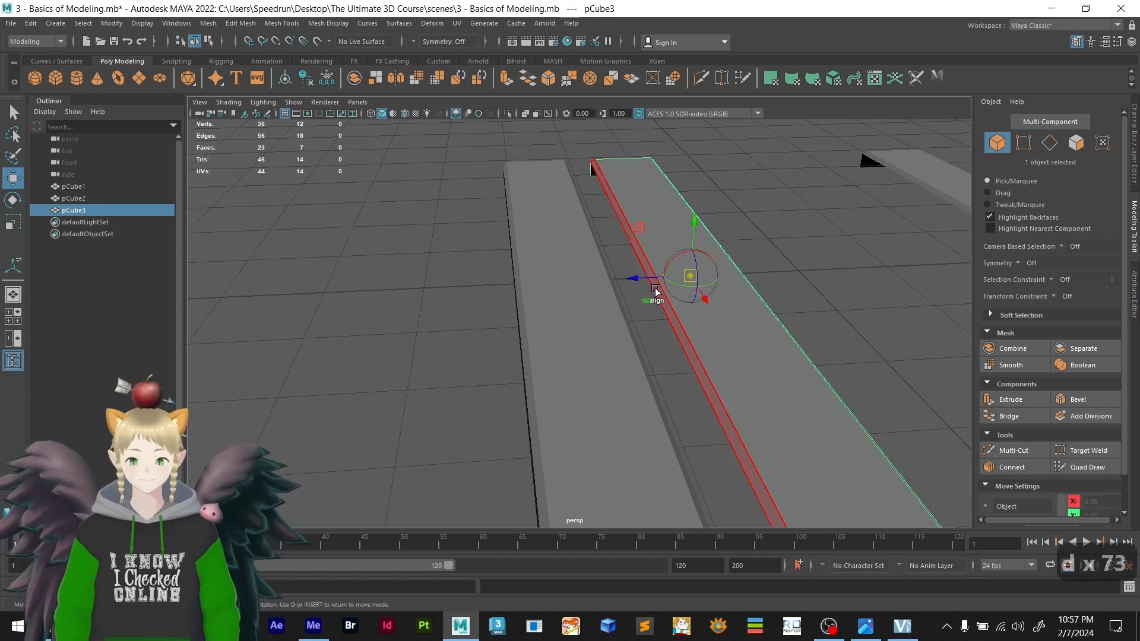
left_click(675, 295)
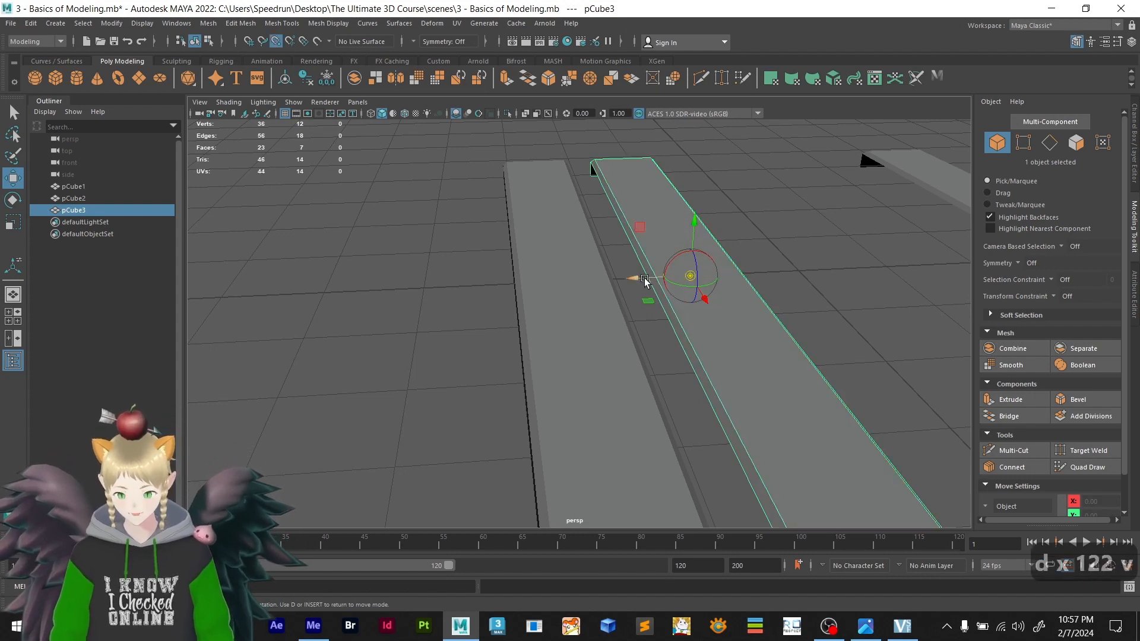
left_click_drag(629, 280, 604, 274)
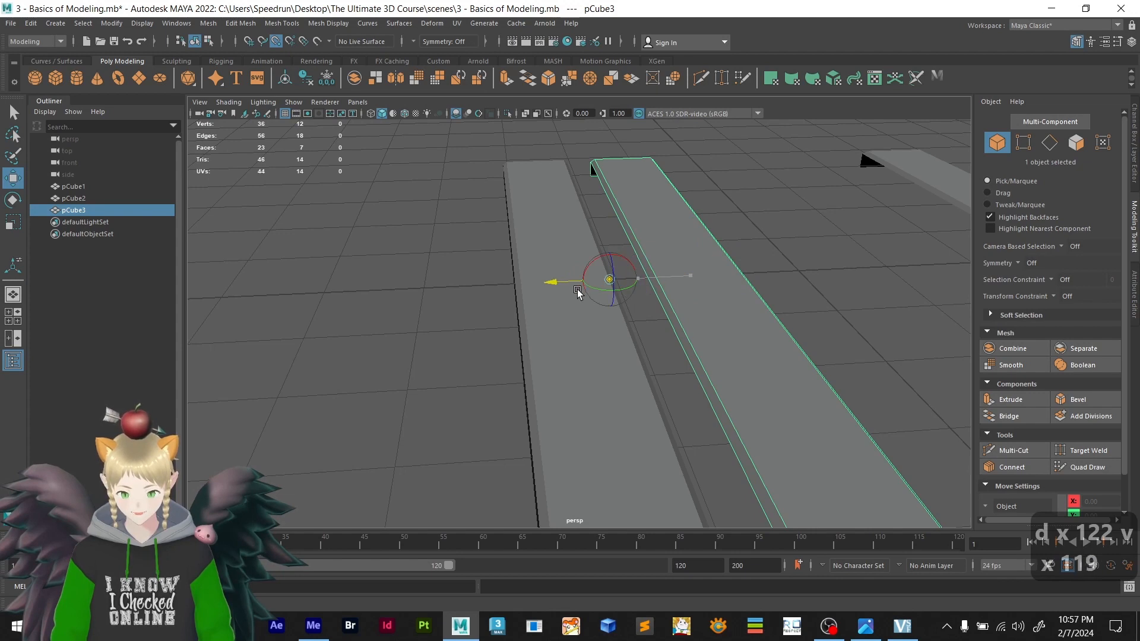
left_click(646, 294)
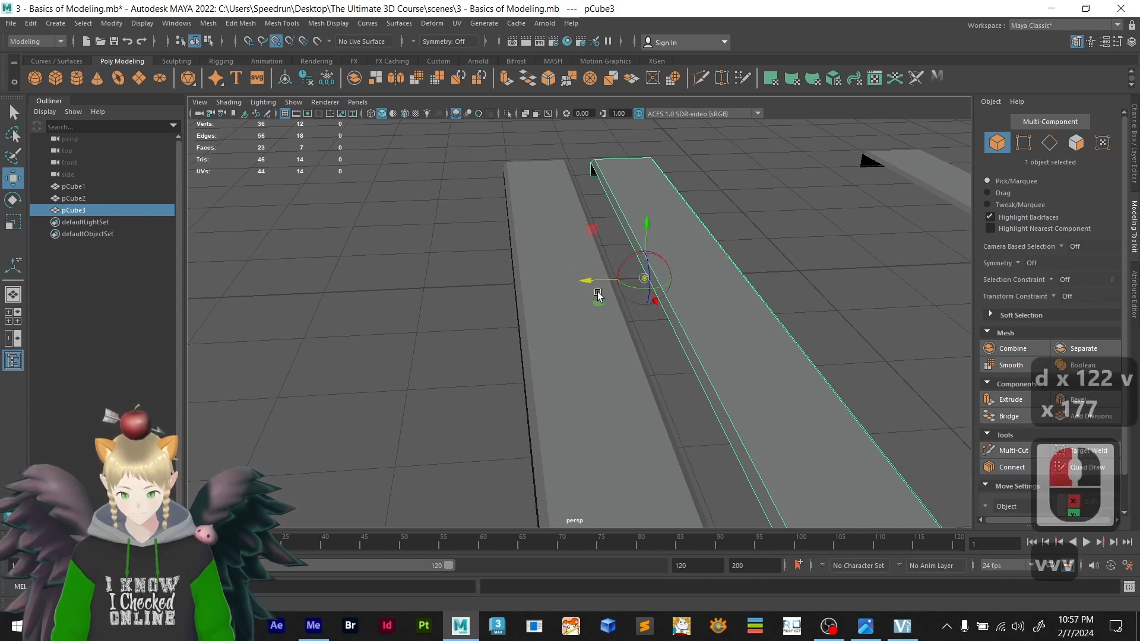
left_click_drag(646, 294, 677, 259)
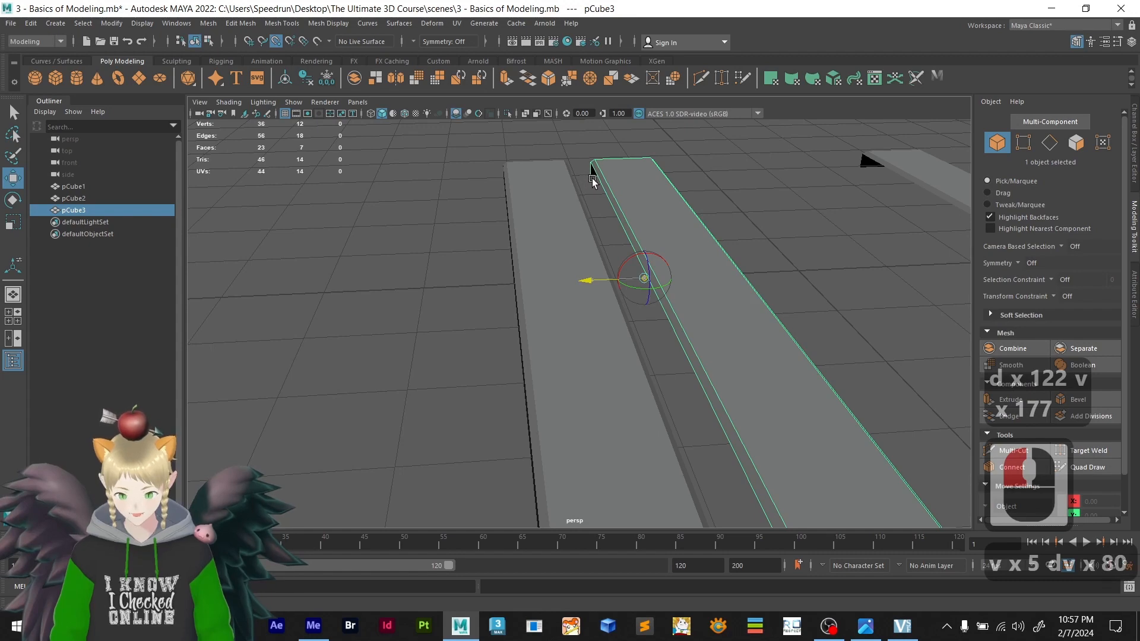
- Examine the middle plank in vertex and edge selection modes, and return it to object mode
left_click_drag(633, 305, 639, 349, "alt")
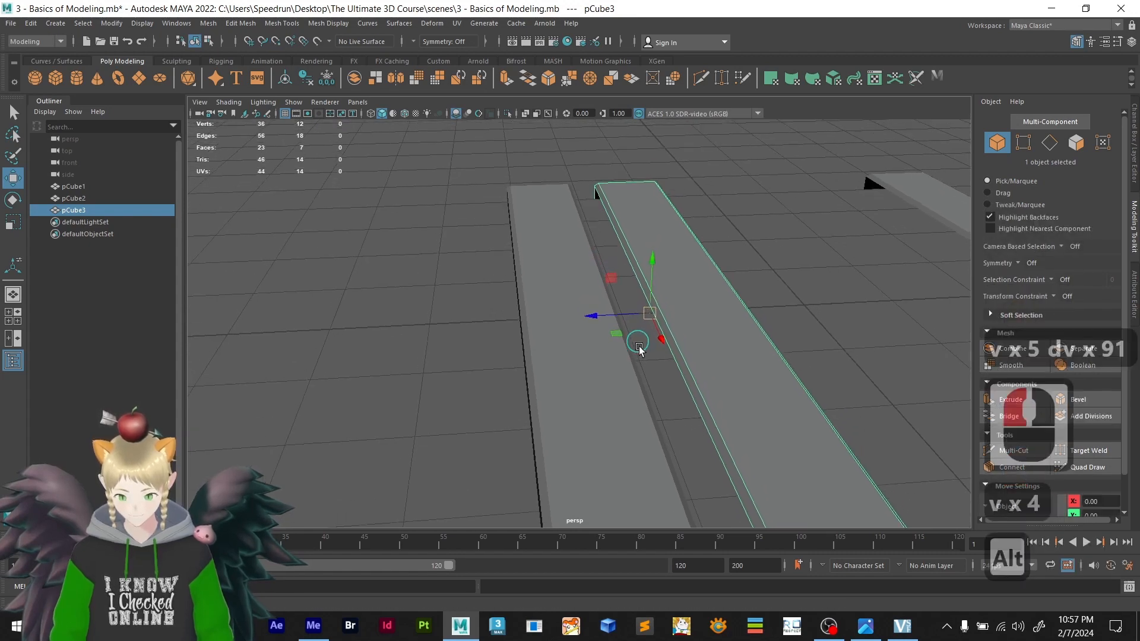
middle_click_drag(639, 349, 572, 233, "alt")
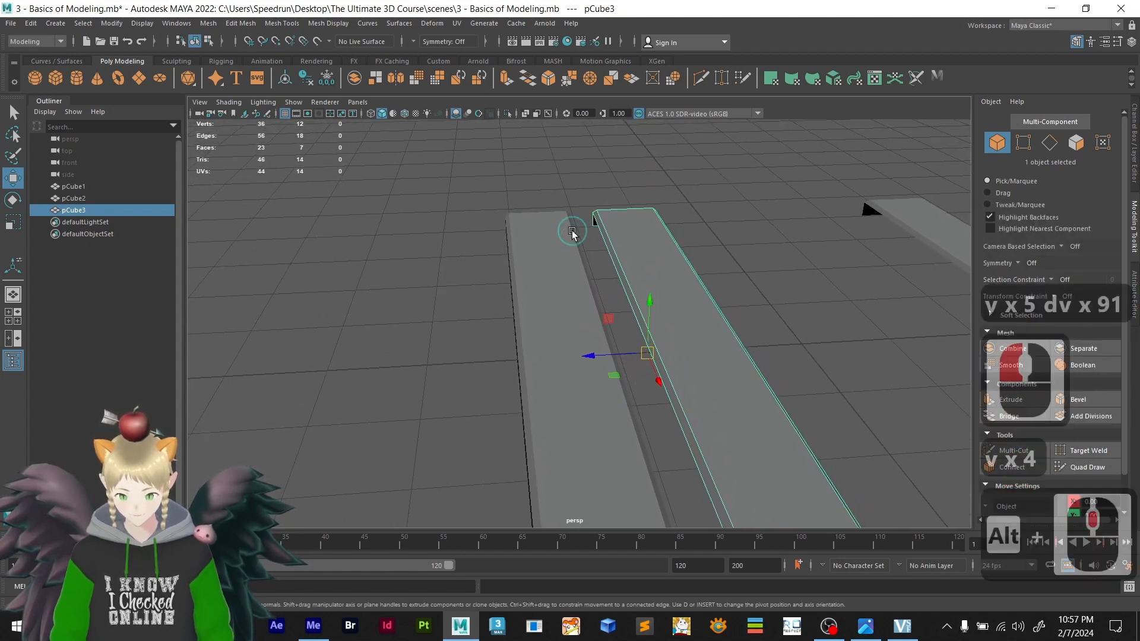
left_click(1022, 143)
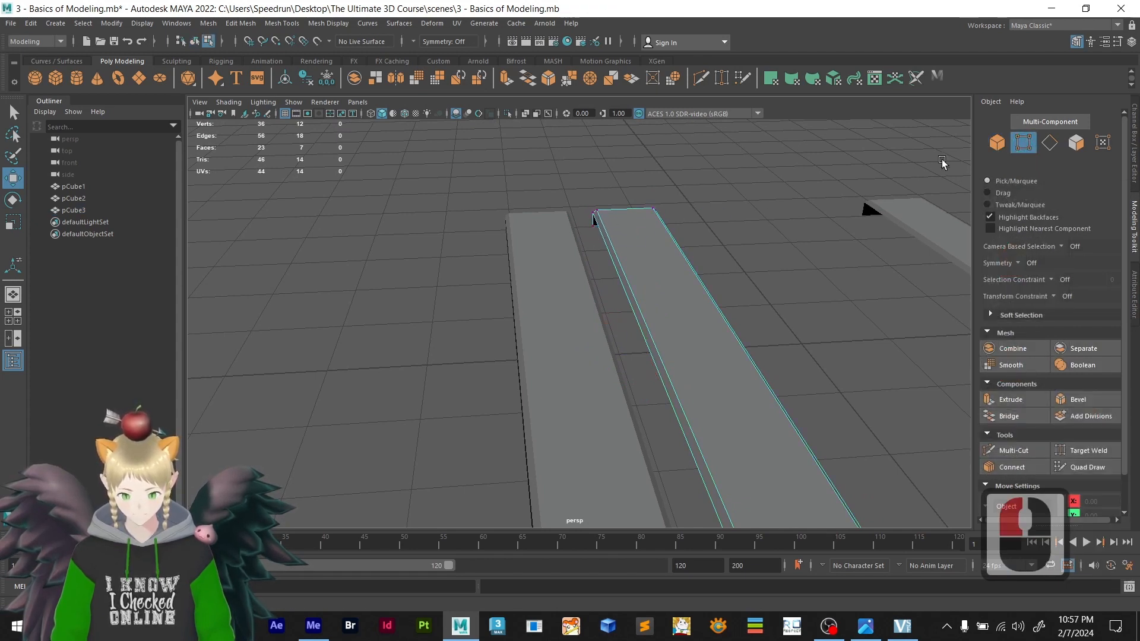
left_click(1056, 143)
left_click(997, 143)
left_click(651, 297)
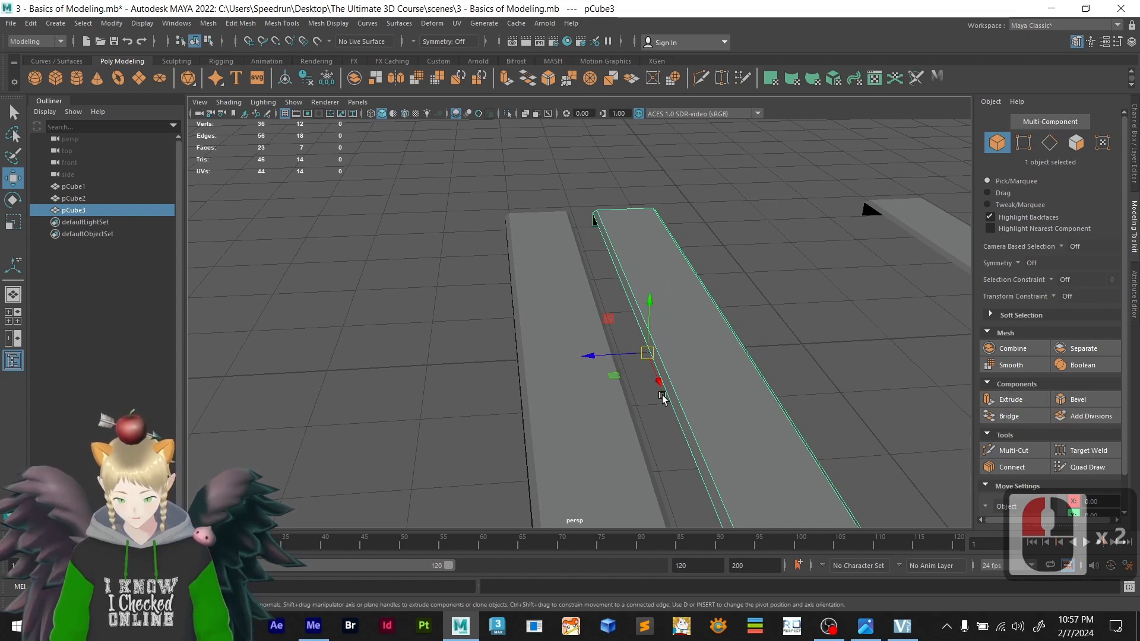
left_click_drag(675, 373, 653, 389, "alt")
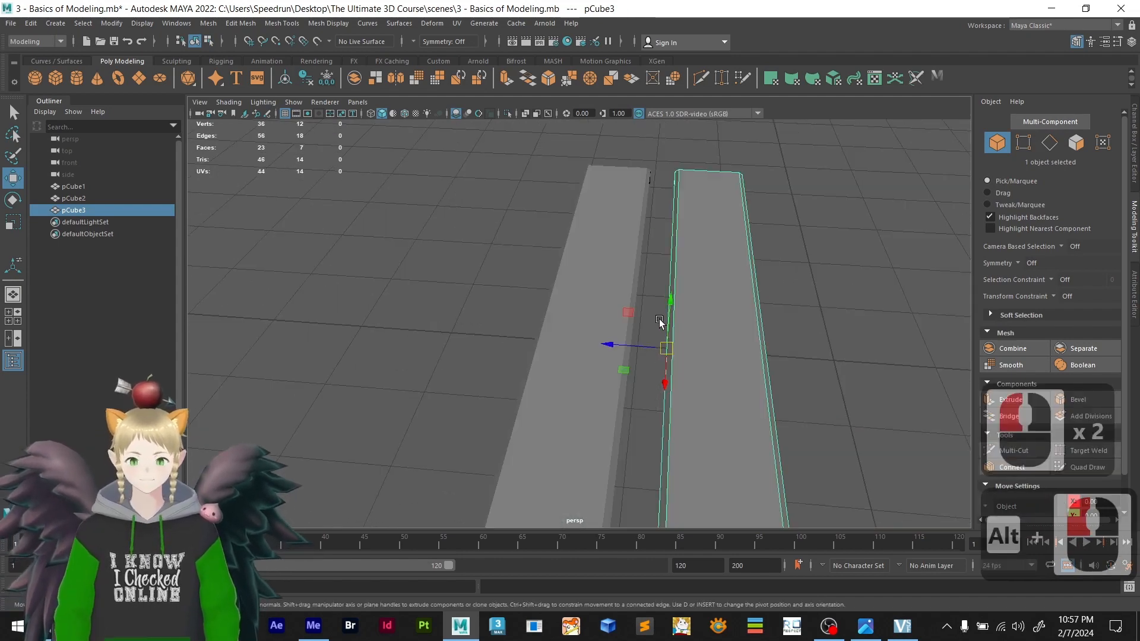
left_click_drag(677, 254, 715, 264, "alt")
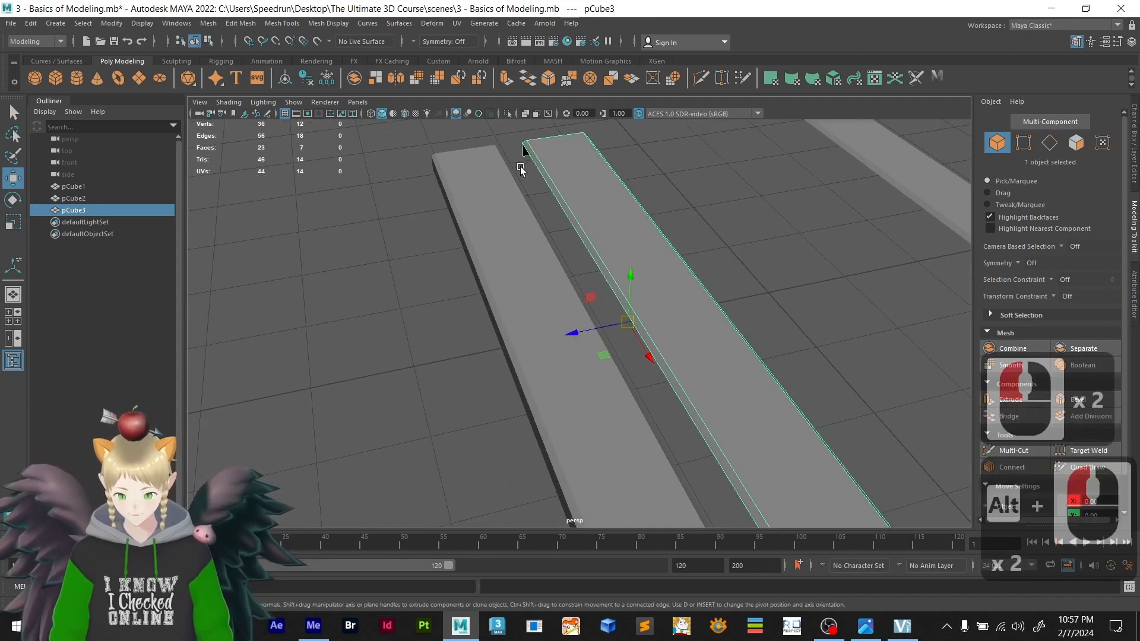
- Snap the middle plank's pivot with vertex snapping onto a lower corner at its open end
left_click_drag(594, 351, 659, 444, "alt")
key("d")
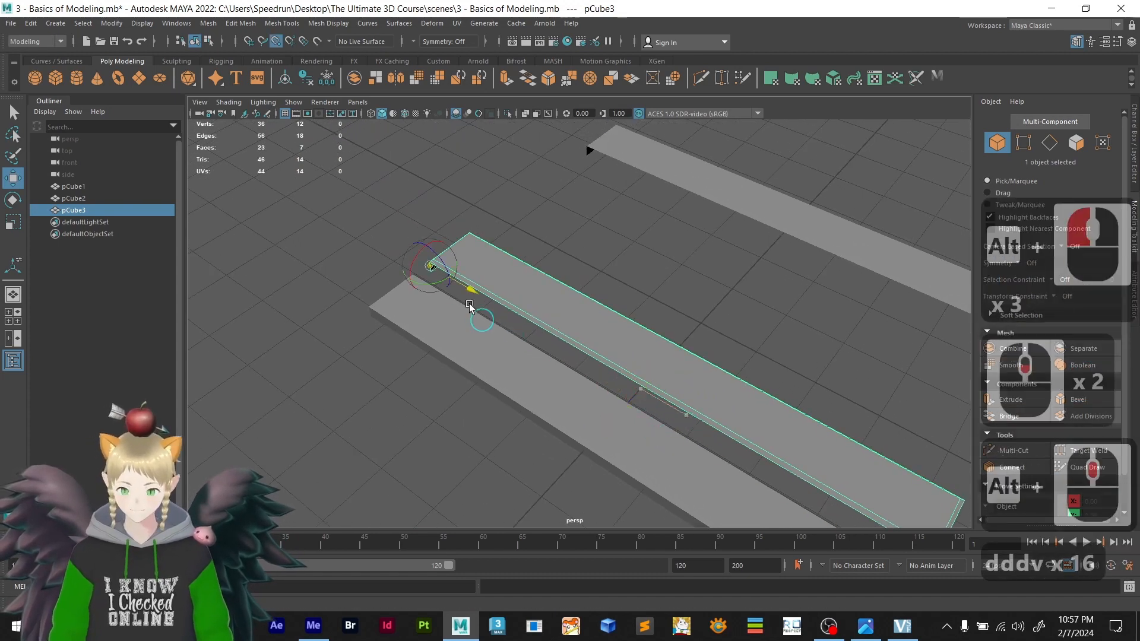
key("v")
left_click(435, 265)
left_click(433, 272)
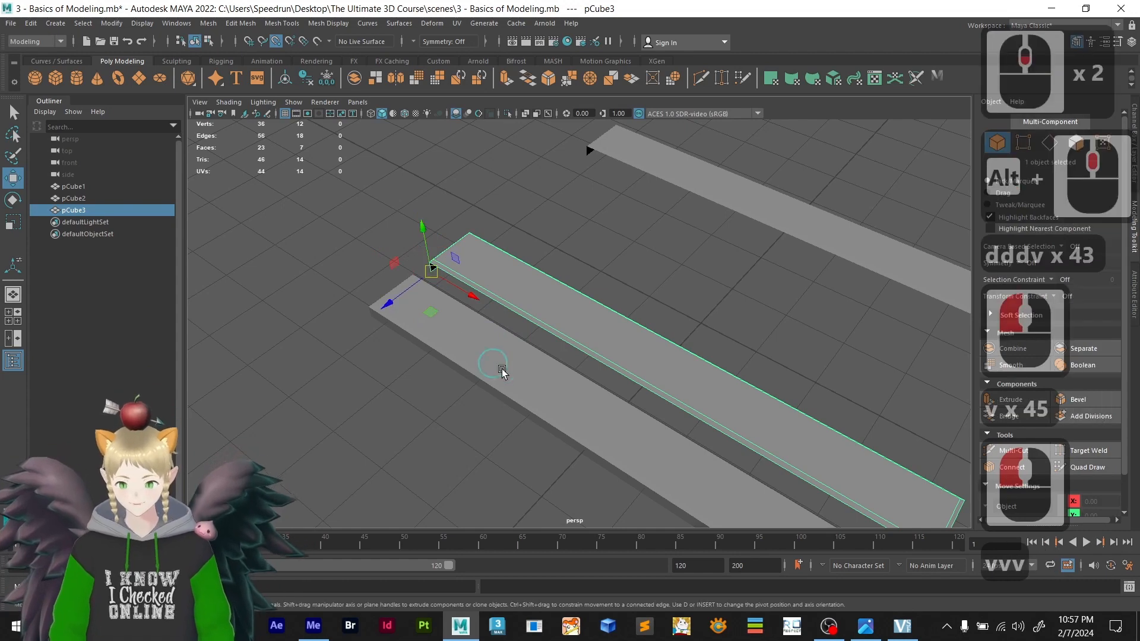
scroll(415, 310, "up", 5)
middle_click_drag(484, 322, 420, 285, "alt")
scroll(347, 283, "up", 11)
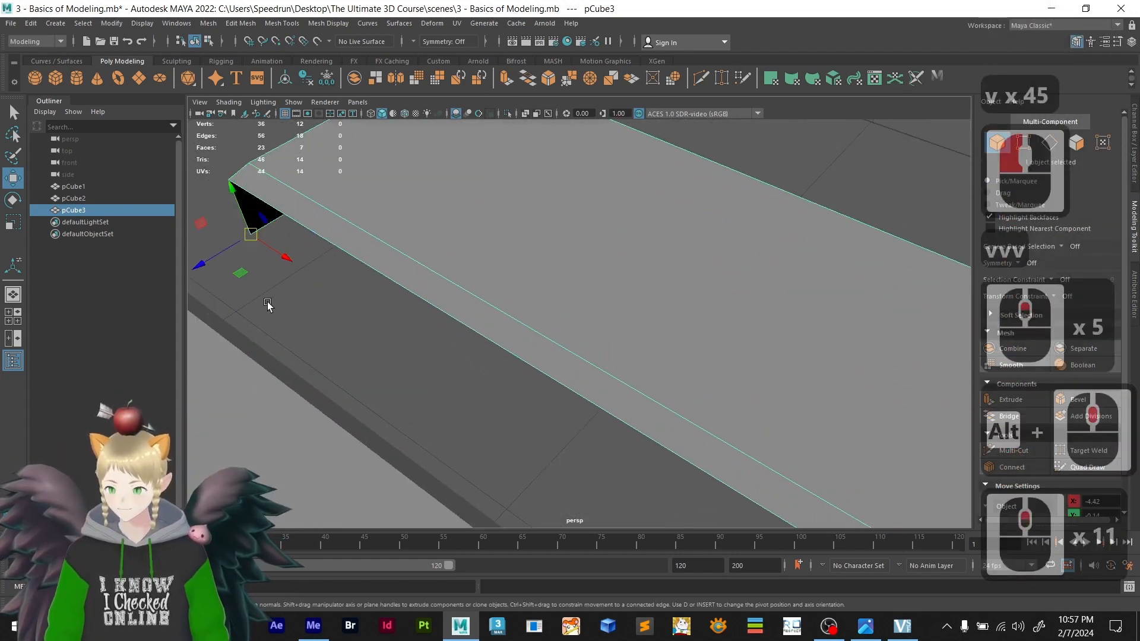
middle_click_drag(267, 304, 402, 323, "alt")
scroll(405, 334, "down", 8)
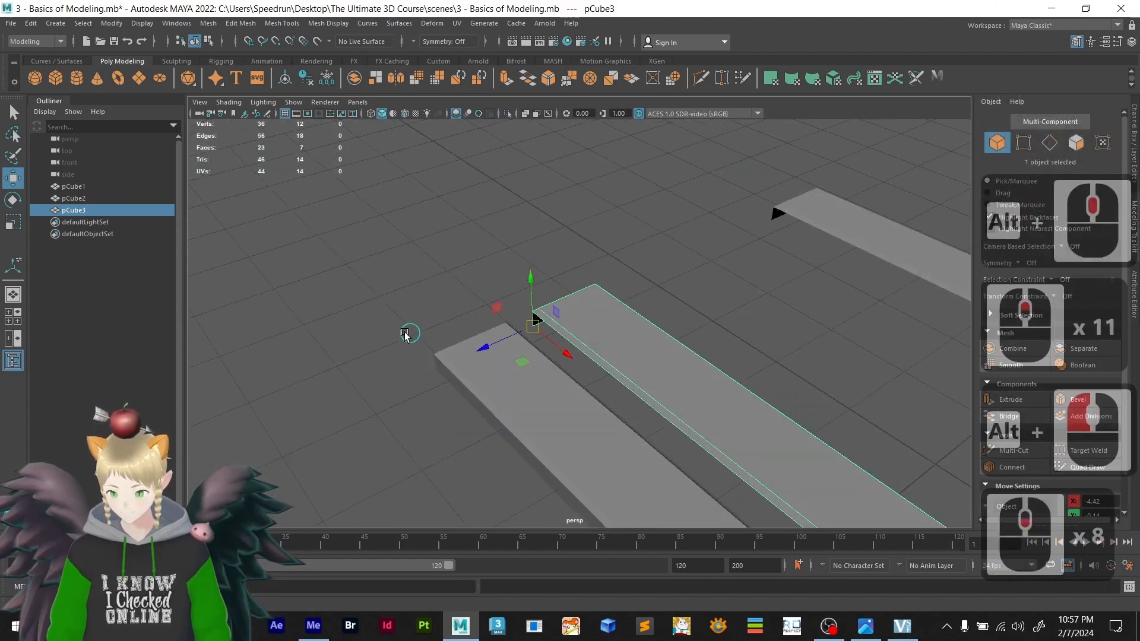
- Undo the pivot's move to the middle plank's end corner
left_click_drag(405, 334, 356, 330, "alt")
key("ctrl+z")
key("ctrl+z")
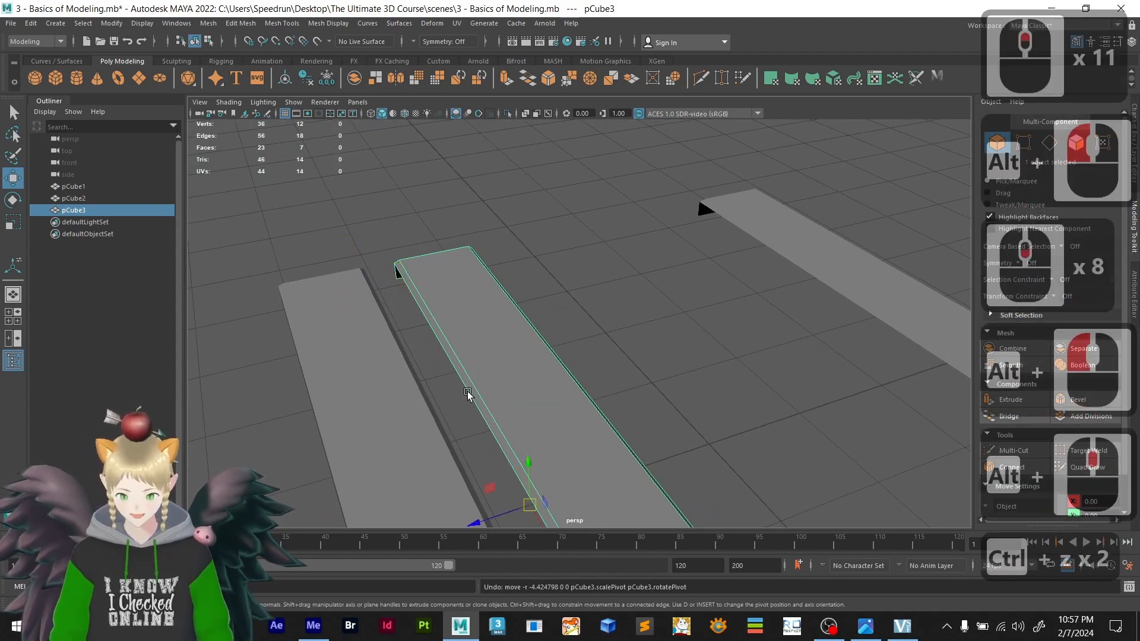
- Move the middle plank sideways with vertex snapping until it sits flush against the original plank
scroll(467, 395, "down", 5)
left_click_drag(383, 293, 476, 430, "alt")
scroll(409, 404, "down", 2)
scroll(415, 398, "up", 2)
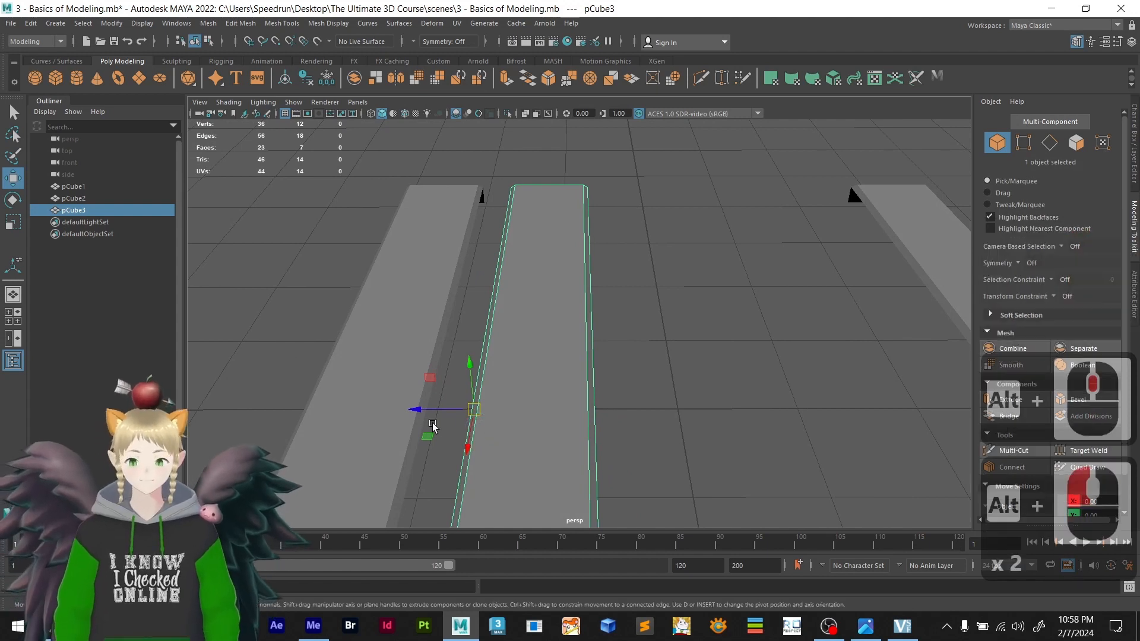
key("v")
left_click_drag(422, 411, 485, 252)
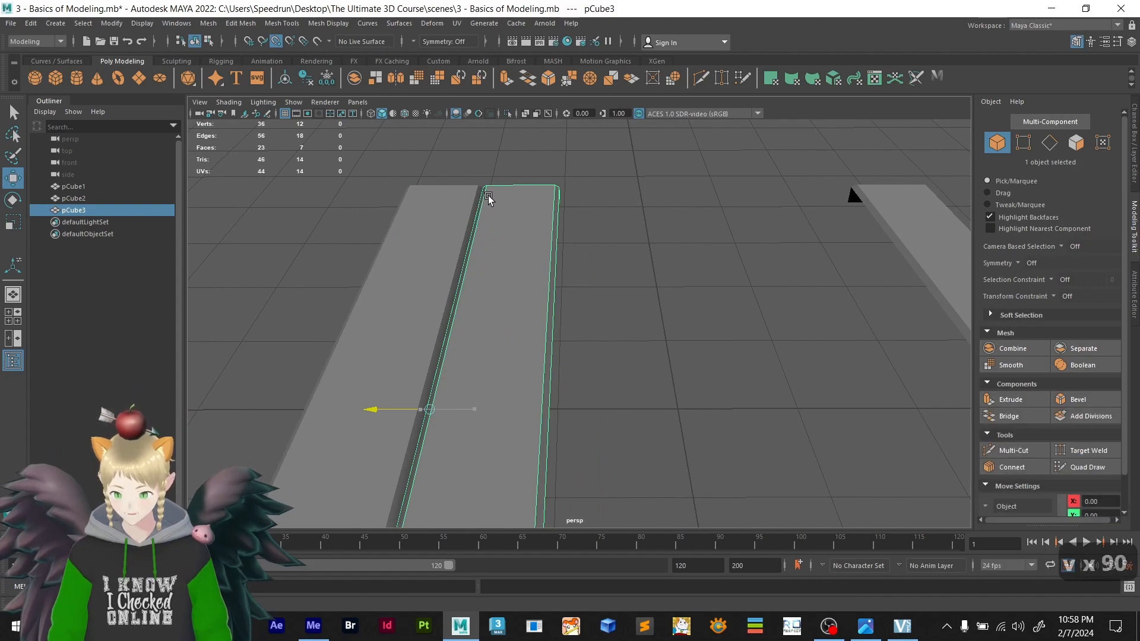
- Deselect the plank and examine the joint between the two adjoining planks from the end and from above
left_click_drag(489, 203, 612, 279, "alt")
left_click(460, 271)
left_click_drag(474, 293, 492, 391, "alt")
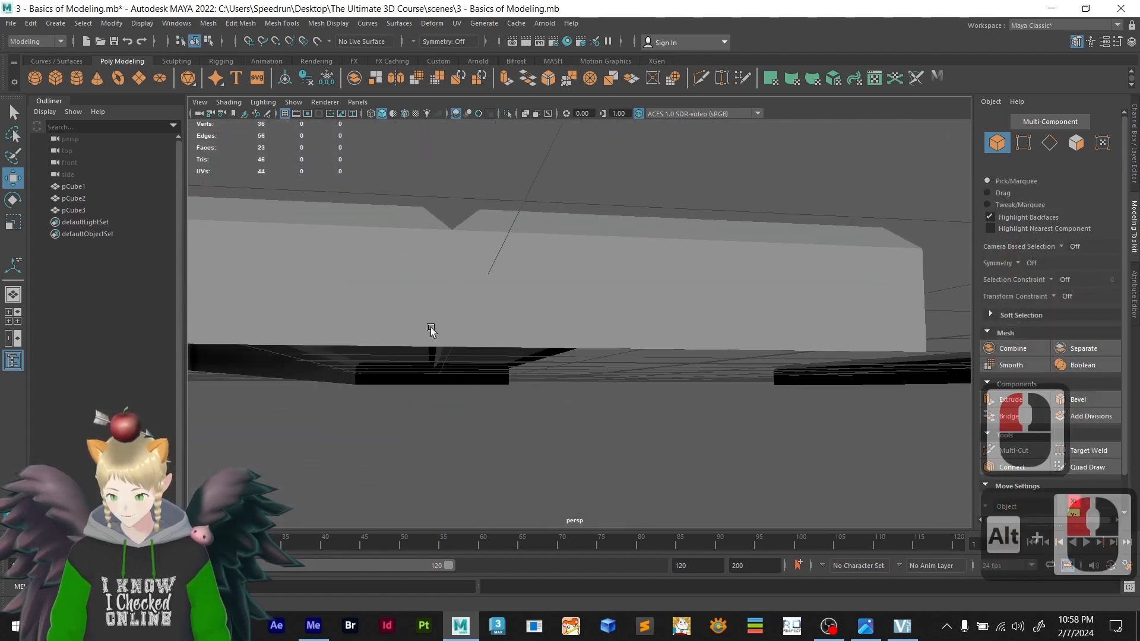
left_click_drag(383, 301, 415, 318, "alt")
left_click_drag(436, 243, 559, 341, "alt")
scroll(443, 300, "down", 3)
left_click_drag(476, 321, 438, 293, "alt")
- Duplicate the middle plank twice sideways with vertex snapping, placing each copy flush against the previous plank
left_click(454, 311)
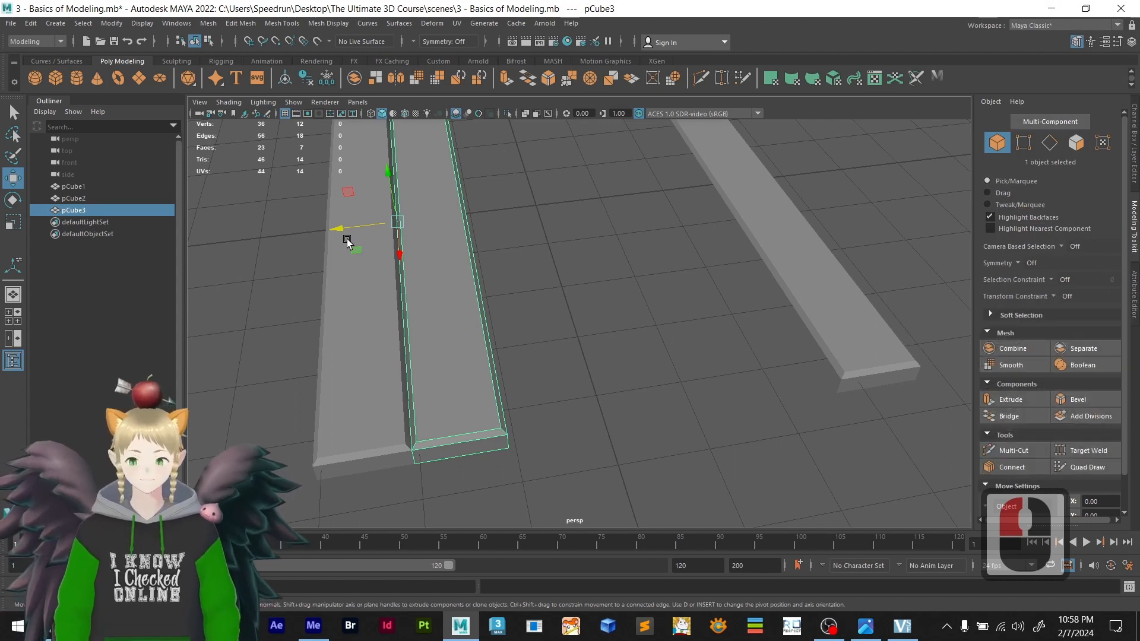
mouse_move(347, 242)
left_mouse_down("shift")
mouse_move(420, 251)
mouse_move(512, 329)
left_mouse_up("shift")
left_click_drag(504, 428, 516, 446, "shift")
middle_click_drag(564, 453, 360, 352, "alt")
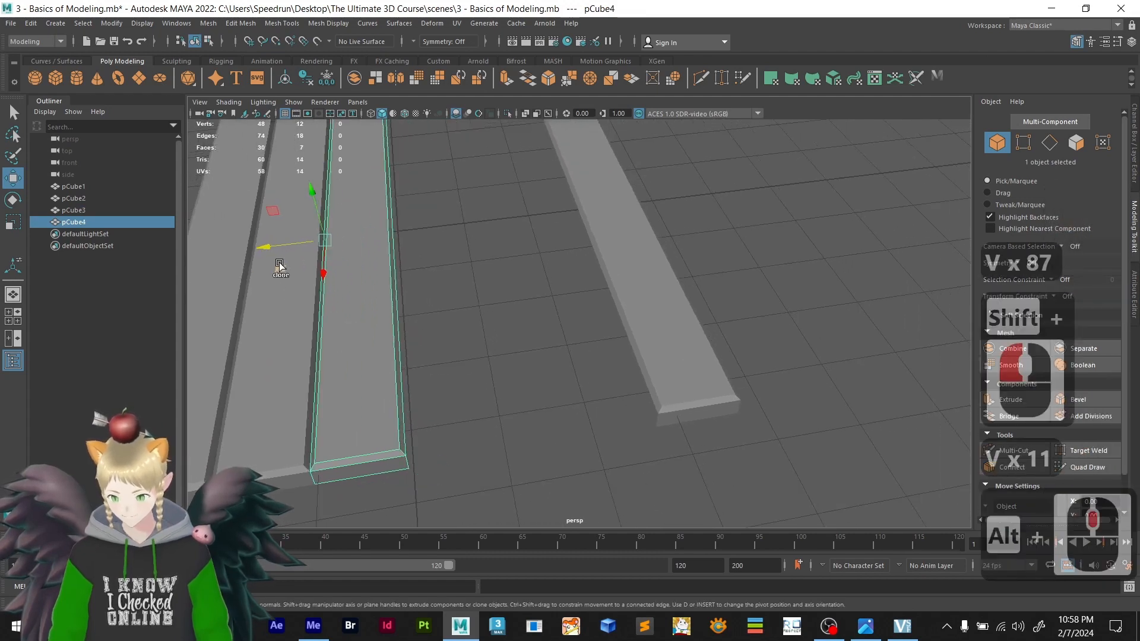
mouse_move(265, 249)
left_mouse_down("shift")
mouse_move(433, 318)
mouse_move(416, 475)
left_mouse_up("shift")
scroll(450, 475, "down", 3)
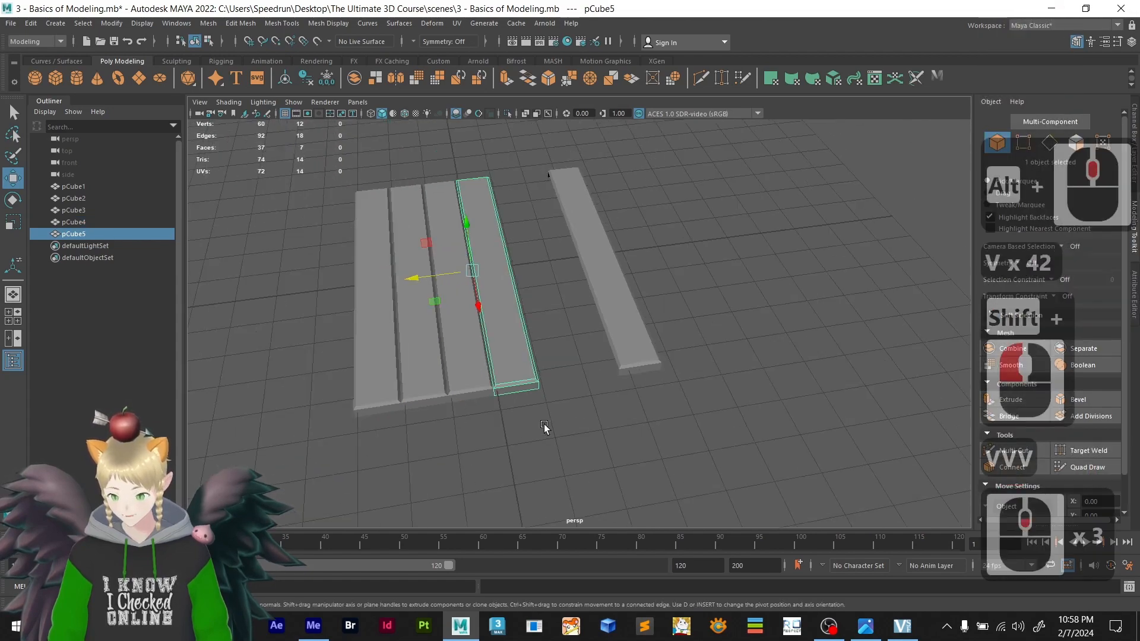
- Duplicate the last plank of the row once more, vertex-snapping the copy flush against its outer edge
left_click(616, 391)
scroll(522, 361, "up", 3)
left_click_drag(522, 362, 556, 367, "alt")
scroll(556, 367, "down", 2)
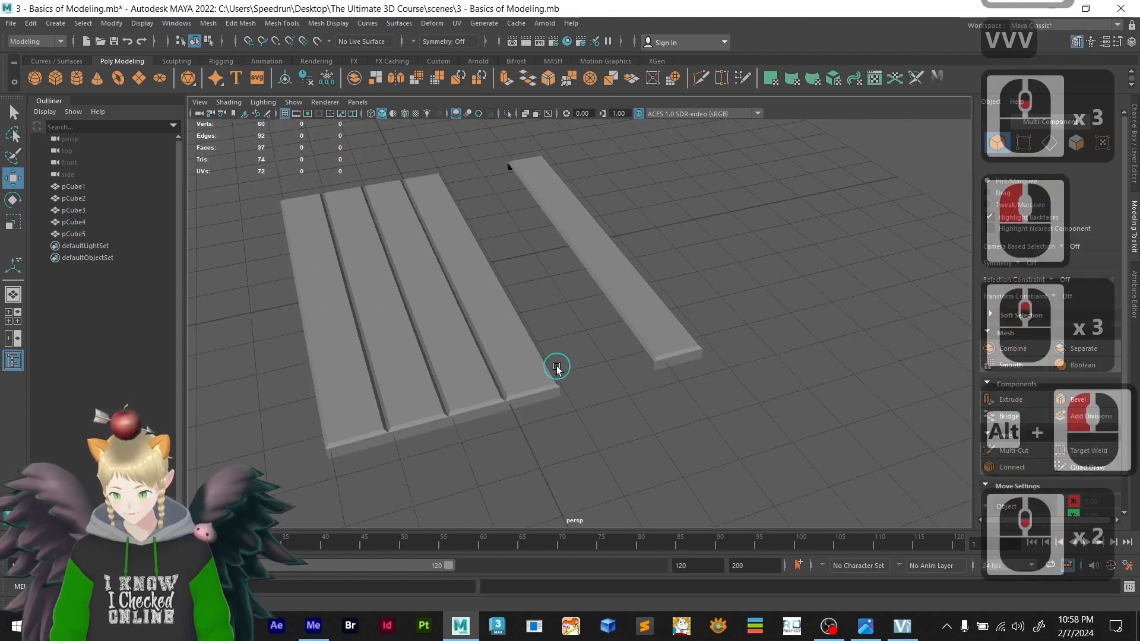
left_click_drag(494, 391, 593, 369, "alt")
scroll(489, 407, "down", 3)
scroll(529, 386, "up", 3)
left_click(686, 319)
left_click(511, 331)
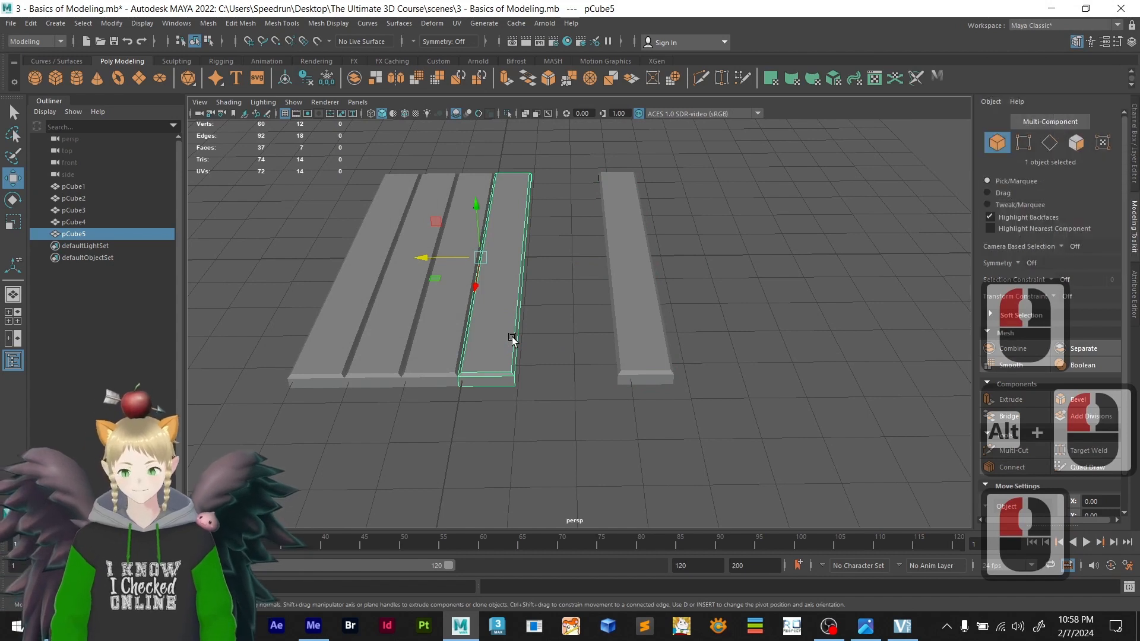
key("v")
left_click_drag(428, 257, 519, 325, "shift")
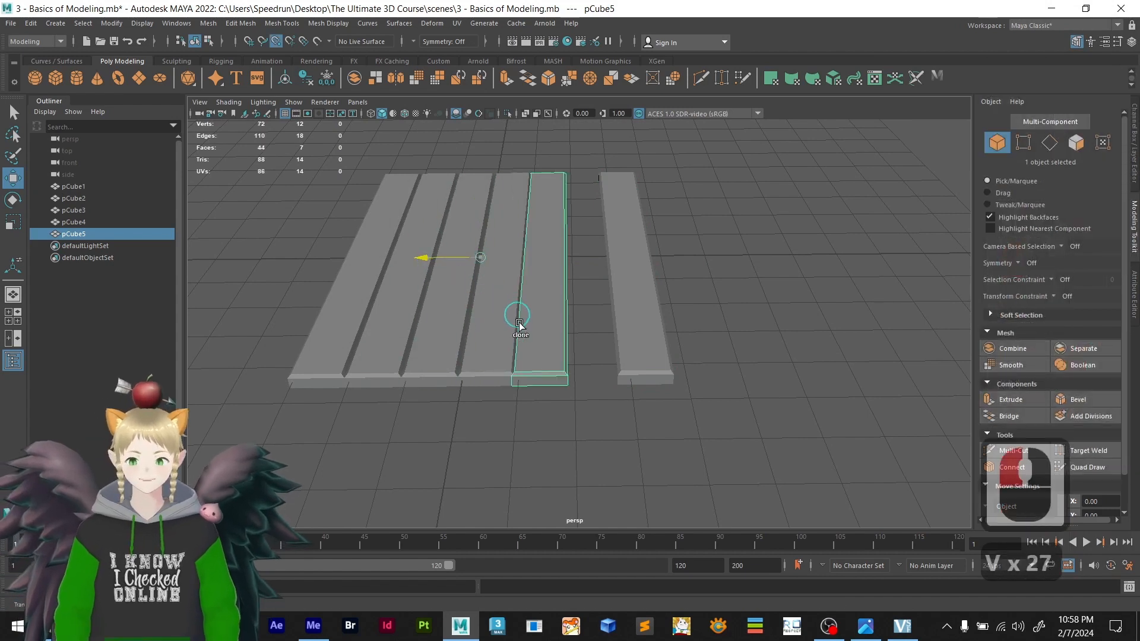
left_click_drag(530, 387, 552, 394, "shift")
- Select the separate far plank and vertex-snap its pivot sideways onto its long edge facing the row
left_click(624, 339)
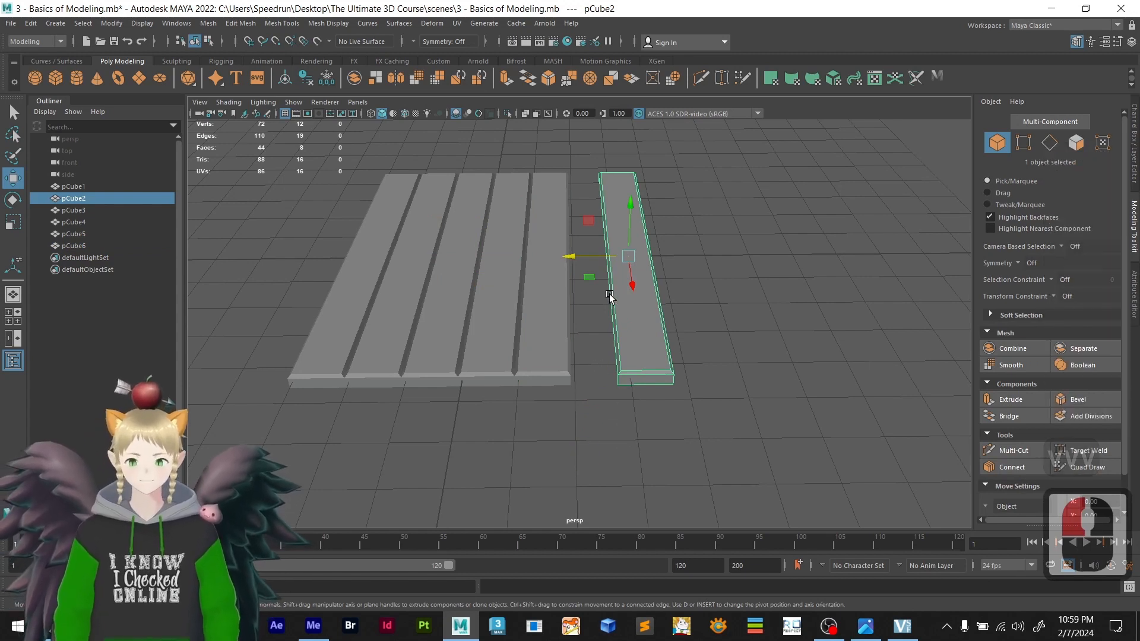
key("d")
left_click_drag(586, 267, 612, 257)
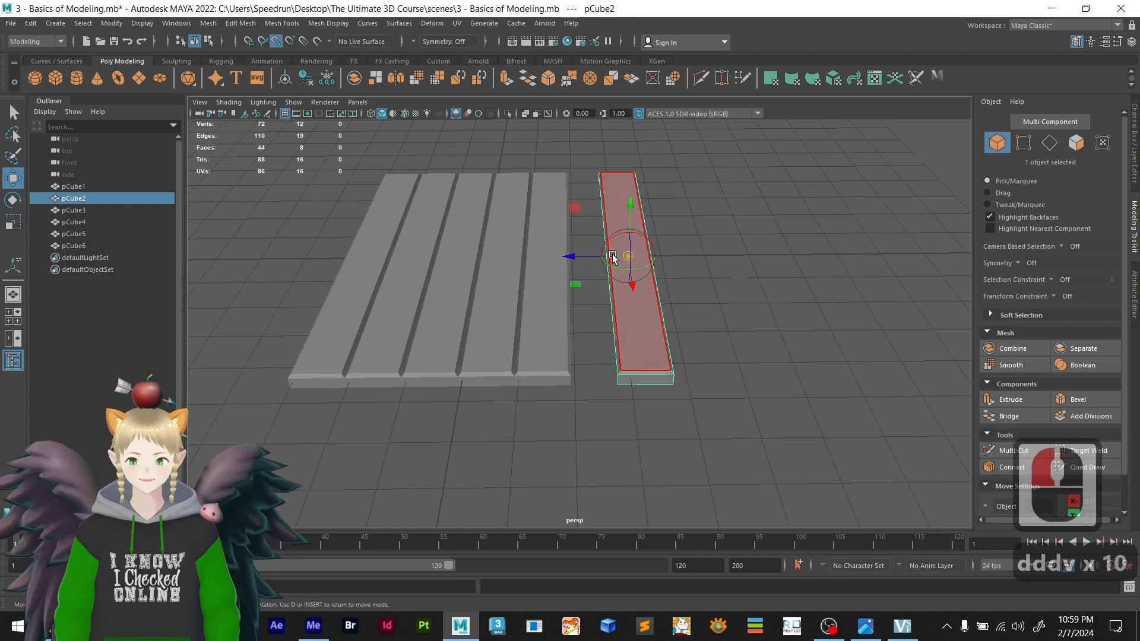
left_click(624, 381)
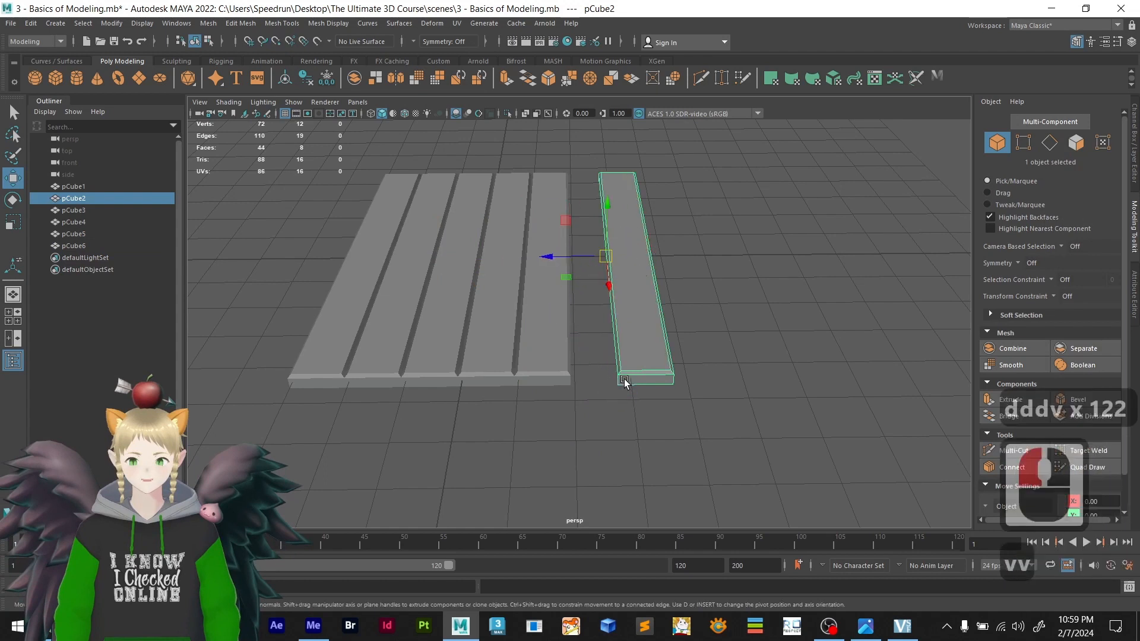
- Move the far plank sideways with vertex snapping against the end of the plank row, and deselect it
scroll(620, 386, "up", 2, "alt")
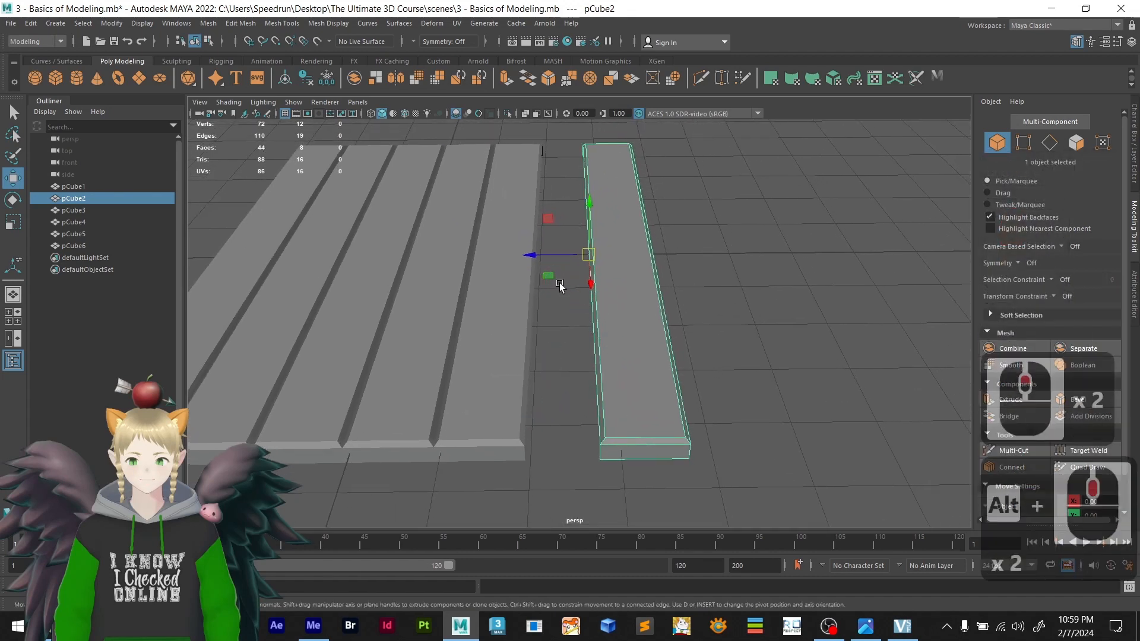
key("v")
left_click_drag(529, 254, 602, 470)
scroll(522, 463, "down", 2, "alt")
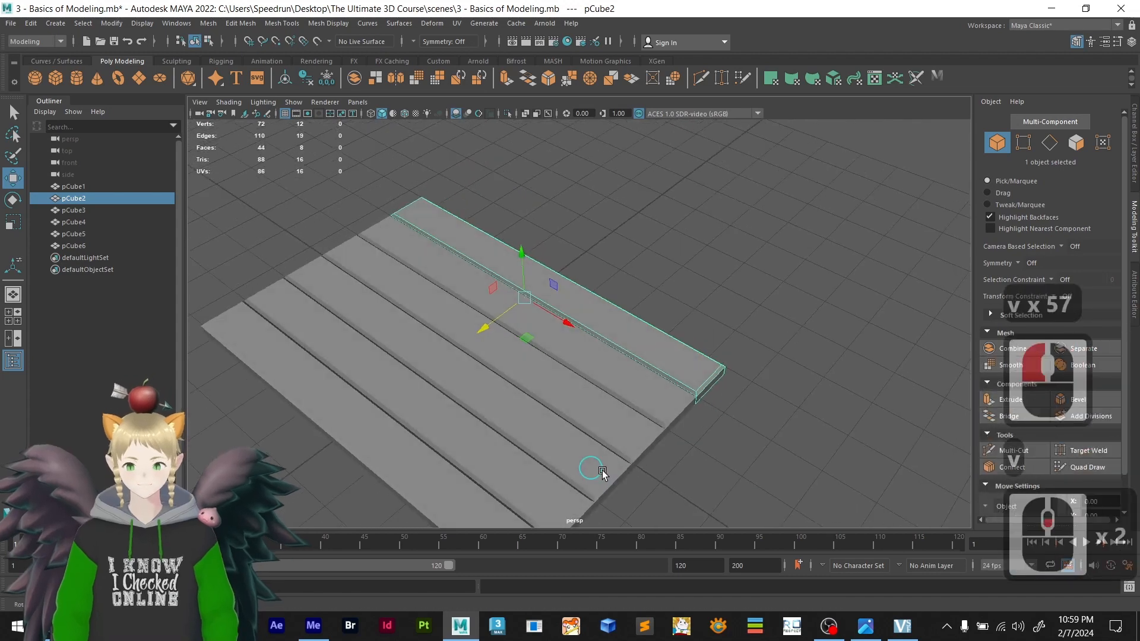
scroll(653, 430, "down", 1, "alt")
left_click(694, 457)
left_click_drag(690, 474, 621, 461, "alt")
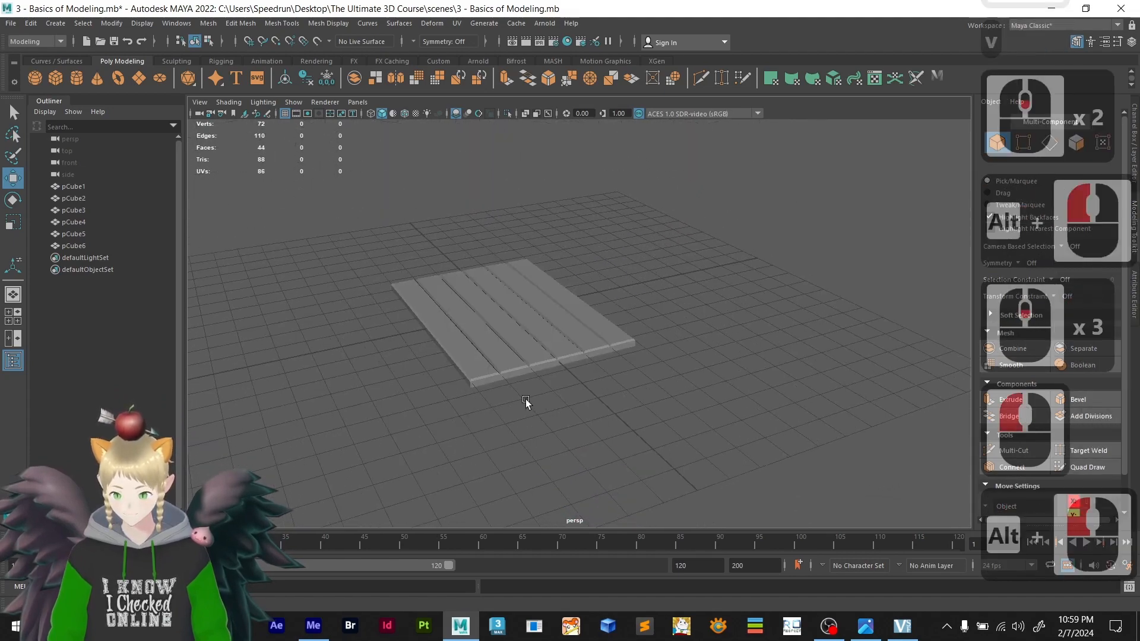
- Select all six planks and combine them into one mesh
middle_click_drag(525, 399, 582, 437, "alt")
scroll(584, 438, "up", 3)
left_click_drag(576, 437, 475, 457, "alt")
left_click(469, 456)
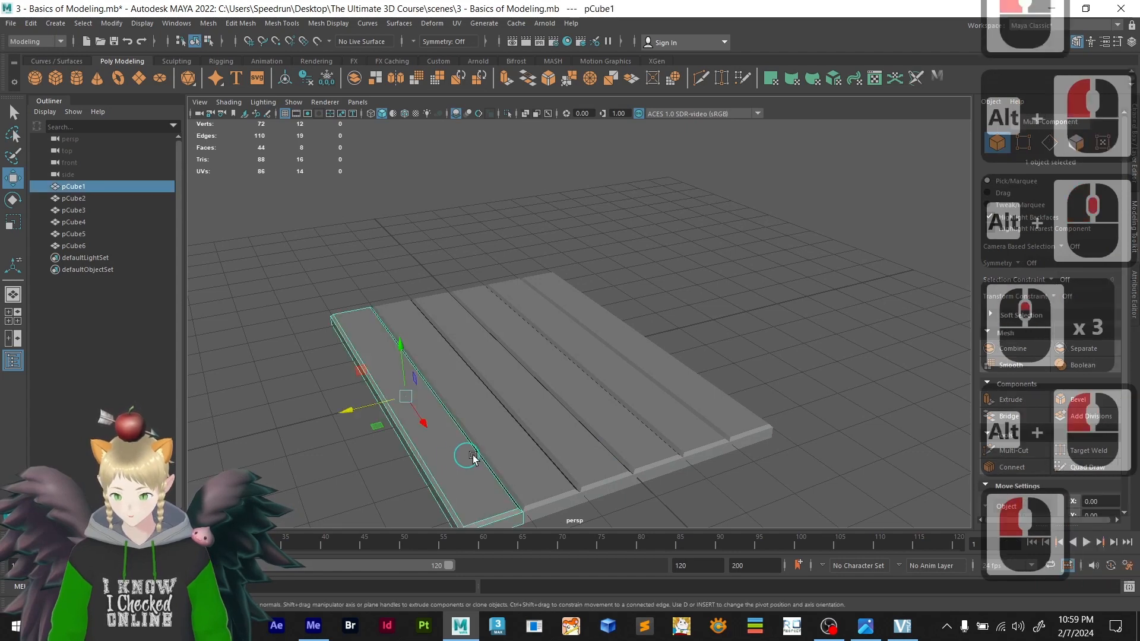
scroll(534, 437, "down", 2)
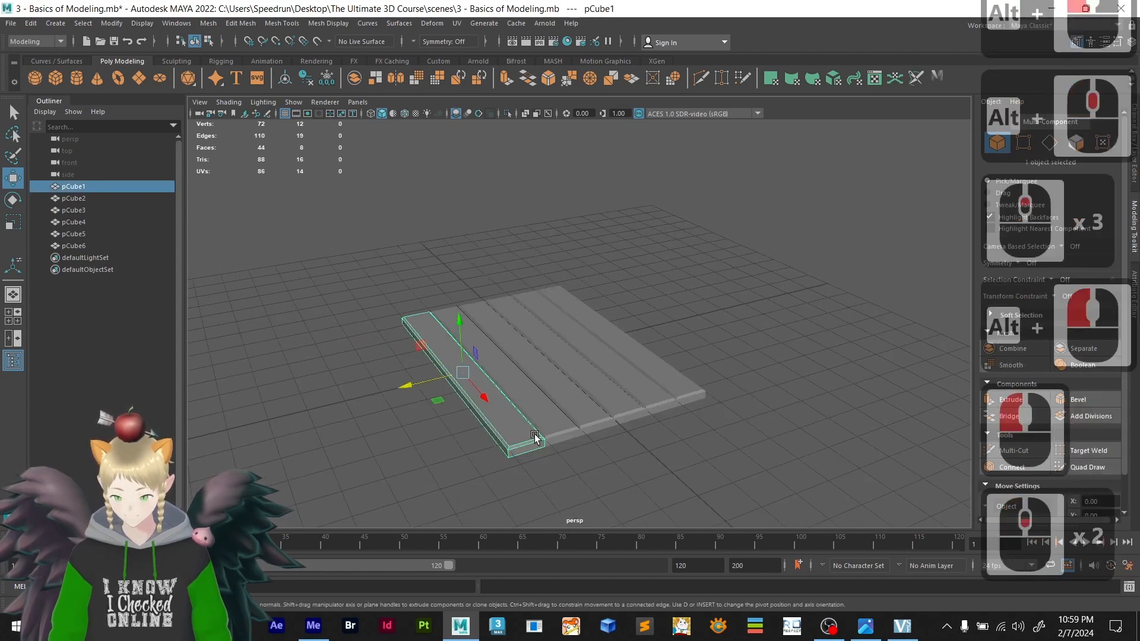
left_click(533, 396, "shift")
left_click(564, 383, "shift")
left_click(580, 374, "shift")
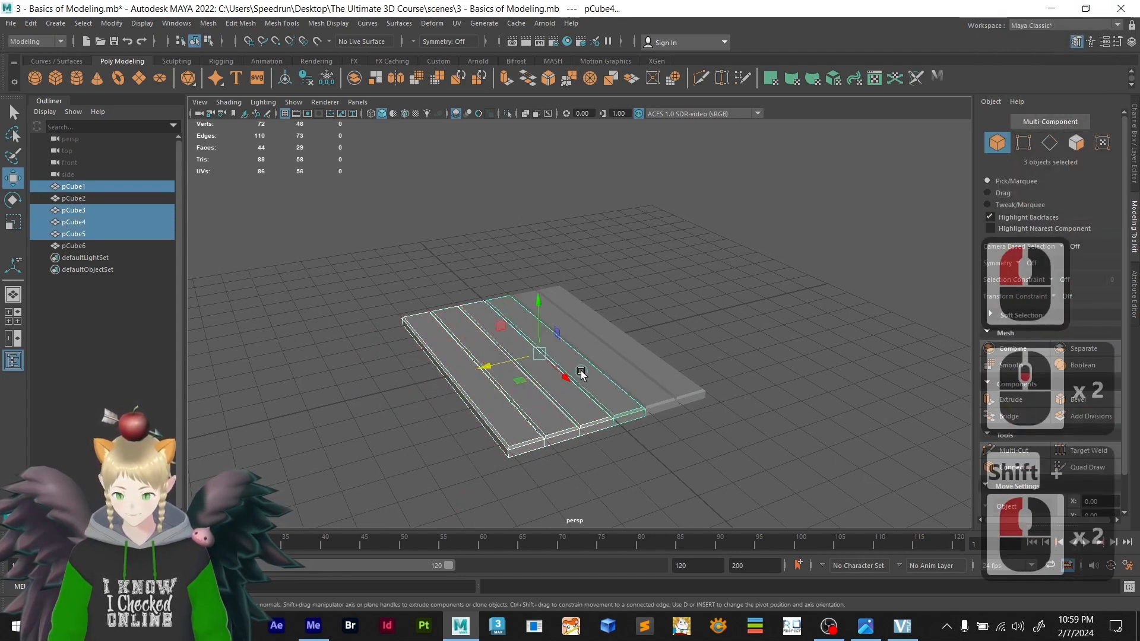
left_click(629, 349, "shift")
left_click(677, 380, "shift")
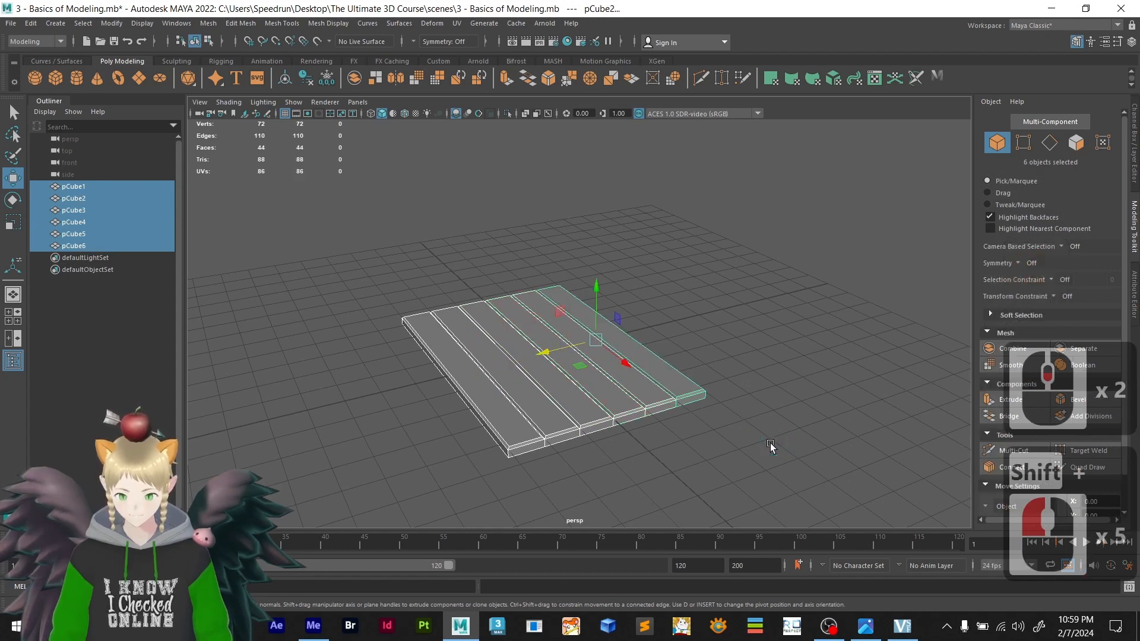
middle_click_drag(770, 446, 647, 457, "alt")
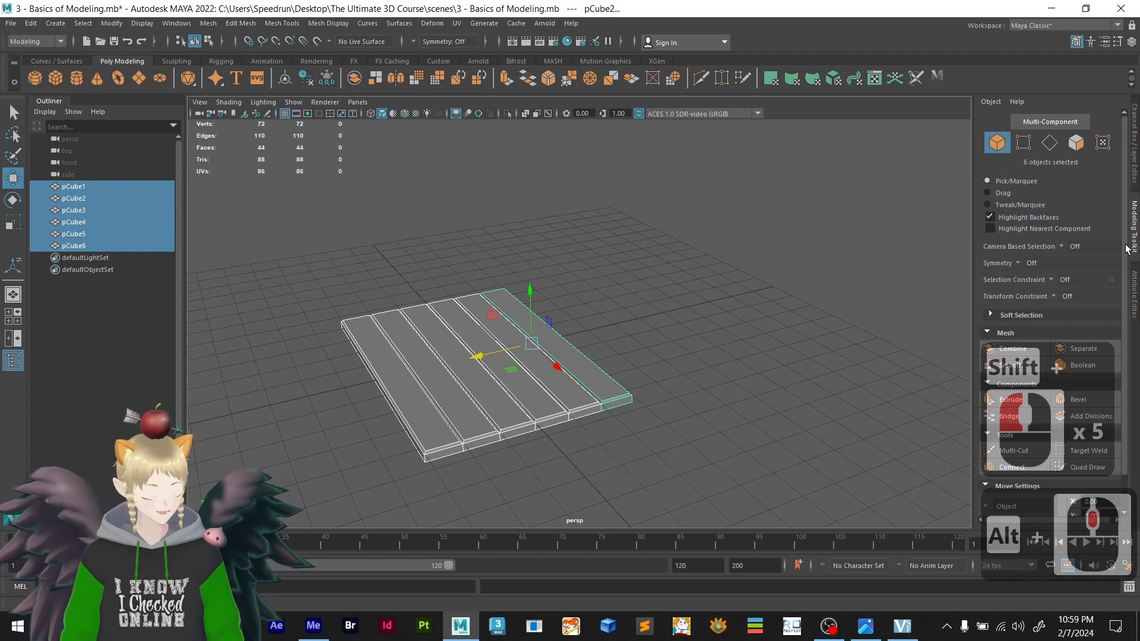
left_click(1011, 349)
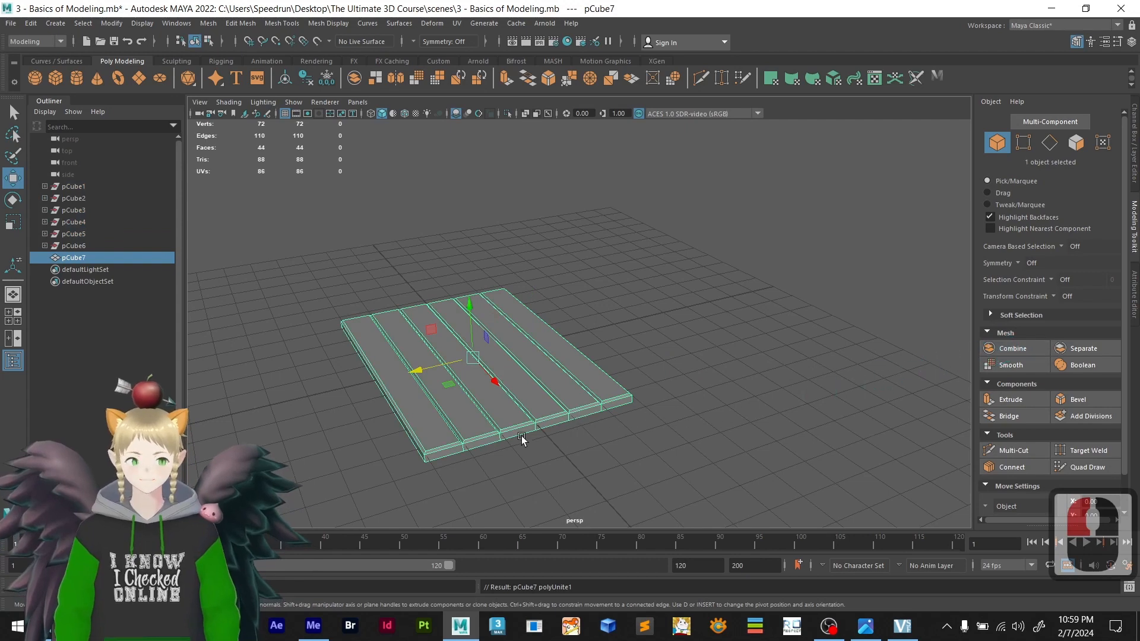
- Show the combined mesh's transform channels and switch the viewport to wireframe display
left_click_drag(488, 410, 475, 437, "alt")
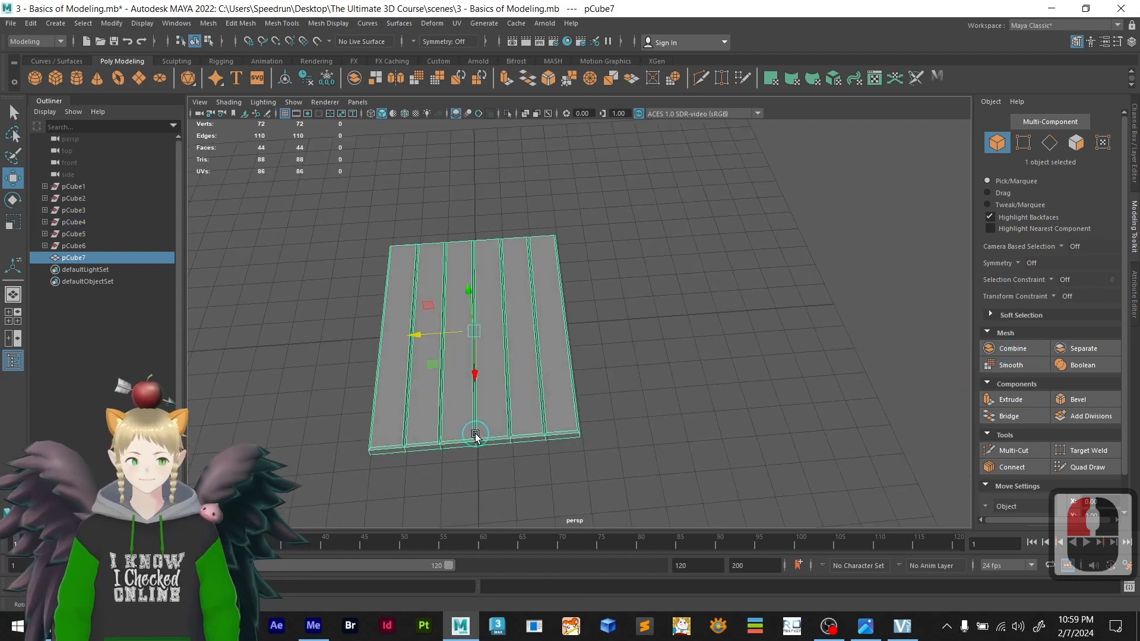
left_click(1132, 147)
left_click_drag(493, 334, 507, 356, "alt")
scroll(440, 338, "up", 4)
scroll(621, 328, "down", 6)
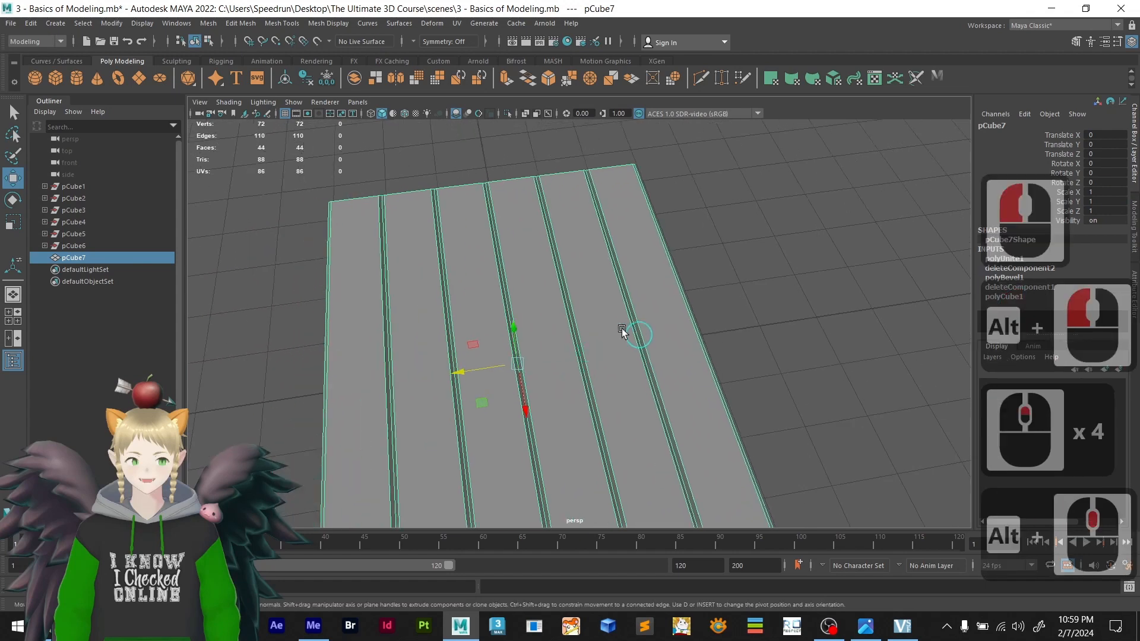
scroll(522, 364, "up", 3)
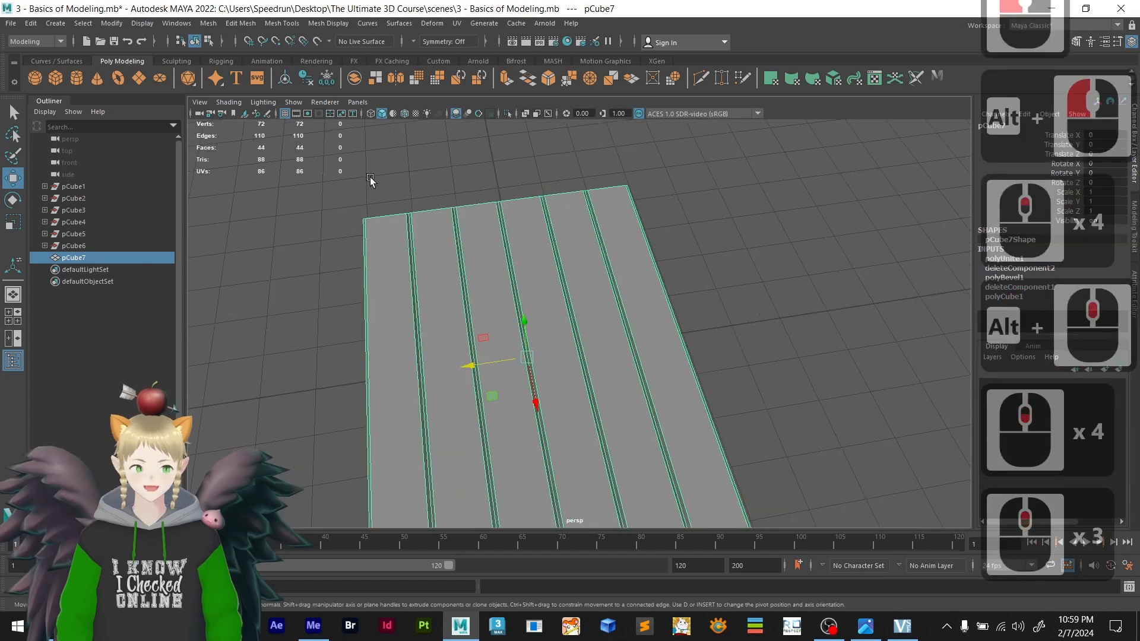
left_click(373, 115)
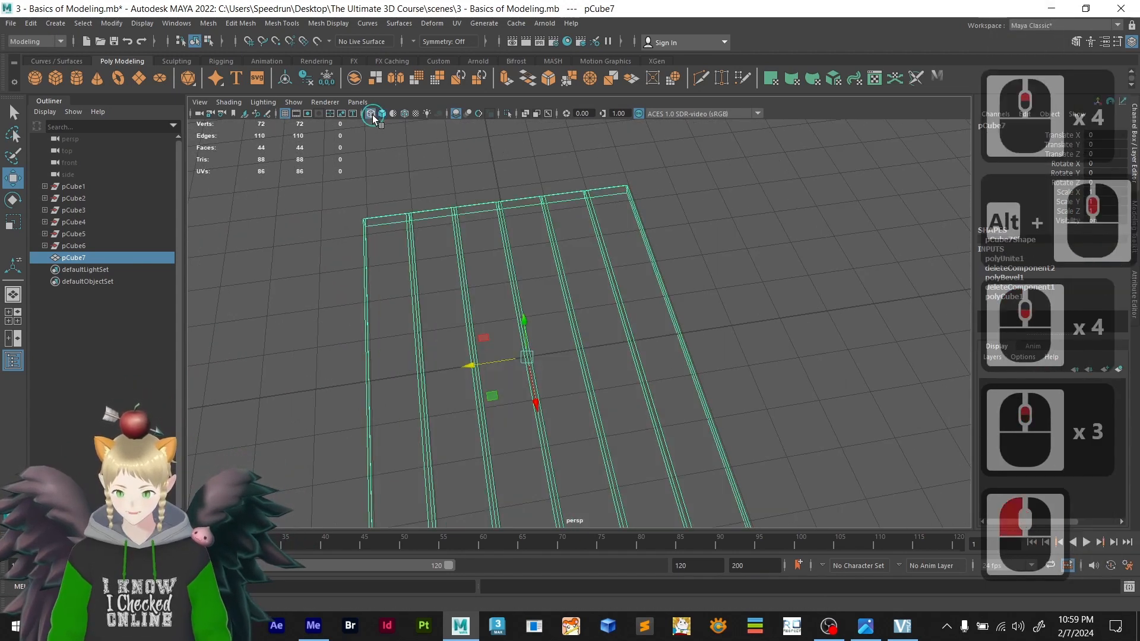
middle_click_drag(476, 313, 551, 375, "alt")
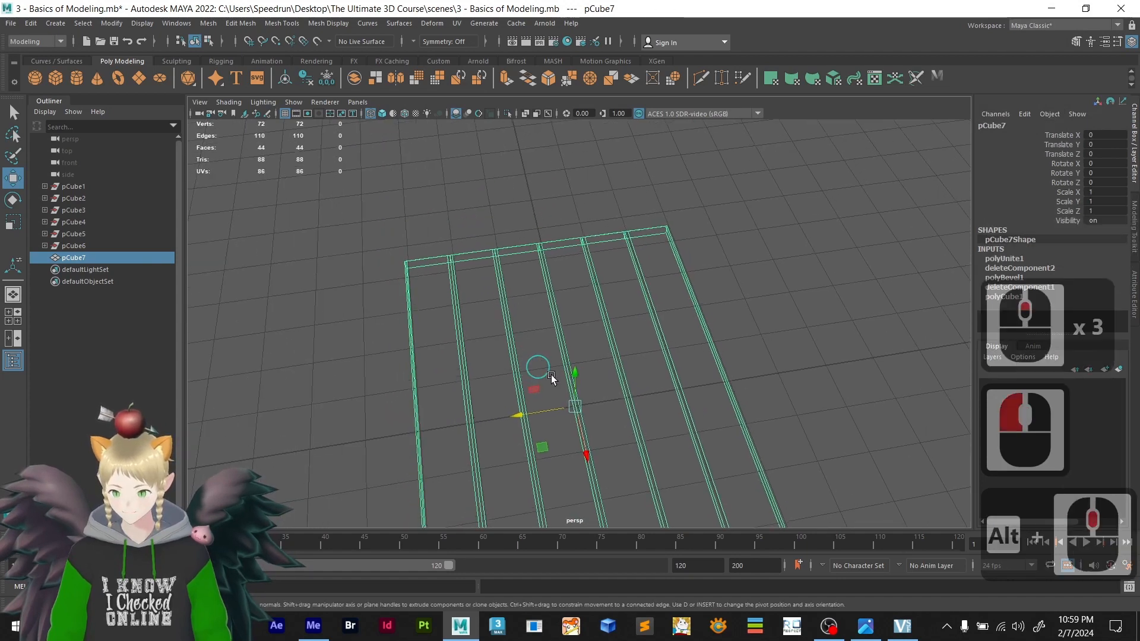
scroll(558, 379, "up", 4)
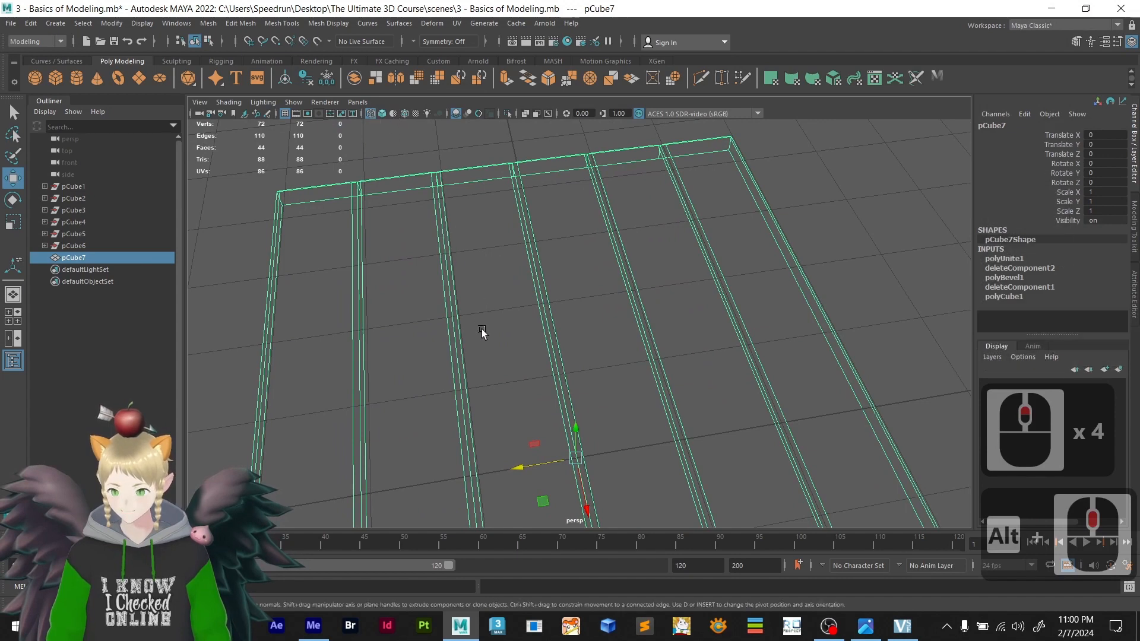
- Snap the combined mesh sideways onto the centre grid line at Translate Z -0.069, and freeze its transformations
key("v")
left_click_drag(536, 473, 579, 477)
key("x")
left_click(596, 511)
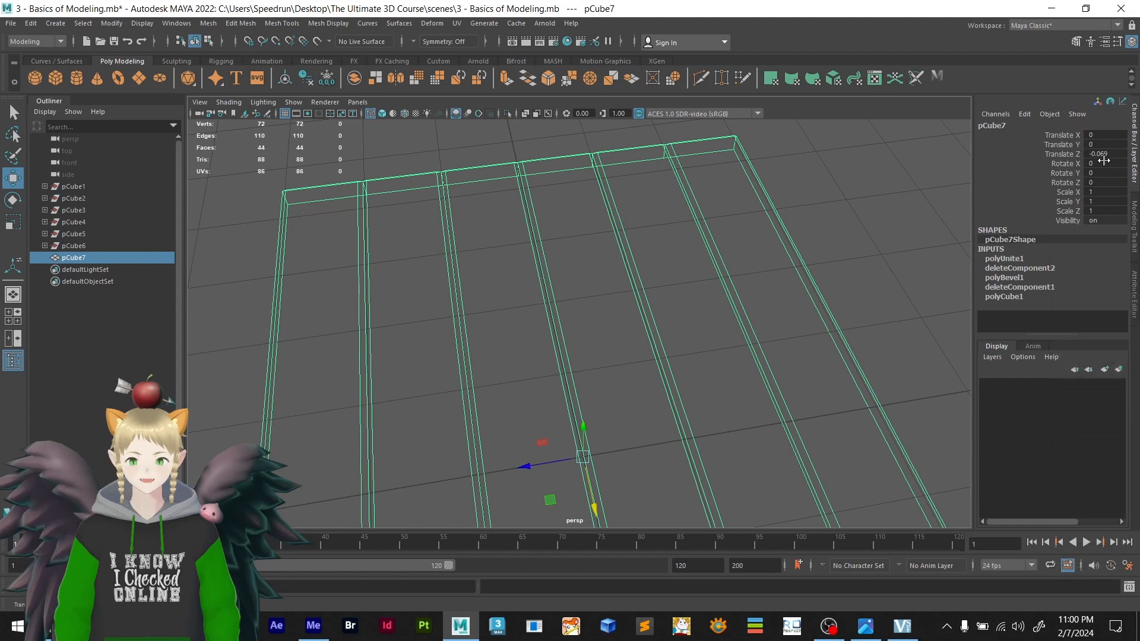
left_click(327, 82)
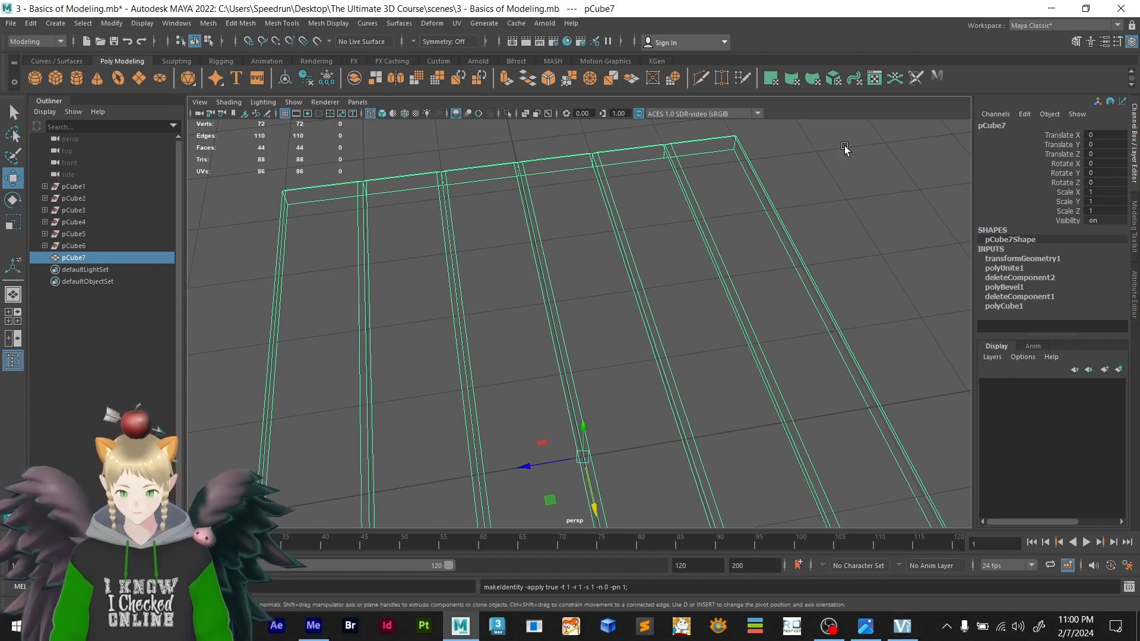
scroll(480, 300, "down", 2)
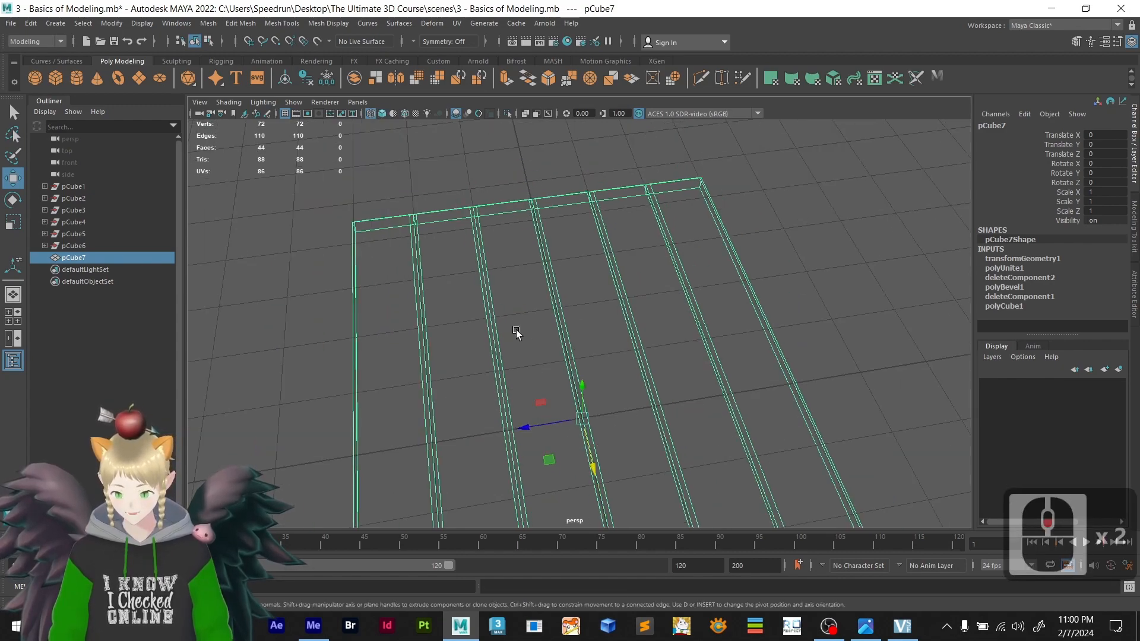
- Switch the viewport from wireframe back to shaded display
left_click_drag(517, 331, 572, 343, "alt")
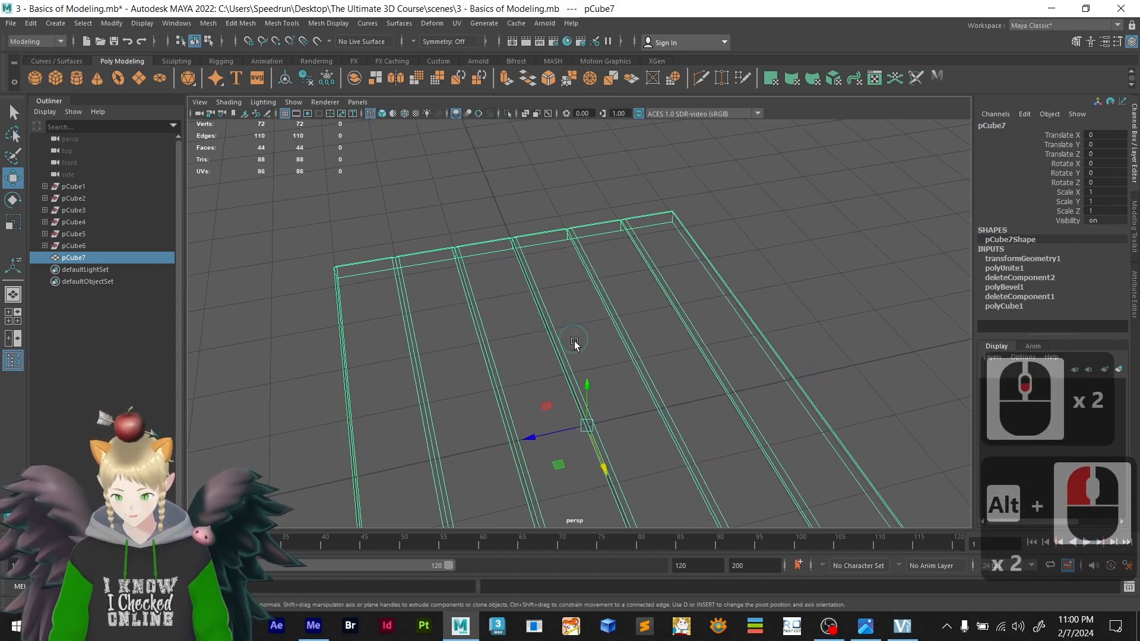
middle_click_drag(572, 343, 507, 211, "alt")
scroll(509, 231, "down", 2)
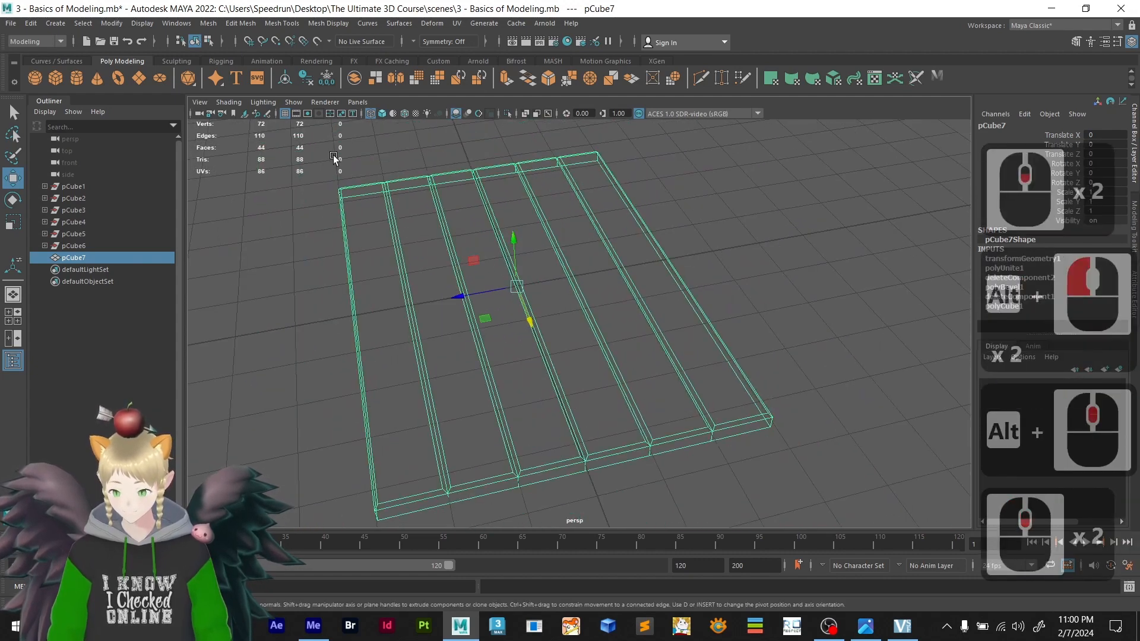
left_click(382, 113)
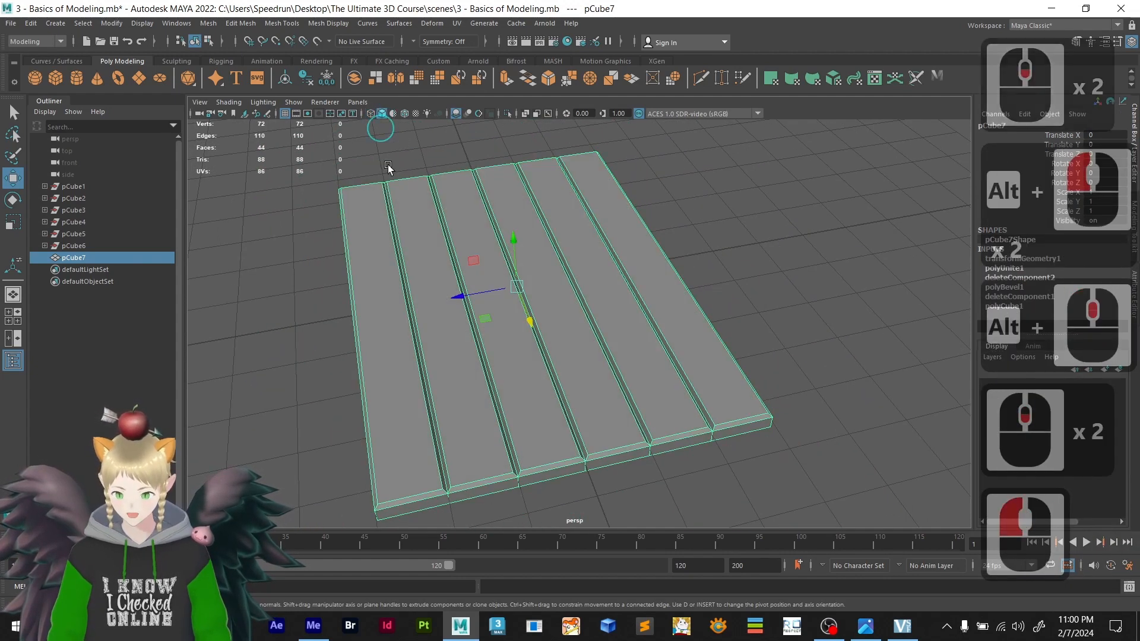
- Raise the combined plank mesh vertically to about Translate Y 1.563 so it sits above the grid as a tabletop
left_click(912, 209)
left_click_drag(659, 290, 551, 318, "alt")
left_click(540, 340)
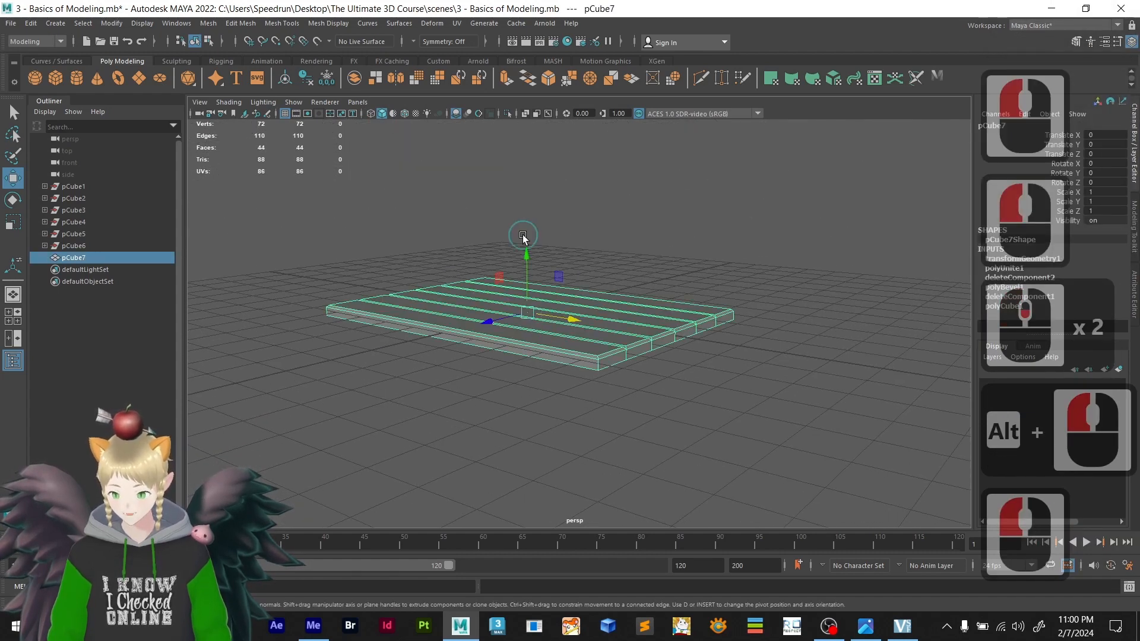
left_click_drag(528, 254, 537, 182)
left_click_drag(537, 182, 512, 230, "alt")
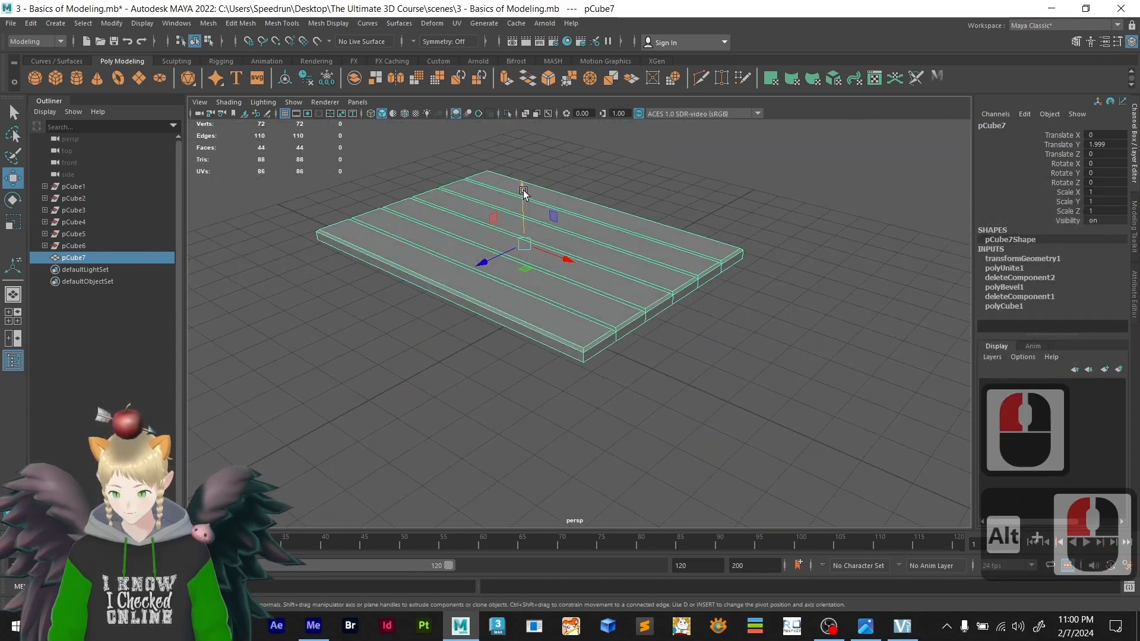
left_click_drag(523, 192, 522, 204)
left_click_drag(542, 311, 521, 208, "alt")
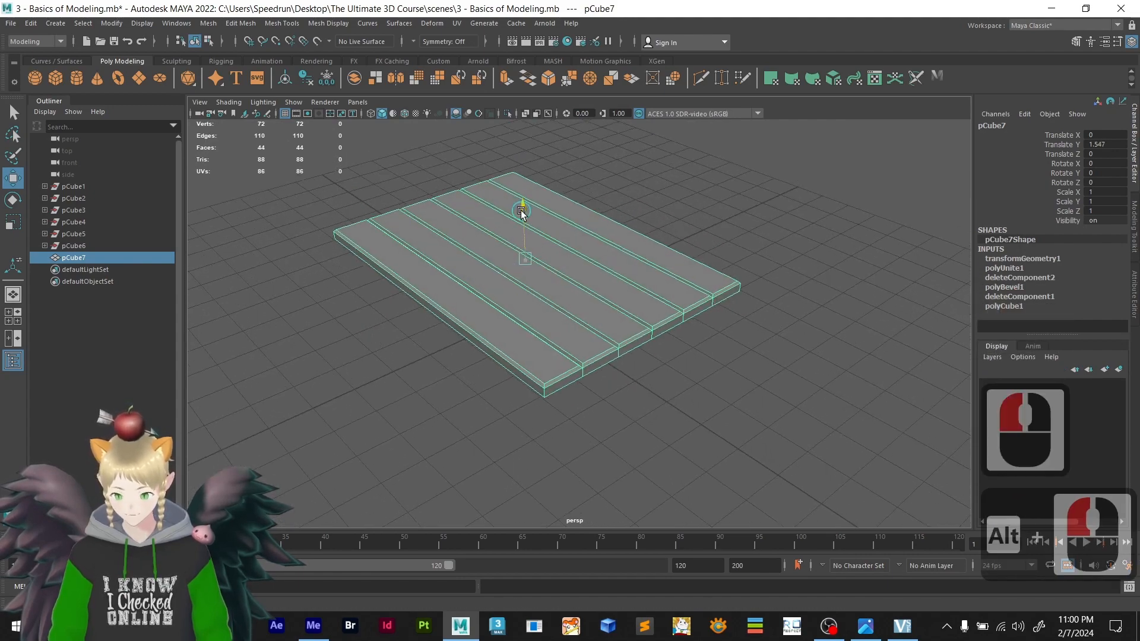
left_click_drag(532, 308, 478, 318, "alt")
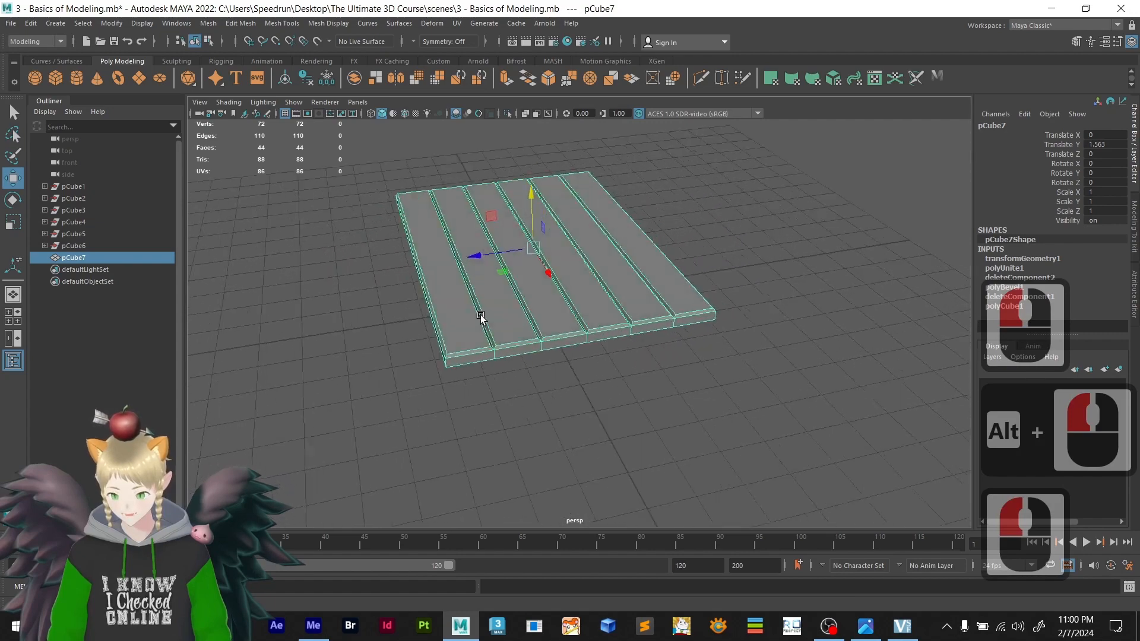
- Create a polygon cube beneath the tabletop and move it along Z to about Translate Z 1.633
scroll(504, 341, "down", 6)
scroll(554, 357, "up", 5)
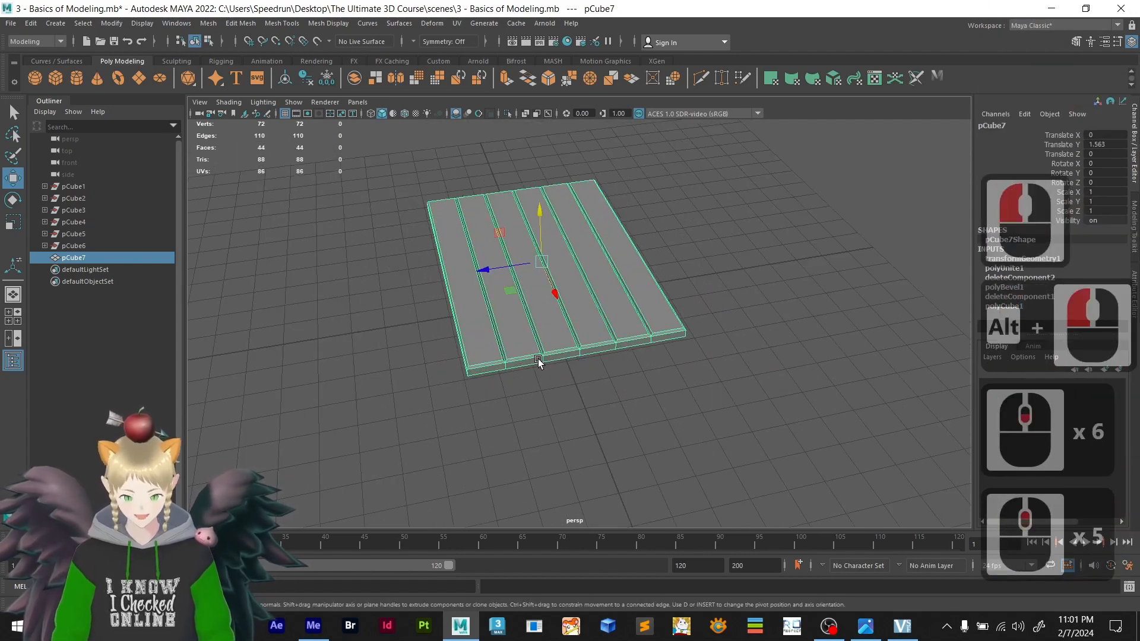
scroll(532, 379, "up", 3)
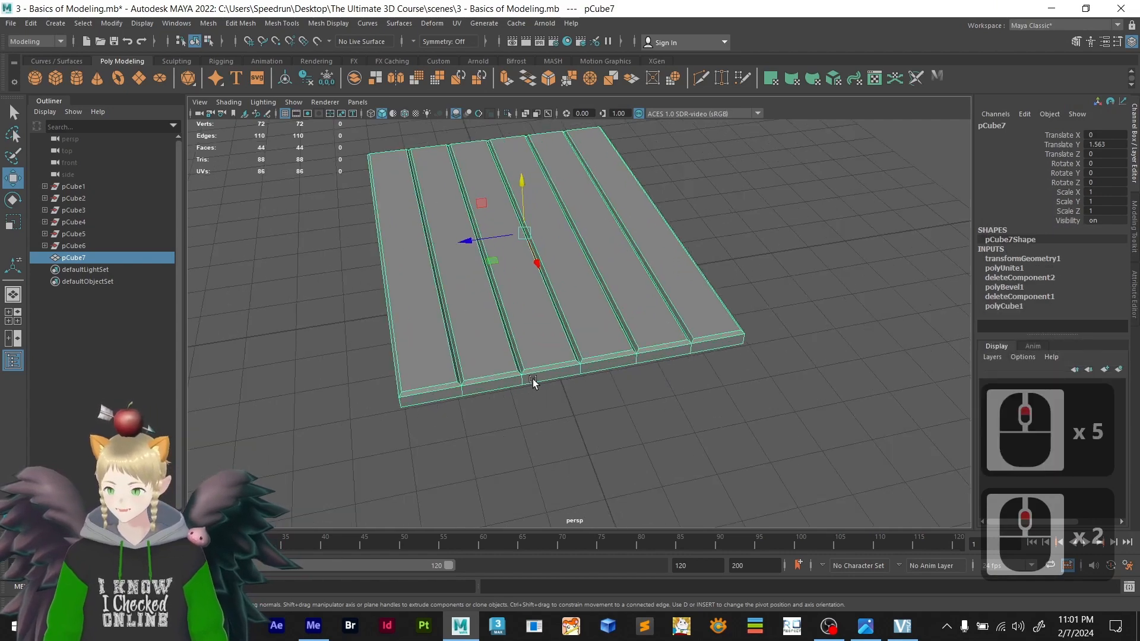
middle_click_drag(534, 393, 565, 438, "alt")
left_click_drag(564, 438, 648, 368, "alt")
scroll(600, 368, "down", 2)
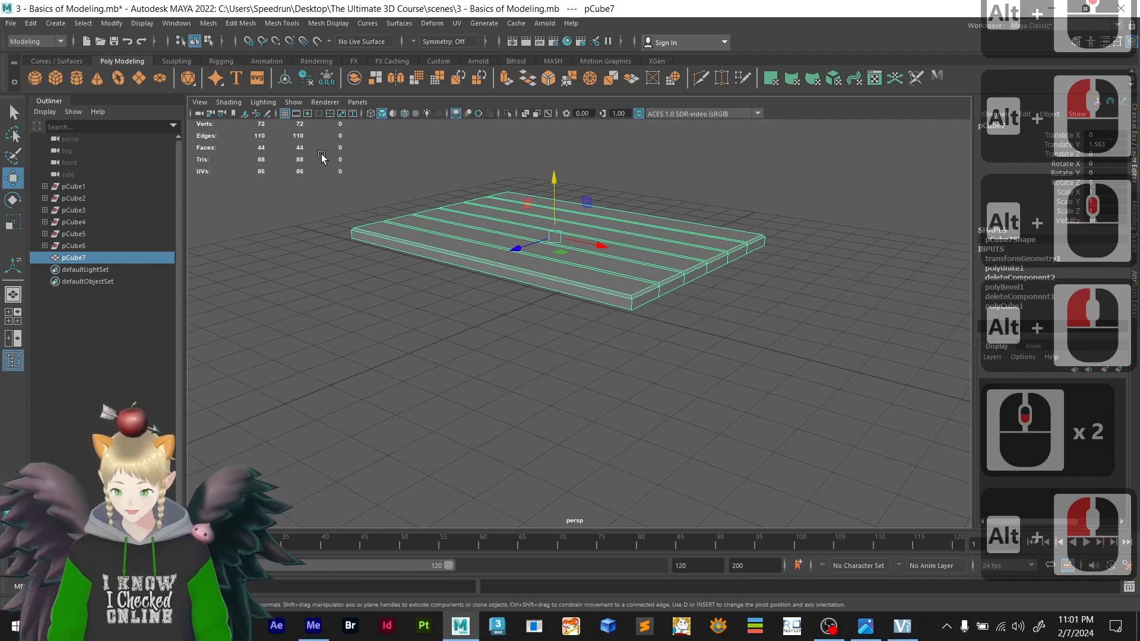
left_click(54, 82)
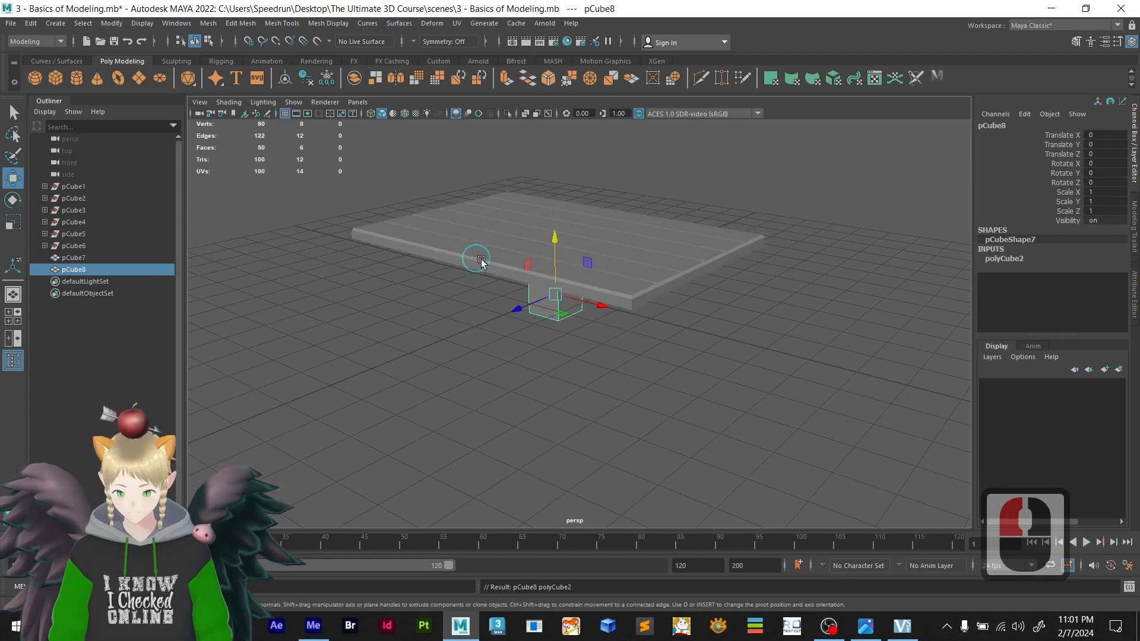
left_click_drag(522, 315, 593, 360)
- Scale the cube into a slim table leg, about 0.256 in X and Z and 1.952 in Y
key("e")
key("r")
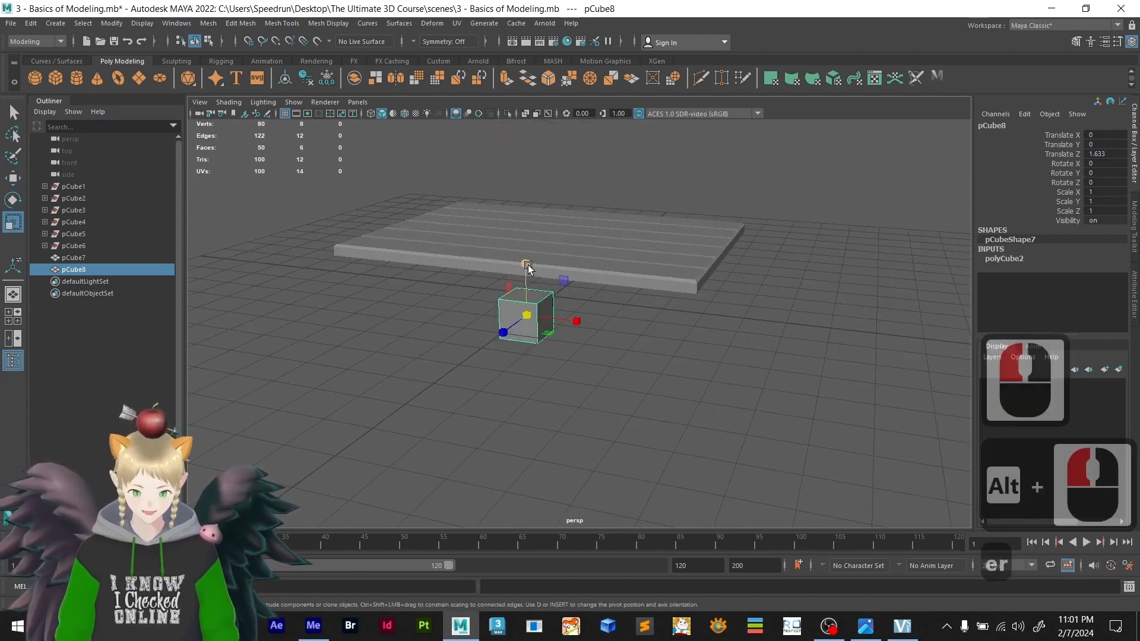
left_click_drag(524, 268, 517, 206)
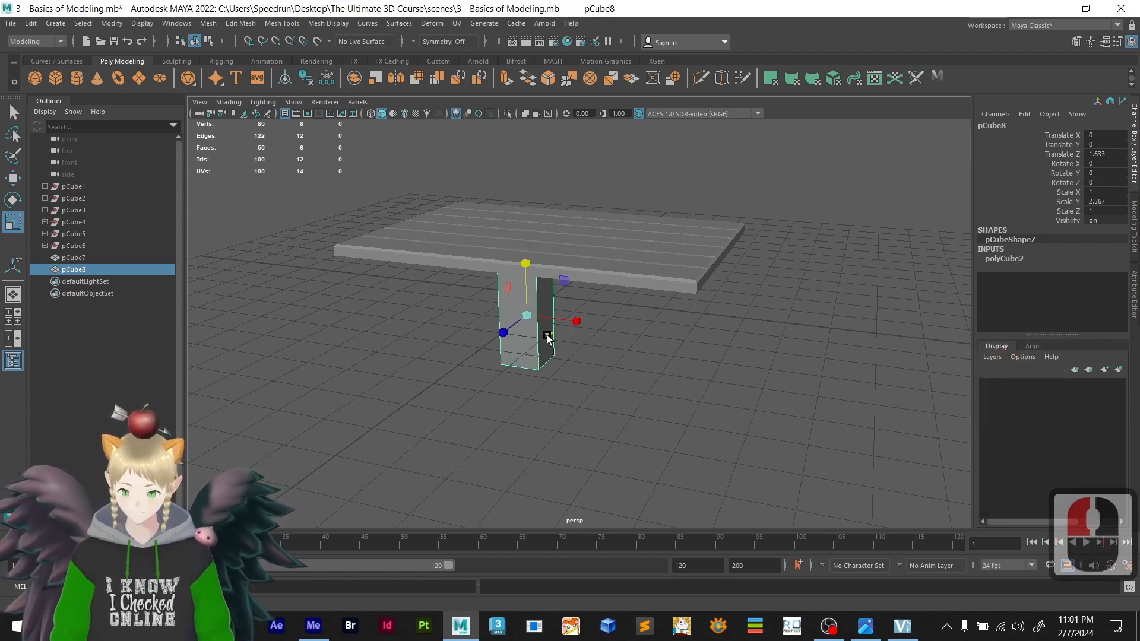
left_click_drag(547, 336, 571, 340)
scroll(548, 324, "up", 2)
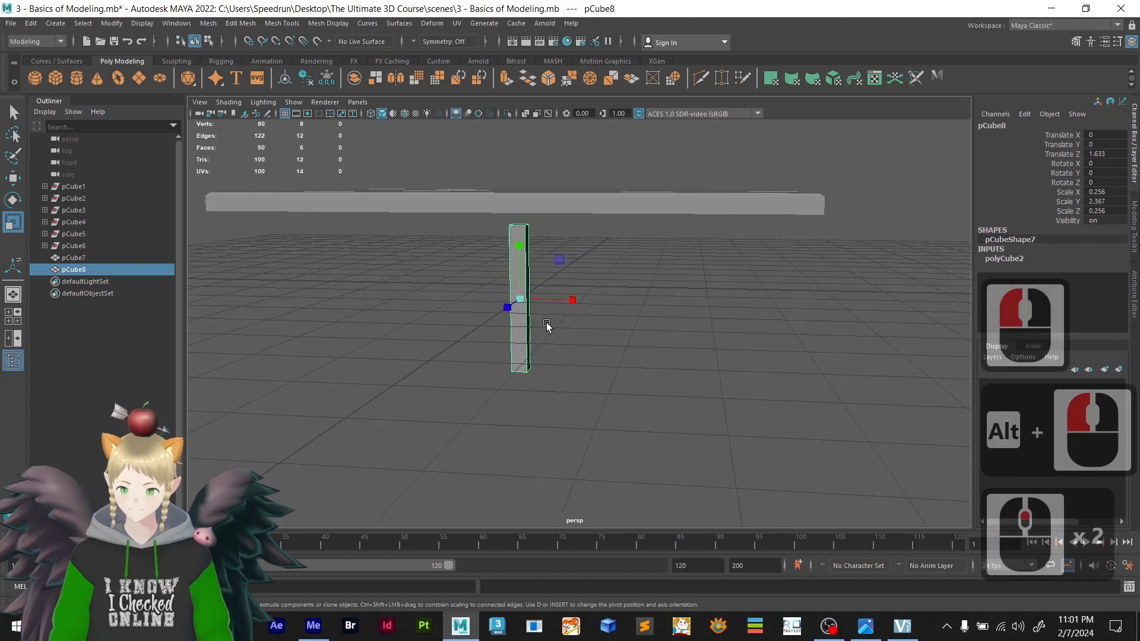
left_click_drag(520, 245, 524, 259)
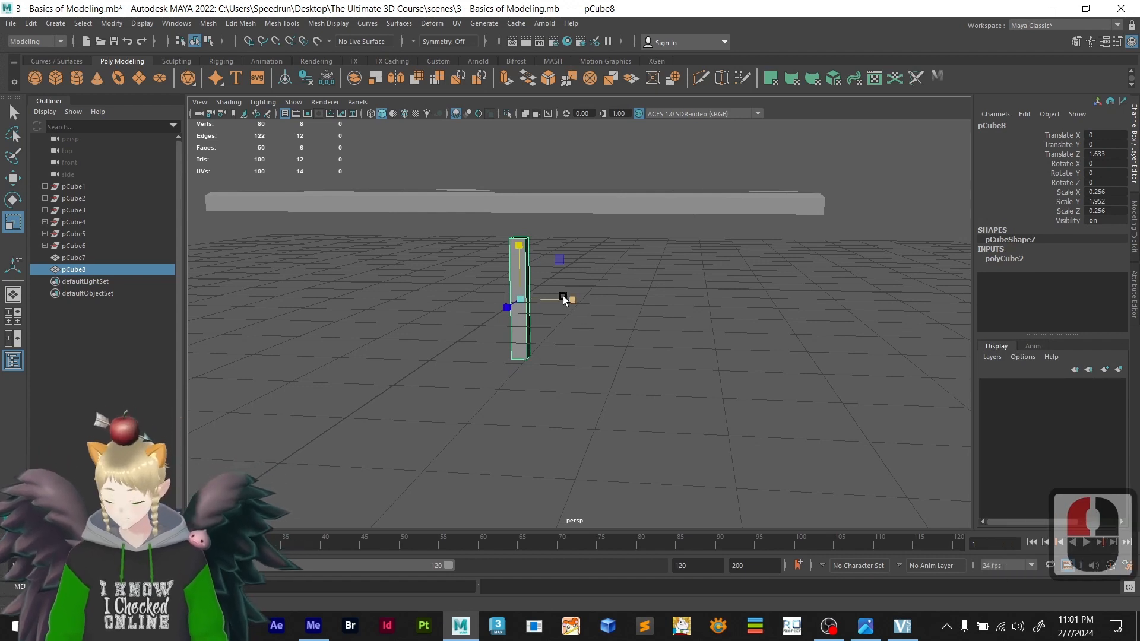
- Move the leg's pivot point up to its top end with vertex snapping
key("d")
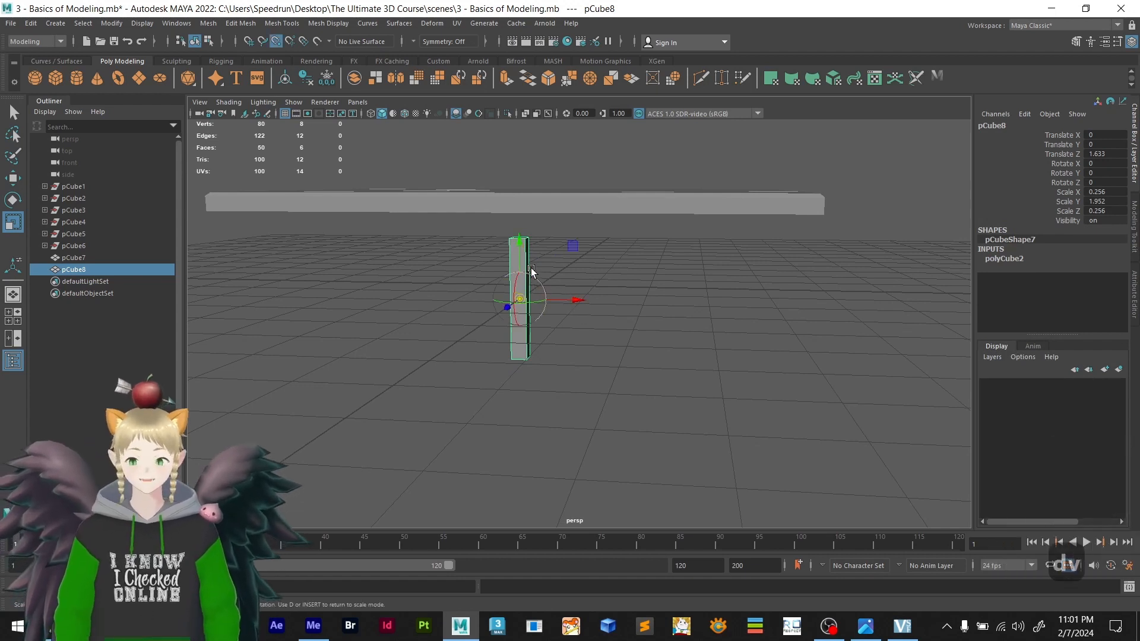
key("d")
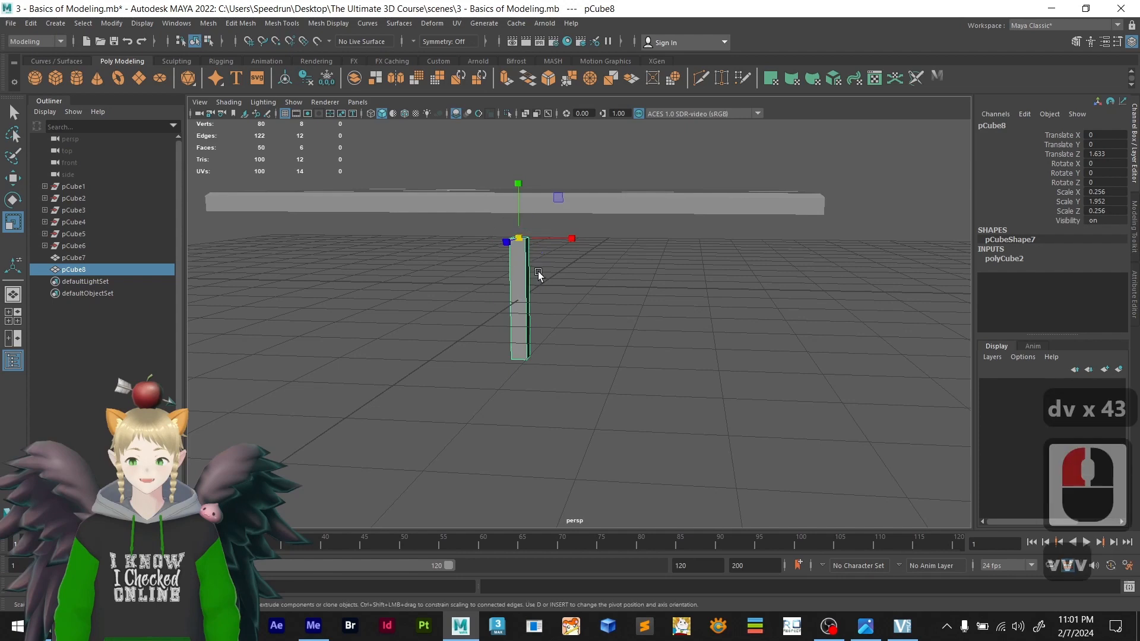
left_click_drag(591, 298, 606, 300, "alt")
- Raise the leg vertically with vertex snapping against the tabletop's edge, to Translate Y 0.448
key("v")
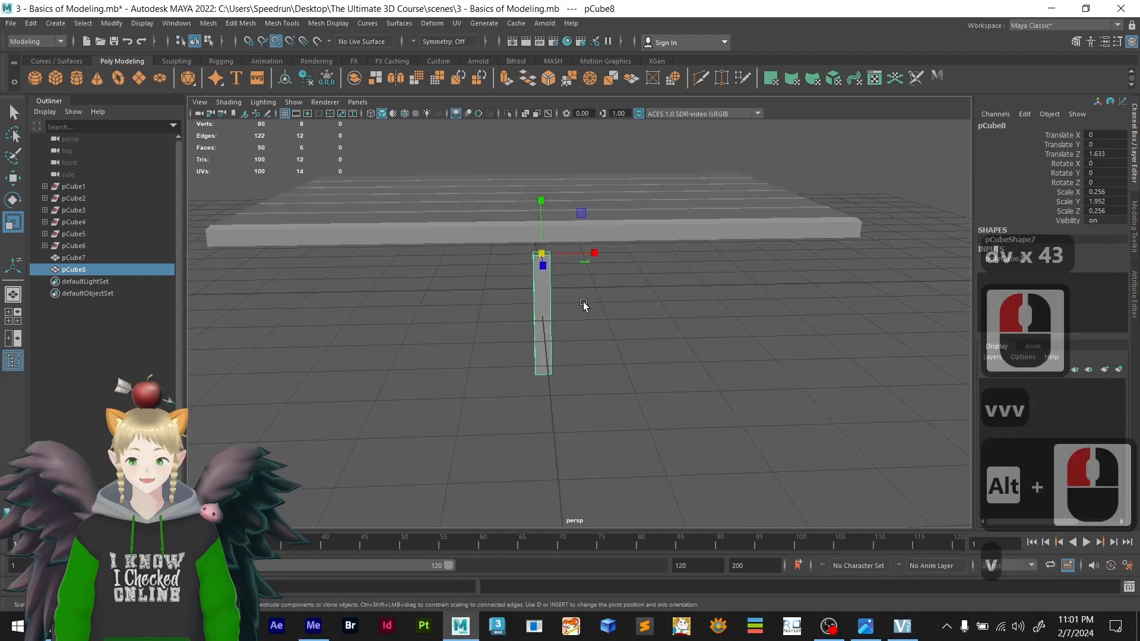
key("w")
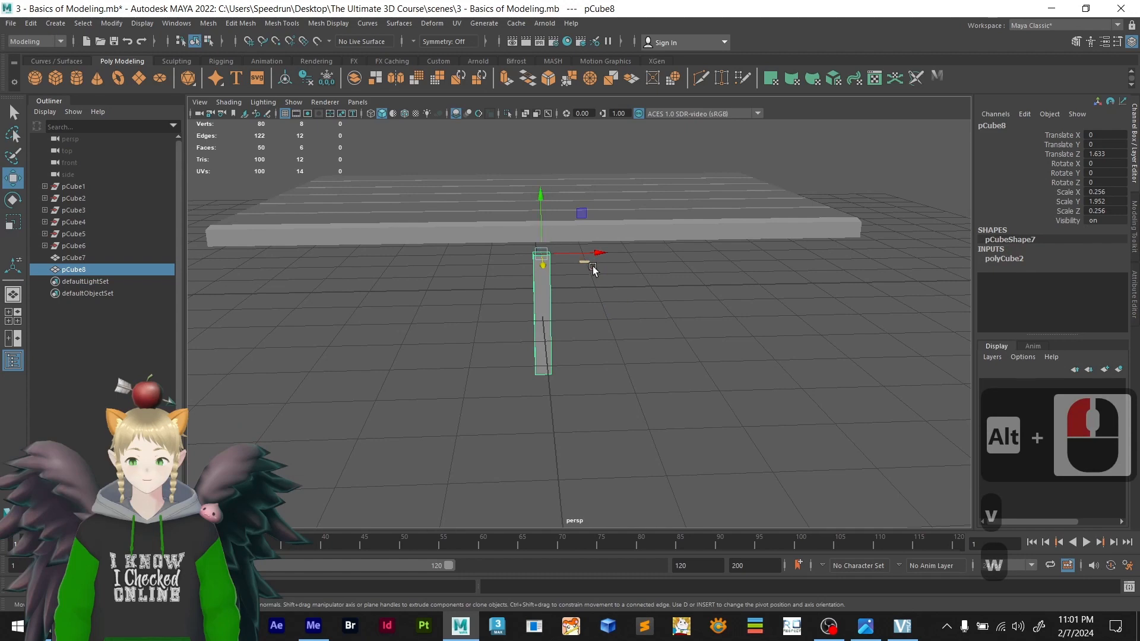
left_click_drag(592, 269, 718, 228, "alt")
scroll(717, 228, "up", 2)
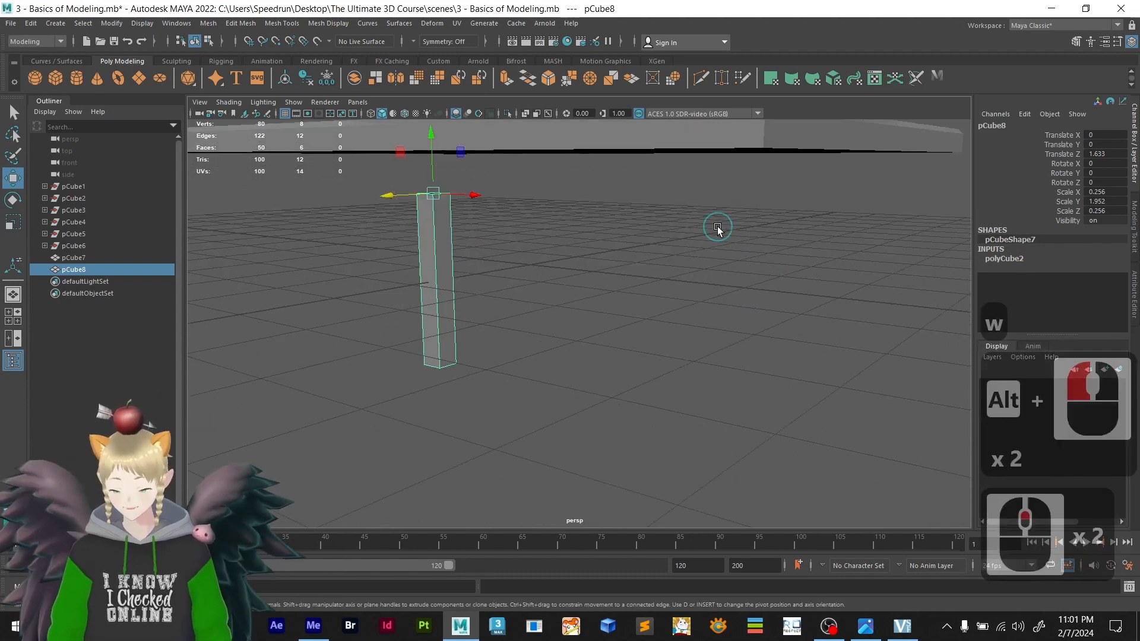
middle_click_drag(718, 228, 726, 262, "alt")
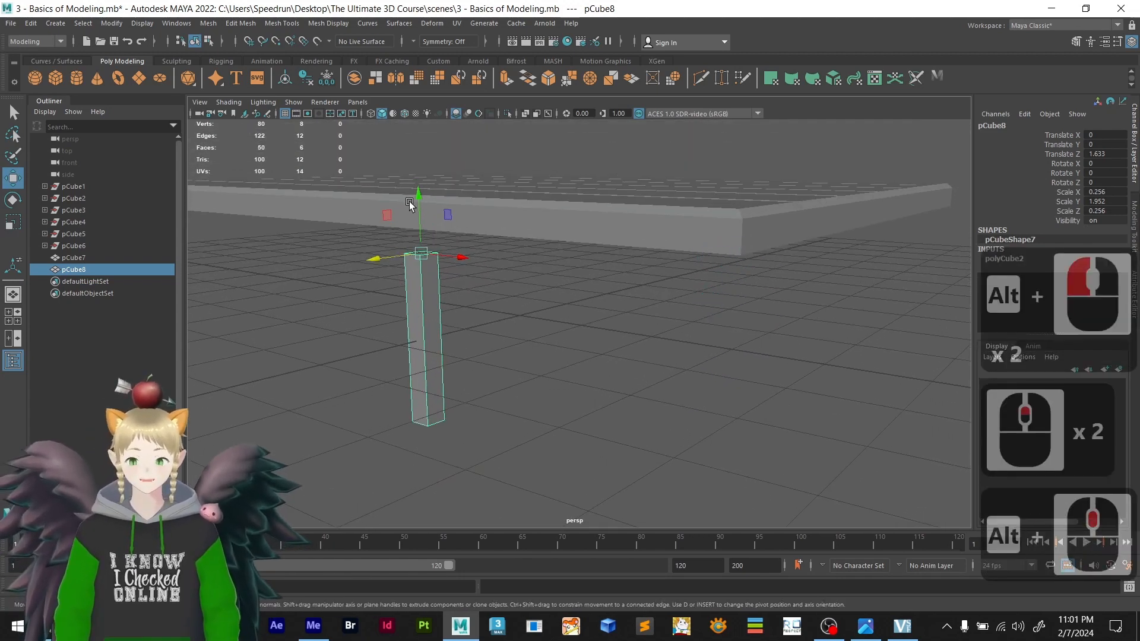
key("v")
left_click_drag(420, 199, 426, 185)
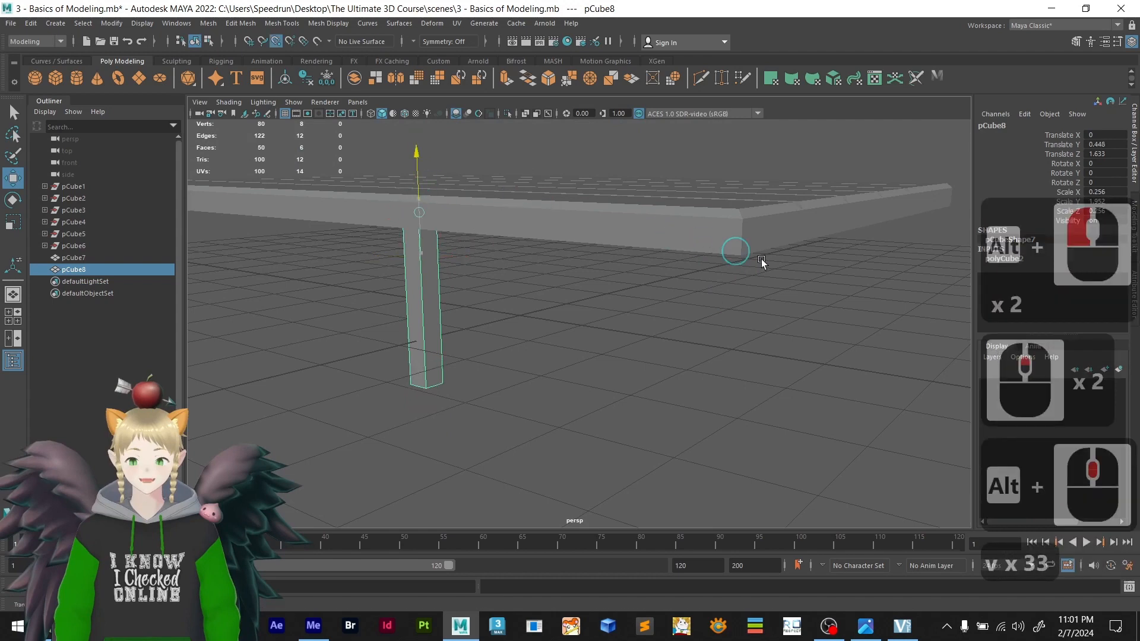
- Try to snap the leg along X to the tabletop's end at Translate X 4.435, and undo the move
left_click_drag(739, 261, 739, 261)
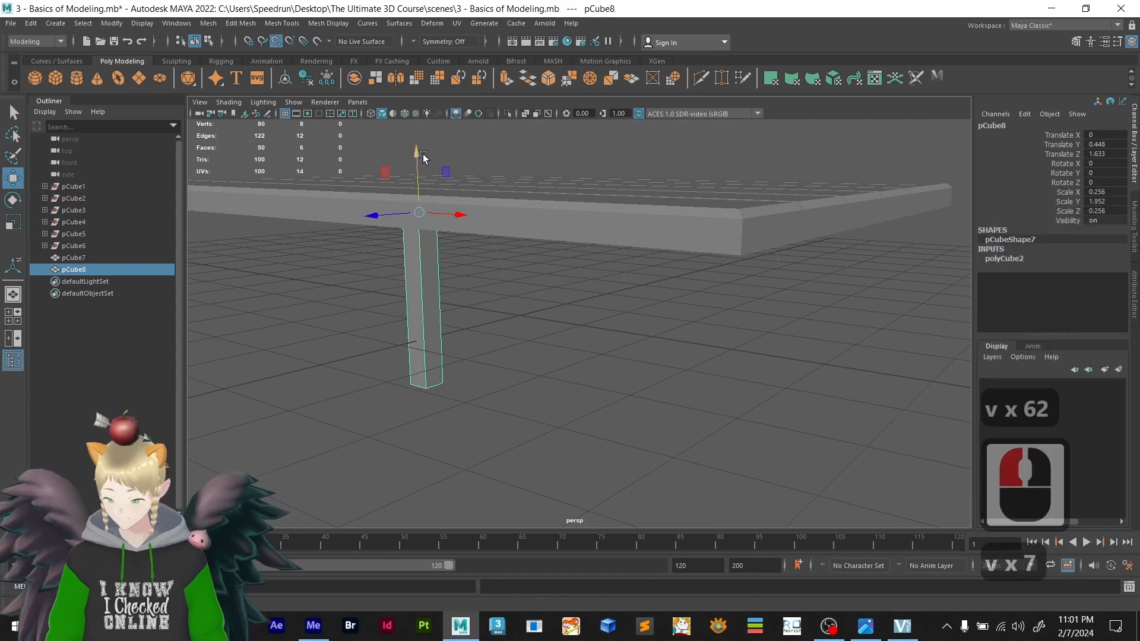
left_click_drag(526, 215, 743, 258)
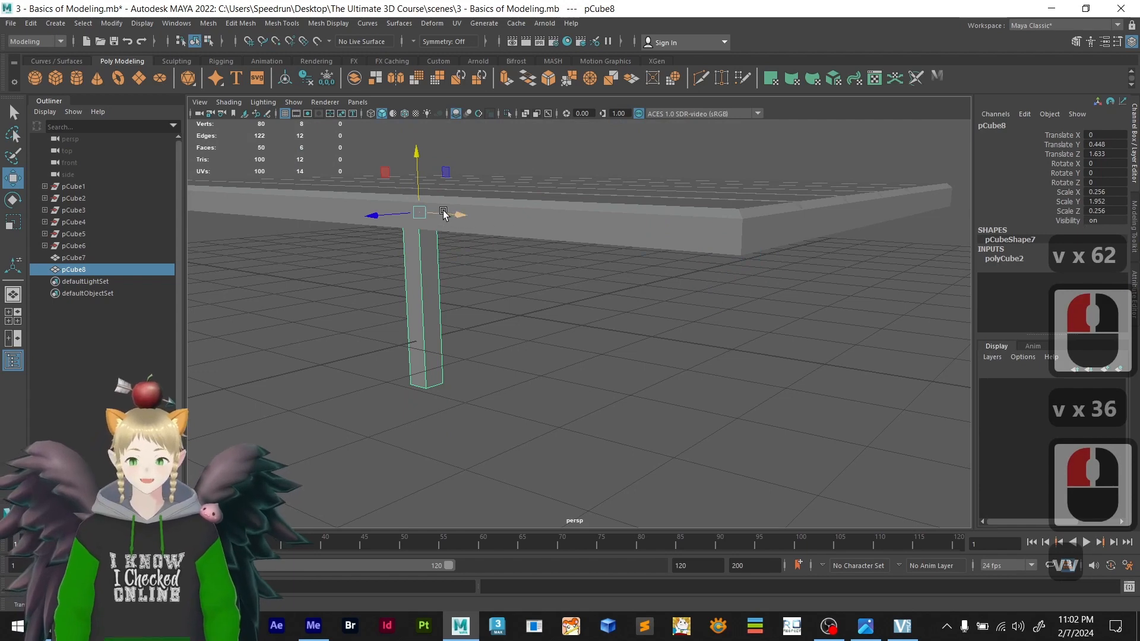
left_click_drag(456, 215, 885, 301)
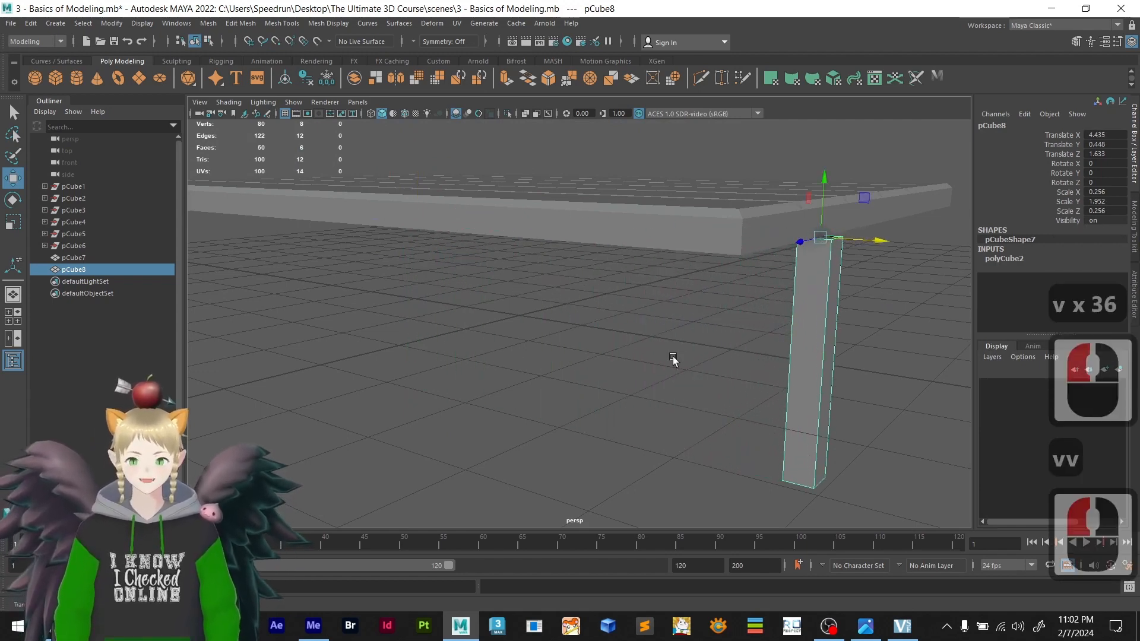
double_click(668, 362)
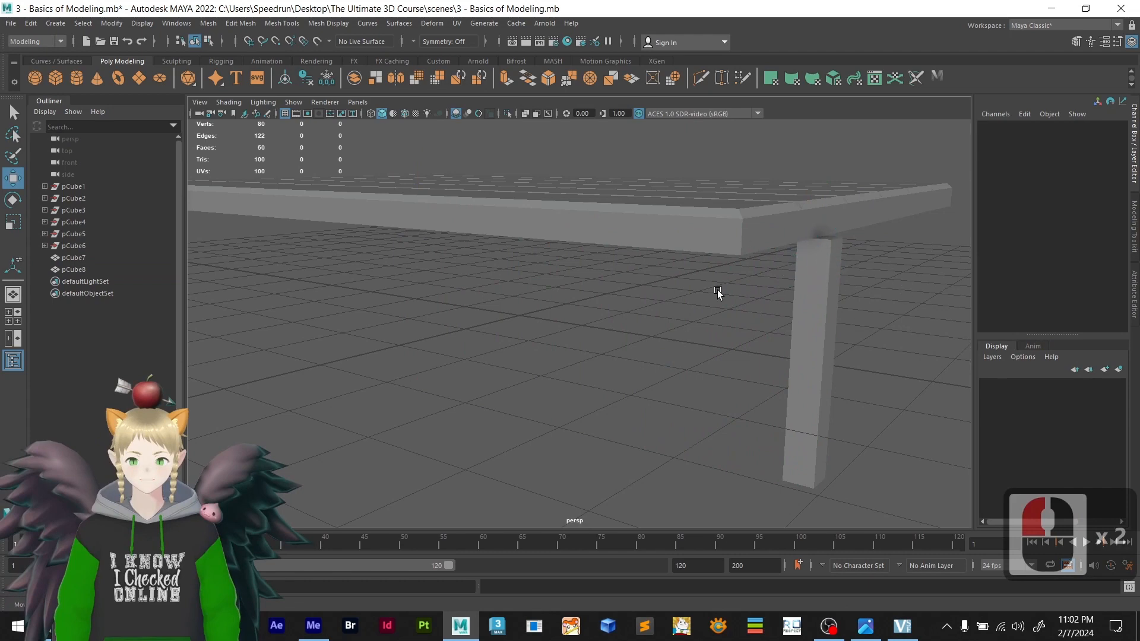
key("ctrl+z")
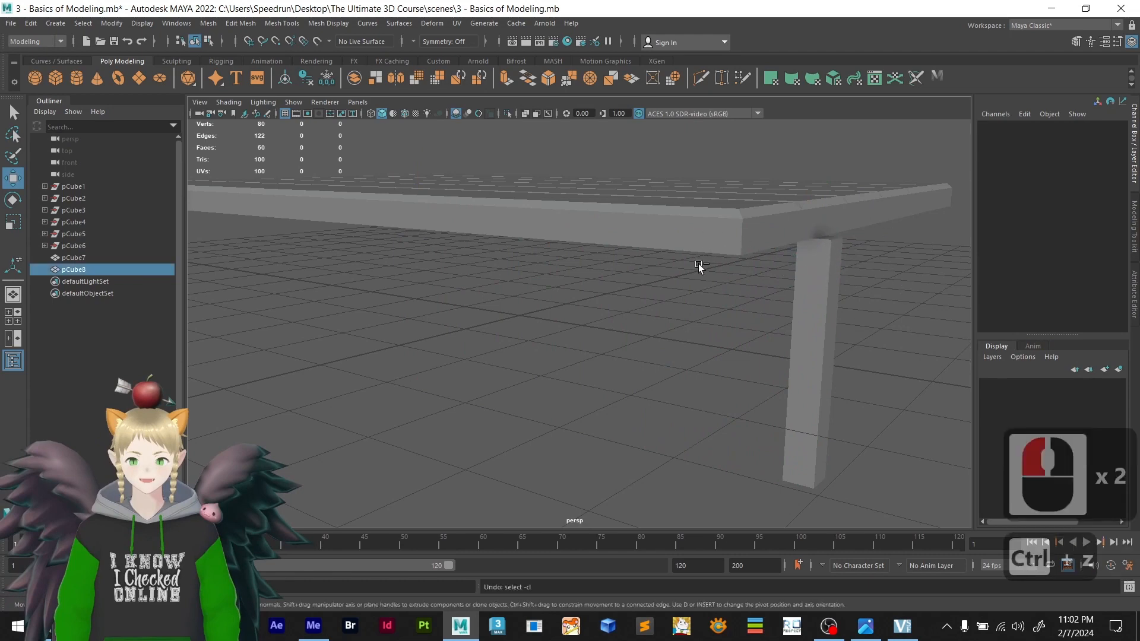
key("ctrl+z")
- Shorten the leg from its top pivot to about Scale Y 1.417
left_click_drag(625, 297, 544, 333, "alt")
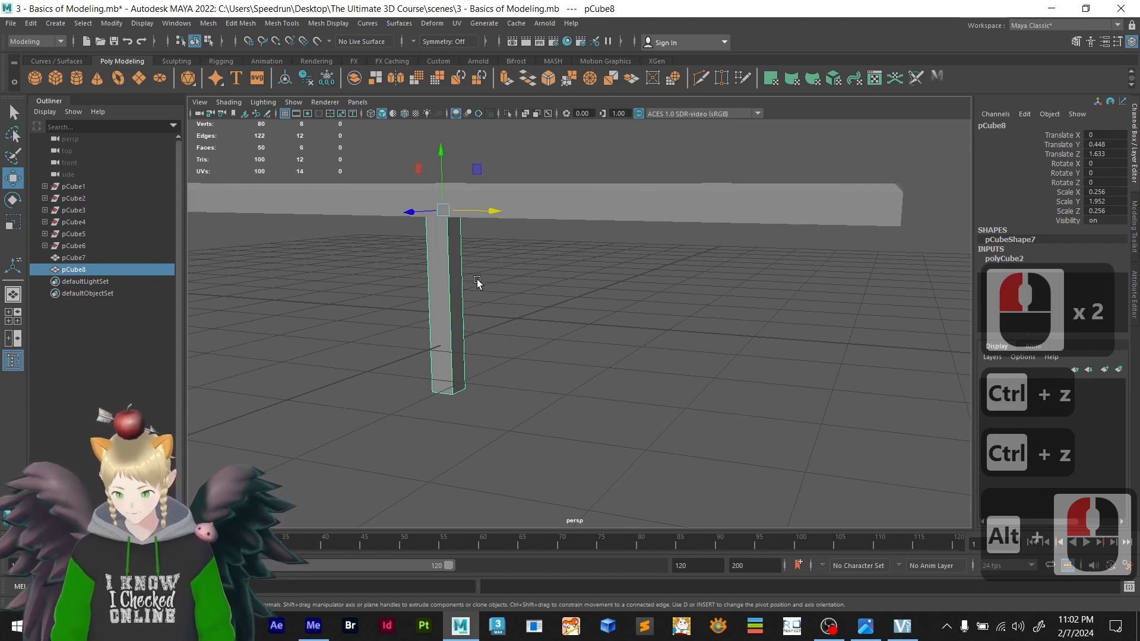
key("e")
key("r")
left_click_drag(441, 161, 442, 176)
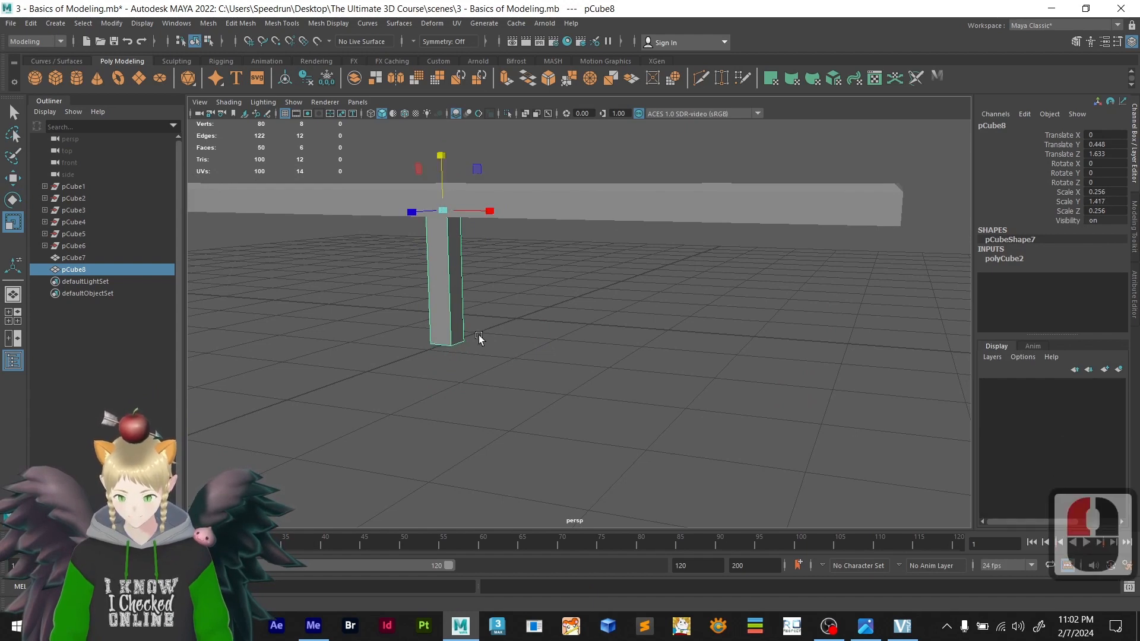
mouse_move(479, 334)
left_mouse_down("alt")
mouse_move(479, 307)
mouse_move(482, 331)
left_mouse_up("alt")
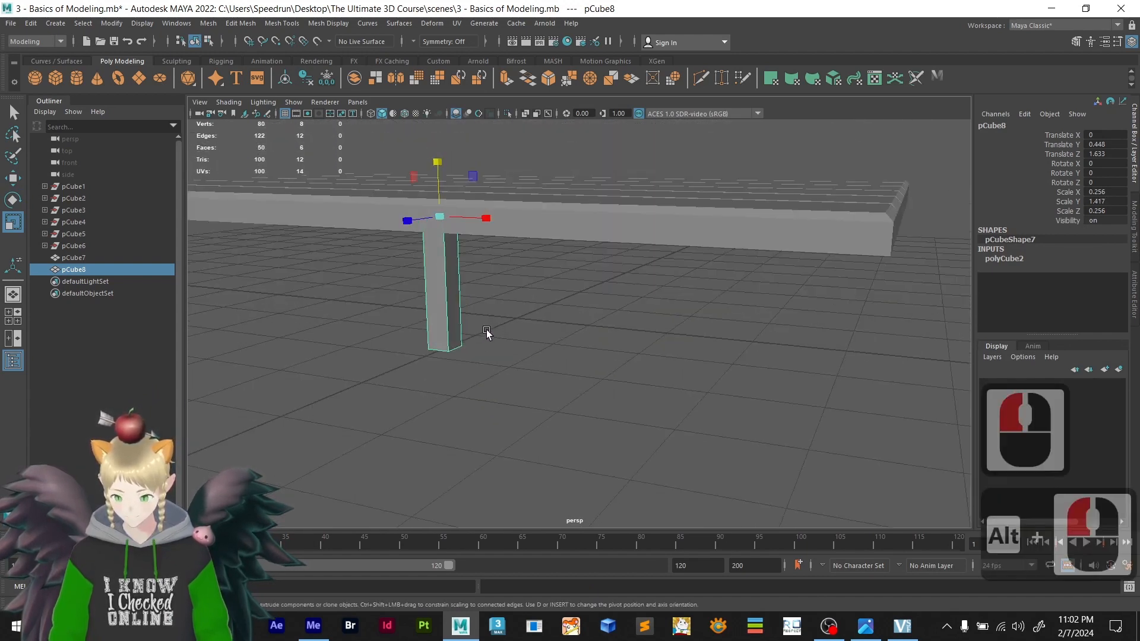
- Reselect the leg as an object and isolate it in the viewport
right_click_drag(495, 292, 537, 277)
left_click(537, 276)
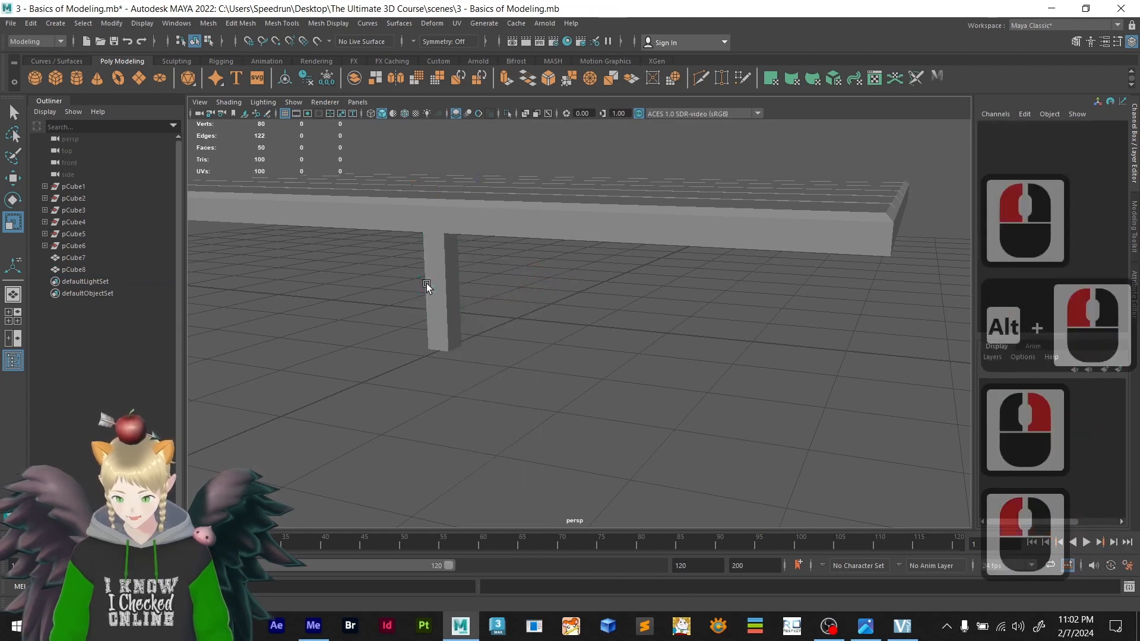
left_click(439, 292)
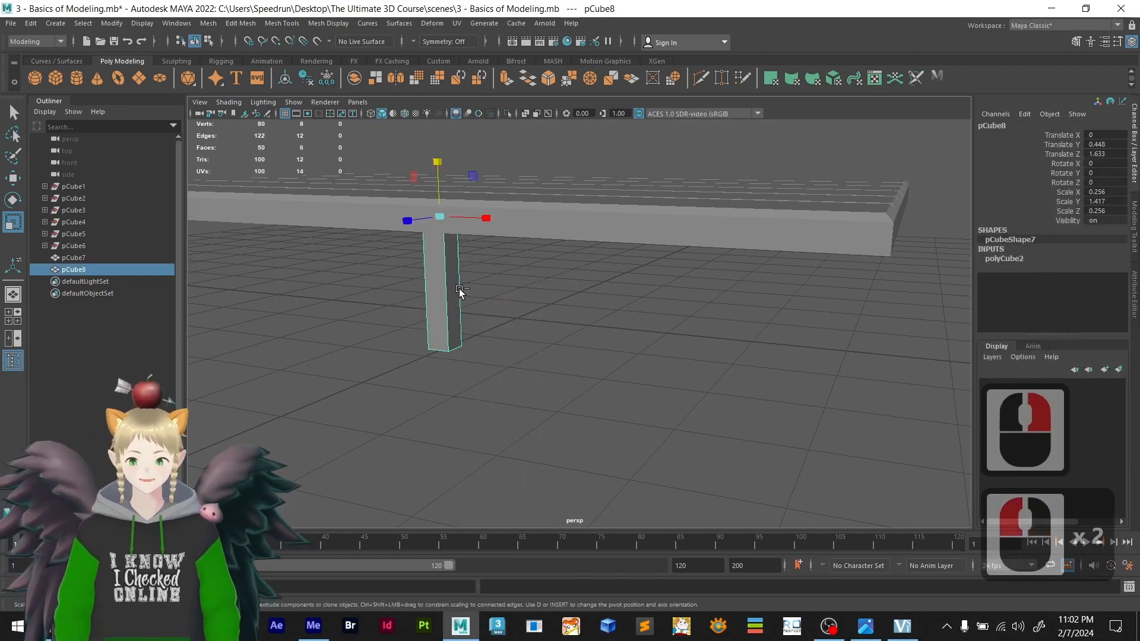
key("ctrl+1")
left_click_drag(470, 292, 491, 326, "alt")
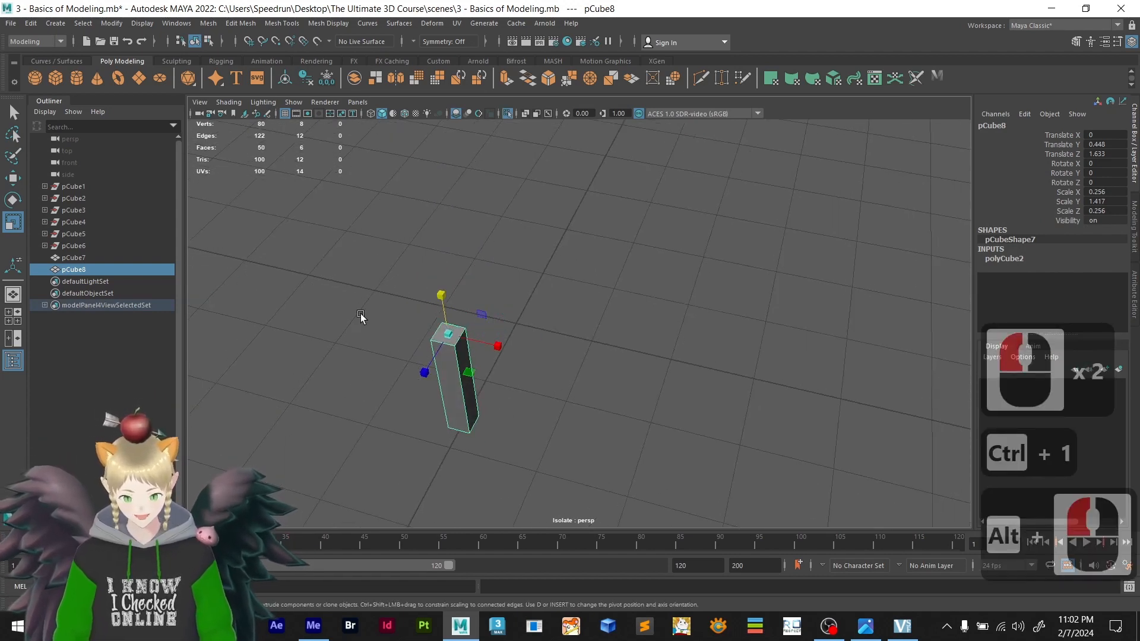
- Taper the leg by scaling up its top face in X and Z, return to object selection and end the isolated view
right_click(480, 295)
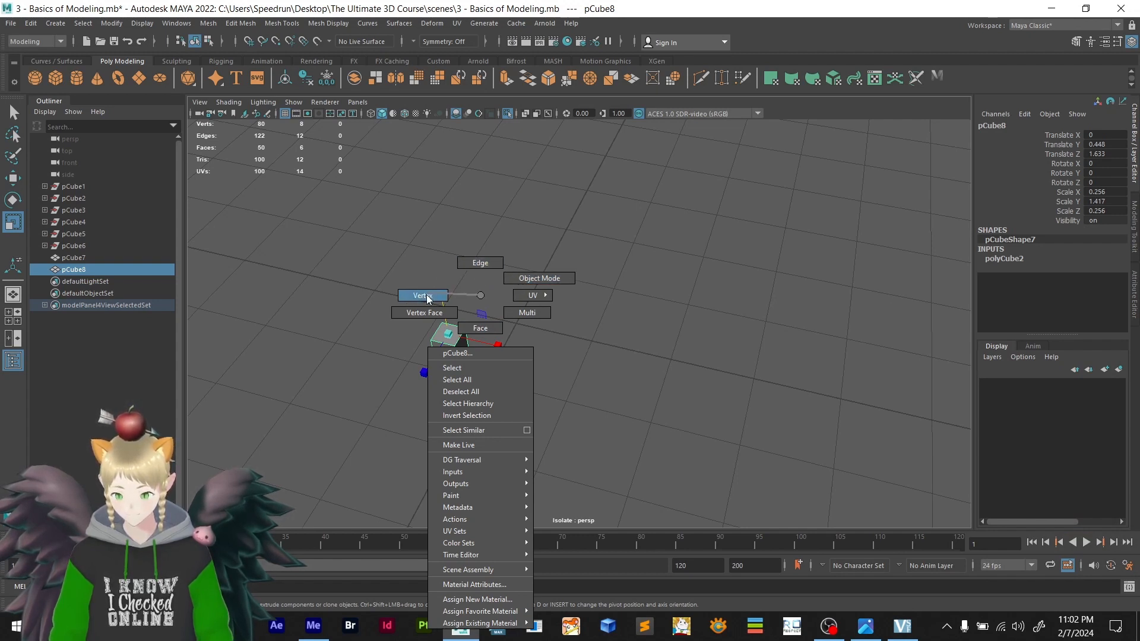
right_click_drag(428, 296, 426, 296)
left_click(452, 337)
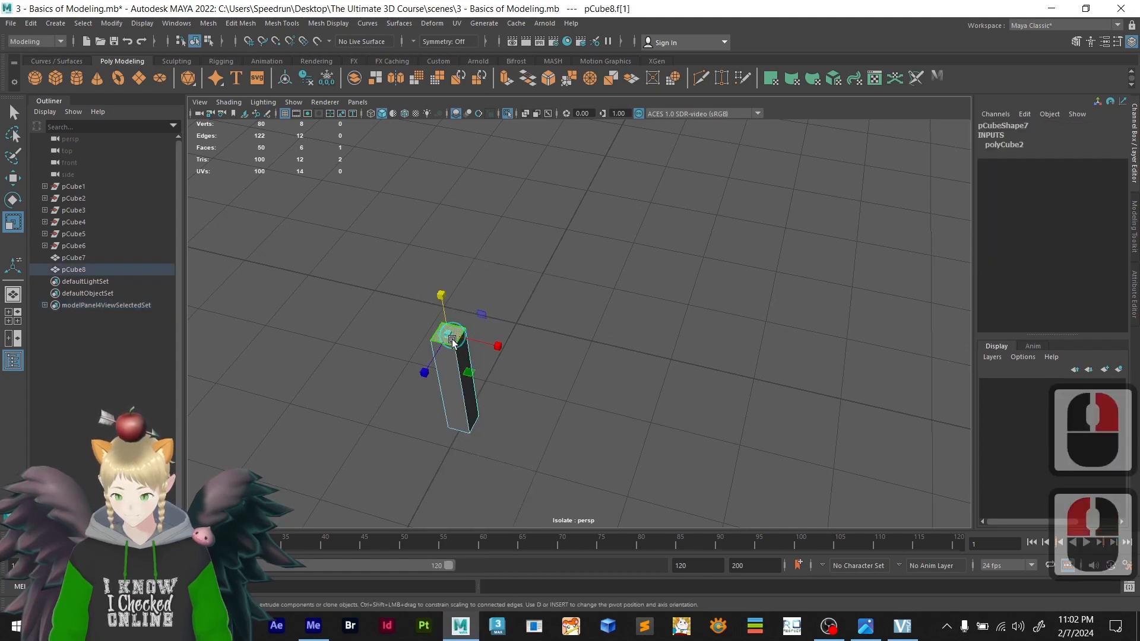
left_click_drag(474, 379, 516, 367)
right_click_drag(498, 274, 532, 255)
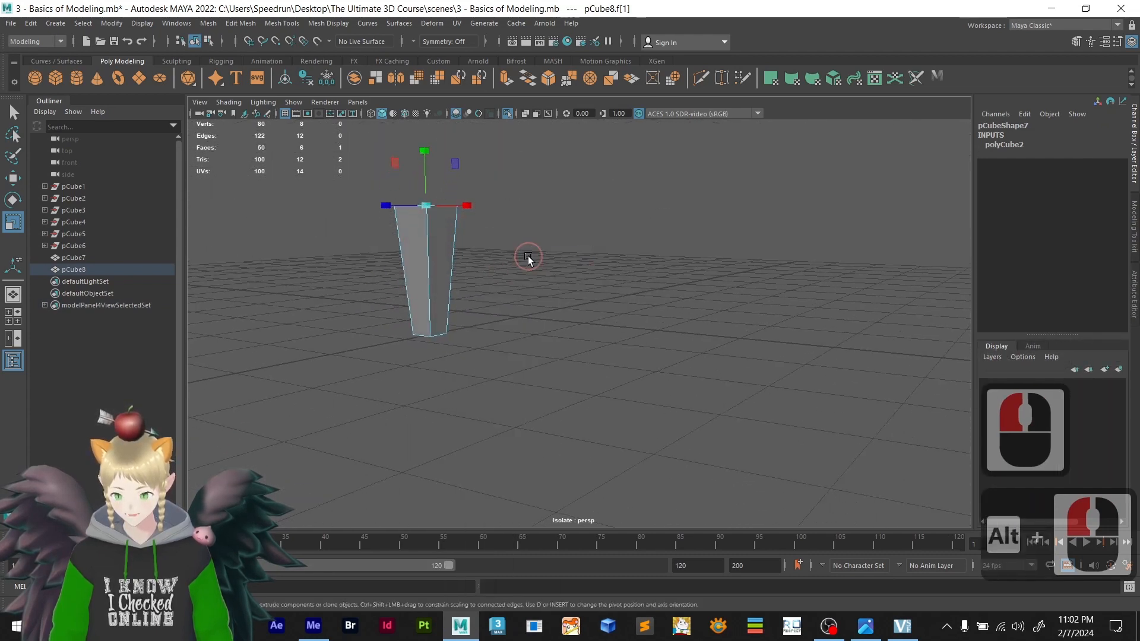
left_click(513, 277)
key("ctrl+1")
- Move the leg with grid snapping to Translate X 3 and Translate Z 2, near the tabletop's corner
mouse_move(468, 308)
left_mouse_down("alt")
mouse_move(511, 326)
mouse_move(479, 327)
left_mouse_up("alt")
left_click(481, 328)
scroll(480, 328, "down", 3)
key("w")
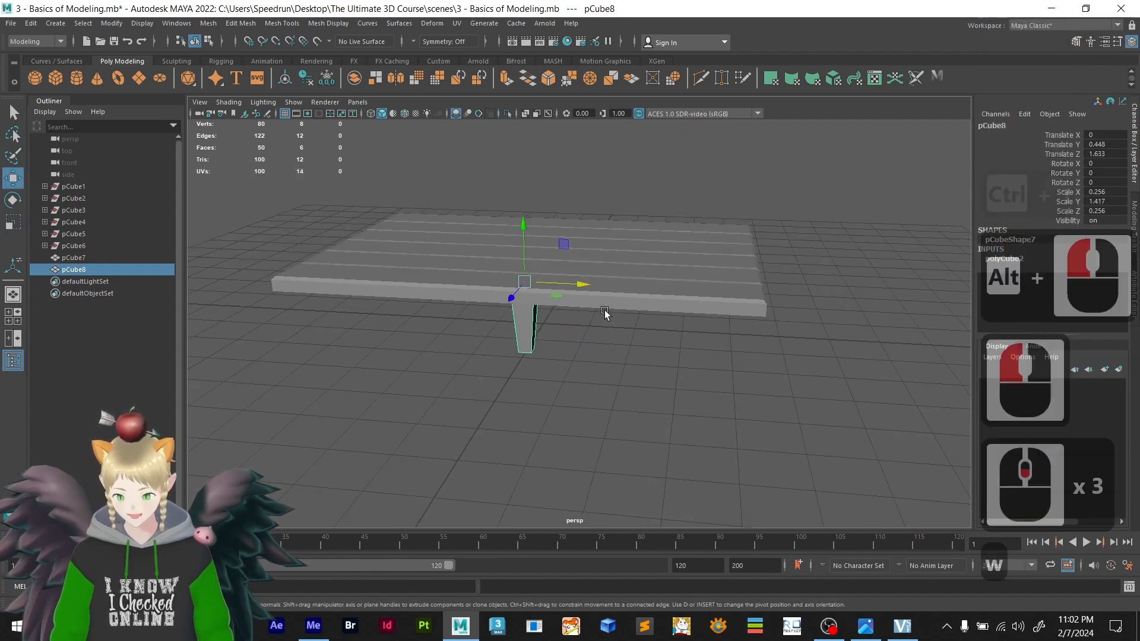
left_click_drag(693, 390, 597, 400, "alt")
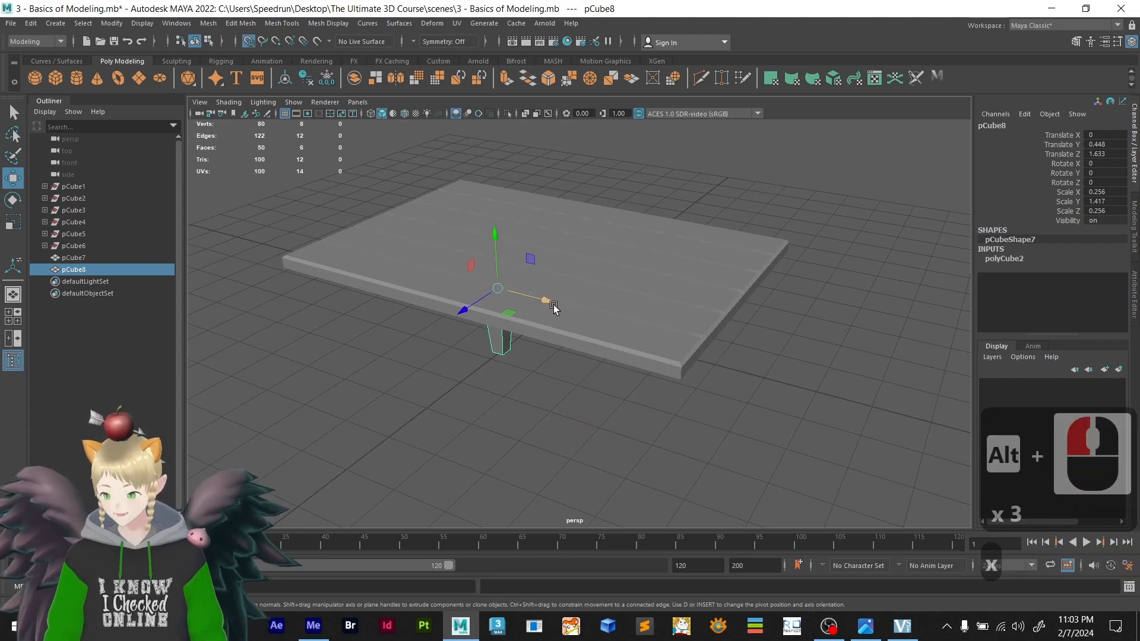
key("x")
left_click_drag(543, 296, 545, 399)
left_click_drag(377, 310, 486, 332)
left_click_drag(609, 387, 595, 402, "alt")
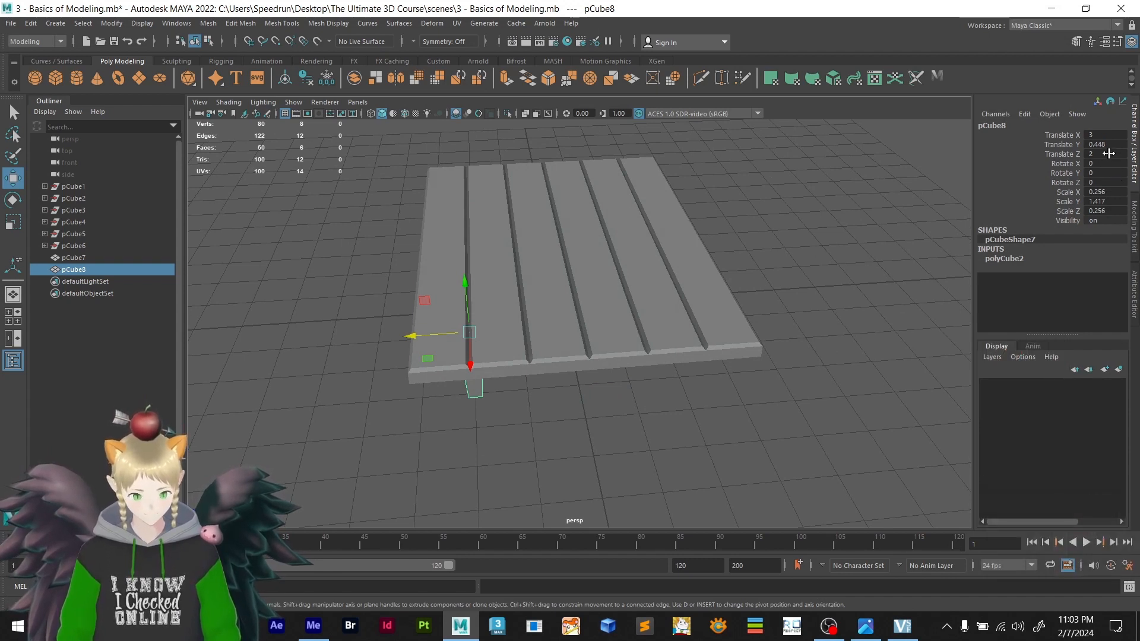
- Try to move the leg freely along Z toward the tabletop's opposite side, and undo each move
left_click_drag(411, 340, 423, 344)
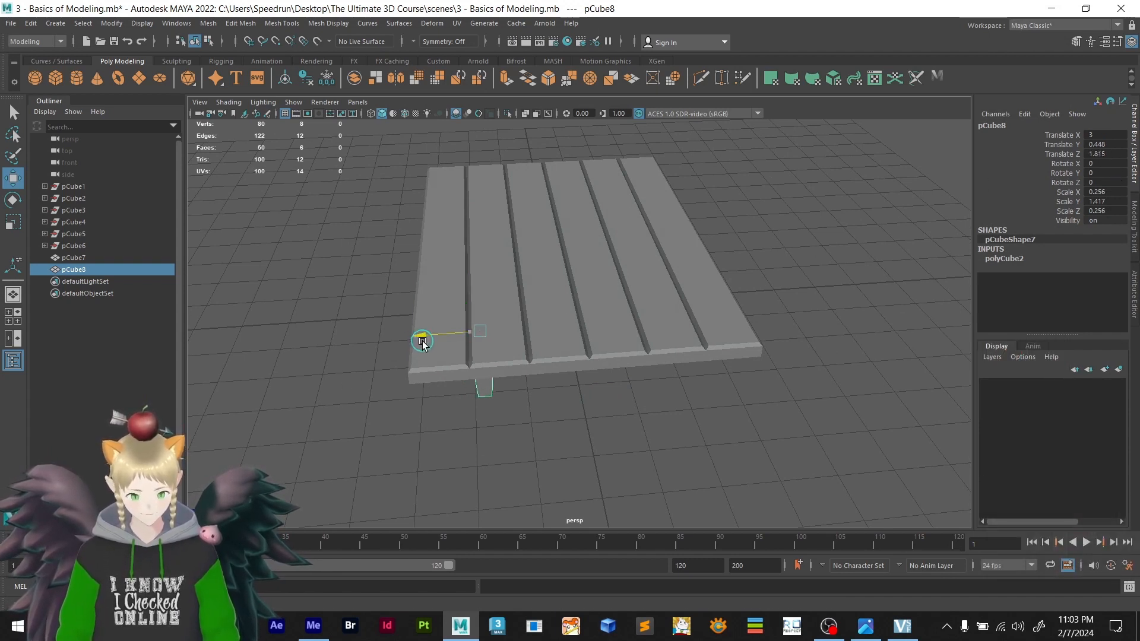
key("ctrl+z")
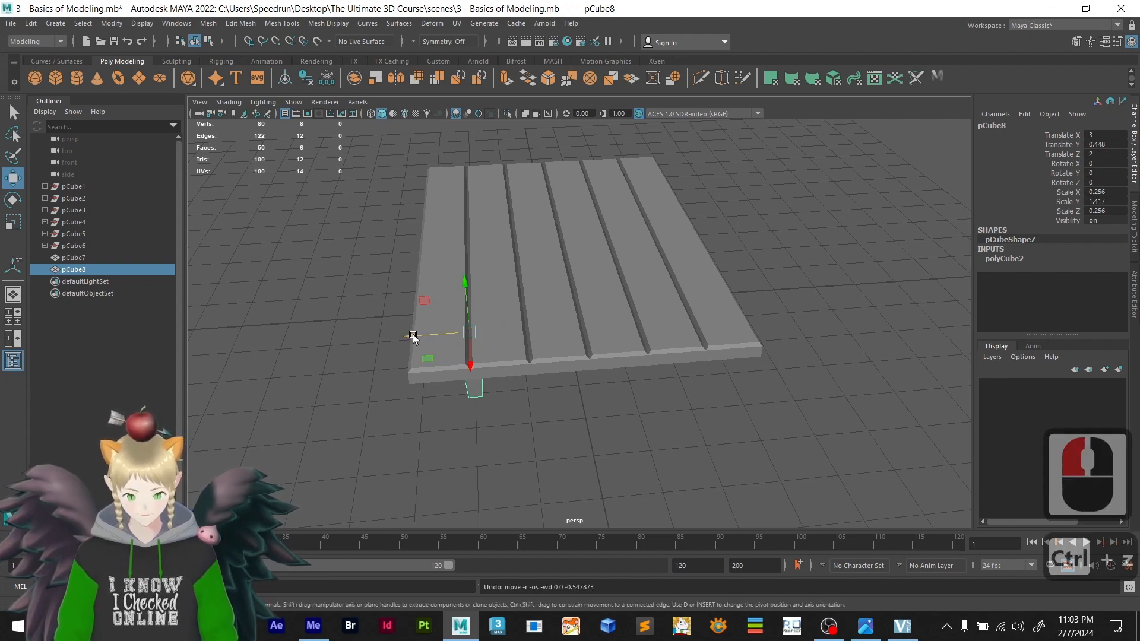
left_click_drag(412, 338, 606, 340)
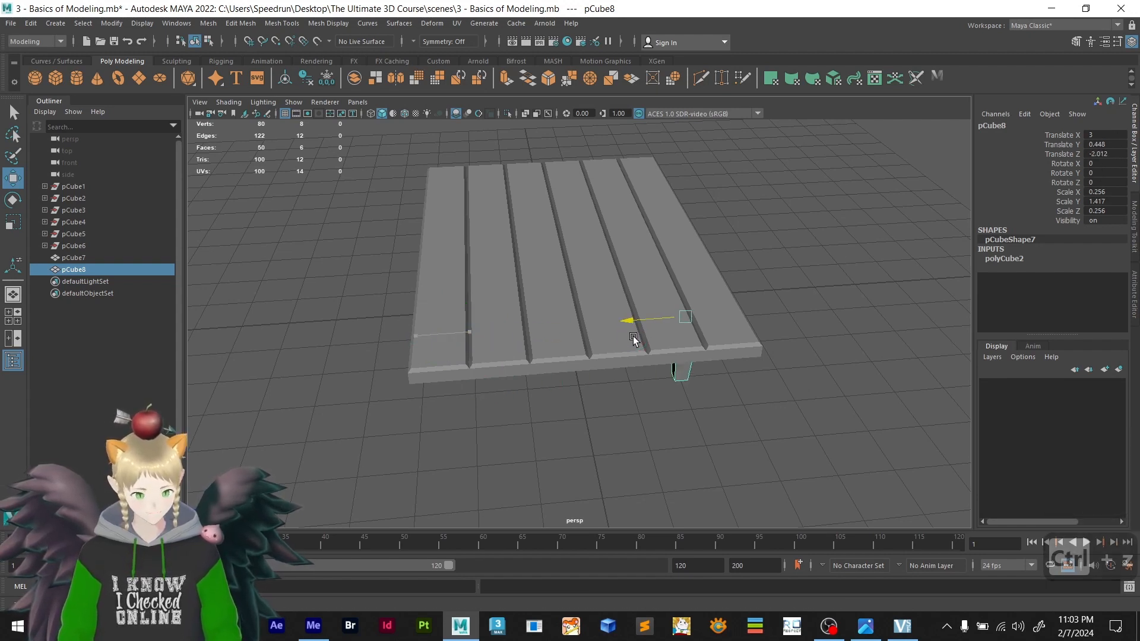
key("ctrl+z")
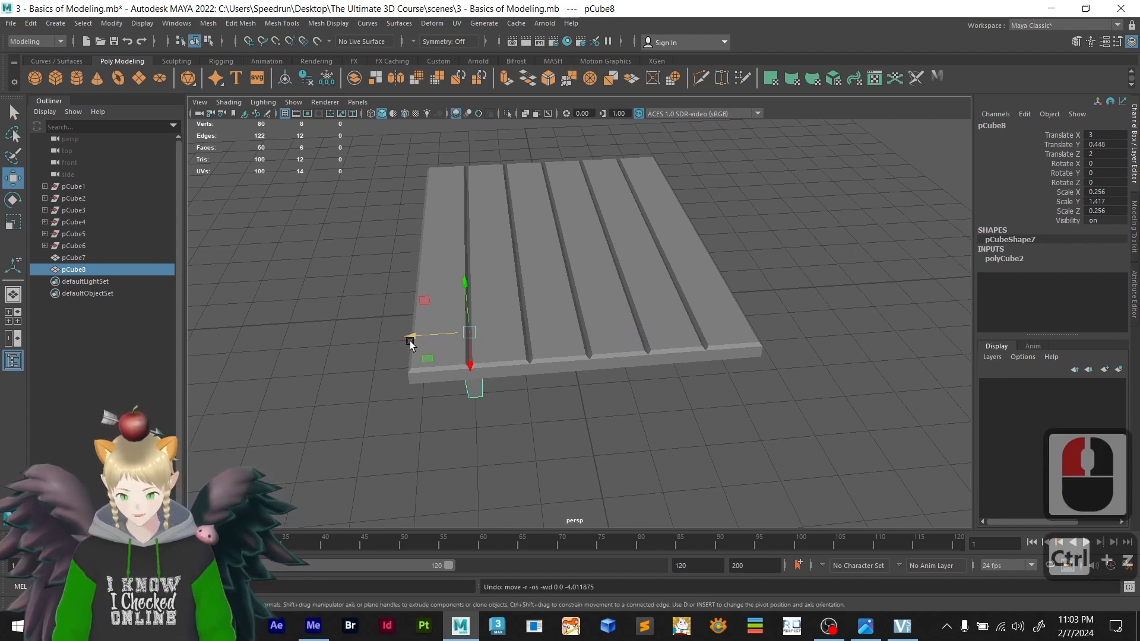
- Duplicate the leg along Z and set the copy's Translate Z to -2
left_click_drag(410, 343, 462, 335, "shift")
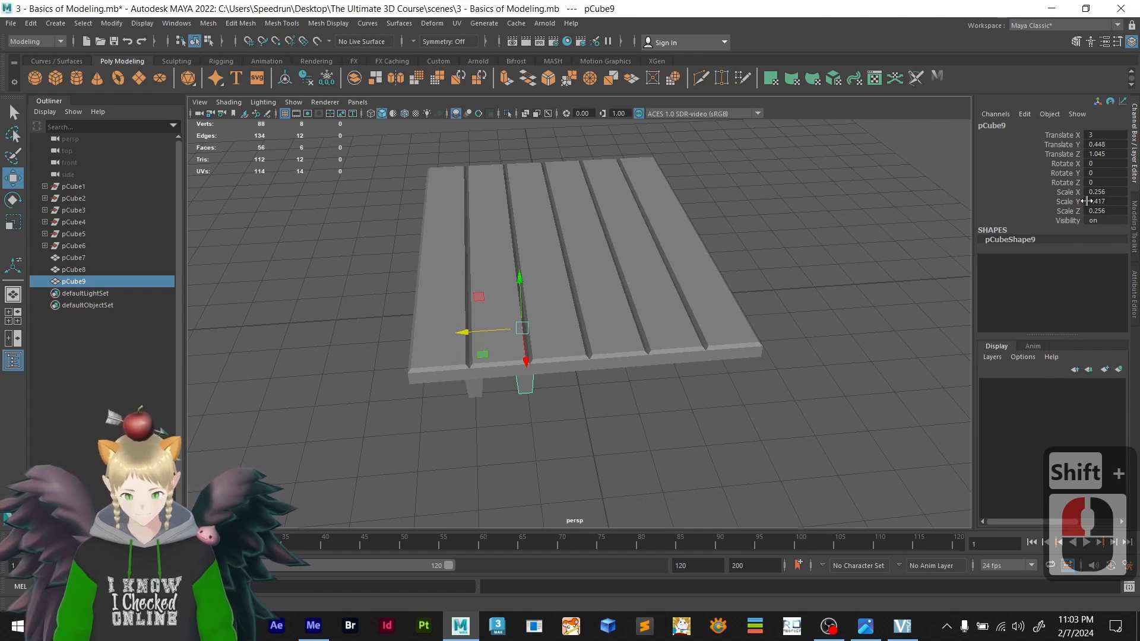
double_click(1107, 155)
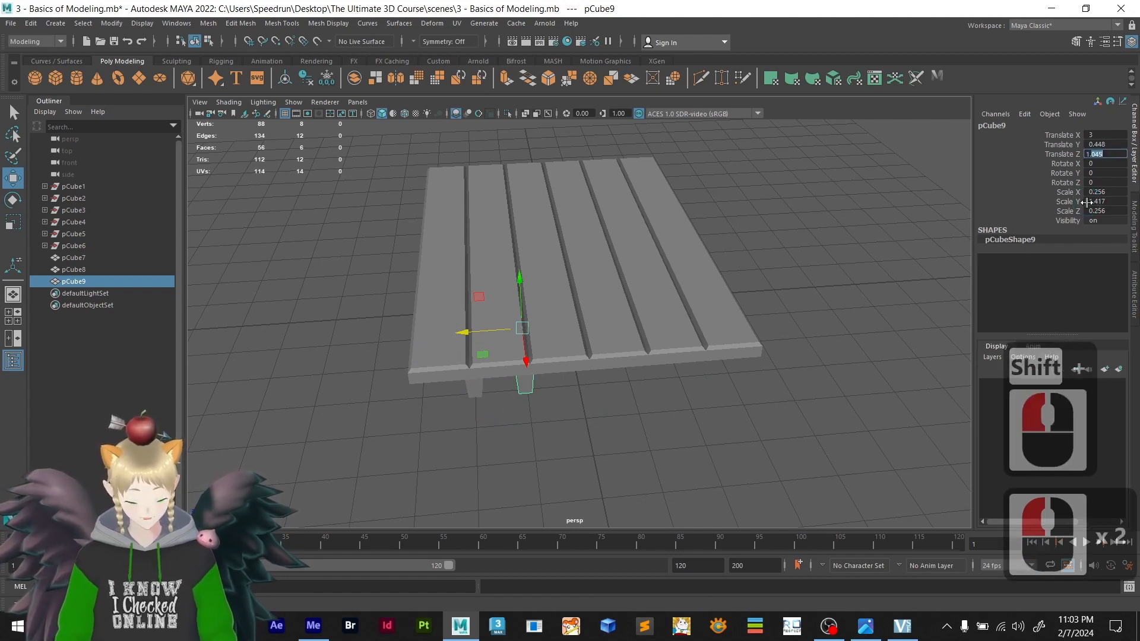
key("BackSpace")
key("BackSpace")
key("BackSpace")
type("-2")
key("Return")
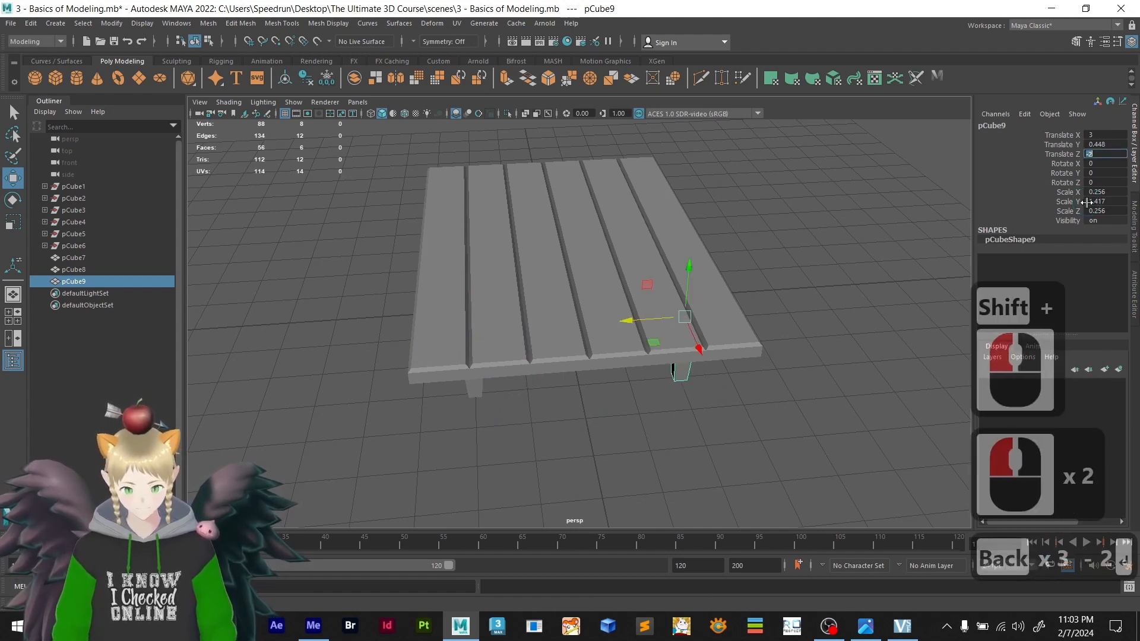
- Select both legs and duplicate them along X toward the other end of the table, to about Translate X 1.251
left_click_drag(778, 382, 883, 387, "alt")
left_click_drag(623, 287, 717, 341, "alt")
left_click(698, 329, "shift")
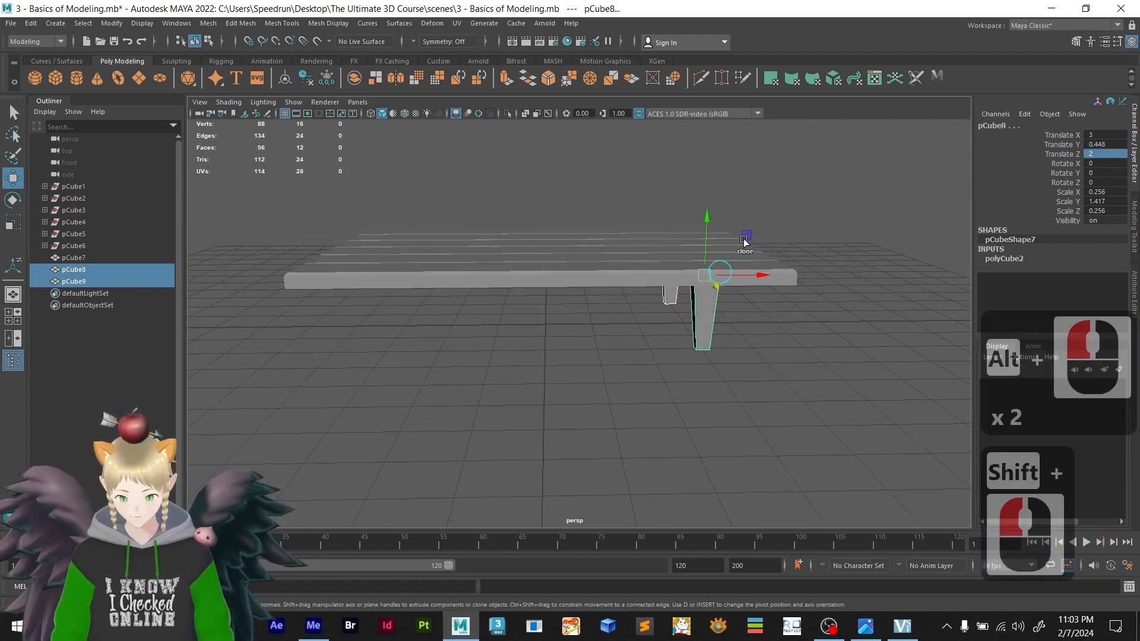
left_click_drag(757, 275, 661, 285, "shift")
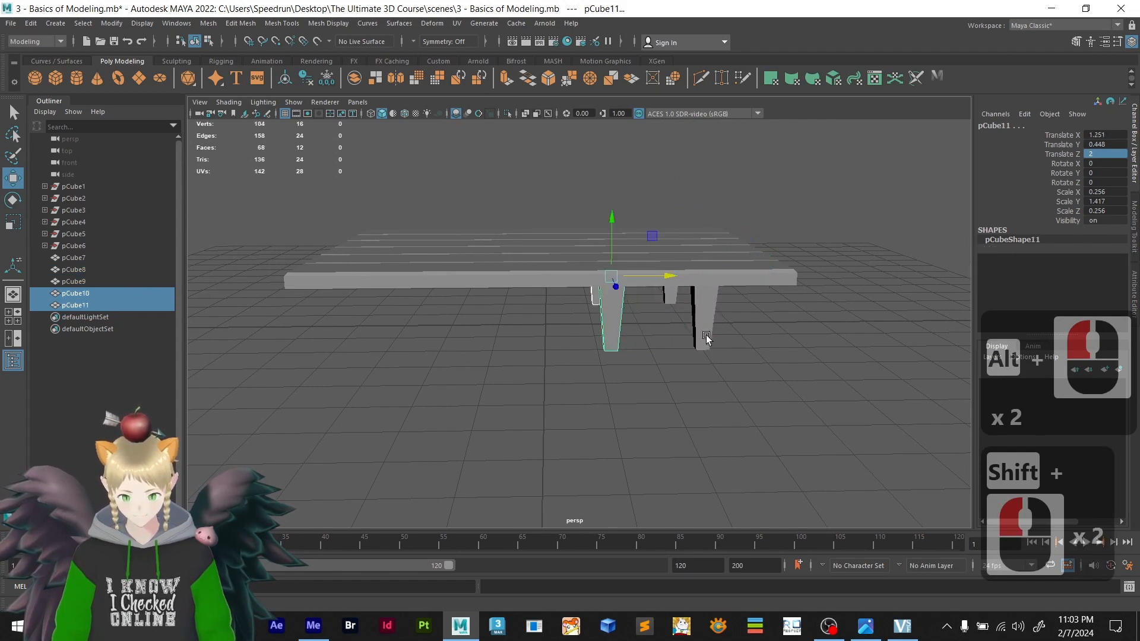
- Check the original leg's X position, then set Translate X of the two duplicated legs to -3
left_click(719, 358)
left_click(702, 338)
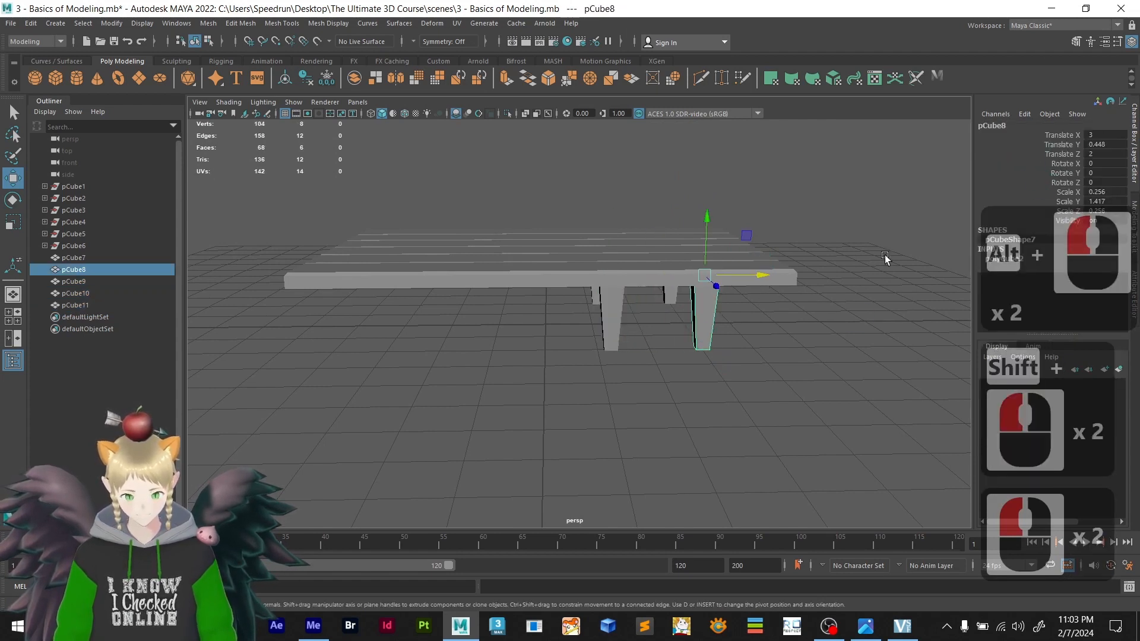
left_click_drag(623, 391, 583, 323)
left_click_drag(580, 305, 579, 305)
left_click(1094, 135)
left_click(1094, 135)
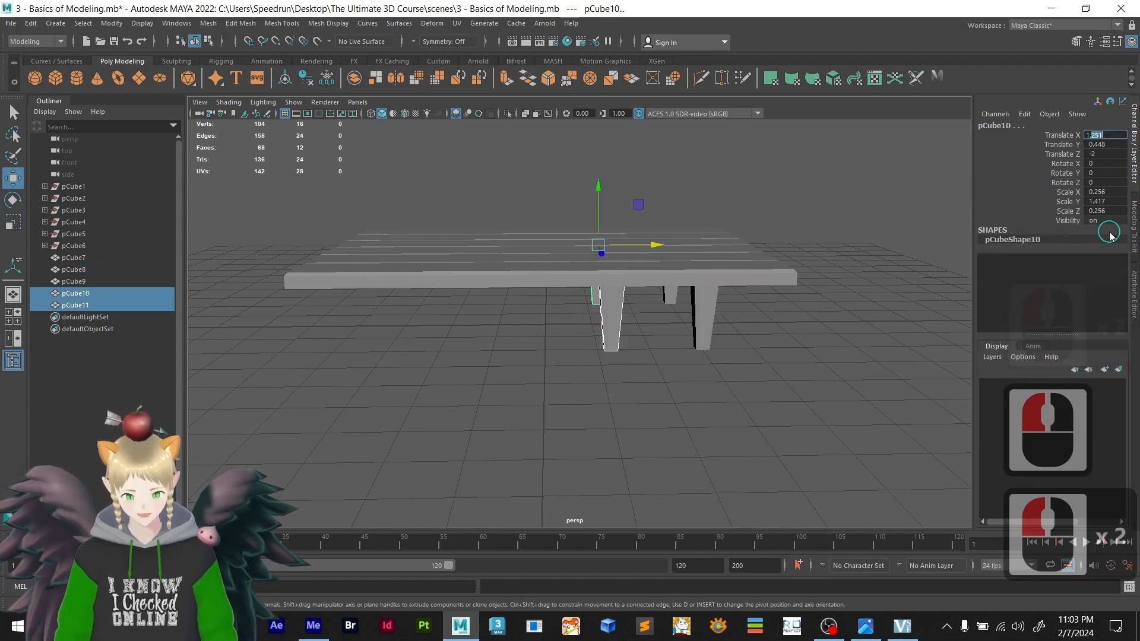
key("BackSpace")
key("BackSpace")
key("BackSpace")
type("-3")
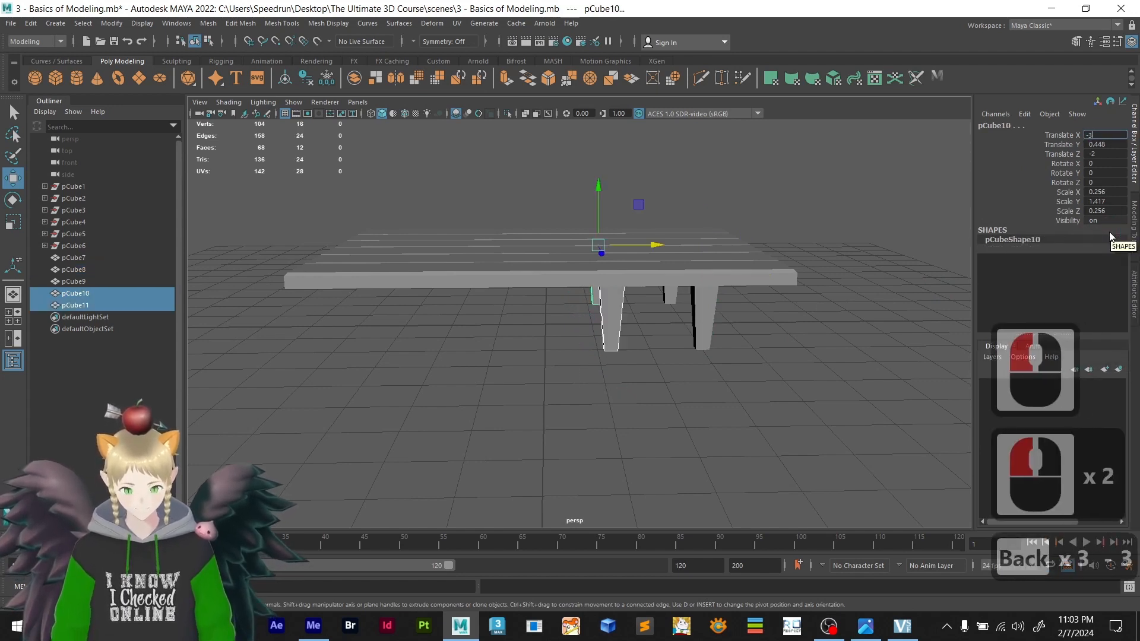
key("Return")
- Select all four table legs and isolate them in the viewport
left_click_drag(570, 359, 639, 371, "alt")
left_click(550, 370)
left_click(661, 337)
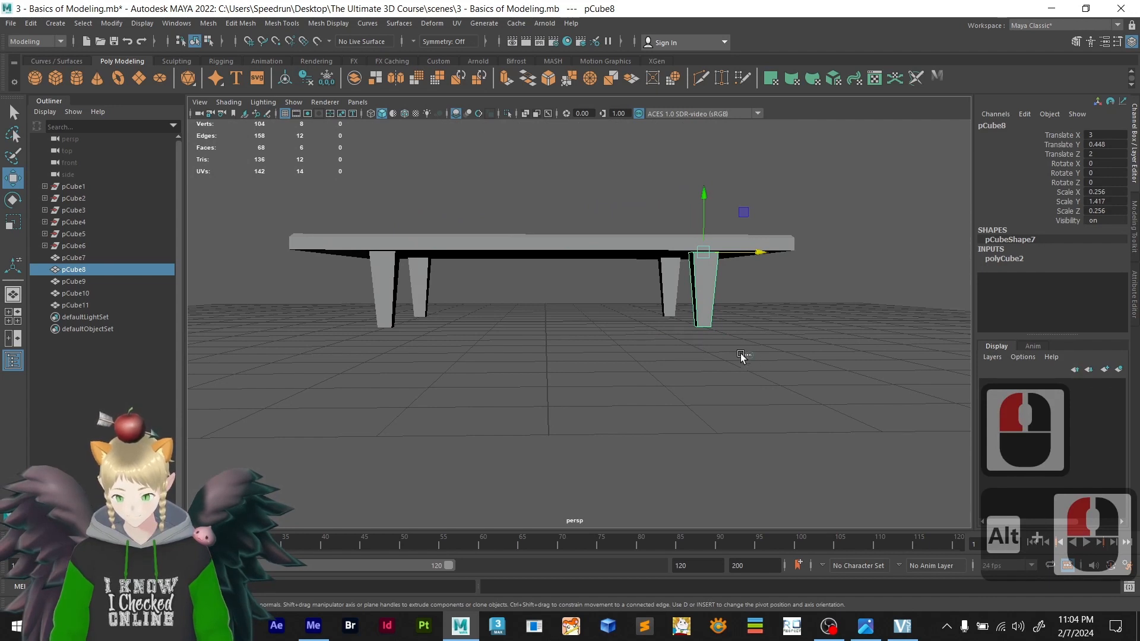
left_click_drag(742, 356, 247, 305)
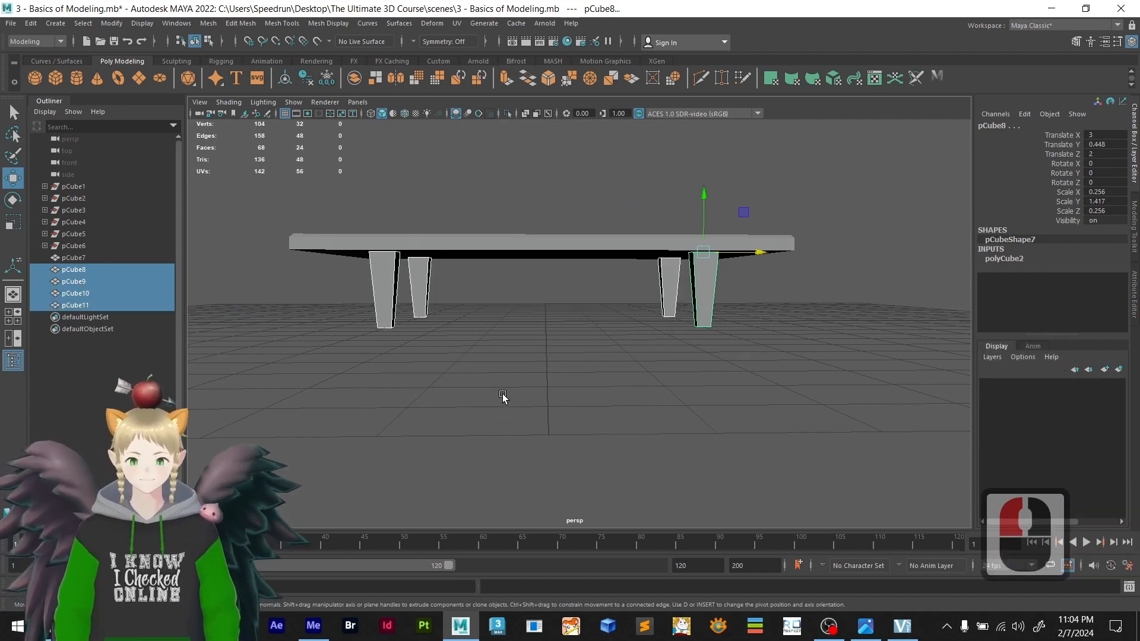
key("ctrl+1")
left_click_drag(504, 394, 588, 337, "alt")
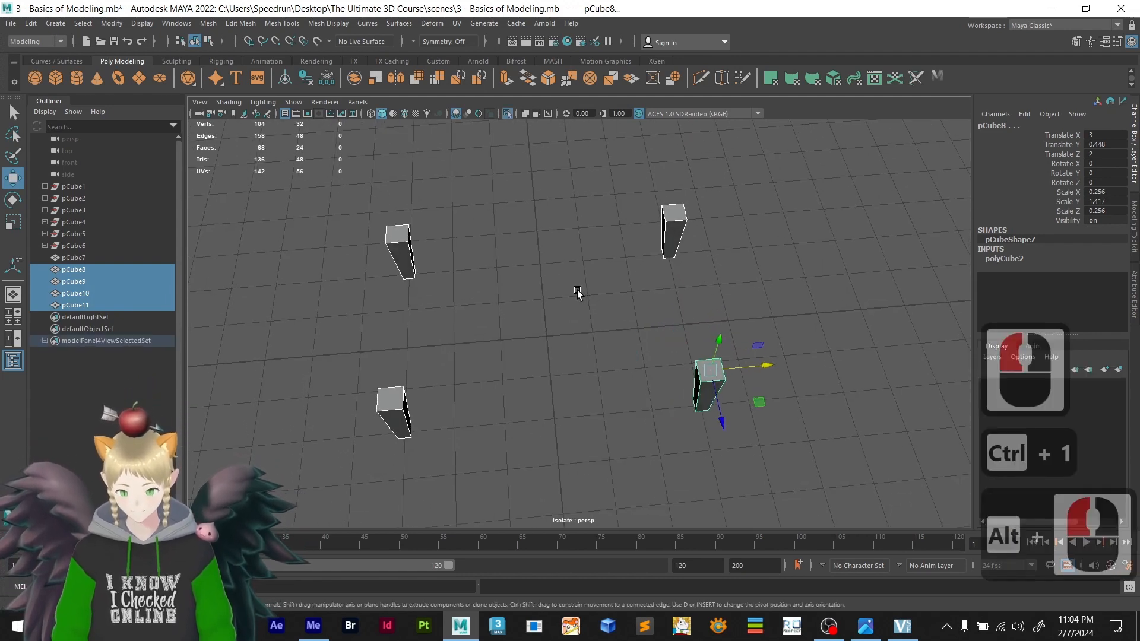
- Delete the top faces of all four legs
right_click_drag(578, 290, 578, 314)
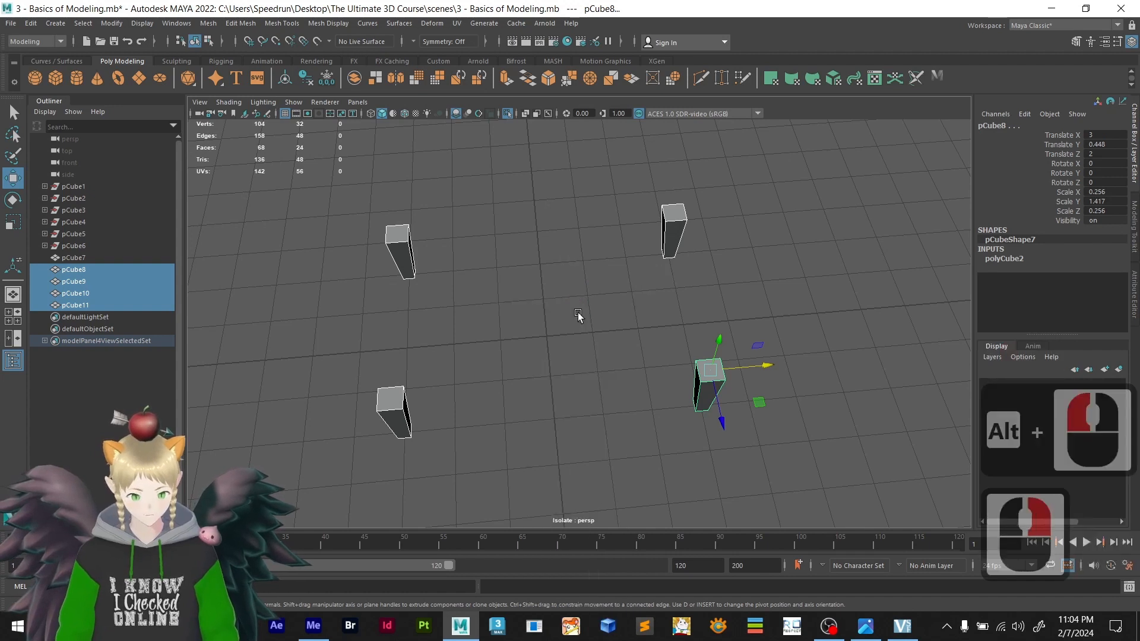
left_click(712, 364)
left_click(714, 372)
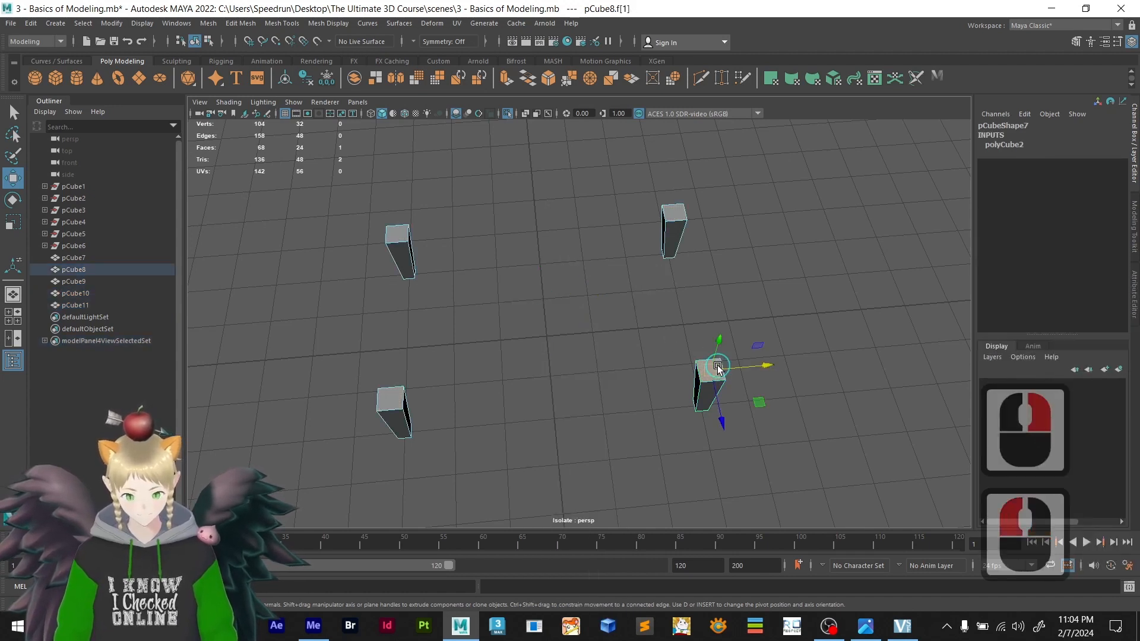
left_click(673, 212, "shift")
left_click(397, 233, "shift")
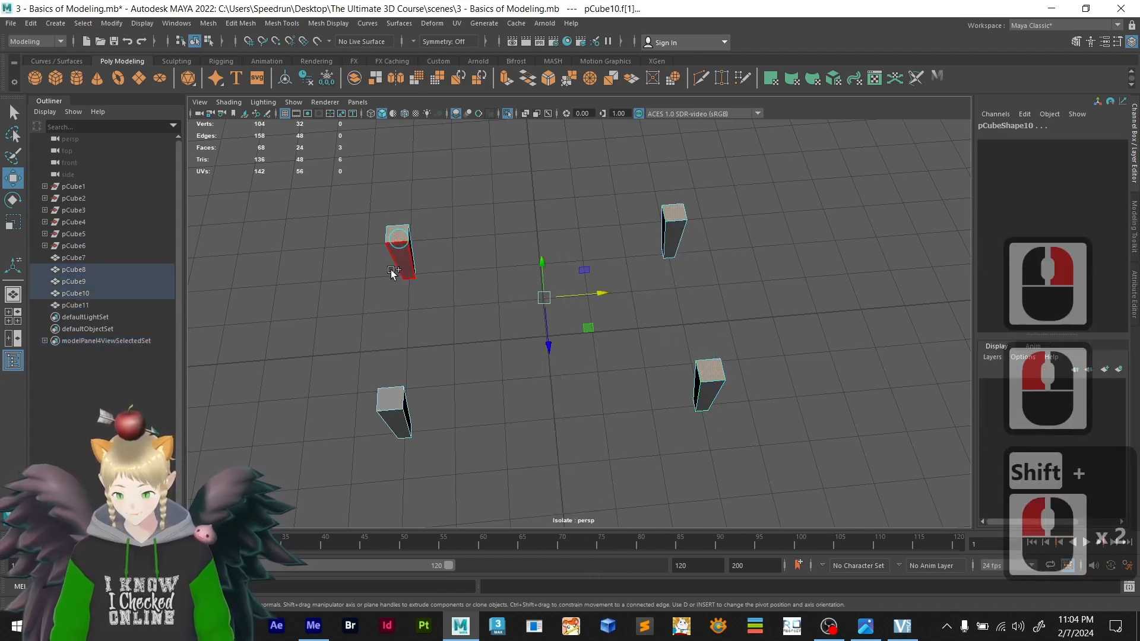
left_click(398, 398, "shift")
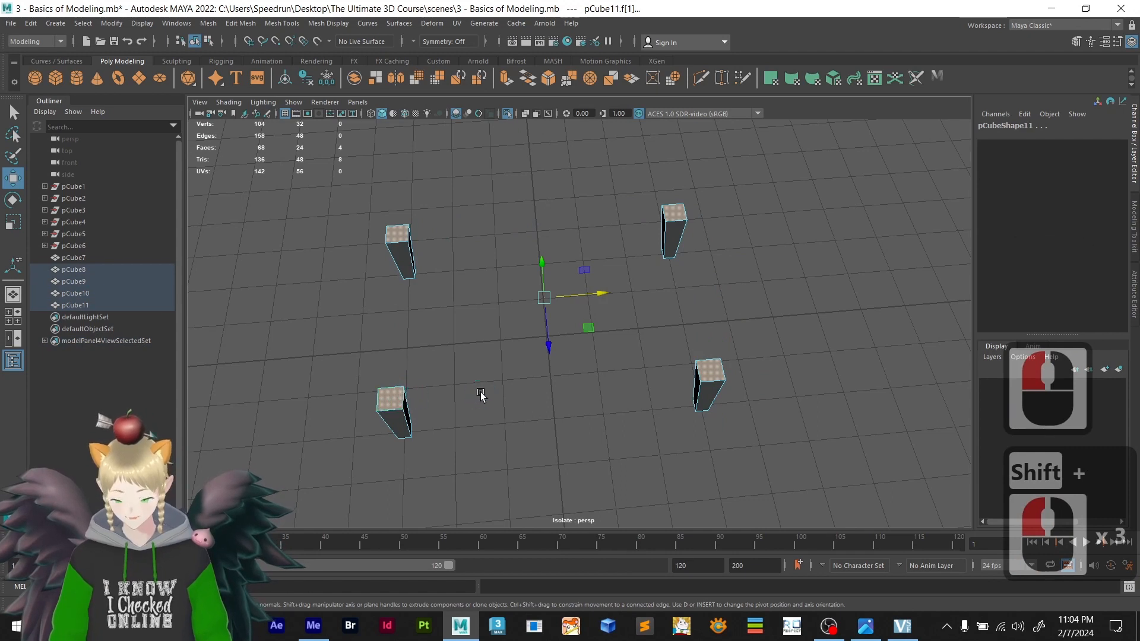
key("Delete")
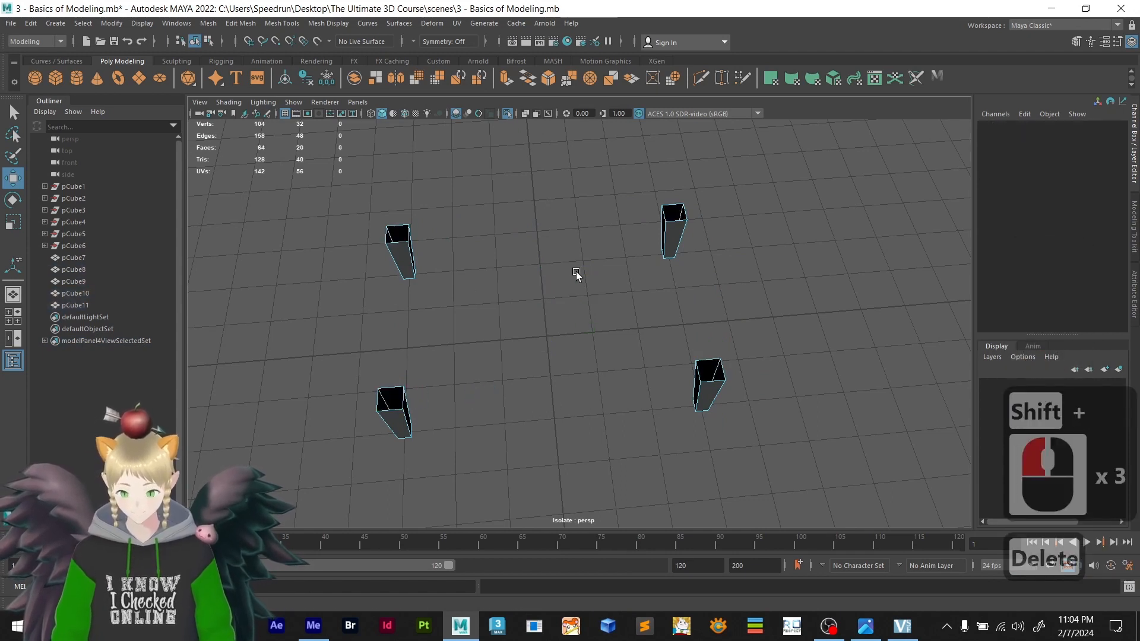
- Select the four vertical edges of the original leg and start the Connect tool on them
right_click_drag(576, 272, 572, 247)
left_click_drag(625, 269, 570, 279, "alt")
left_click_drag(615, 340, 613, 341)
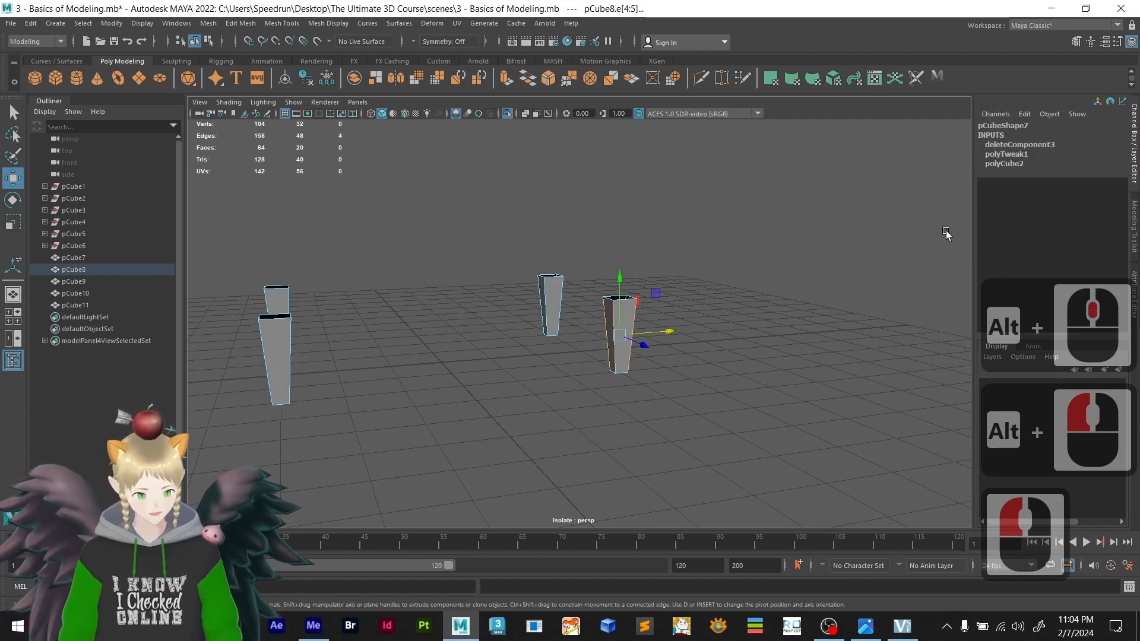
left_click(1135, 232)
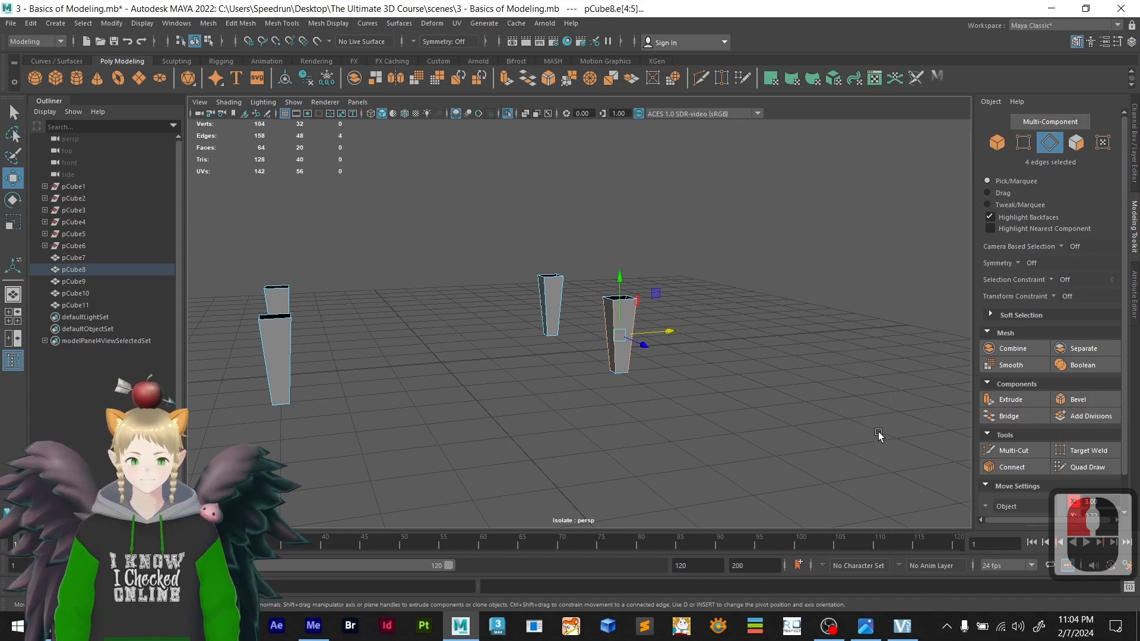
left_click(996, 468)
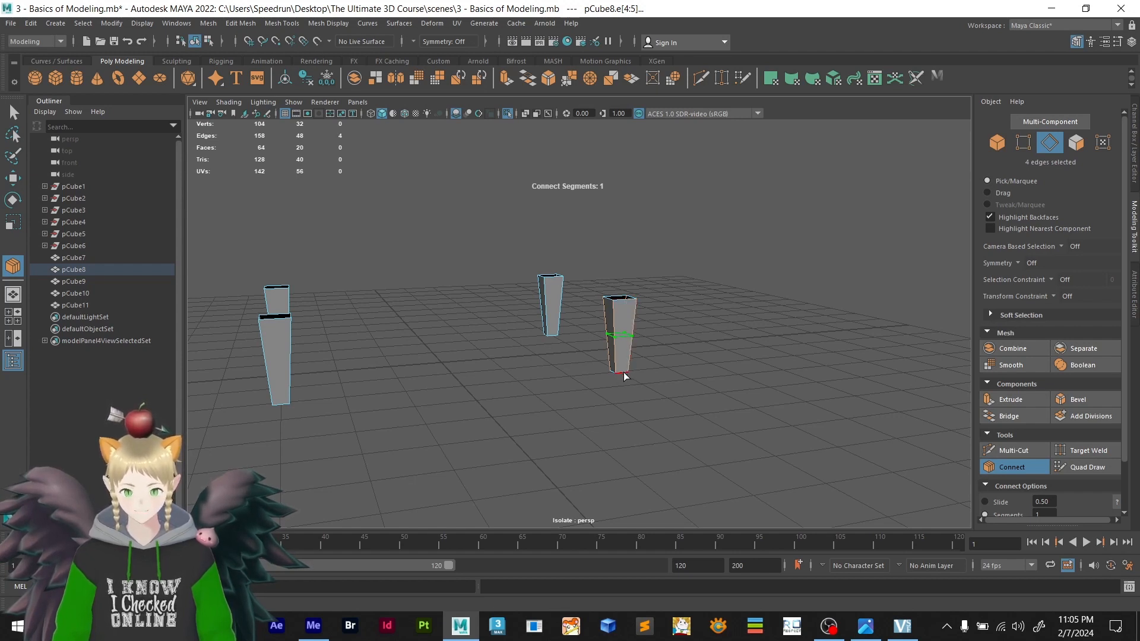
- Preview a connection between the top and bottom edges of one leg face, and reselect the leg's four vertical edges
left_click(622, 306)
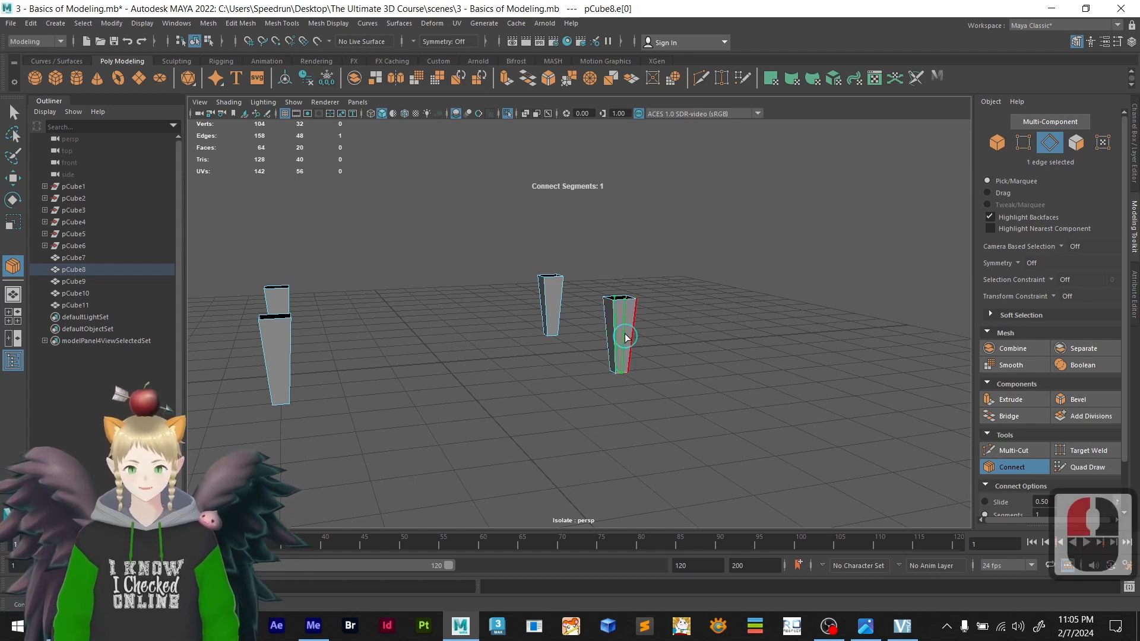
left_click(622, 304, "shift")
scroll(663, 320, "up", 3)
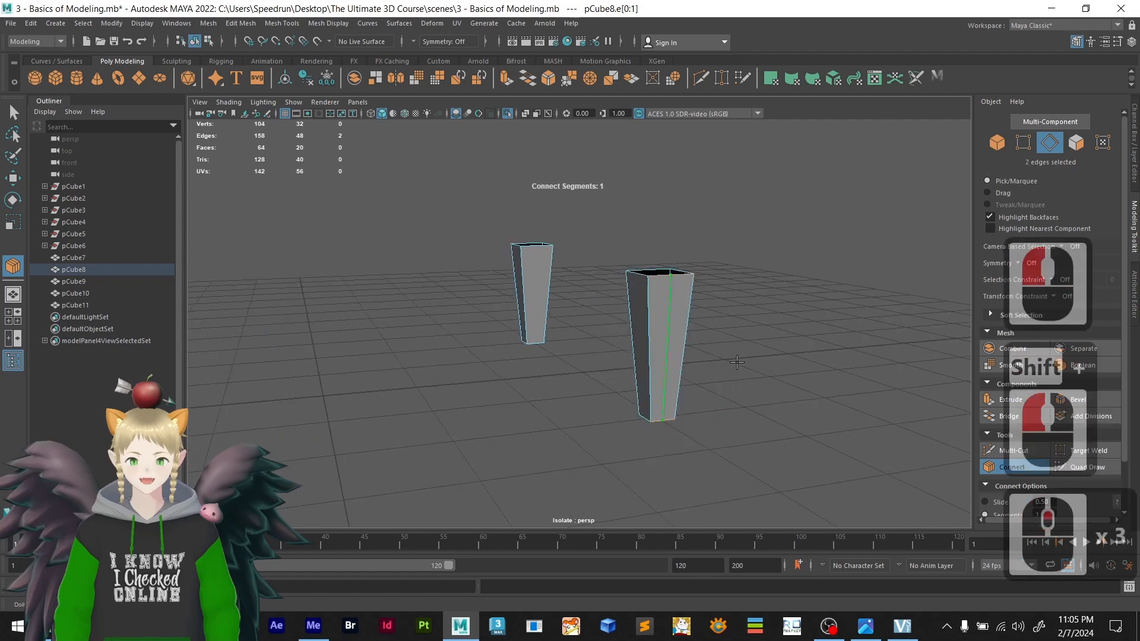
left_click_drag(606, 345, 708, 363)
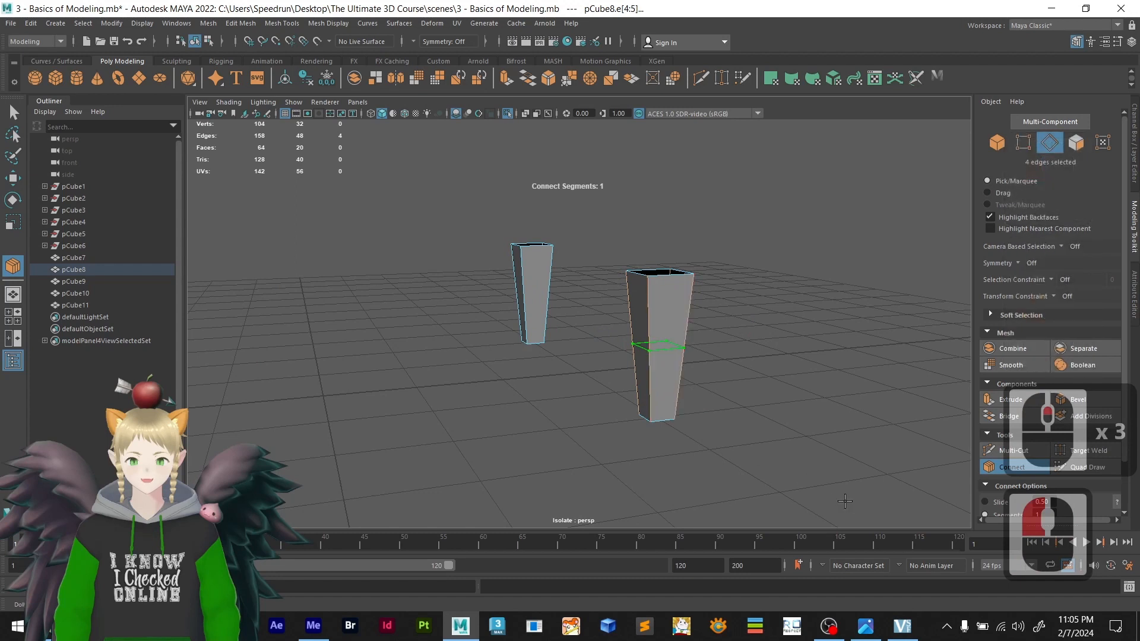
- Set the Connect slide to 0.2 and apply the connecting edge loop near the foot of the selected leg
left_click_drag(1125, 402, 1125, 471)
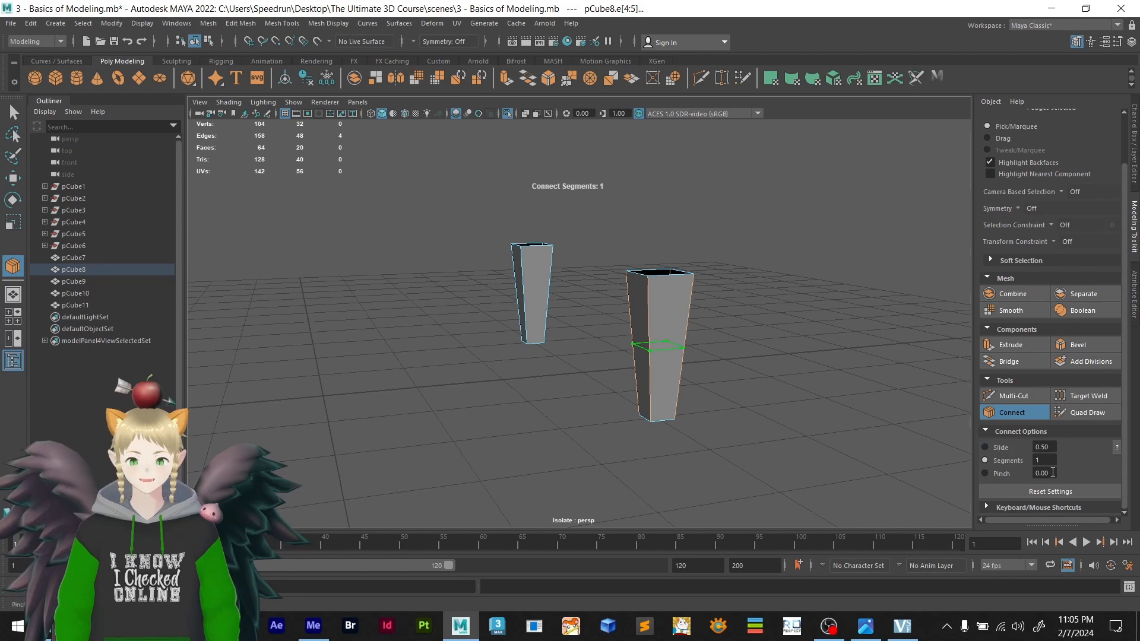
left_click(1051, 447)
left_click(1054, 492)
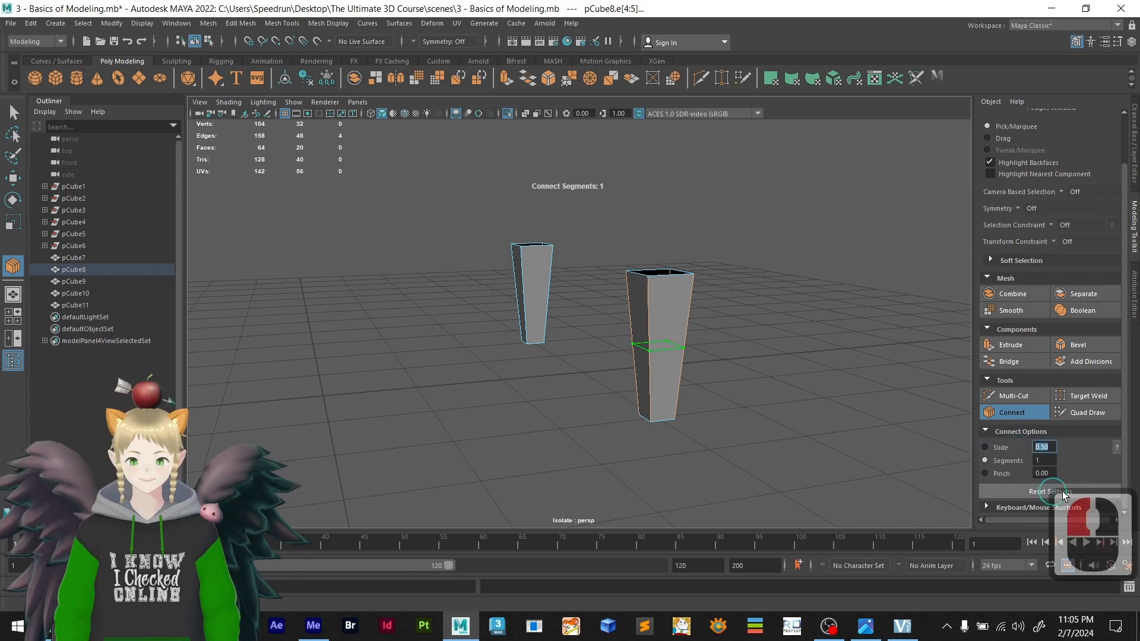
type(".4")
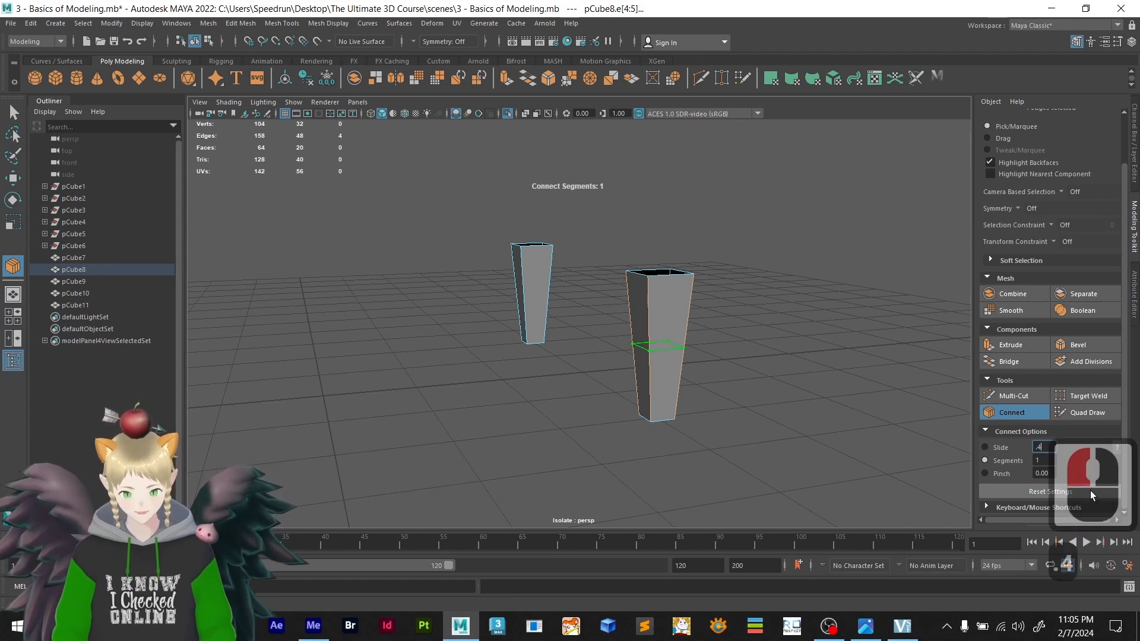
key("Return")
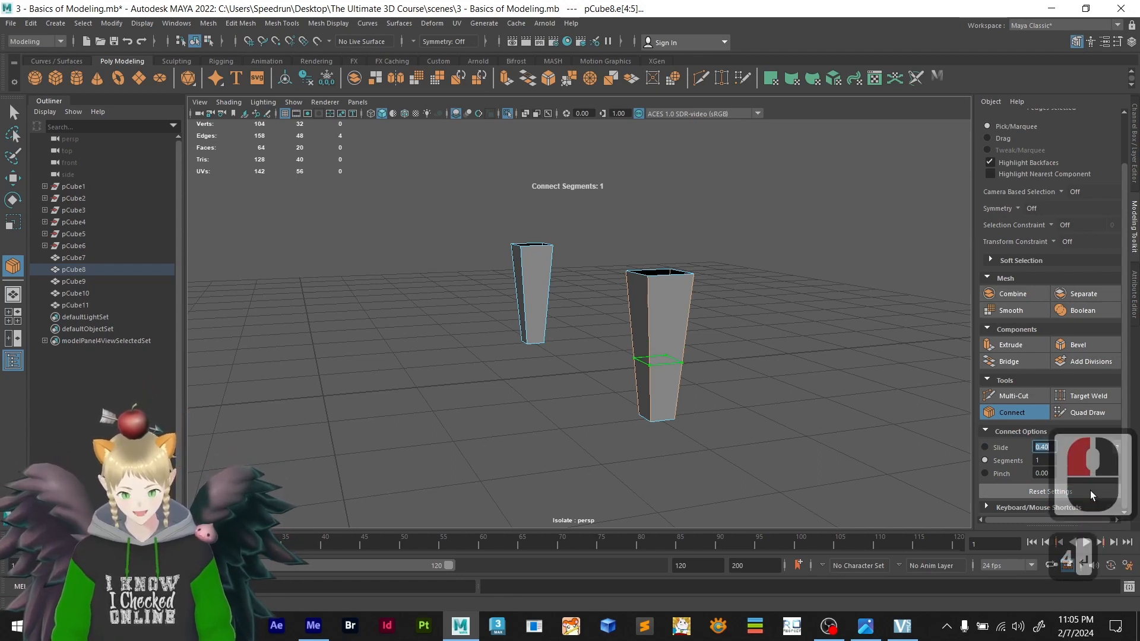
type(".2")
key("Return")
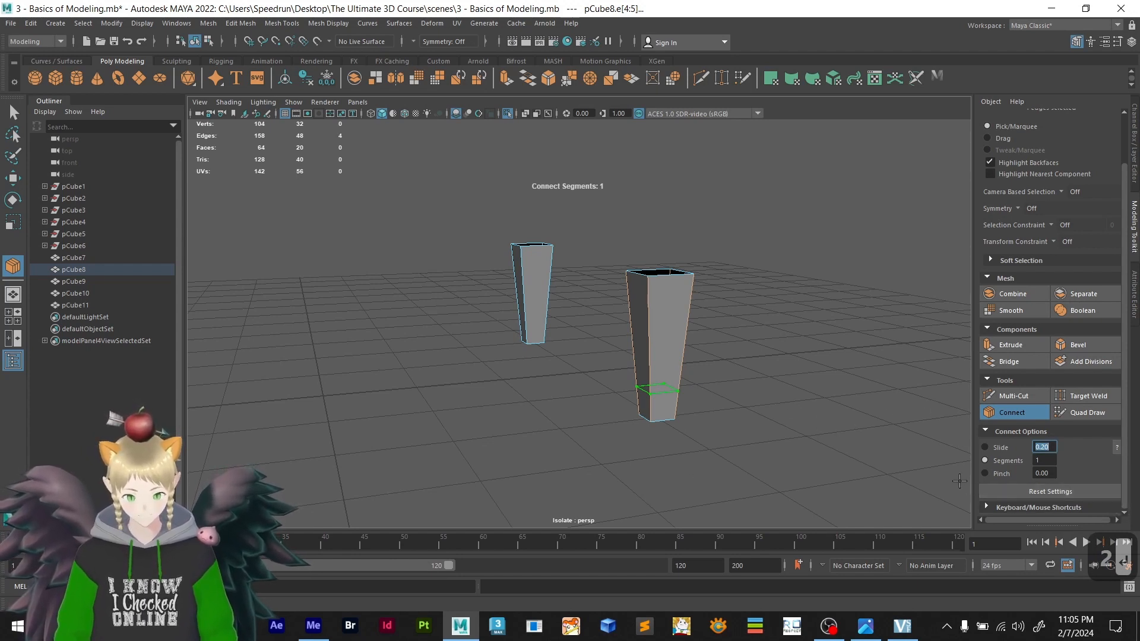
left_click(991, 416)
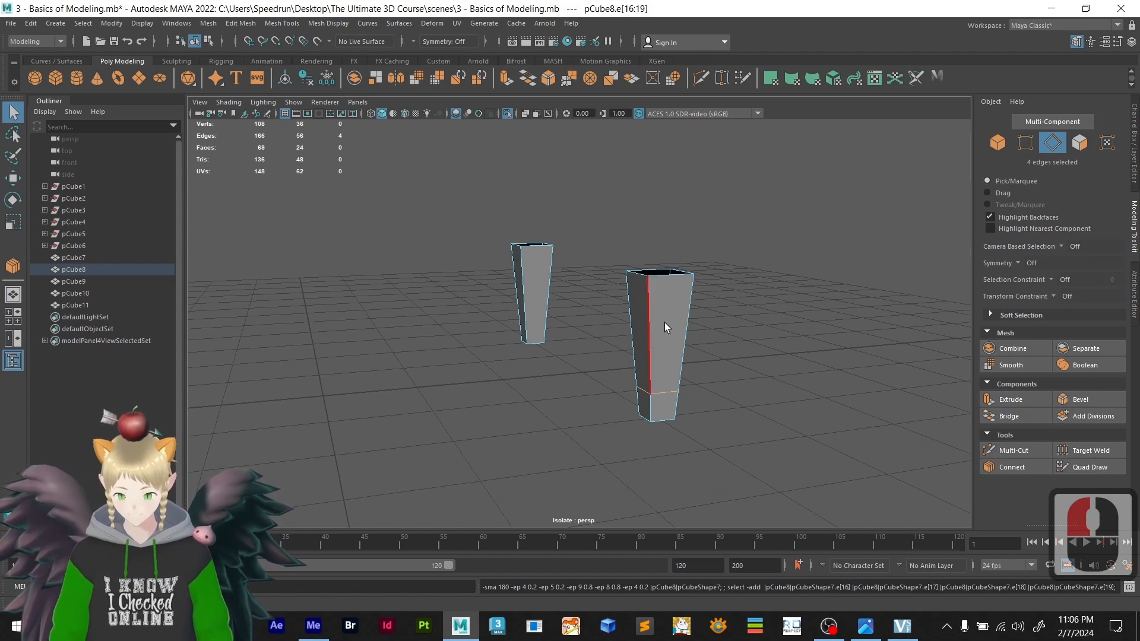
- Connect the four vertical edges of the neighbouring leg behind it with the same 0.2 slide
left_click(465, 287)
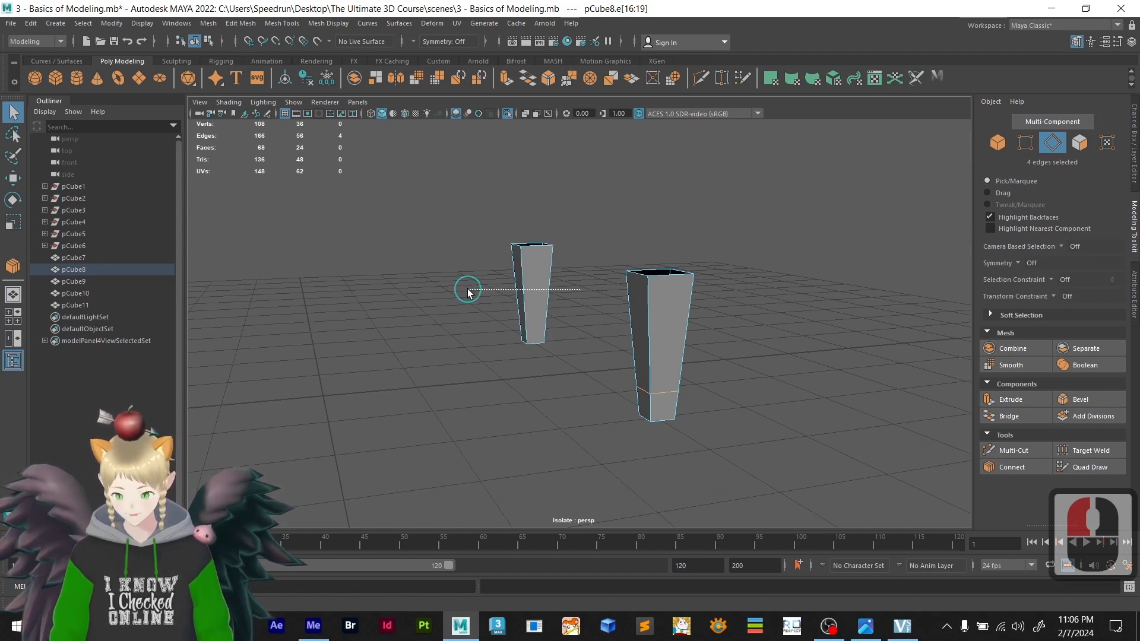
left_click(1003, 469)
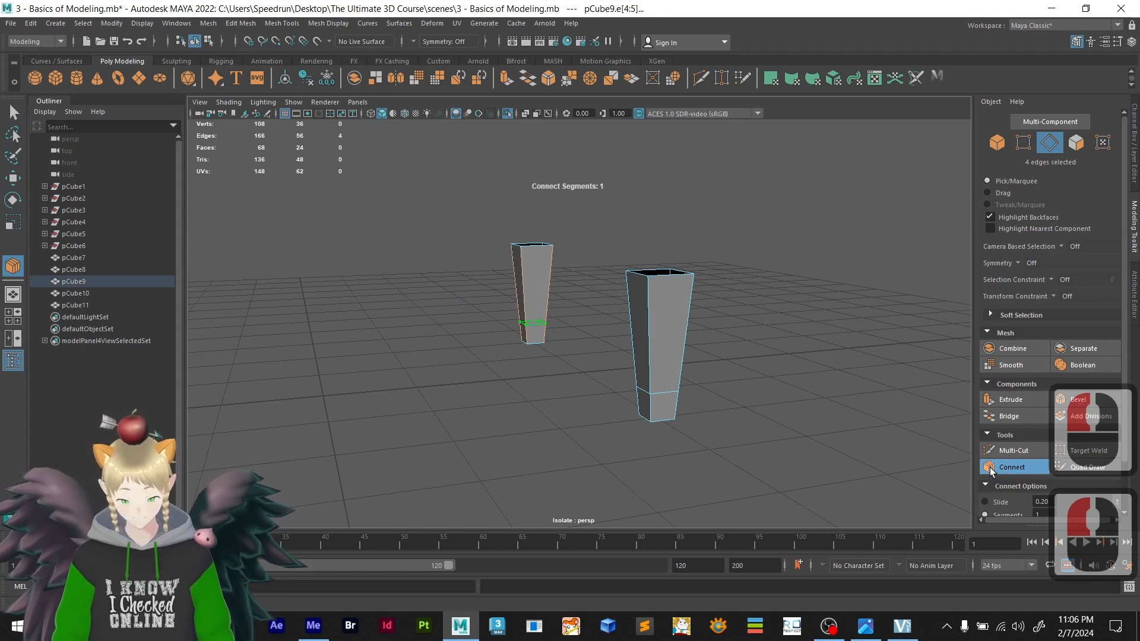
left_click(990, 469)
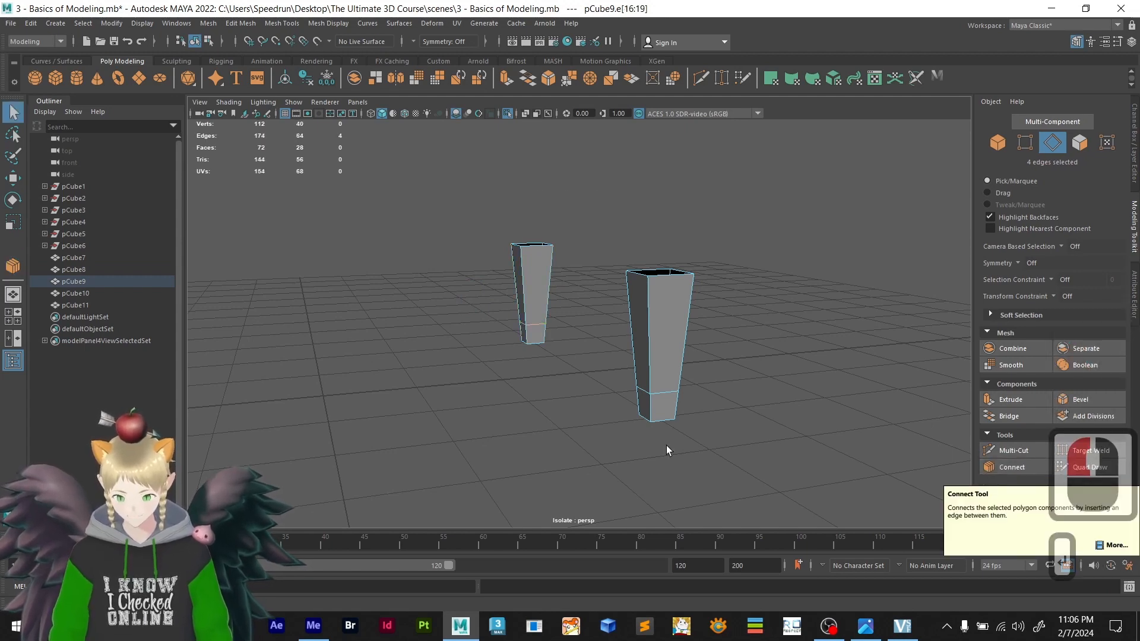
- Select the vertical edges of the nearest leg without a loop and try to repeat the last Connect on them
scroll(494, 344, "down", 4)
middle_click_drag(494, 348, 603, 401, "alt")
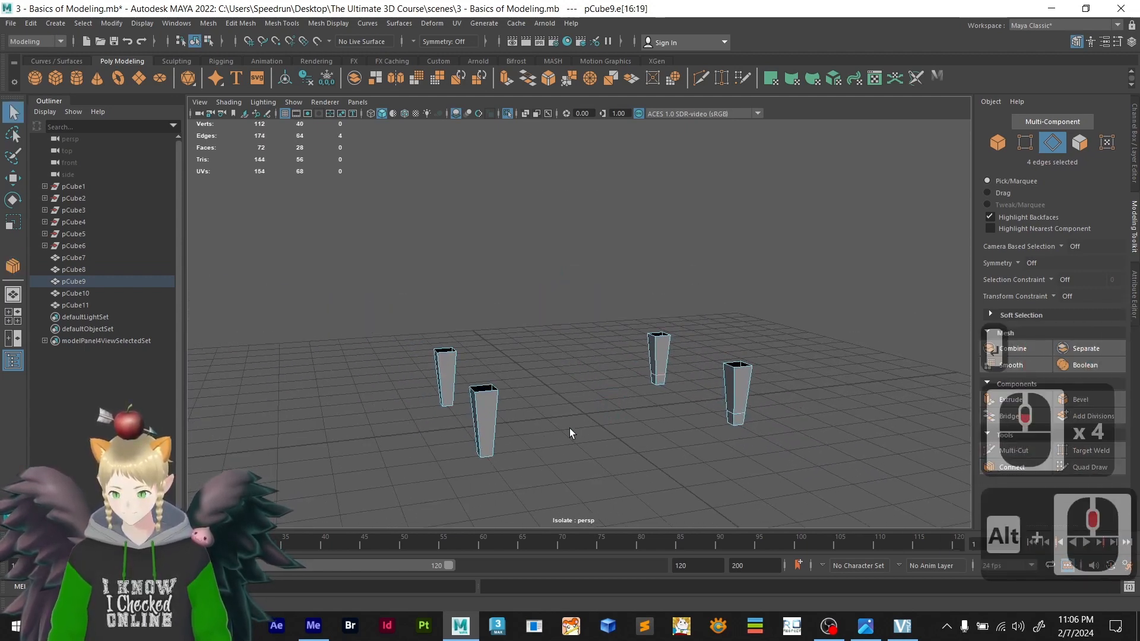
scroll(576, 419, "up", 3)
scroll(585, 395, "down", 2)
left_click_drag(588, 382, 626, 387, "alt")
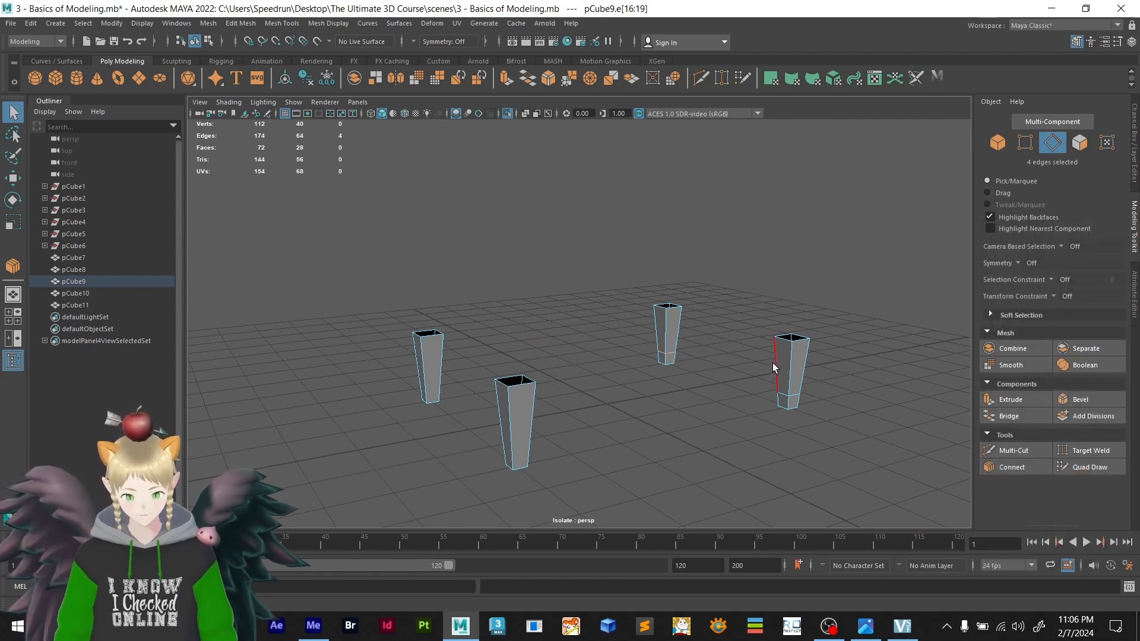
double_click(525, 430)
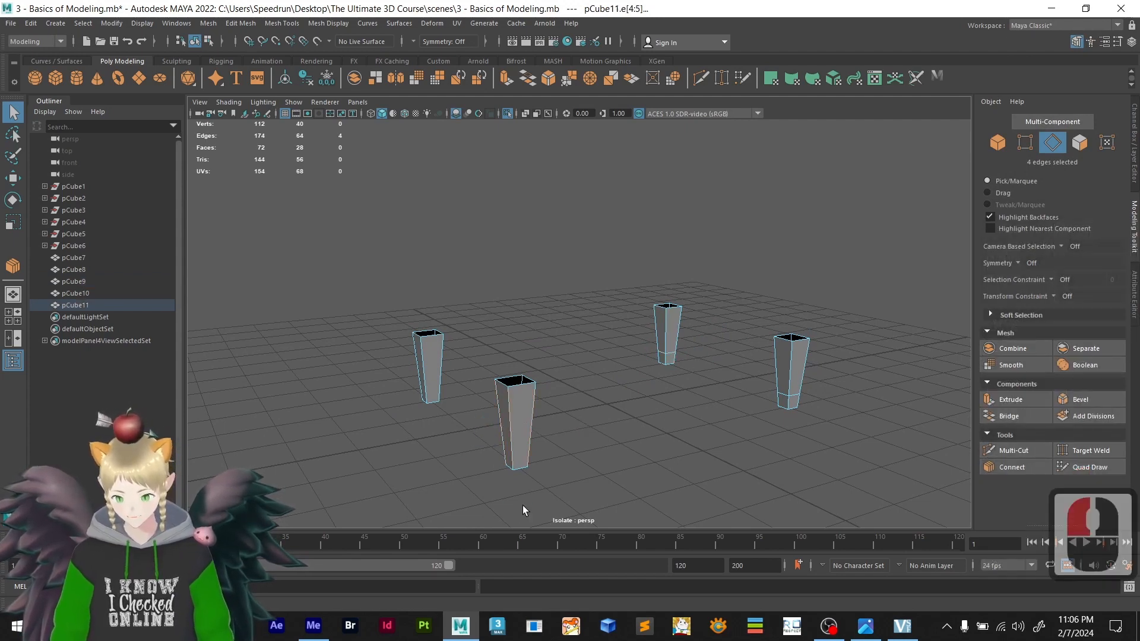
key("g")
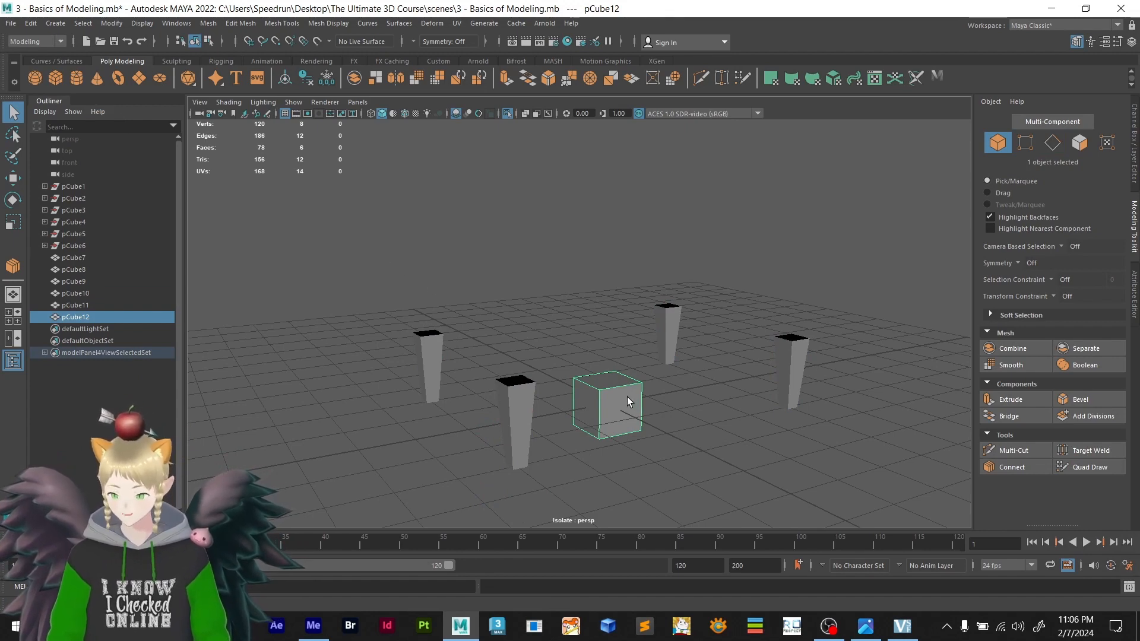
key("ctrl+z")
- Select the nearest leg's four vertical edges and connect them with an edge loop at slide 0.20
left_click(513, 417)
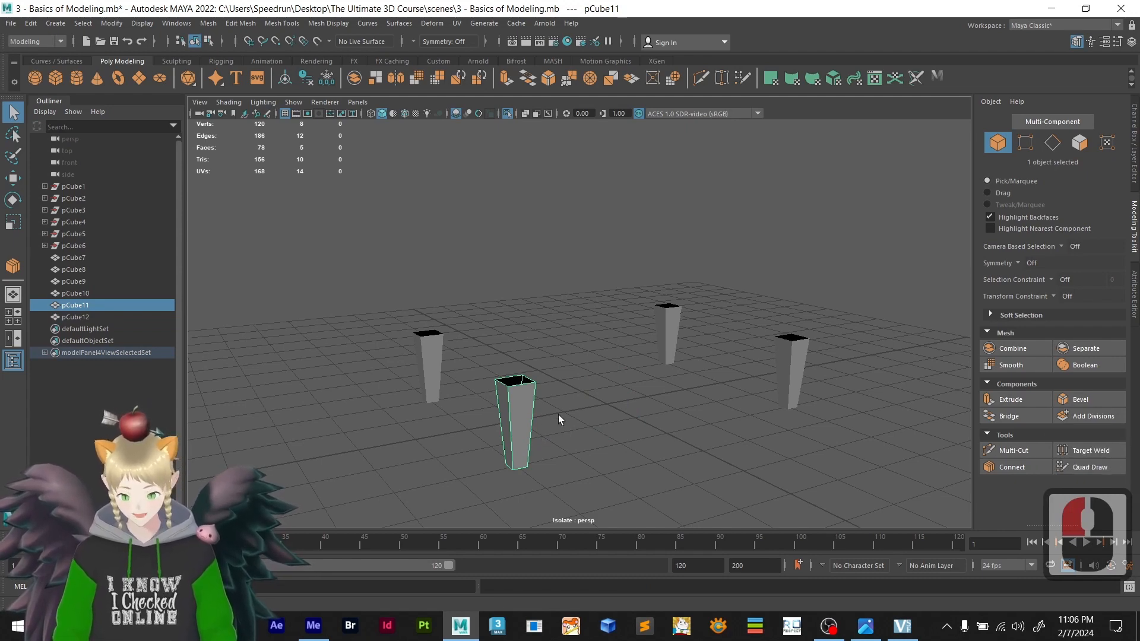
mouse_move(573, 425)
left_mouse_down("alt")
mouse_move(576, 401)
mouse_move(557, 422)
left_mouse_up("alt")
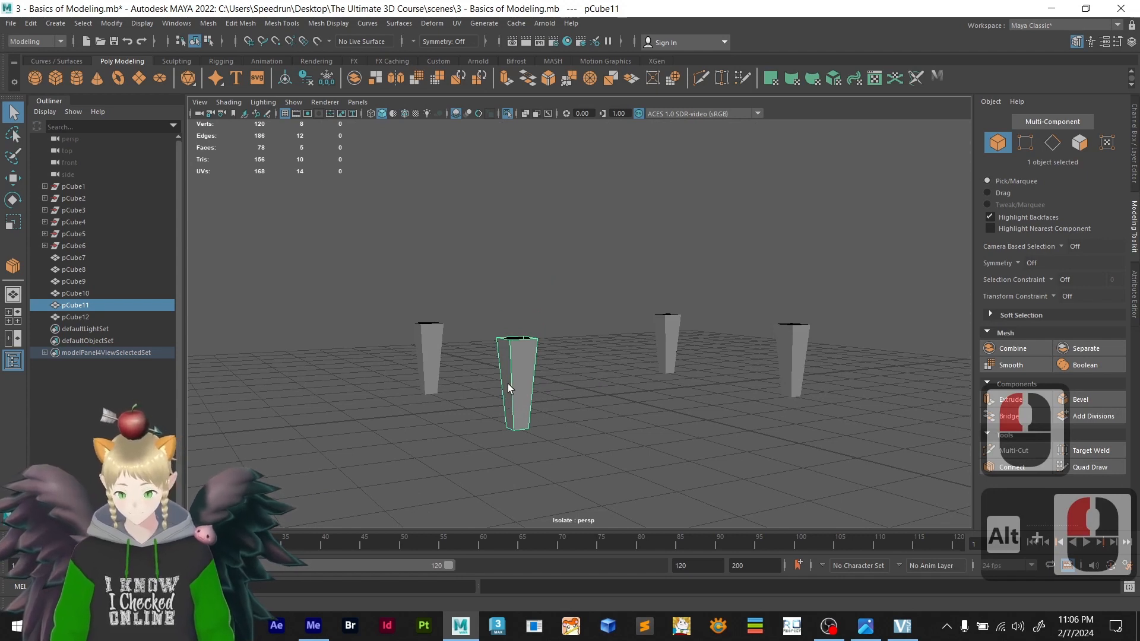
right_click_drag(513, 383, 519, 270)
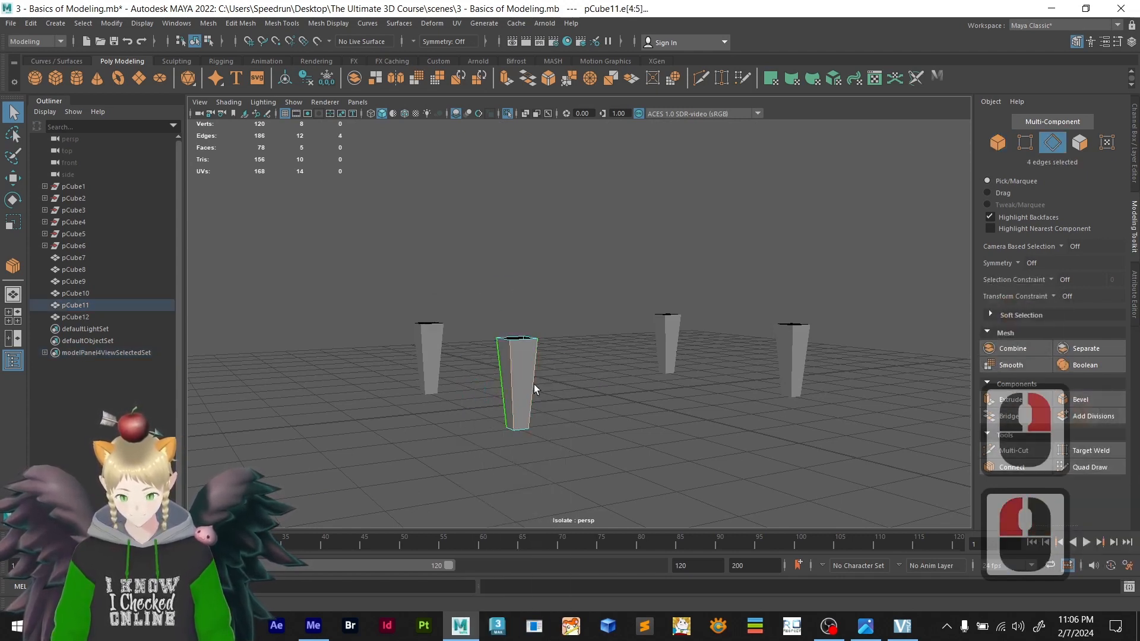
double_click(504, 339)
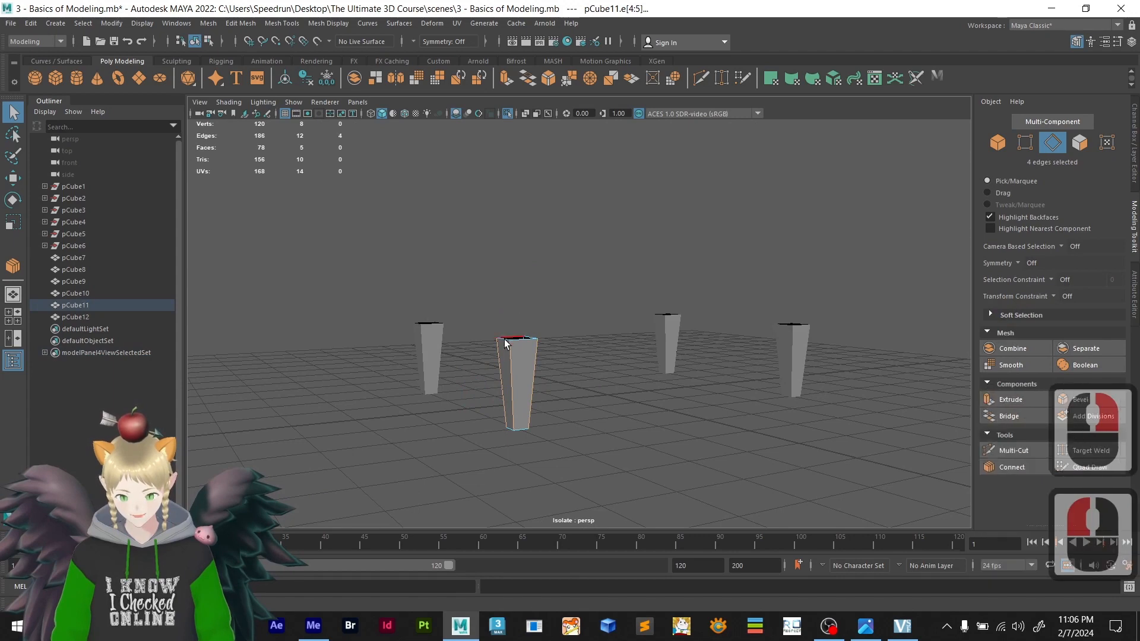
left_click(1005, 469)
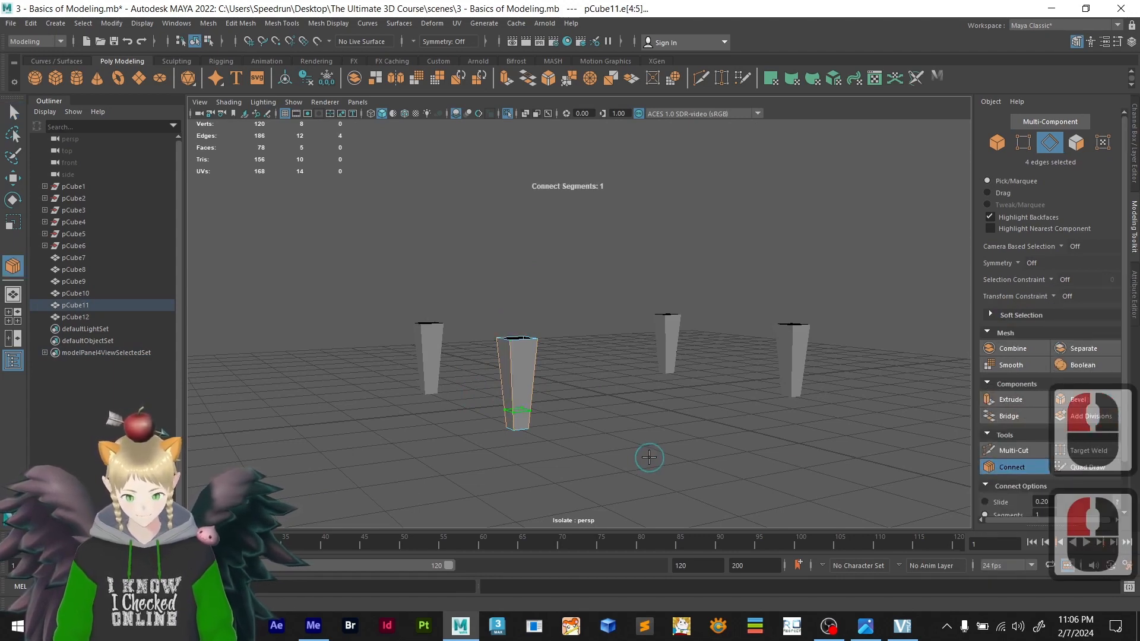
left_click(393, 364)
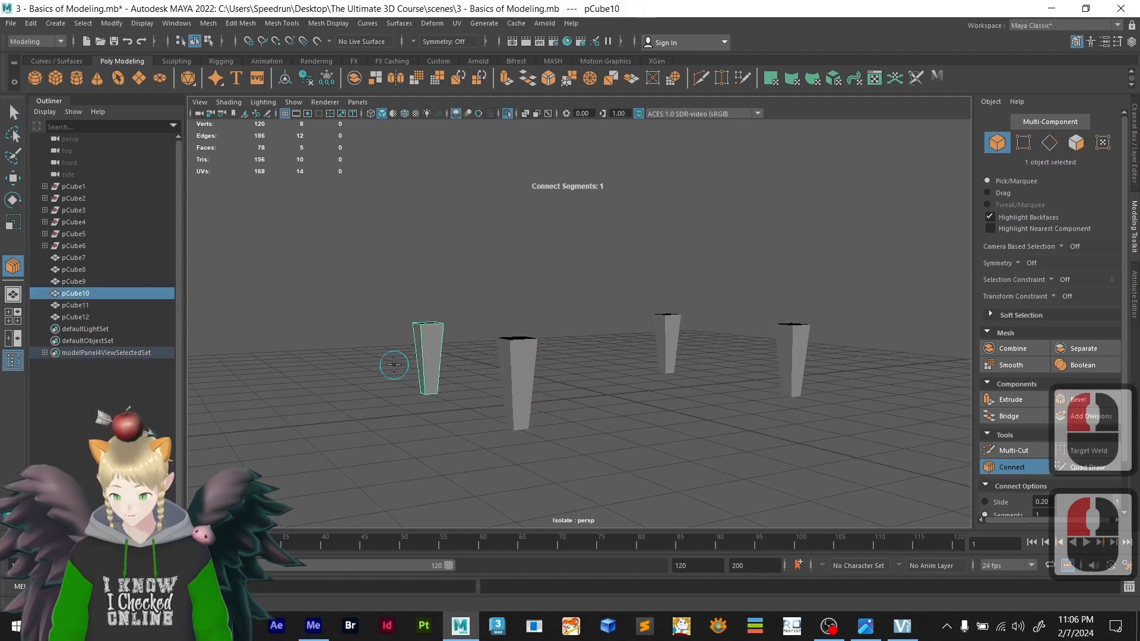
left_click(533, 379)
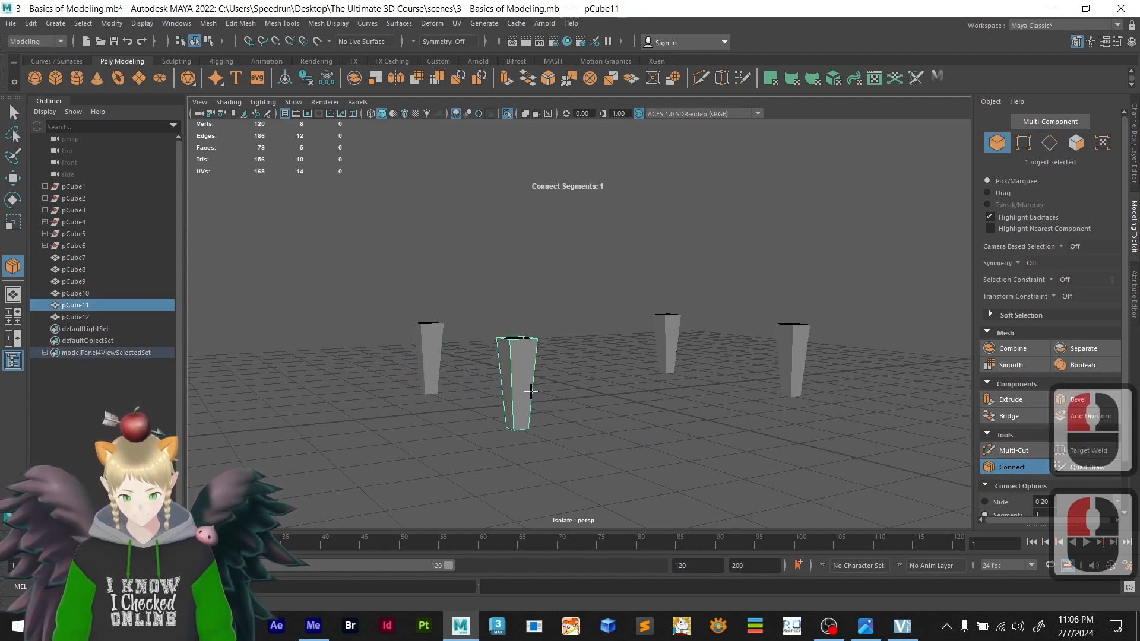
right_click_drag(521, 302, 534, 271)
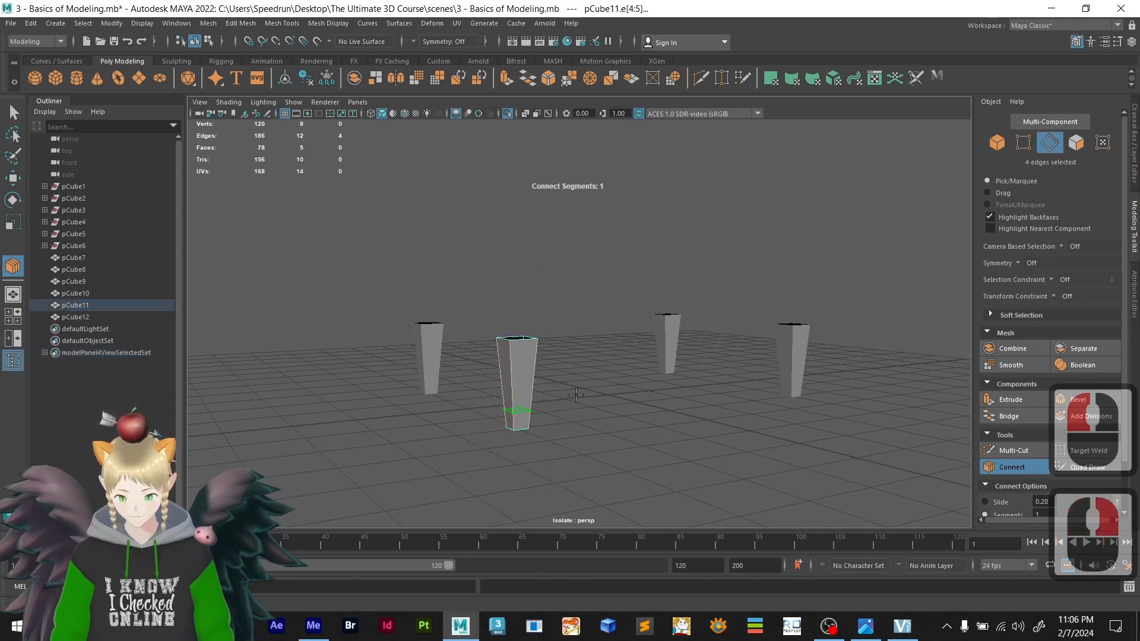
left_click(1016, 468)
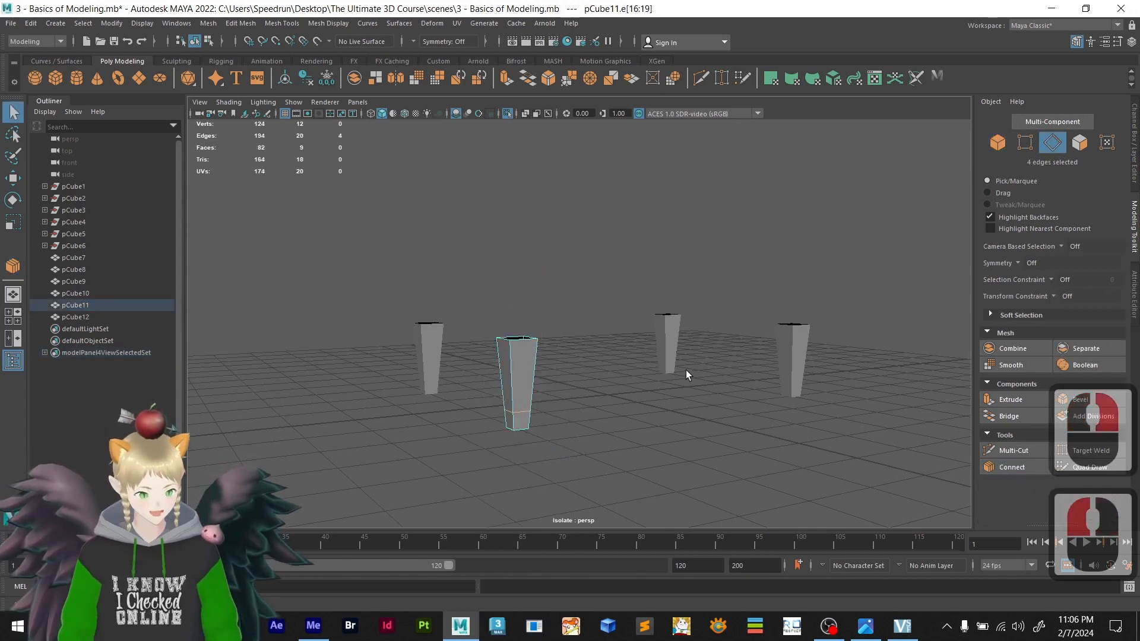
- Select the vertical edges of the last leg without a loop and connect them at slide 0.20
left_click(668, 355)
left_click(524, 387)
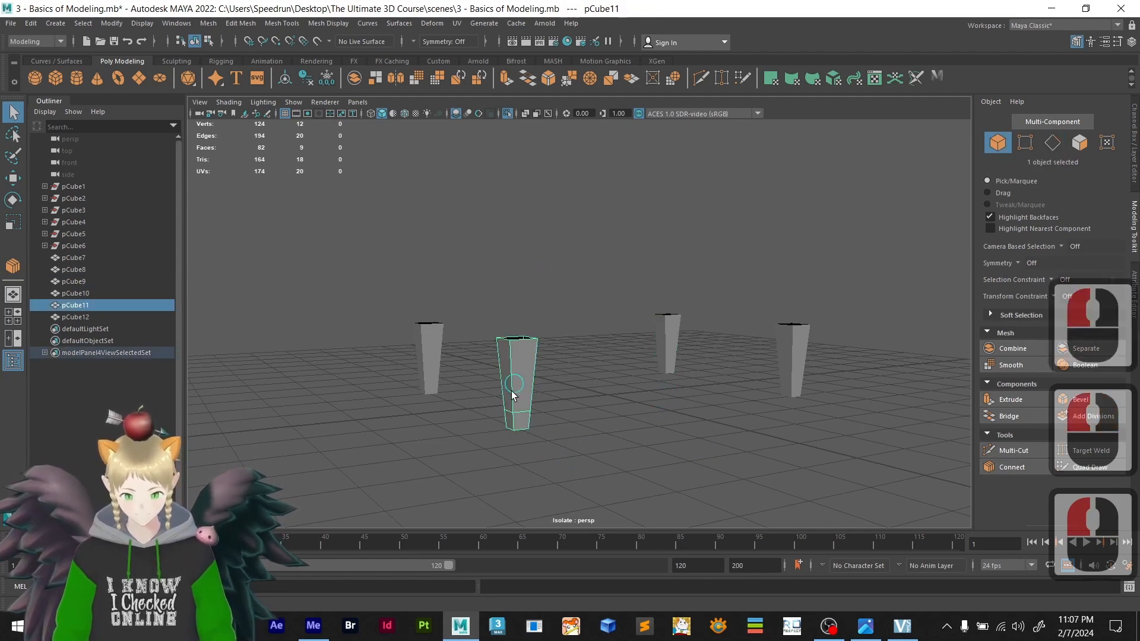
left_click_drag(540, 409, 470, 402, "alt")
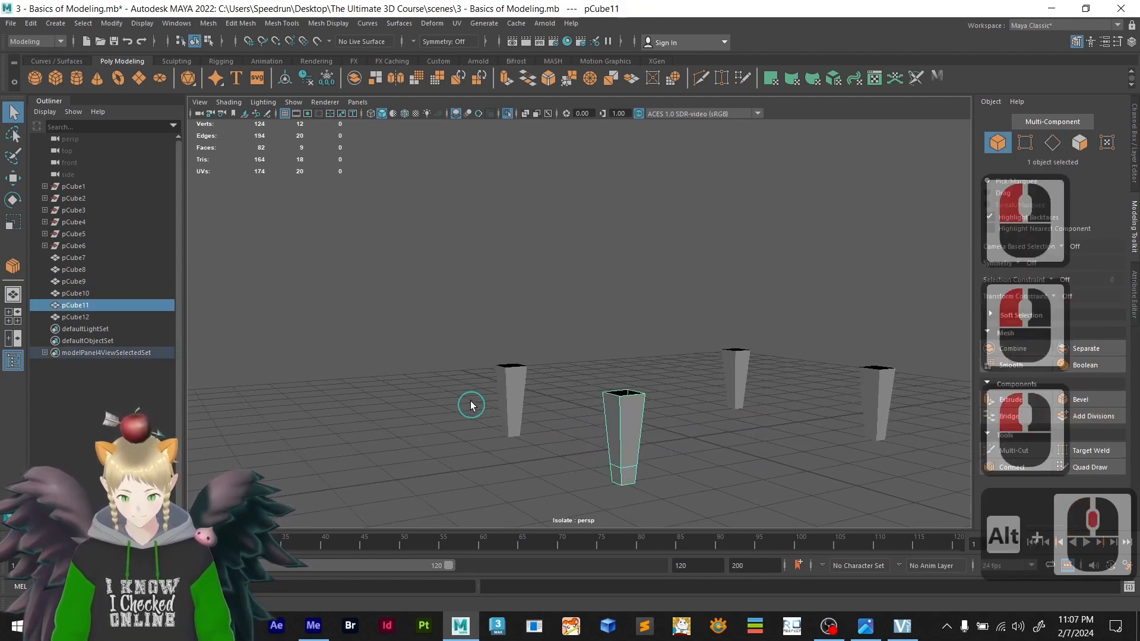
left_click(514, 412)
right_click_drag(506, 300, 504, 277)
left_click_drag(589, 409, 469, 409)
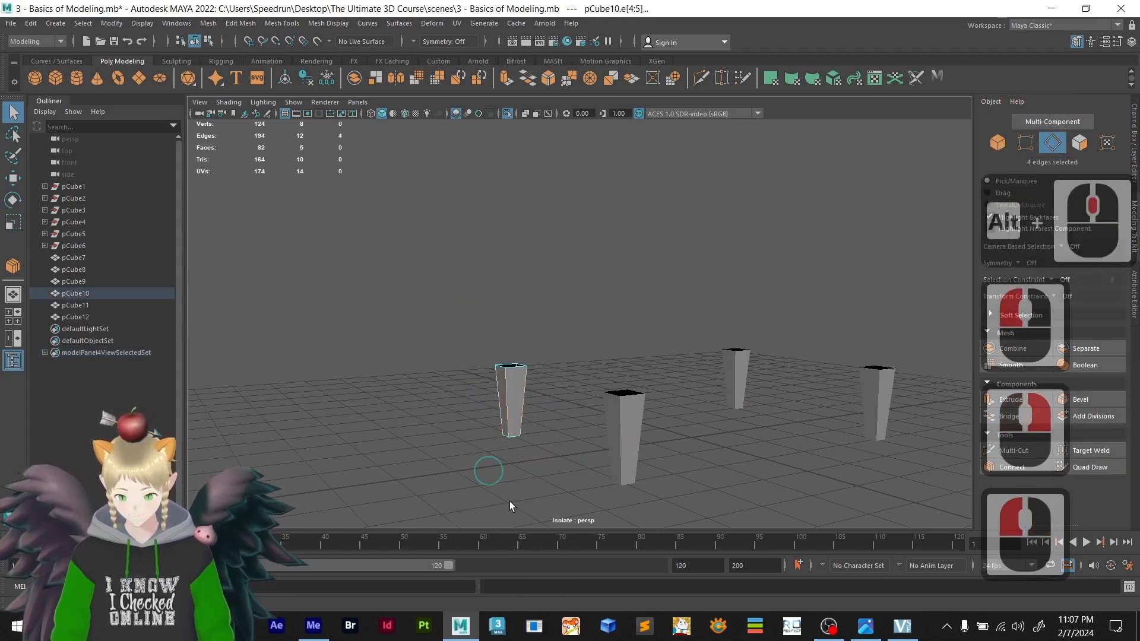
left_click(1009, 467)
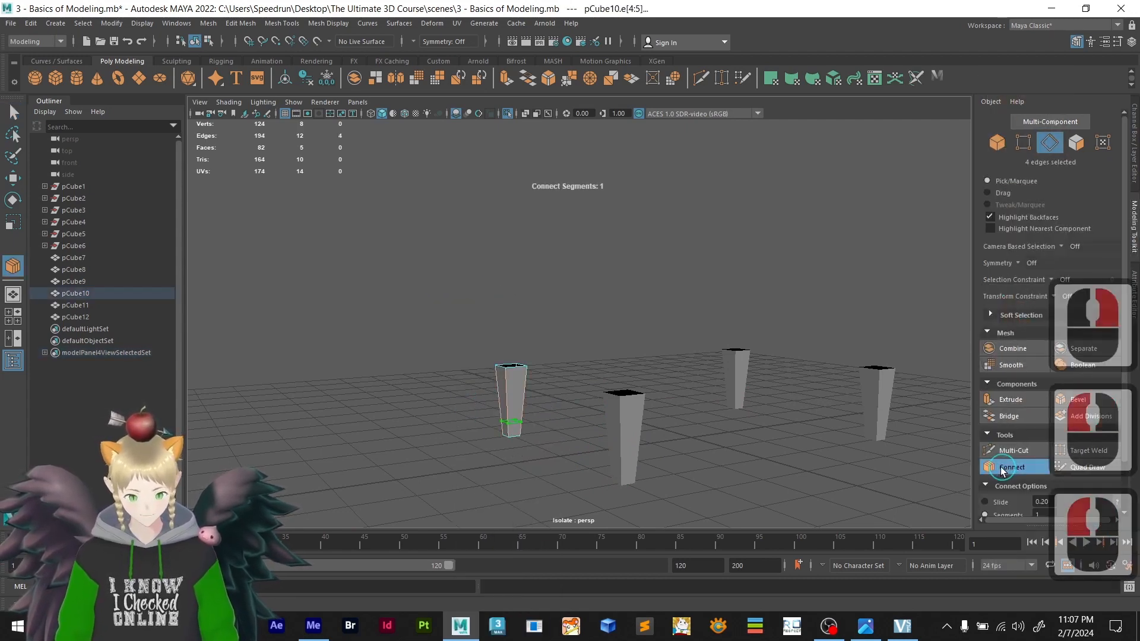
- Return to object selection, select all four legs, and turn off isolation to show the whole table
right_click_drag(668, 303, 713, 290)
left_click(857, 343)
left_click_drag(481, 500, 481, 502)
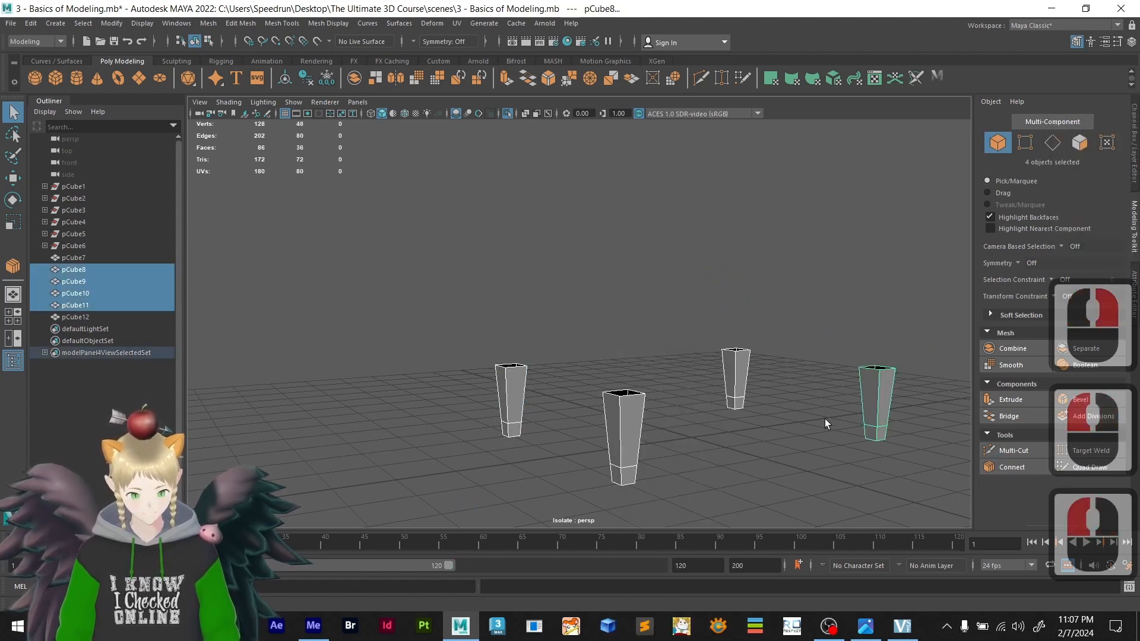
mouse_move(726, 472)
left_mouse_down("alt")
mouse_move(728, 459)
mouse_move(677, 463)
mouse_move(738, 465)
left_mouse_up("alt")
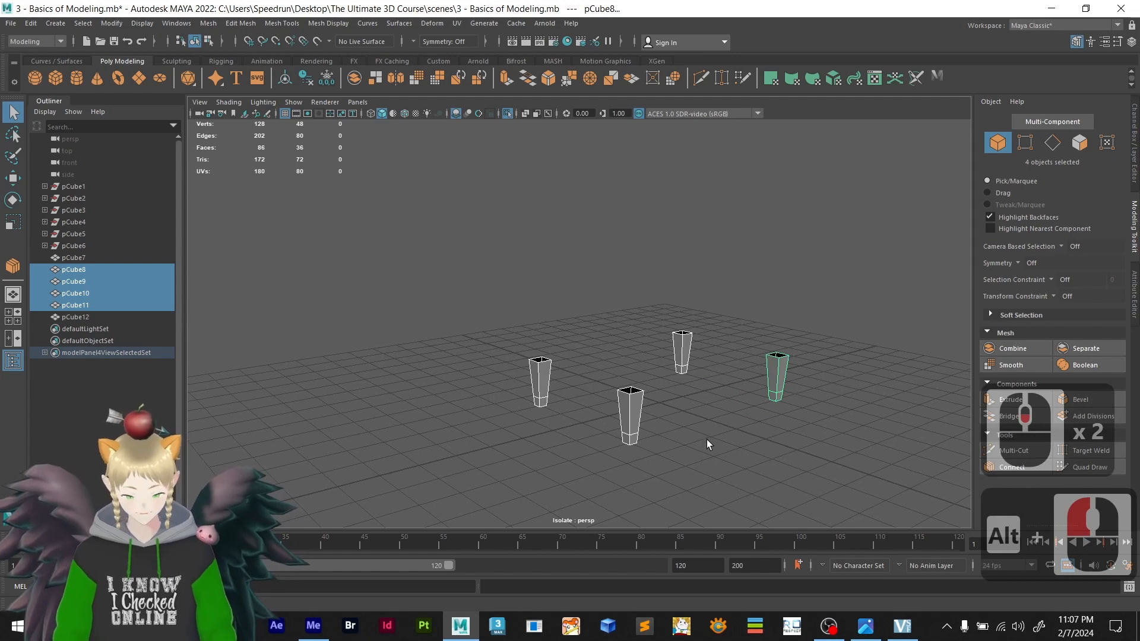
left_click_drag(707, 439, 637, 456, "alt")
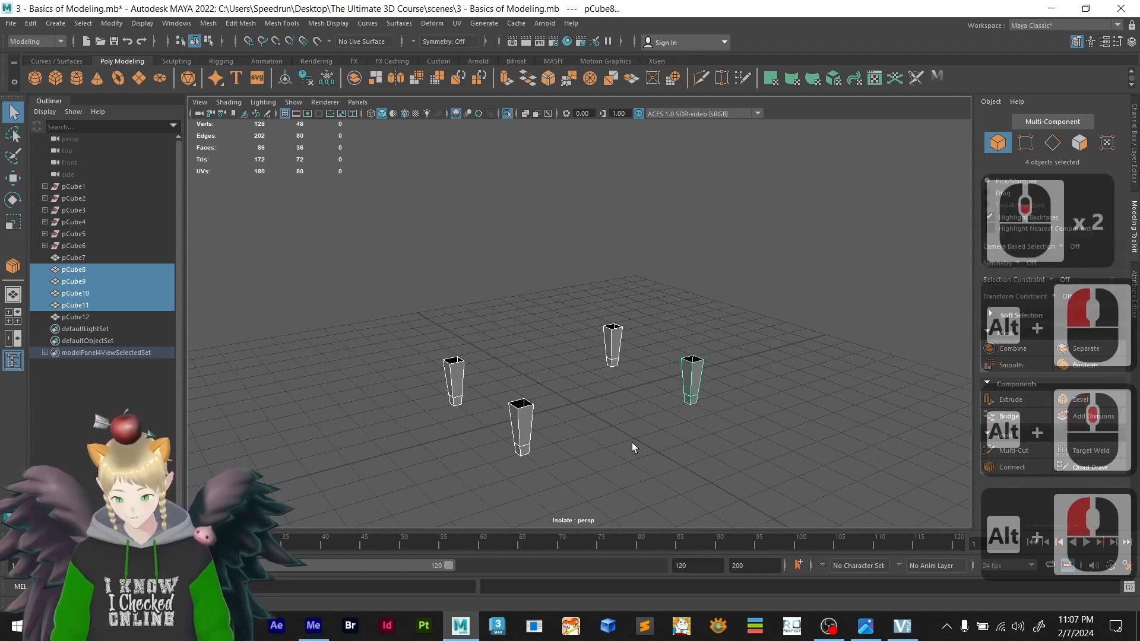
key("ctrl+1")
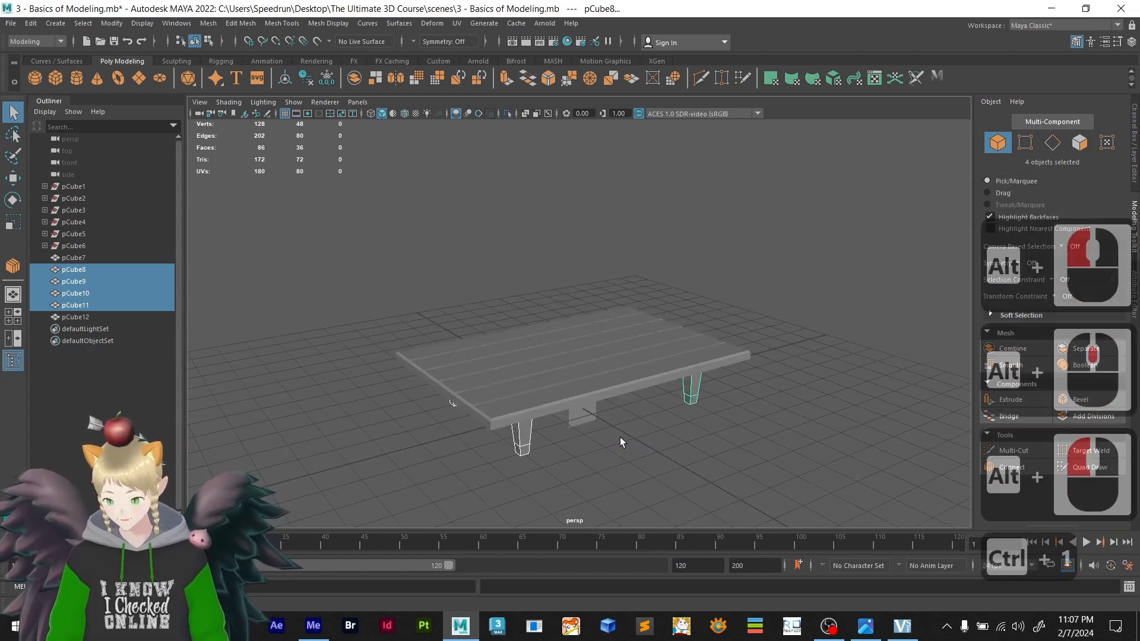
- Delete the stray cube under the tabletop
left_click(652, 469)
left_click_drag(652, 469, 572, 409, "alt")
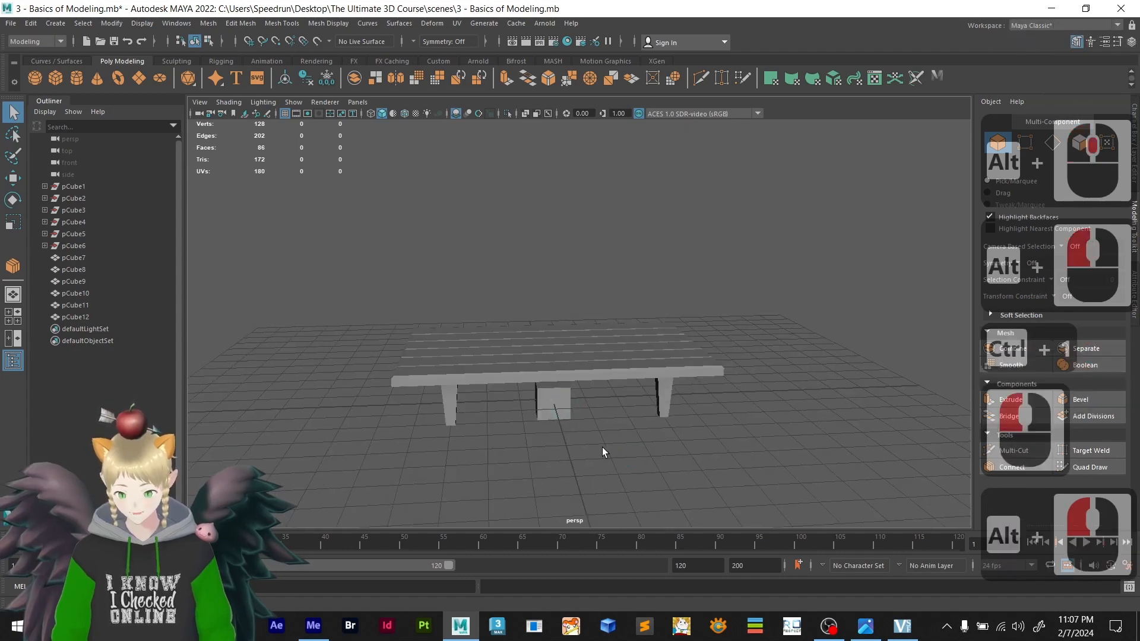
left_click_drag(603, 453, 611, 438, "alt")
left_click(568, 402)
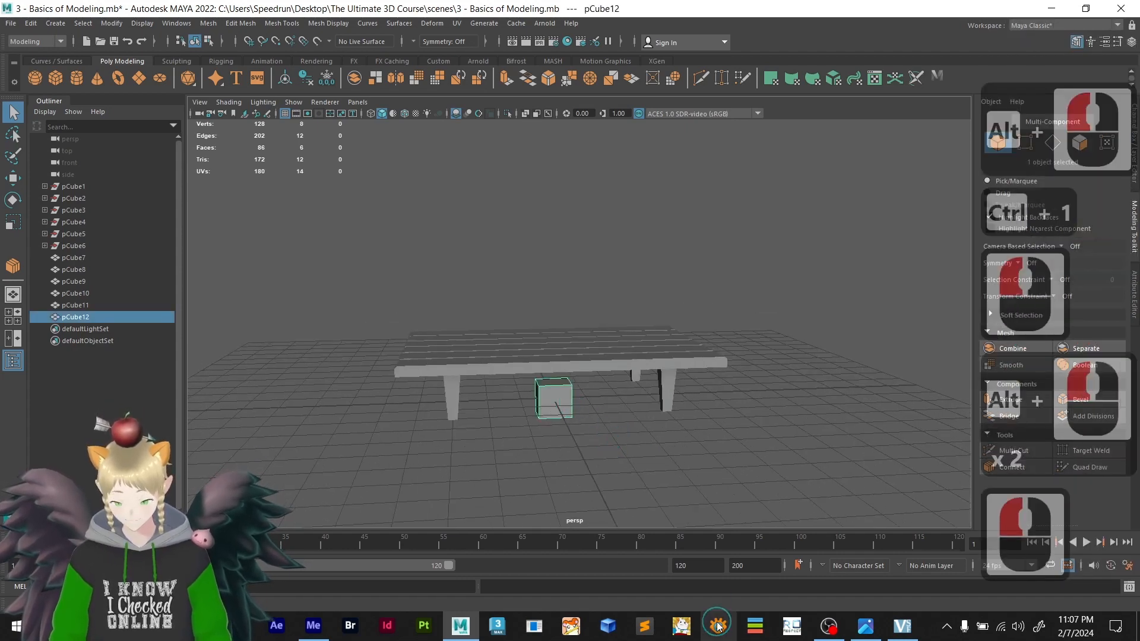
key("Delete")
- Create a polygon plane at the centre of the grid beneath the table
left_click_drag(715, 452, 682, 433, "alt")
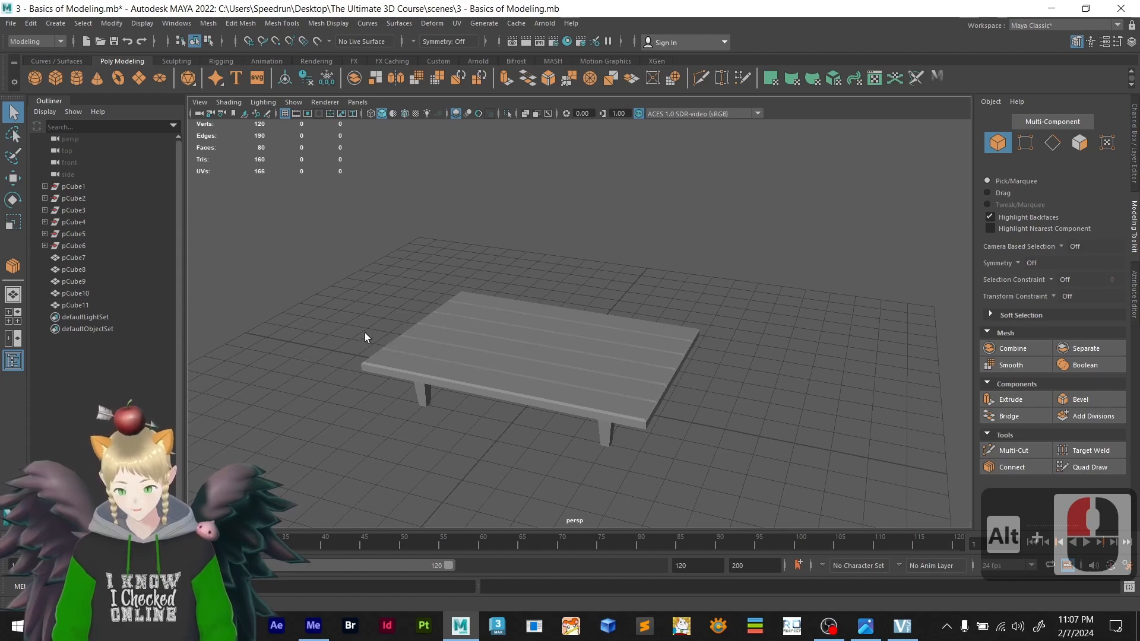
left_click_drag(365, 333, 569, 421, "alt")
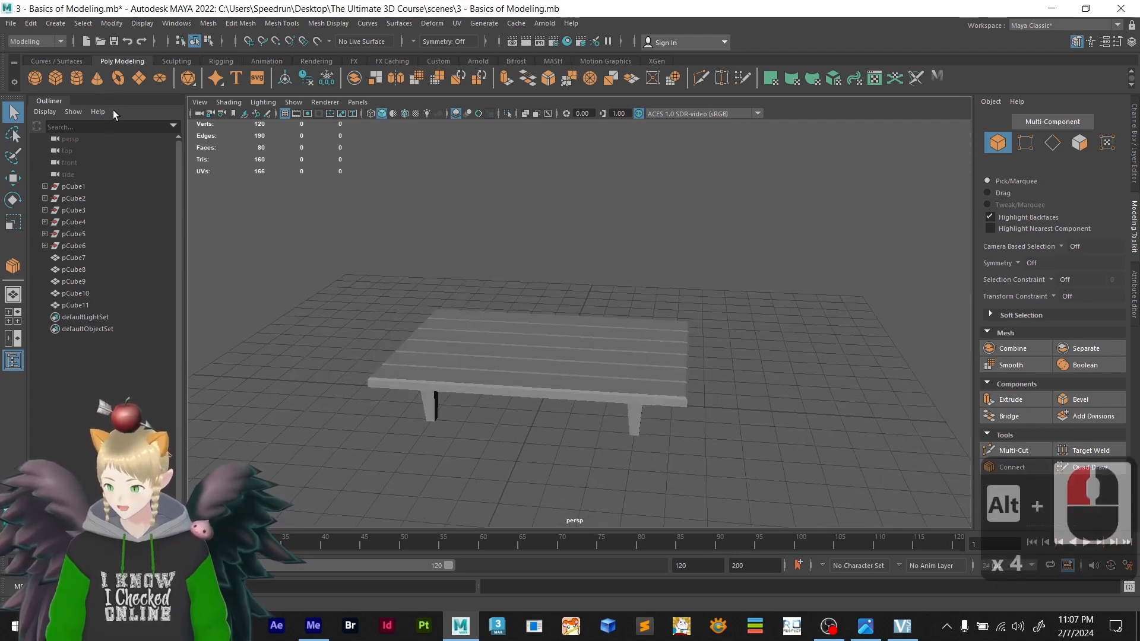
left_click(137, 78)
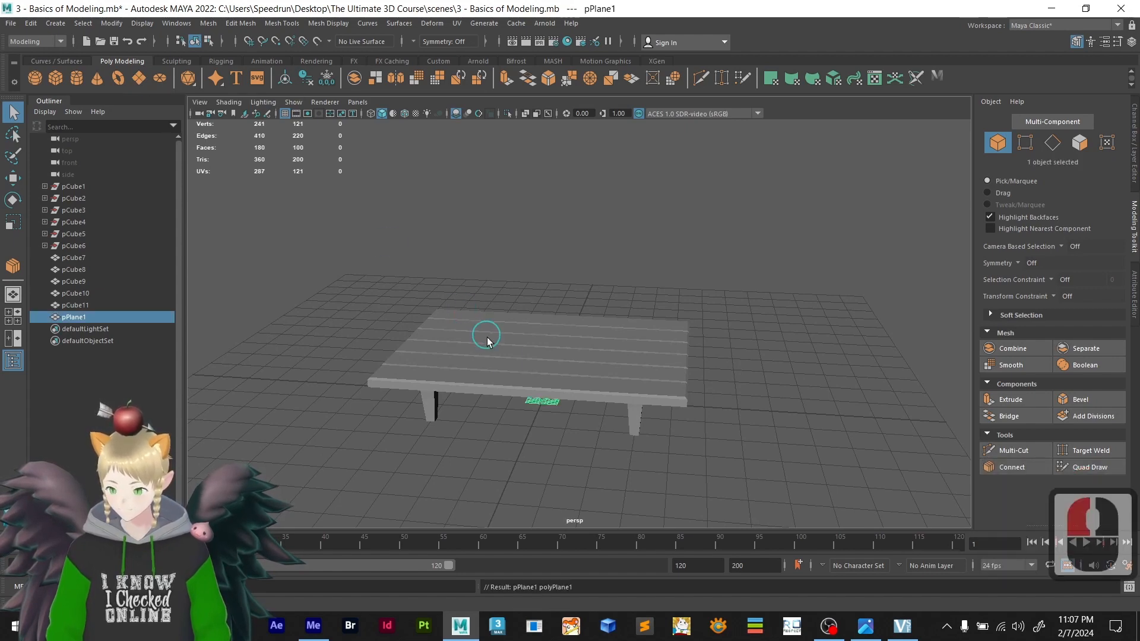
- Move the plane straight up to sit just above the tabletop, at about 1.75 on Y
scroll(569, 419, "up", 2)
left_click_drag(568, 418, 545, 283, "alt")
key("w")
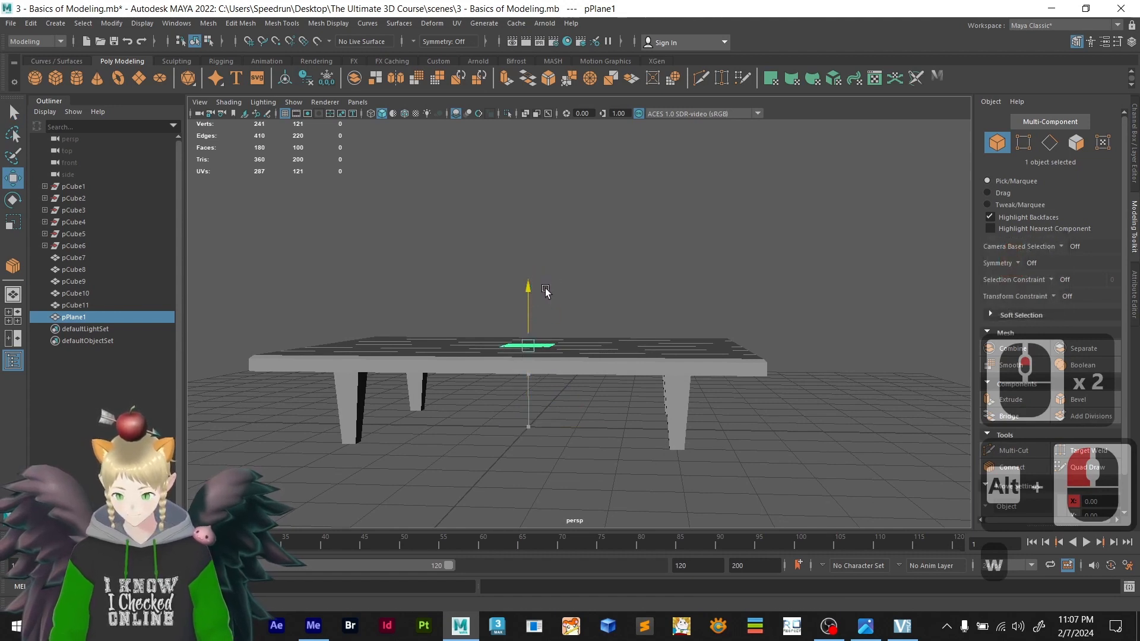
scroll(527, 334, "up", 5)
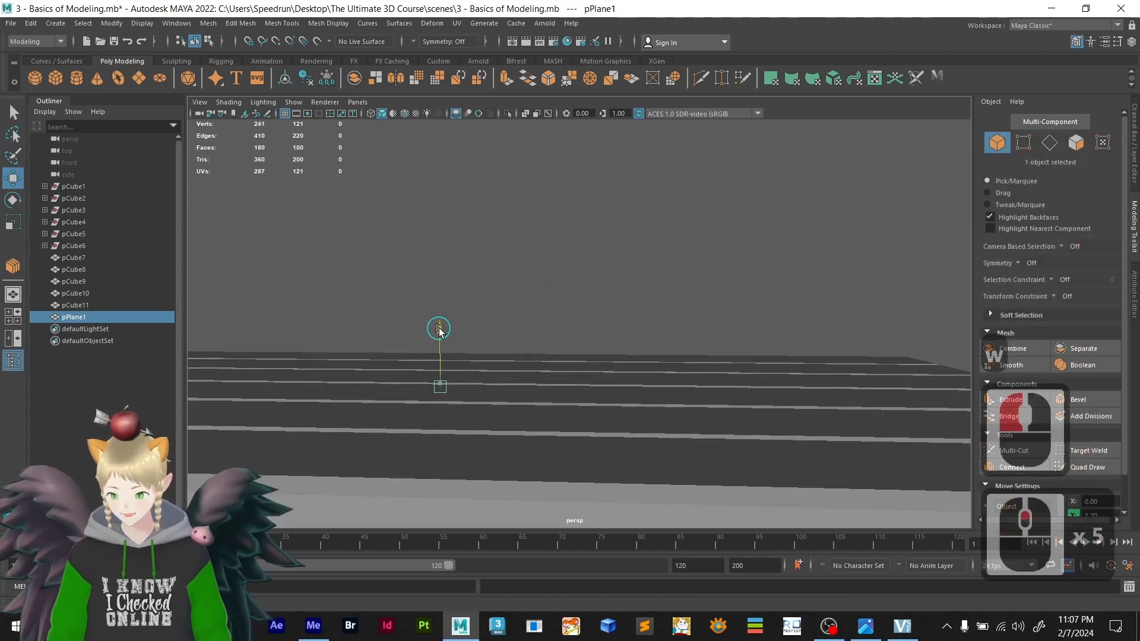
left_click_drag(438, 325, 383, 401)
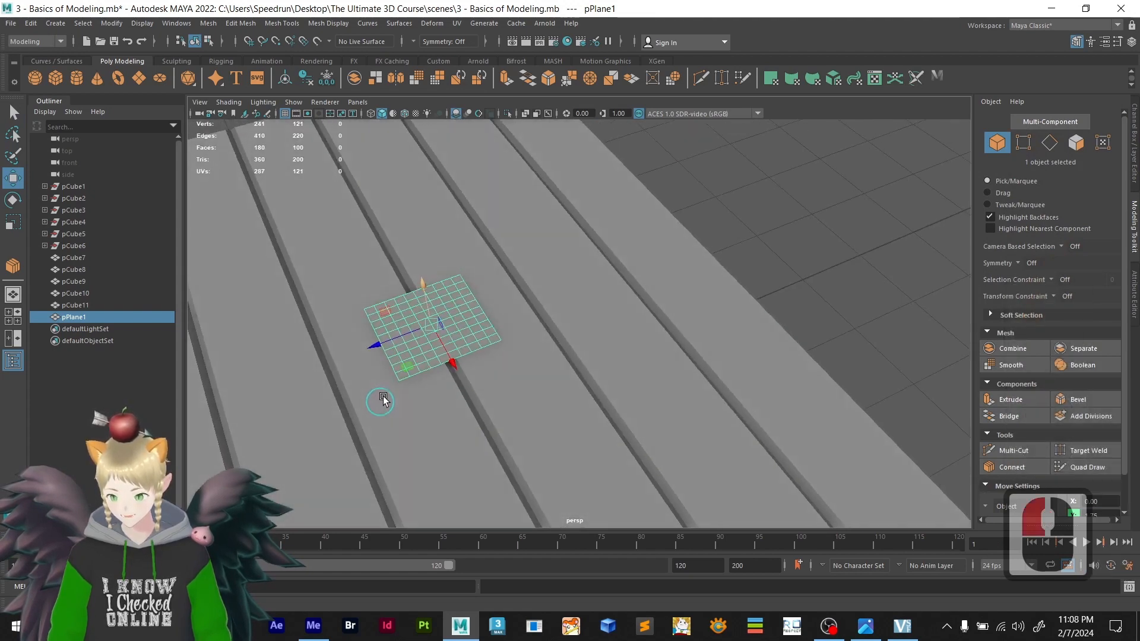
scroll(442, 378, "down", 5)
left_click_drag(568, 380, 532, 376, "alt")
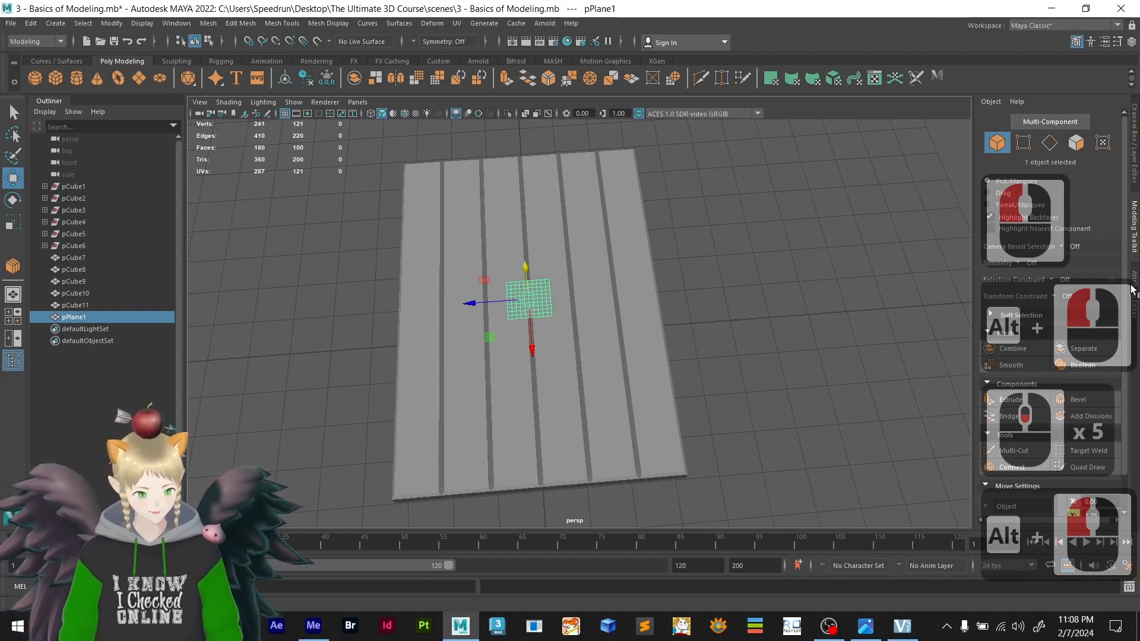
- Set the plane's width subdivisions to 1 and height subdivisions to 2
left_click(1135, 169)
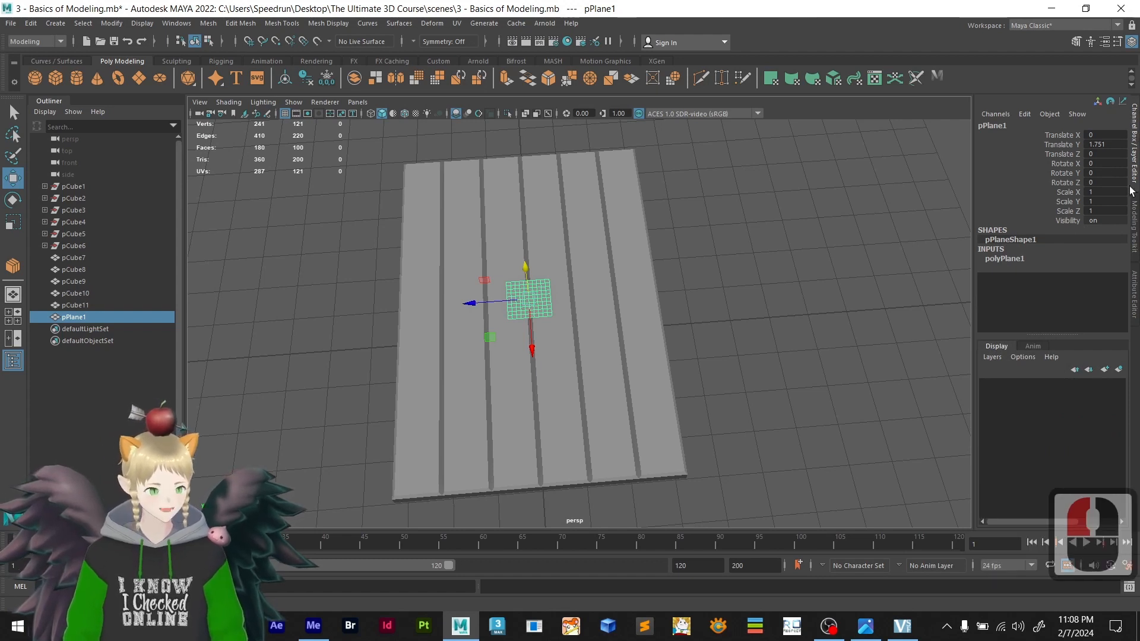
left_click(1009, 258)
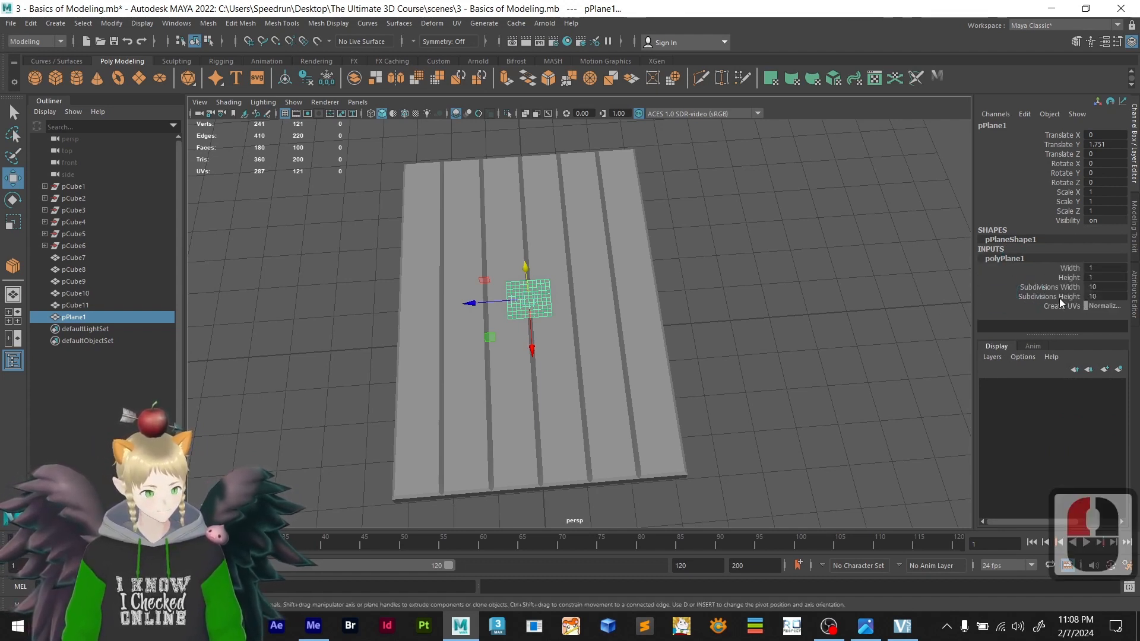
left_click_drag(1094, 289, 1089, 287, "ctrl")
left_click(1098, 291)
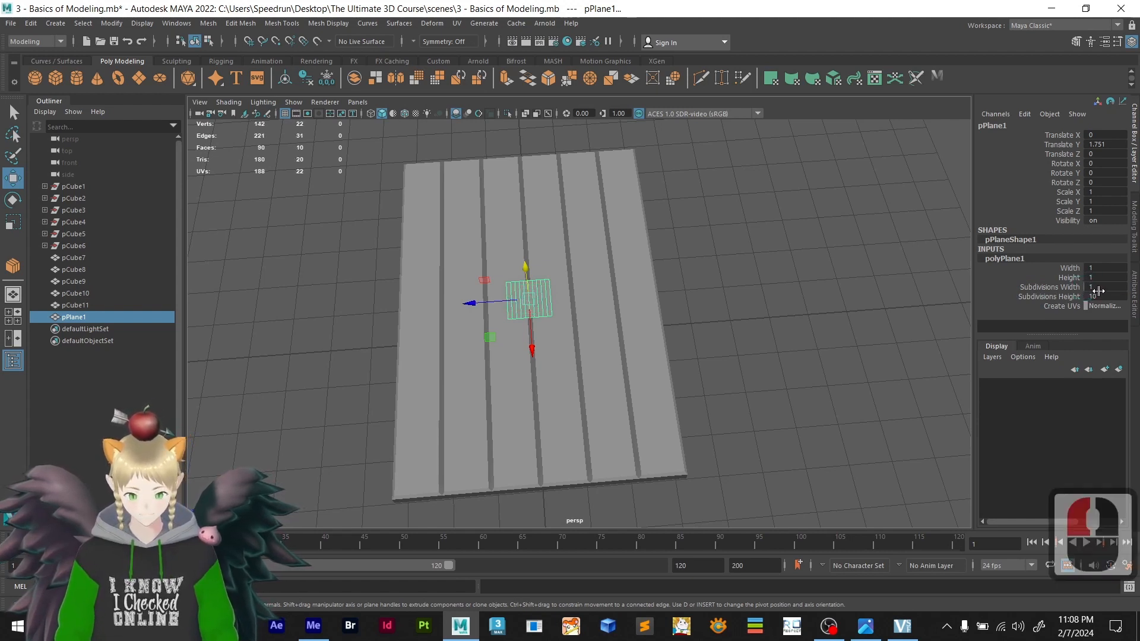
double_click(1112, 297)
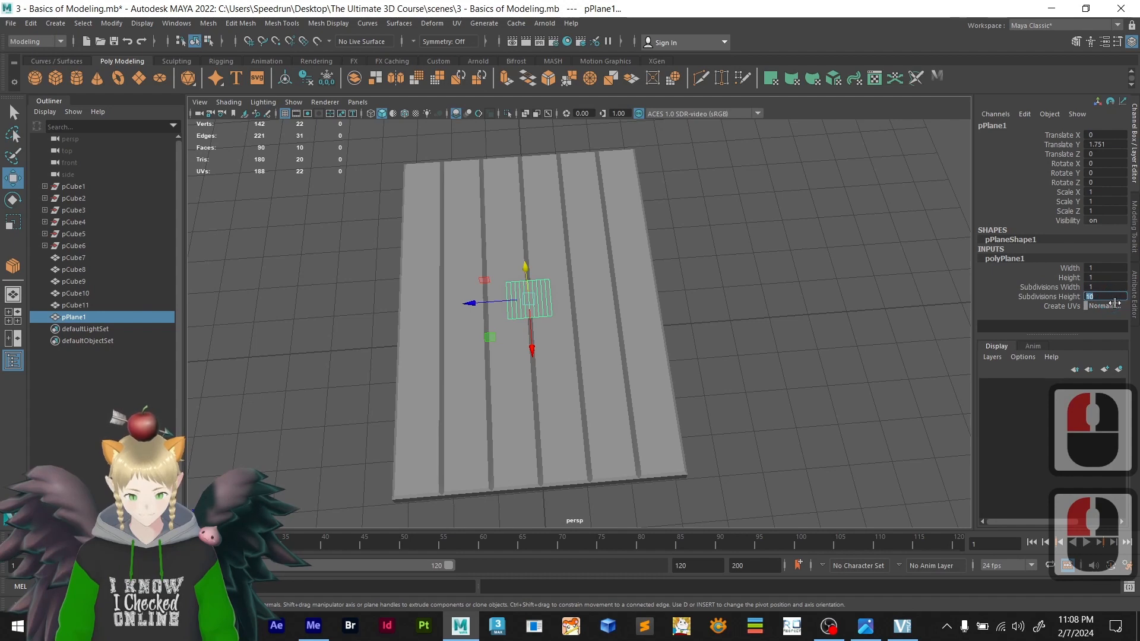
type("2")
key("Return")
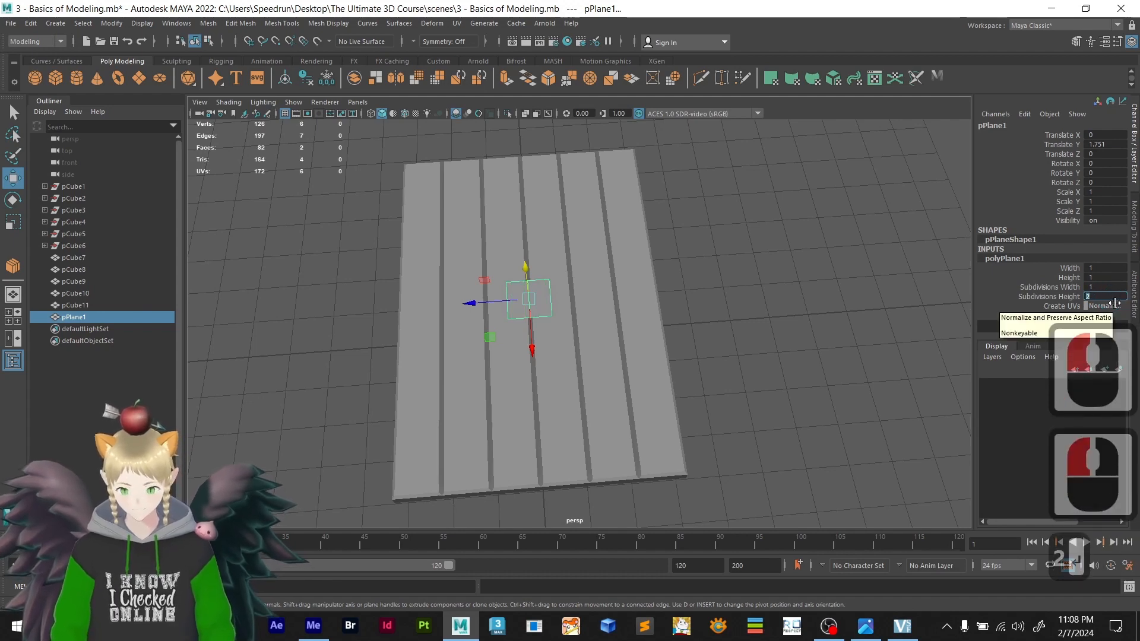
- Scale the plane along Z to about 1.73 so it becomes a rectangle across the planks
scroll(598, 346, "up", 2)
mouse_move(516, 324)
left_mouse_down("alt")
mouse_move(542, 315)
mouse_move(535, 321)
left_mouse_up("alt")
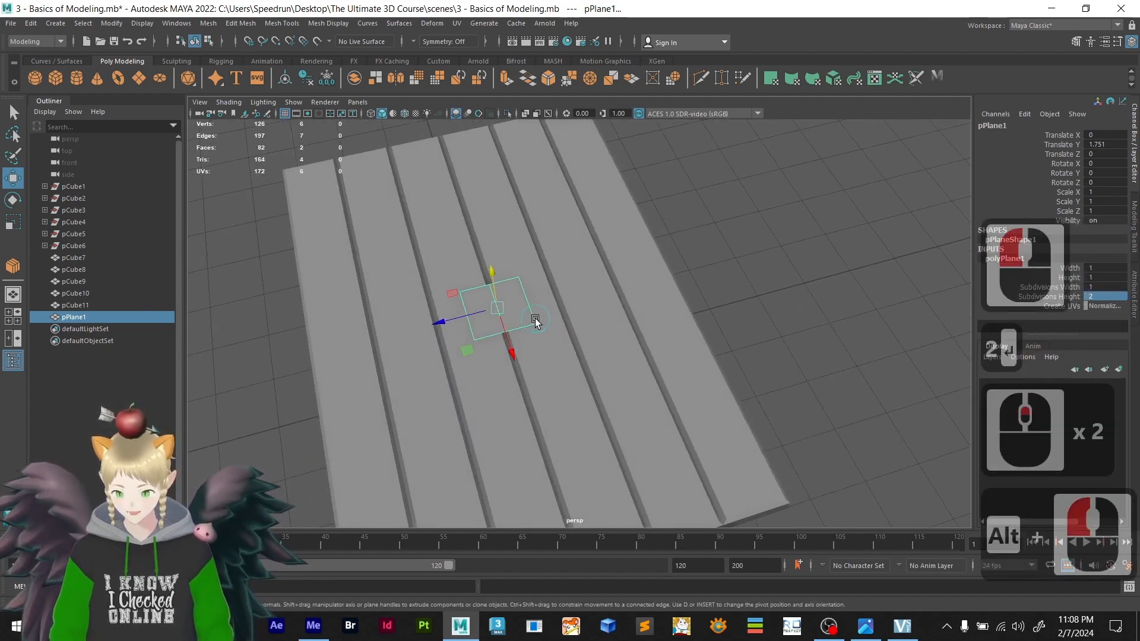
key("w")
key("e")
key("r")
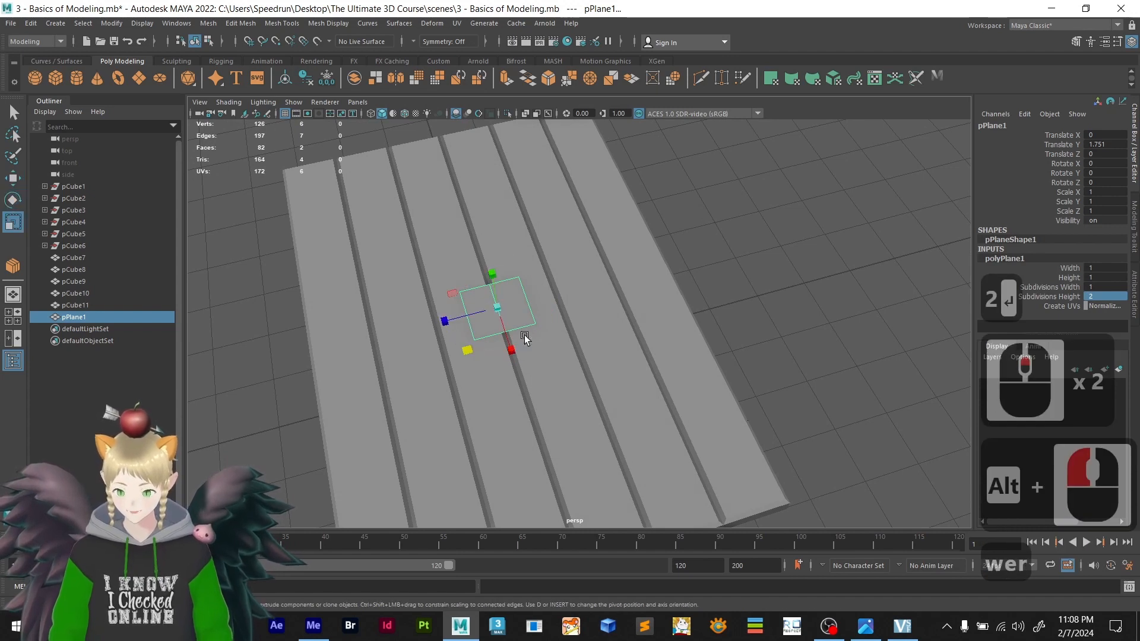
left_click_drag(447, 322, 410, 347)
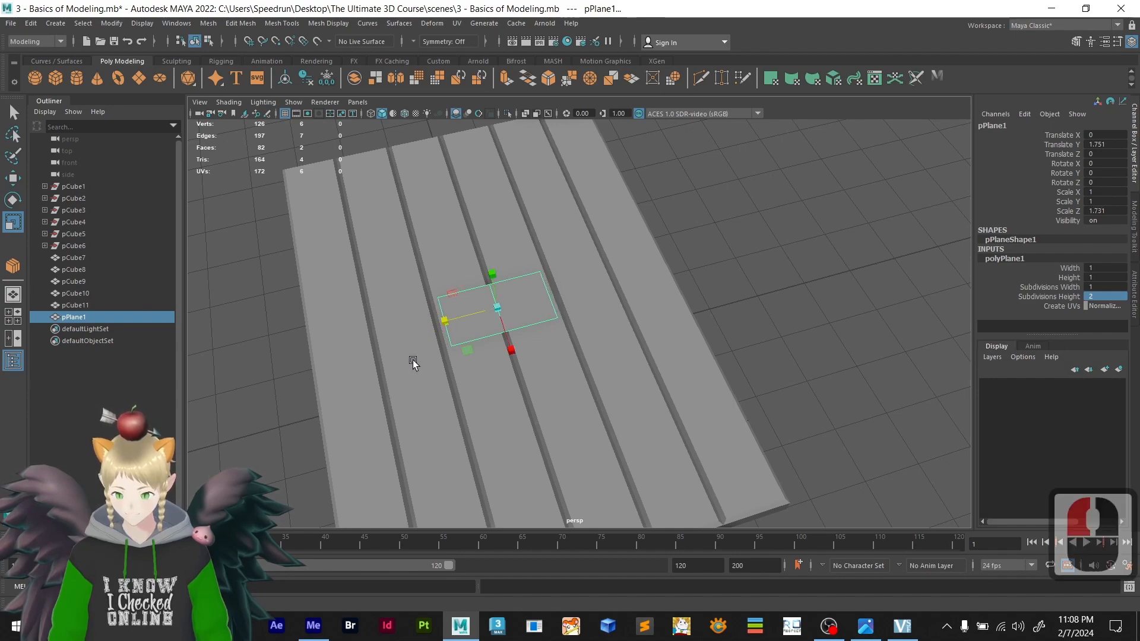
- Select the combined tabletop, separate it into individual planks, and clear the selection
scroll(439, 361, "down", 4)
left_click_drag(484, 362, 601, 346, "alt")
scroll(561, 377, "up", 1)
left_click_drag(561, 380, 535, 443, "alt")
scroll(496, 402, "up", 3)
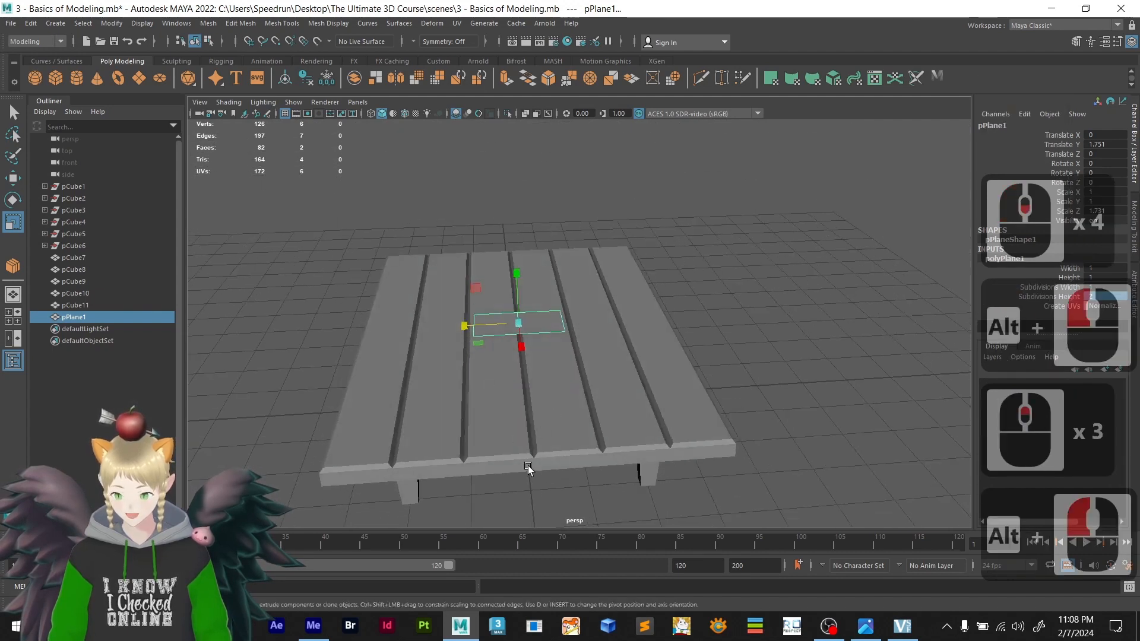
left_click_drag(525, 422, 523, 454, "alt")
left_click(509, 422)
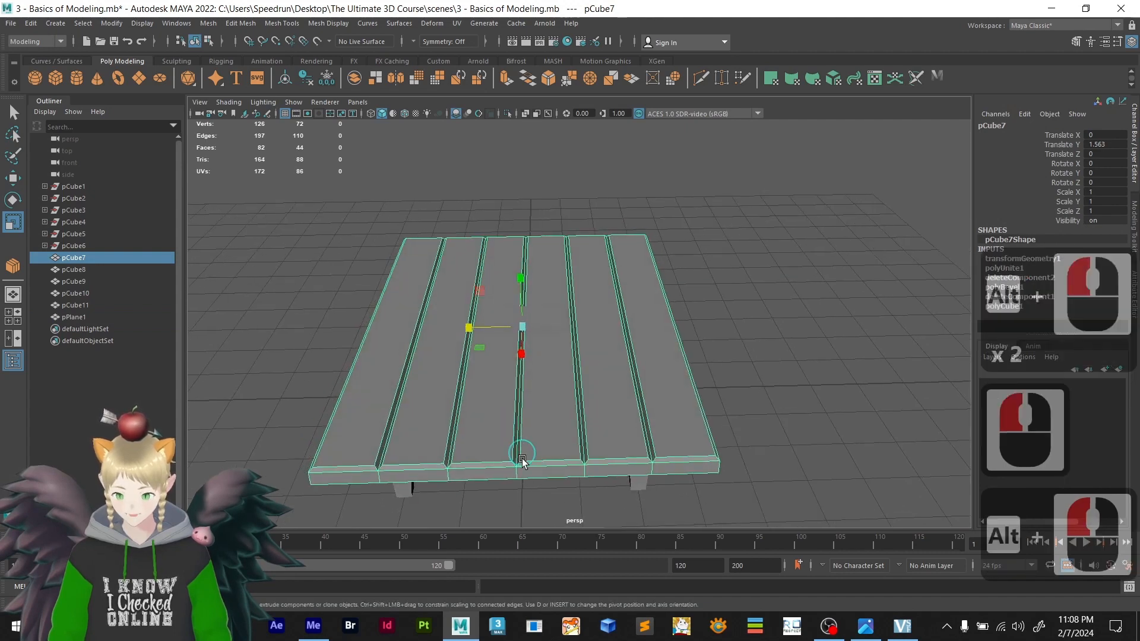
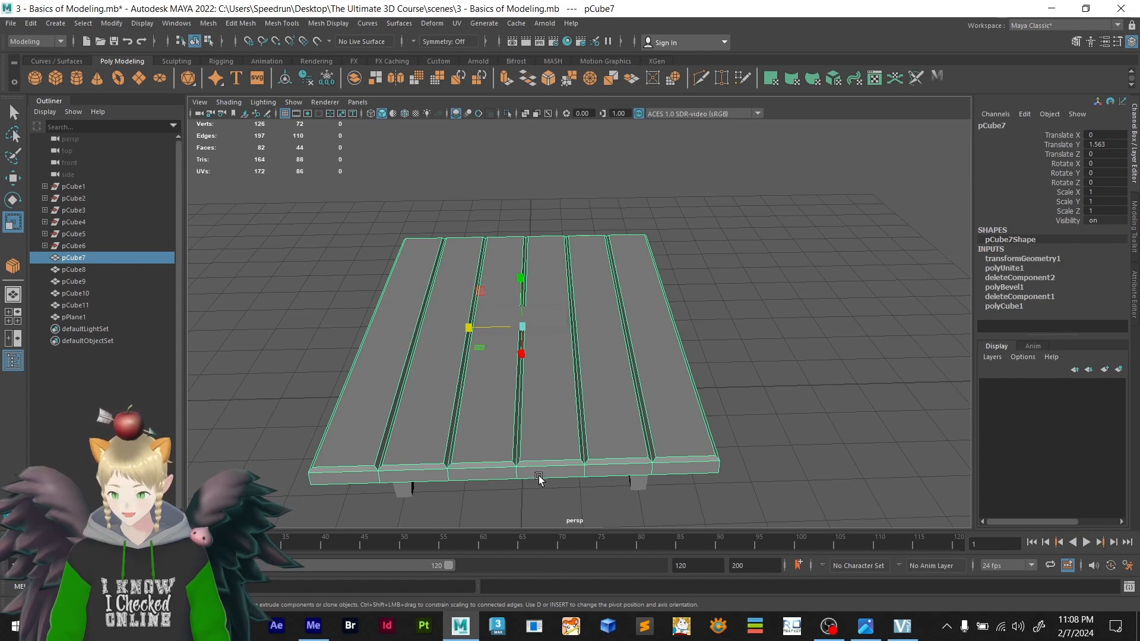
scroll(514, 472, "up", 3)
middle_click_drag(496, 461, 572, 420, "alt")
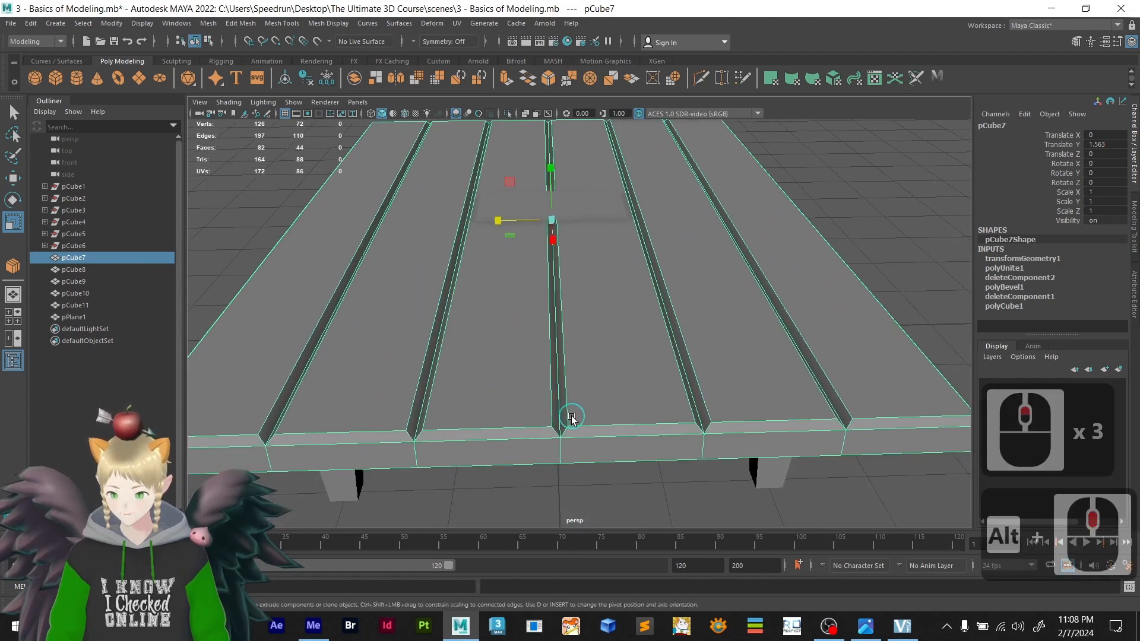
scroll(536, 432, "up", 2)
scroll(548, 438, "down", 2)
left_click_drag(578, 433, 635, 409, "alt")
middle_click_drag(602, 419, 551, 450, "alt")
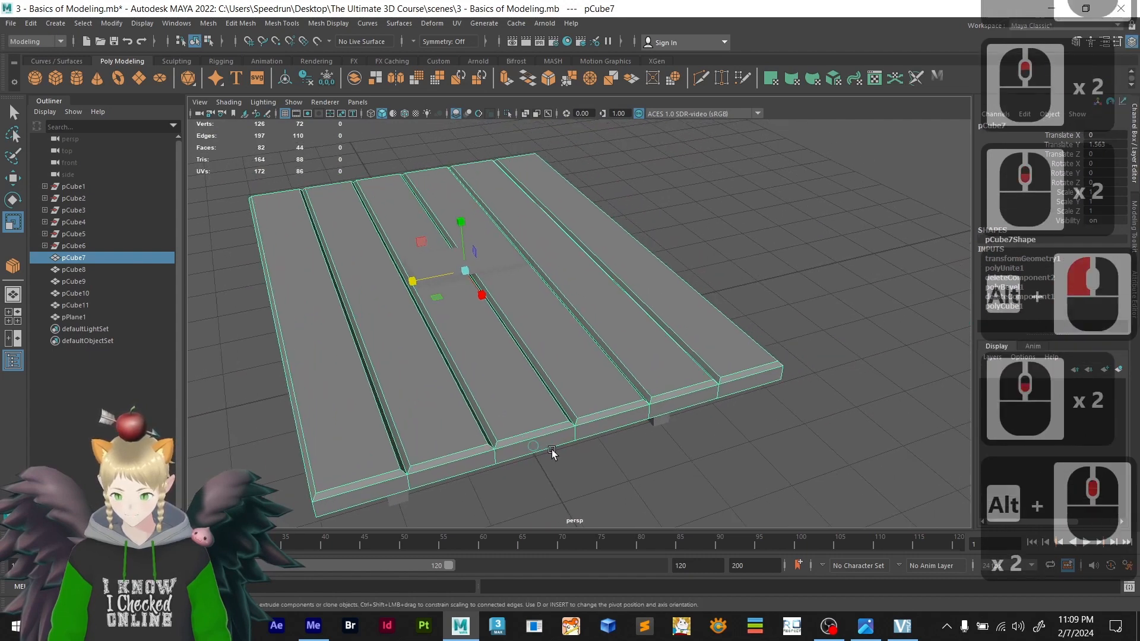
mouse_move(552, 452)
left_mouse_down("alt")
mouse_move(527, 460)
mouse_move(557, 462)
left_mouse_up("alt")
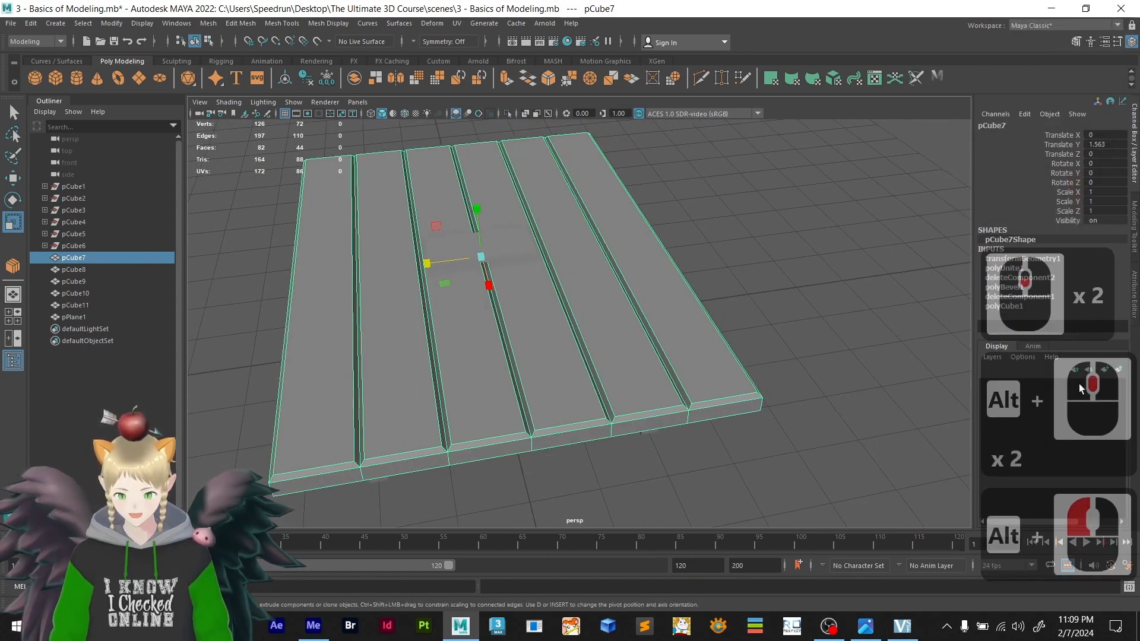
left_click(1134, 234)
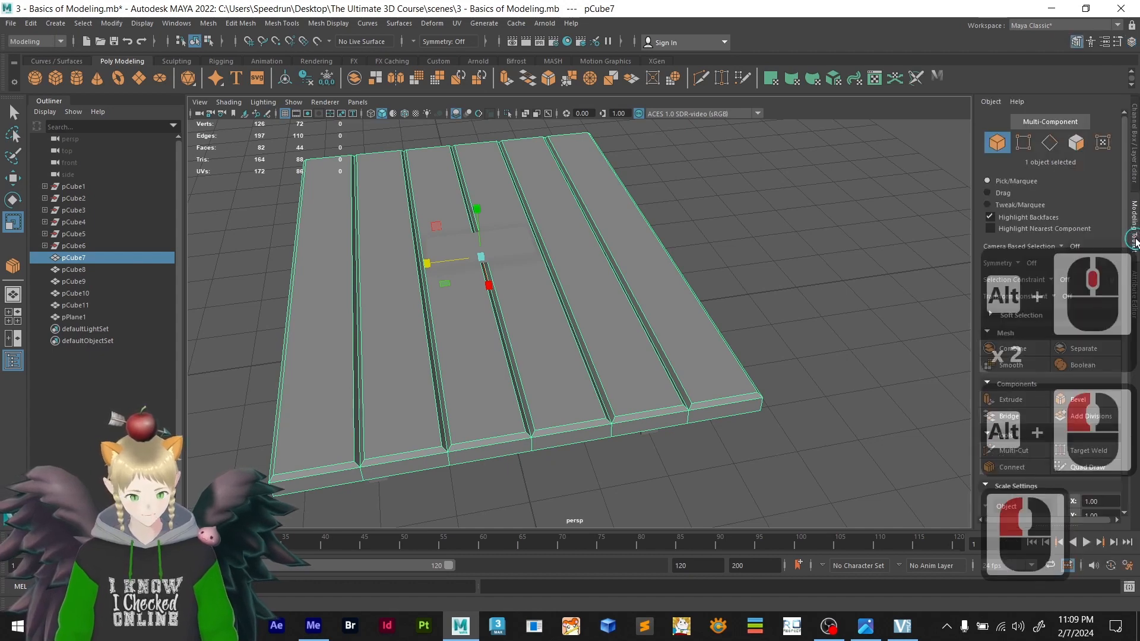
left_click(1084, 349)
left_click(867, 305)
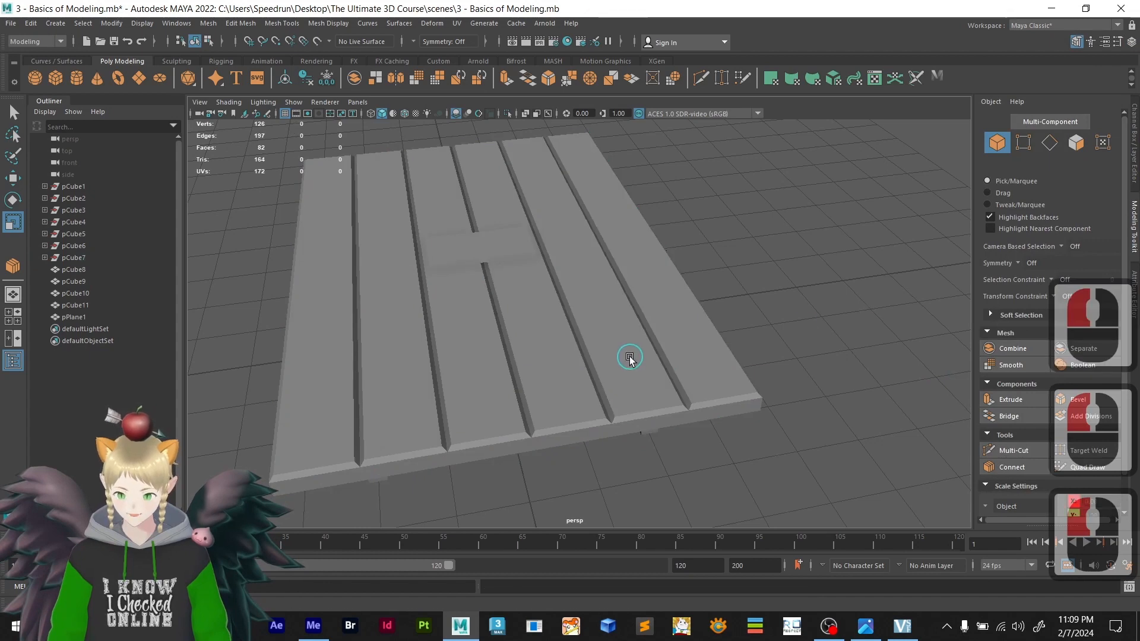
- Delete the separated plank directly next to the tabletop's centre line, third from the green-free outer side with two planks beyond it
left_click(630, 357)
left_click(575, 374)
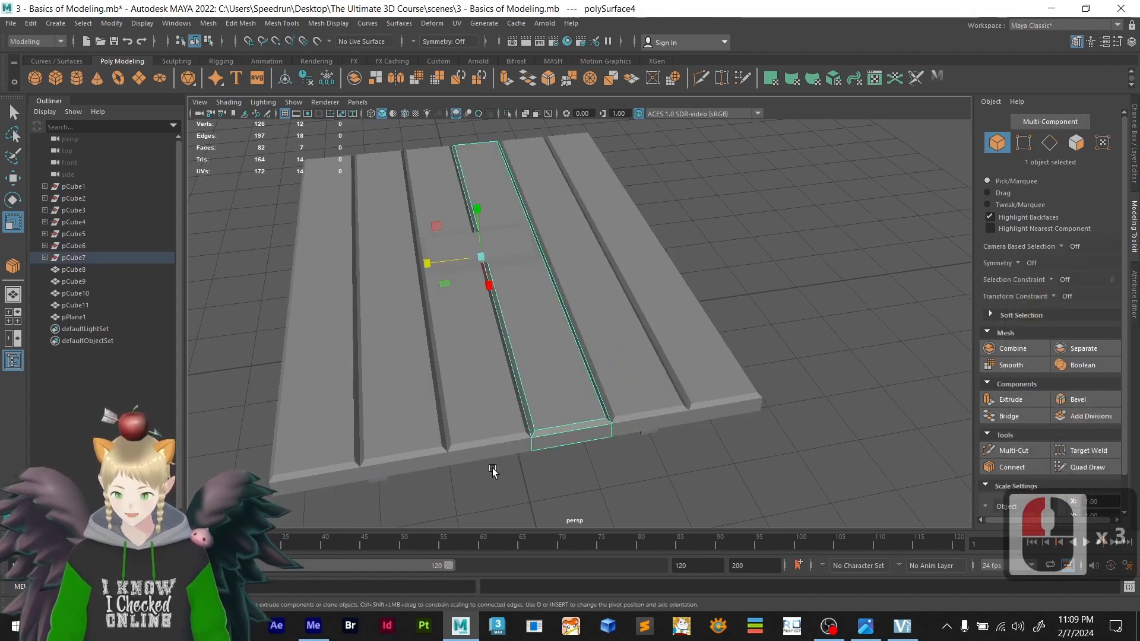
key("Delete")
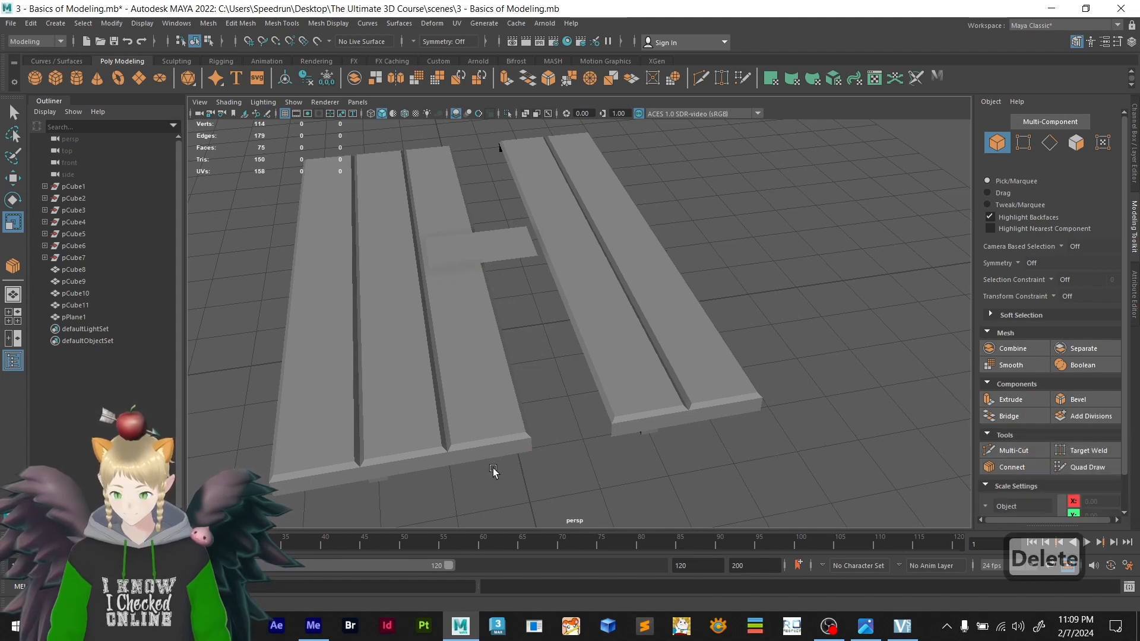
- Select the plank bordering the gap on the side with three planks and center its pivot
left_click_drag(491, 458, 517, 450, "alt")
left_click(482, 446)
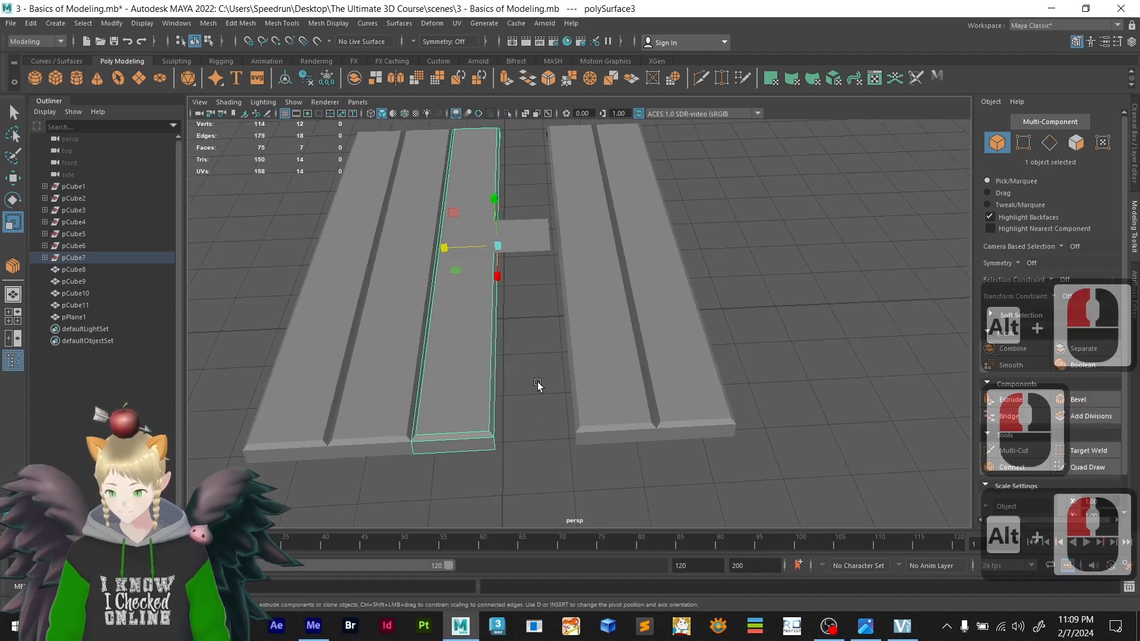
left_click(110, 24)
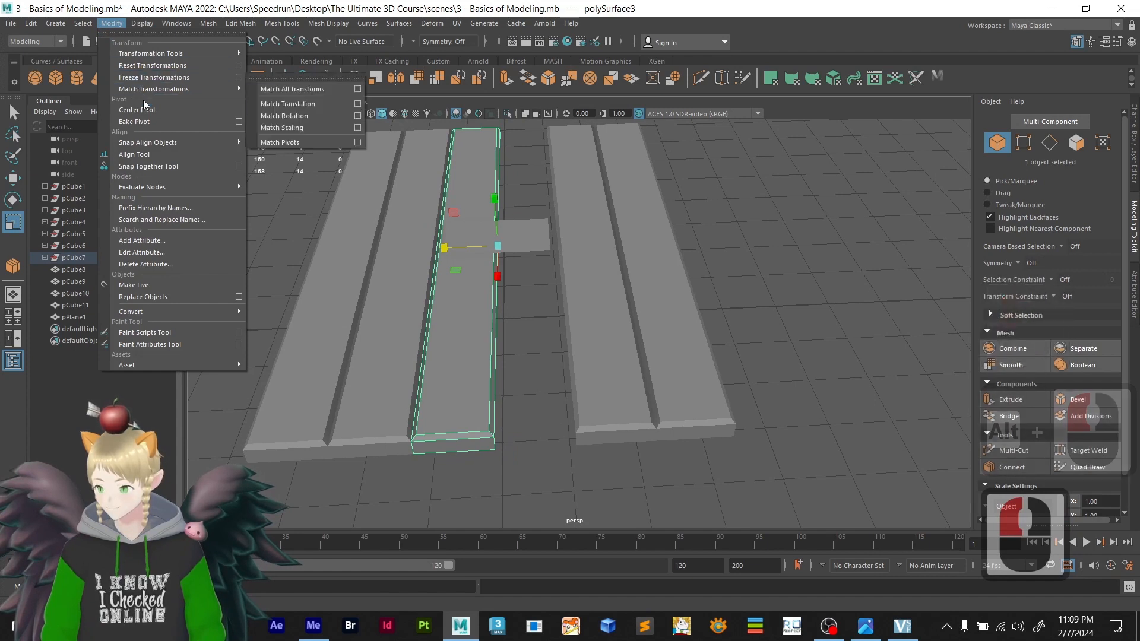
left_click(137, 110)
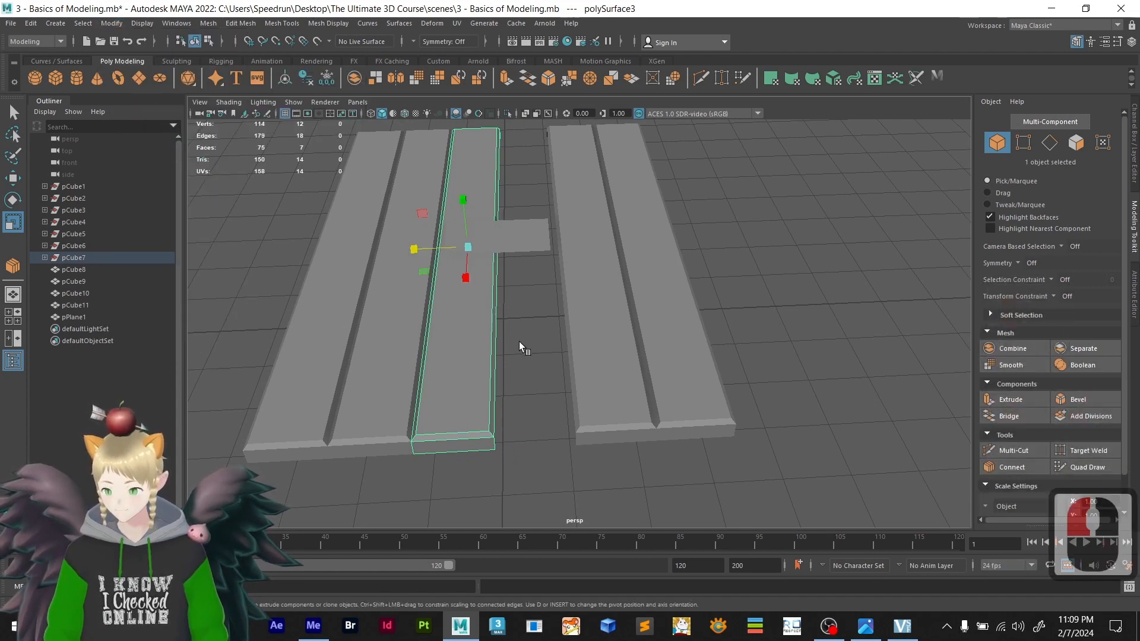
- Select the two long edges on the plank's gap-facing side and move them along Z into the gap to widen the plank
mouse_move(490, 377)
left_mouse_down("alt")
mouse_move(440, 381)
mouse_move(483, 382)
left_mouse_up("alt")
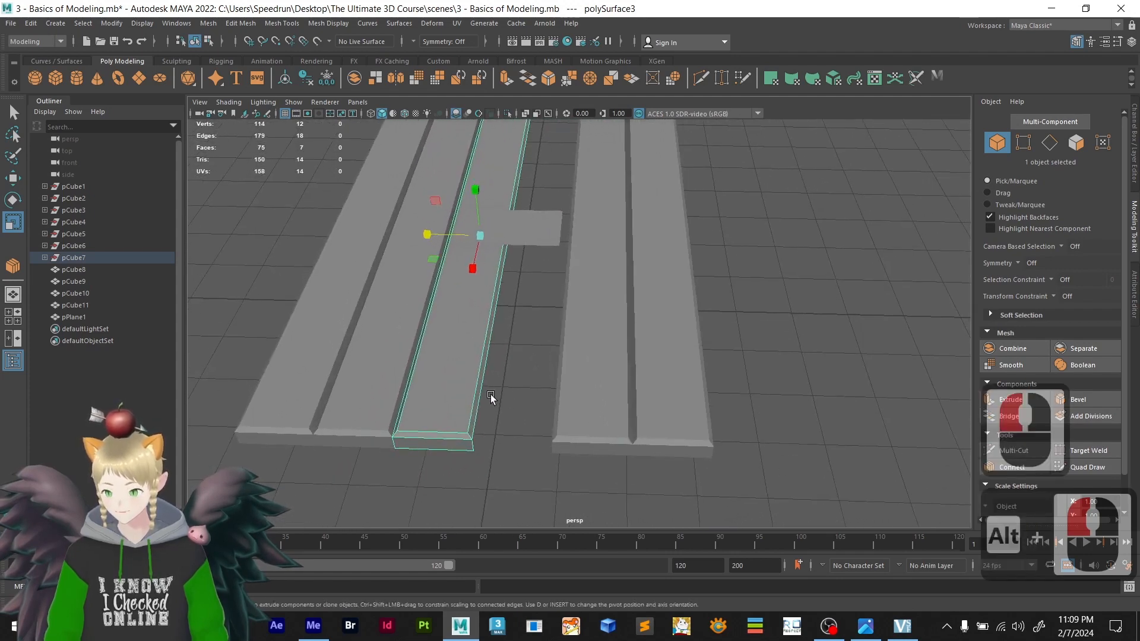
mouse_move(528, 344)
left_mouse_down("alt")
mouse_move(572, 339)
mouse_move(549, 343)
left_mouse_up("alt")
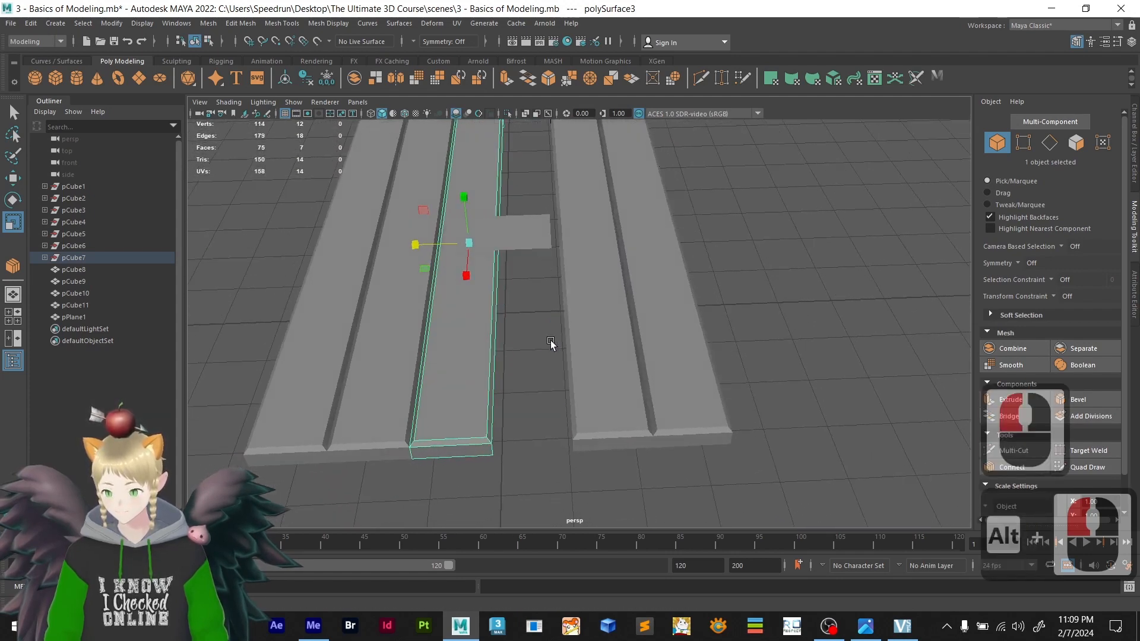
left_click_drag(513, 420, 487, 425, "alt")
scroll(512, 351, "up", 2)
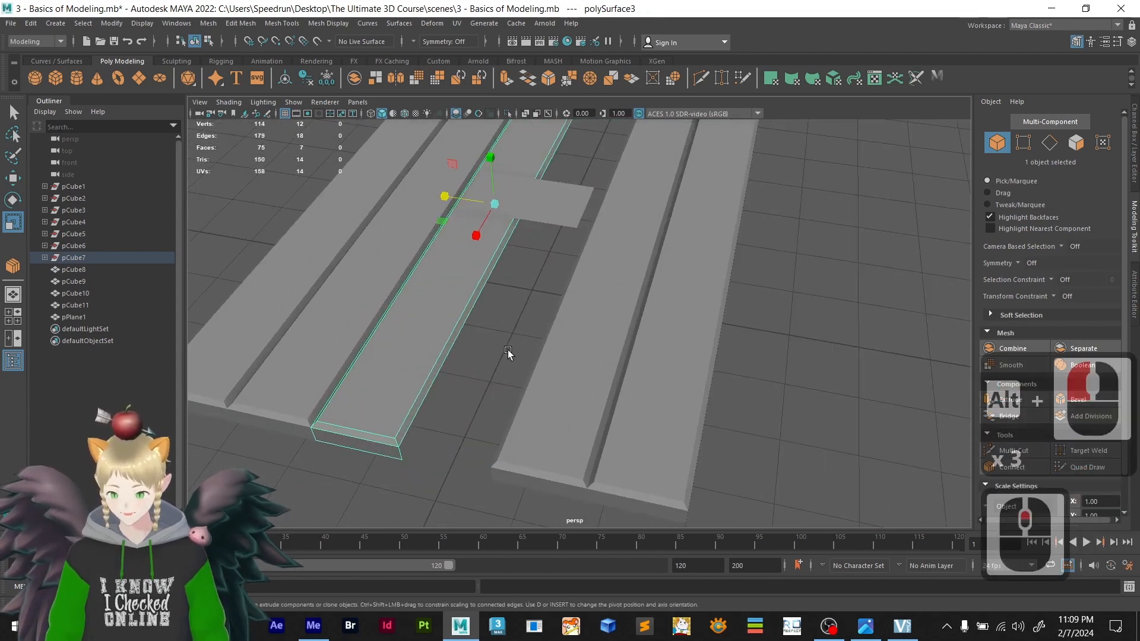
middle_click_drag(500, 355, 555, 348, "alt")
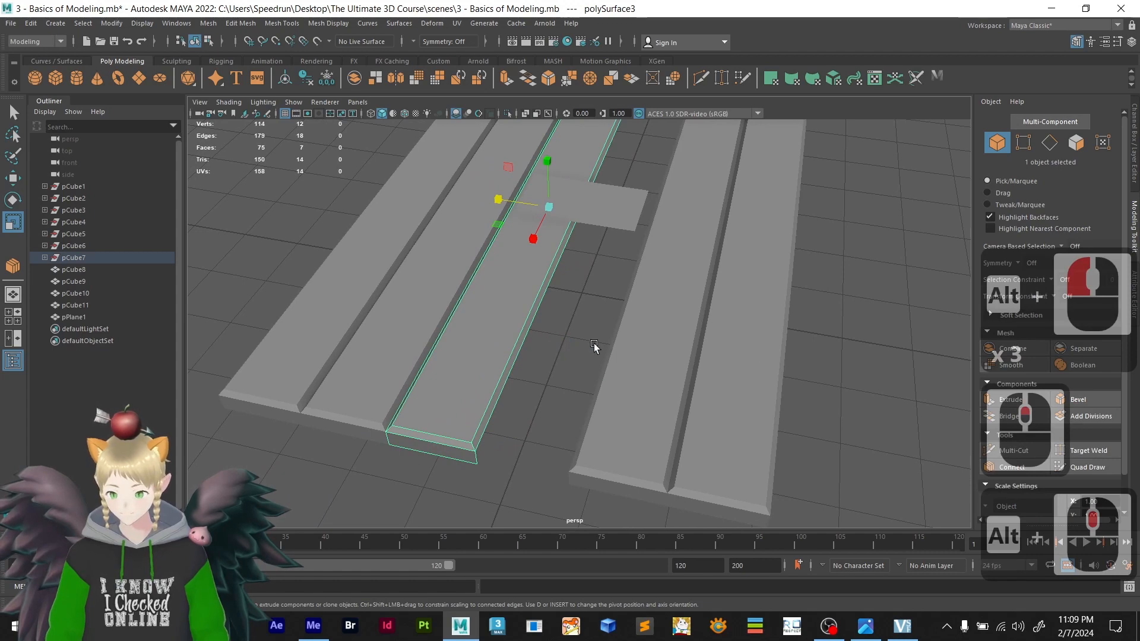
mouse_move(596, 356)
left_mouse_down("alt")
mouse_move(664, 346)
mouse_move(618, 358)
left_mouse_up("alt")
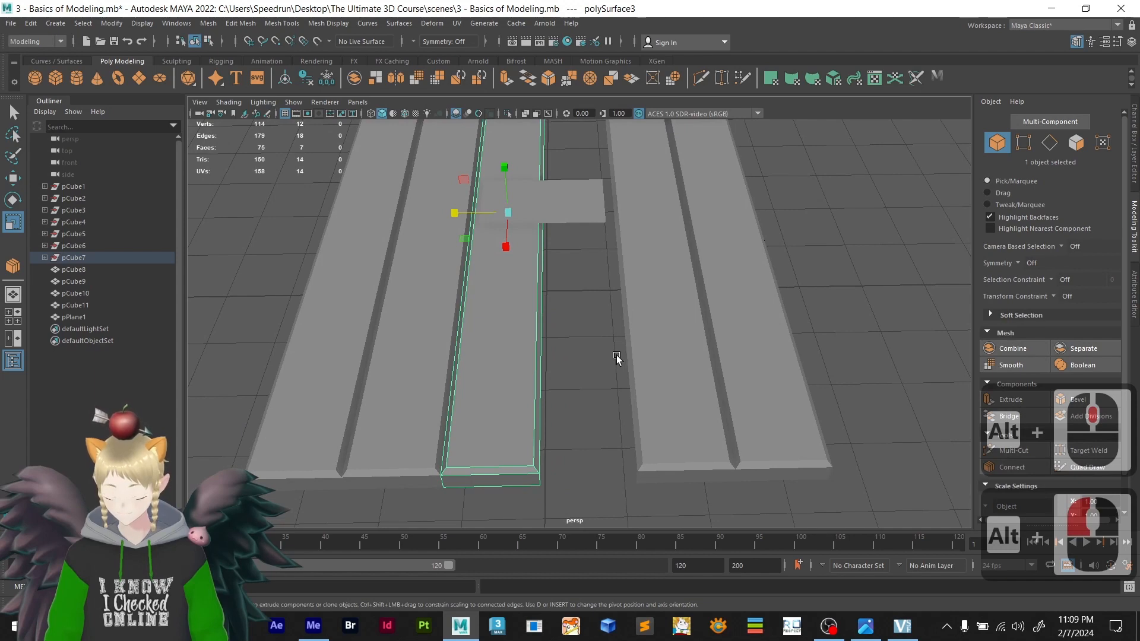
left_click_drag(575, 350, 517, 348, "alt")
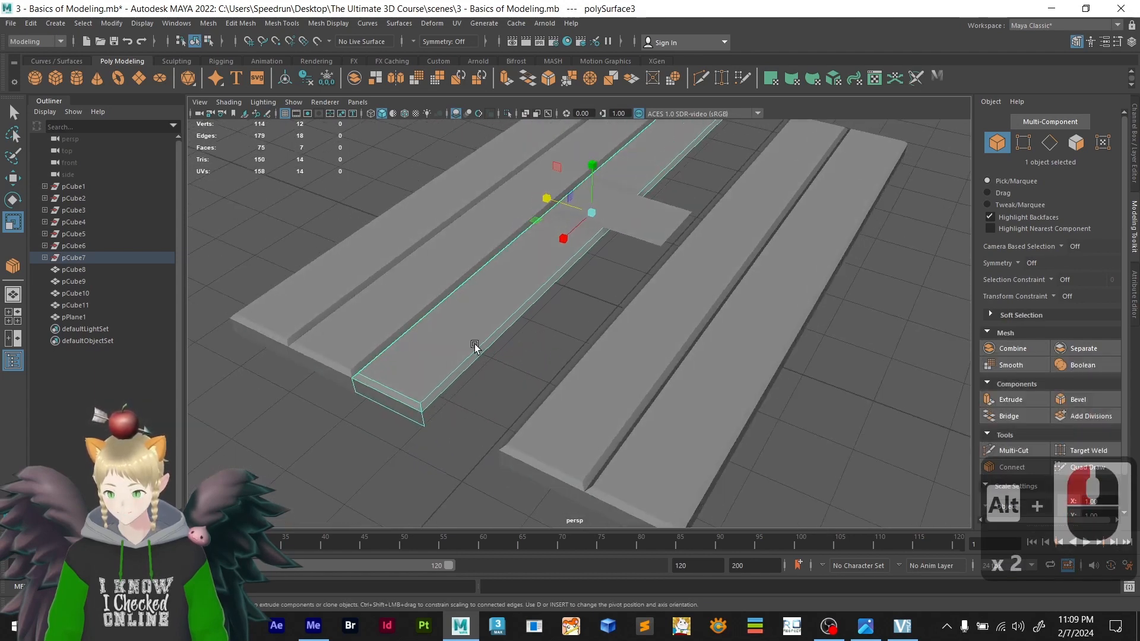
scroll(486, 371, "up", 2)
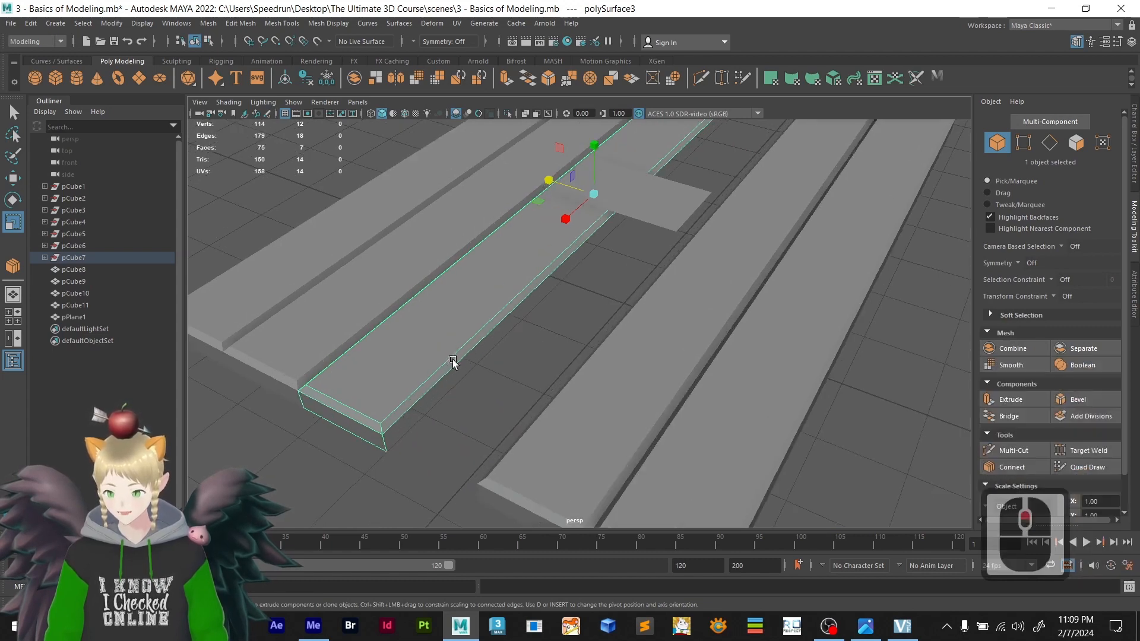
right_click_drag(457, 302, 452, 270)
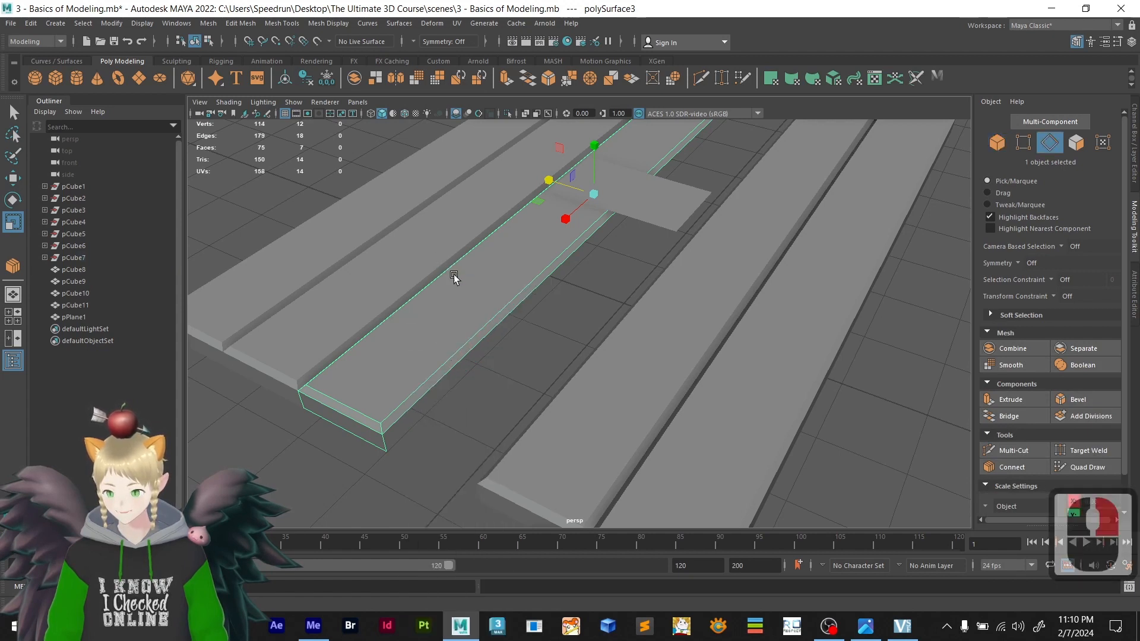
left_click(490, 322)
left_click(496, 326, "shift")
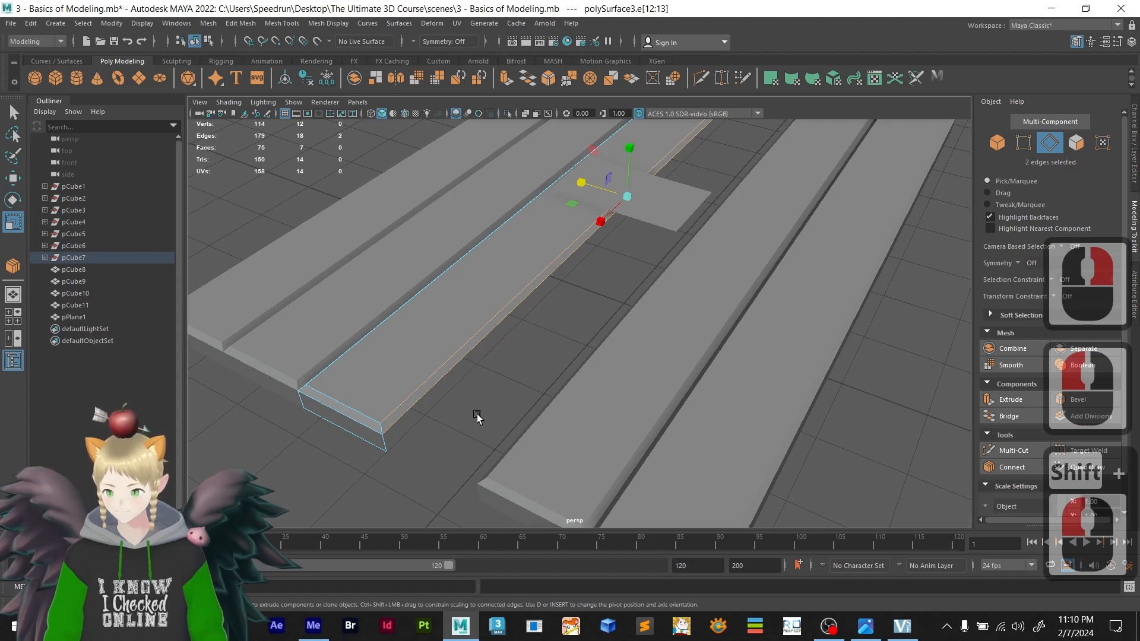
key("w")
left_click_drag(581, 182, 611, 186)
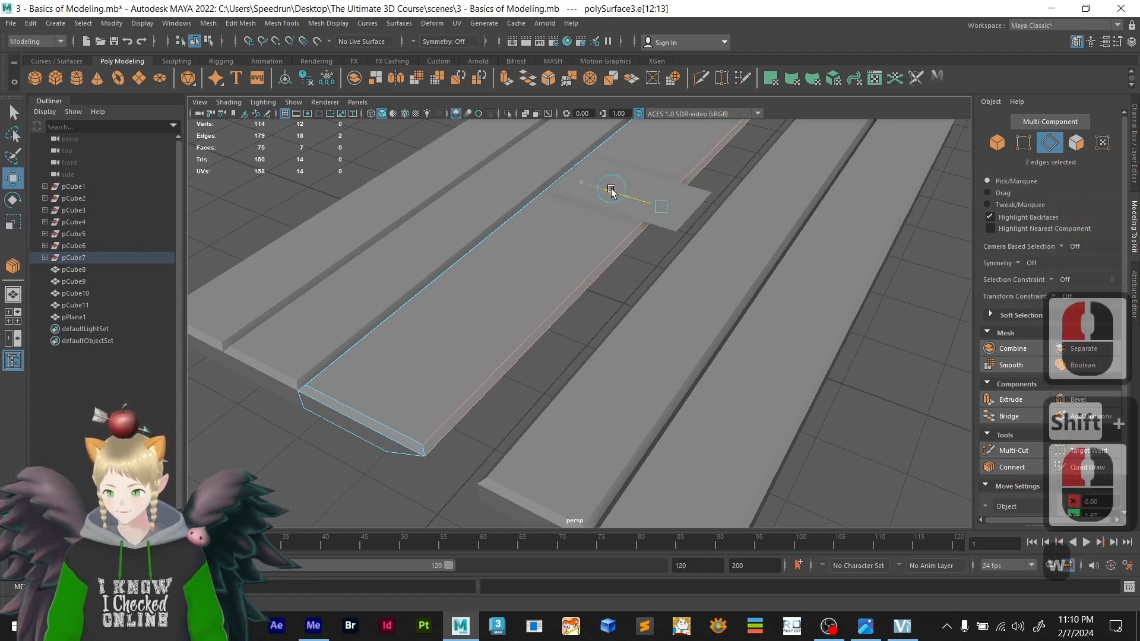
- Undo the last edge move and add the short corner edges at both ends of the plank's gap-facing side to the selection
key("ctrl+z")
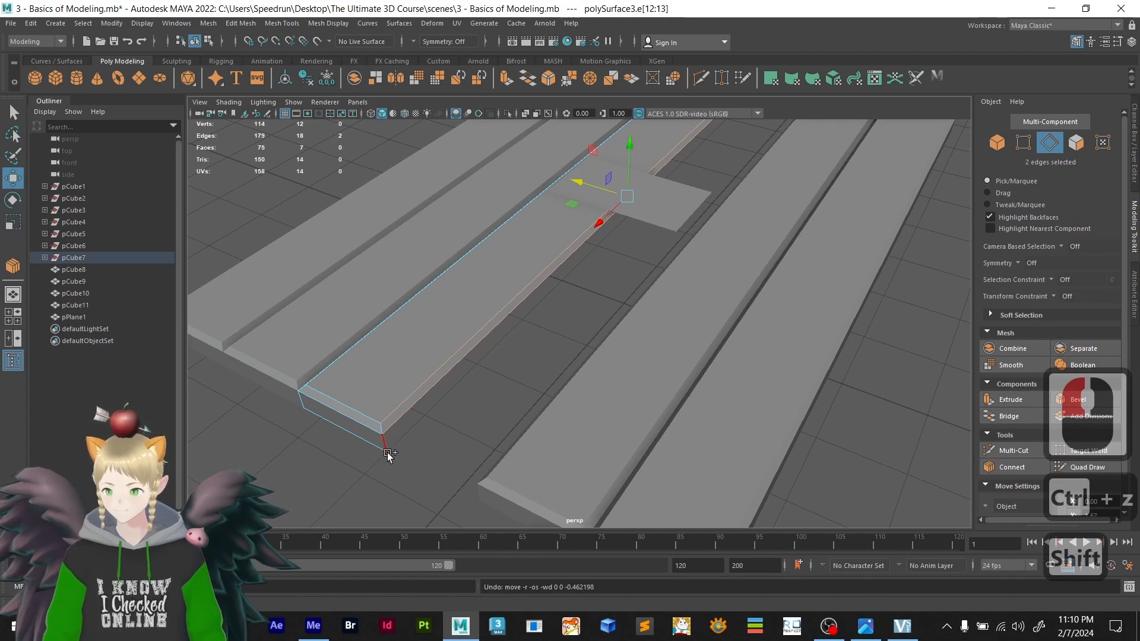
left_click_drag(389, 454, 459, 428, "alt")
left_click(468, 437, "shift")
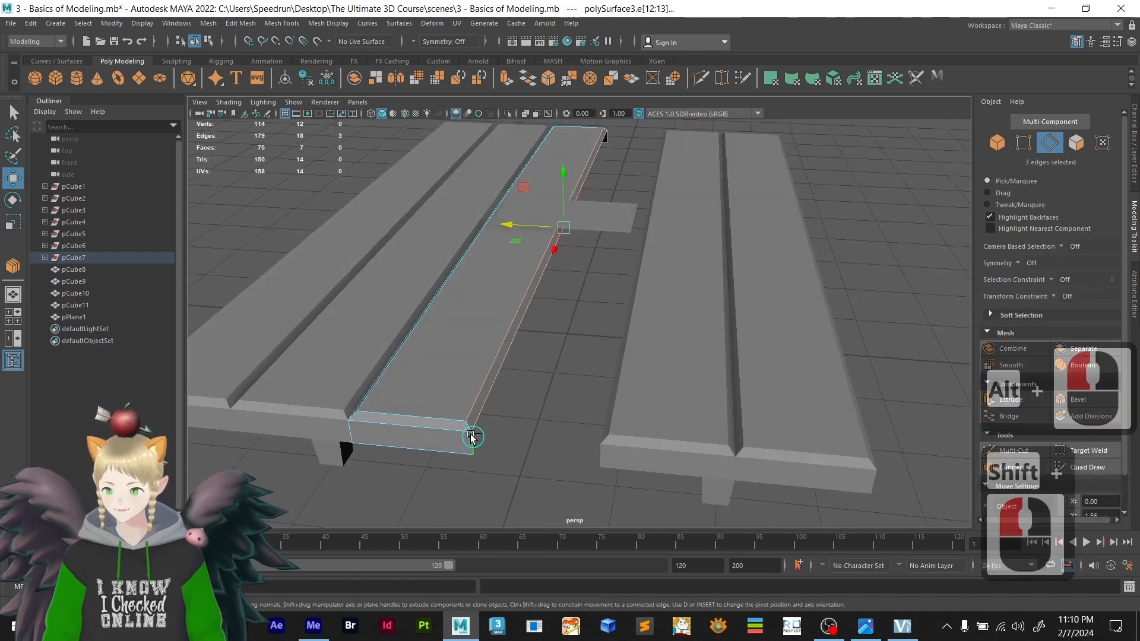
left_click(469, 428, "shift")
scroll(542, 425, "down", 2)
left_click_drag(703, 321, 537, 346, "alt")
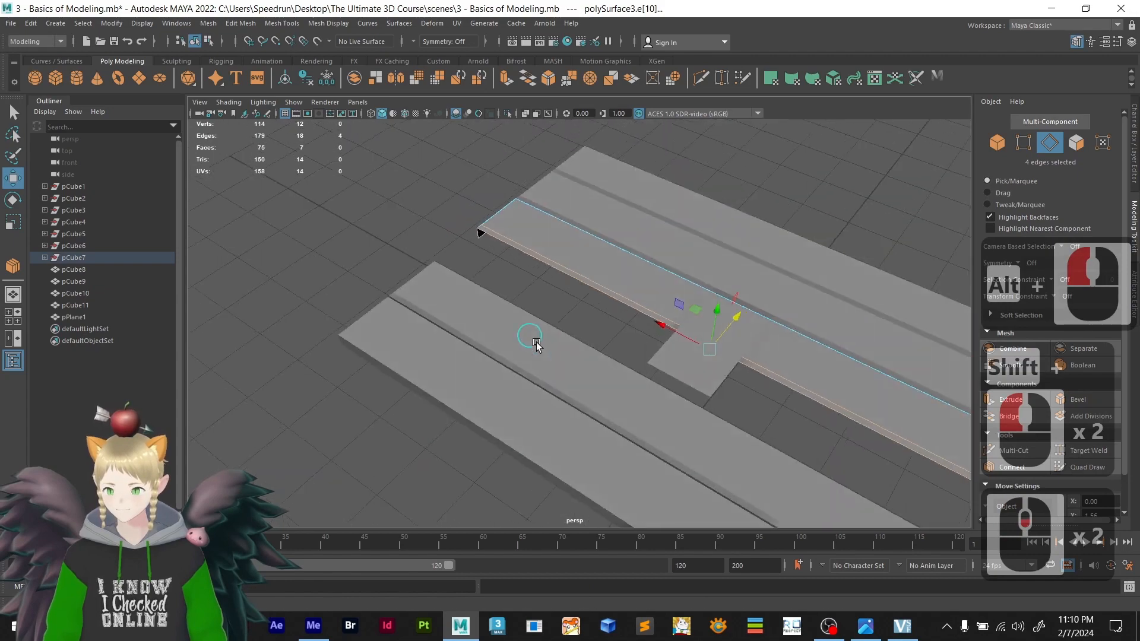
middle_click_drag(536, 346, 251, 225, "alt")
middle_click_drag(575, 399, 566, 383, "alt")
scroll(558, 374, "up", 2)
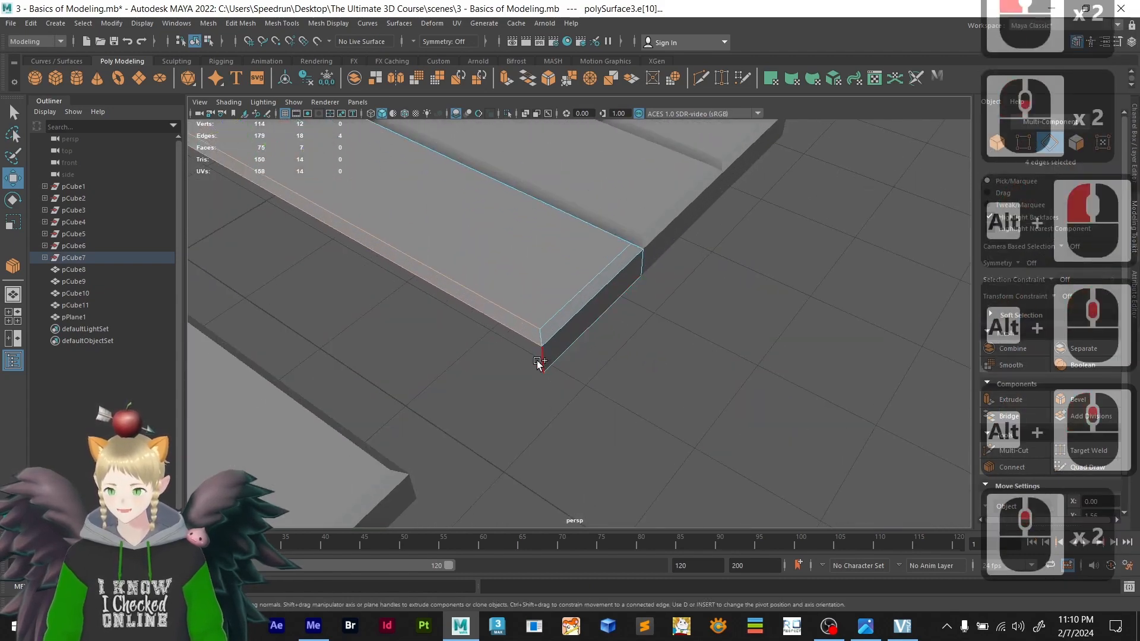
left_click(543, 341, "shift")
left_click(539, 338, "shift")
scroll(523, 363, "down", 6)
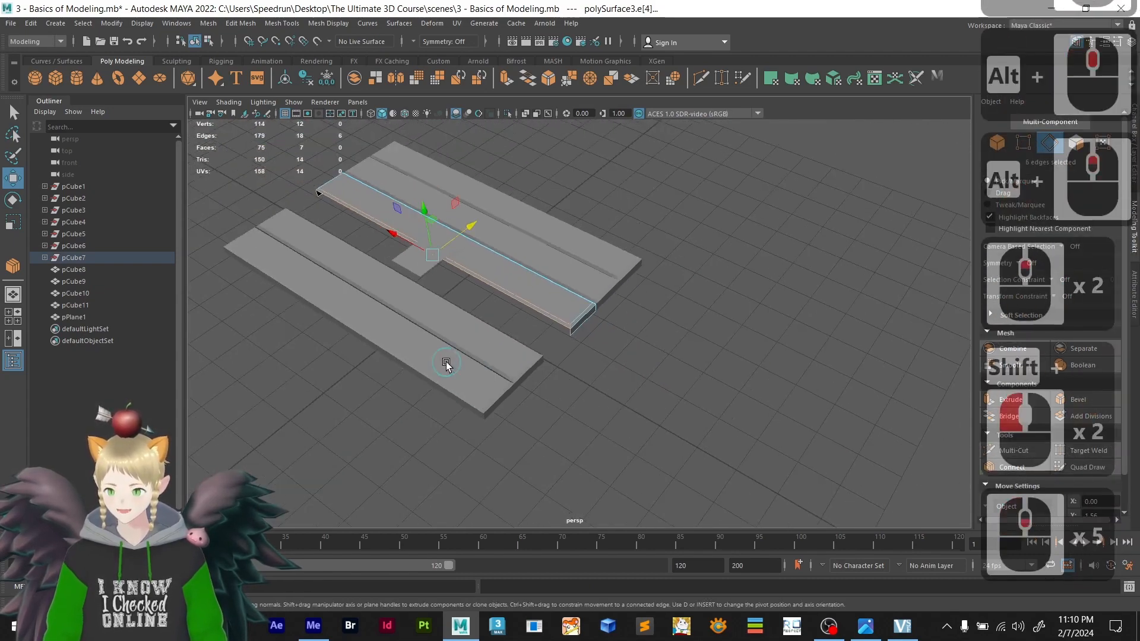
- Snap the edge selection's pivot to the plank's corner, and snap the edges along Z to the neighbouring plank across the gap
left_click_drag(429, 357, 642, 354, "alt")
middle_click_drag(658, 357, 491, 336, "alt")
scroll(482, 362, "up", 3)
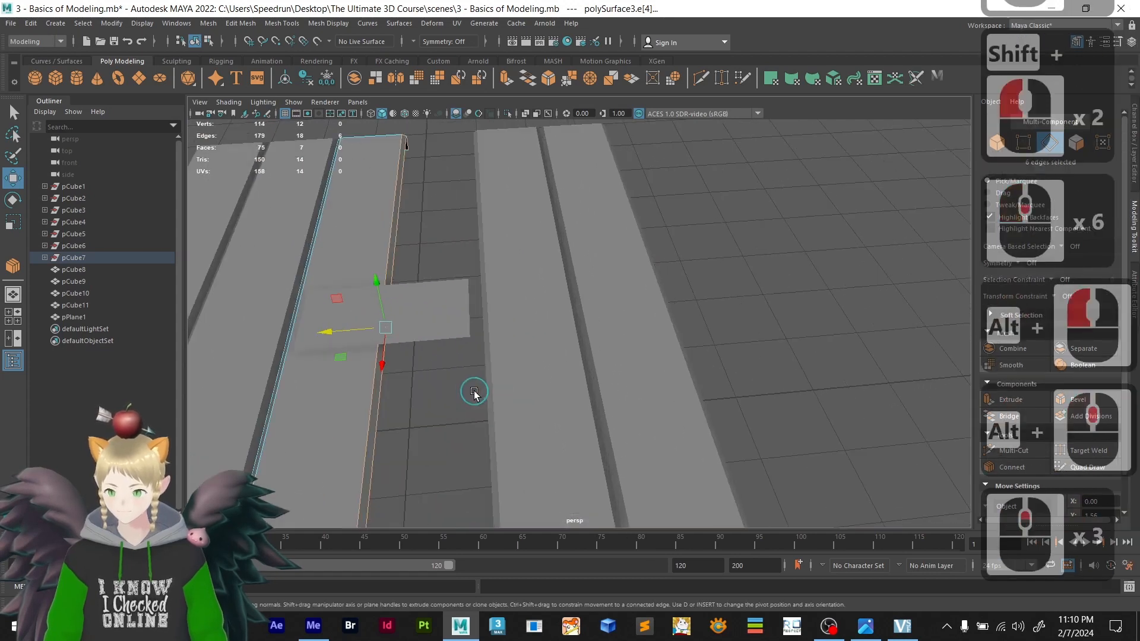
middle_click_drag(475, 392, 542, 306, "alt")
scroll(545, 312, "down", 2)
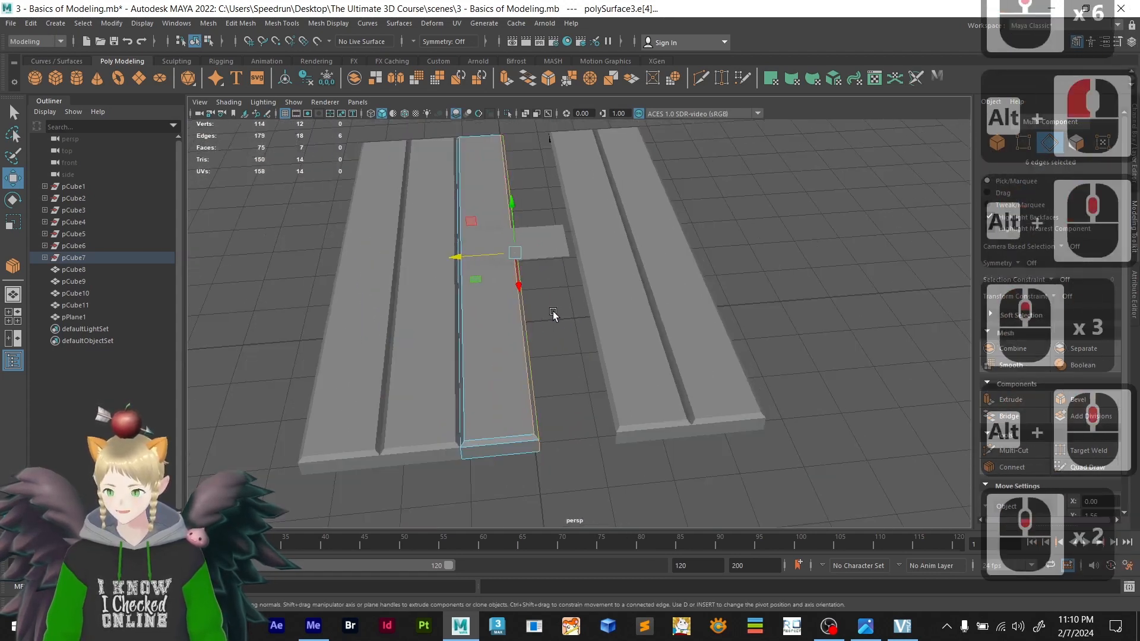
scroll(521, 303, "up", 2)
scroll(516, 262, "down", 1)
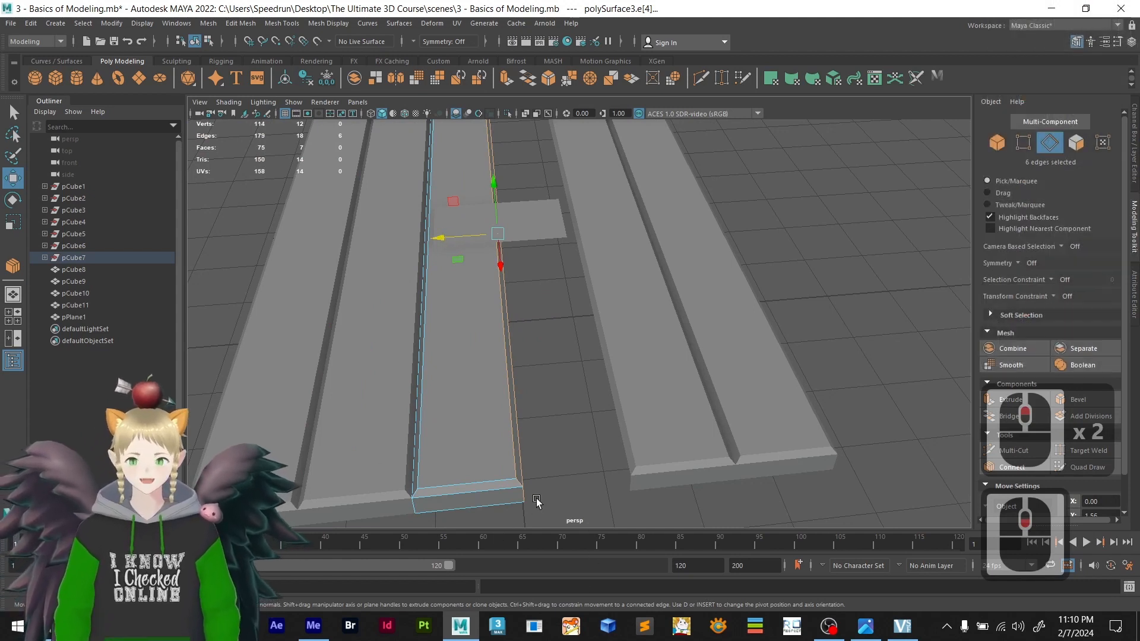
key("d")
key("v")
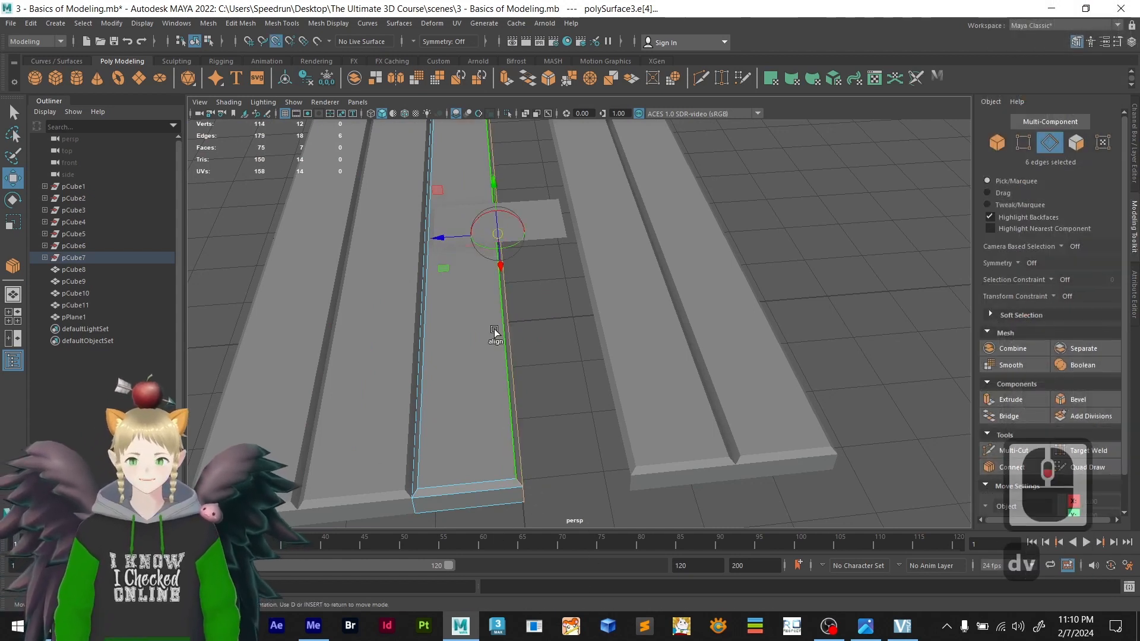
left_click(523, 486)
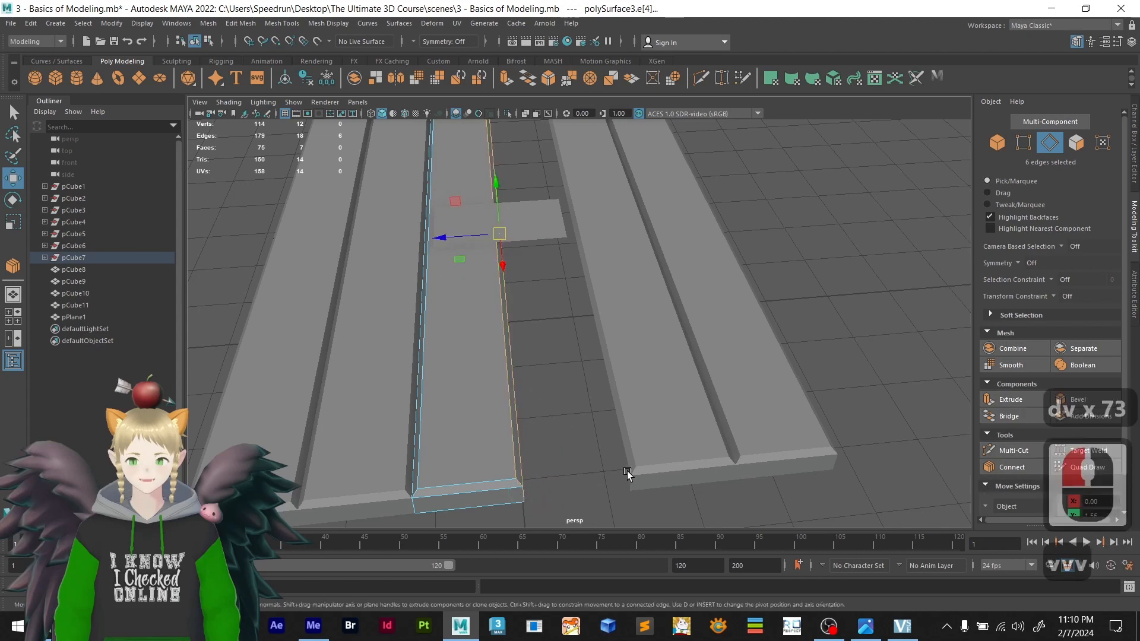
key("v")
left_click_drag(437, 240, 618, 457)
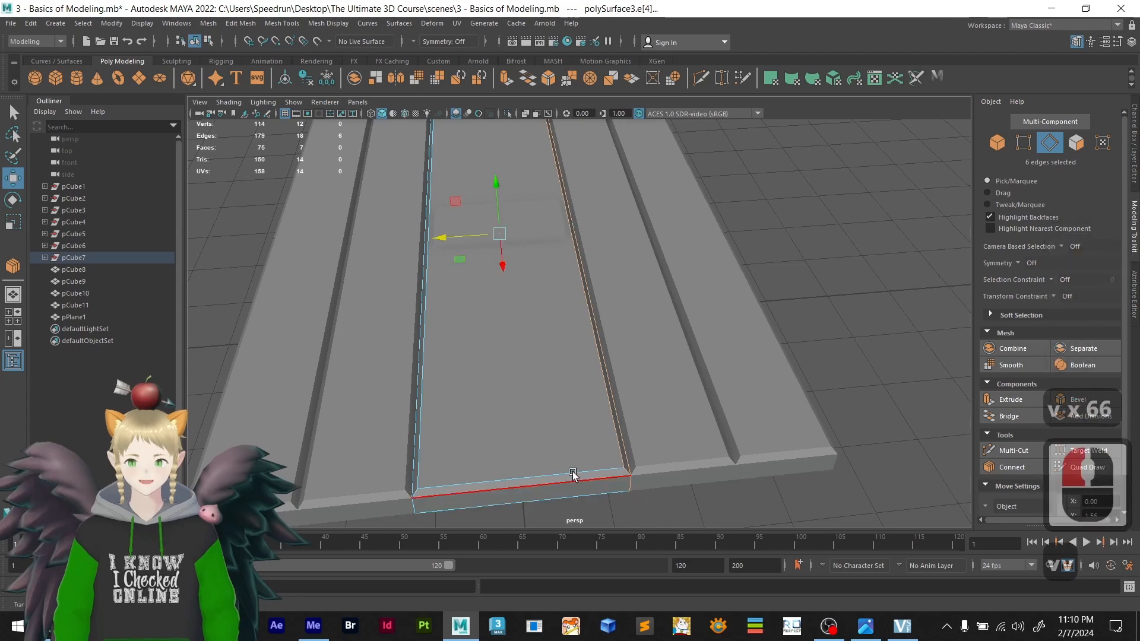
- Return to object mode and clear the selection of the tabletop planks
scroll(573, 470, "down", 3)
left_click_drag(548, 471, 608, 433, "alt")
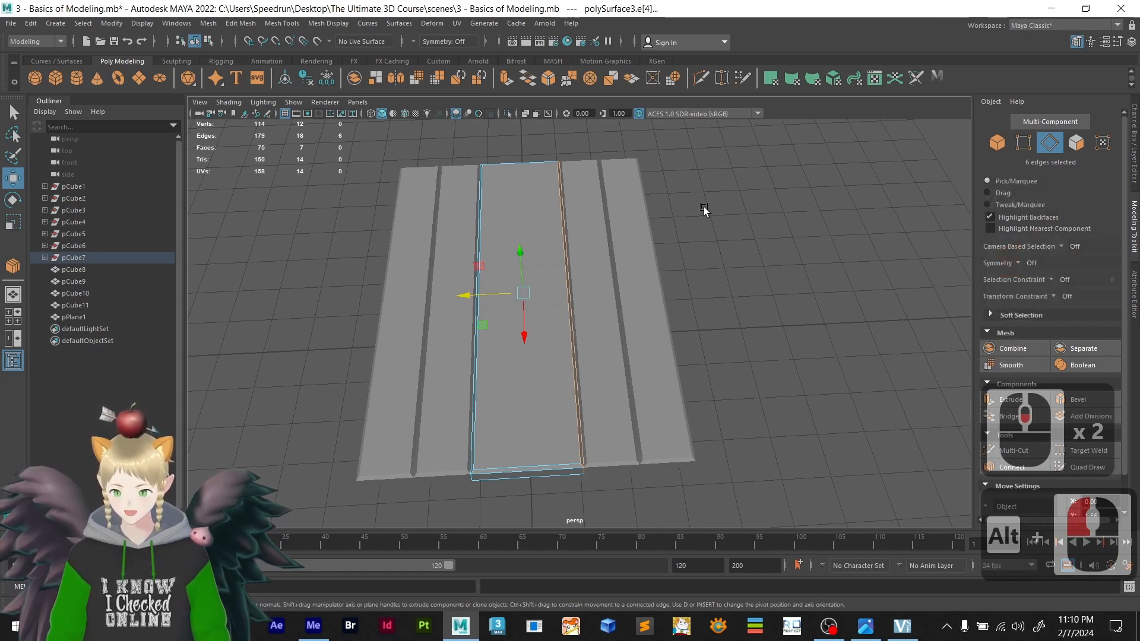
right_click_drag(704, 209, 727, 194)
left_click(728, 243)
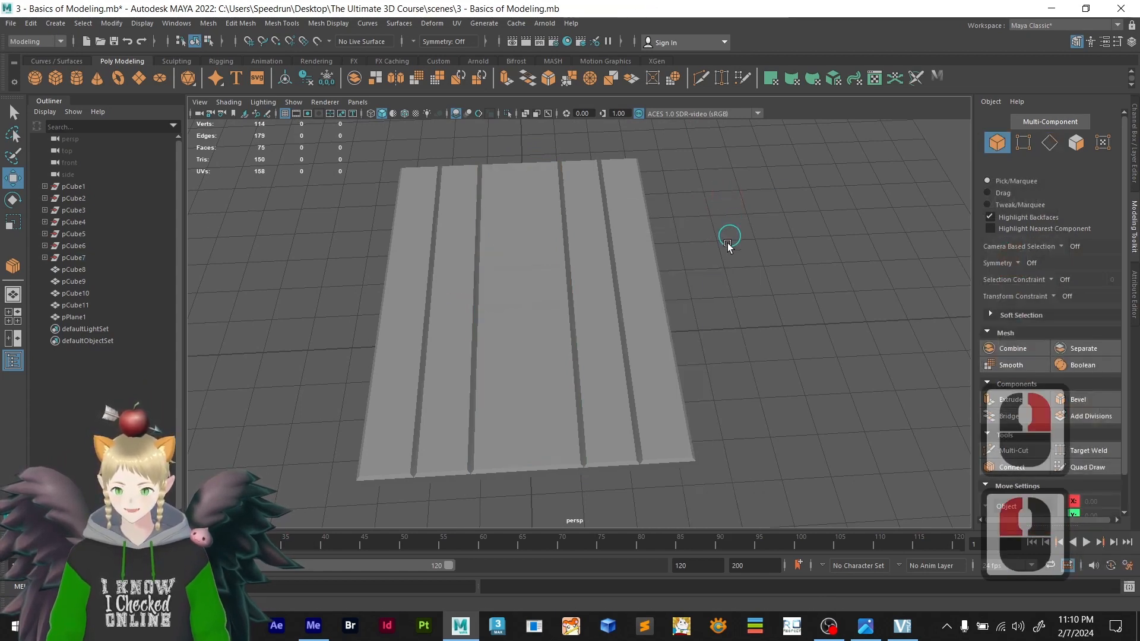
left_click_drag(646, 366, 682, 354, "alt")
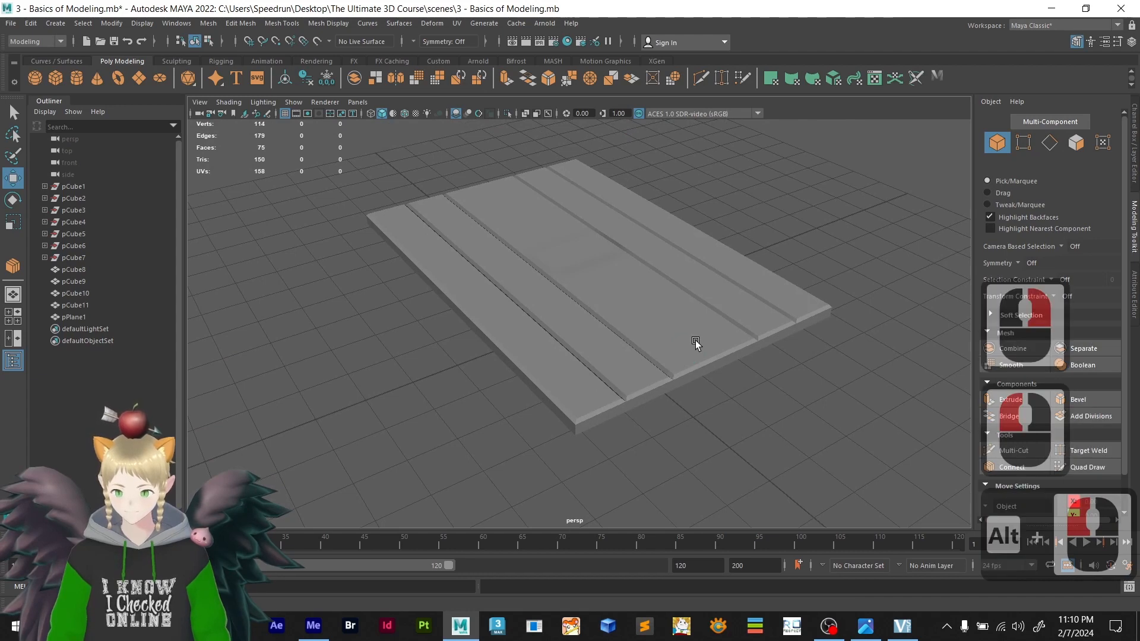
scroll(715, 355, "up", 2)
scroll(751, 386, "down", 2)
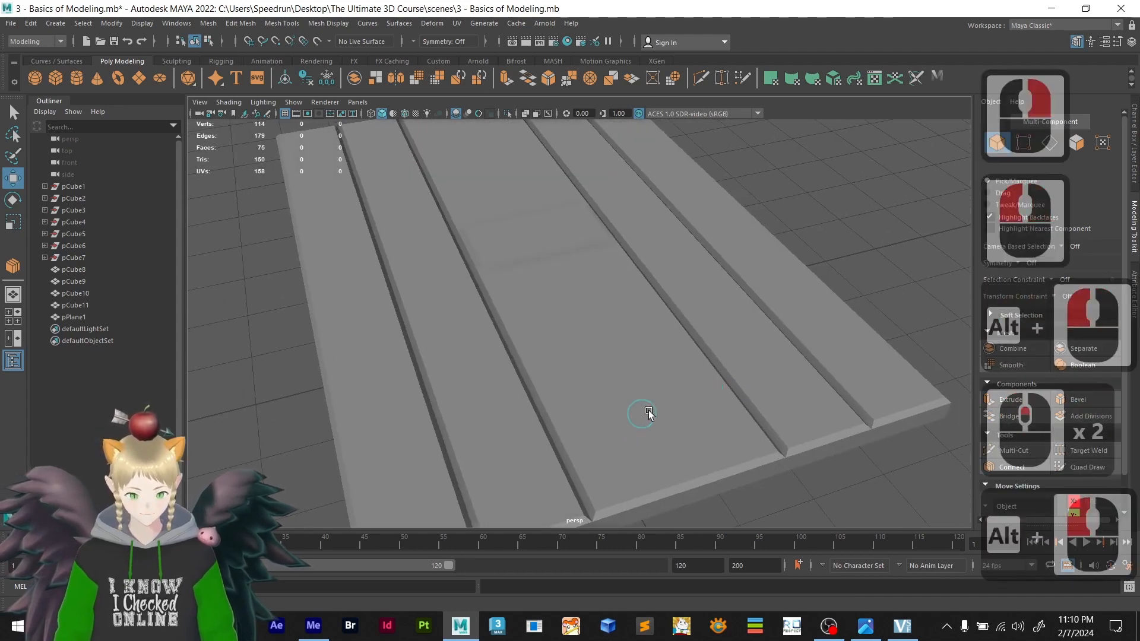
left_click_drag(649, 412, 206, 240, "alt")
left_click_drag(817, 324, 401, 486)
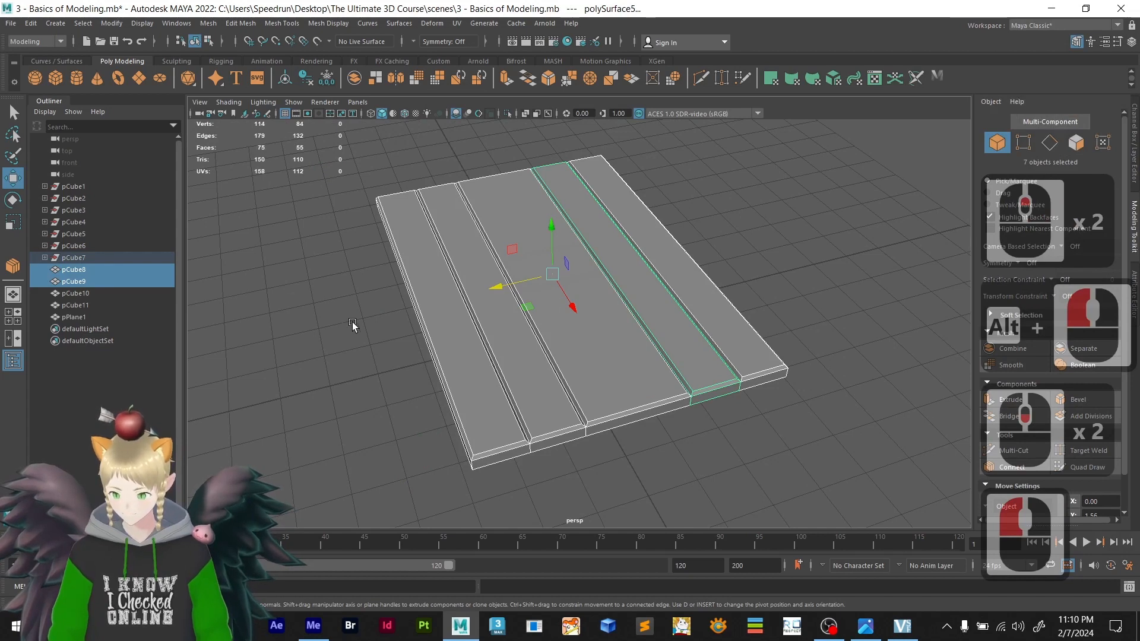
left_click(383, 329)
- Select the small plane at the tabletop's centre and scale it along X to reach slightly past both ends of the table
left_click(537, 295)
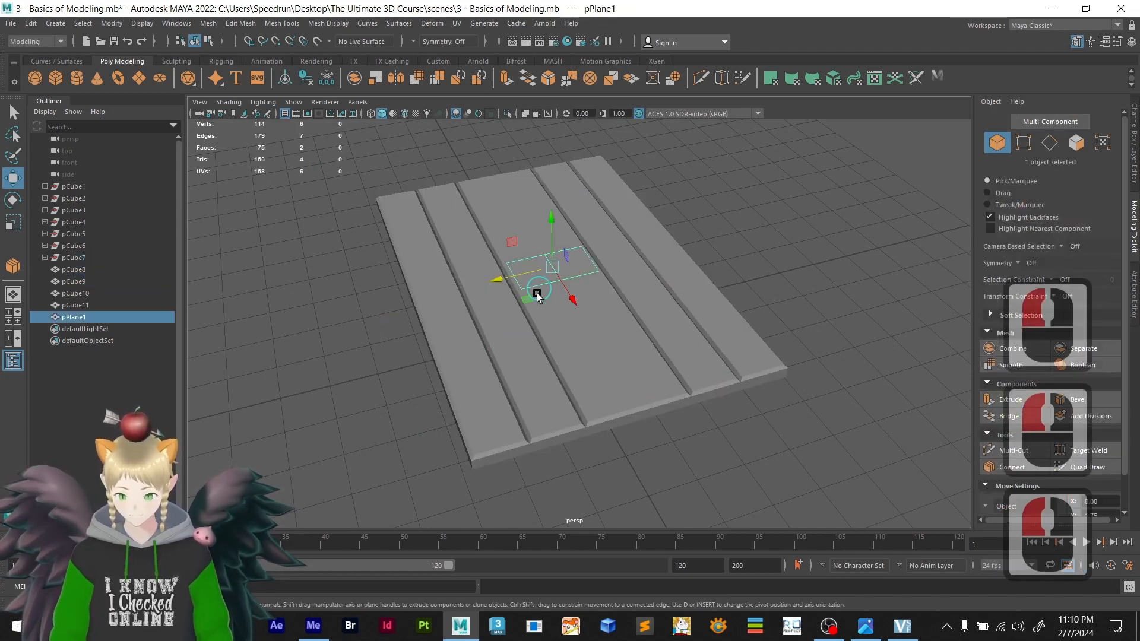
left_click_drag(537, 295, 528, 401, "alt")
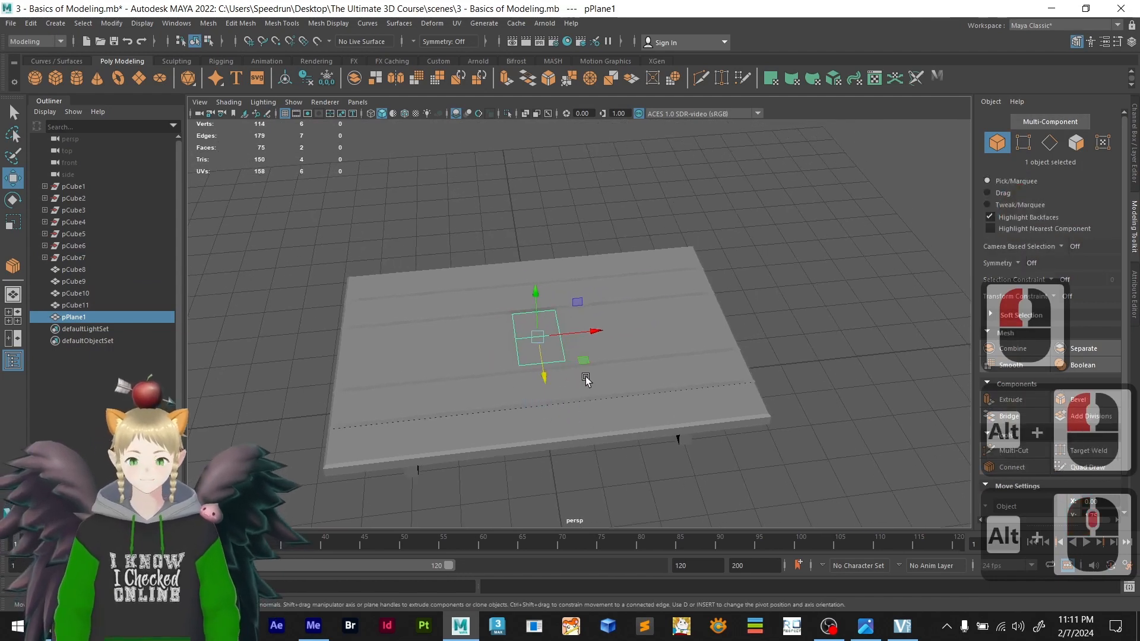
key("e")
key("r")
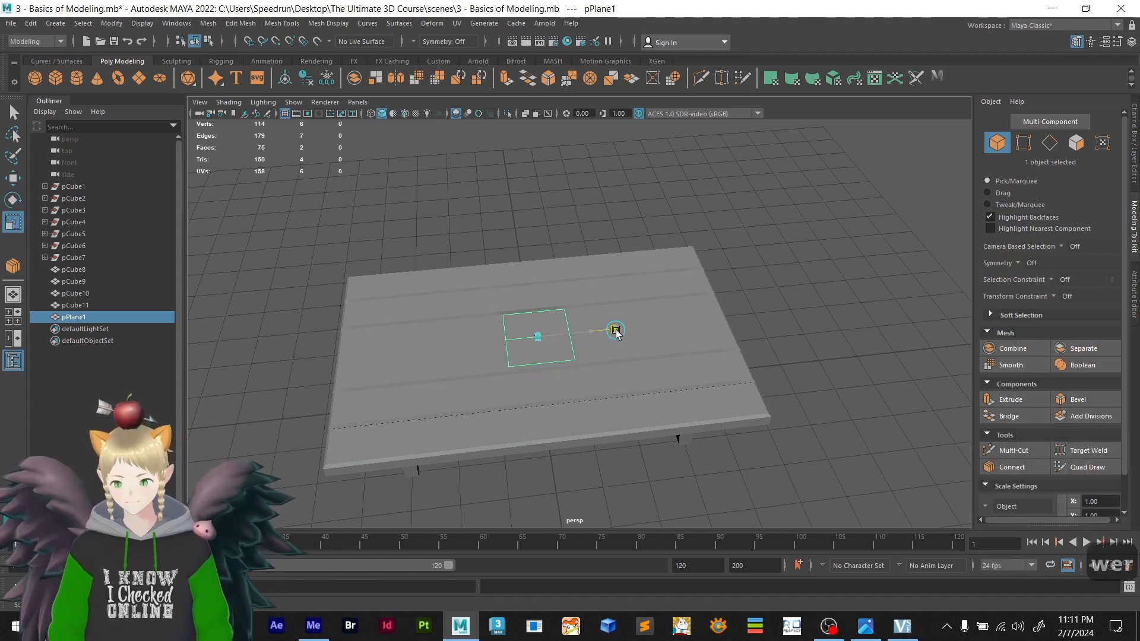
left_click_drag(616, 331, 741, 329)
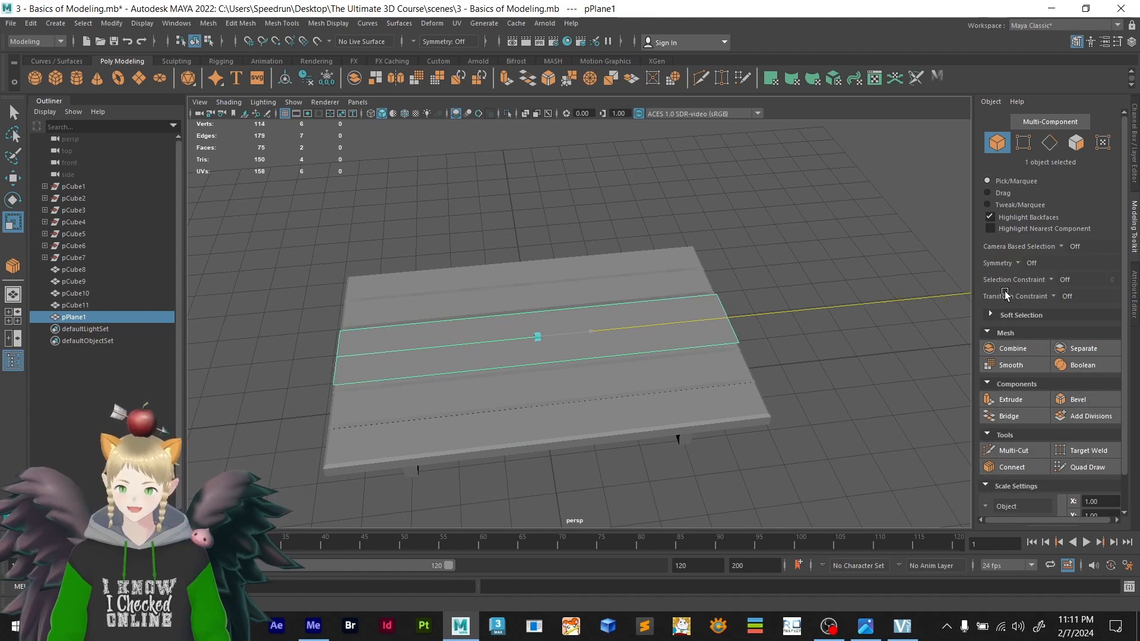
left_click_drag(1009, 291, 1017, 293)
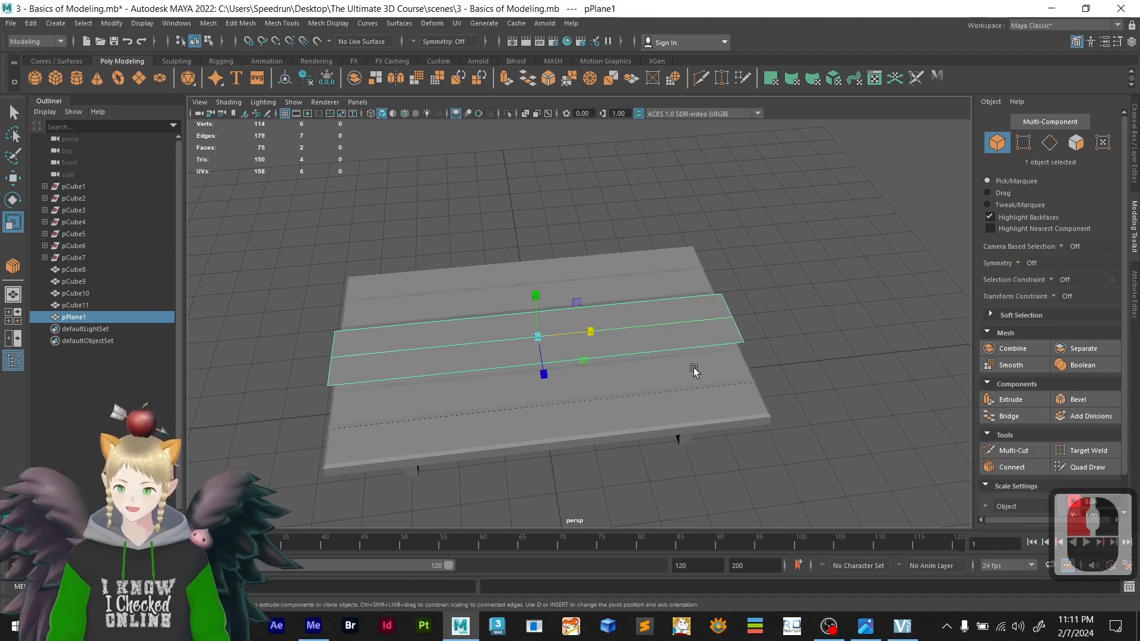
- Select the four short border edges of the plane, two at each end of the table
left_click_drag(695, 372, 632, 326, "alt")
scroll(713, 272, "up", 3)
middle_click_drag(691, 297, 593, 383, "alt")
scroll(586, 409, "up", 2)
scroll(595, 415, "down", 3)
left_click_drag(597, 415, 565, 422, "alt")
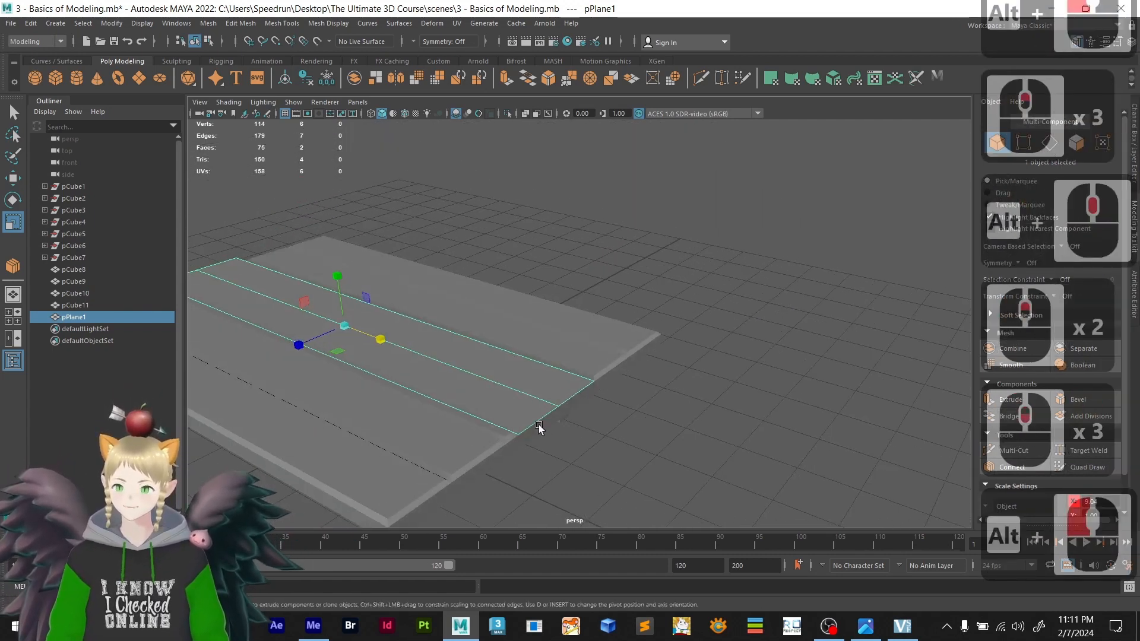
right_click_drag(540, 424, 540, 277)
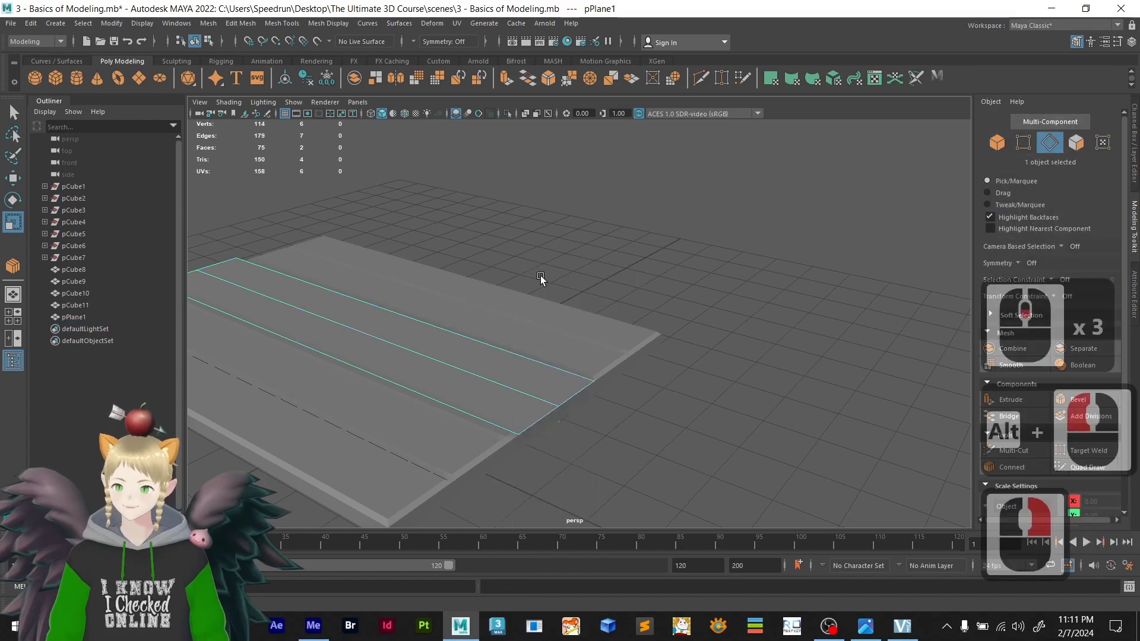
left_click(533, 428)
left_click(584, 392, "shift")
scroll(576, 397, "down", 2)
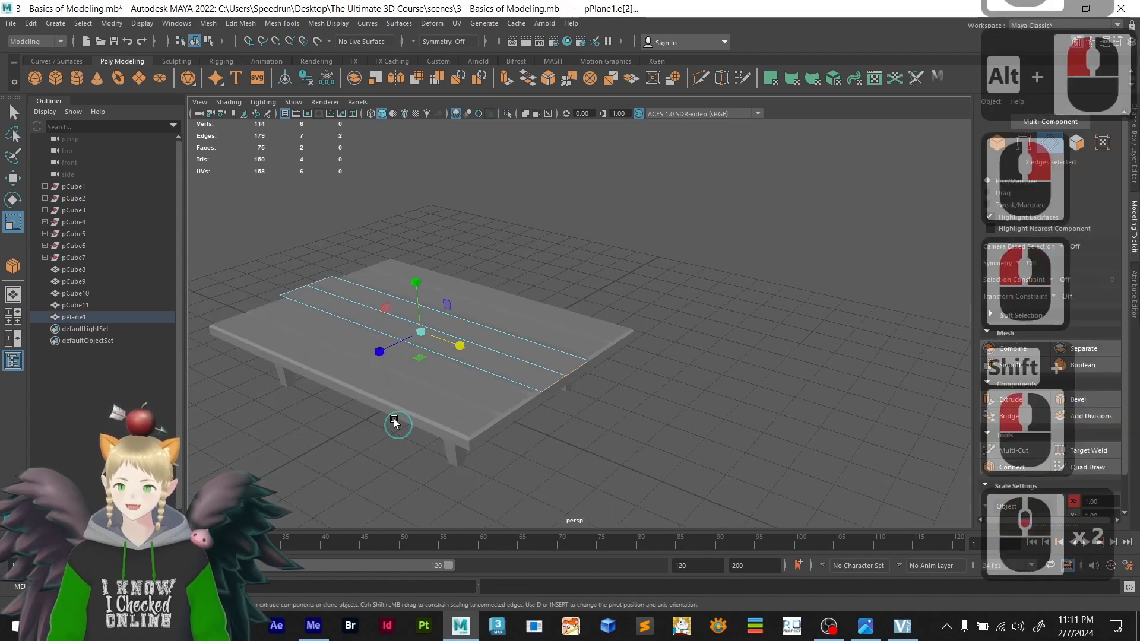
left_click_drag(394, 422, 588, 421, "alt")
left_click(617, 428, "shift")
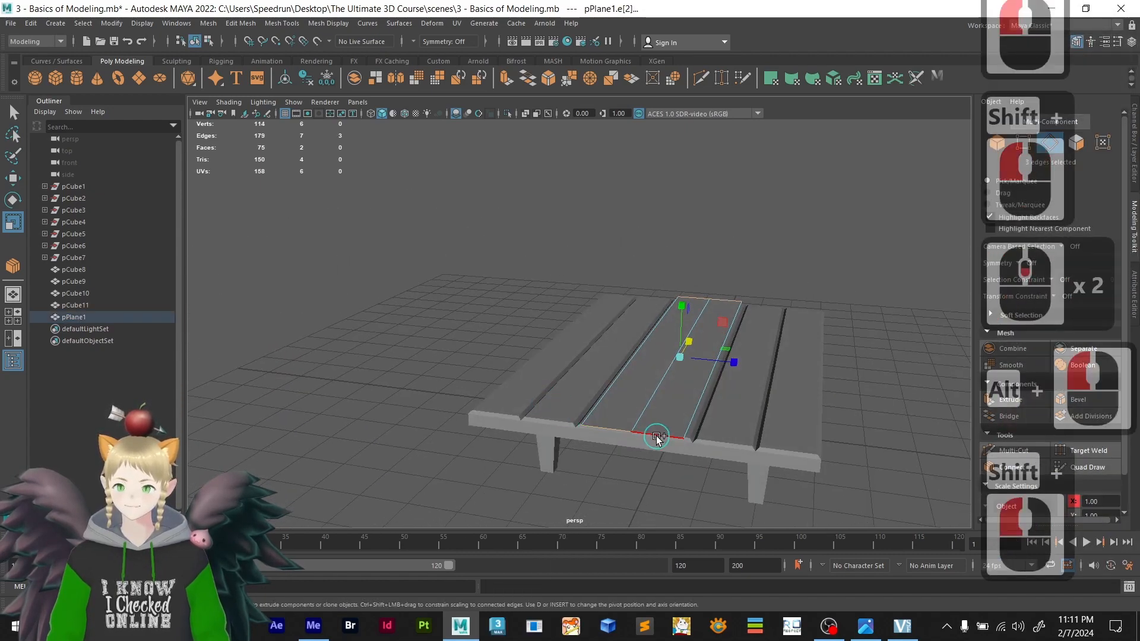
left_click(656, 437, "shift")
left_click_drag(687, 463, 574, 484, "alt")
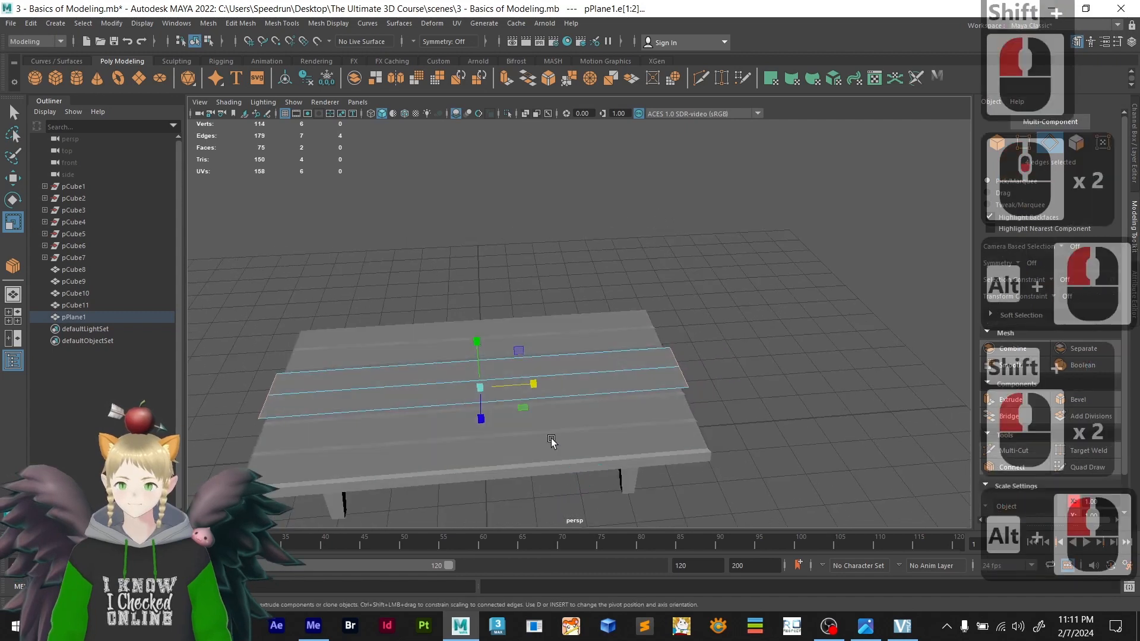
- Extrude the plane's end edges straight down so flaps hang over both ends of the tabletop
key("w")
left_click_drag(540, 381, 644, 329, "alt")
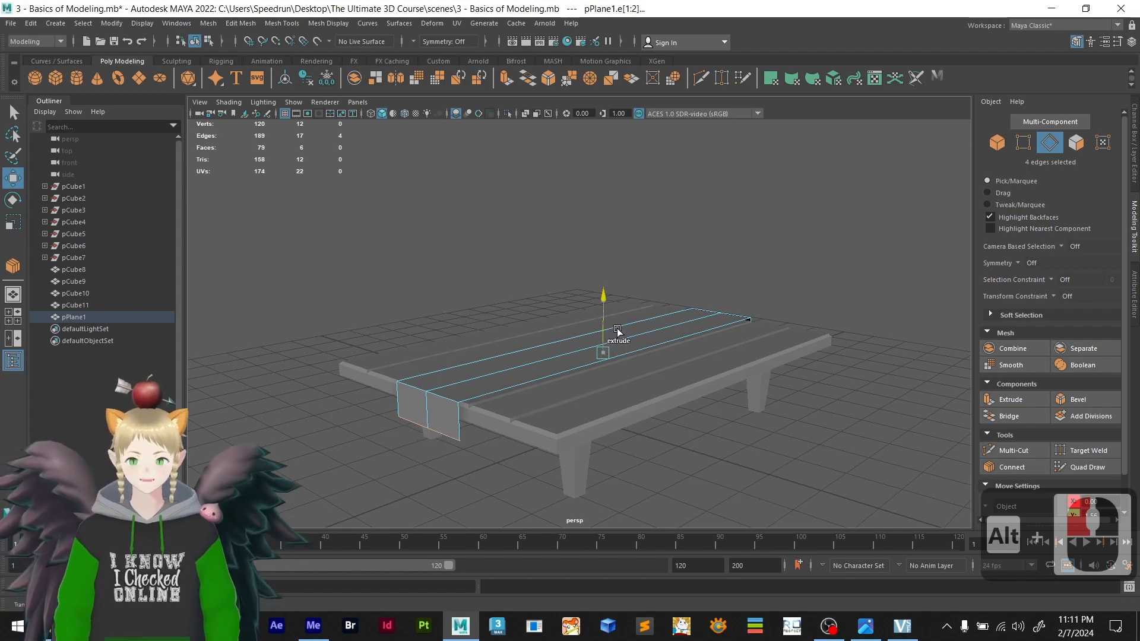
left_click(592, 350, "shift")
scroll(451, 409, "up", 2)
middle_click_drag(451, 409, 416, 409, "alt")
left_click_drag(418, 410, 350, 417, "alt")
middle_click_drag(385, 398, 587, 367, "alt")
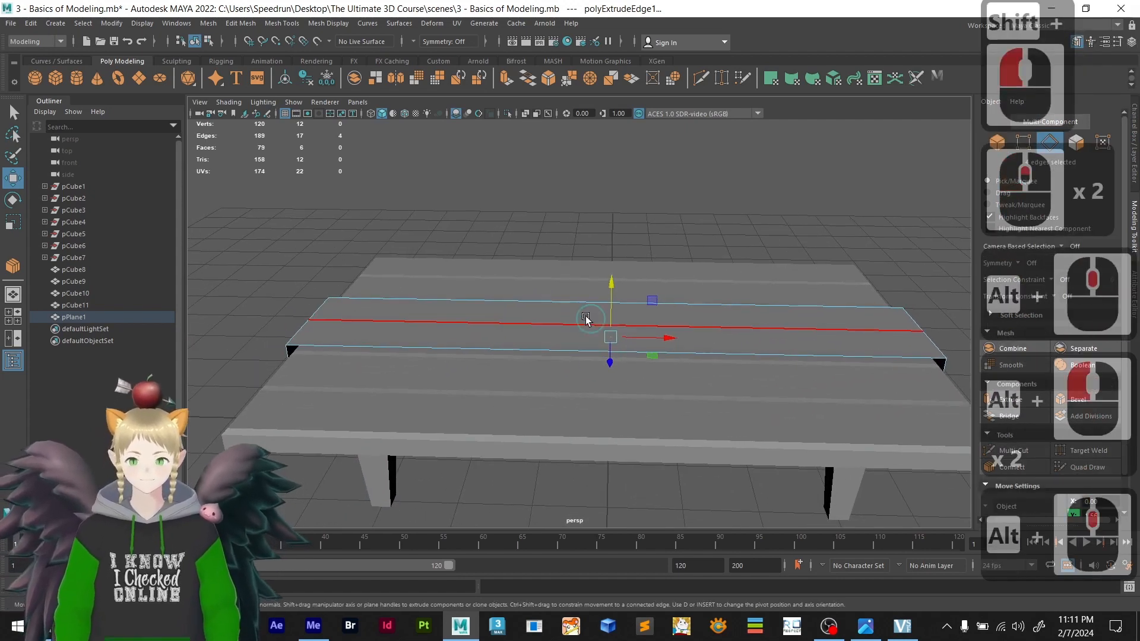
- Return to object mode and scale the draped plane slightly inward along X, to about 8.94
right_click_drag(580, 304, 634, 294)
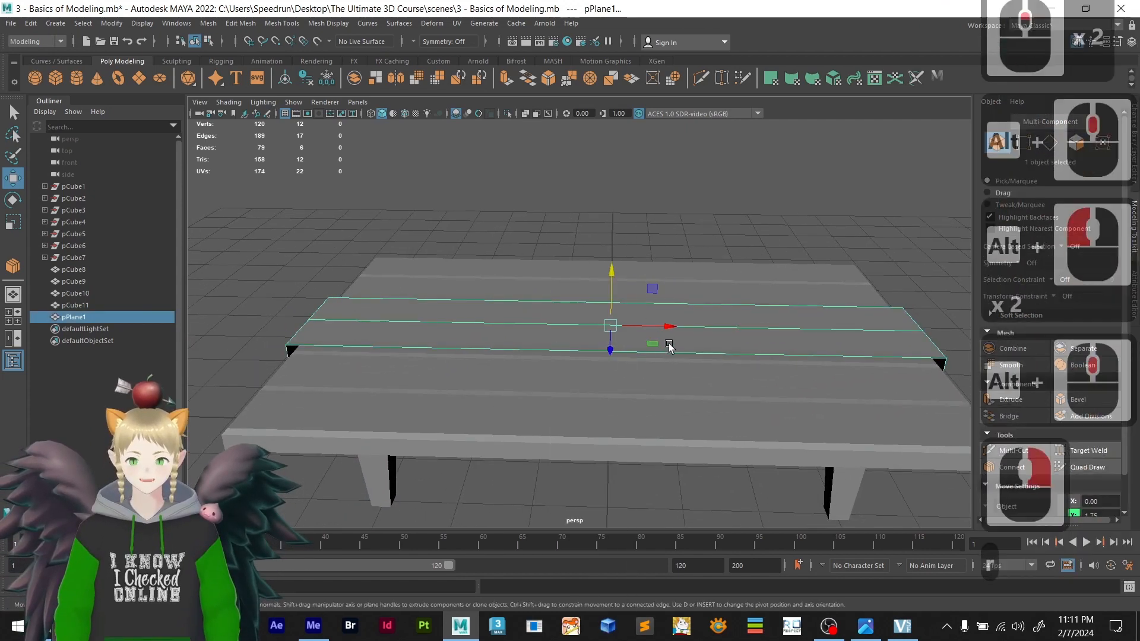
key("r")
key("t")
key("e")
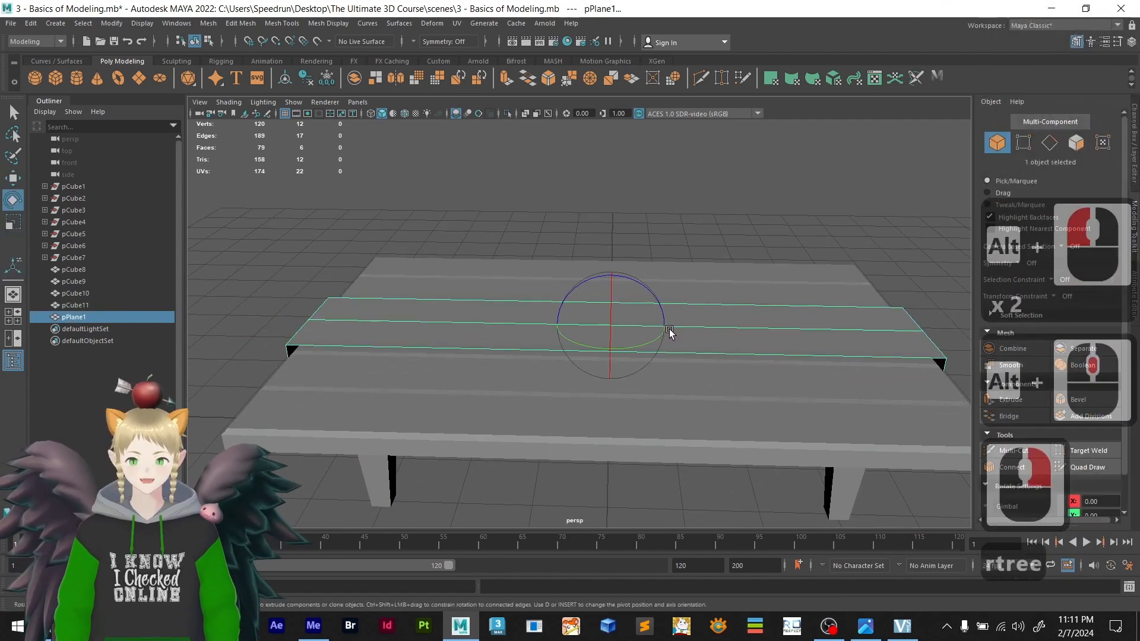
left_click_drag(669, 330, 663, 330)
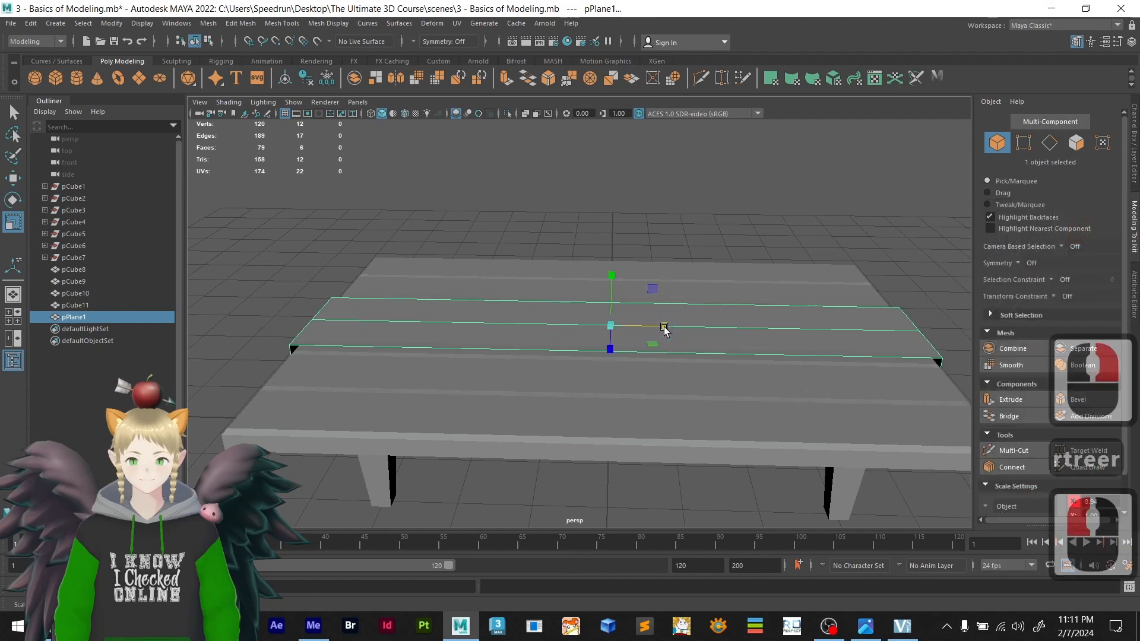
- Examine how closely the draped plane's hanging flap fits the tabletop's end, up close and from around the table
left_click_drag(530, 369, 578, 362, "alt")
scroll(400, 351, "up", 3)
middle_click_drag(401, 349, 509, 331, "alt")
scroll(508, 332, "up", 2)
scroll(507, 332, "down", 1)
left_click_drag(507, 332, 425, 305, "alt")
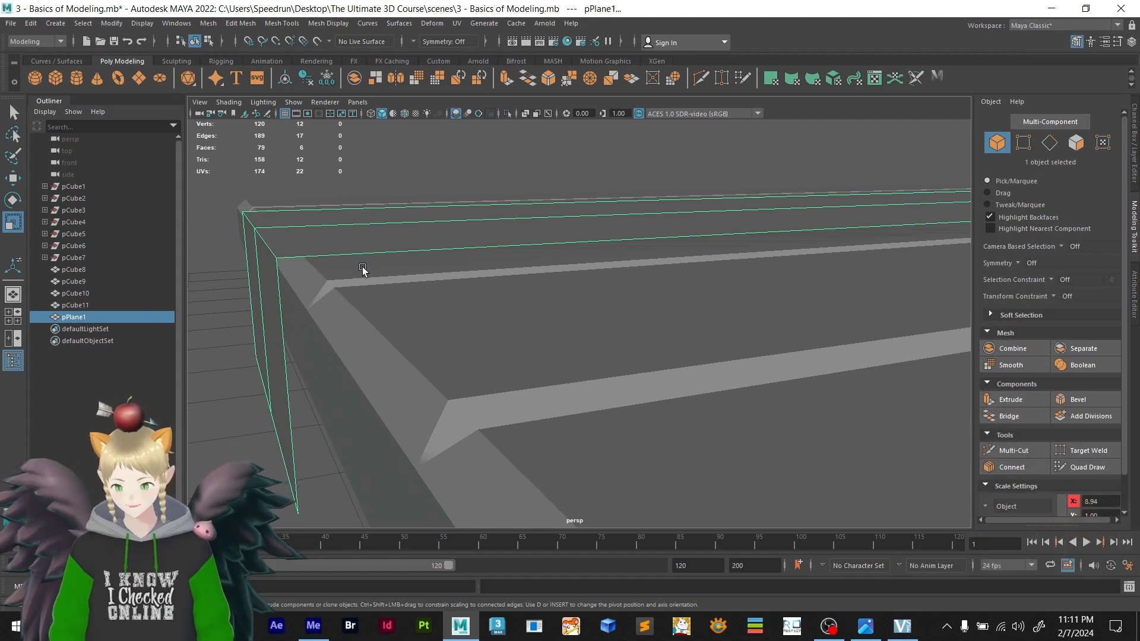
scroll(476, 301, "down", 5)
left_click_drag(644, 348, 652, 373, "alt")
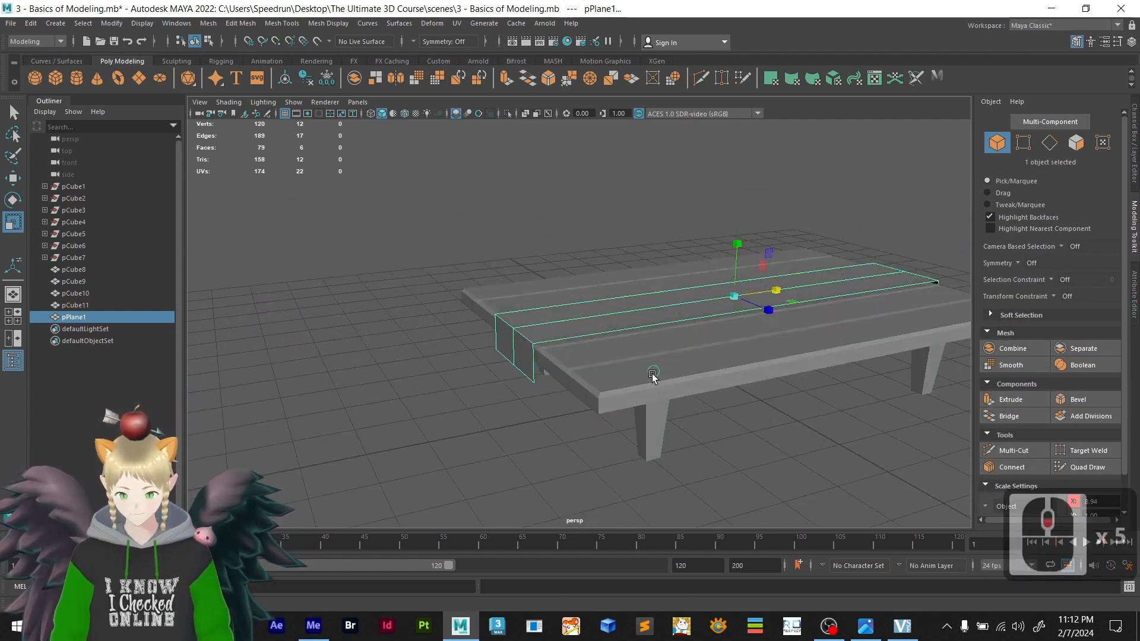
scroll(636, 395, "down", 2)
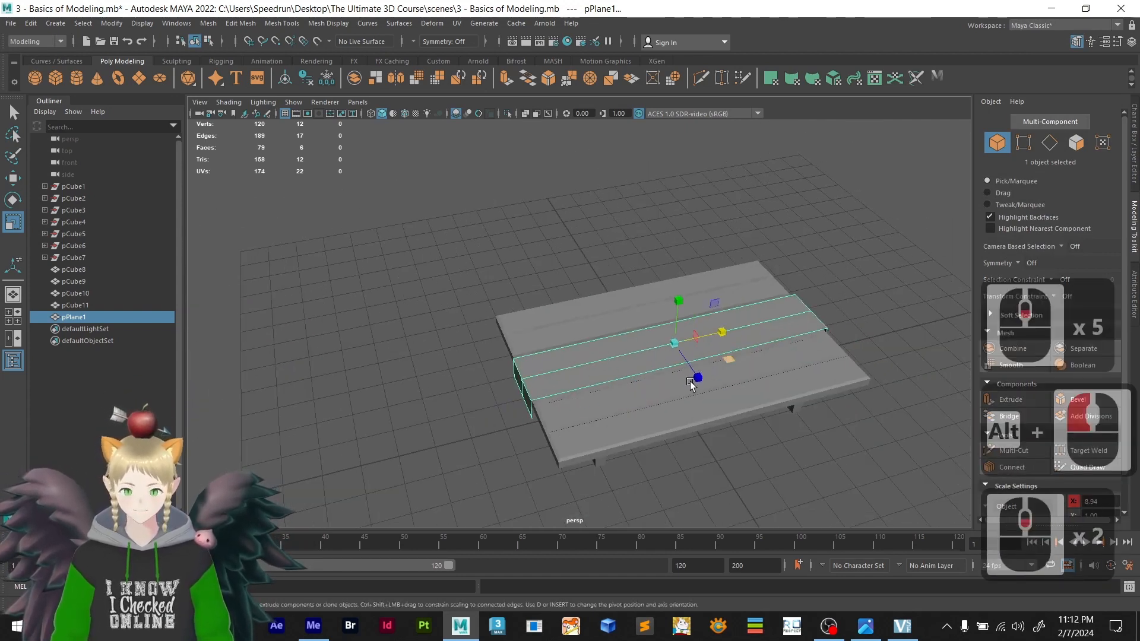
middle_click_drag(692, 381, 621, 396, "alt")
scroll(458, 438, "up", 3)
scroll(466, 441, "down", 2)
left_click_drag(516, 448, 504, 414, "alt")
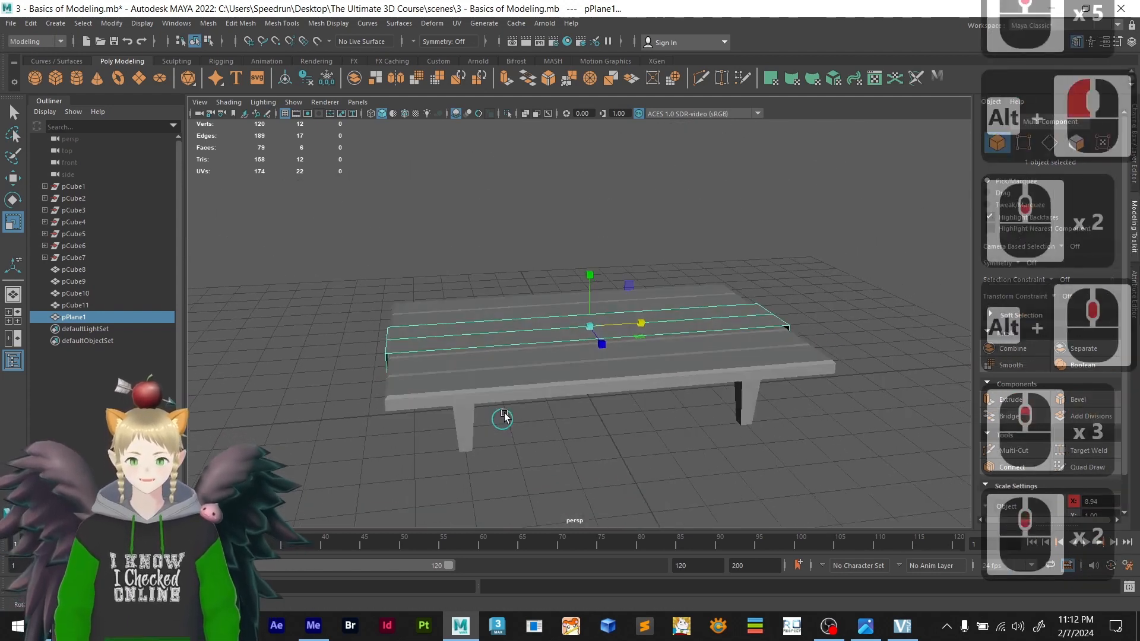
- Select the four short edges where the draped plane folds over both ends of the tabletop
scroll(422, 364, "up", 3)
left_click_drag(422, 364, 455, 349, "alt")
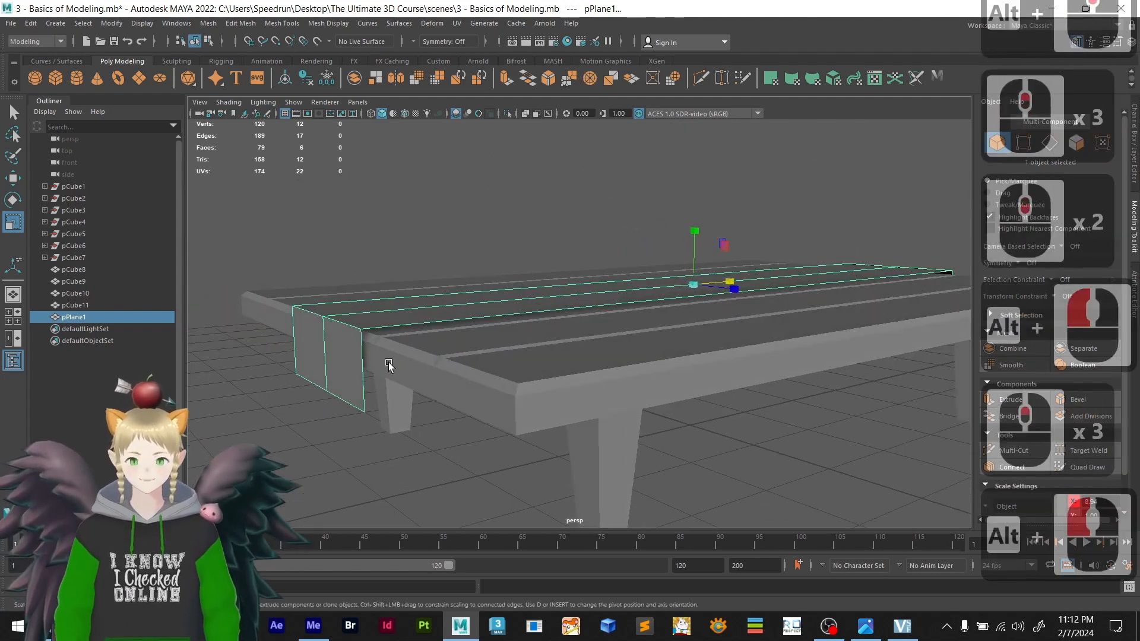
scroll(491, 364, "up", 3)
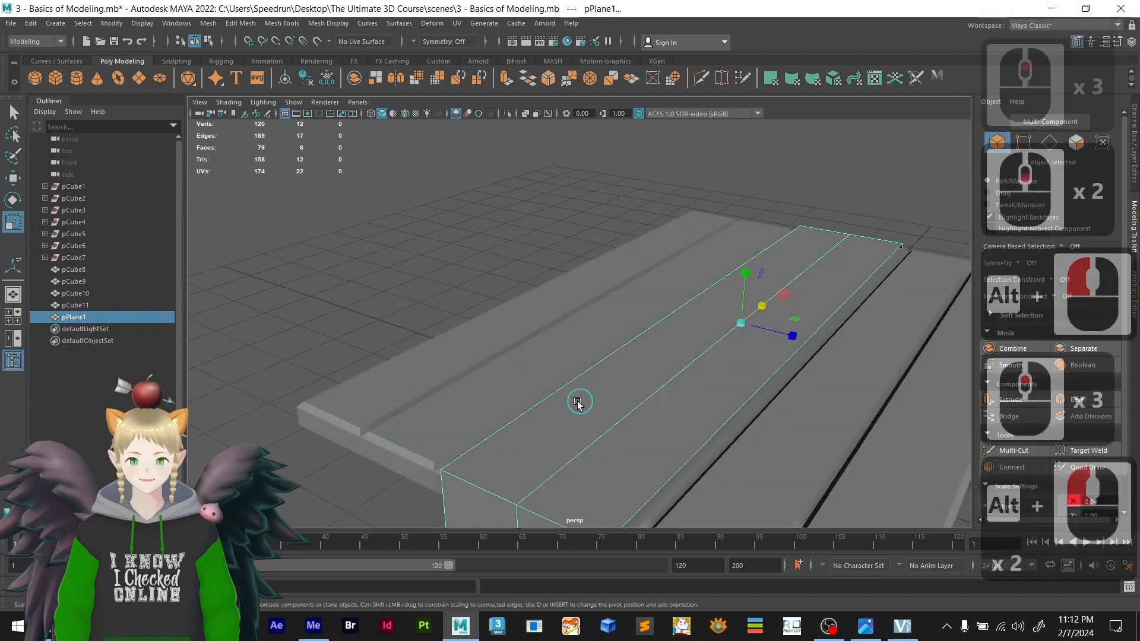
left_click_drag(580, 400, 499, 333, "alt")
scroll(499, 333, "down", 2)
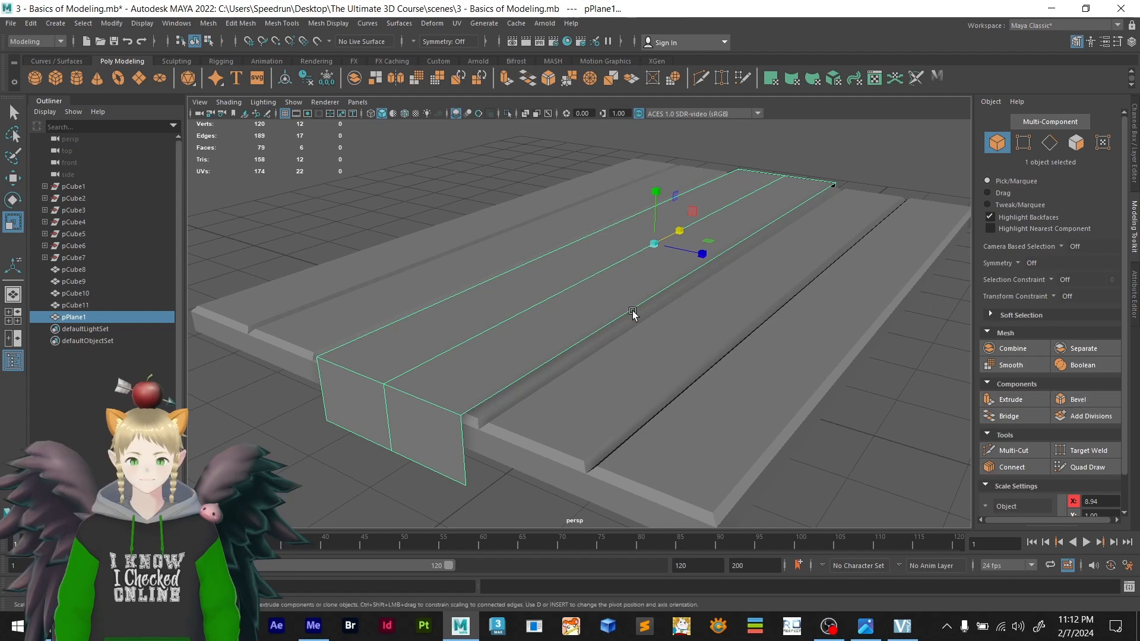
right_click_drag(495, 301, 495, 269)
left_click(481, 287)
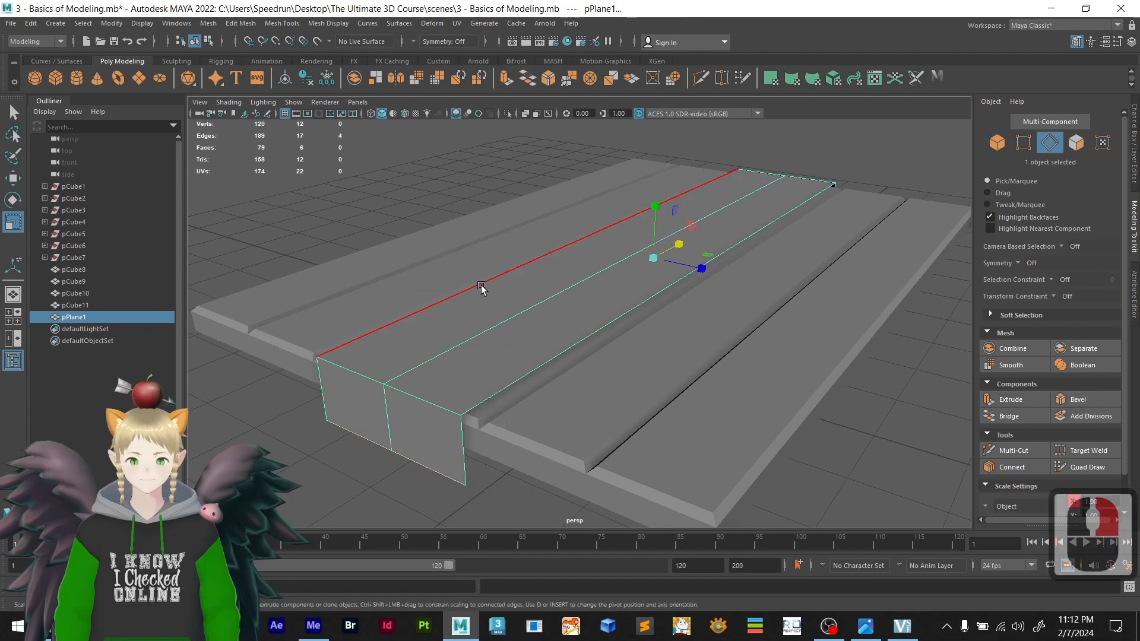
left_click(364, 376)
left_click(407, 396, "shift")
scroll(594, 368, "down", 3)
left_click_drag(722, 346, 587, 367, "alt")
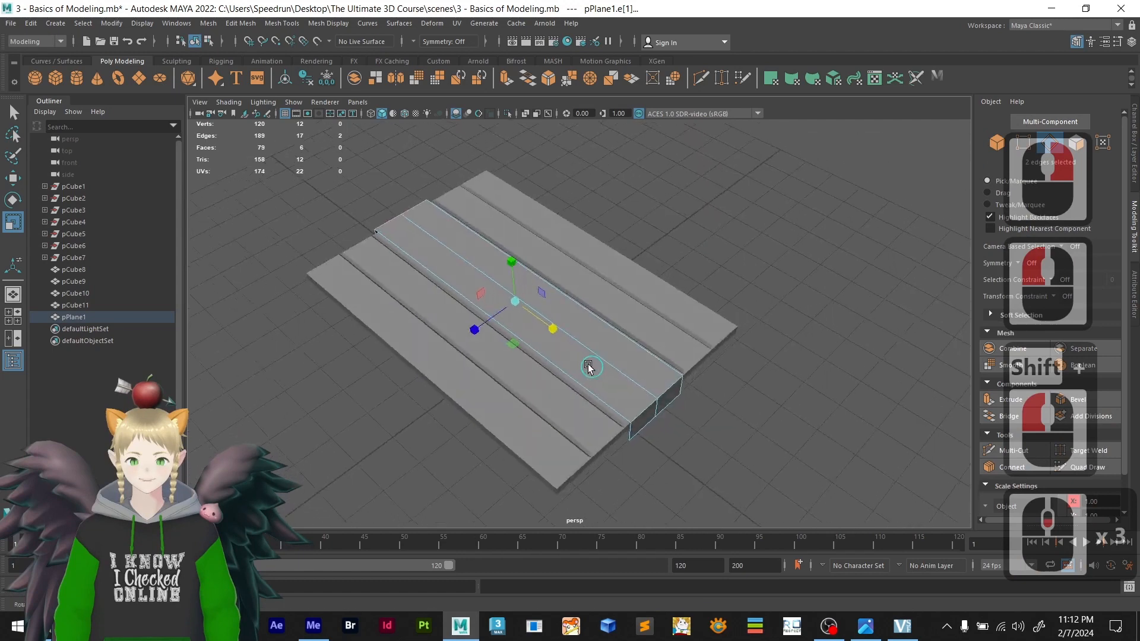
scroll(617, 386, "up", 2)
double_click(692, 413, "shift")
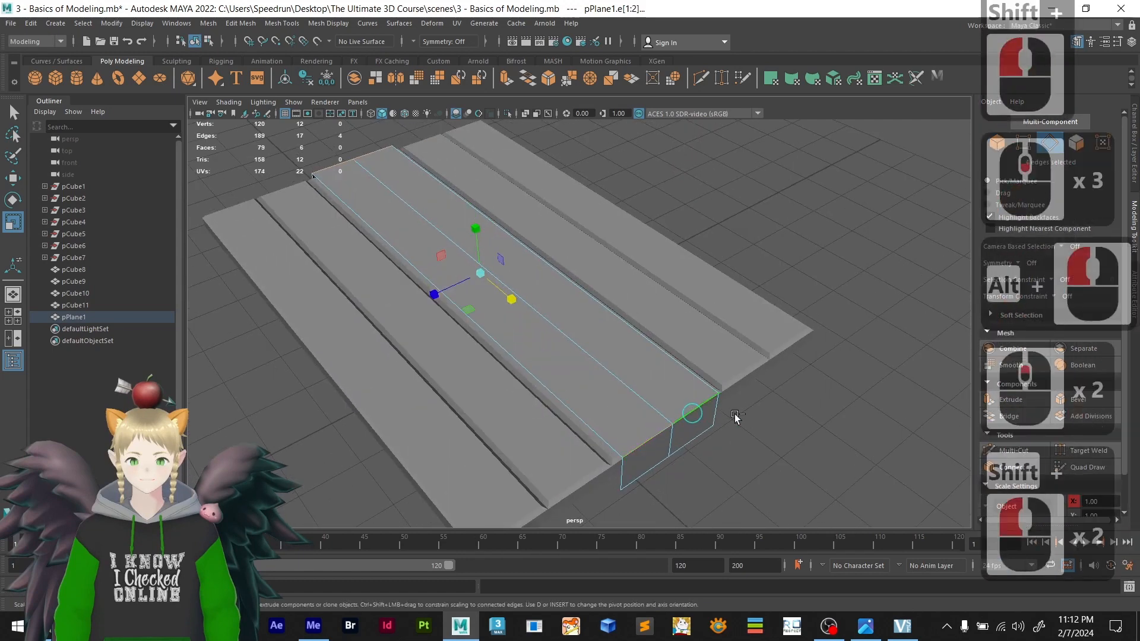
- Bevel the selected fold edges of the draped plane with a fraction of 0.2
left_click(1060, 402)
left_click(785, 378)
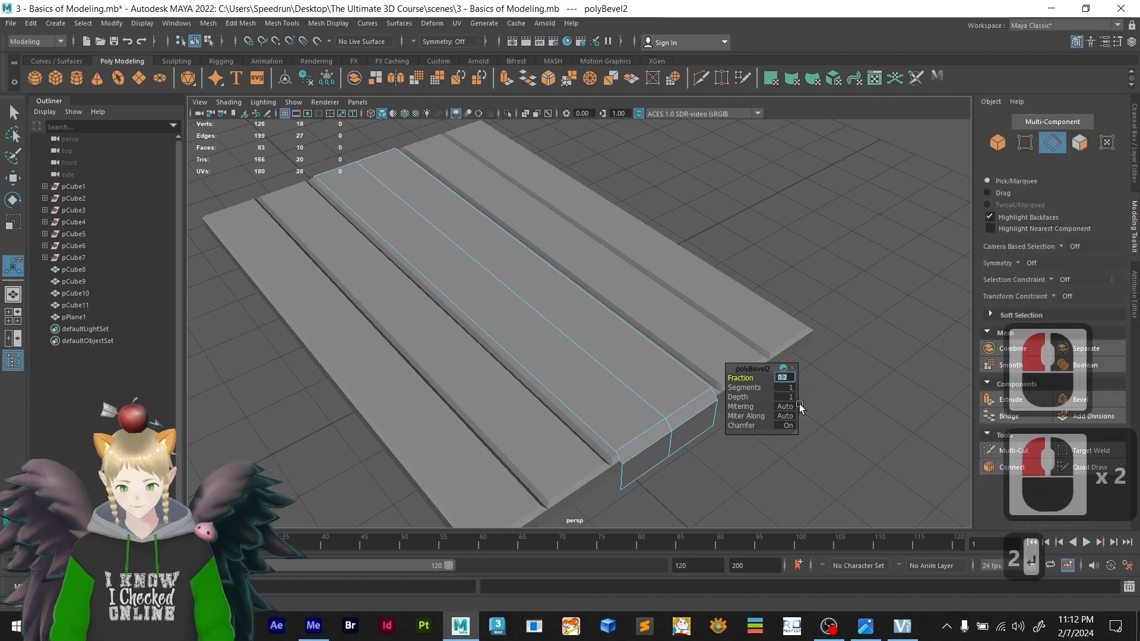
type(".2")
key("Return")
- Set the fold bevel to 2 segments and check the rounded edge on the draped plane
left_click_drag(633, 384, 601, 336, "alt")
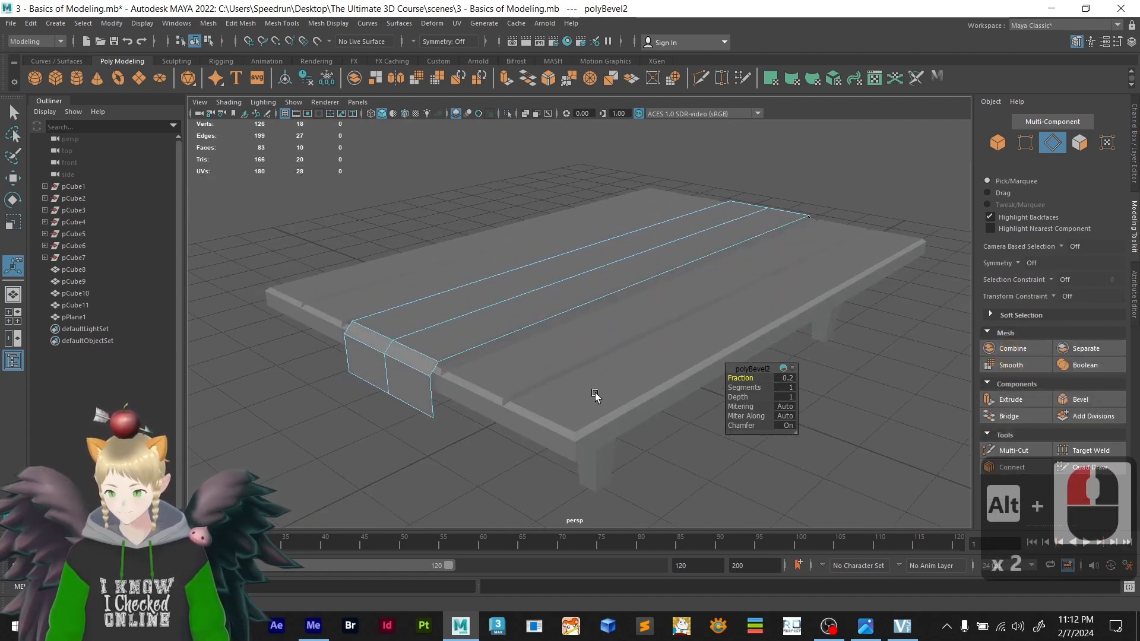
left_click(786, 387)
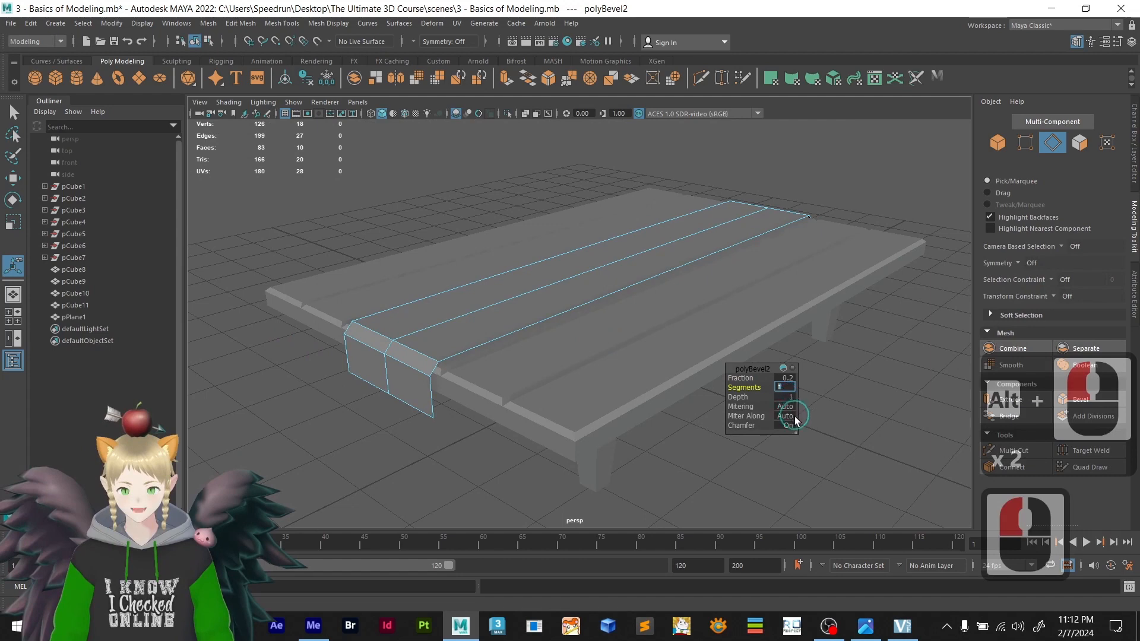
type("2")
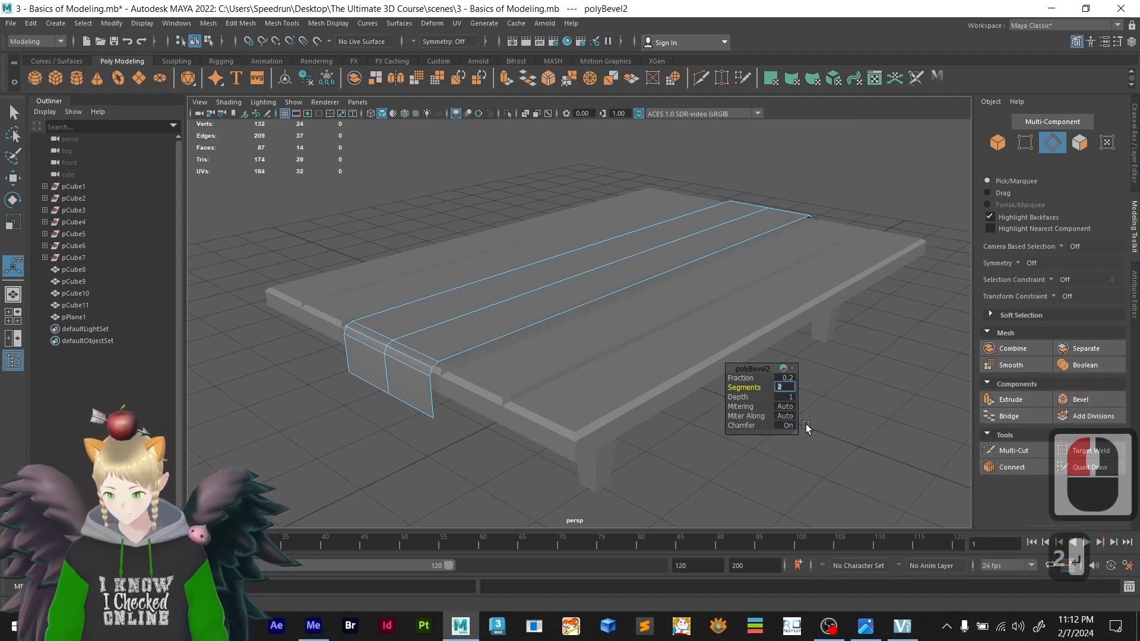
key("Return")
left_click_drag(806, 423, 444, 354, "alt")
- Select the four outer bottom corner vertices of both hanging flaps and lower them to form inverted-V notched ends
right_click(484, 310)
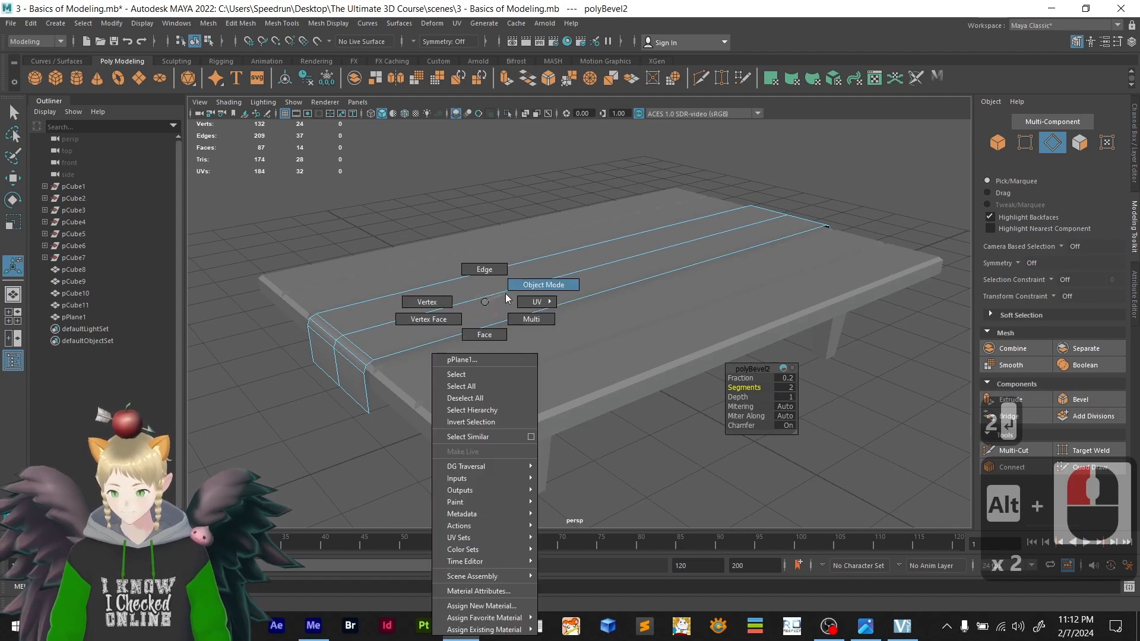
left_click(486, 275)
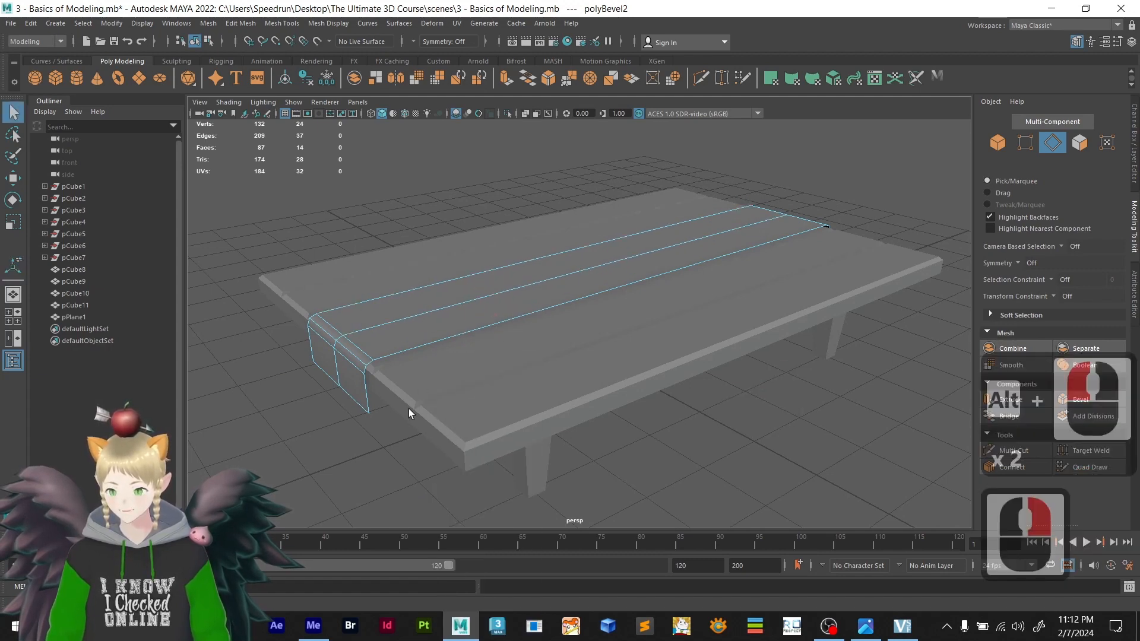
right_click(385, 301)
right_click_drag(386, 351, 328, 302)
left_click(368, 414)
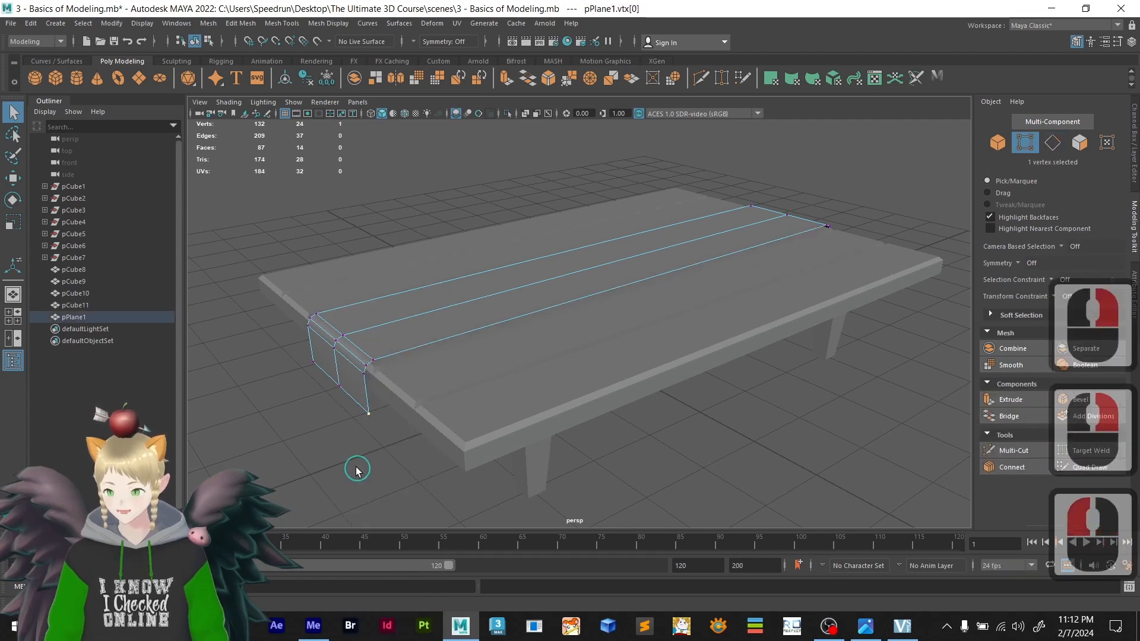
left_click(313, 362, "shift")
left_click_drag(643, 349, 510, 368, "alt")
left_click(502, 368, "shift")
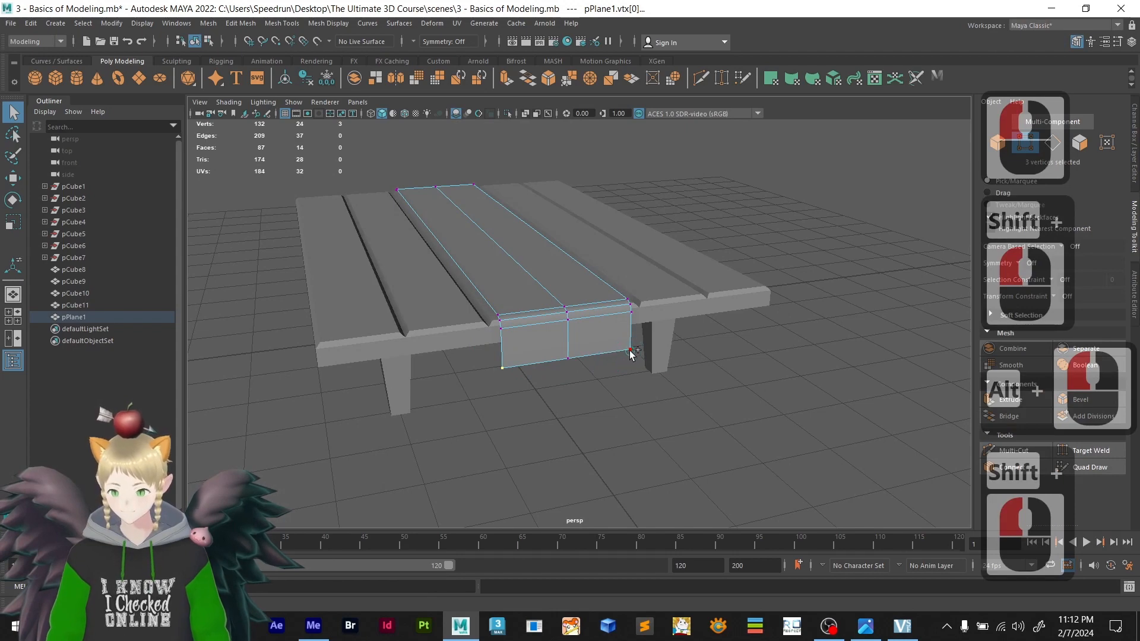
left_click(629, 350, "shift")
left_click_drag(630, 350, 613, 402, "alt")
key("w")
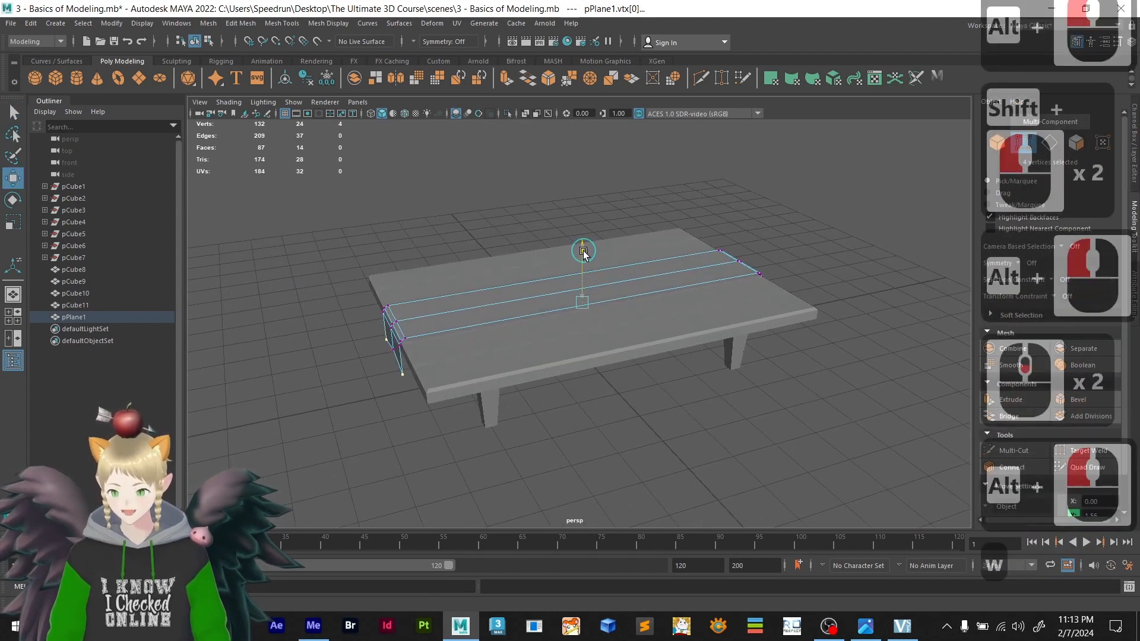
left_click_drag(583, 253, 614, 309)
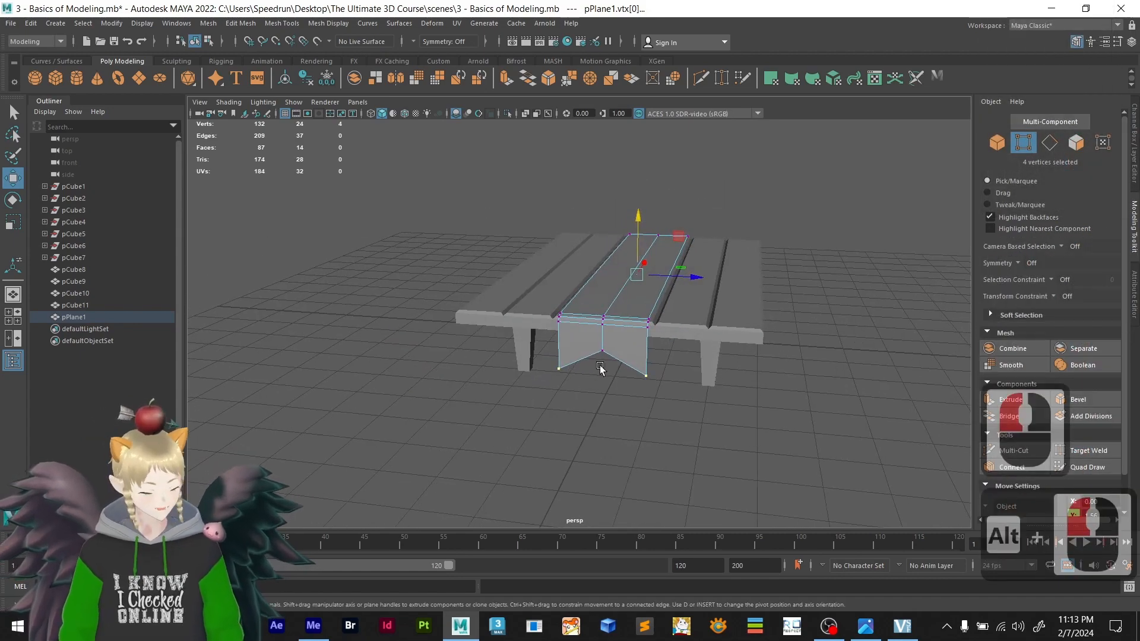
- Examine the notched flaps from around the table and up close from beneath the tabletop
left_click_drag(600, 369, 654, 339, "alt")
scroll(689, 238, "up", 3)
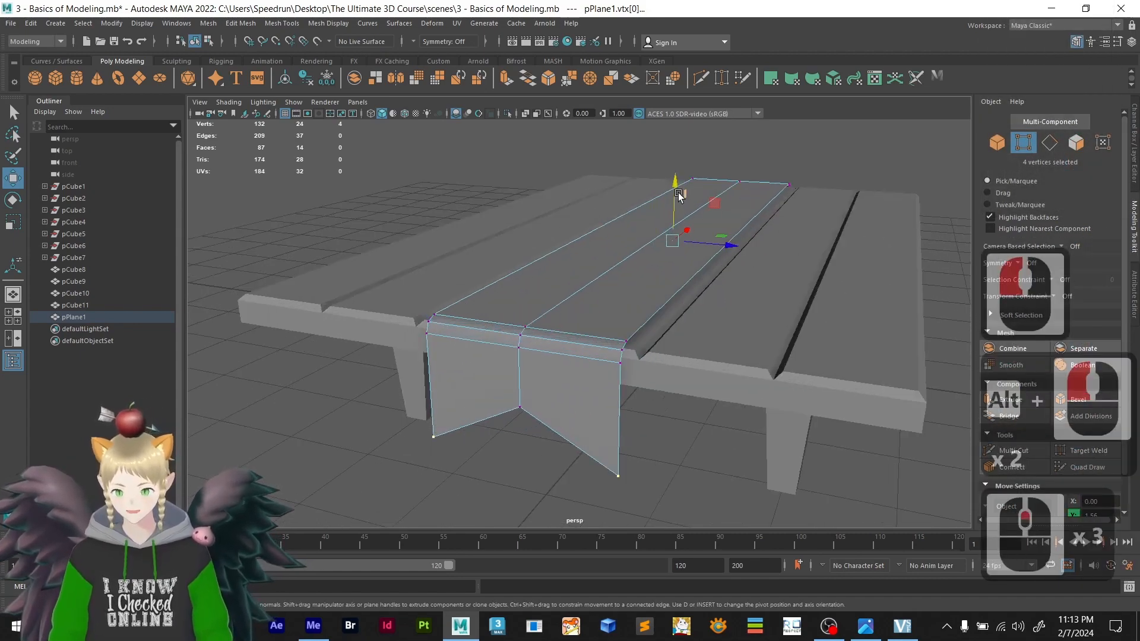
scroll(580, 376, "down", 3)
left_click_drag(580, 376, 557, 366, "alt")
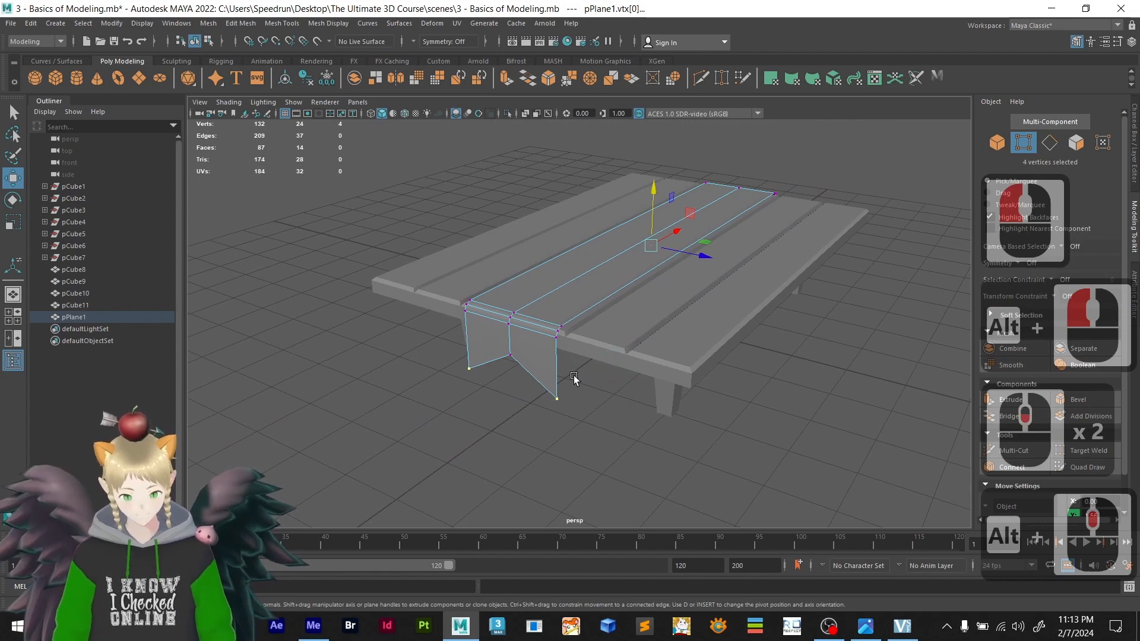
scroll(571, 379, "up", 2)
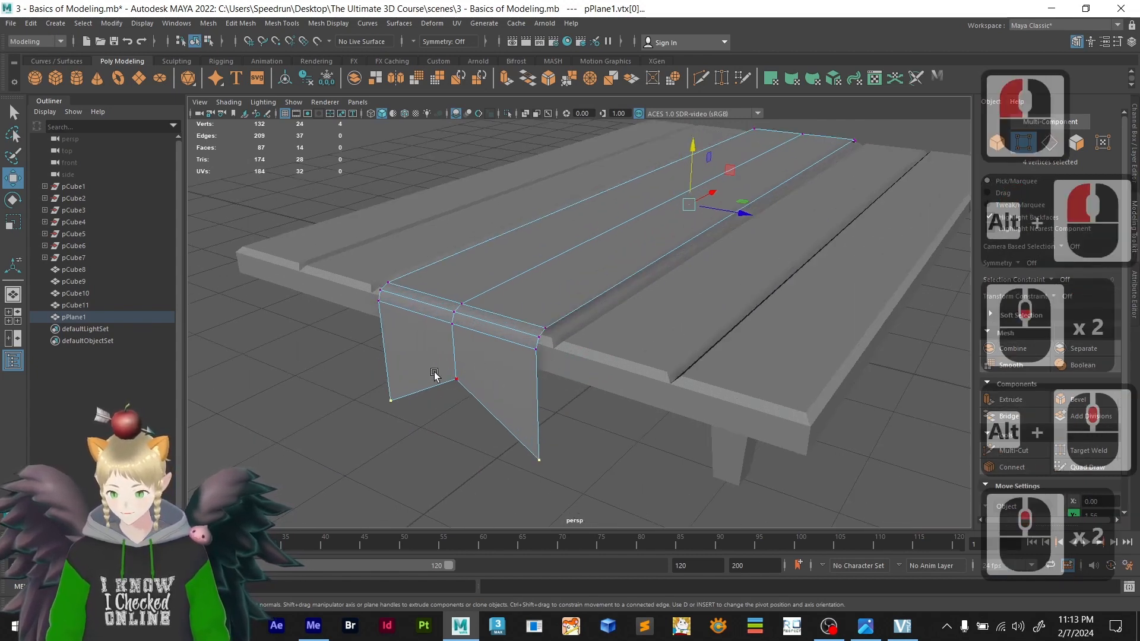
left_click_drag(501, 361, 465, 374, "alt")
middle_click_drag(465, 374, 518, 360, "alt")
scroll(517, 361, "down", 2)
left_click_drag(517, 360, 534, 360, "alt")
scroll(535, 355, "up", 1)
middle_click_drag(534, 360, 580, 360, "alt")
scroll(580, 360, "up", 2)
mouse_move(645, 342)
left_mouse_down("alt")
mouse_move(666, 336)
mouse_move(647, 347)
left_mouse_up("alt")
middle_click_drag(647, 348, 144, 433, "alt")
scroll(394, 341, "up", 7)
scroll(408, 343, "up", 1, "alt")
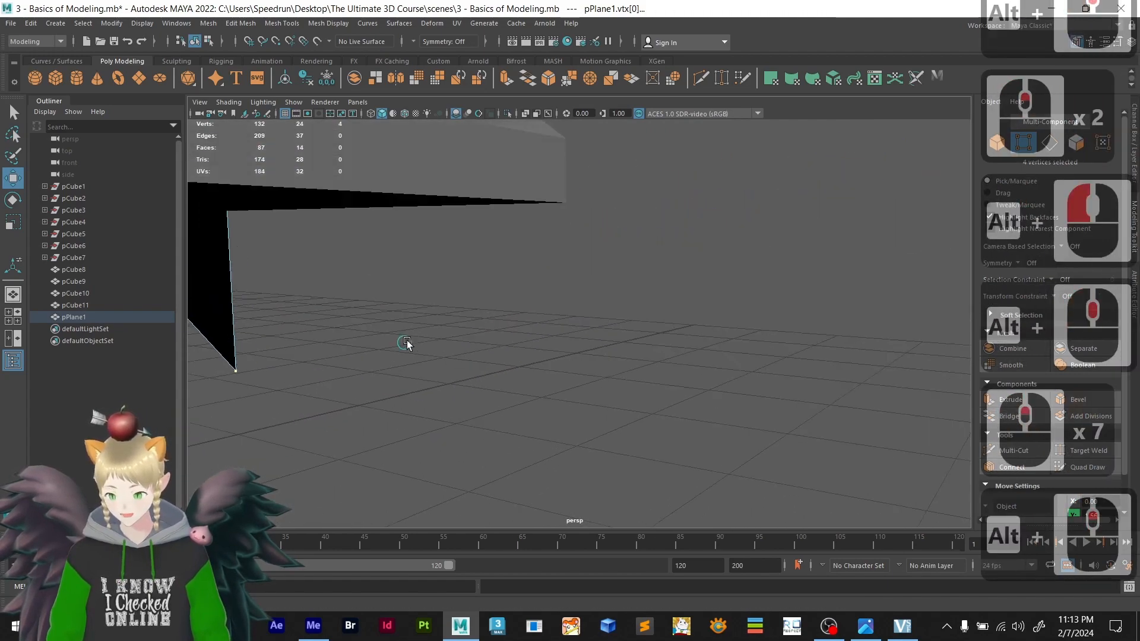
left_click_drag(407, 344, 819, 279, "alt")
middle_click_drag(819, 279, 838, 268, "alt")
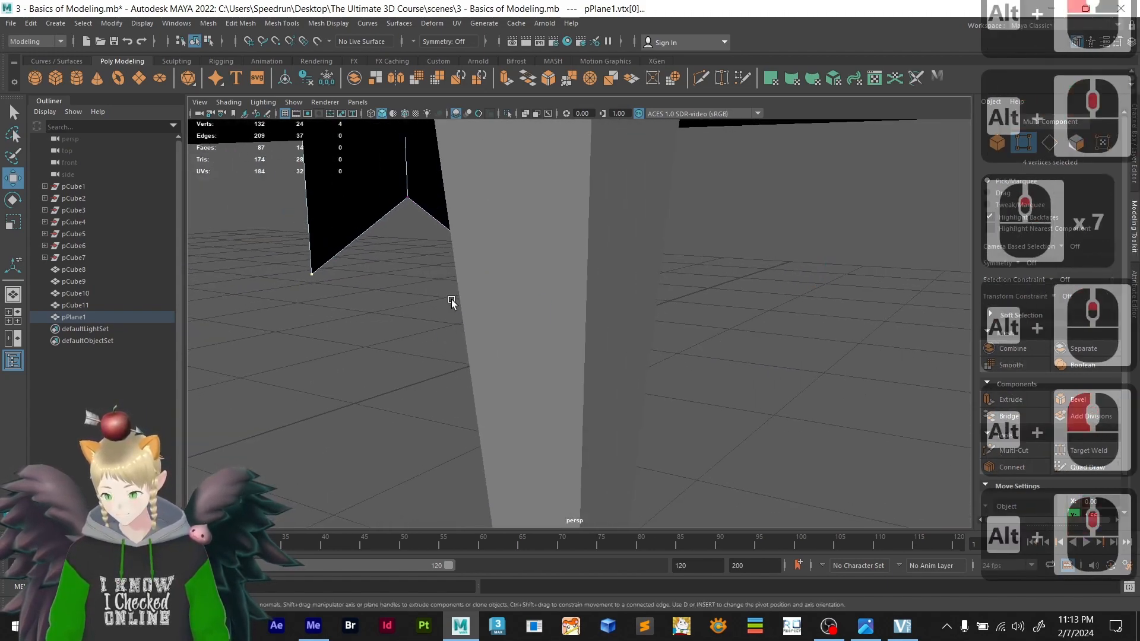
middle_click_drag(451, 303, 585, 300, "alt")
- Select one face of the notched flap from its back side and examine it from beneath and around the table
right_click(547, 205)
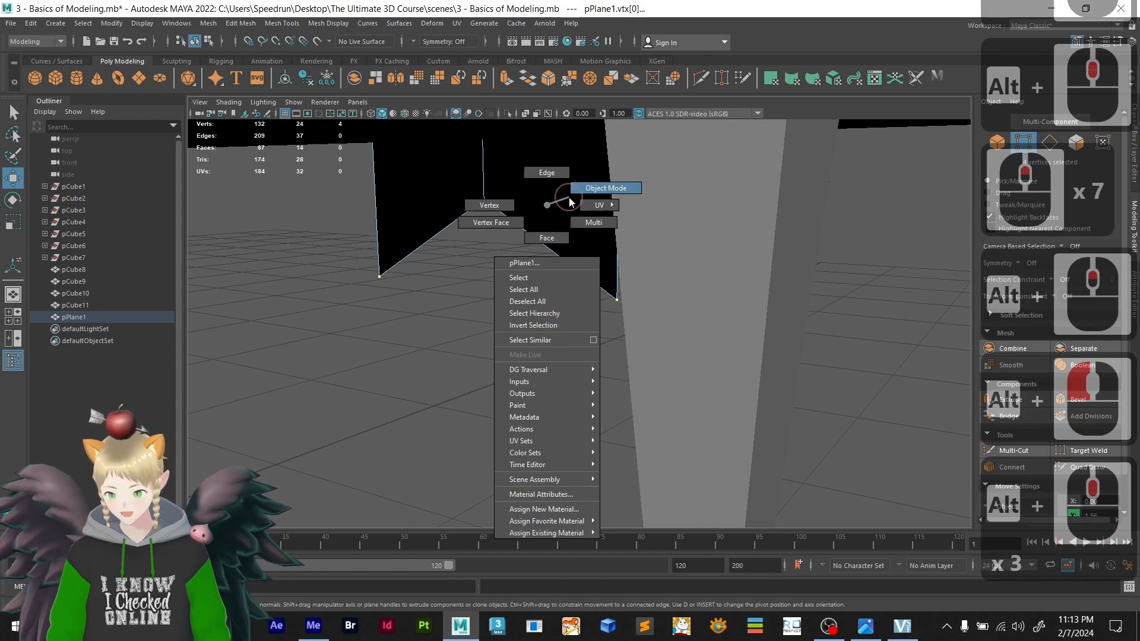
left_click(546, 238)
left_click(532, 189)
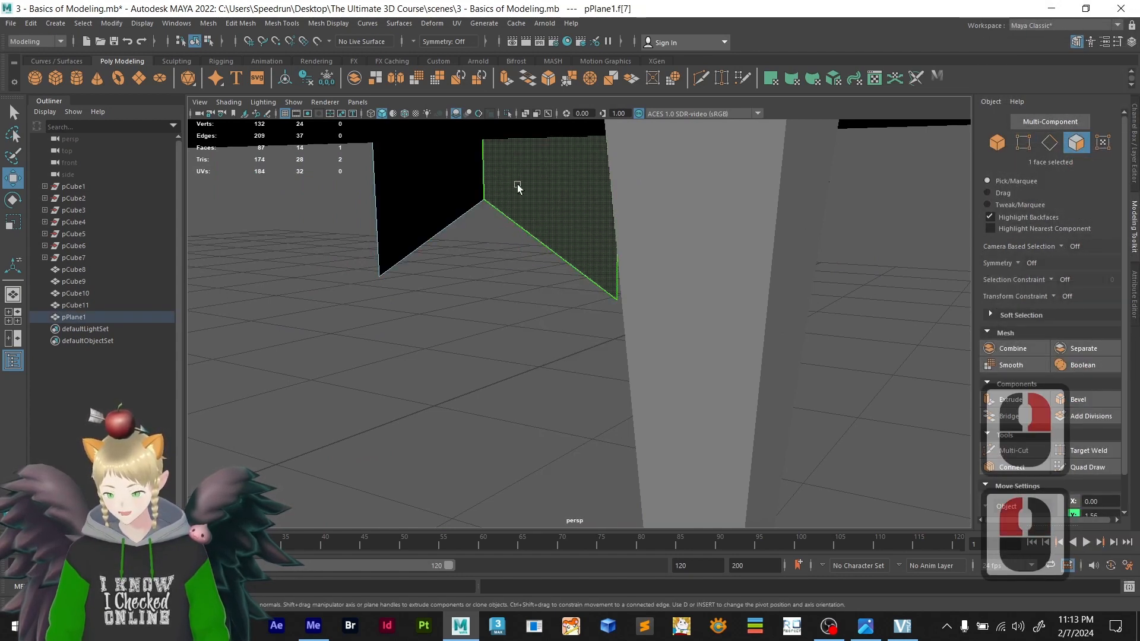
scroll(566, 285, "down", 2)
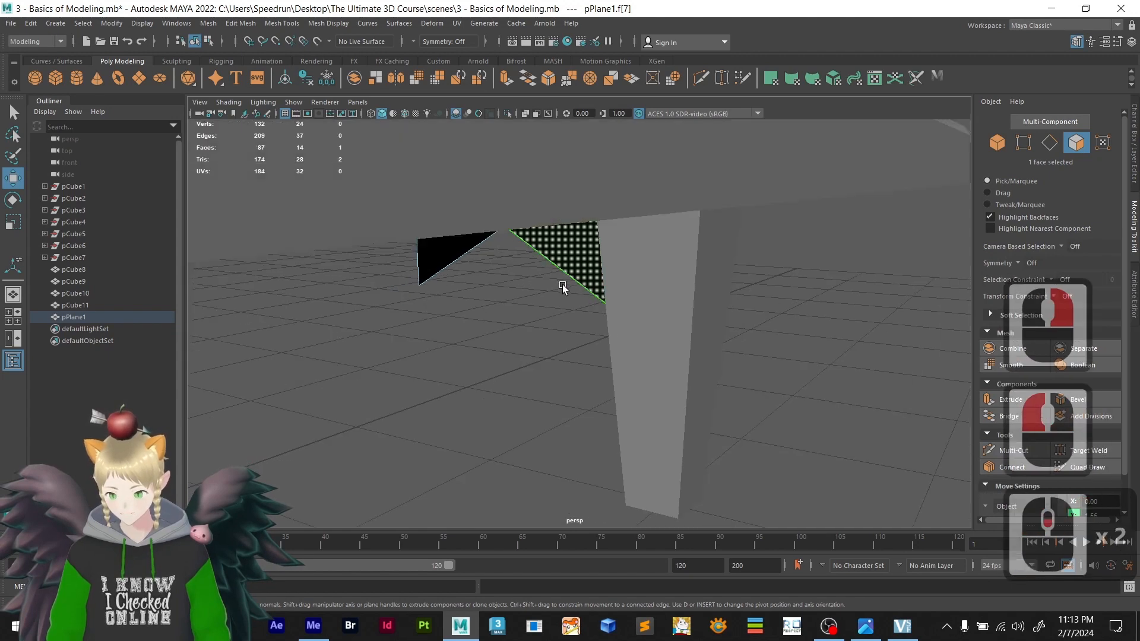
scroll(561, 283, "up", 2)
scroll(587, 249, "up", 2)
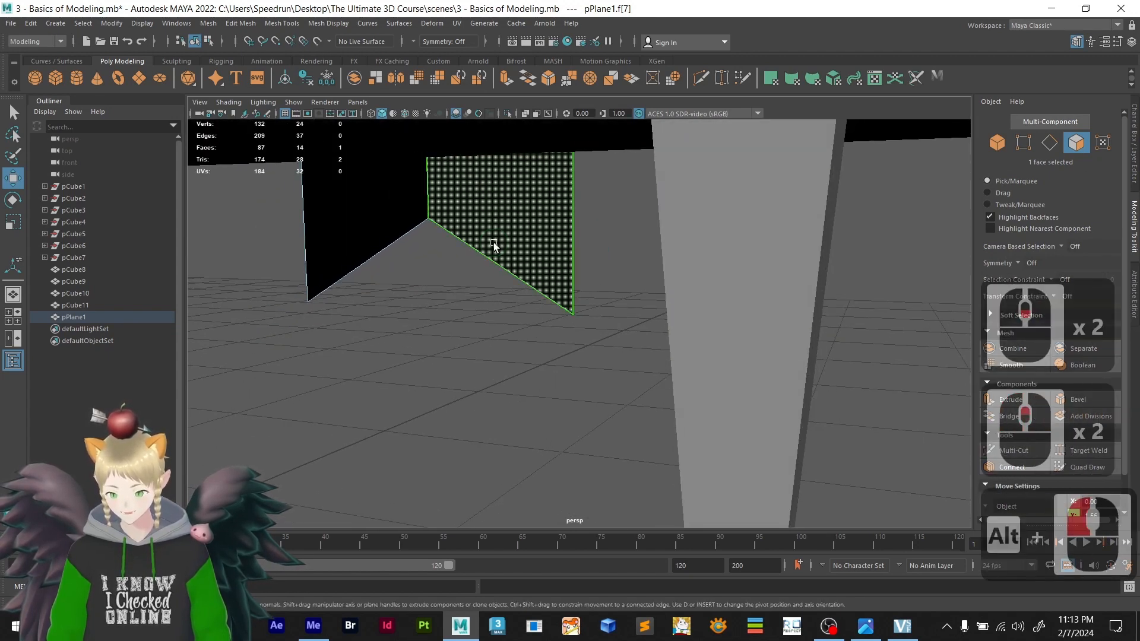
scroll(511, 256, "down", 5)
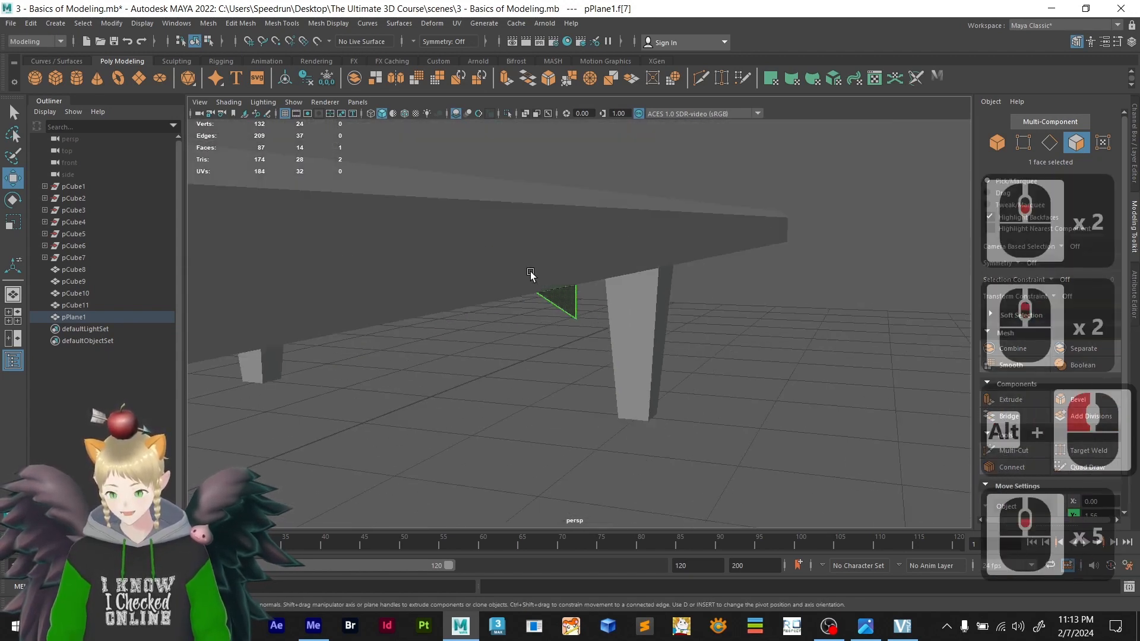
left_click_drag(532, 275, 678, 323, "alt")
scroll(508, 303, "down", 3)
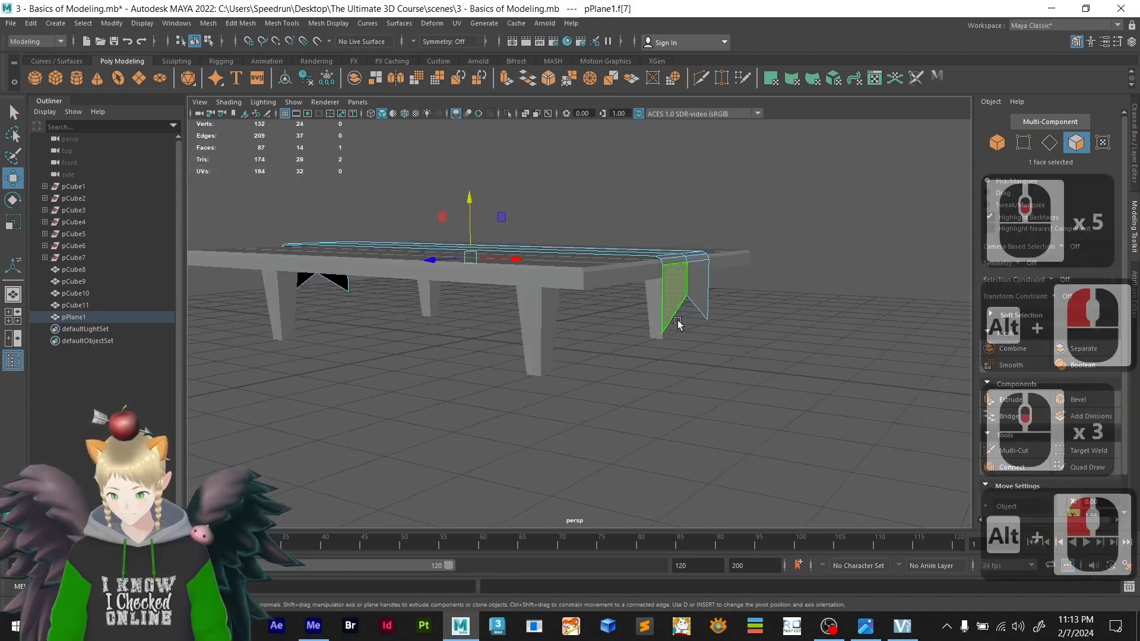
- Return the draped plane to object mode and rename it as toal
right_click(688, 280)
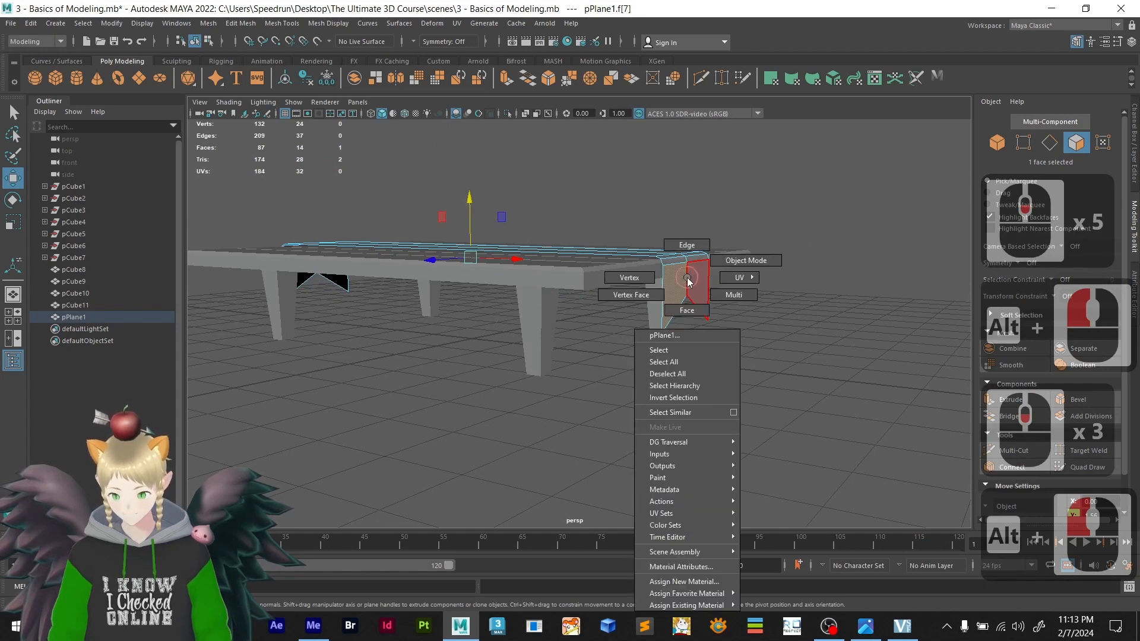
left_click(746, 261)
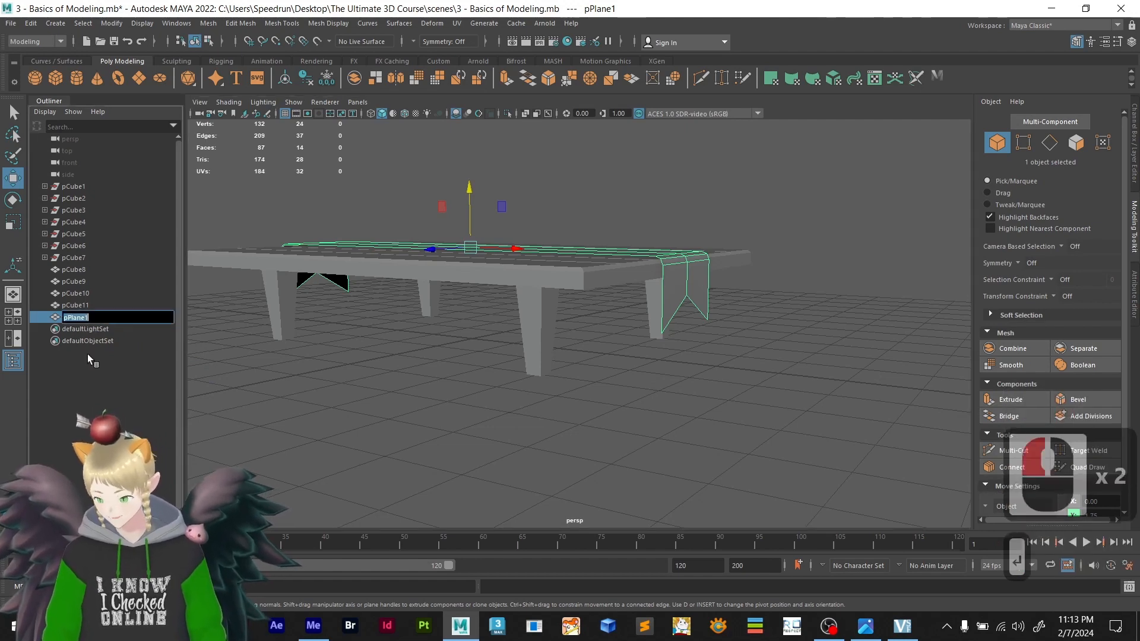
type("toal")
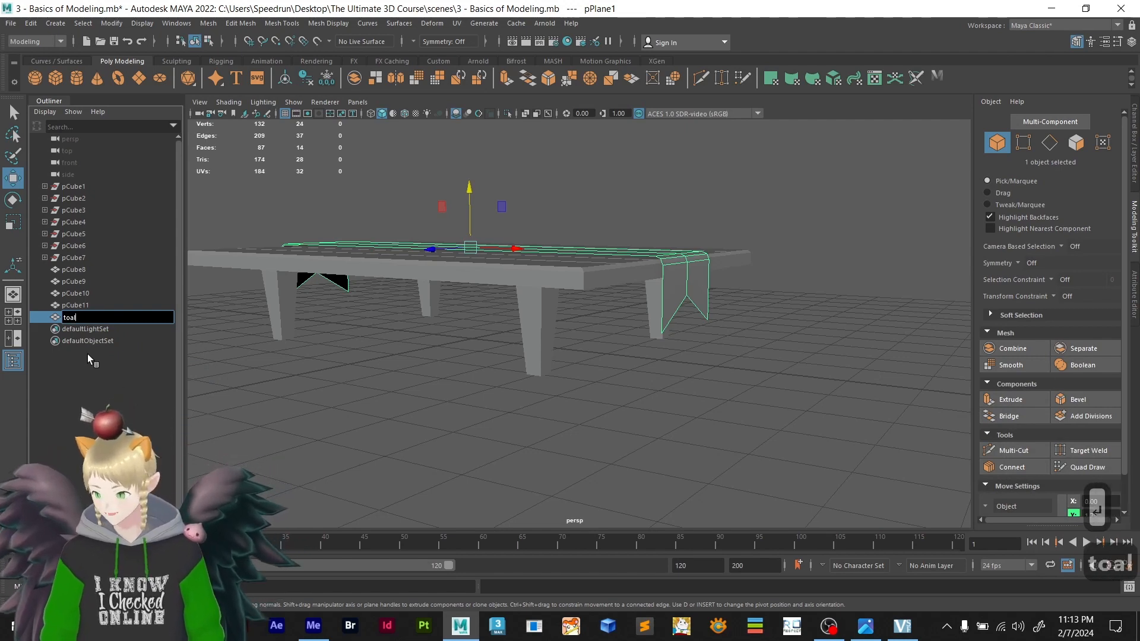
key("Return")
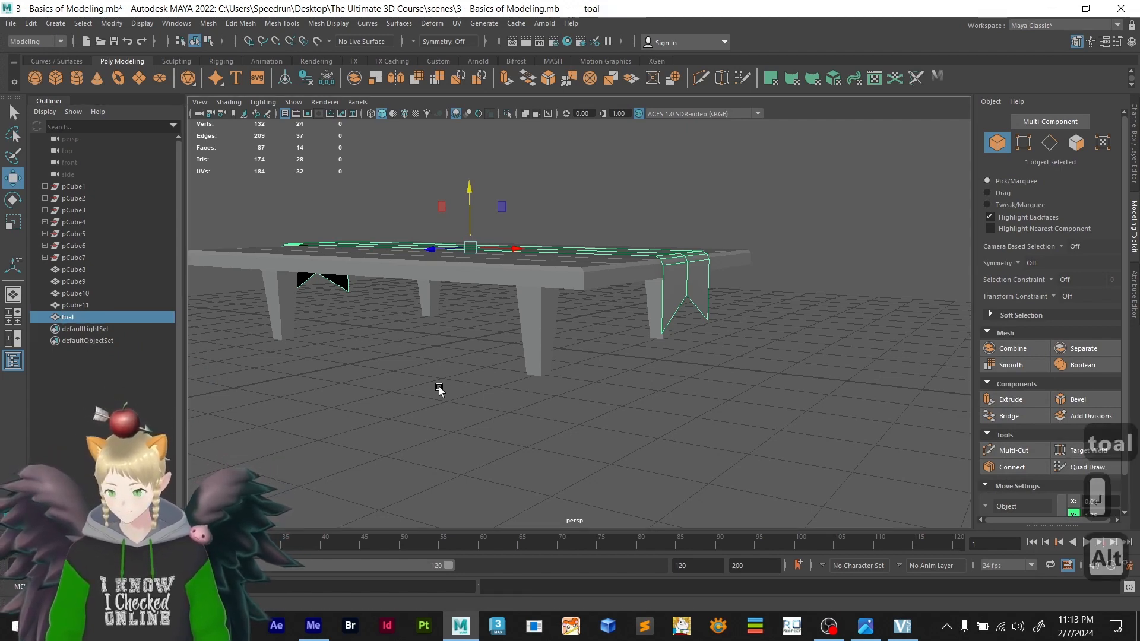
- Rename the draped plane as tableclothes
left_click_drag(440, 390, 146, 352, "alt")
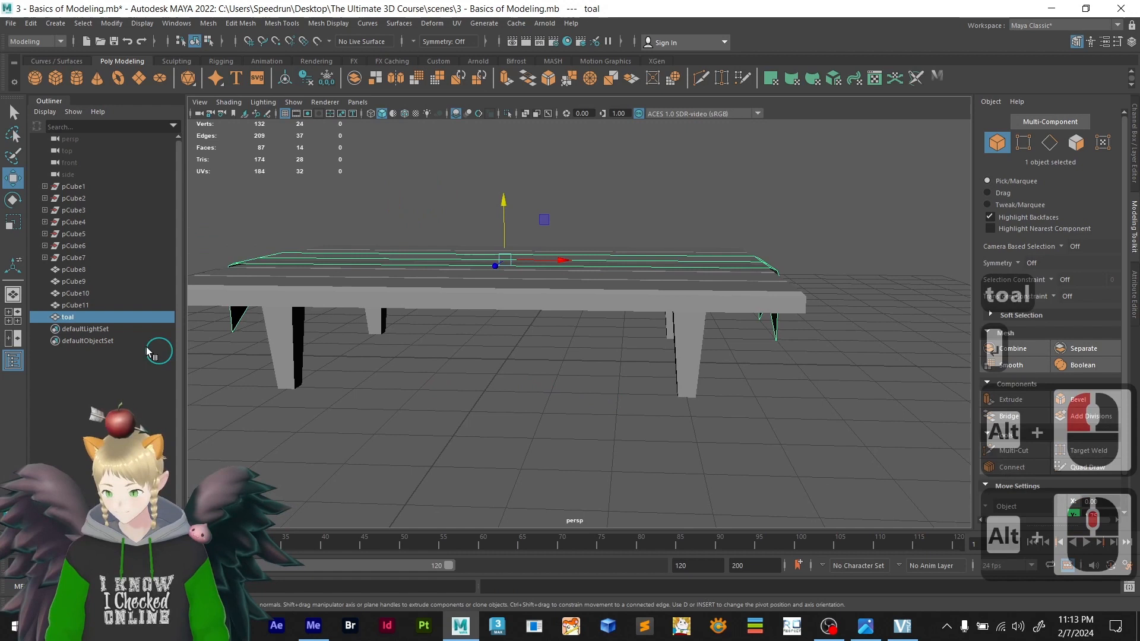
double_click(76, 317)
type("ta")
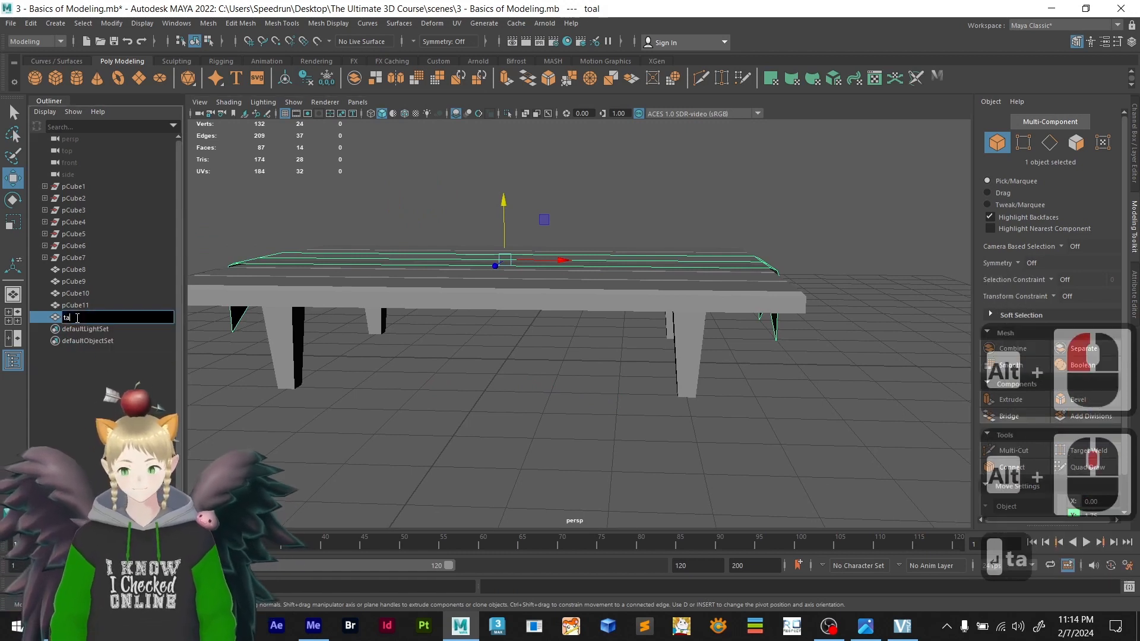
type("bleclo")
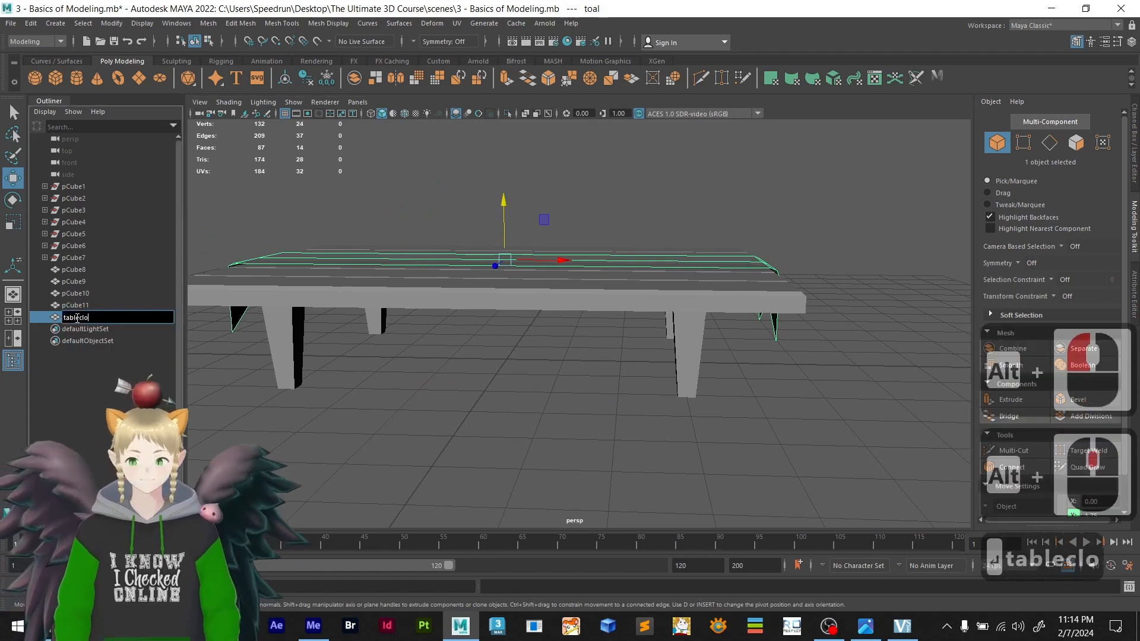
type("thes")
key("Return")
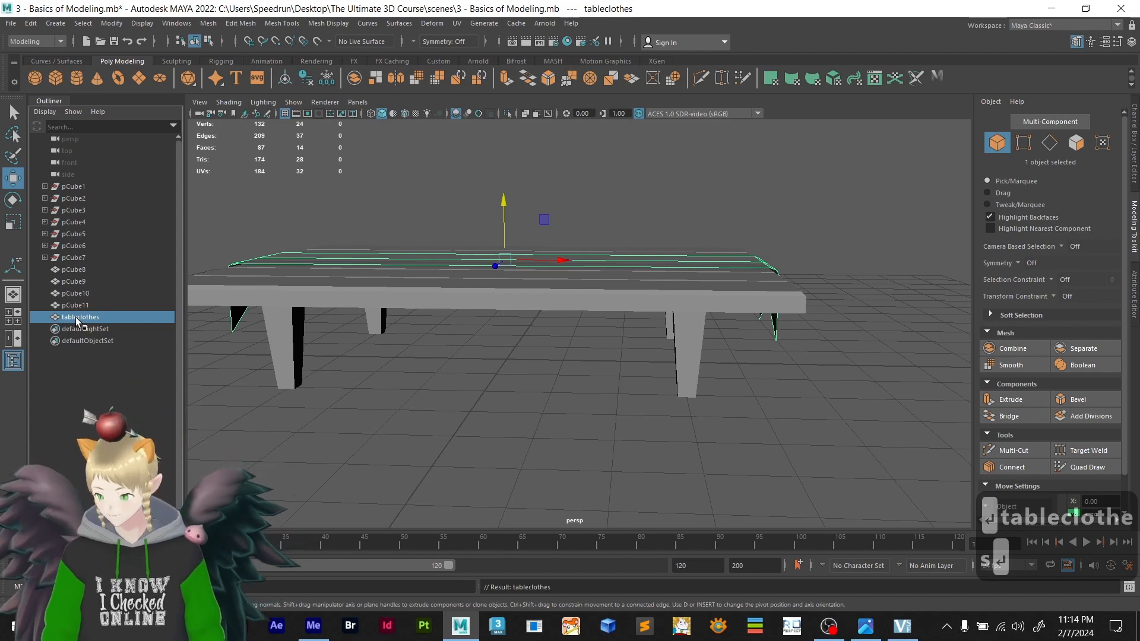
- Duplicate the tableclothes mesh and isolate the original in the view, with its notched flaps in sight
key("ctrl+d")
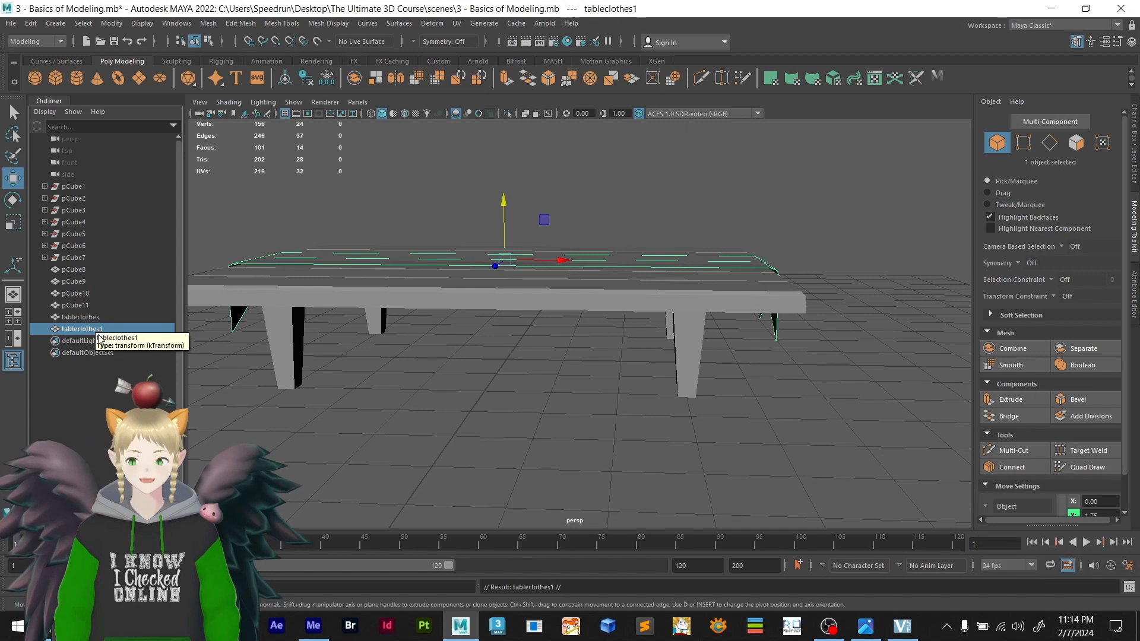
key("ctrl+1")
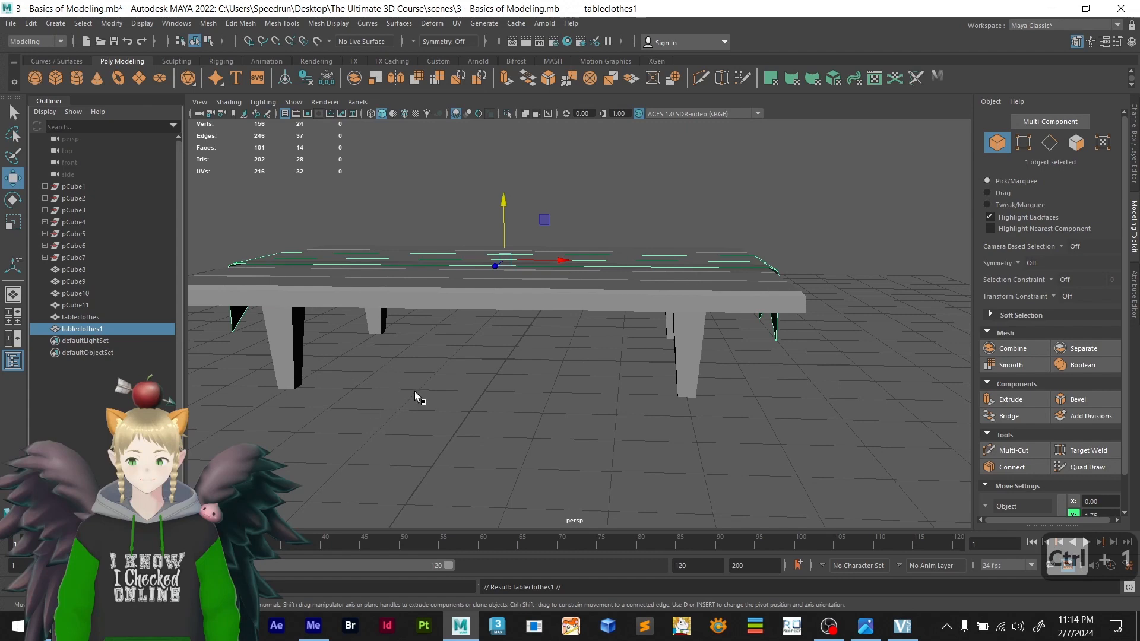
left_click_drag(415, 392, 496, 376, "alt")
left_click(410, 304)
key("ctrl+1")
left_click_drag(471, 326, 490, 297, "alt")
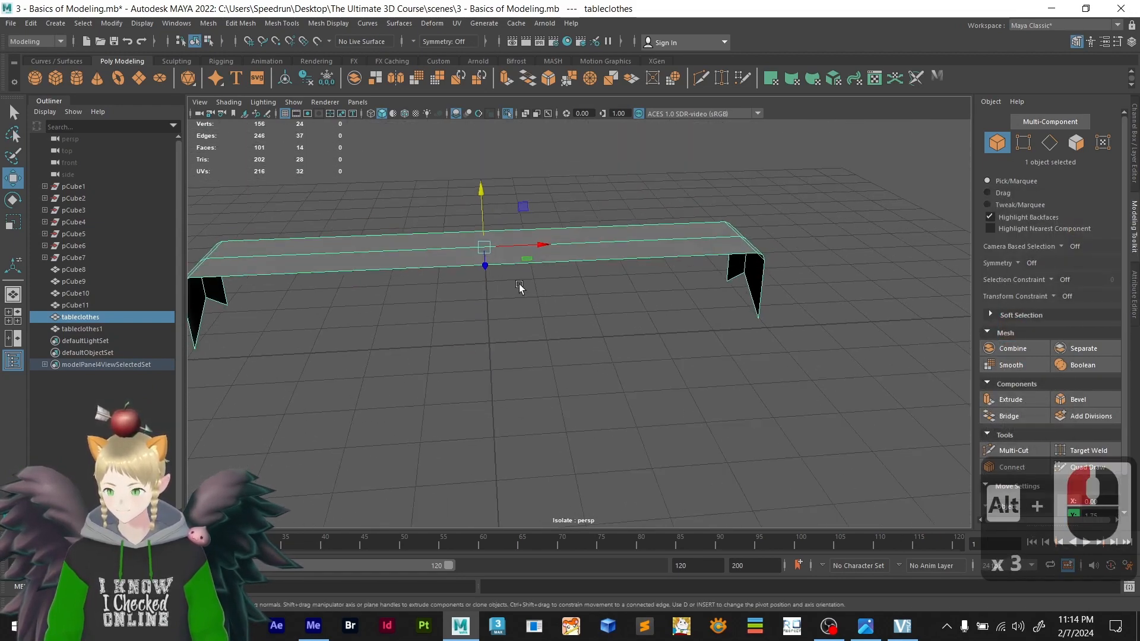
left_click_drag(622, 269, 611, 336, "alt")
middle_click_drag(611, 337, 559, 374, "alt")
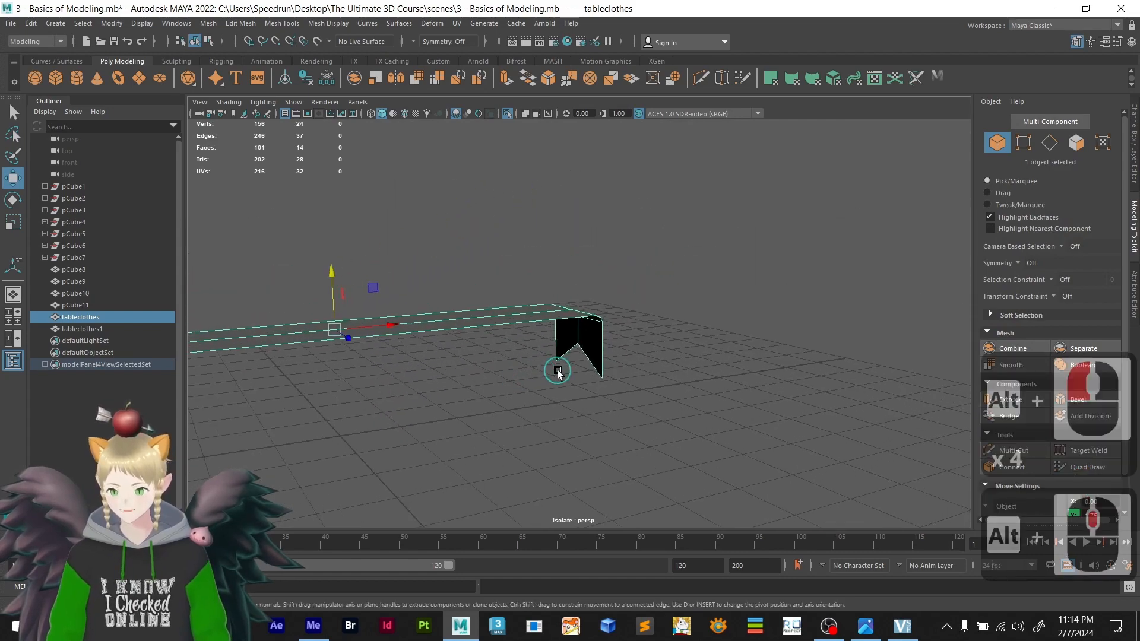
scroll(580, 371, "up", 3)
left_click_drag(580, 372, 465, 376, "alt")
scroll(693, 375, "down", 3)
middle_click_drag(692, 375, 555, 402, "alt")
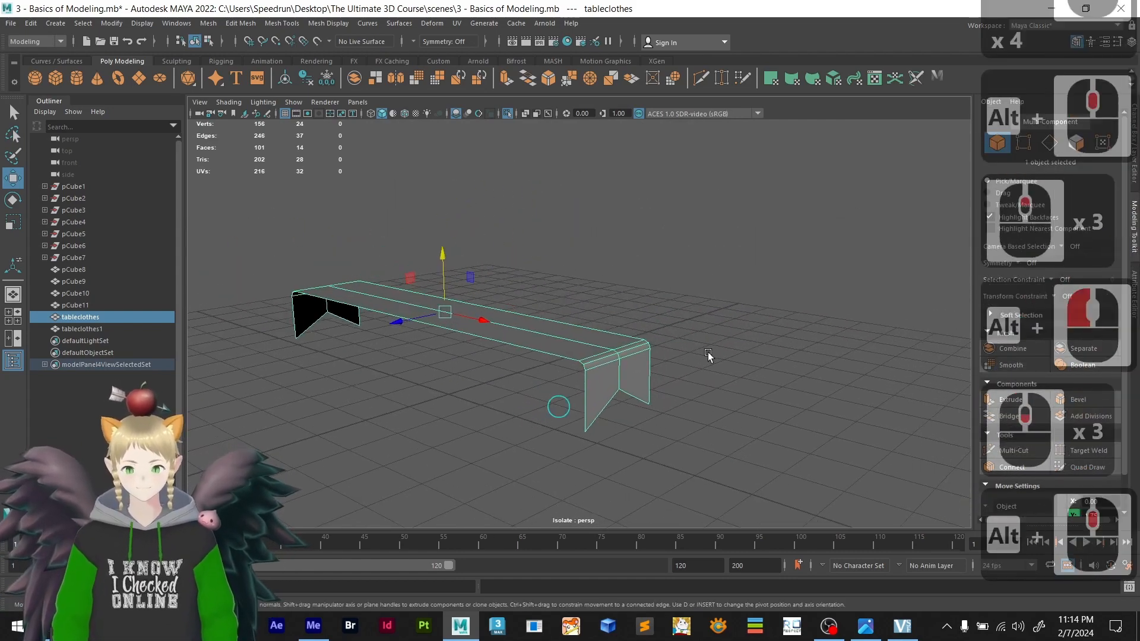
- Delete the top and bevel faces of the isolated cloth, keeping only the notched flap faces at both ends
left_click(1075, 143)
left_click(603, 386)
left_click(601, 365)
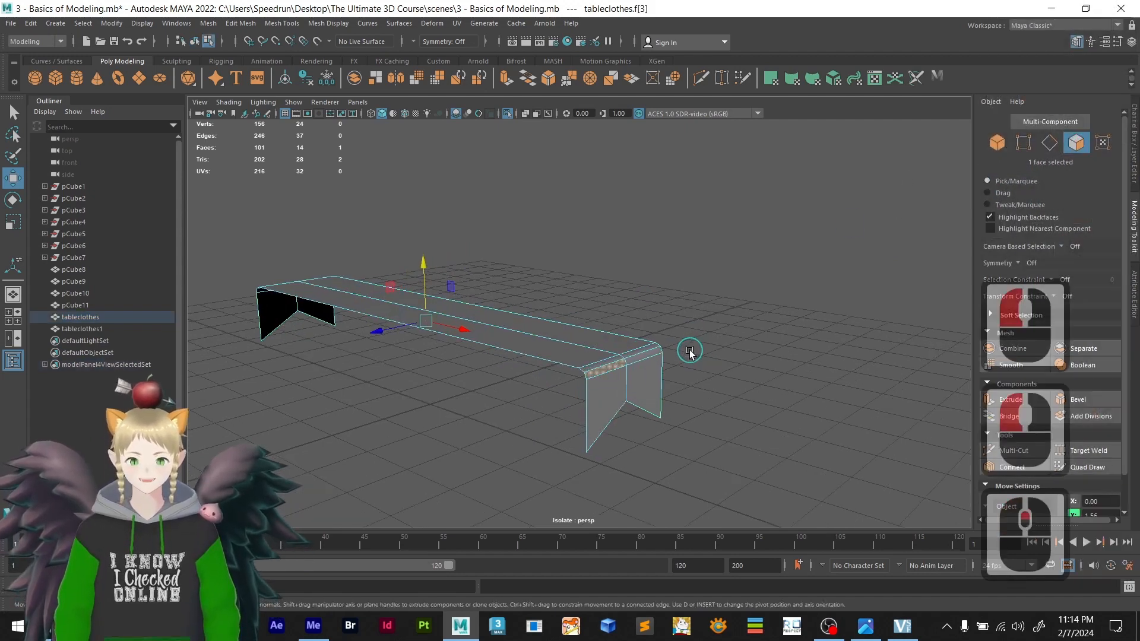
scroll(656, 367, "up", 4)
left_click(675, 384, "shift")
left_click(629, 382, "shift")
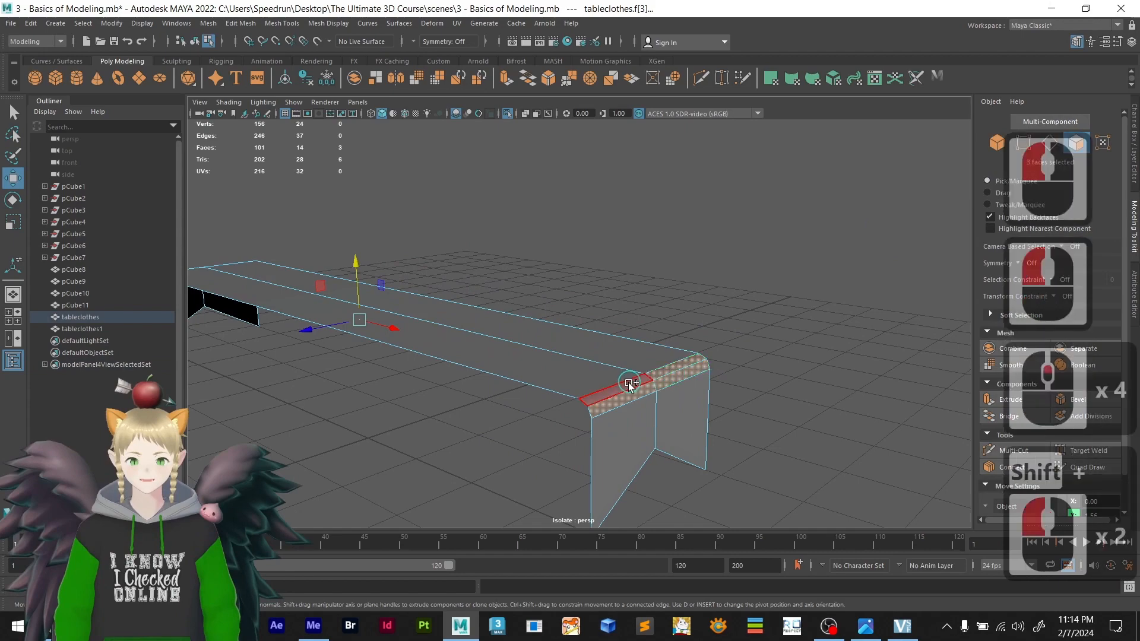
left_click(616, 367, "shift")
left_click(625, 351, "shift")
scroll(570, 354, "down", 3)
left_click_drag(340, 358, 471, 373, "alt")
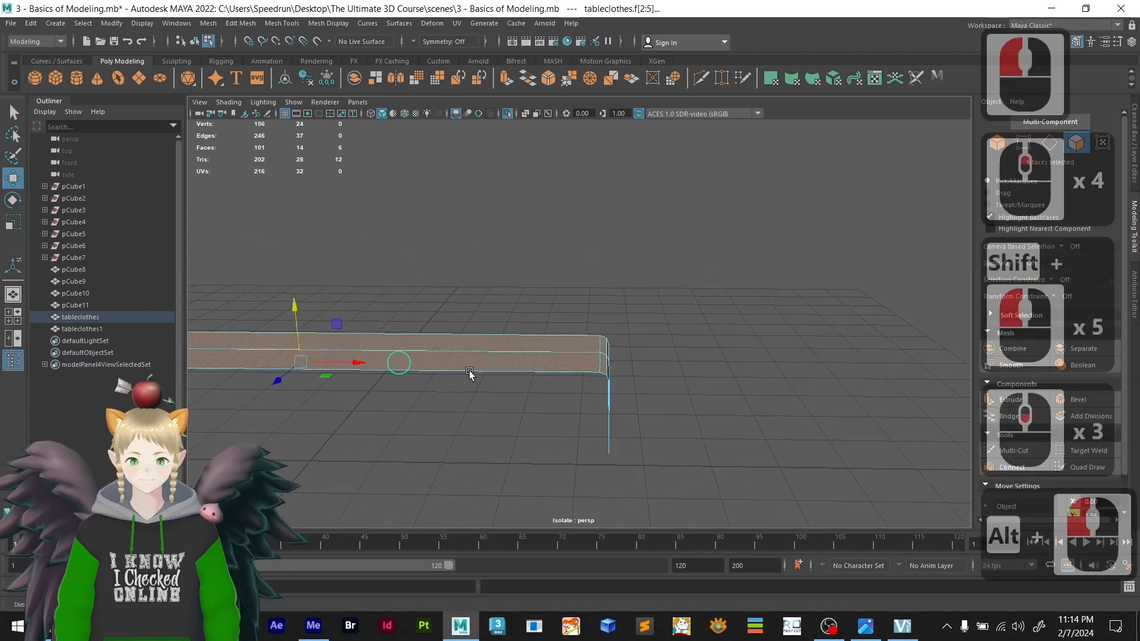
middle_click_drag(249, 374, 636, 387, "alt")
left_click_drag(636, 387, 700, 377, "alt")
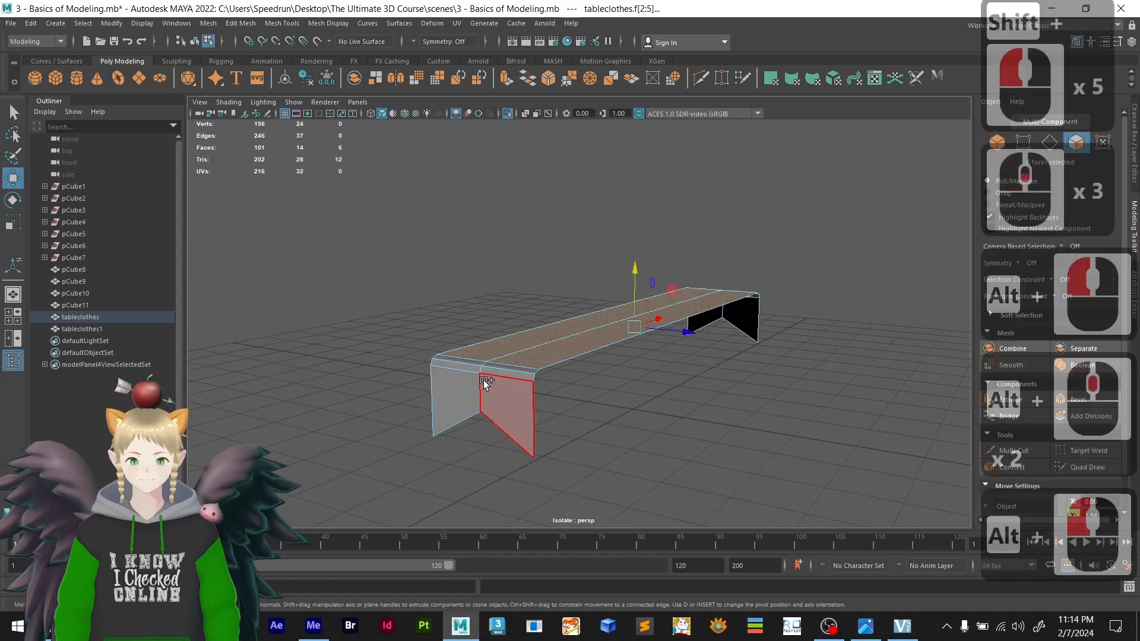
left_click(502, 374, "shift")
left_click(474, 367, "shift")
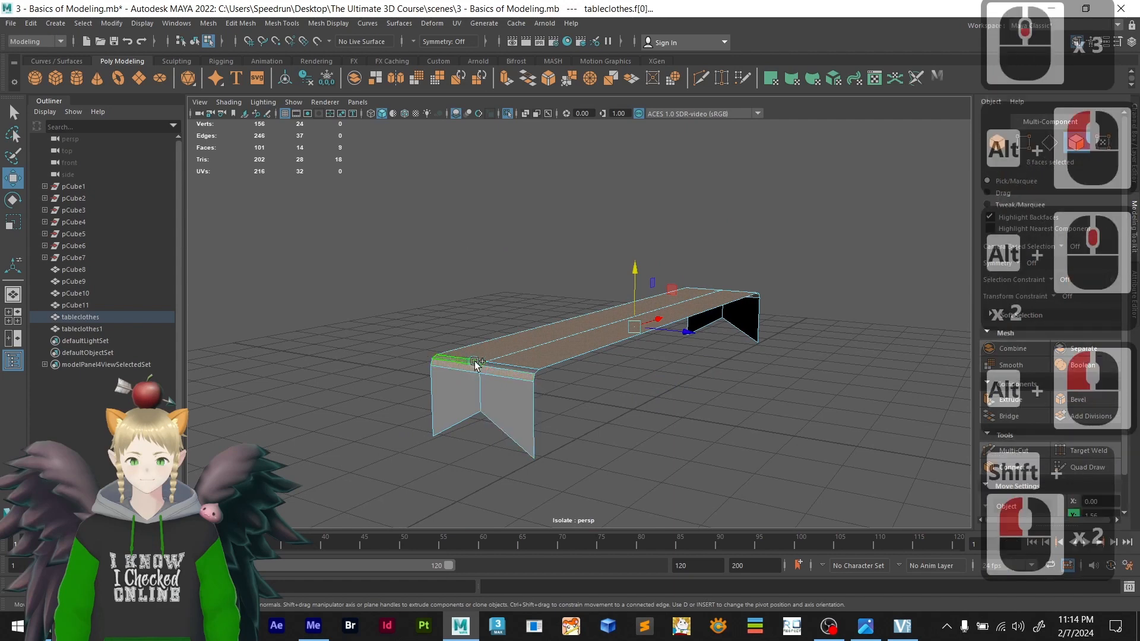
left_click(502, 367, "shift")
key("Delete")
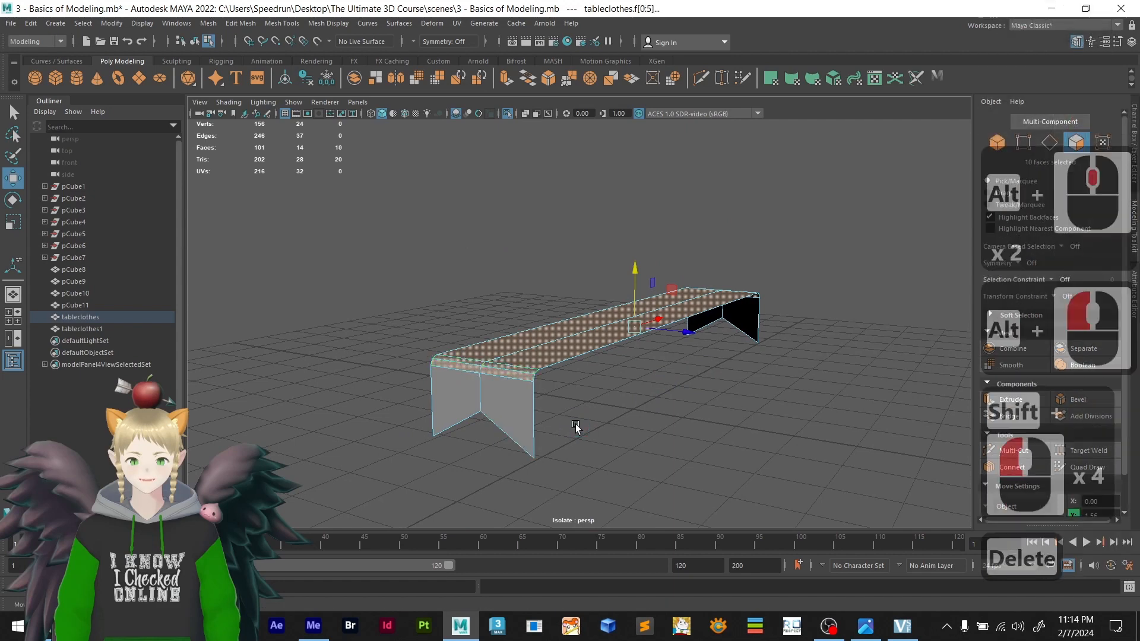
- Reverse the normals of the four remaining flap faces
left_click_drag(512, 385, 484, 421, "alt")
middle_click_drag(484, 420, 534, 397, "alt")
left_click_drag(534, 397, 529, 381, "alt")
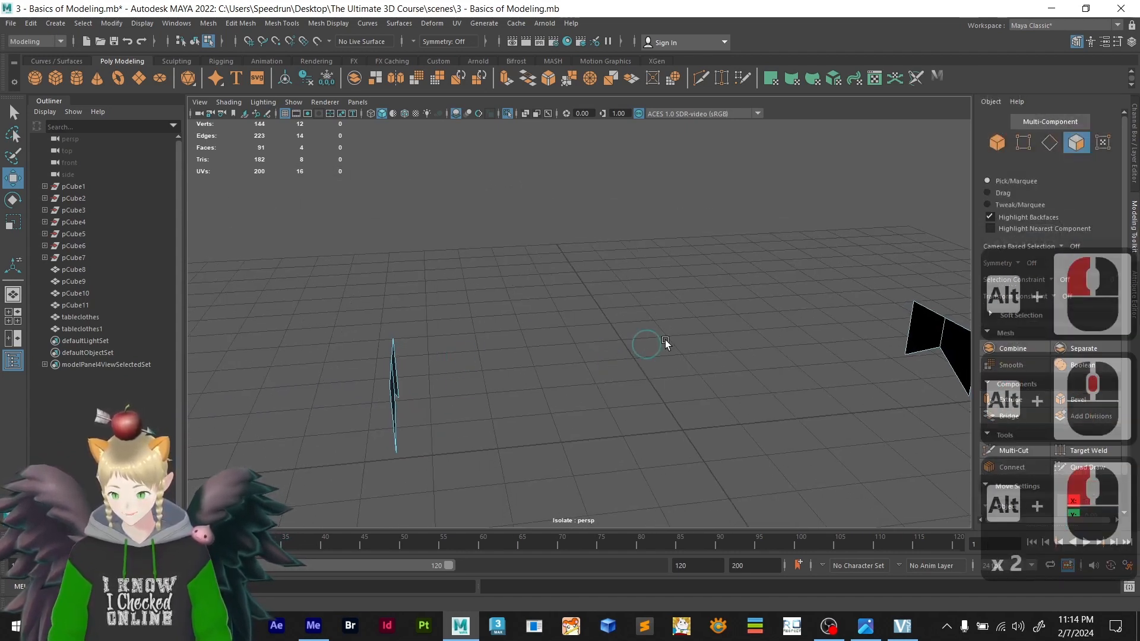
scroll(818, 356, "down", 3)
left_click_drag(696, 365, 701, 363)
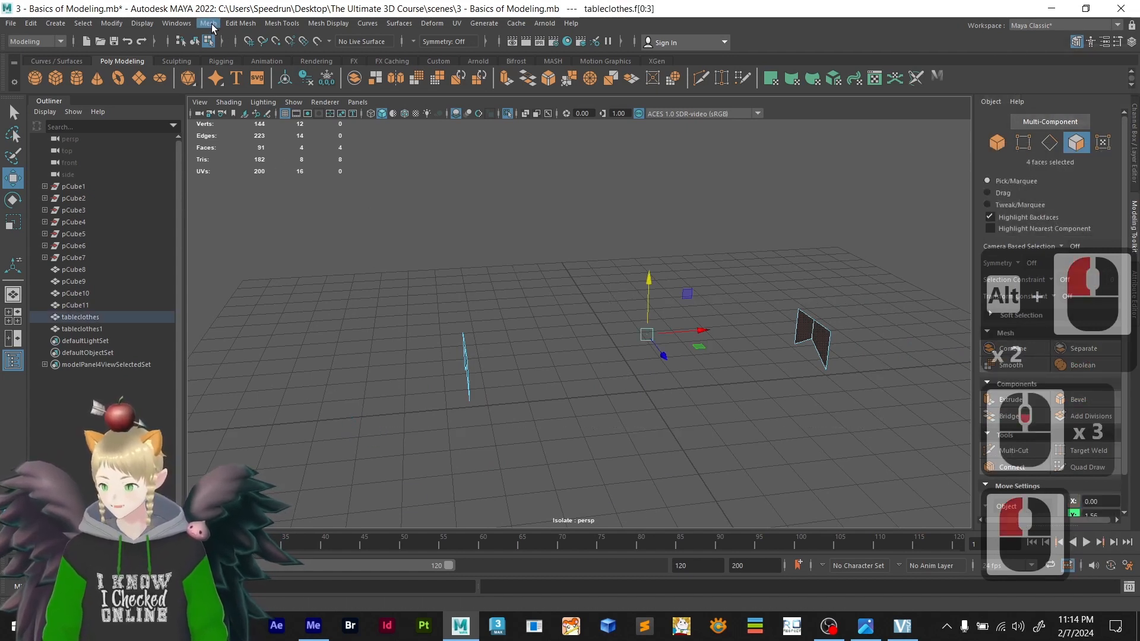
left_click(208, 24)
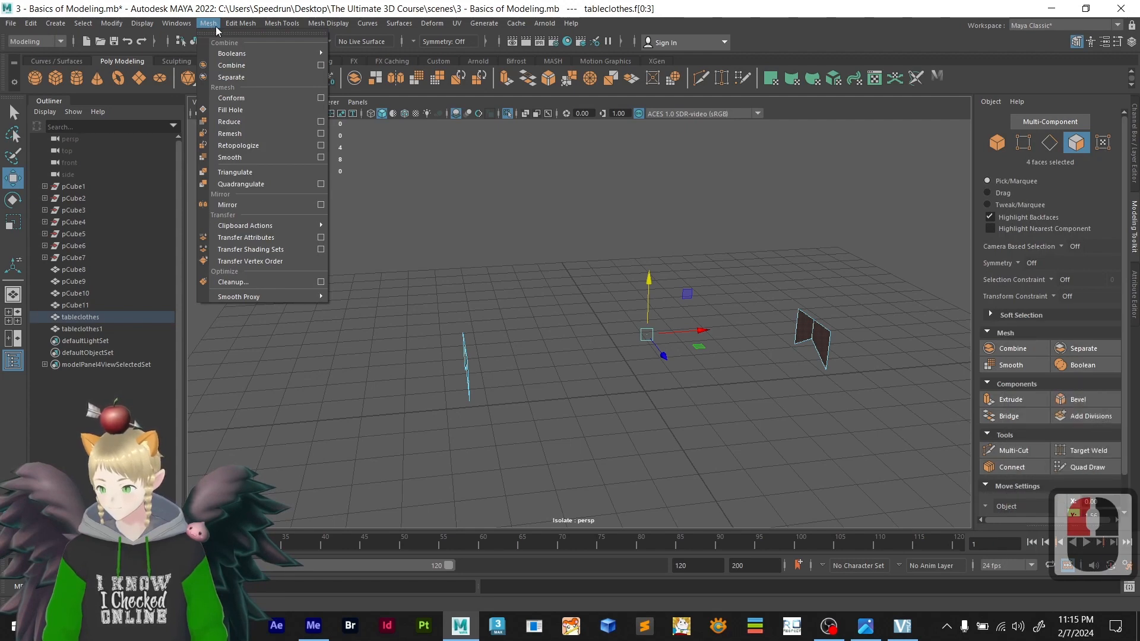
mouse_move(241, 23)
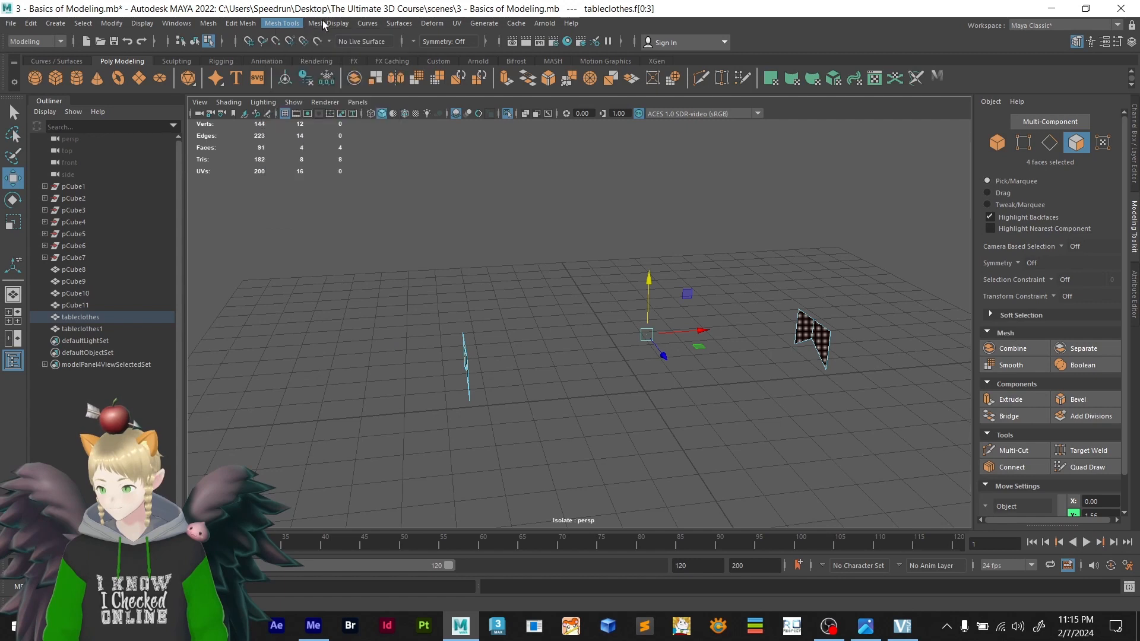
mouse_move(324, 25)
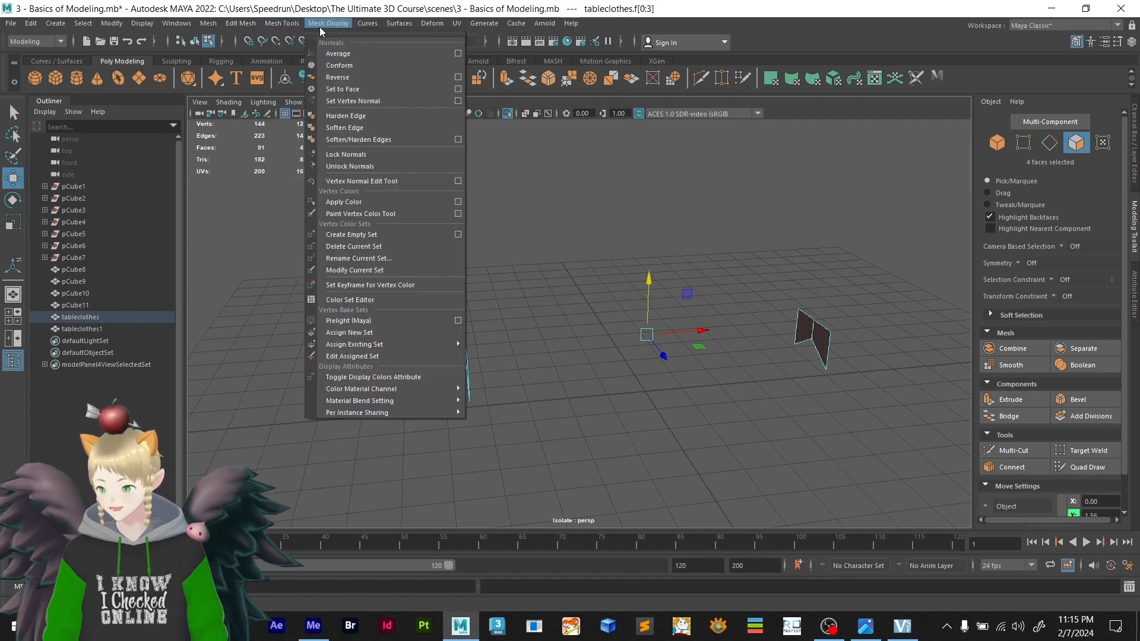
left_click(337, 78)
left_click(565, 310)
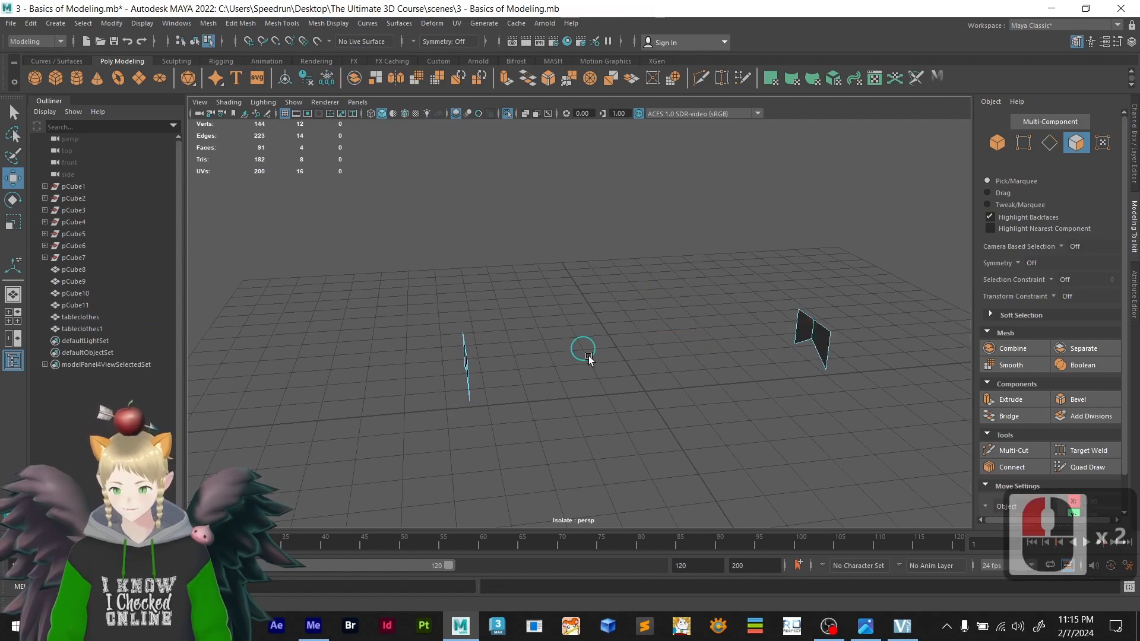
- Examine the shading on the front and back sides of both reversed flaps
scroll(517, 379, "up", 2)
left_click_drag(517, 379, 628, 424, "alt")
scroll(575, 409, "up", 1)
scroll(574, 407, "up", 3)
scroll(546, 400, "down", 7)
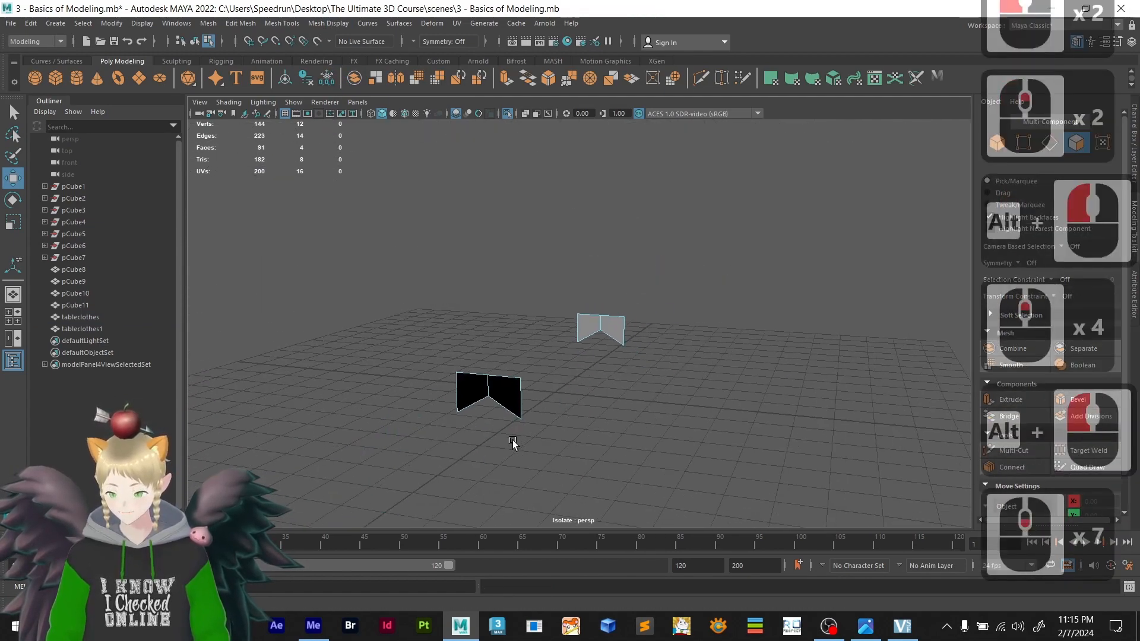
scroll(512, 443, "up", 3)
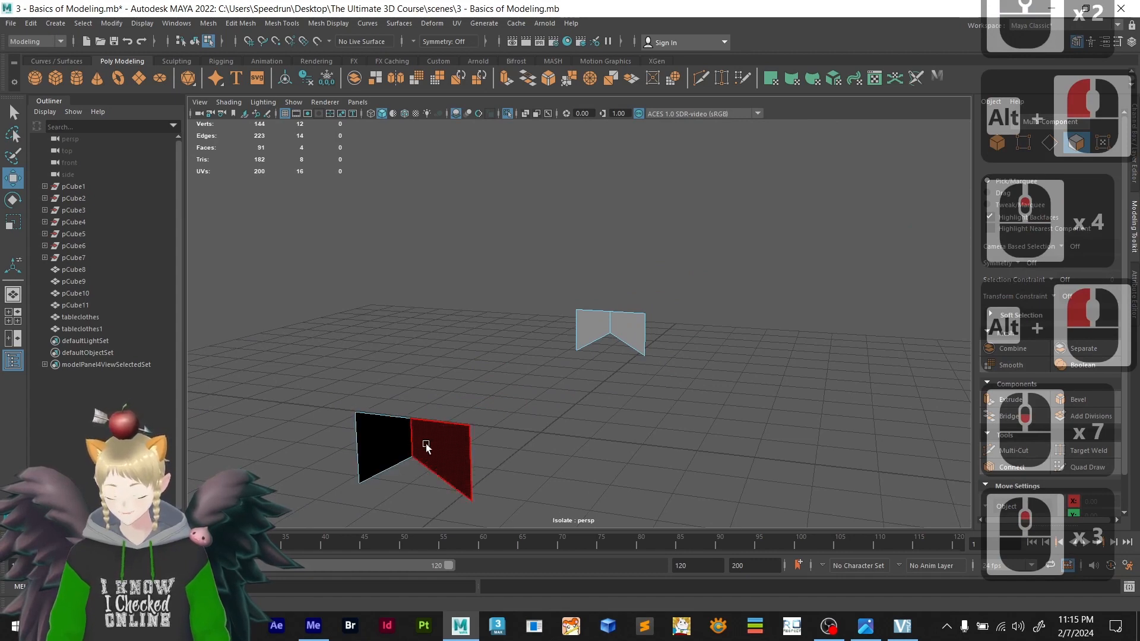
left_click_drag(459, 425, 498, 357, "alt")
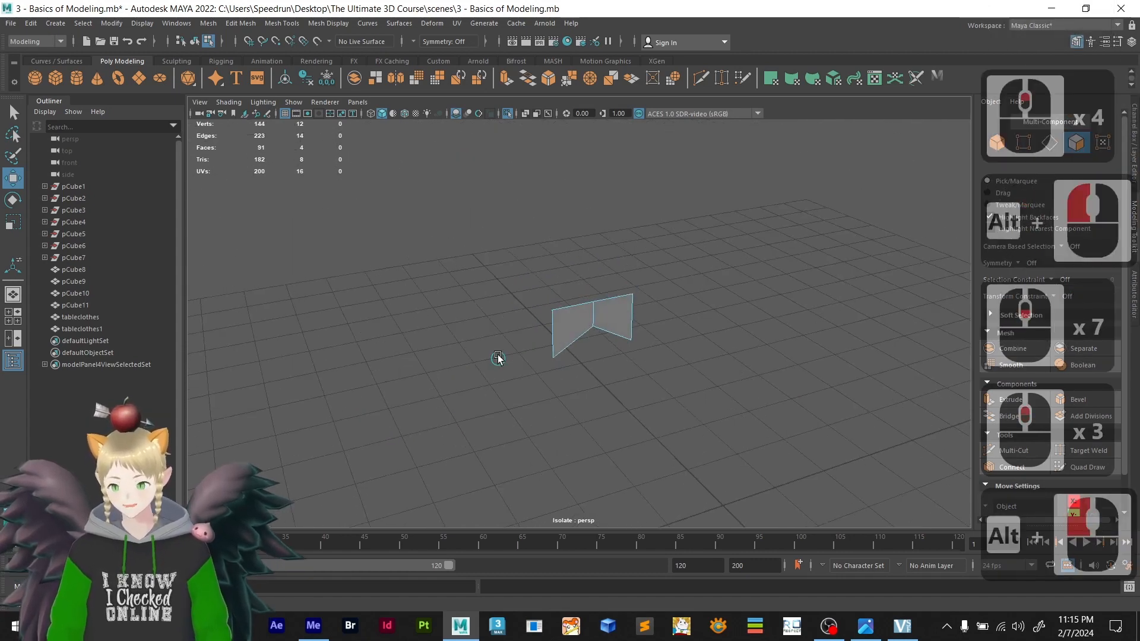
left_click_drag(534, 390, 560, 331, "alt")
- Return the flaps to object mode and end the isolation to show the whole table again
right_click_drag(565, 302, 610, 287)
left_click(597, 365)
key("ctrl+1")
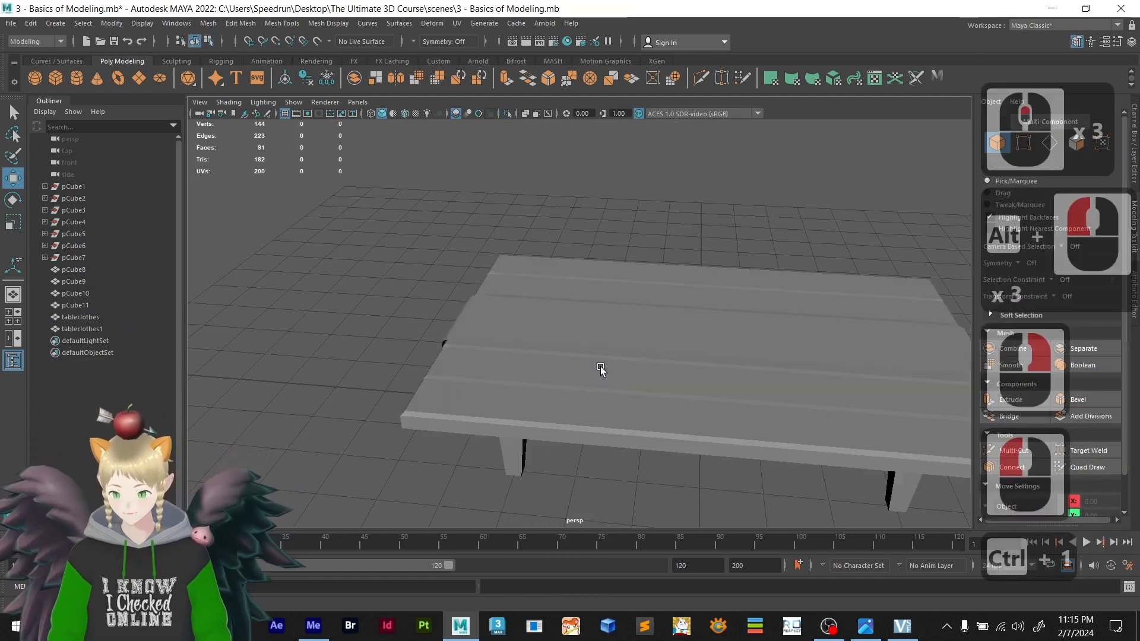
- Try to move the reversed flap mesh along the X axis at the end of the table
left_click_drag(601, 368, 431, 440, "alt")
left_click(427, 438)
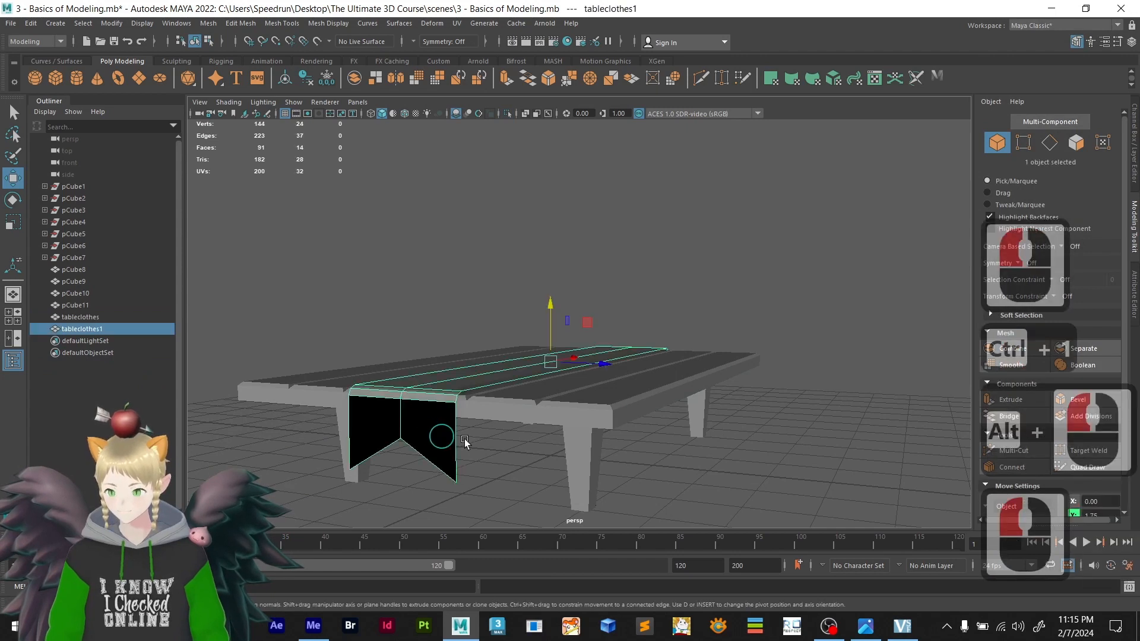
left_click(459, 455)
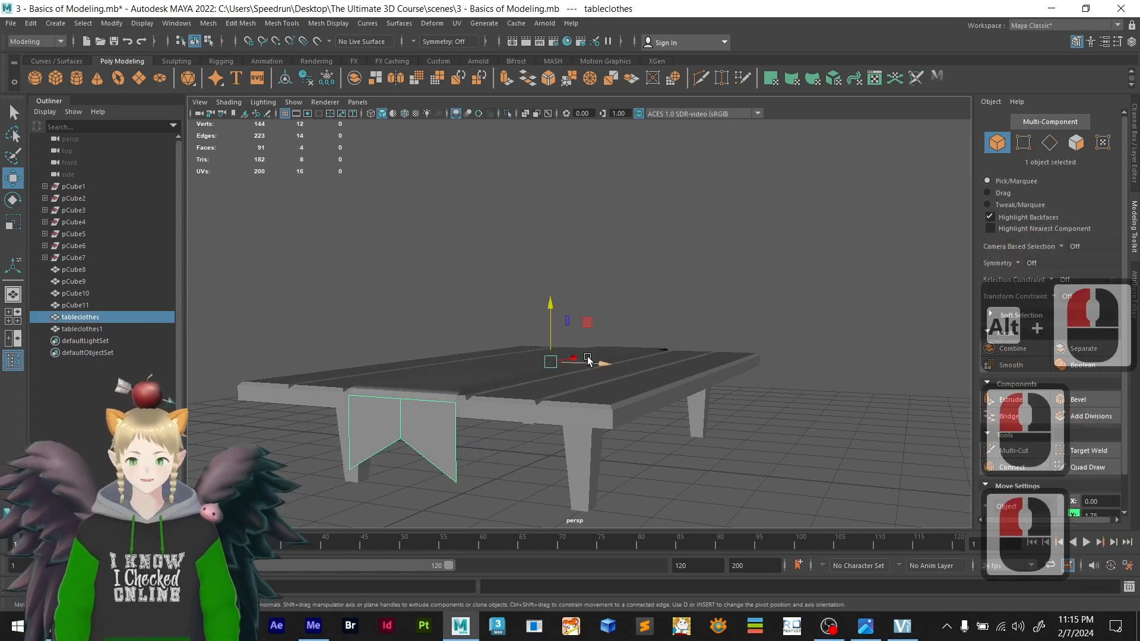
left_click_drag(574, 359, 546, 380)
key("ctrl+z")
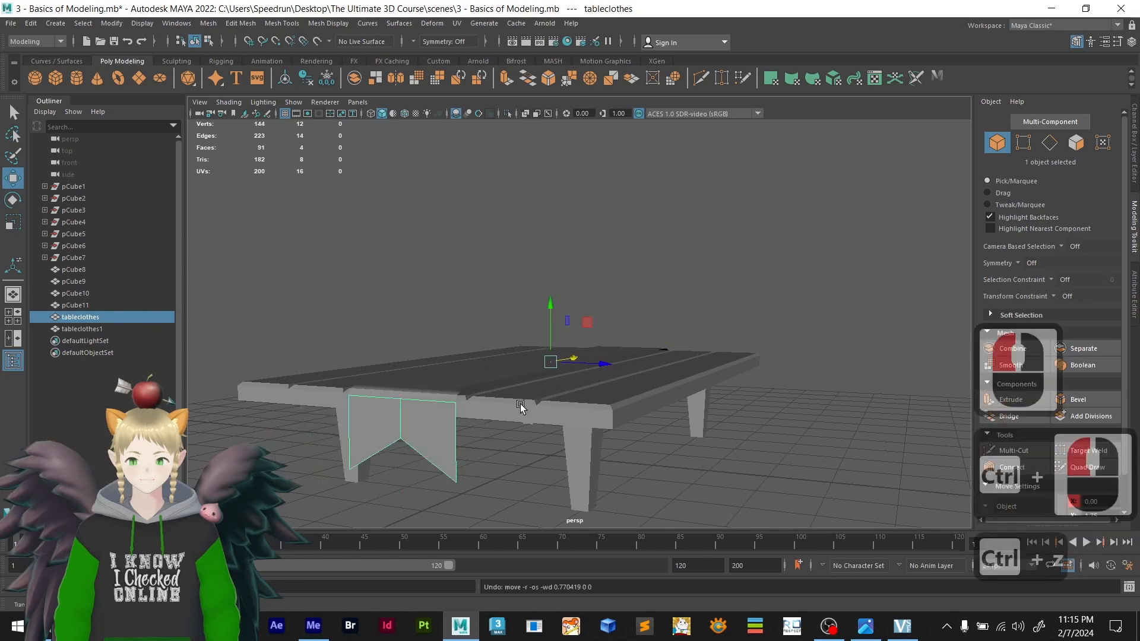
- Examine the table and its flaps from above, from the side and toward the end
scroll(475, 432, "down", 2)
left_click_drag(475, 432, 519, 410, "alt")
middle_click_drag(519, 410, 421, 449, "alt")
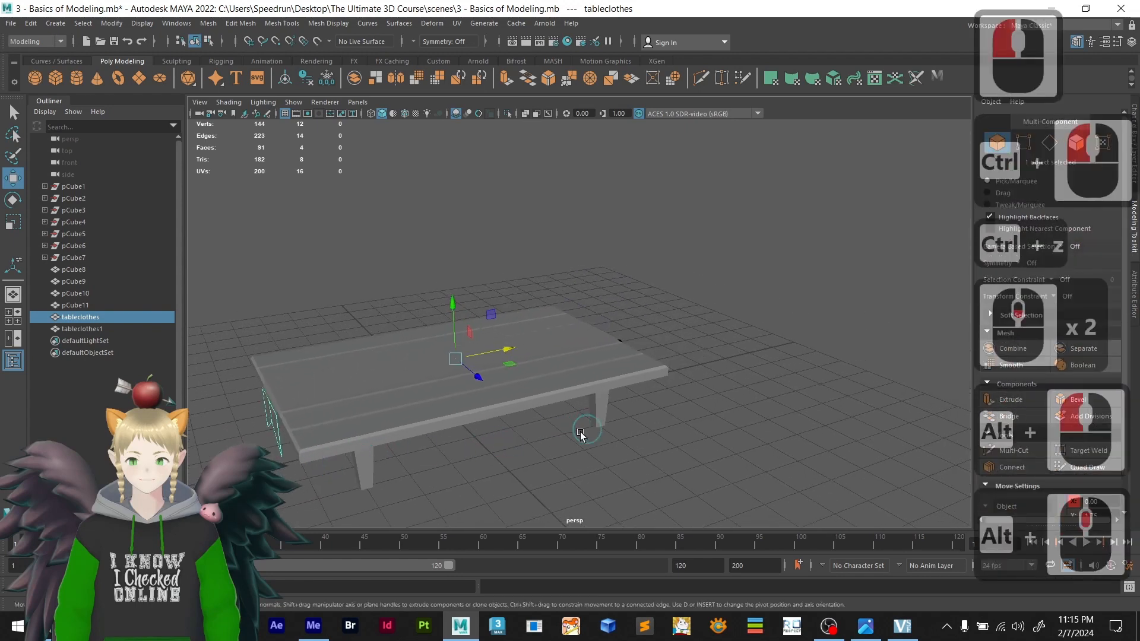
scroll(577, 436, "up", 4)
middle_click_drag(556, 453, 600, 257, "alt")
mouse_move(600, 323)
left_mouse_down("alt")
mouse_move(617, 278)
mouse_move(615, 310)
left_mouse_up("alt")
scroll(554, 318, "down", 7)
scroll(526, 337, "up", 3)
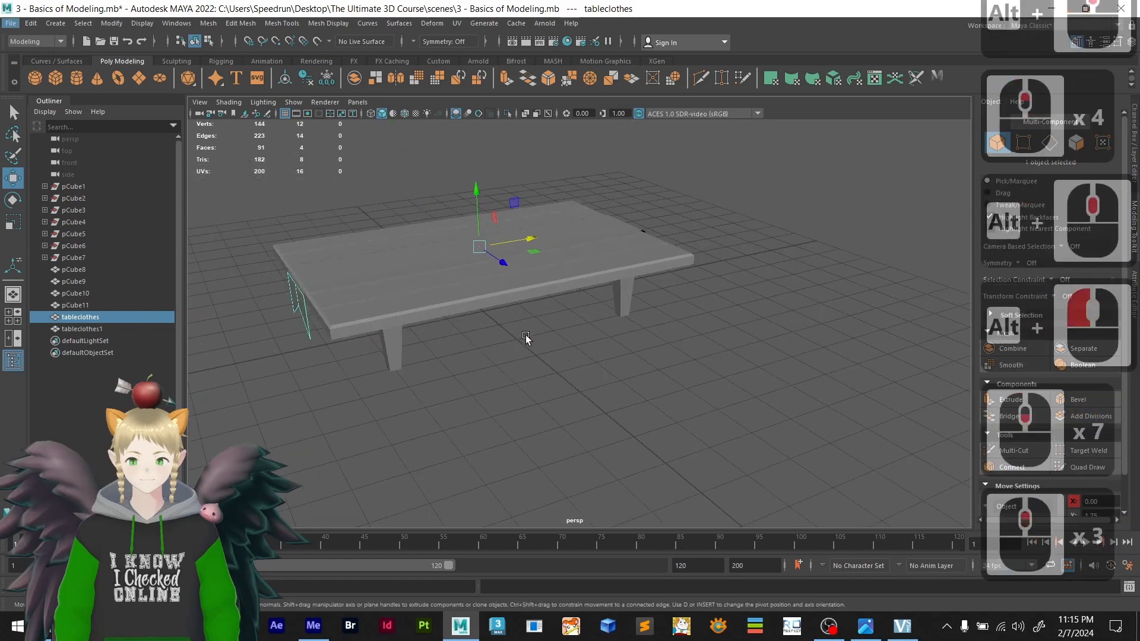
left_click_drag(516, 351, 545, 437, "alt")
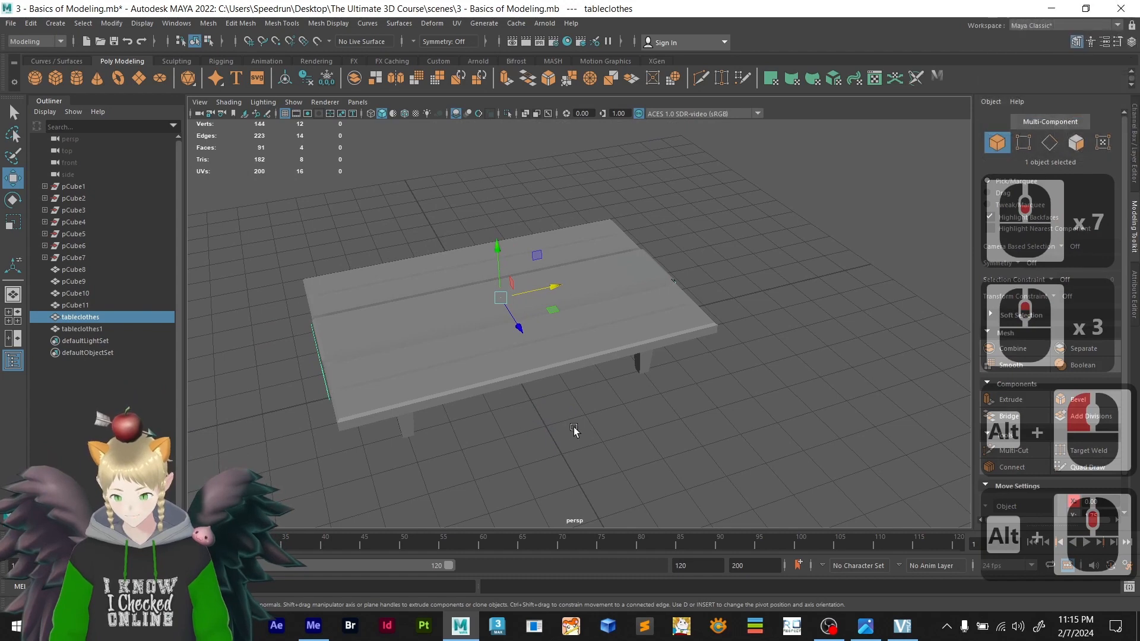
scroll(519, 409, "down", 3)
scroll(529, 415, "up", 2)
left_click_drag(532, 420, 580, 400, "alt")
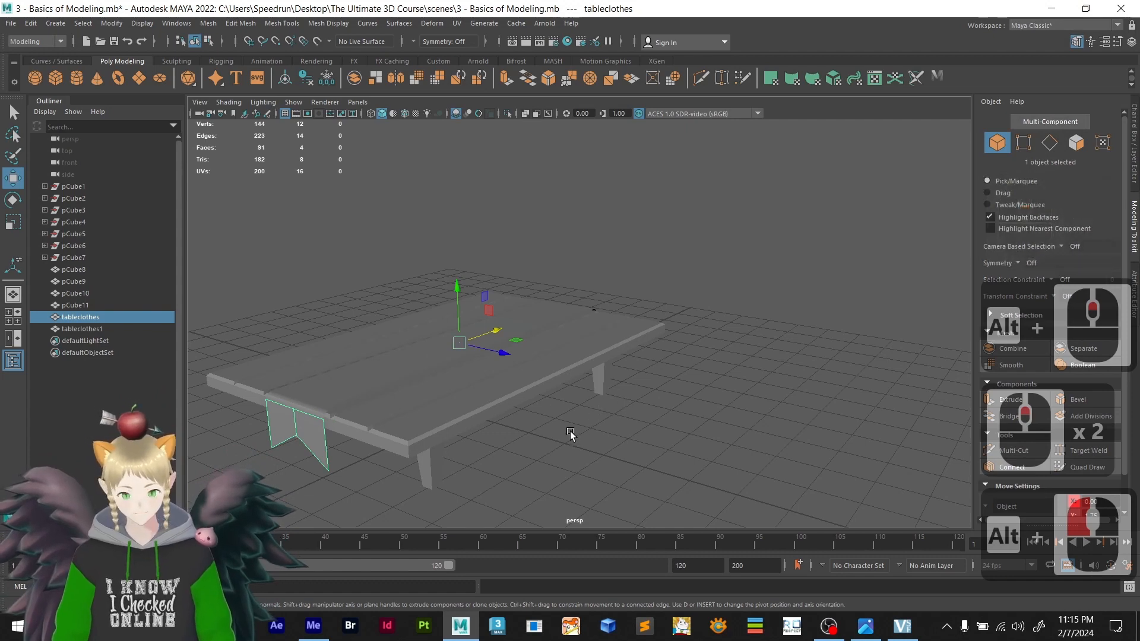
- Combine all planks, legs and both tablecloth meshes into a single mesh
right_click_drag(570, 301, 625, 287)
left_click(674, 381)
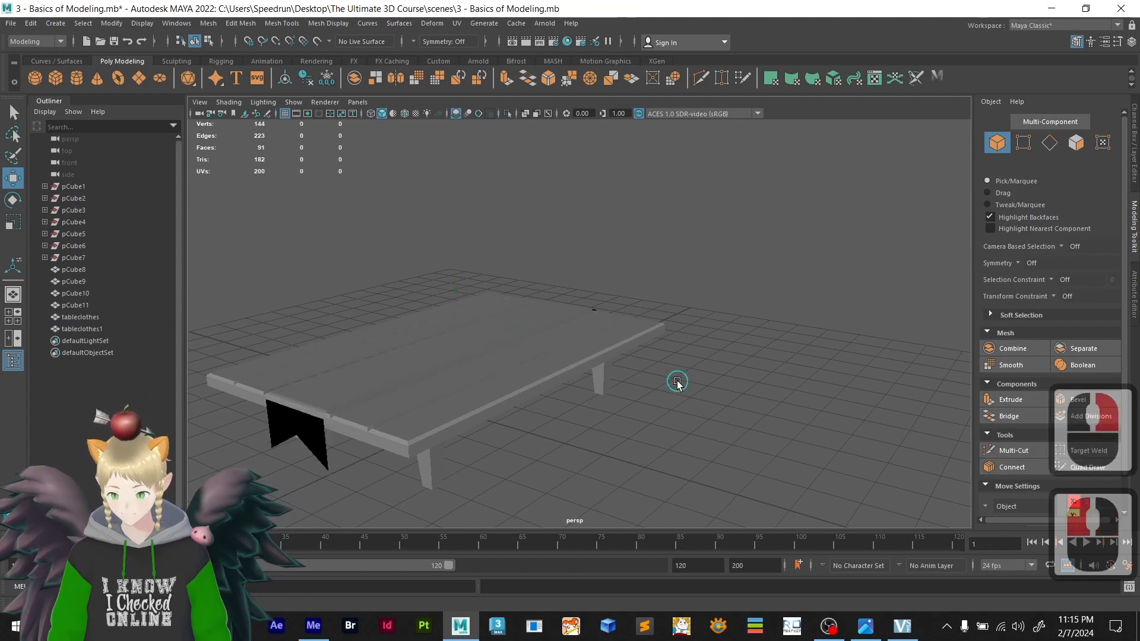
scroll(676, 385, "down", 3)
left_click_drag(656, 401, 615, 425, "alt")
left_click_drag(736, 450, 551, 387)
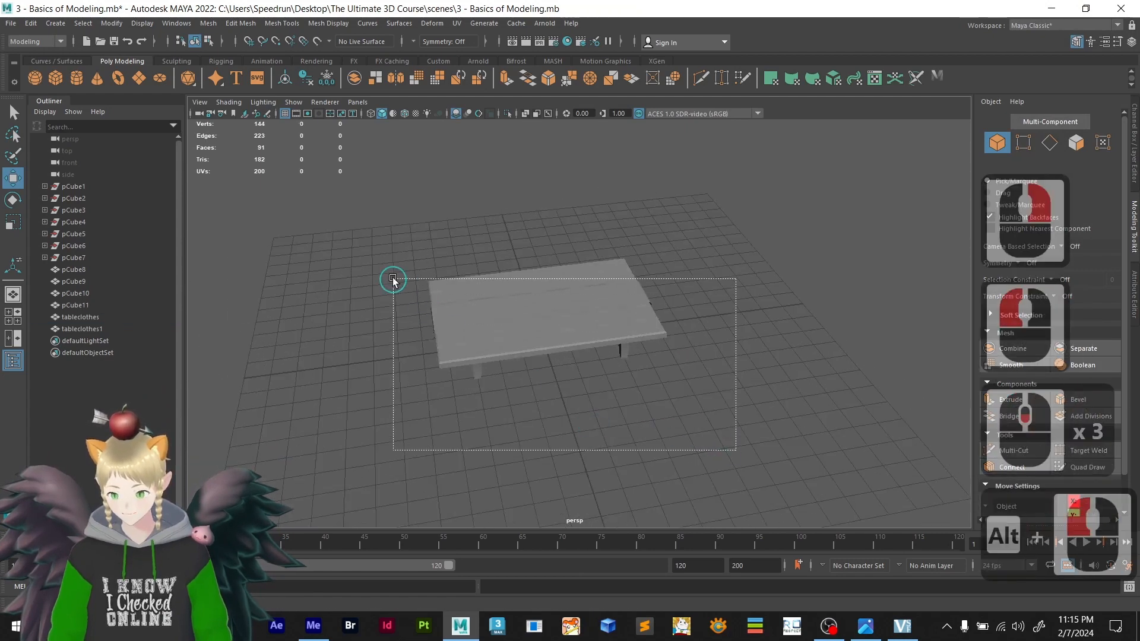
left_click_drag(393, 279, 393, 280)
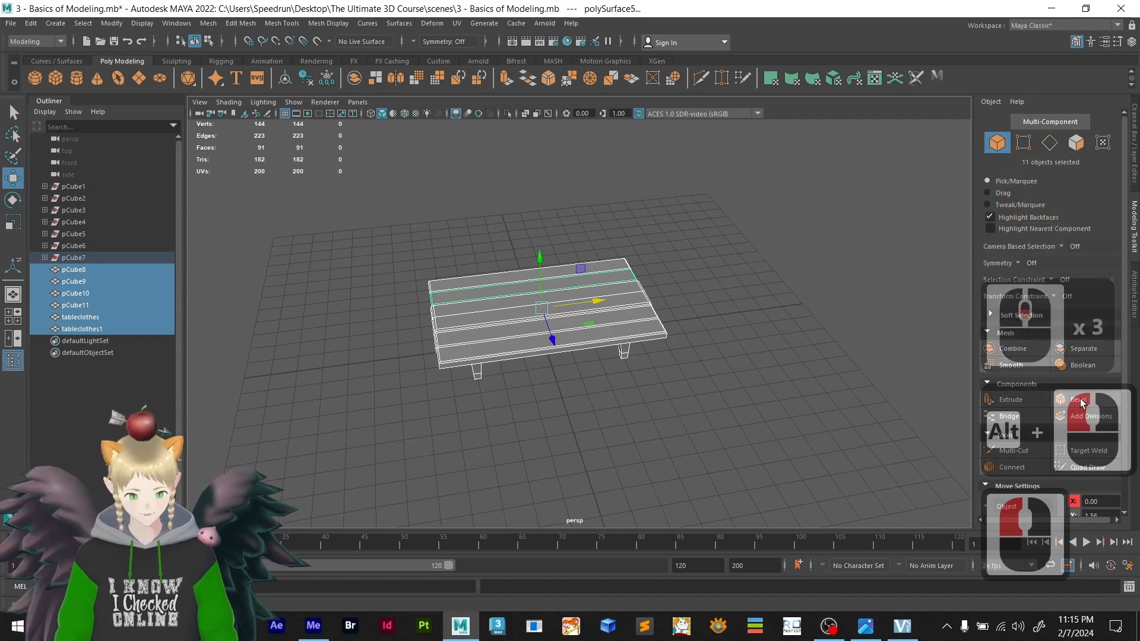
left_click(1025, 347)
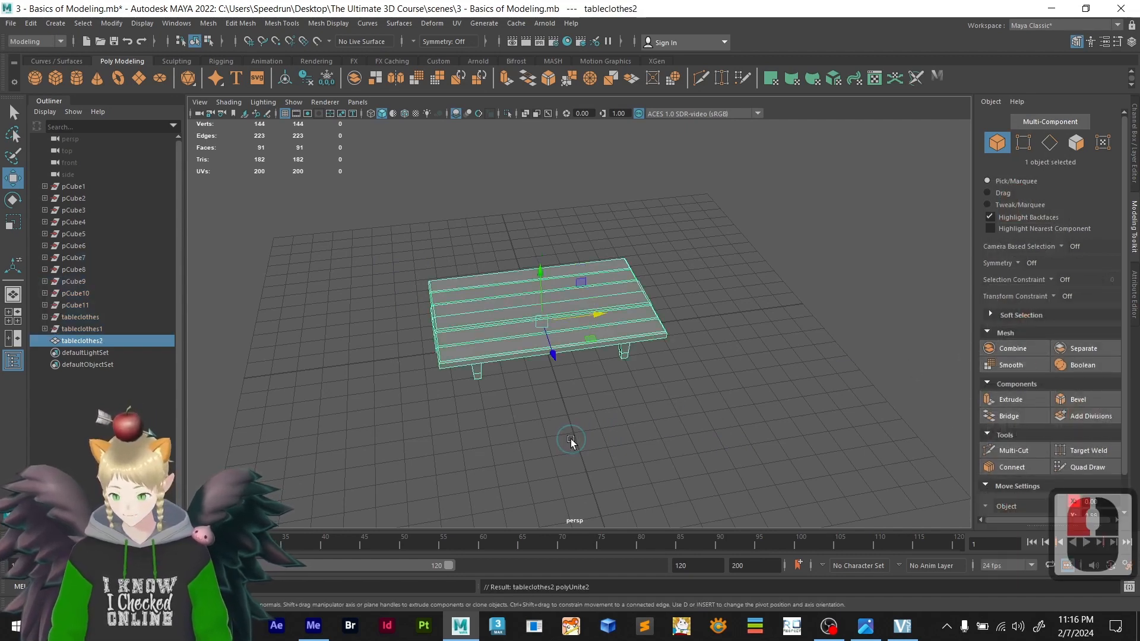
- Rename the combined mesh "table" and save the scene
left_click(581, 400)
scroll(581, 382, "up", 4)
left_click_drag(581, 377, 686, 335, "alt")
left_click(504, 368)
scroll(504, 367, "down", 3)
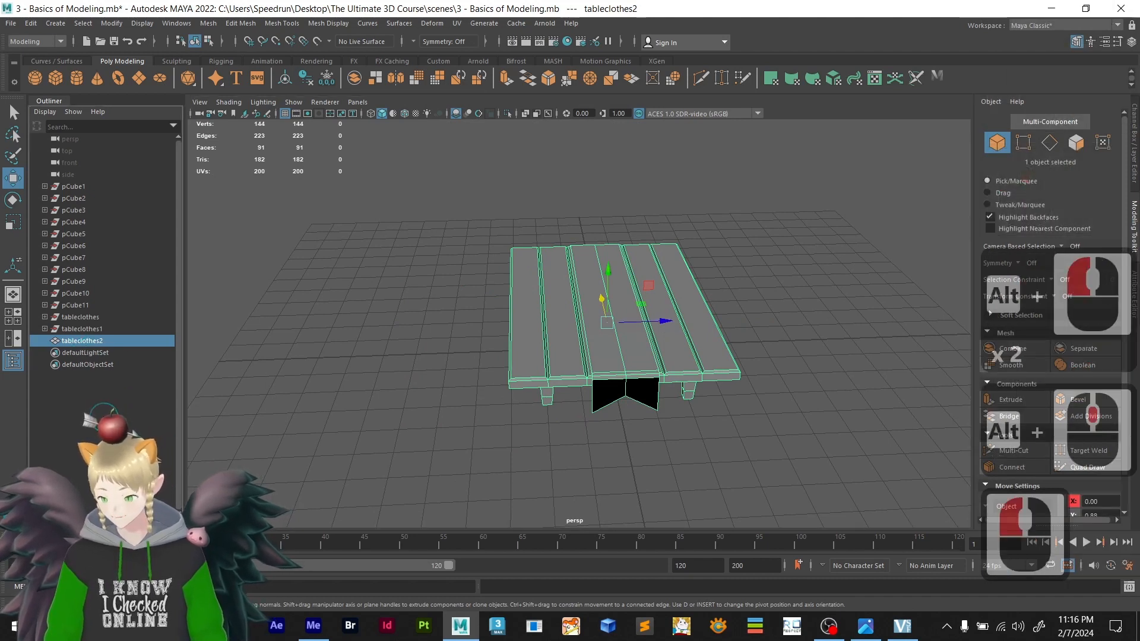
double_click(82, 341)
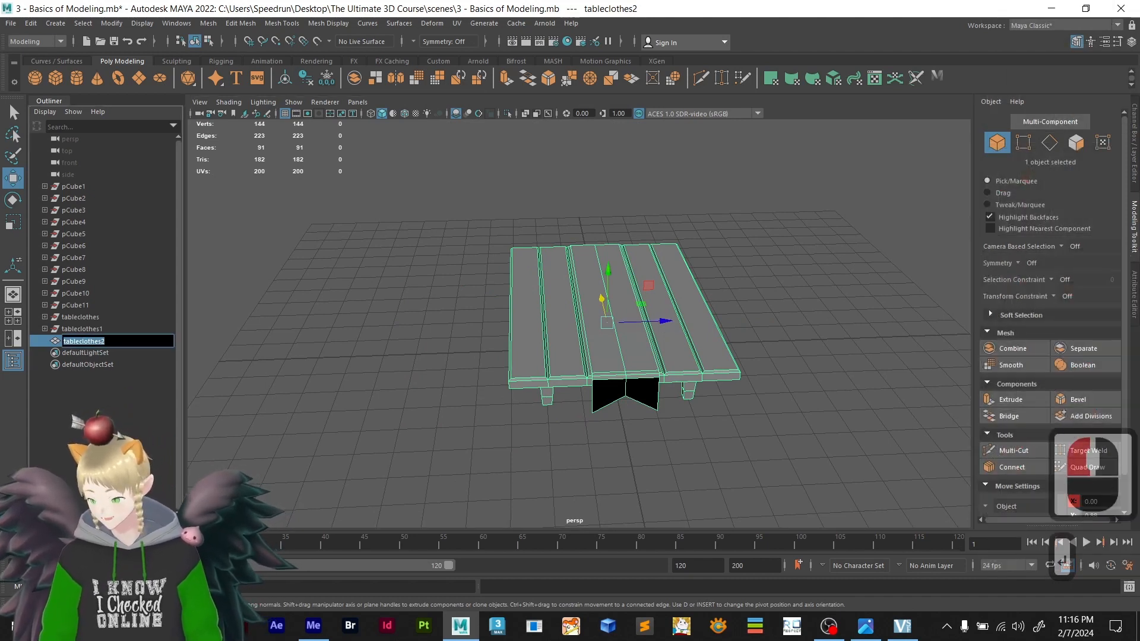
type("table")
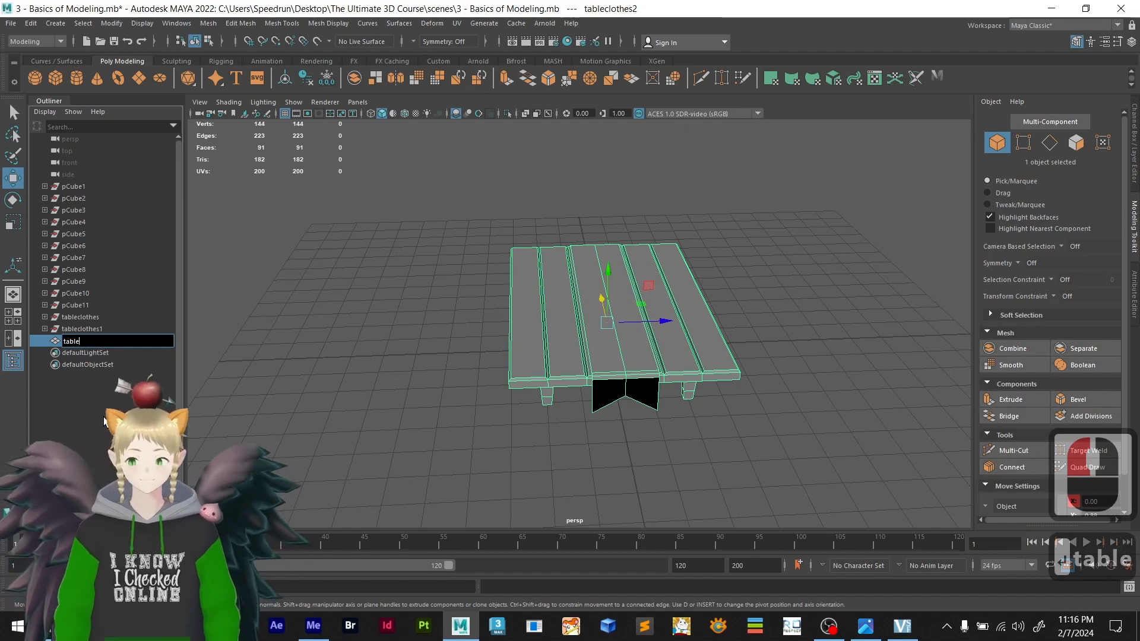
key("Return")
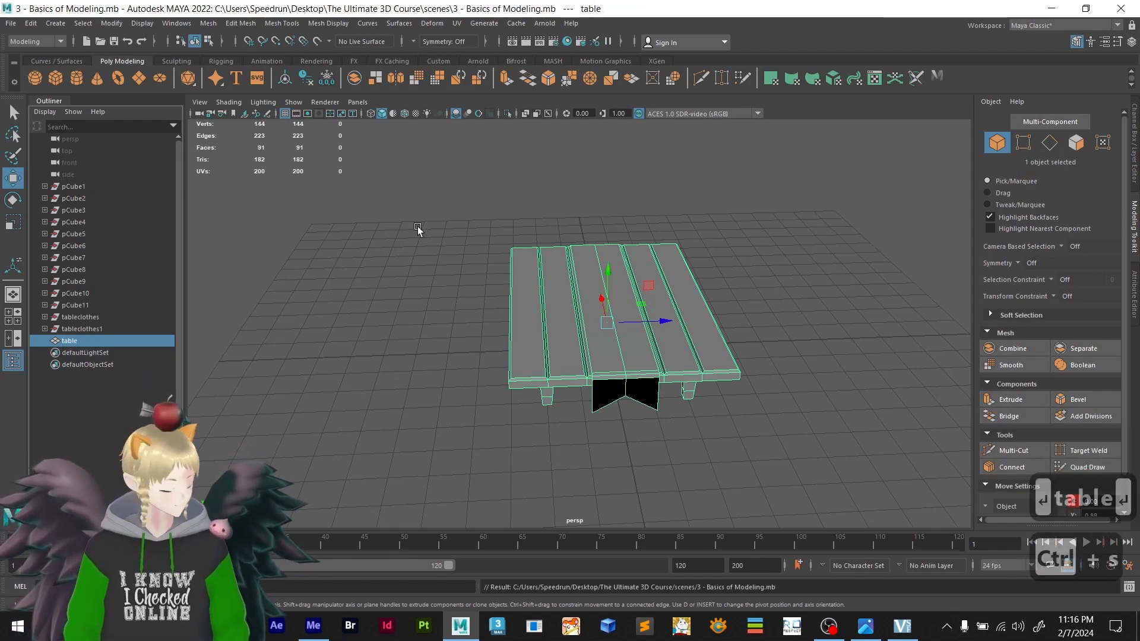
key("ctrl+s")
- Move the table sideways along the Z axis, clear of the grid's centre, deselect it and save the scene
left_click_drag(380, 296, 476, 315, "alt")
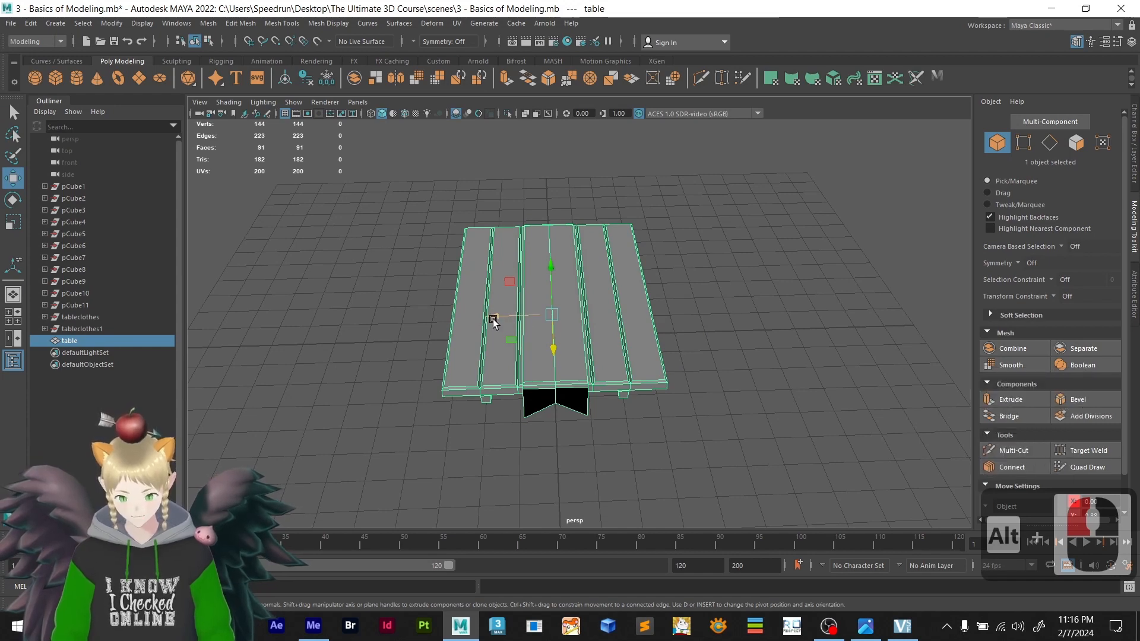
left_click_drag(487, 318, 720, 308)
left_click(601, 365)
scroll(600, 359, "down", 3)
left_click_drag(600, 359, 661, 348, "alt")
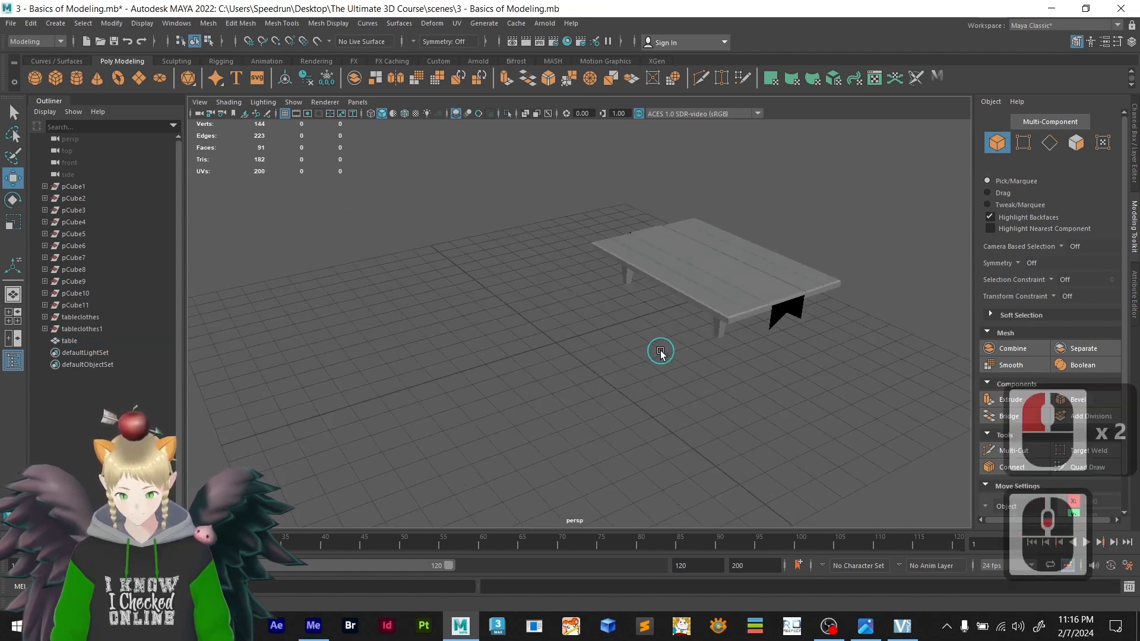
key("ctrl+s")
scroll(625, 348, "up", 2)
middle_click_drag(626, 348, 541, 382, "alt")
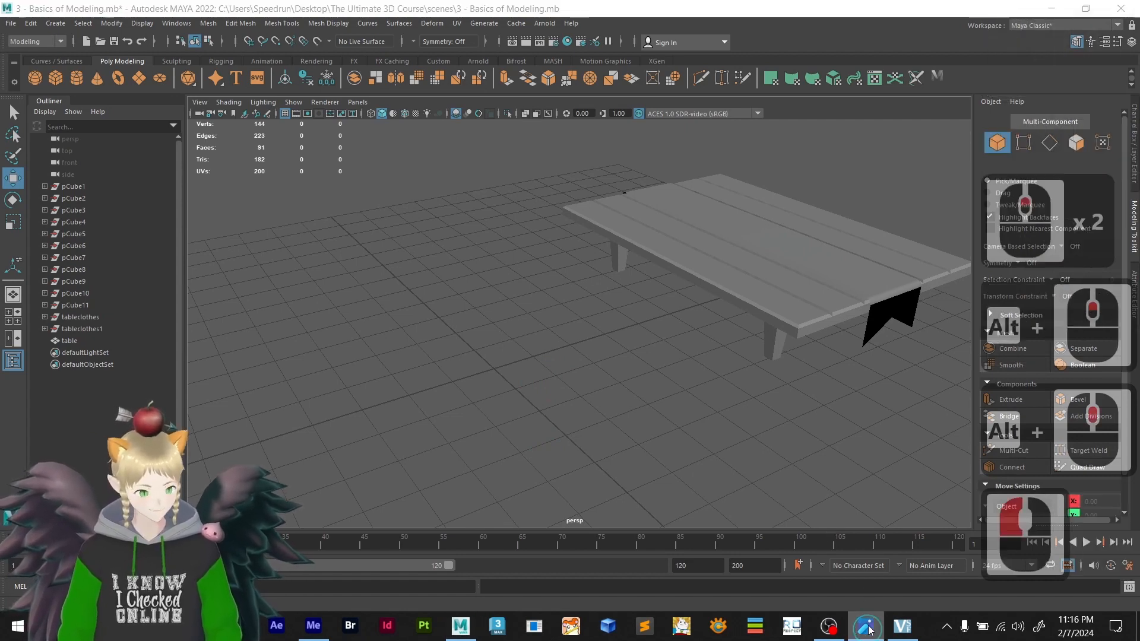
- Create a polygon cube at the grid's centre beside the table
left_click(509, 363)
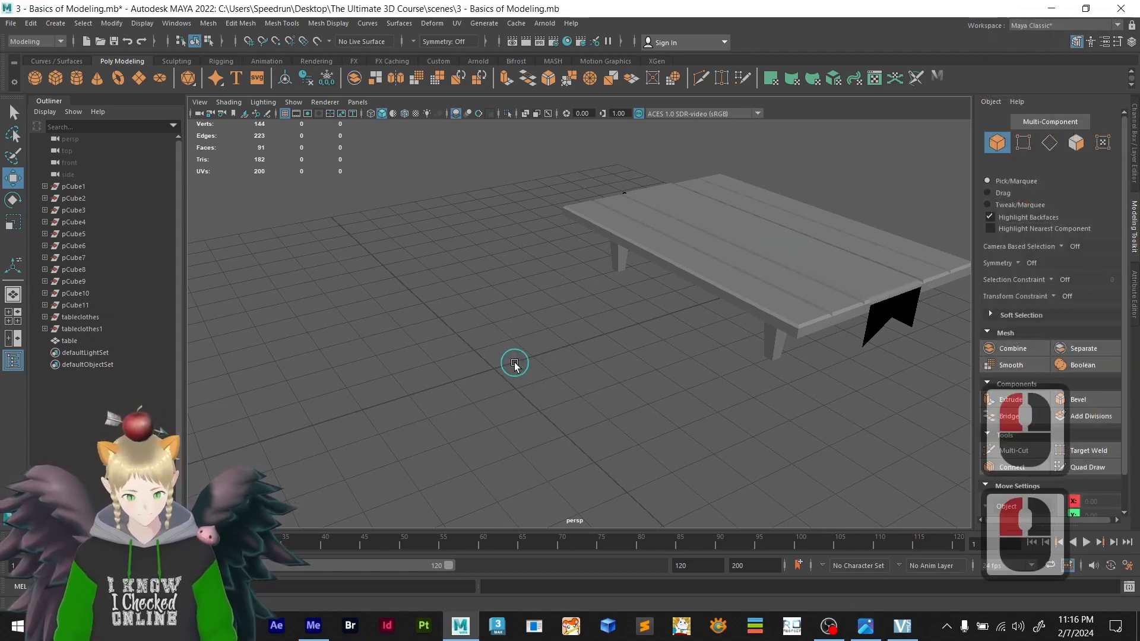
left_click(57, 82)
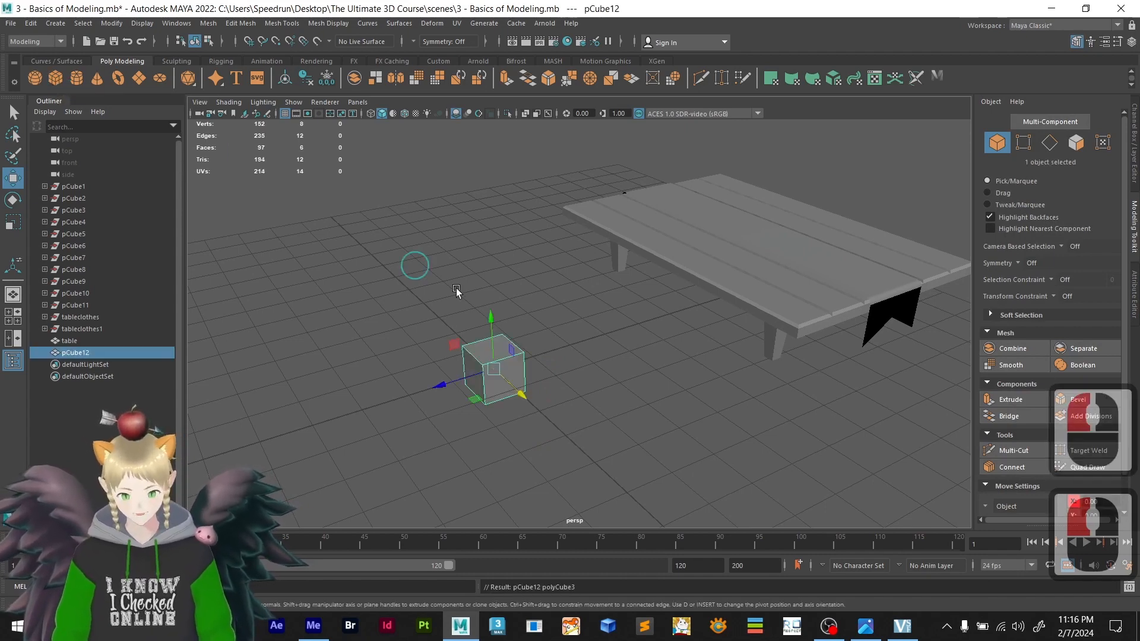
scroll(475, 332, "up", 4)
middle_click_drag(488, 387, 652, 335, "alt")
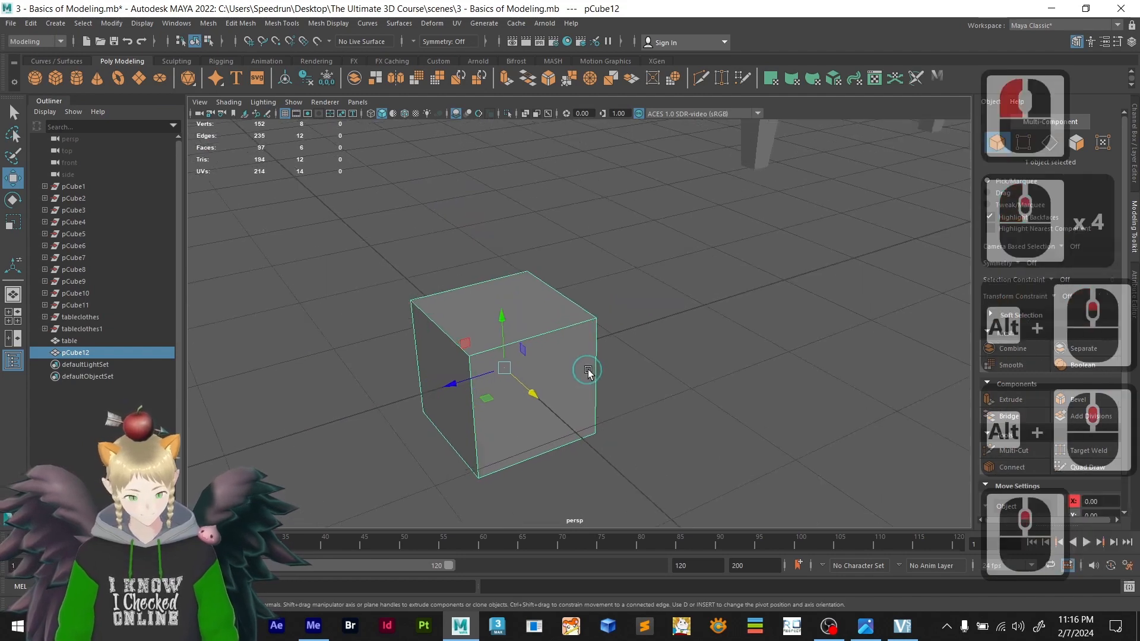
- Switch the new cube to face selection and select its top face
scroll(587, 373, "up", 2)
right_click(615, 273)
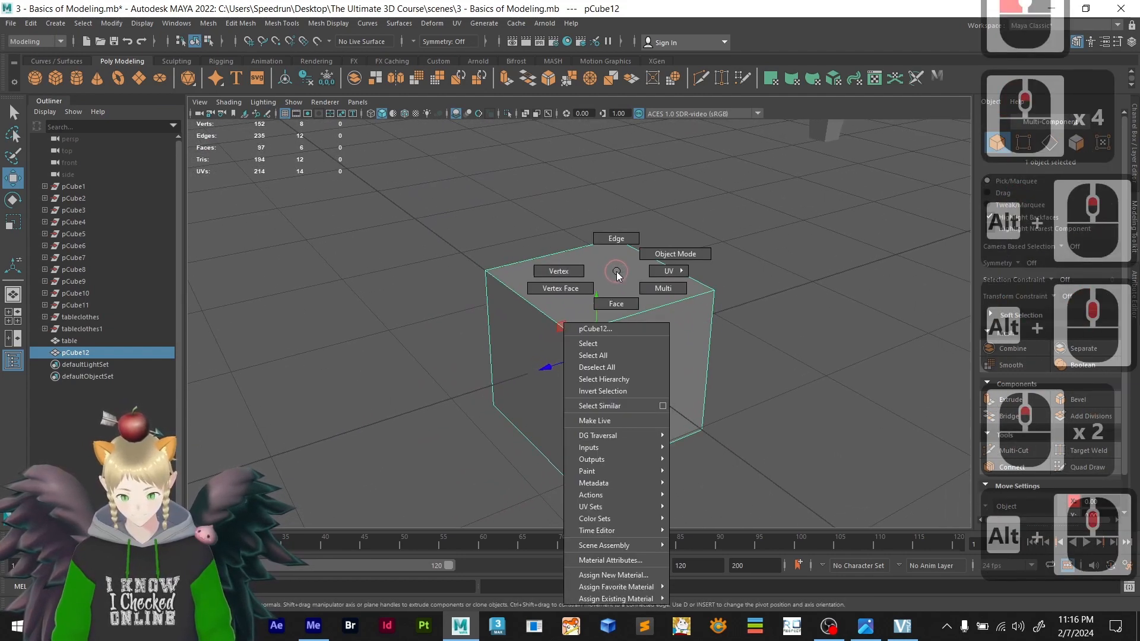
right_click_drag(617, 275, 617, 303)
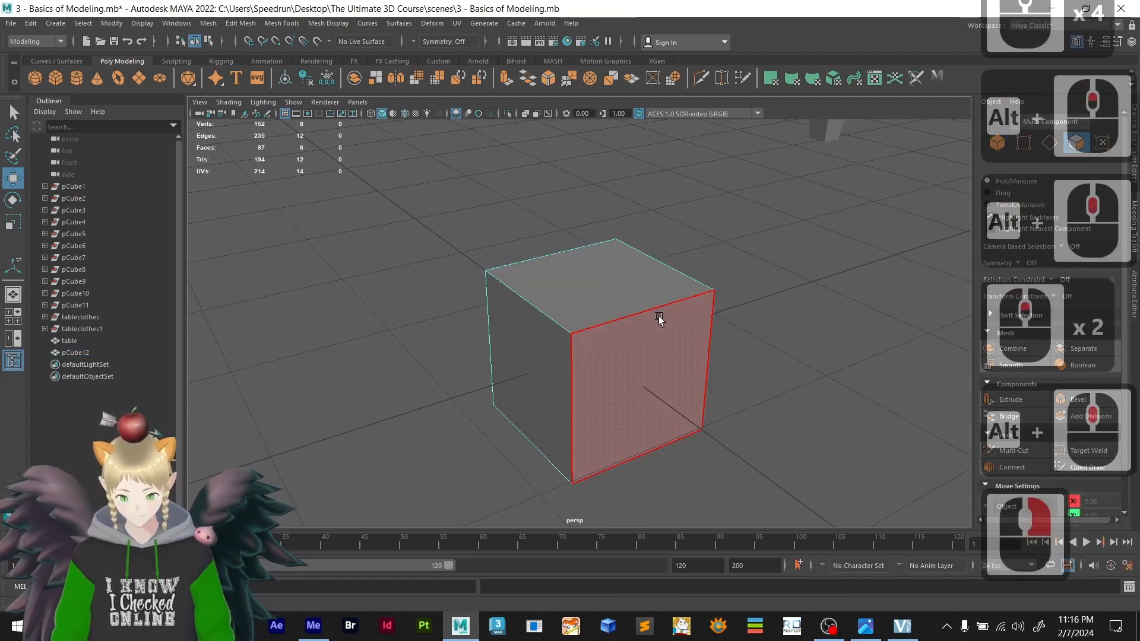
left_click(616, 292)
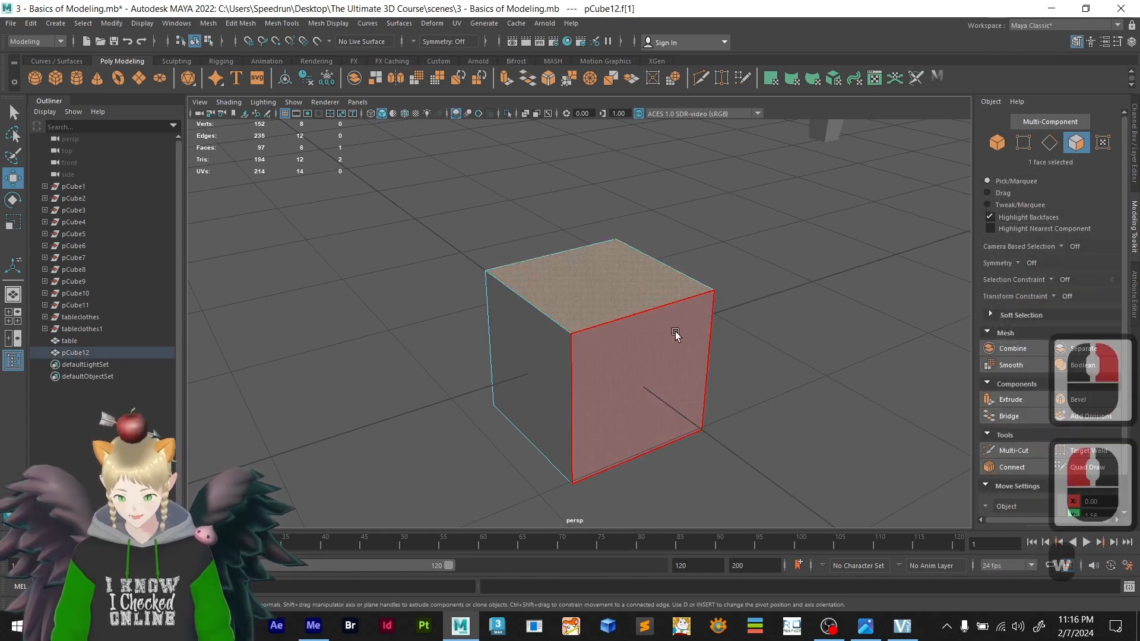
- Activate the Move tool on the cube's top face and save the scene
key("w")
scroll(629, 312, "down", 2)
scroll(622, 298, "down", 3)
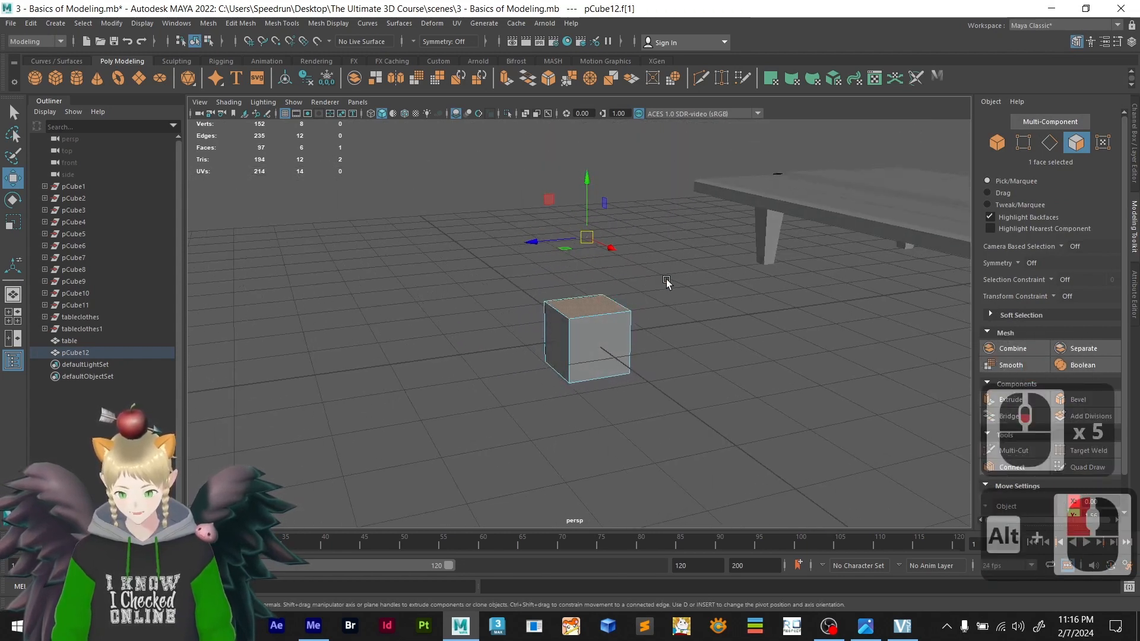
key("ctrl+s")
scroll(623, 272, "up", 2)
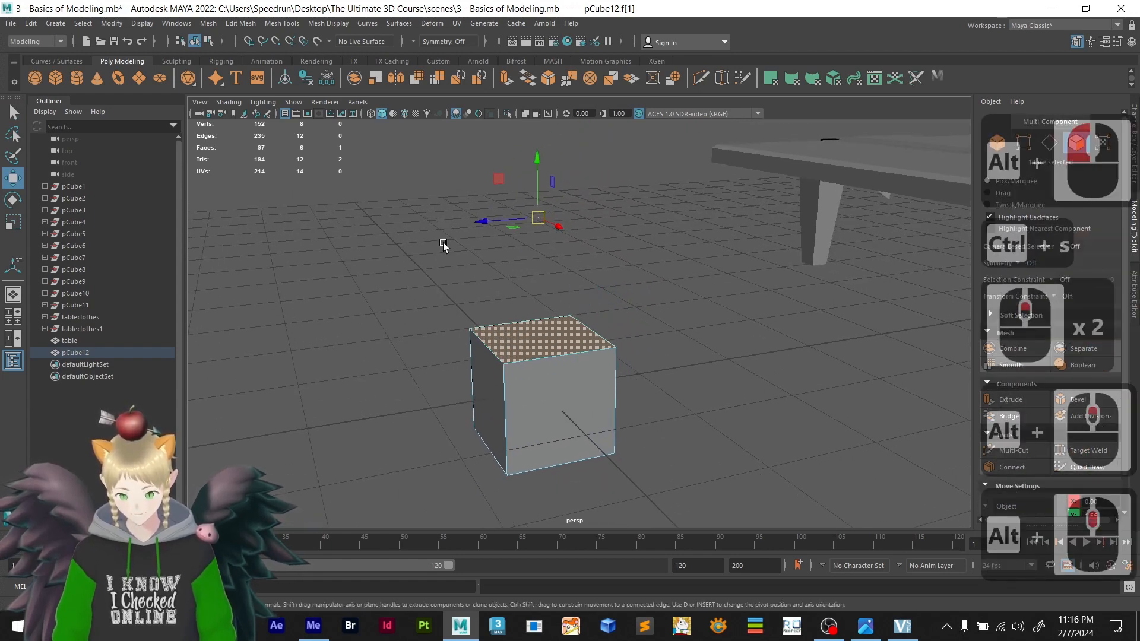
scroll(584, 326, "down", 3)
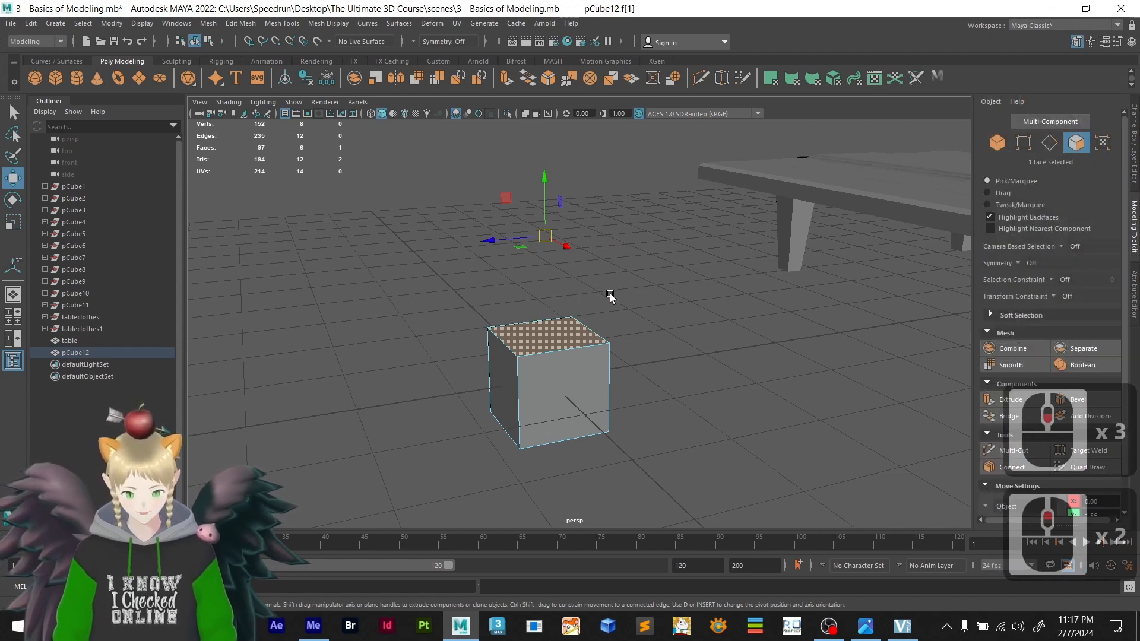
scroll(611, 295, "down", 2)
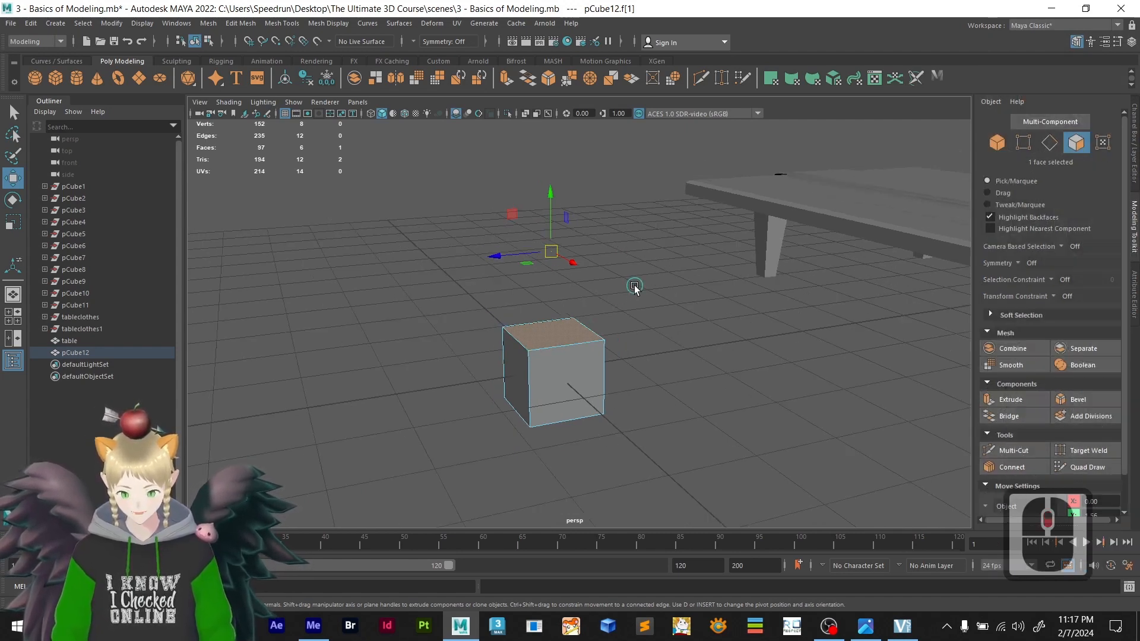
double_click(573, 334)
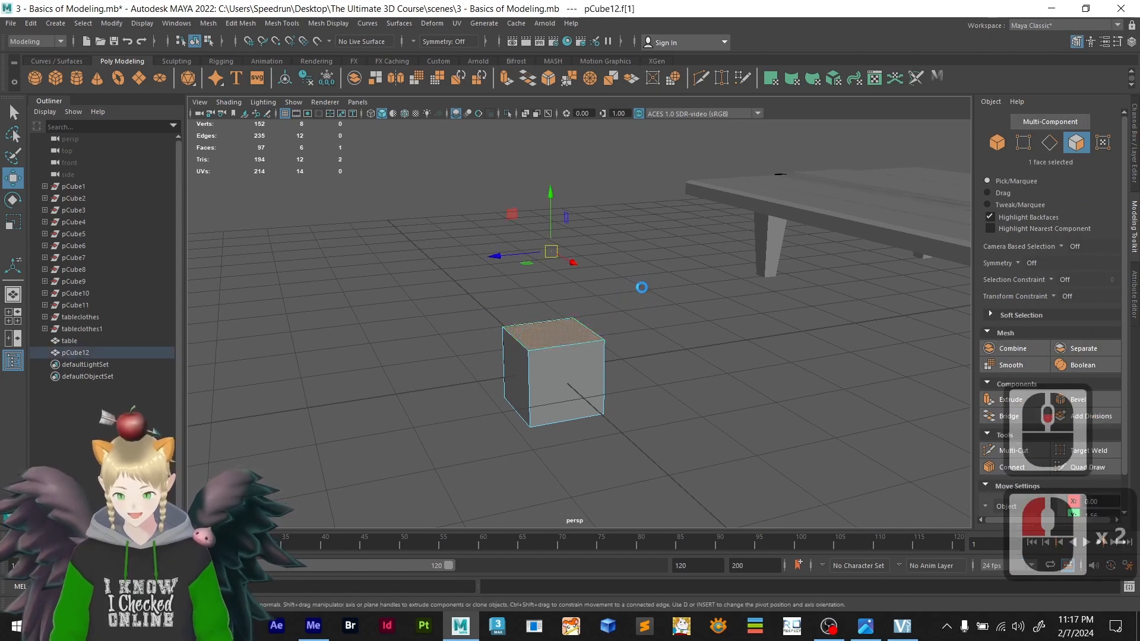
key("ctrl+s")
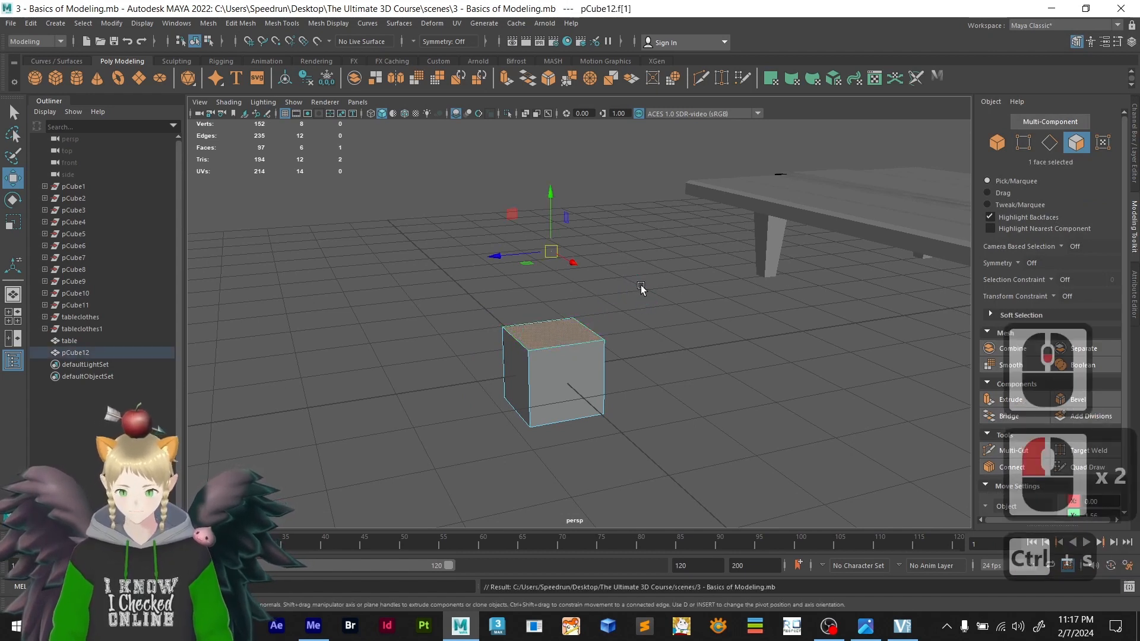
- Reopen the scene file 3 - Basics of Modeling.mb
left_click(10, 25)
left_click(37, 57)
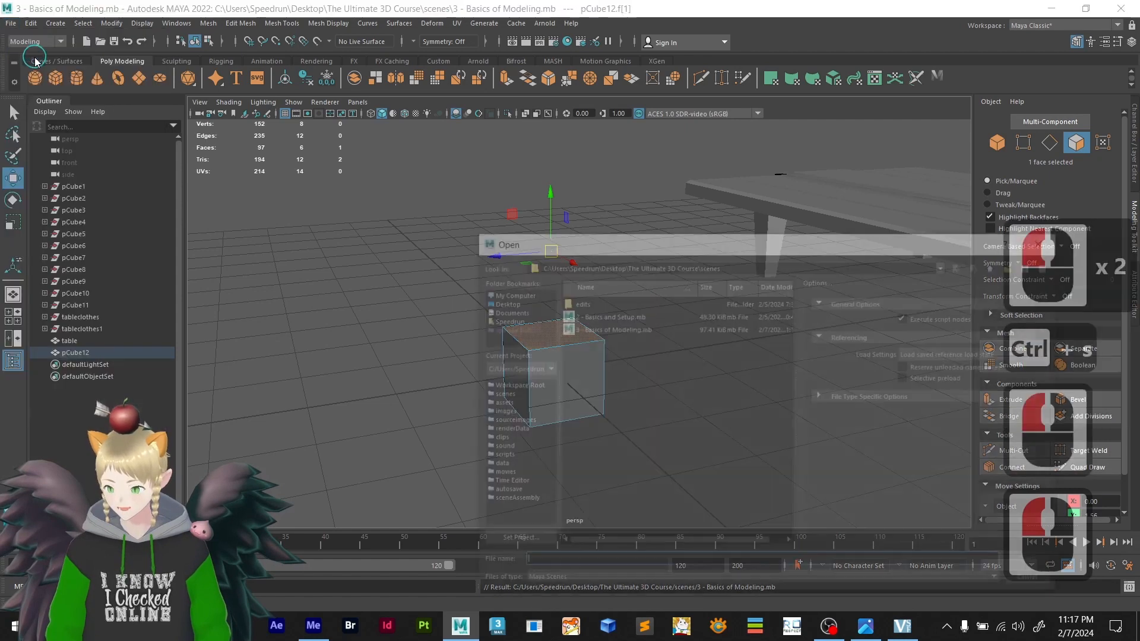
double_click(607, 327)
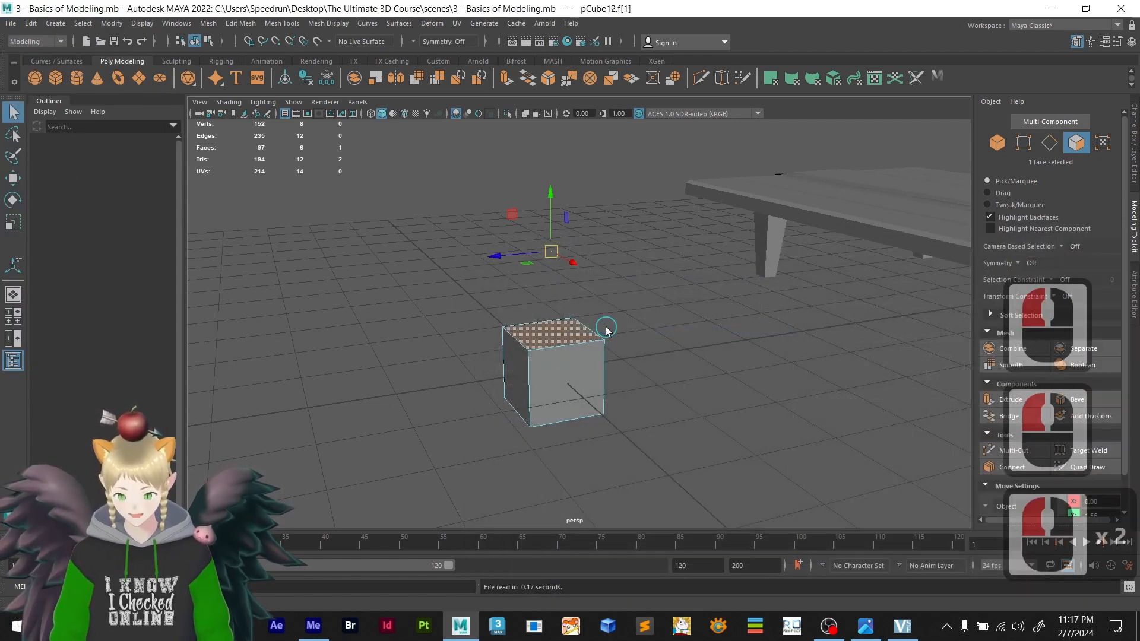
- Select the cube's top face in face mode and move it slightly down along the vertical axis
left_click(540, 340)
right_click(542, 337)
left_click(537, 334)
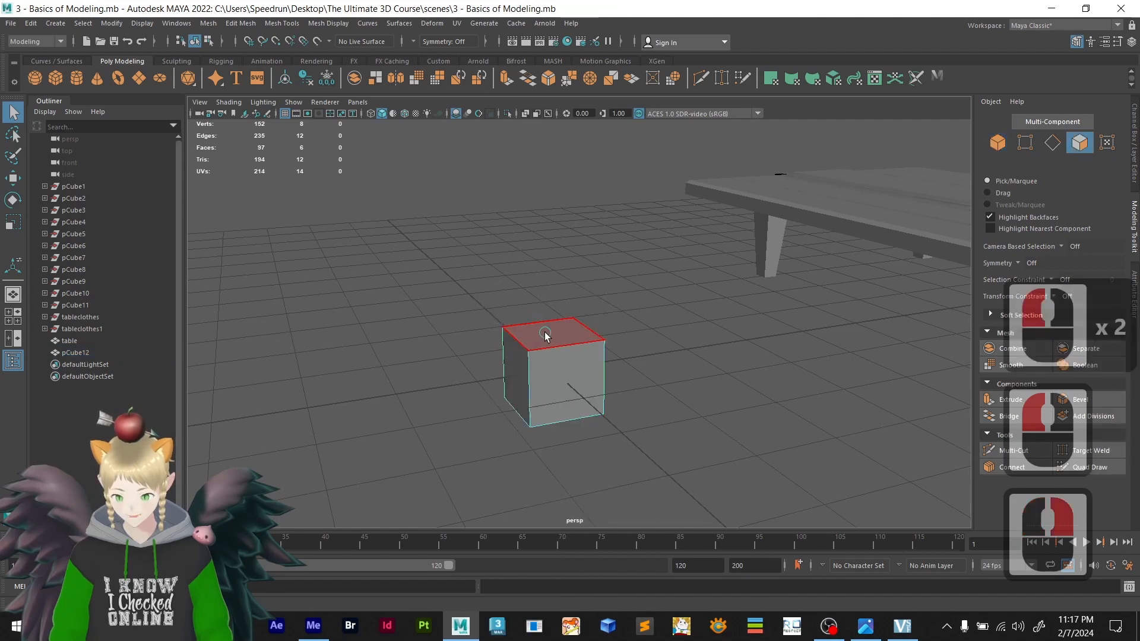
left_click(602, 361)
key("w")
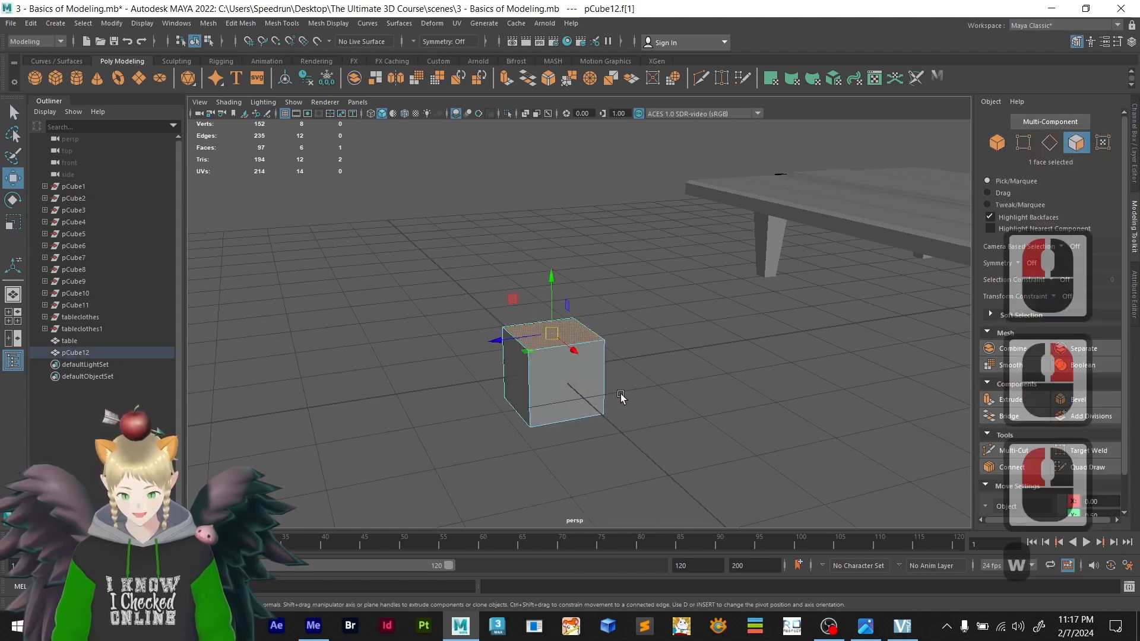
scroll(514, 367, "up", 3)
scroll(513, 366, "up", 3)
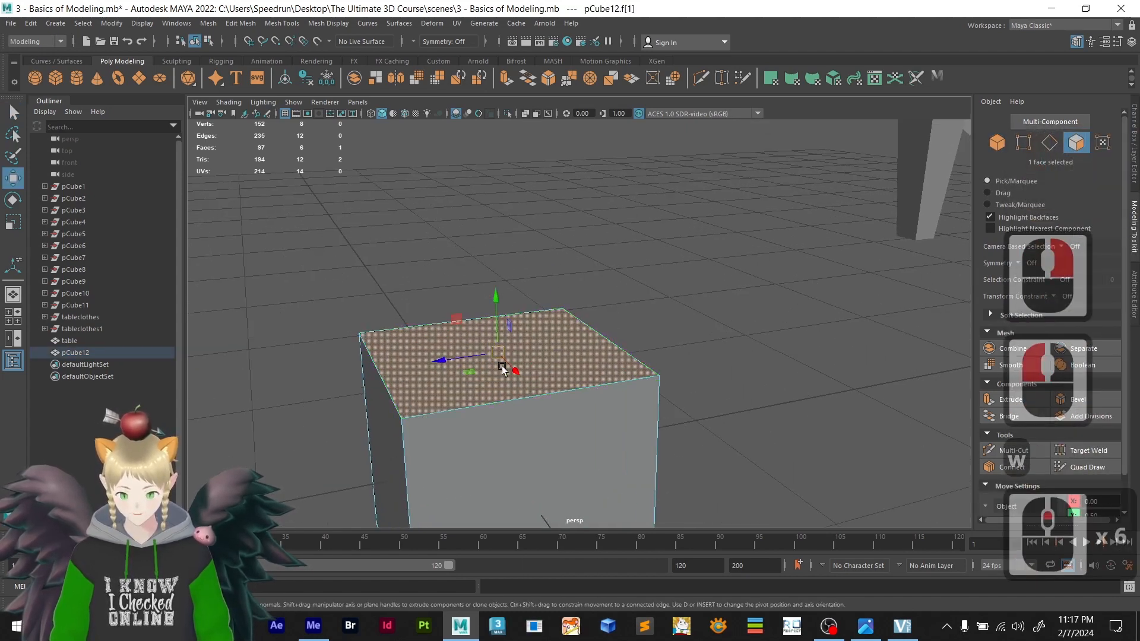
scroll(543, 347, "down", 6)
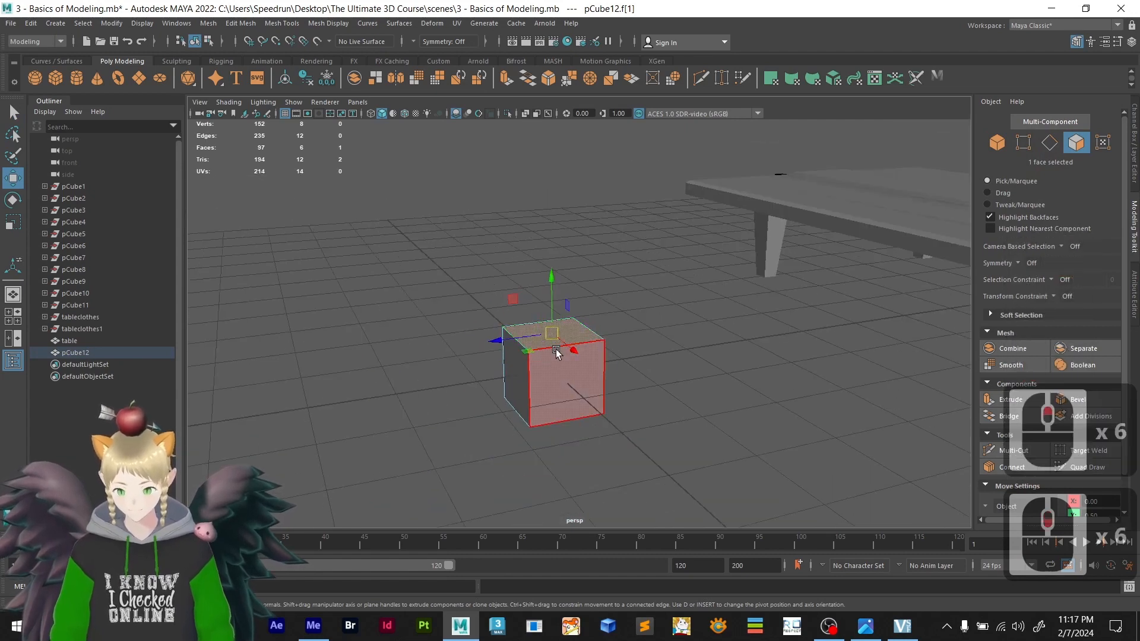
left_click_drag(556, 352, 590, 358, "alt")
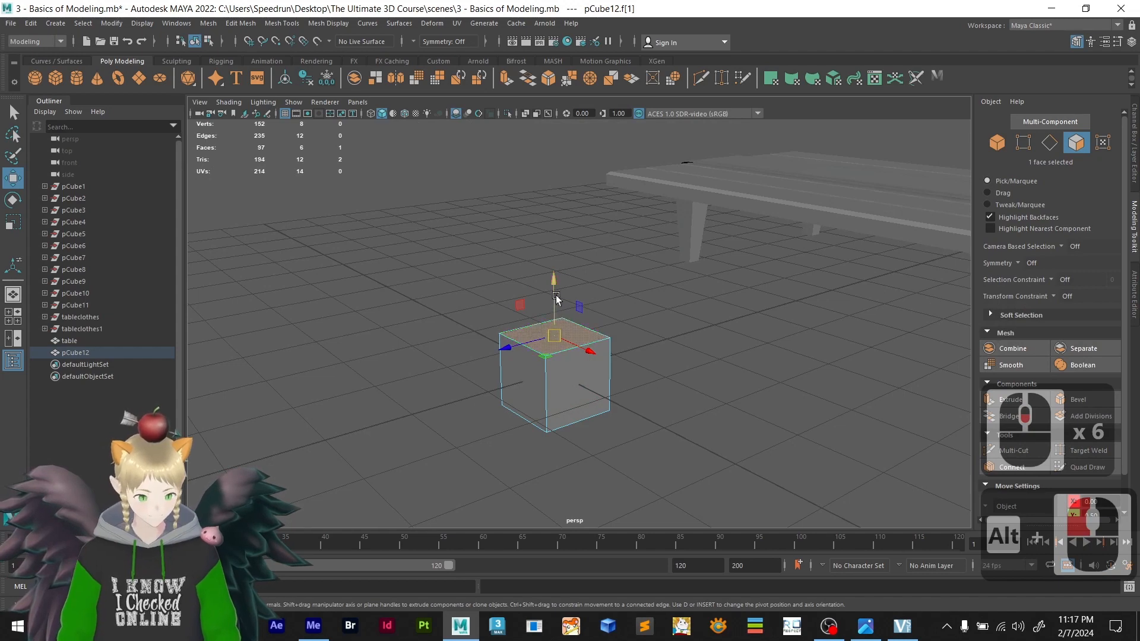
scroll(525, 384, "up", 4)
left_click_drag(548, 387, 543, 325, "alt")
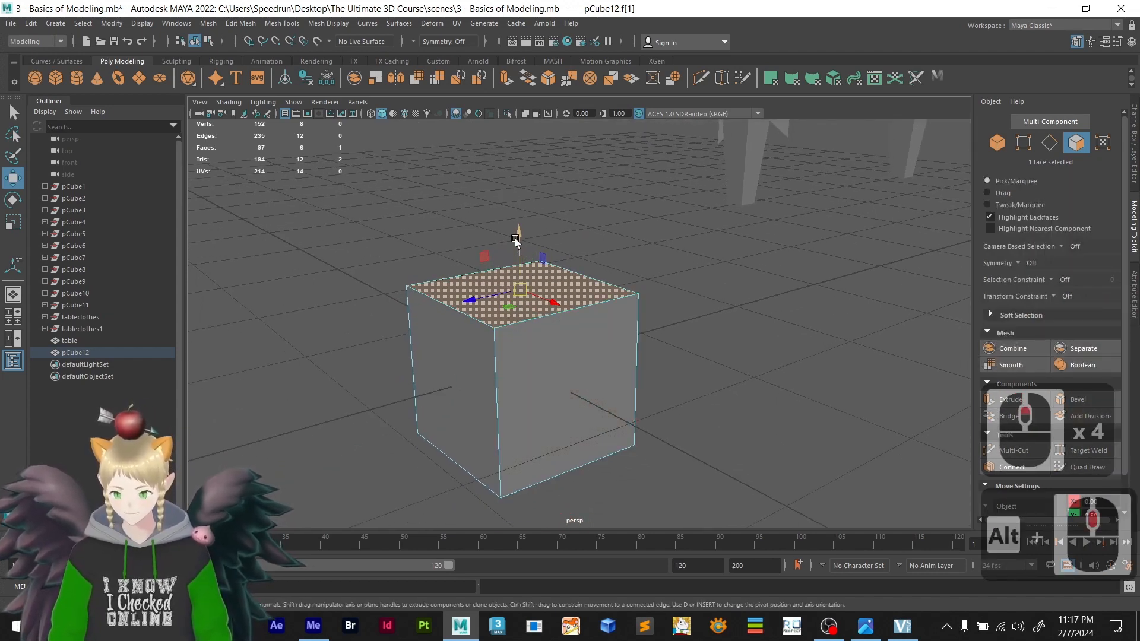
left_click_drag(518, 235, 521, 274)
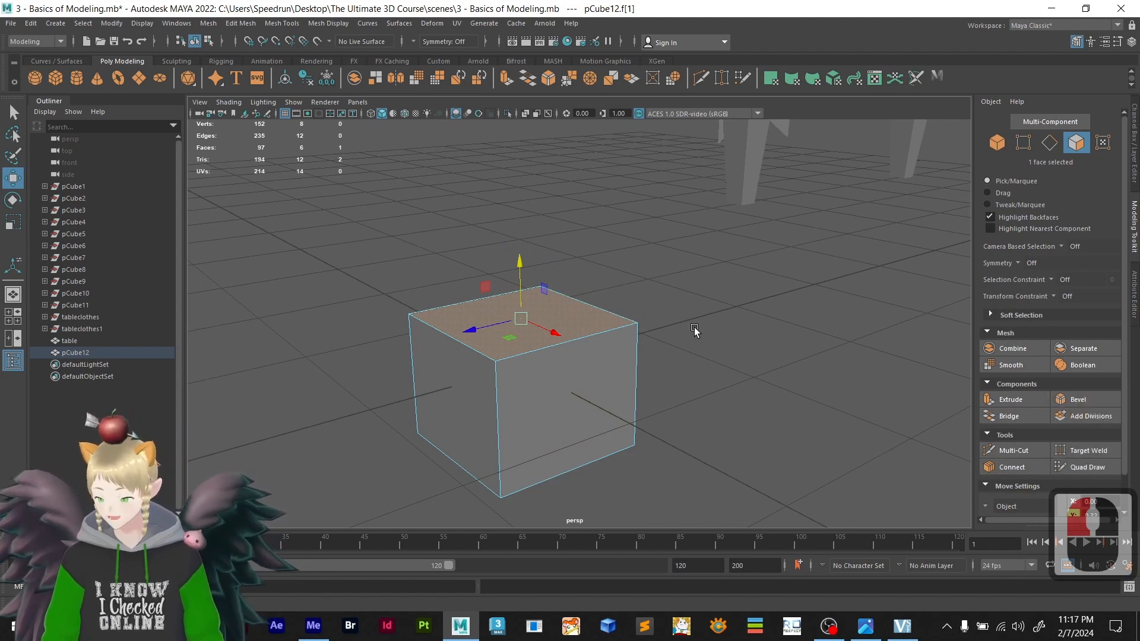
- Extrude the cube's top face straight up by a small amount to add a thin band around the top
left_click_drag(523, 261, 527, 233)
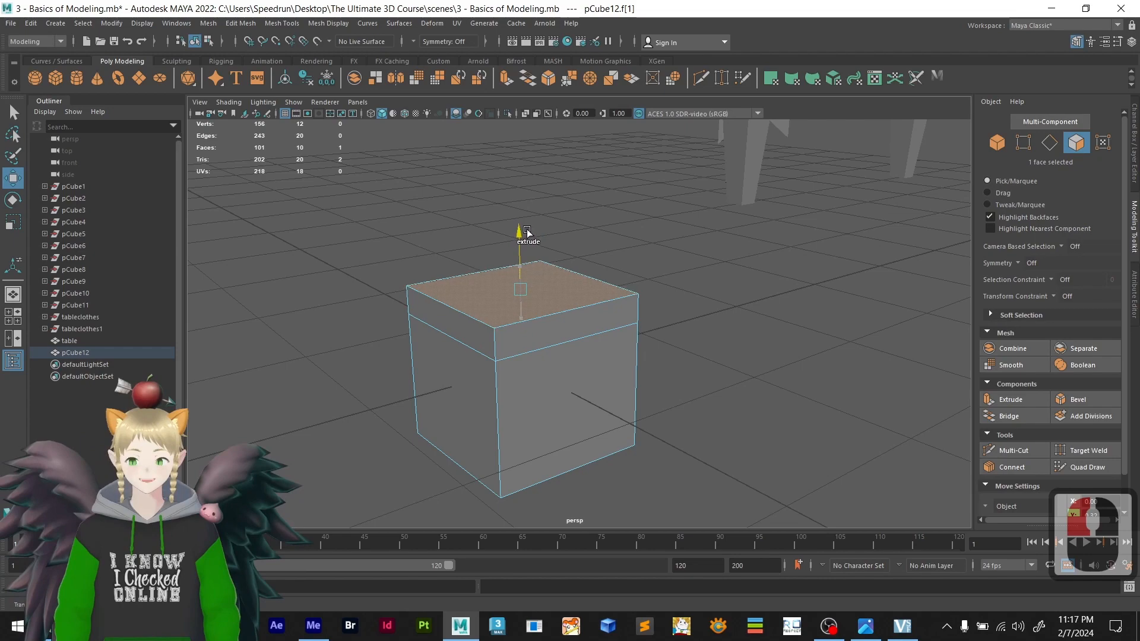
left_click(531, 231, "shift")
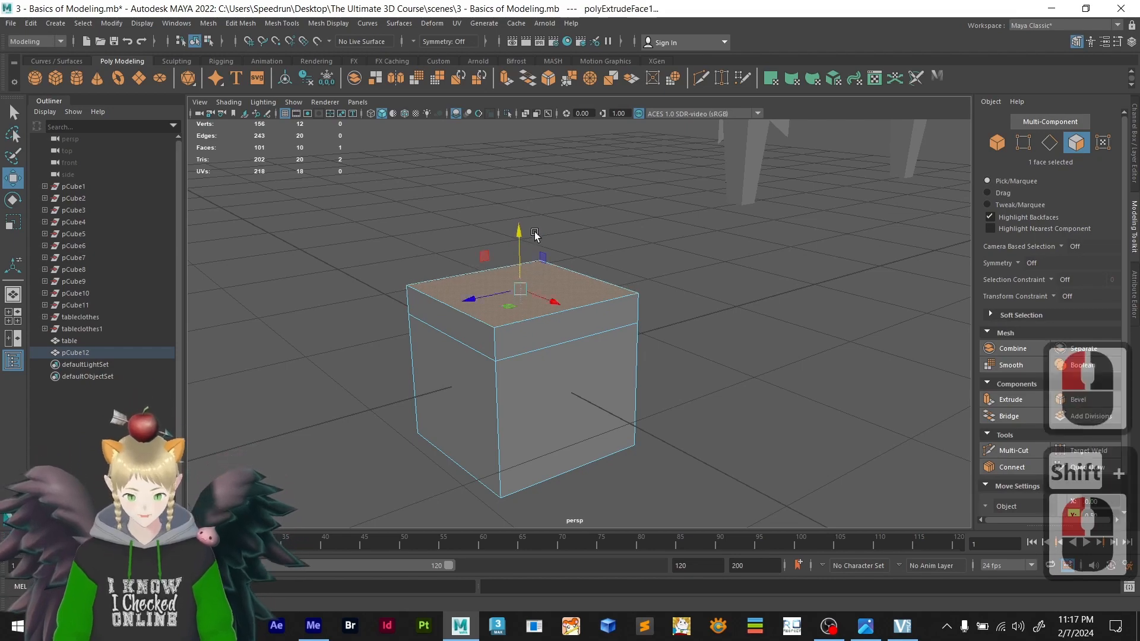
left_click_drag(621, 350, 501, 338, "alt")
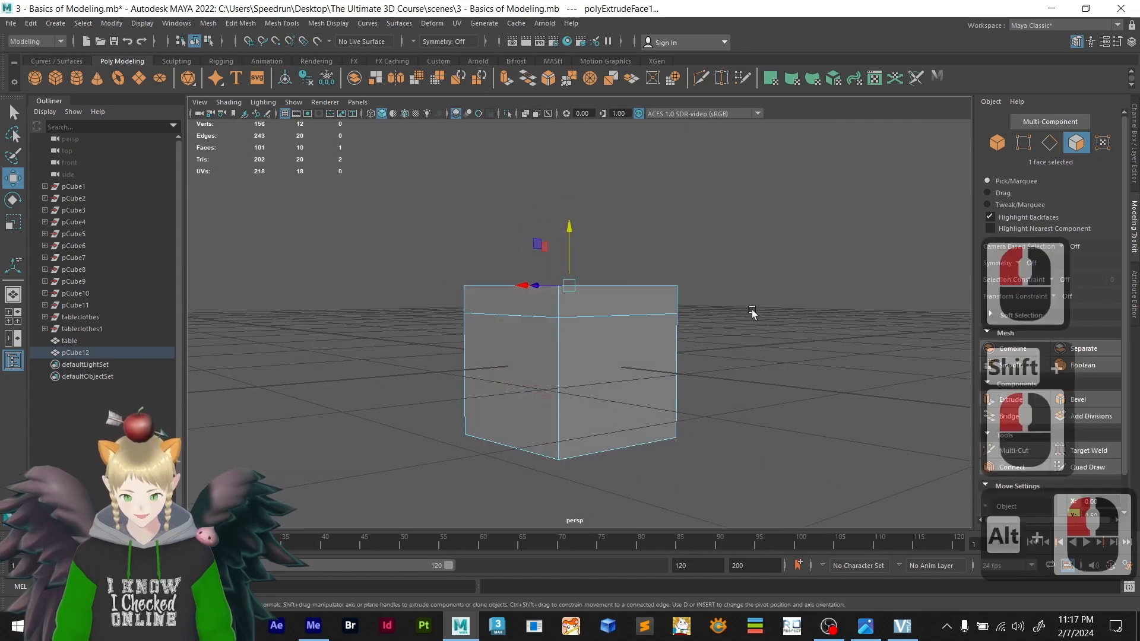
left_click_drag(753, 313, 593, 361, "alt")
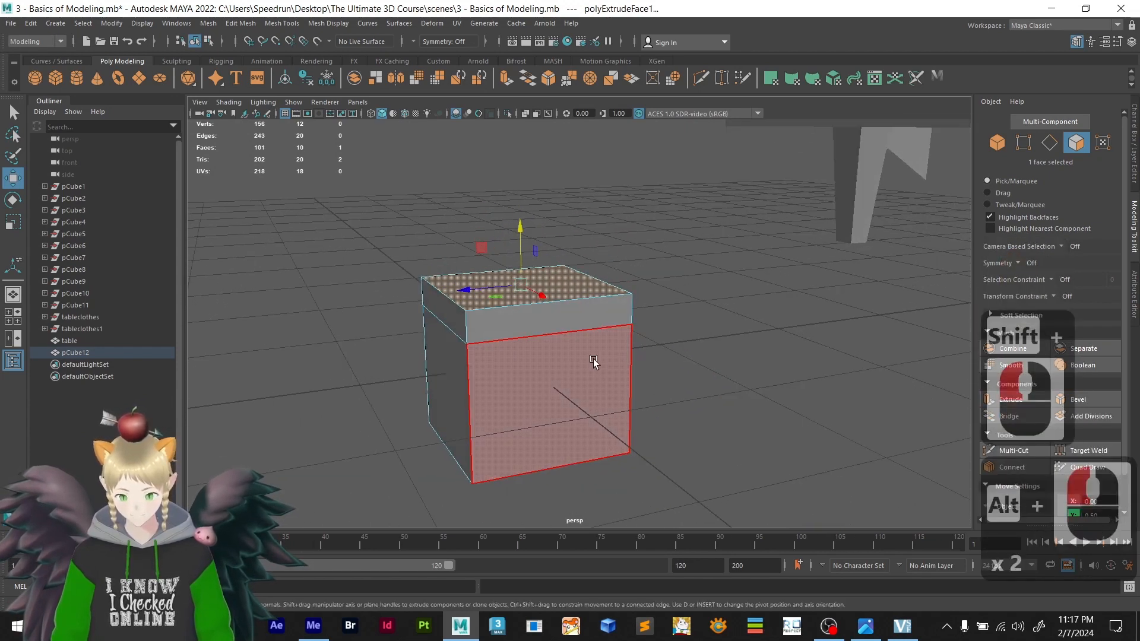
- Extrude the four side faces of the thin top band outward by scaling them horizontally, forming an overhanging lid rim
left_click(504, 324, "shift")
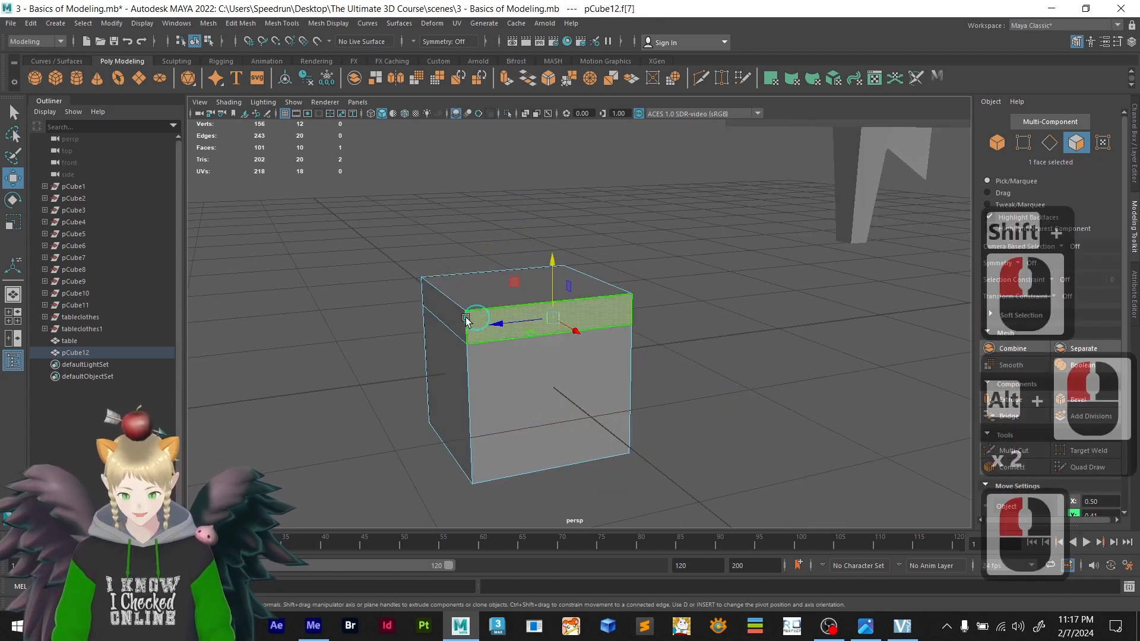
left_click_drag(451, 318, 677, 369, "alt")
left_click(613, 371, "shift")
left_click(631, 323, "shift")
left_click_drag(631, 323, 456, 350, "alt")
left_click(475, 353, "shift")
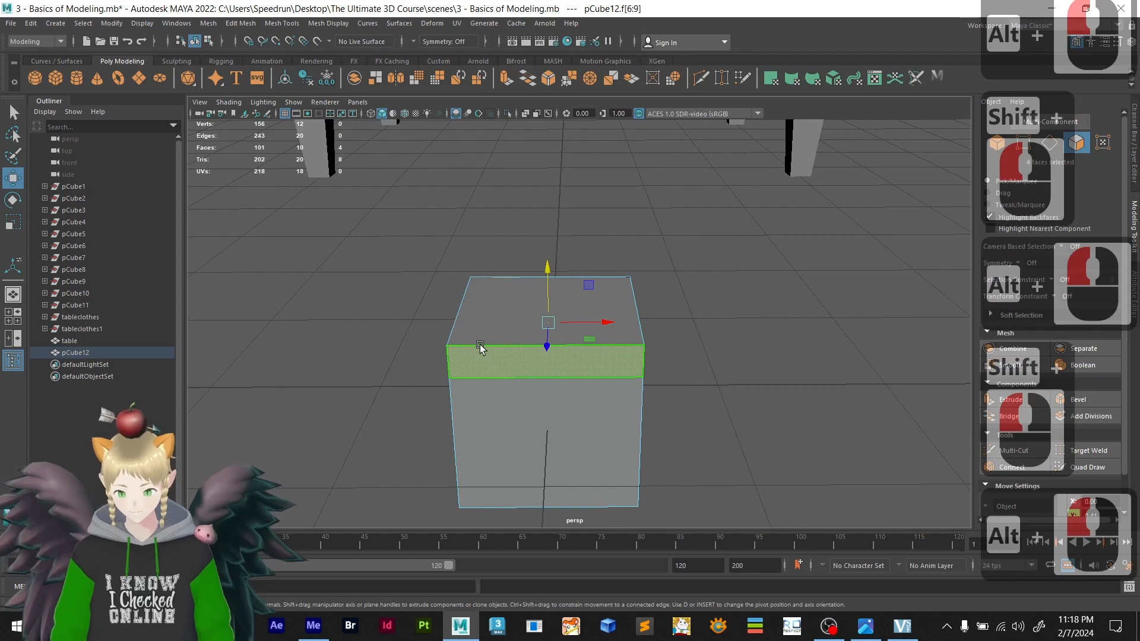
key("r")
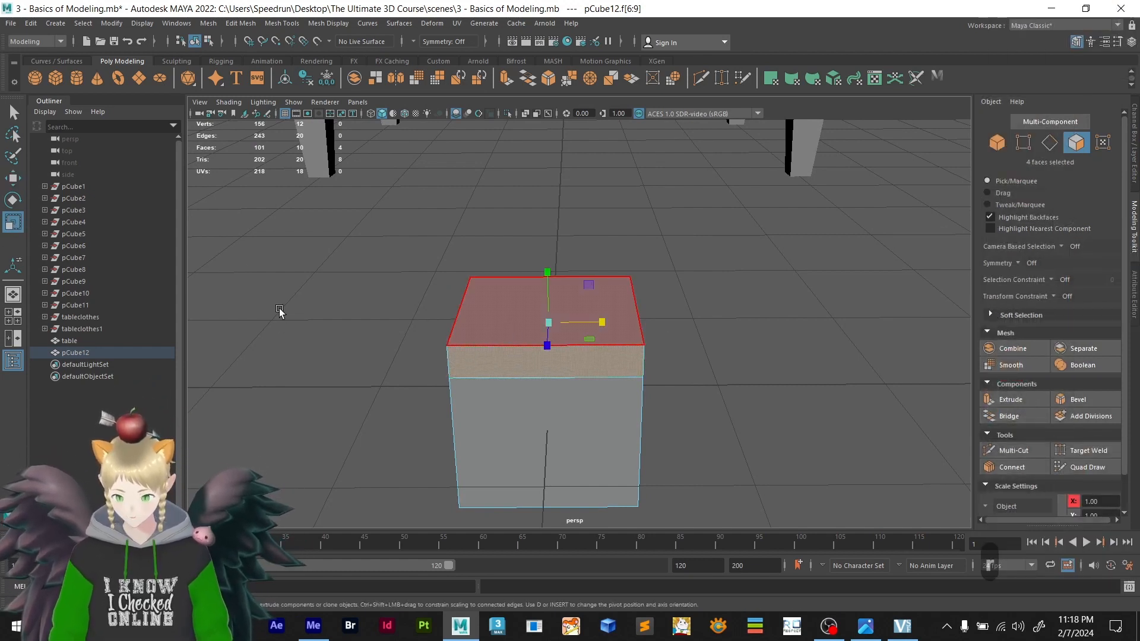
mouse_move(588, 404)
left_mouse_down("alt")
mouse_move(626, 425)
mouse_move(580, 386)
left_mouse_up("alt")
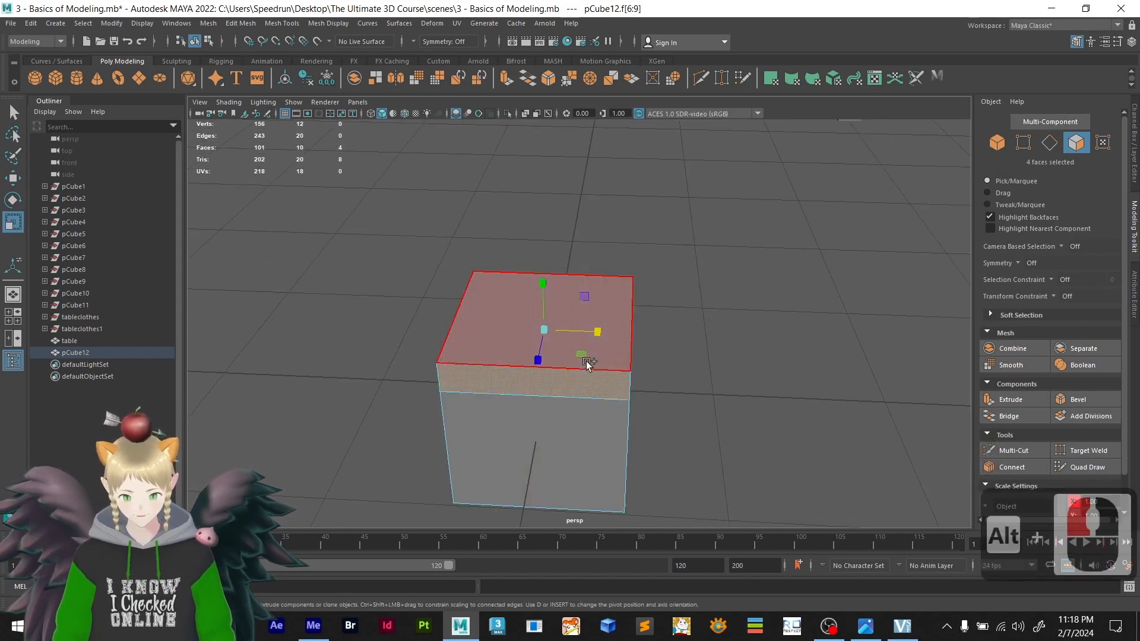
left_click_drag(582, 358, 583, 363, "shift")
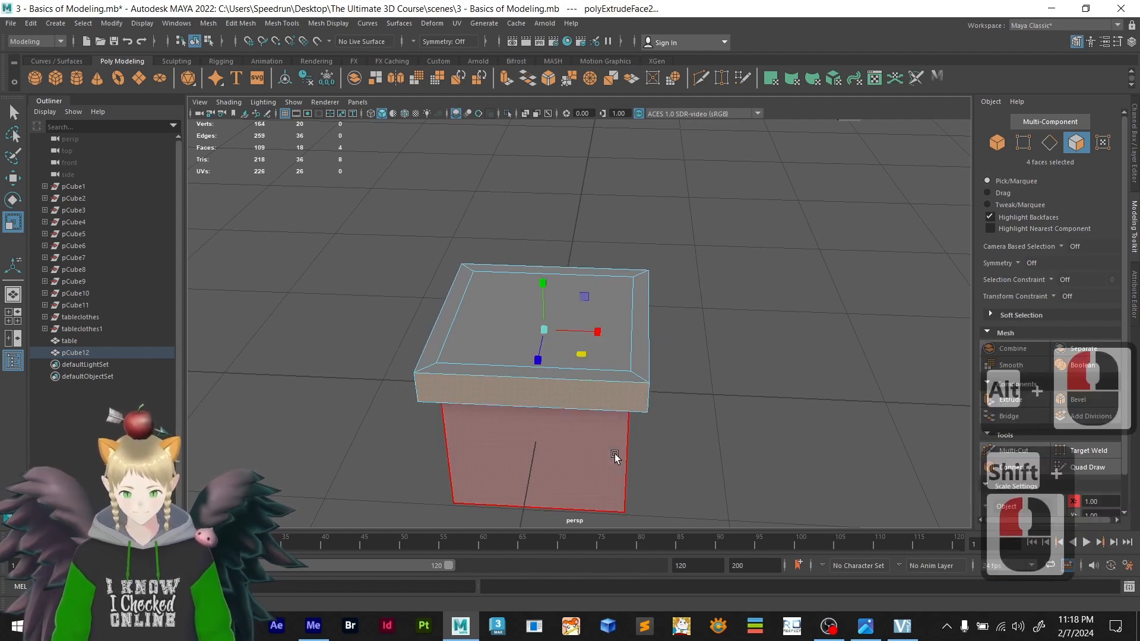
left_click_drag(732, 453, 695, 448, "alt")
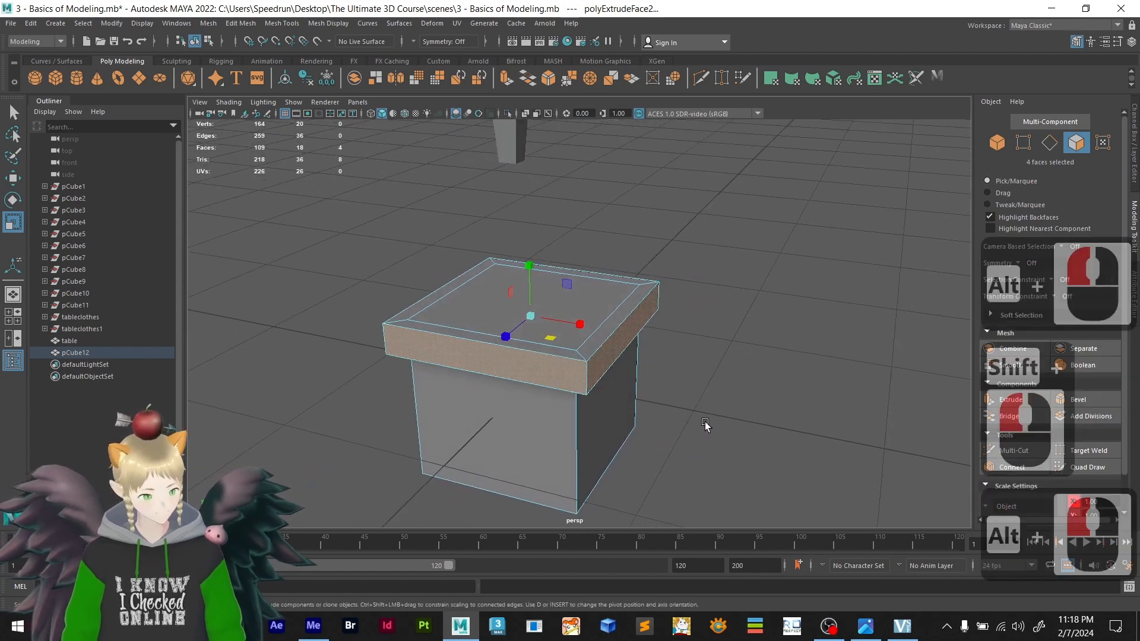
- Return to Object Mode and duplicate the lidded box in place
right_click_drag(574, 302, 575, 395)
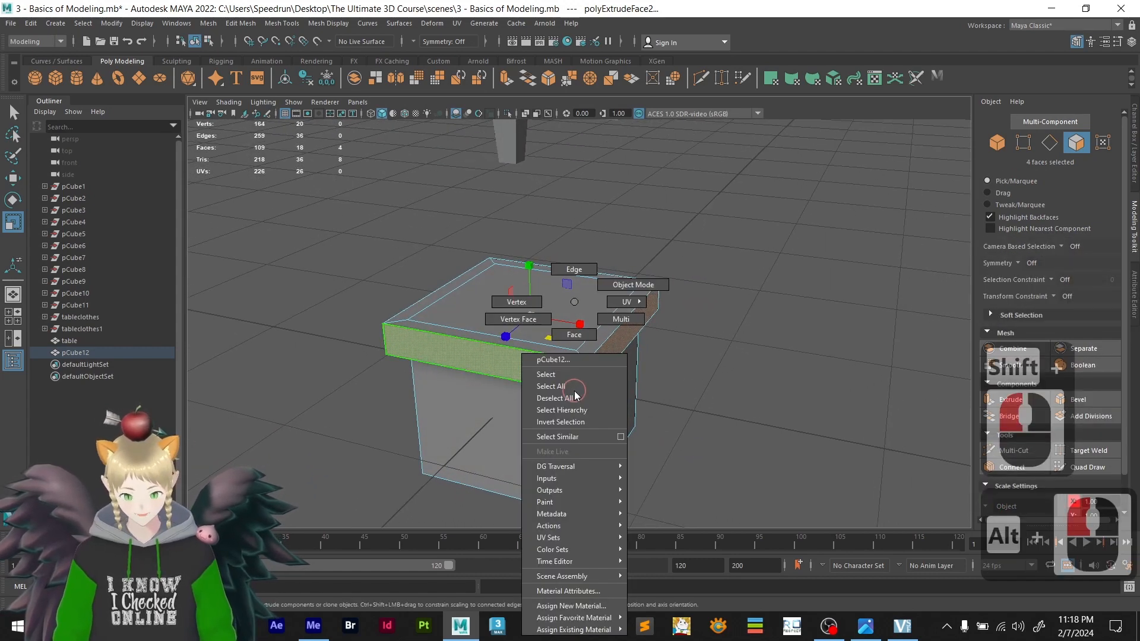
right_click_drag(620, 283, 620, 283)
left_click(727, 334)
left_click_drag(727, 334, 550, 372, "alt")
left_click(550, 371)
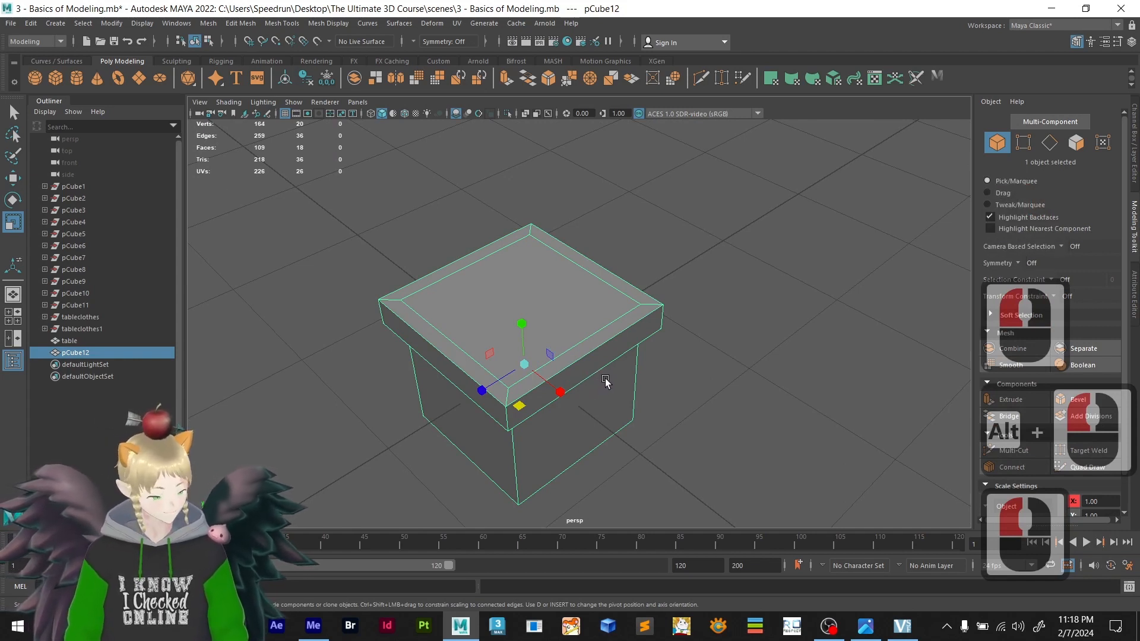
key("ctrl+d")
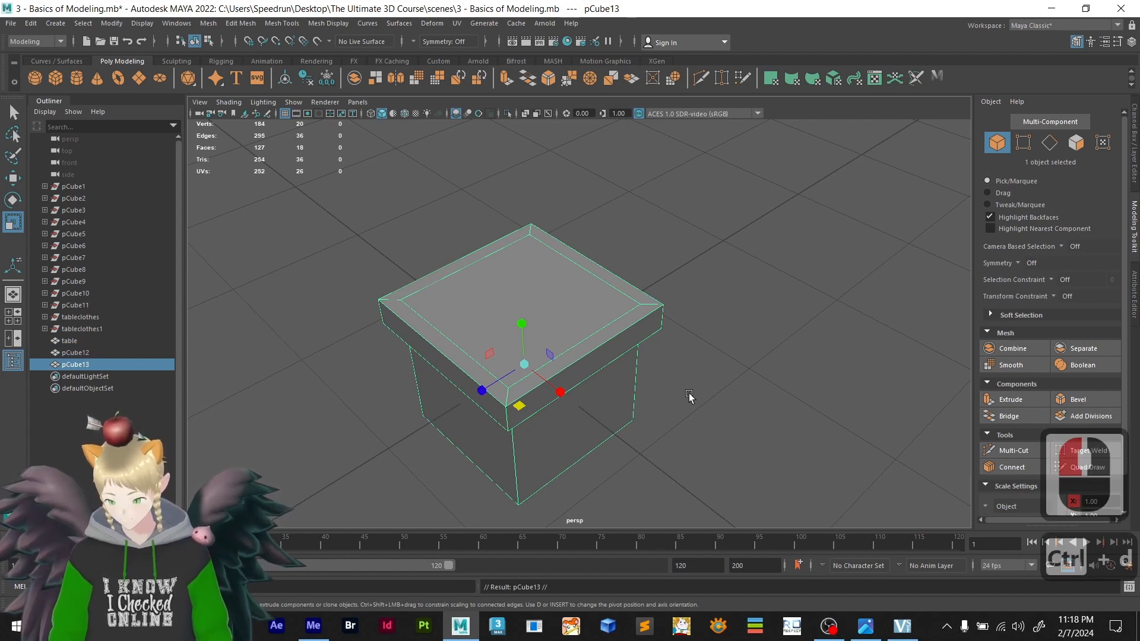
- Toggle isolation of the duplicate box pCube13 to compare it with the original pCube12
key("ctrl+1")
key("ctrl+1")
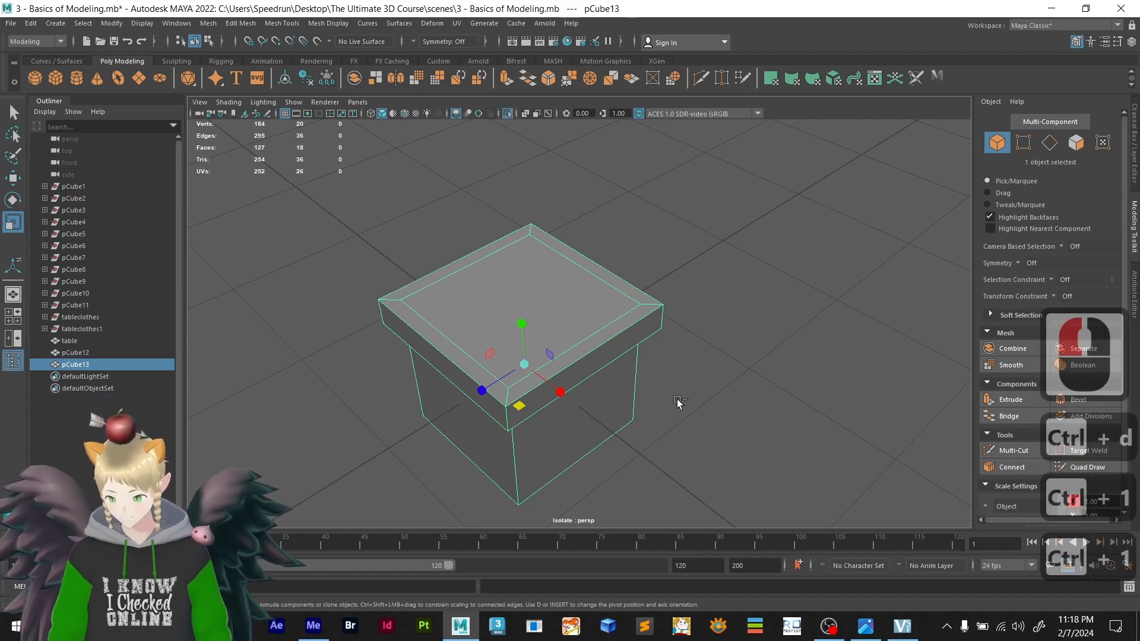
left_click(75, 352)
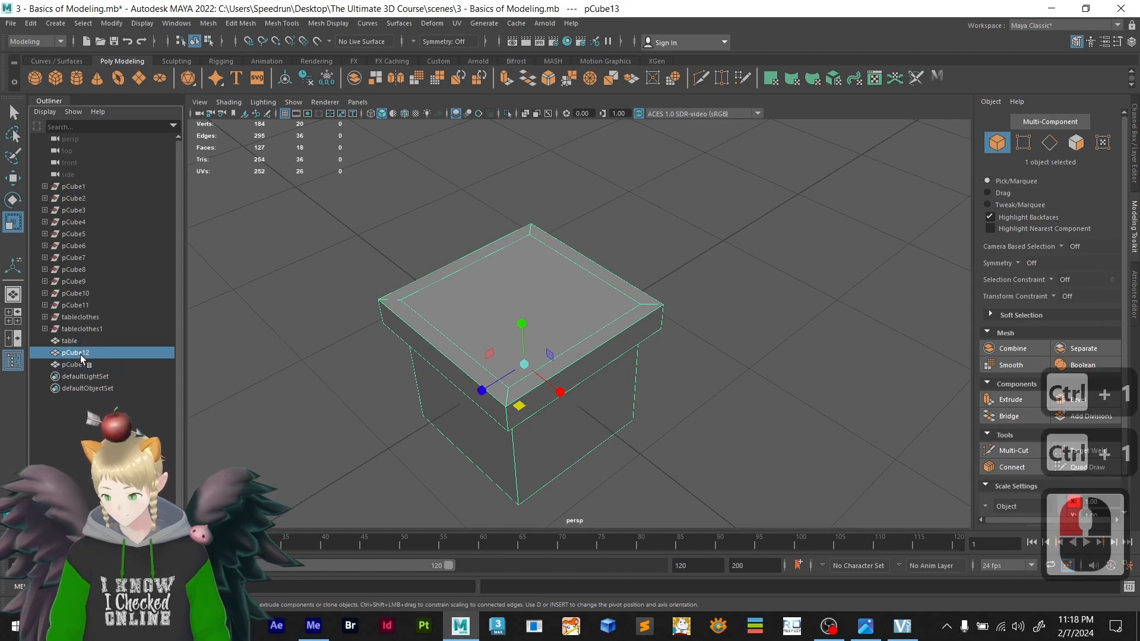
left_click(78, 365)
left_click(103, 365)
key("ctrl+1")
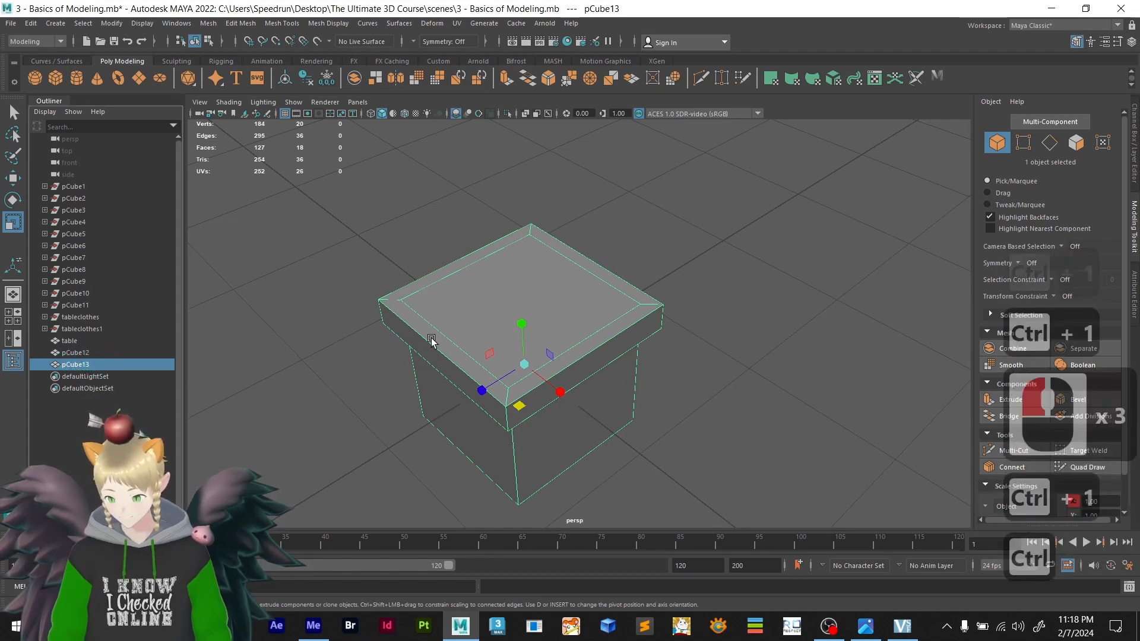
- Isolate the original box pCube12 in the viewport
left_click(469, 319)
key("ctrl+1")
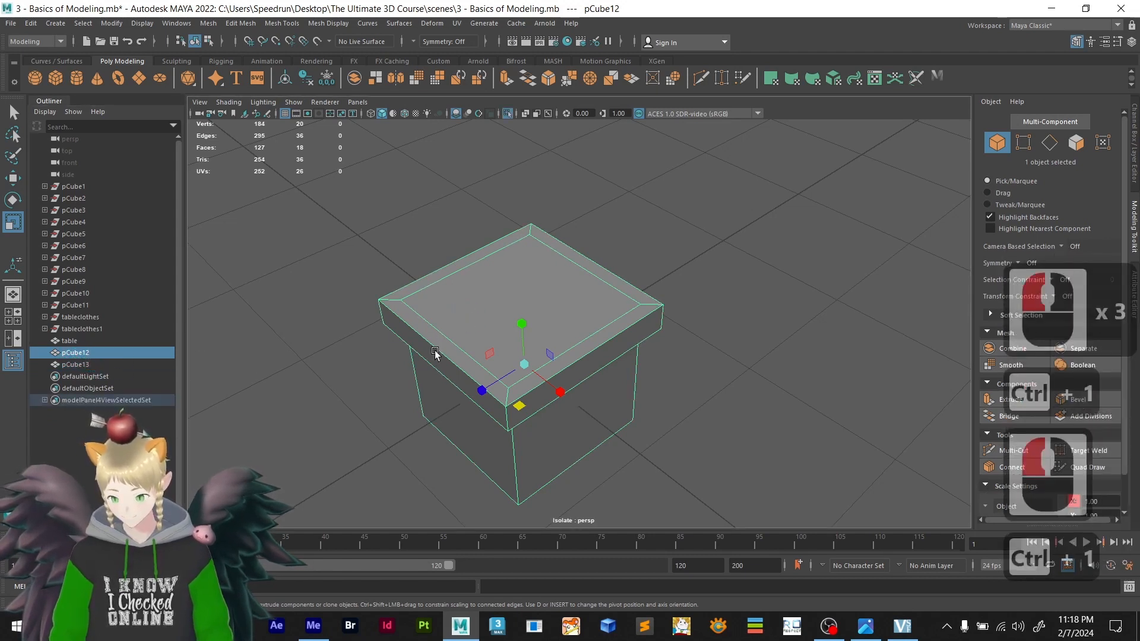
key("ctrl+1")
scroll(457, 356, "down", 2, "ctrl")
scroll(458, 357, "down", 6)
key("ctrl+1")
scroll(576, 337, "up", 5)
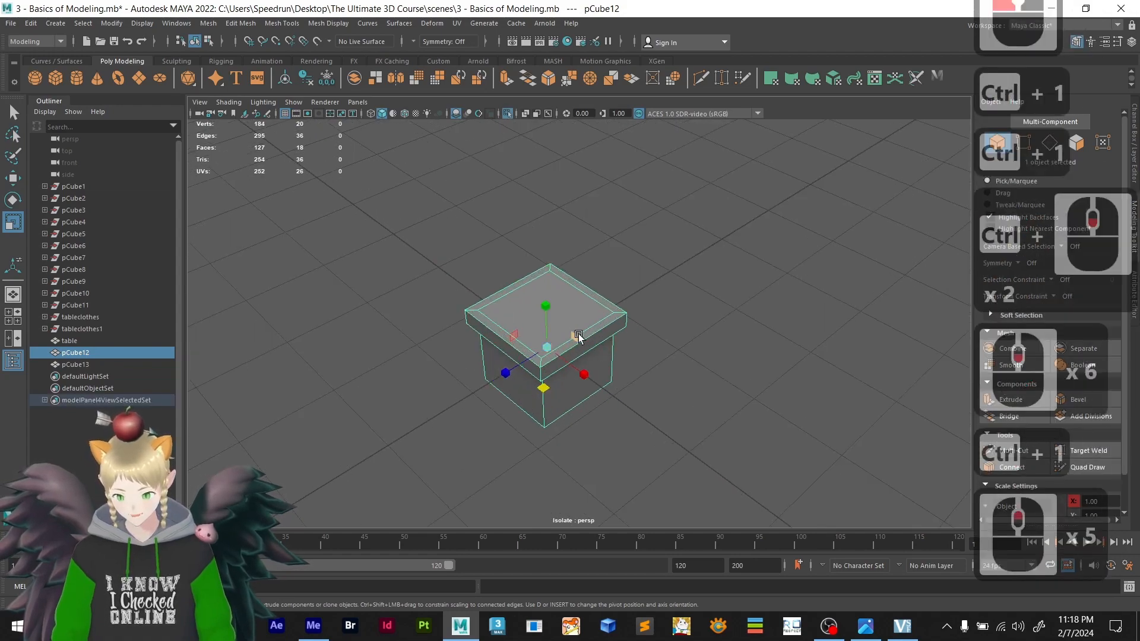
scroll(545, 352, "up", 3)
left_click_drag(344, 363, 407, 356, "alt")
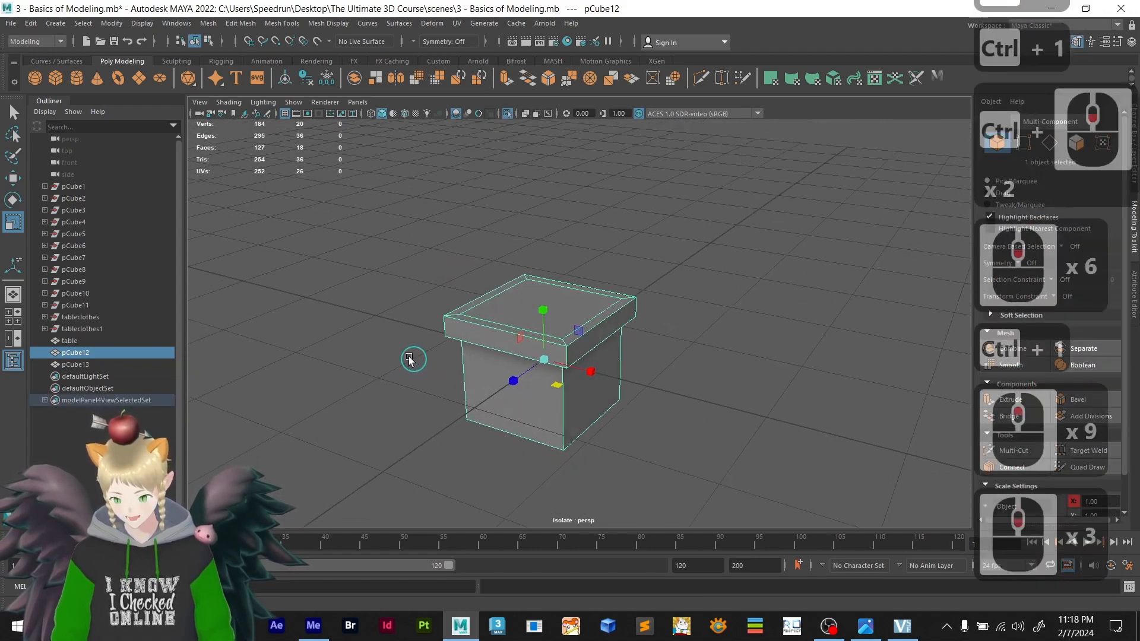
left_click_drag(479, 394, 437, 390, "alt")
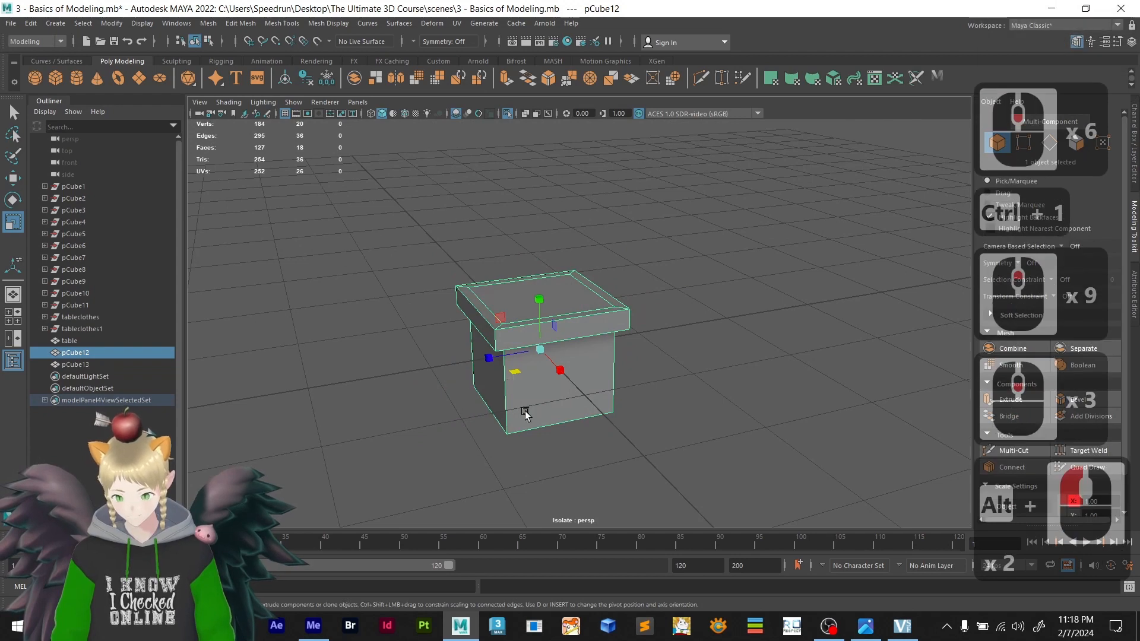
- Create a new polygon cube over the lidded box
left_click_drag(525, 412, 543, 397, "alt")
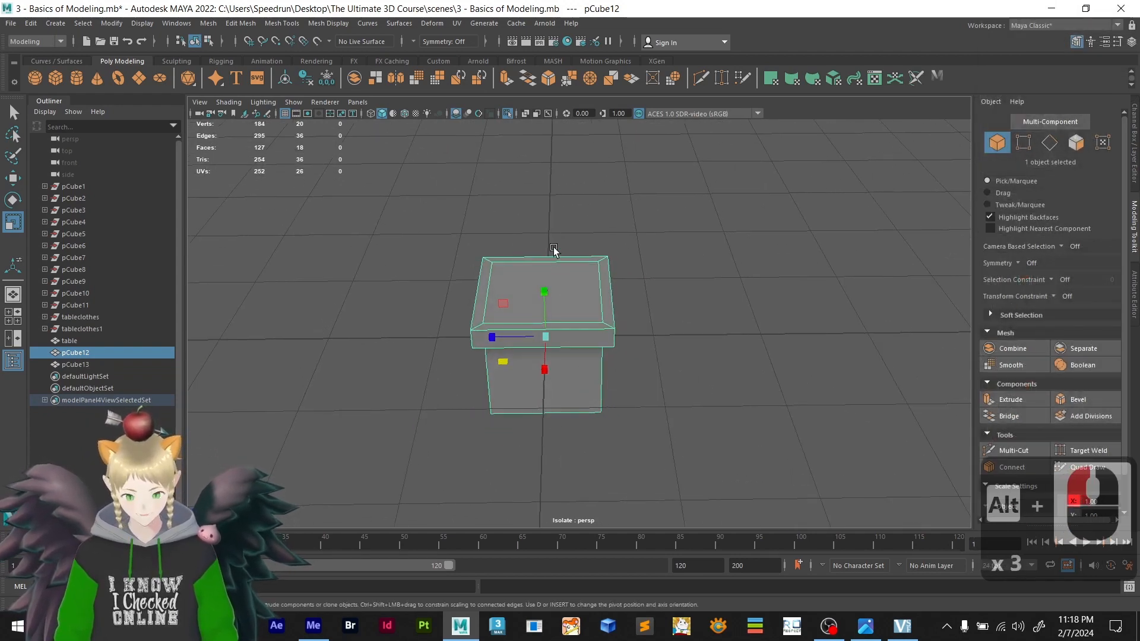
mouse_move(519, 282)
left_mouse_down("alt")
mouse_move(643, 326)
mouse_move(697, 285)
mouse_move(606, 332)
mouse_move(525, 262)
left_mouse_up("alt")
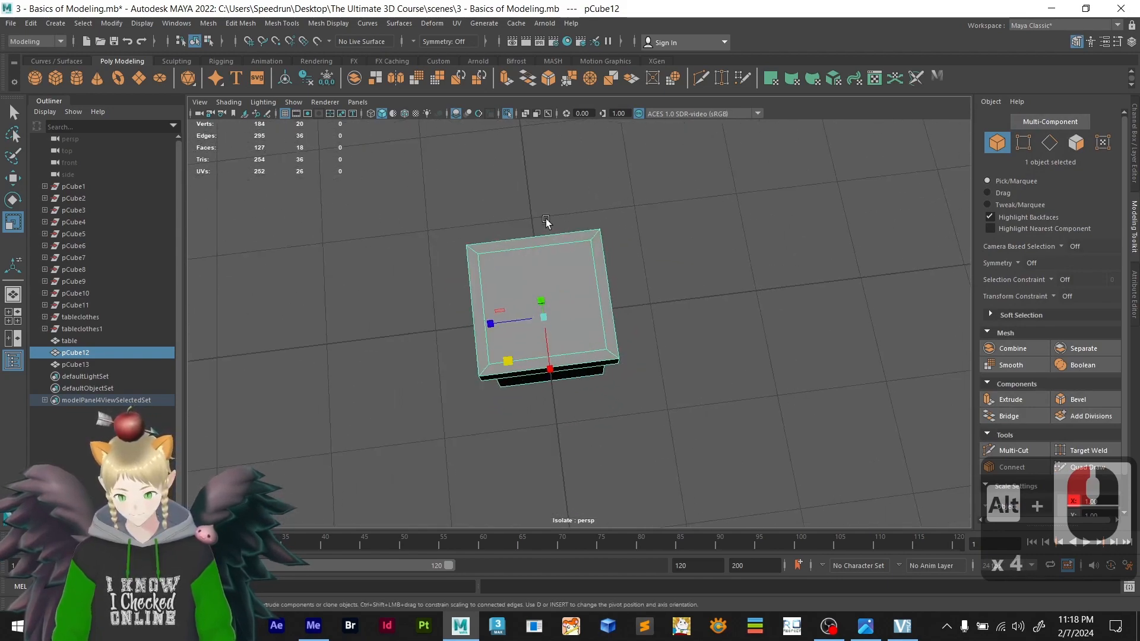
left_click_drag(558, 375, 574, 347, "alt")
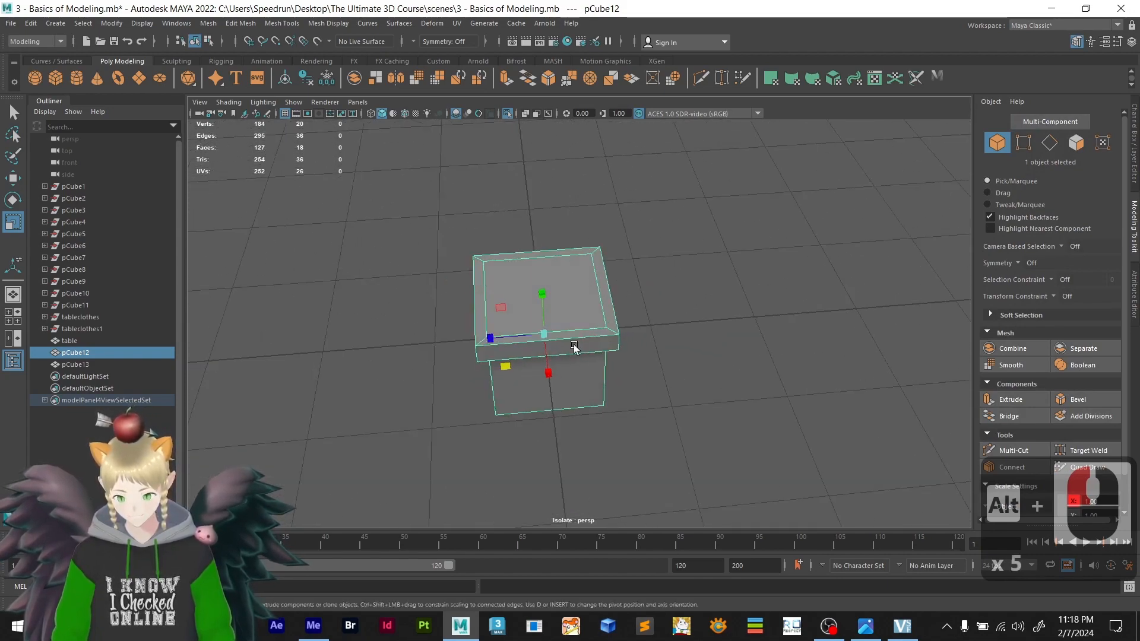
scroll(551, 305, "up", 4)
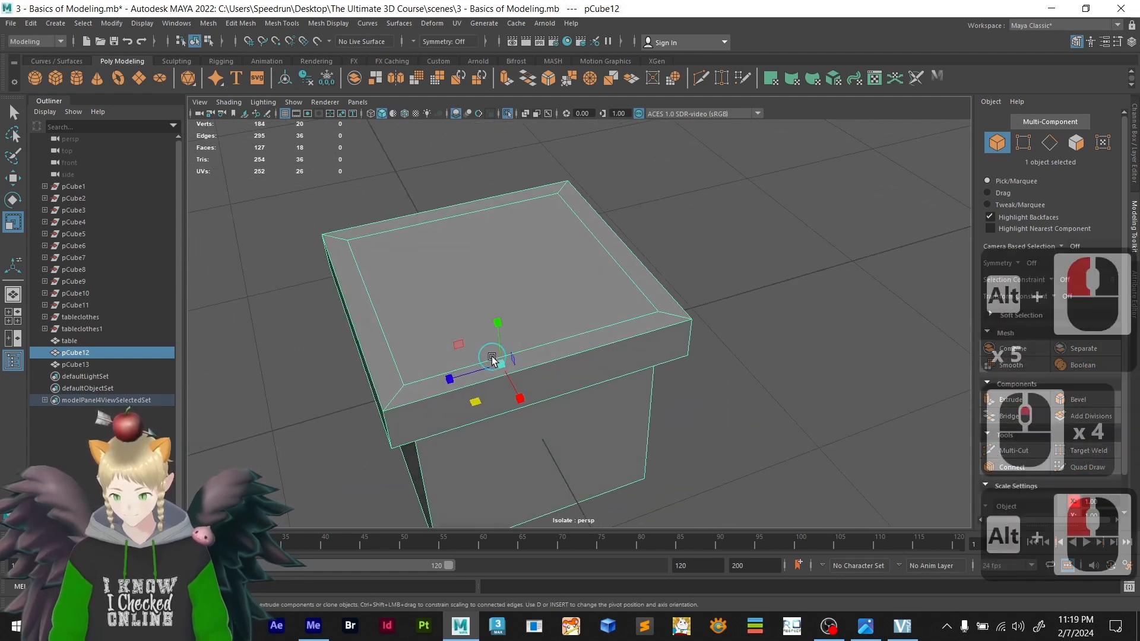
left_click(53, 77)
scroll(504, 269, "down", 6)
key("w")
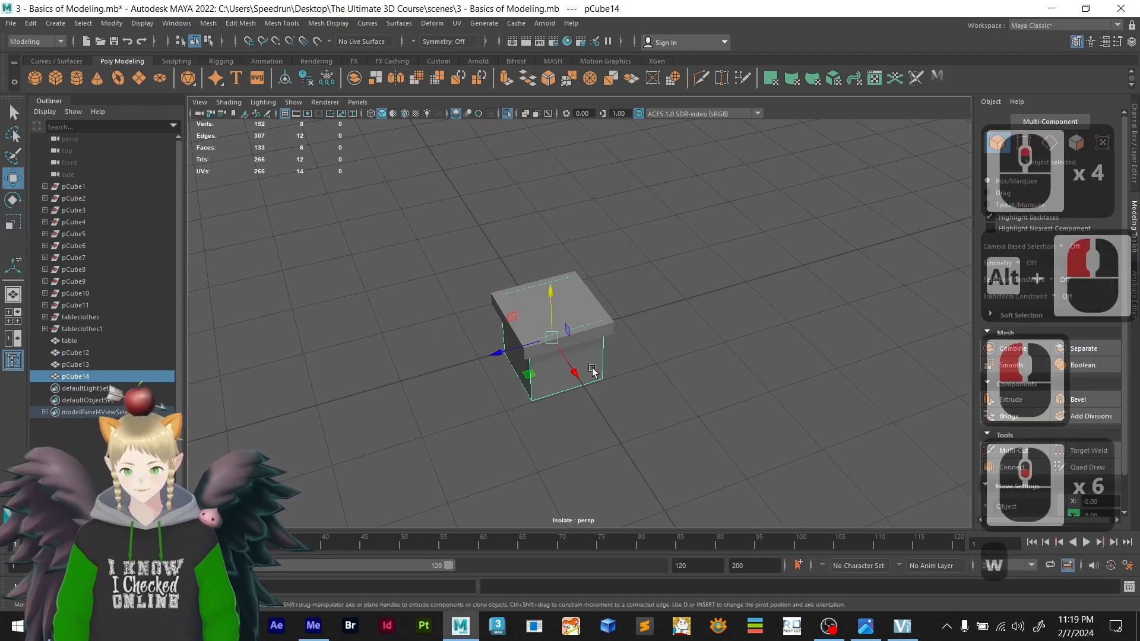
- Scale the new cube narrower along its Z axis and enlarge it uniformly into a block taller and deeper than the box
key("e")
key("r")
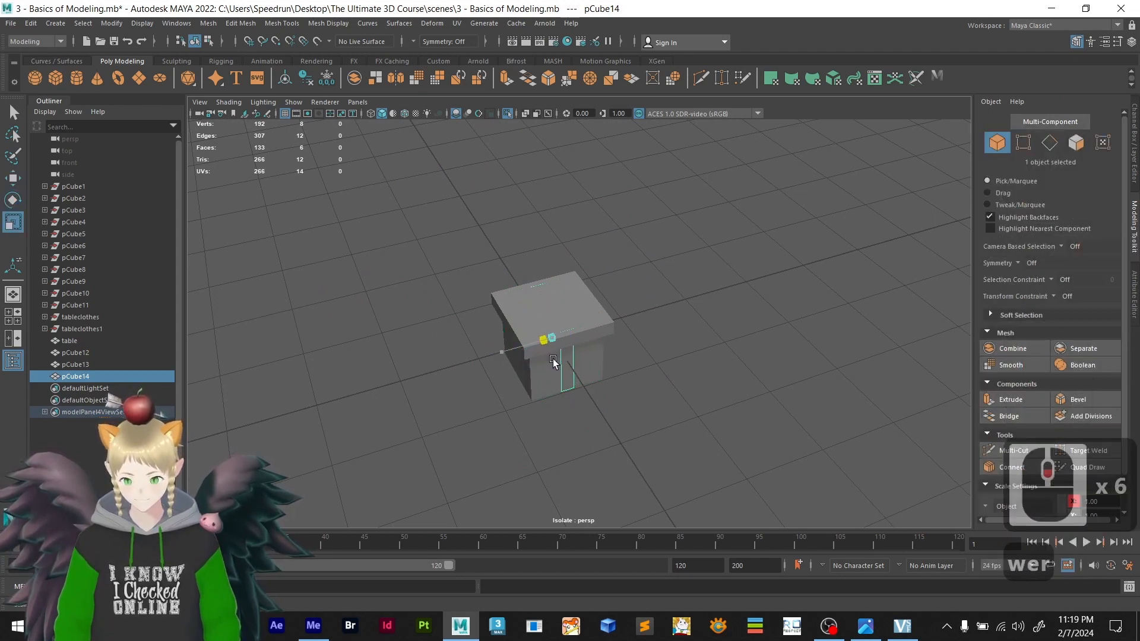
key("e")
key("r")
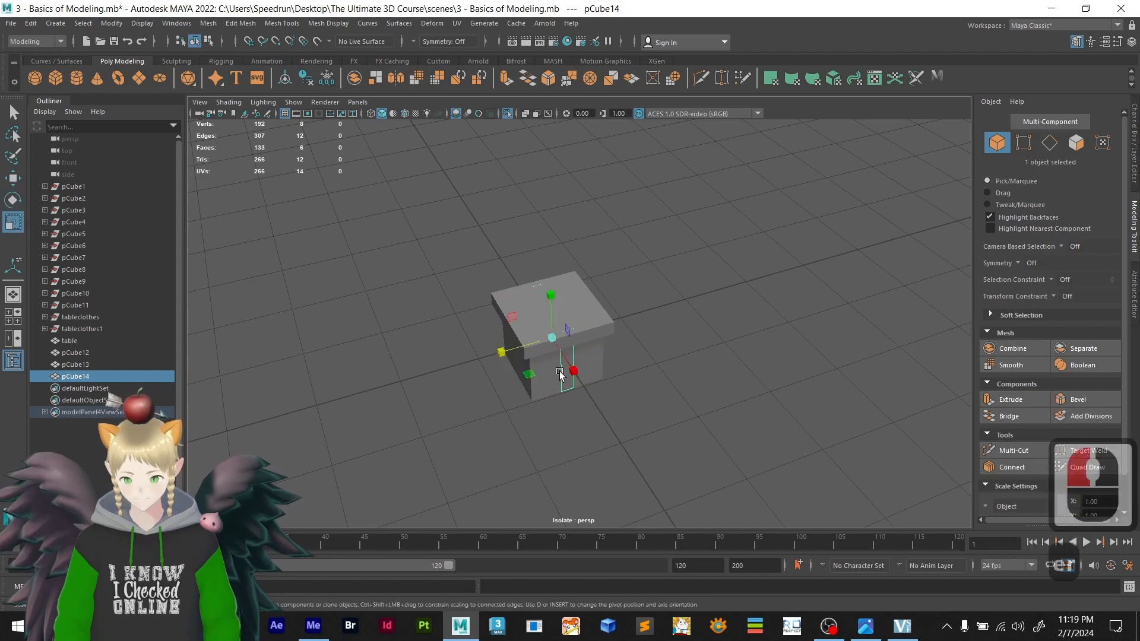
left_click_drag(569, 333, 351, 418)
scroll(619, 351, "up", 4)
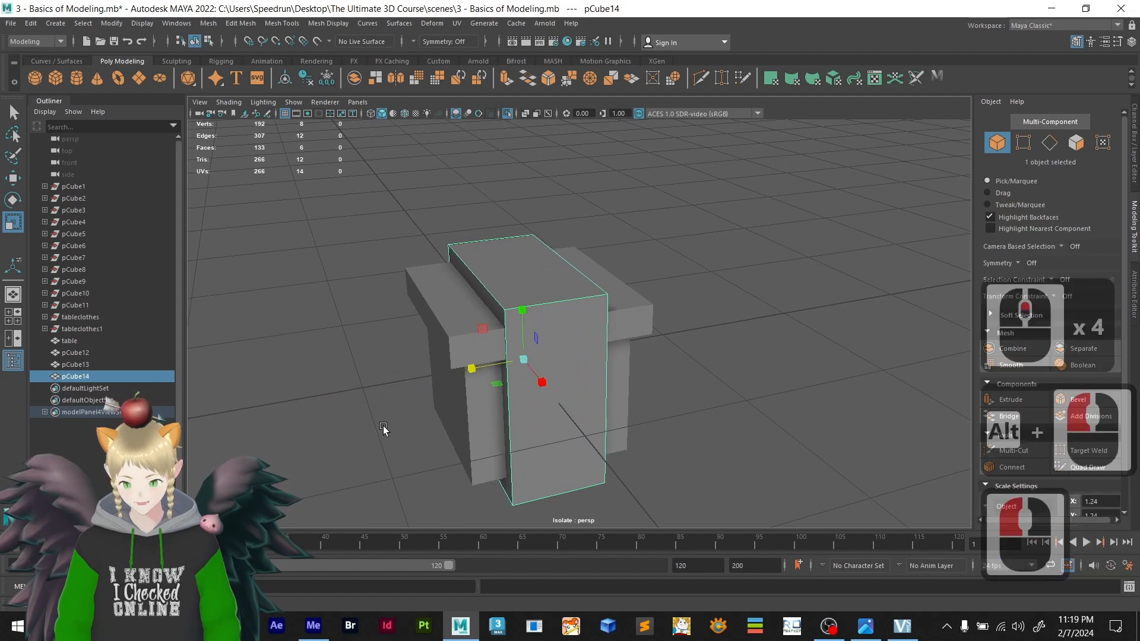
- Move the block sideways over one side of the box and clone it over the opposite side, leaving a narrow central gap
key("w")
left_click_drag(472, 373, 563, 420)
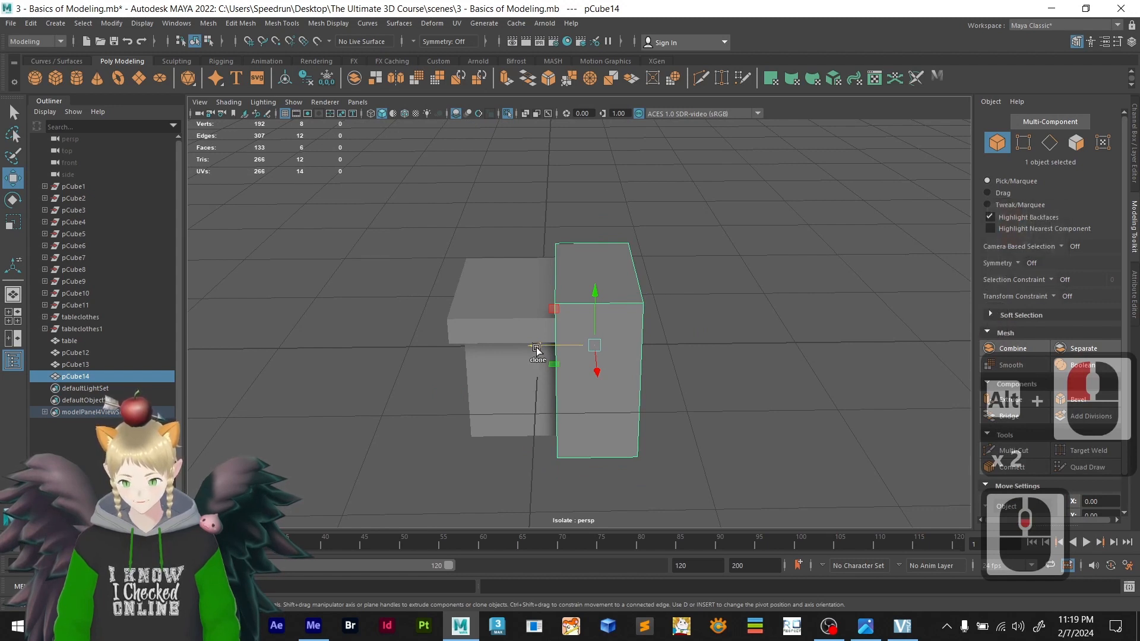
left_click_drag(537, 350, 428, 361, "shift")
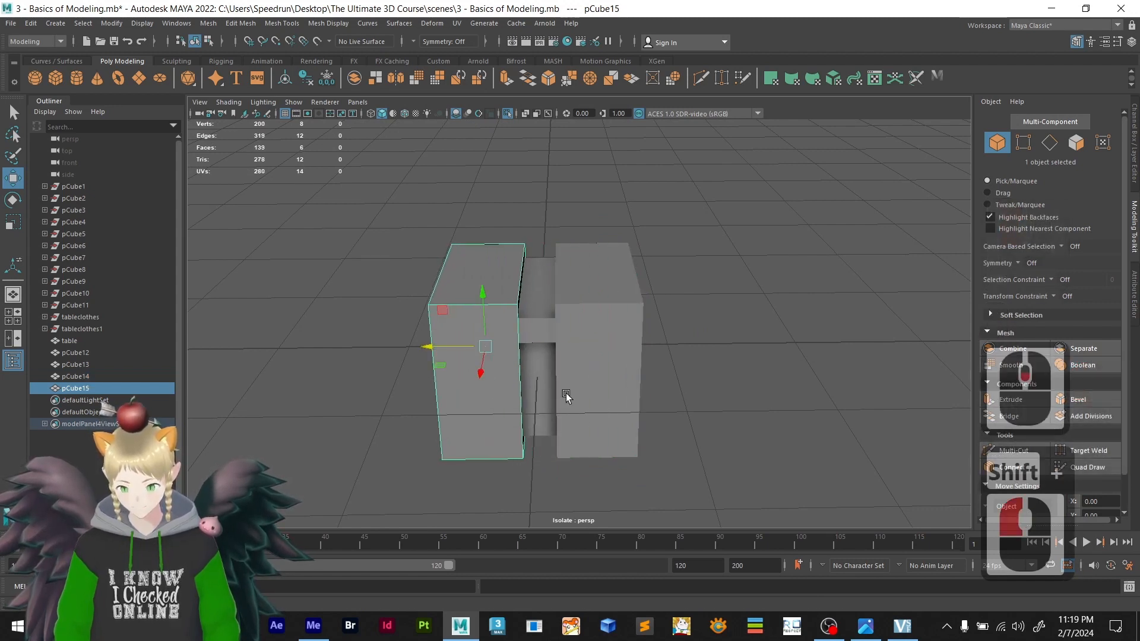
- Clone both blocks straight up above the box, and combine the two lower blocks into one mesh
left_click(622, 366, "shift")
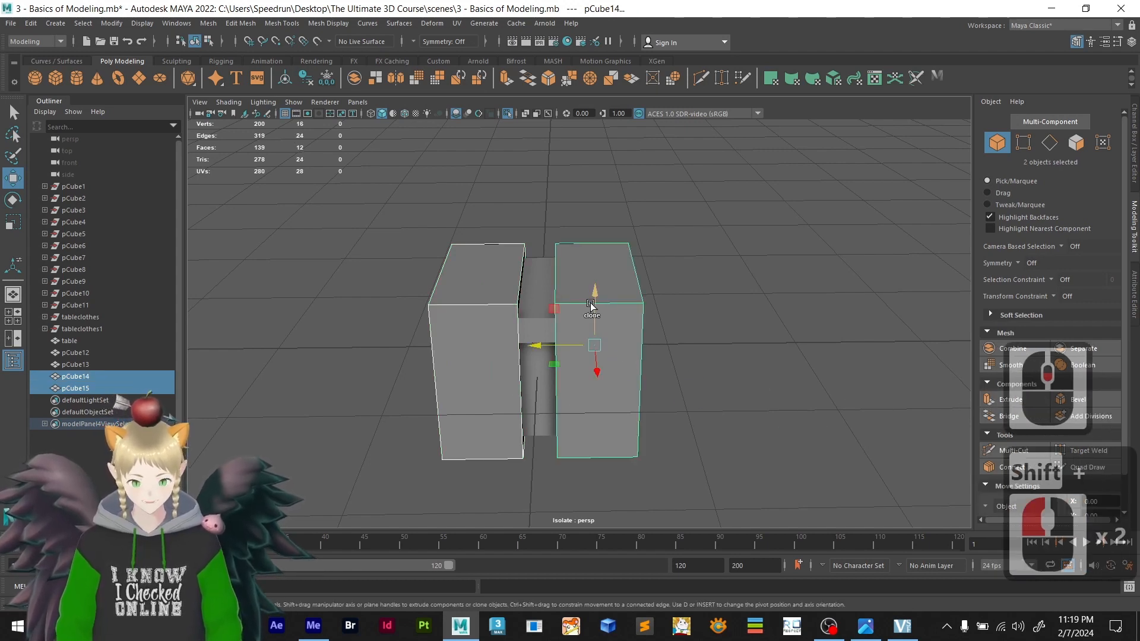
left_click_drag(593, 297, 596, 89, "shift")
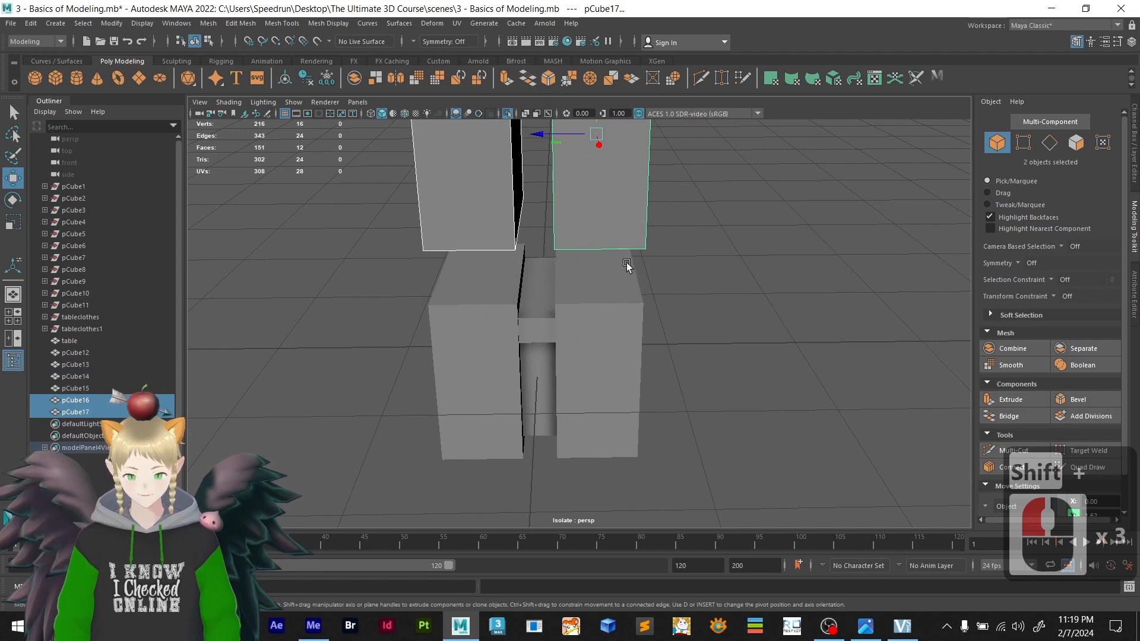
left_click(612, 348)
left_click(485, 316, "shift")
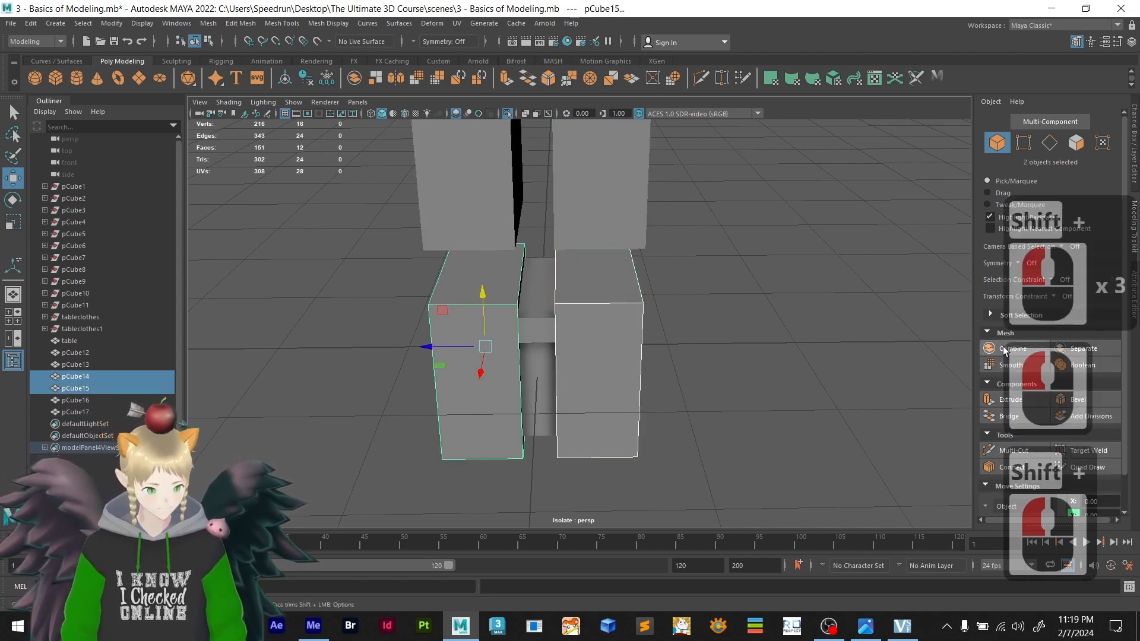
left_click(1003, 349)
left_click(683, 392)
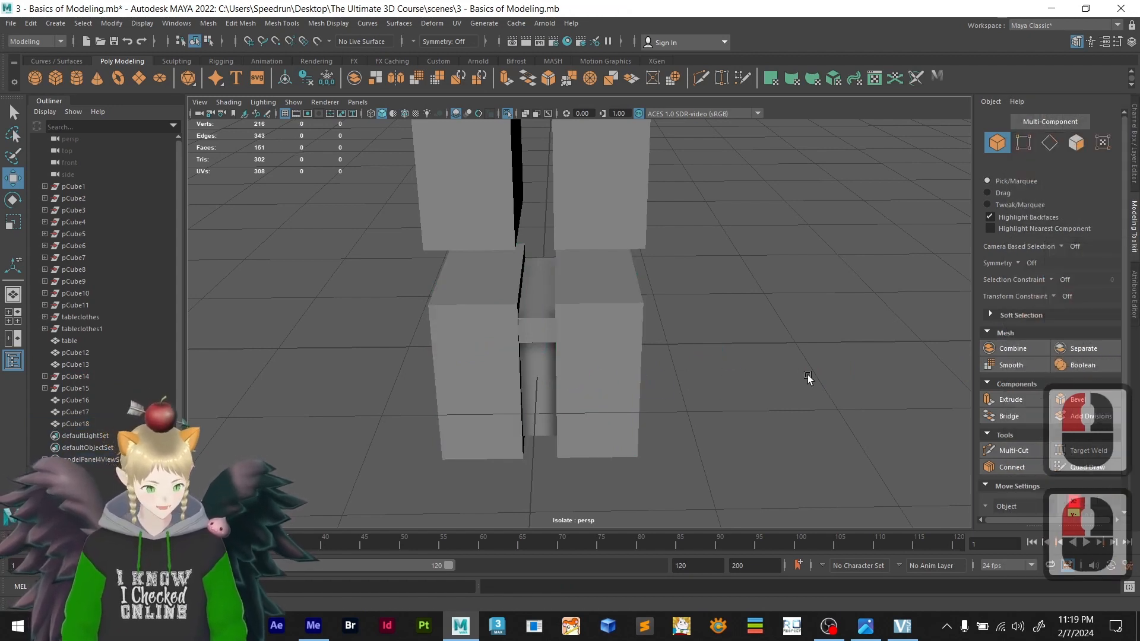
left_click(862, 406)
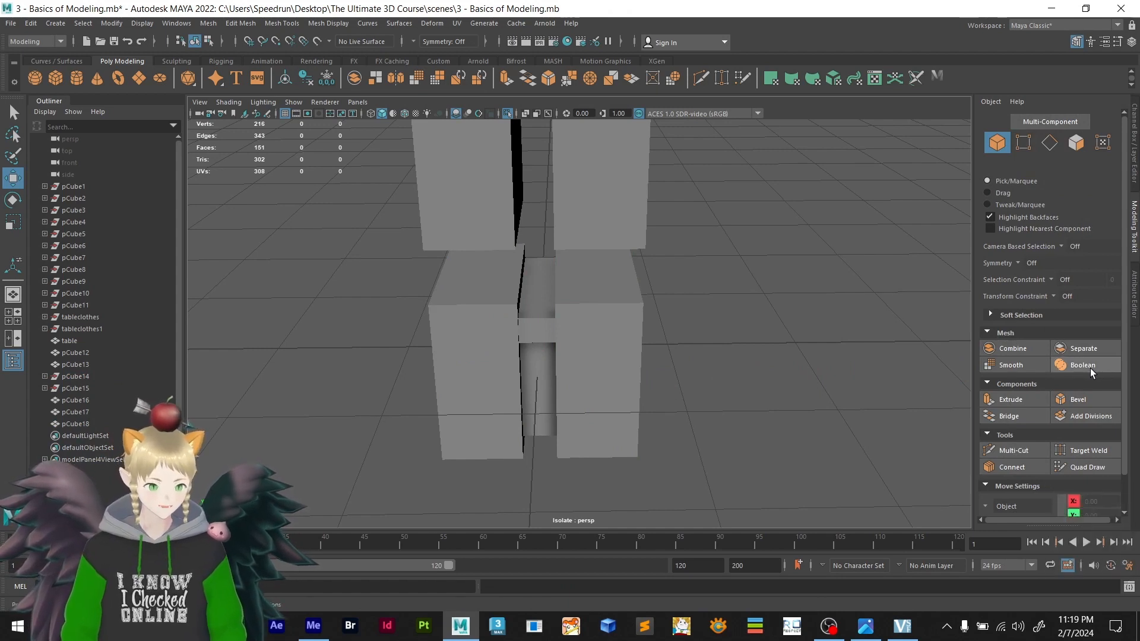
- Try a Boolean with the combined blocks selected first and the box second, setting the operation to difference
left_click(498, 337)
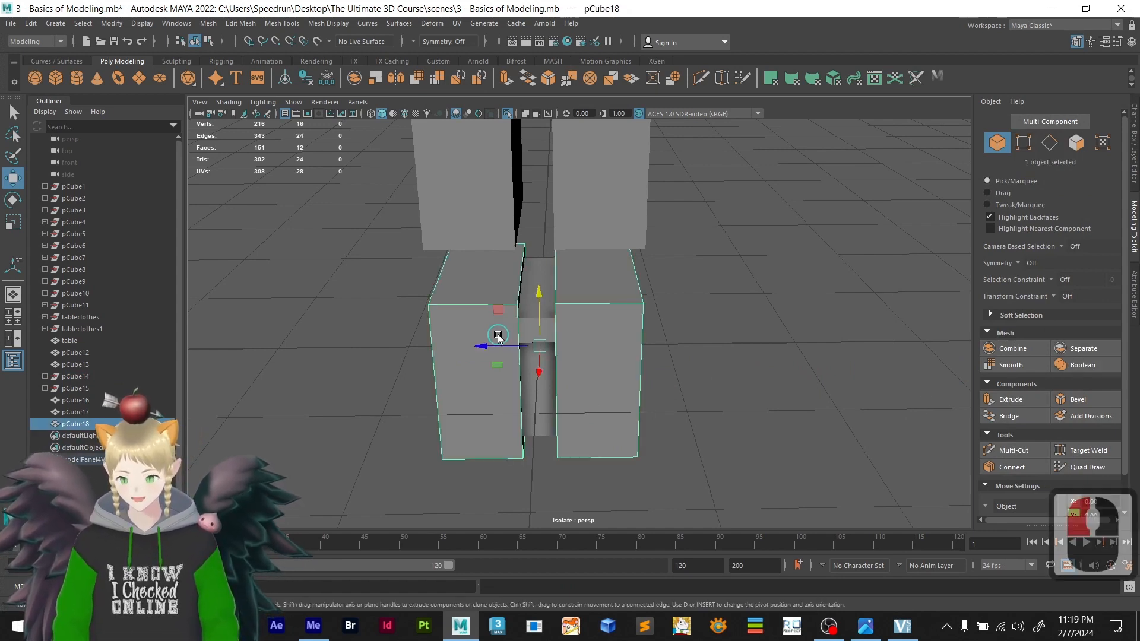
left_click(529, 323, "shift")
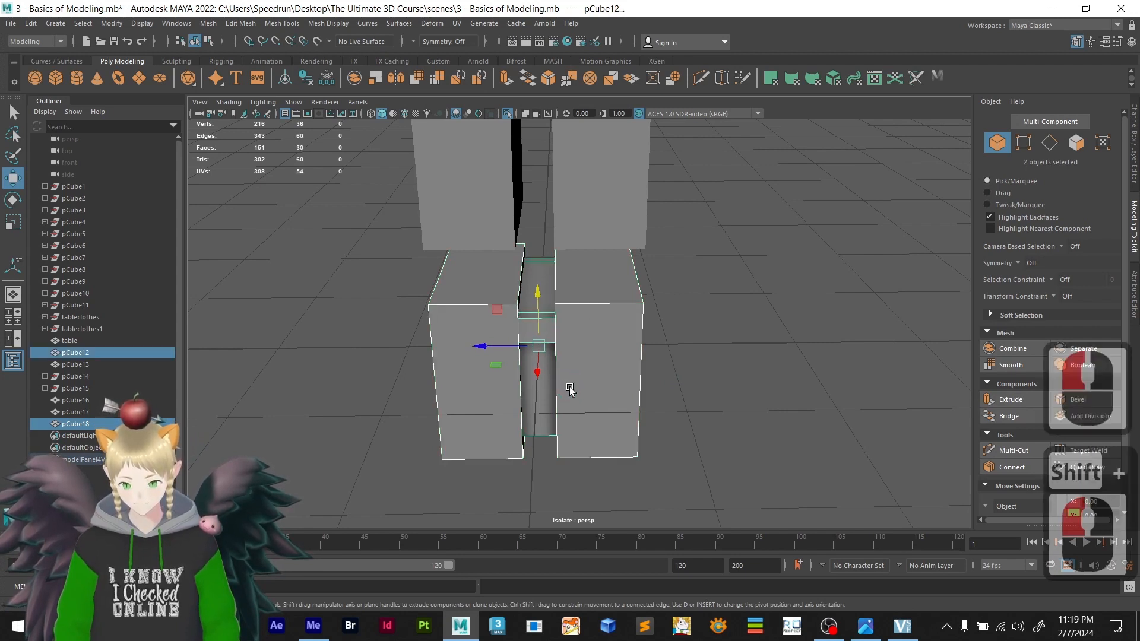
left_click(1080, 369)
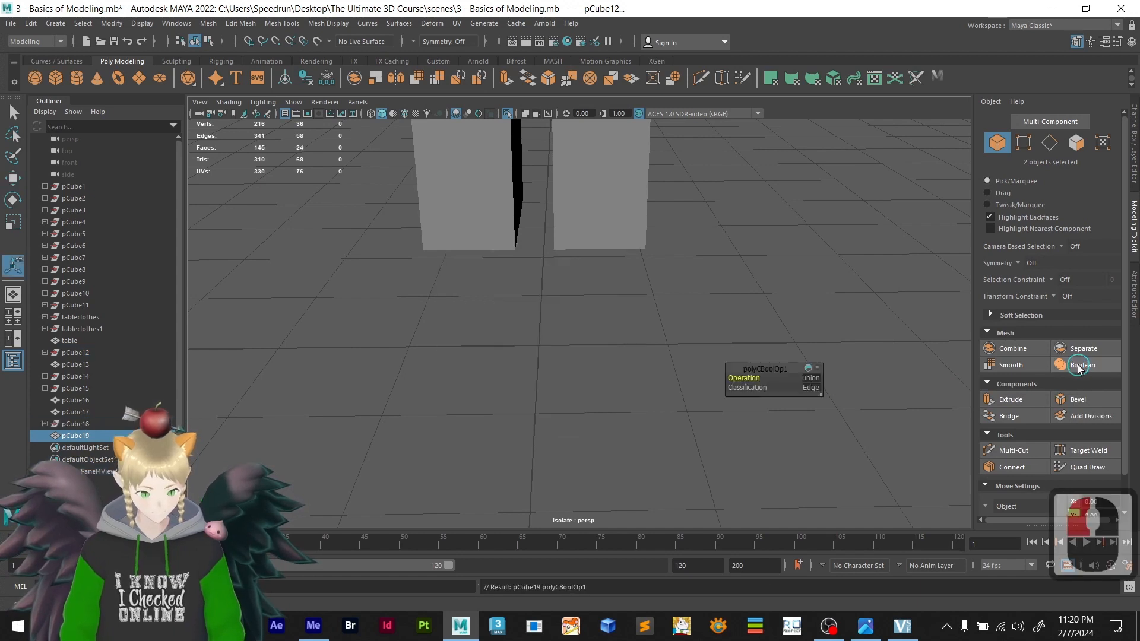
left_click(810, 380)
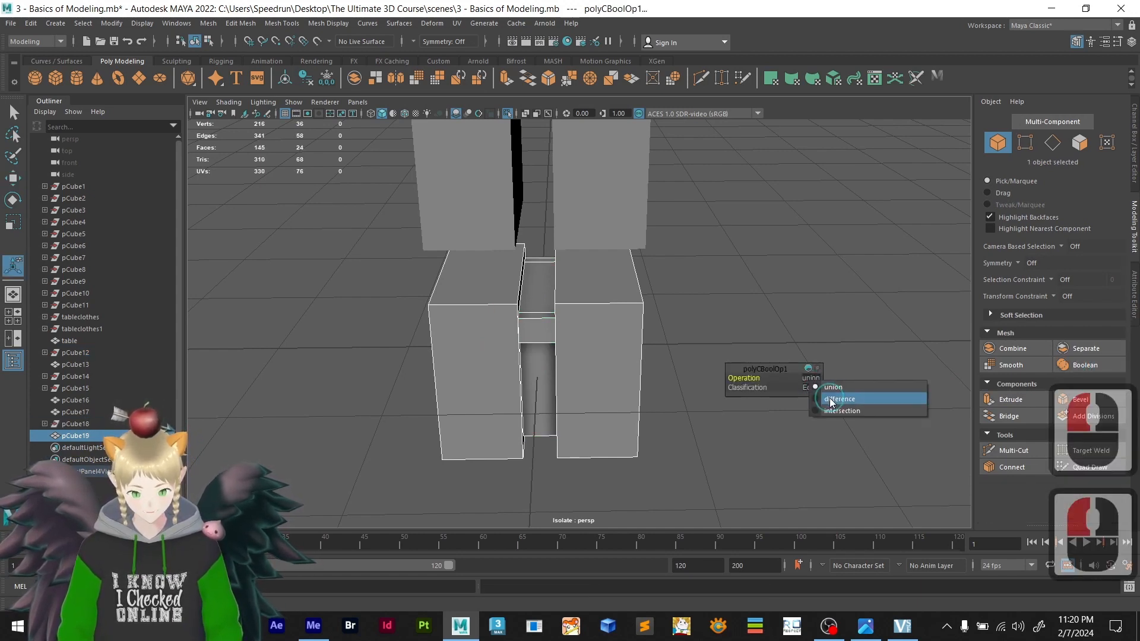
left_click(830, 400)
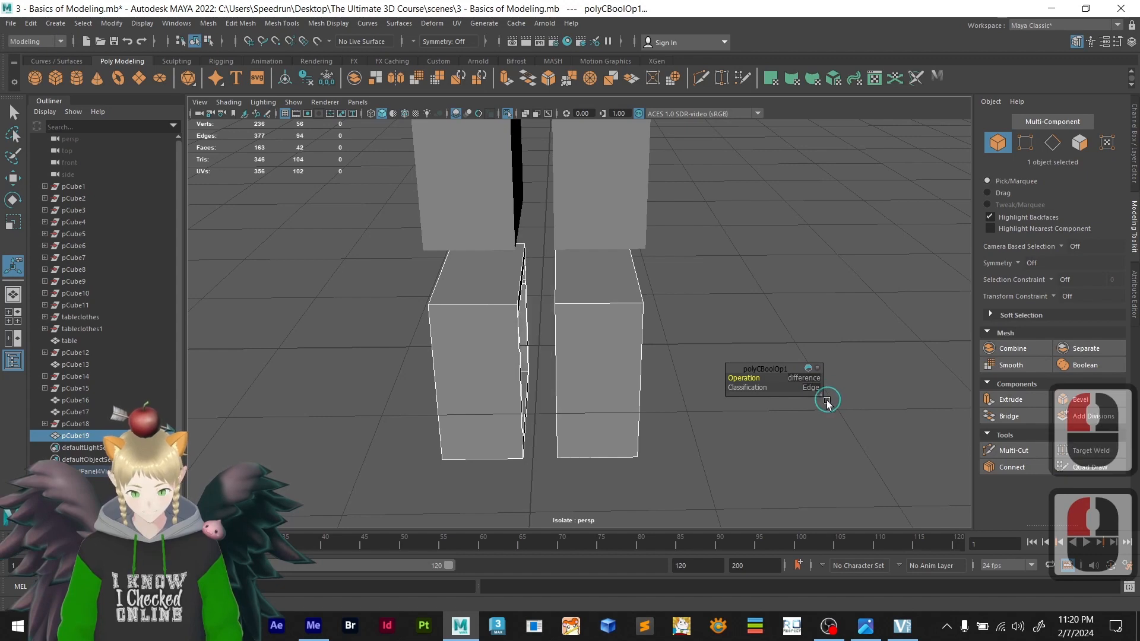
- Try the intersection operation on the Boolean and inspect the resulting shape from several angles
left_click_drag(606, 401, 694, 393, "alt")
left_click(806, 378)
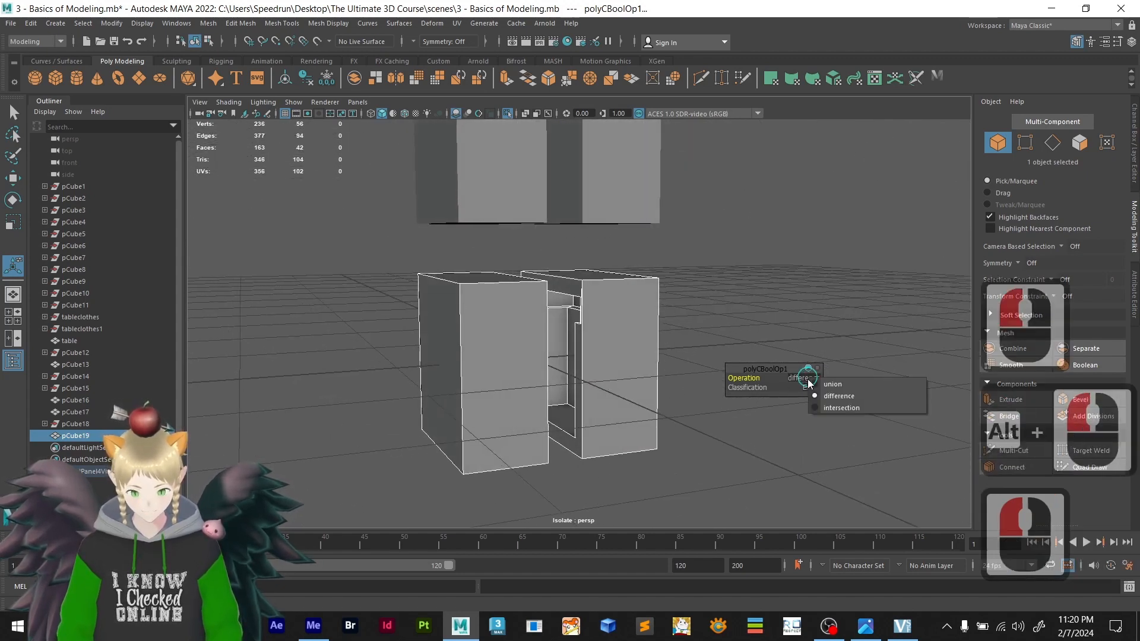
left_click(830, 411)
left_click_drag(646, 438, 606, 450, "alt")
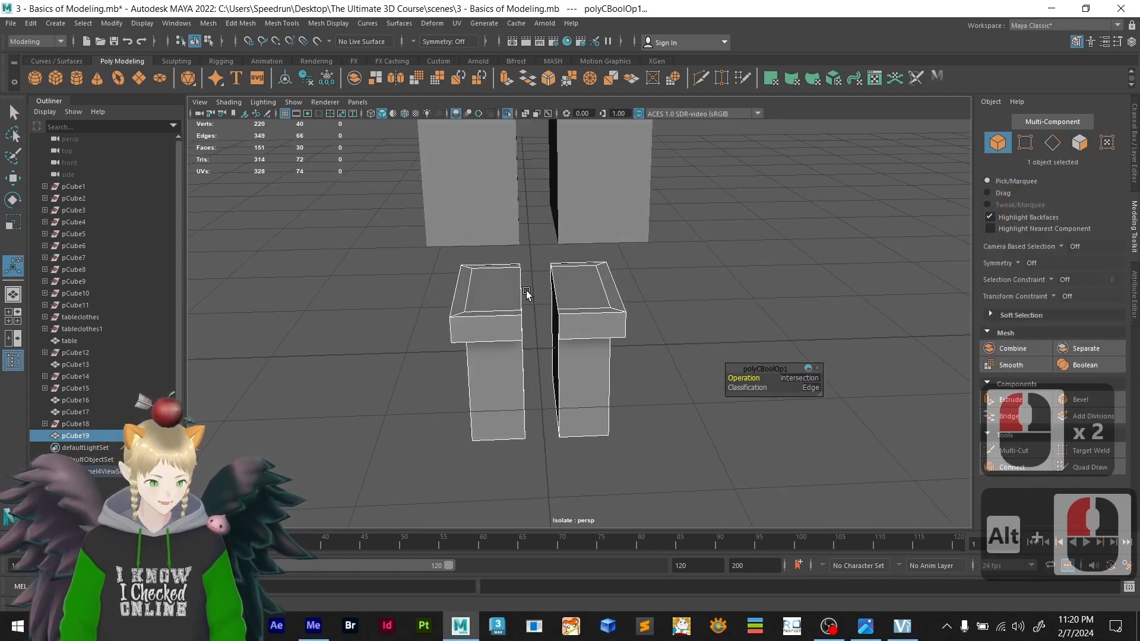
left_click_drag(526, 293, 526, 387, "alt")
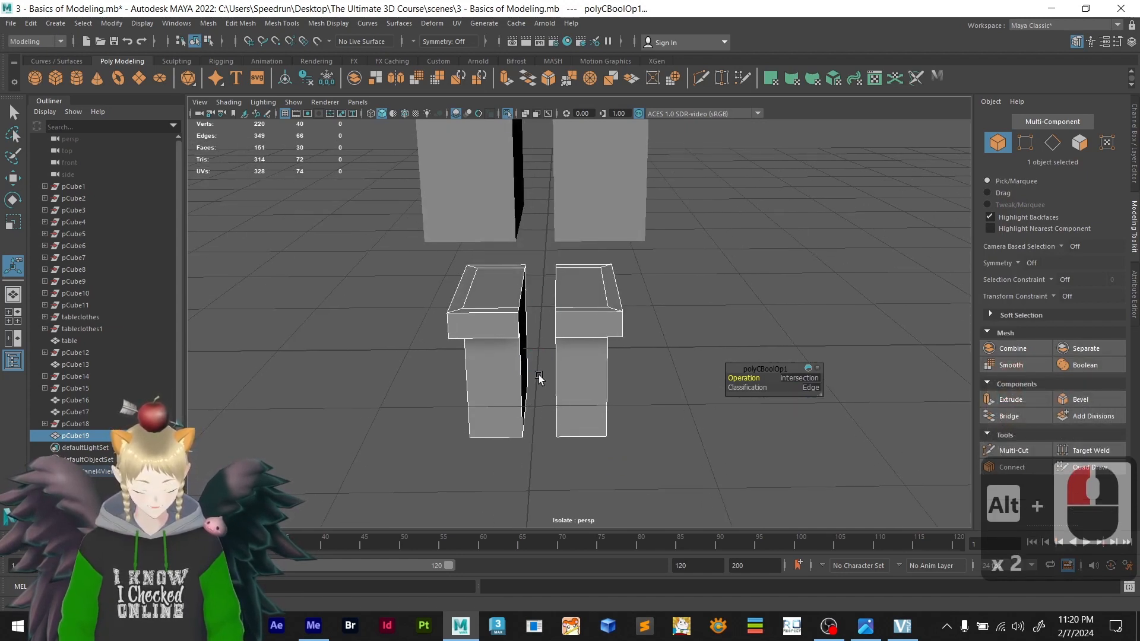
- Undo the operation changes and the Boolean to restore the separate box and combined blocks
key("ctrl+z")
key("ctrl+z")
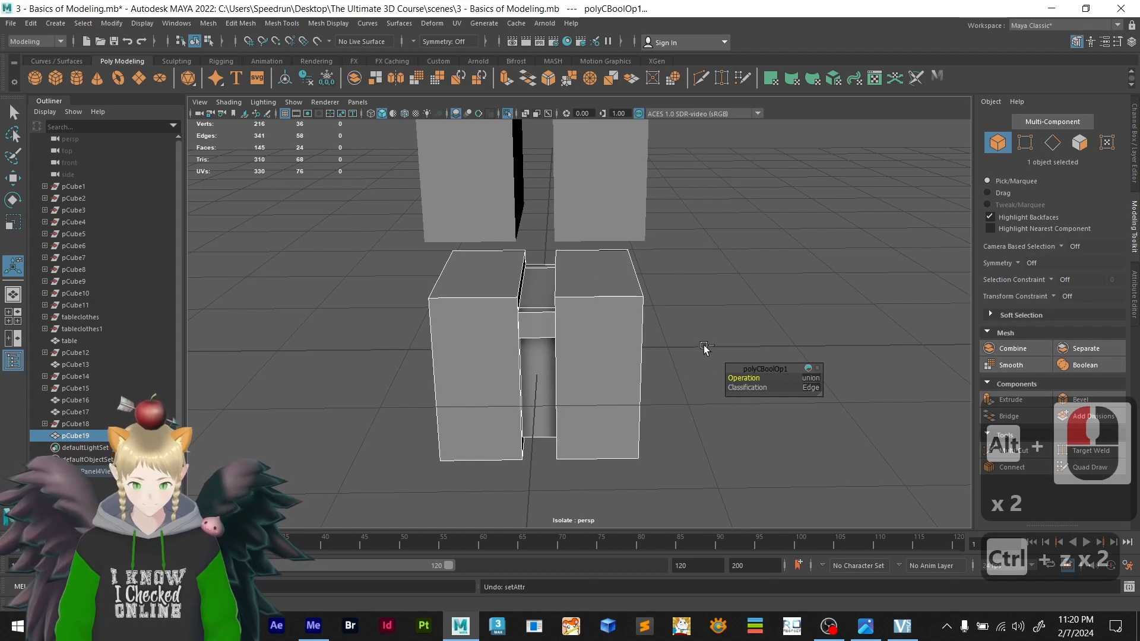
key("ctrl+z")
key("ctrl+z")
key("ctrl+z")
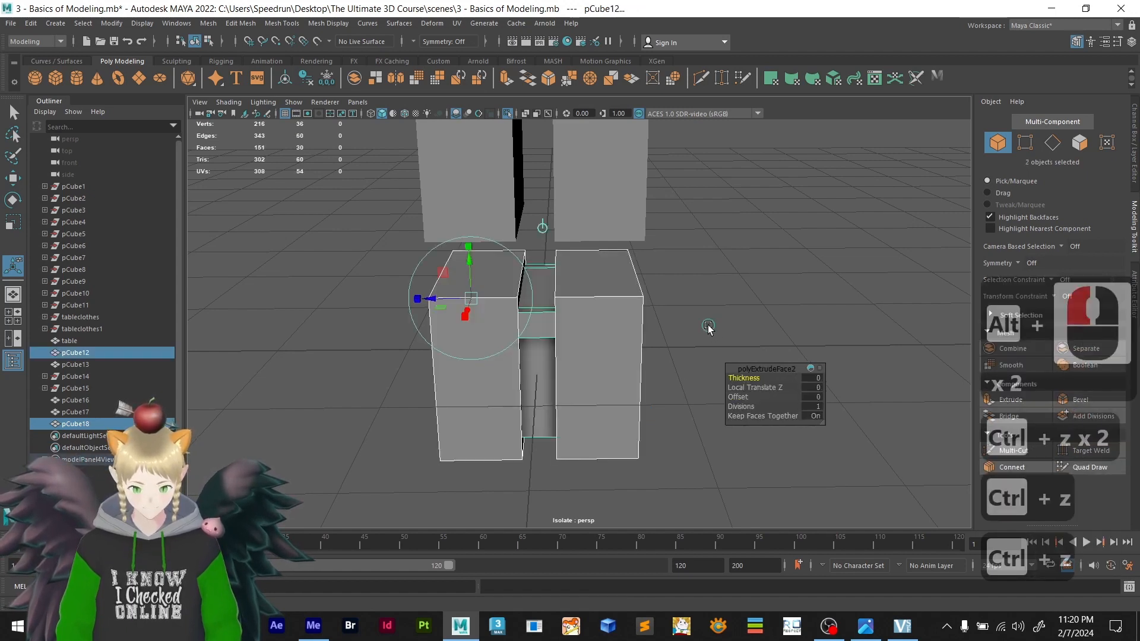
- Subtract the combined blocks from the box using a Boolean difference, with the box selected first
left_click(565, 356)
left_click(539, 307)
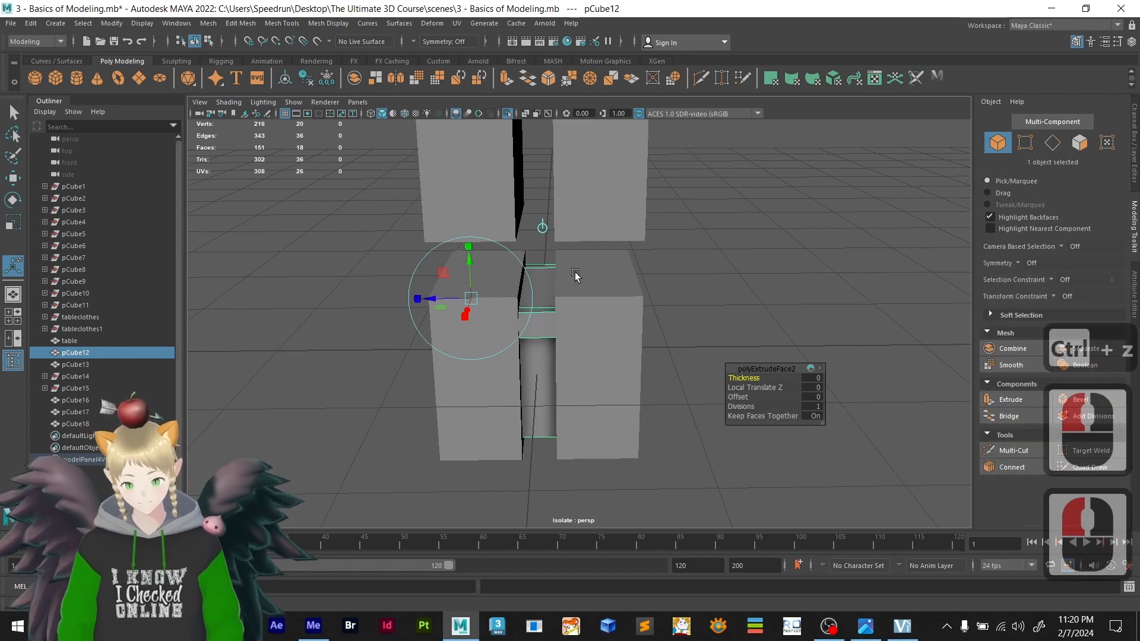
left_click(619, 289, "shift")
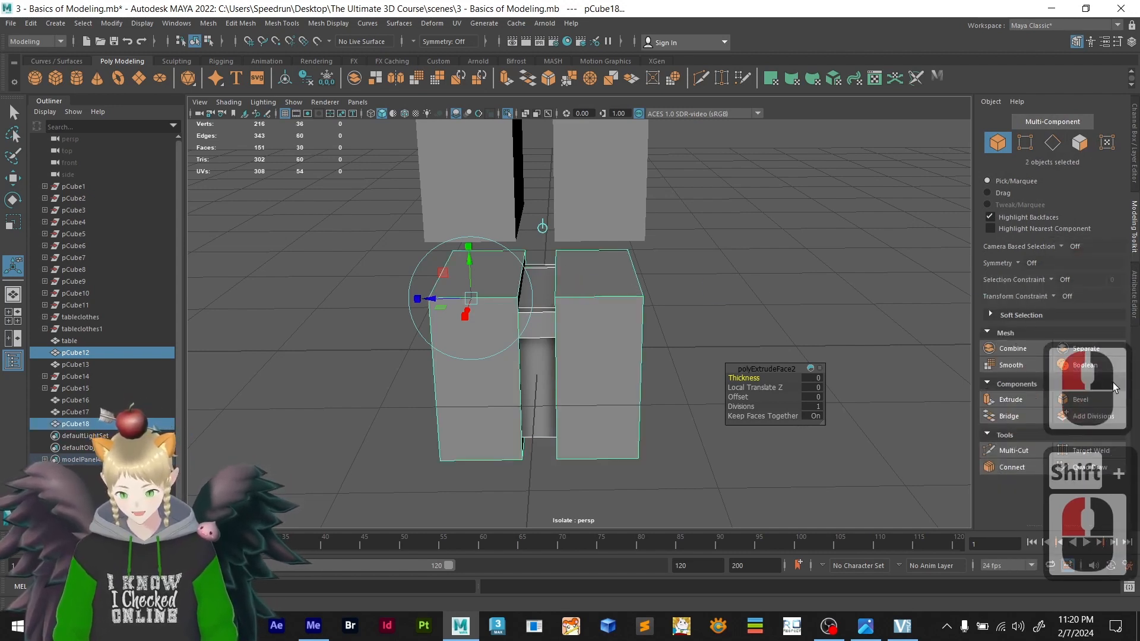
left_click(1074, 368)
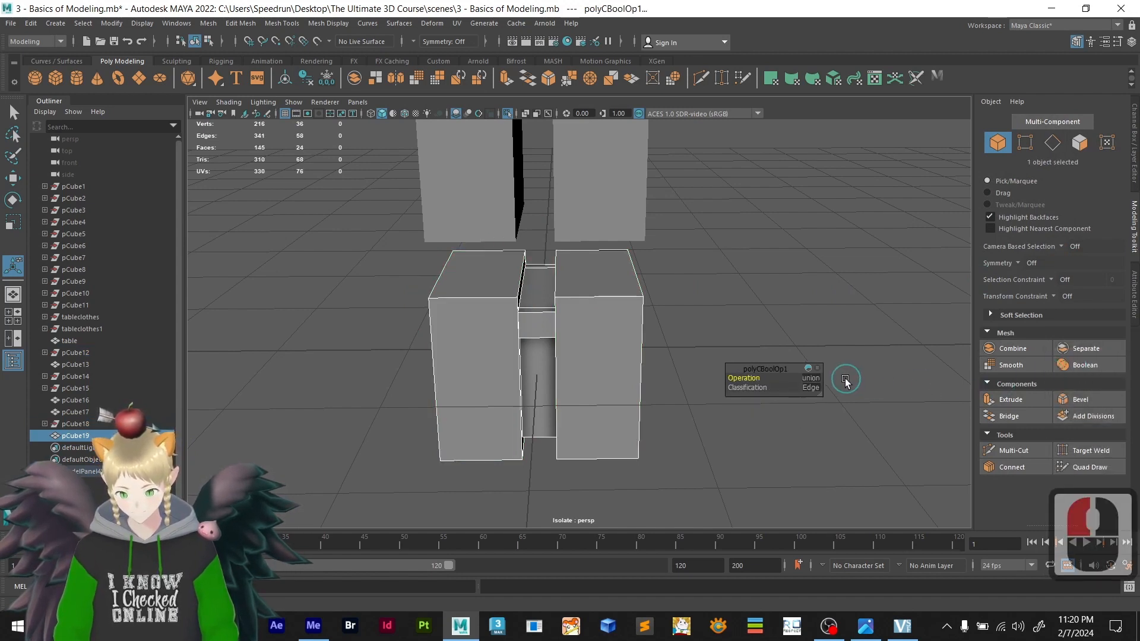
left_click(803, 380)
left_click(822, 394)
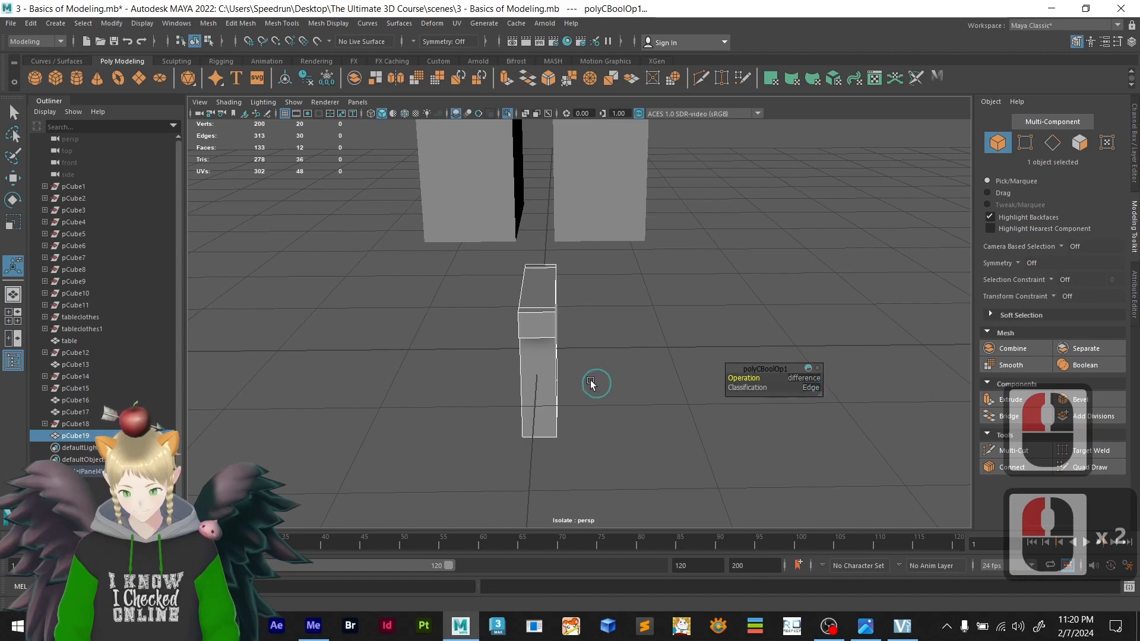
- Delete the two large cut faces on opposite sides of the remaining central slice, leaving only its outer band
left_click_drag(591, 383, 707, 361, "alt")
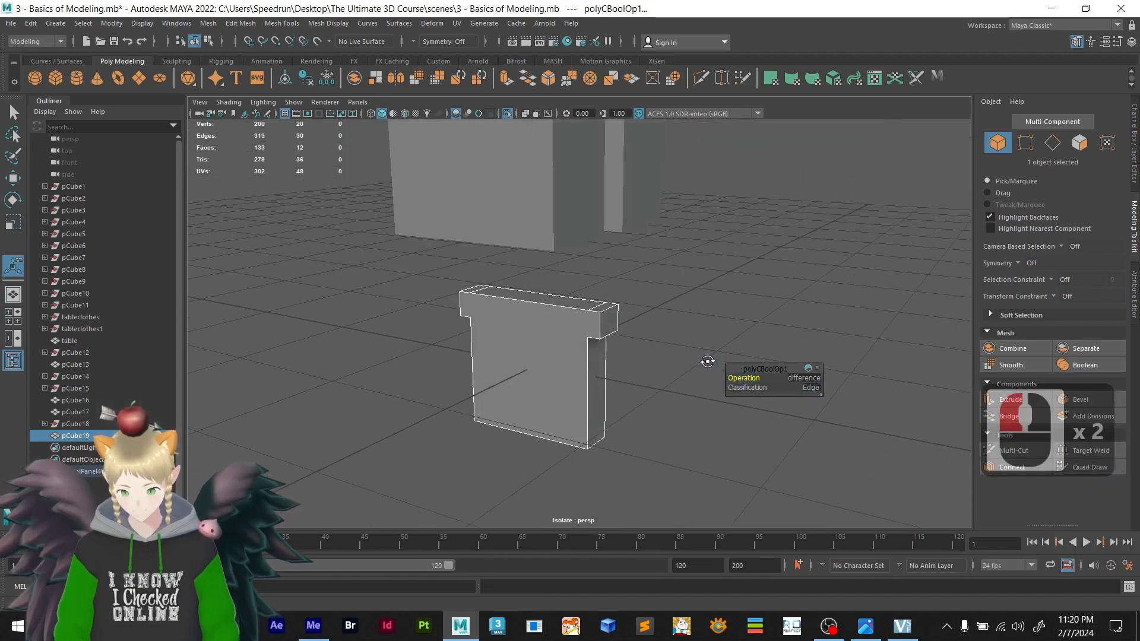
left_click(707, 361, "alt")
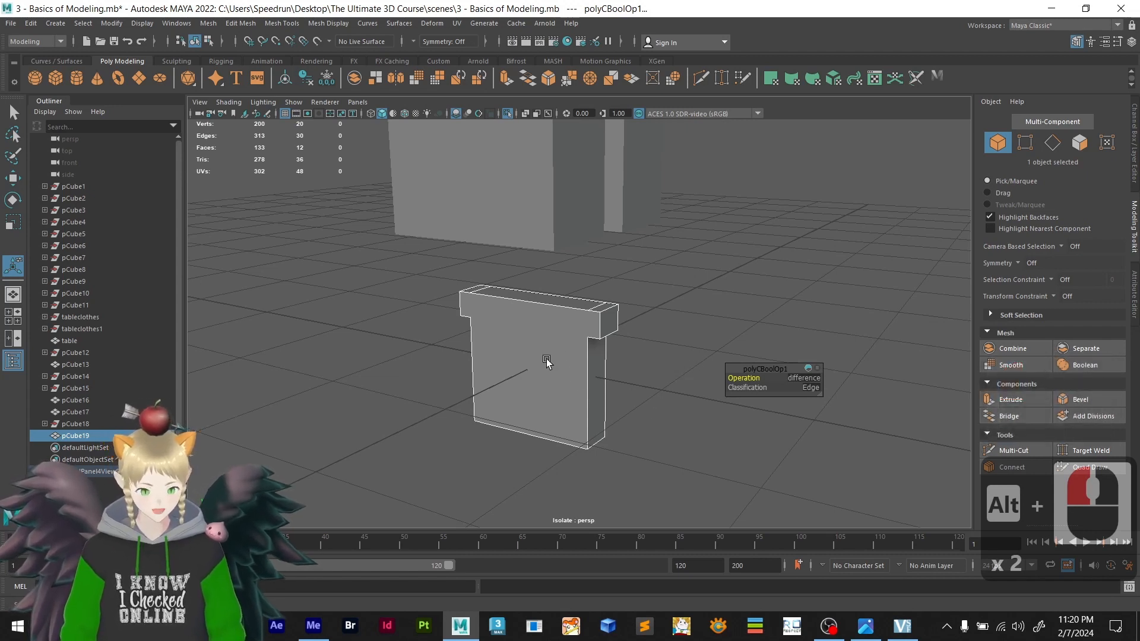
right_click_drag(548, 340, 548, 335)
left_click(548, 335)
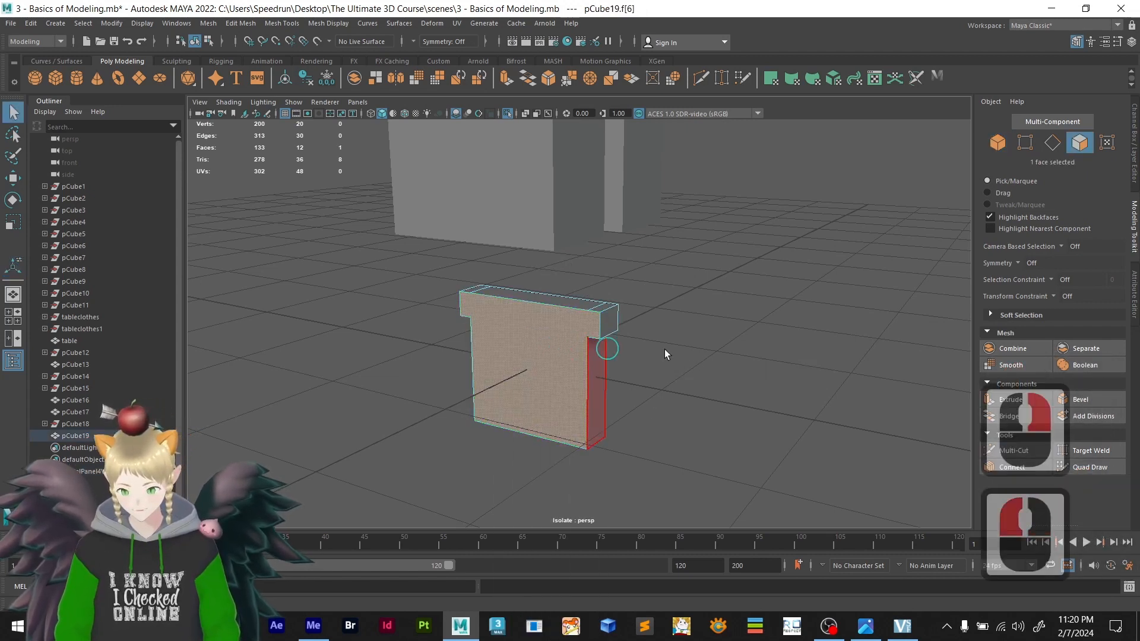
left_click_drag(593, 351, 567, 340, "alt")
left_click(579, 379)
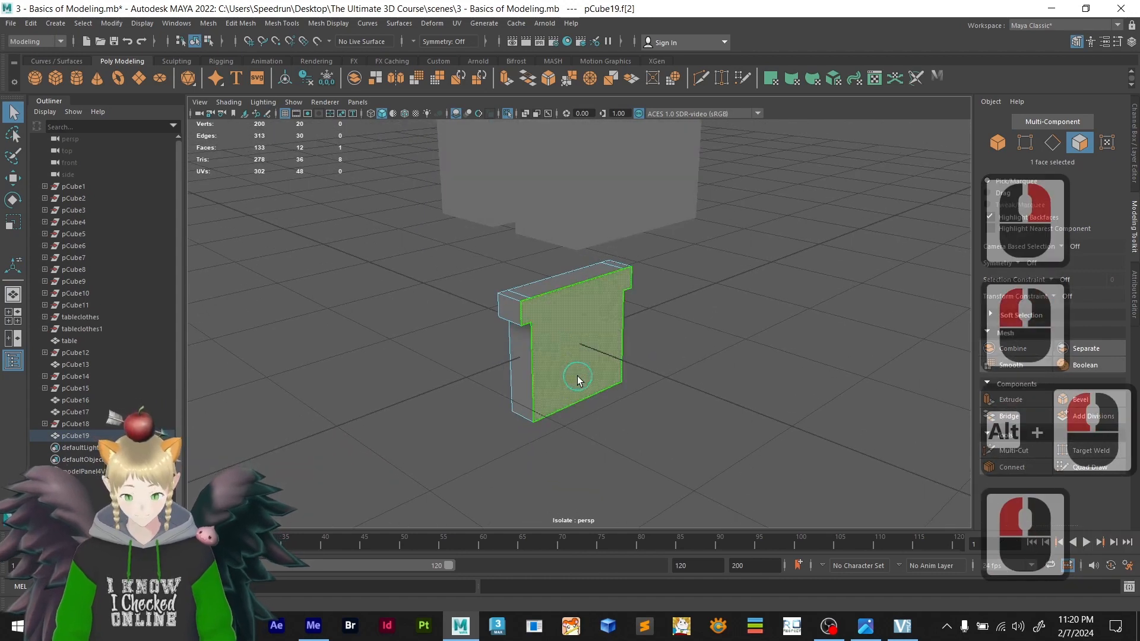
key("Delete")
left_click_drag(547, 420, 503, 392, "alt")
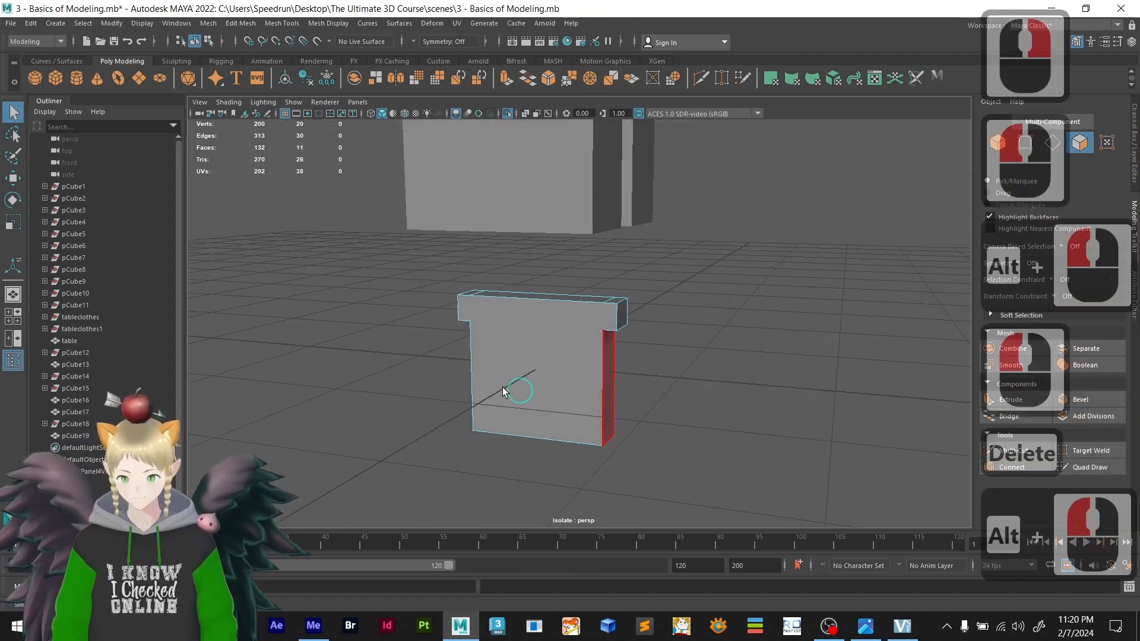
left_click(506, 368)
key("Delete")
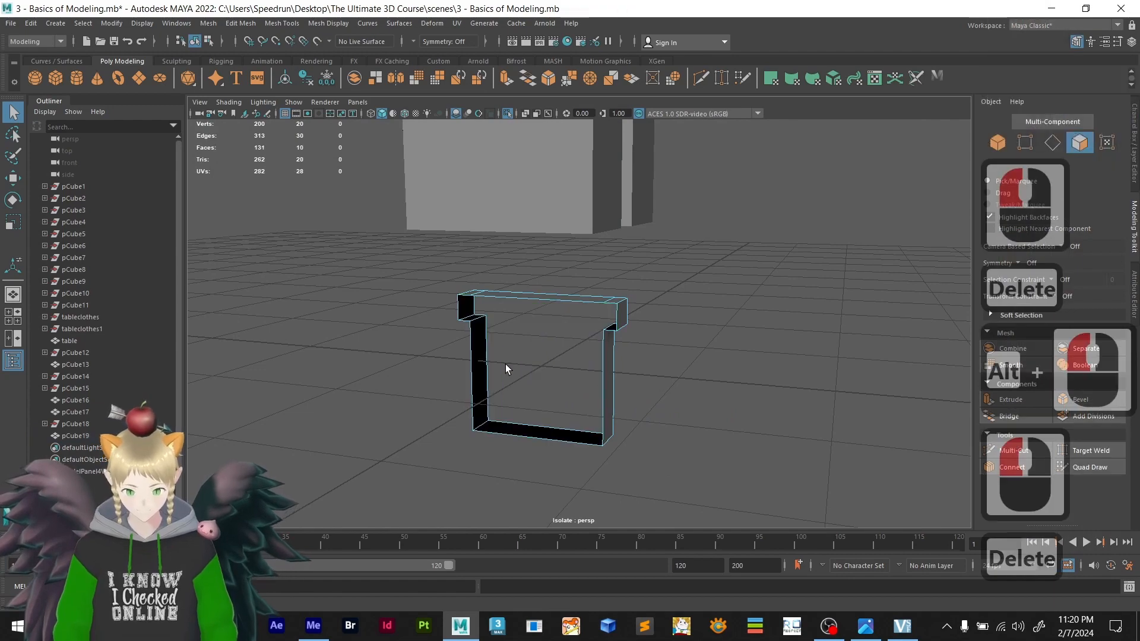
- Extrude all the faces of the ribbon band outward with a thickness of 0.2
left_click_drag(674, 346, 590, 456, "alt")
left_click_drag(451, 291, 466, 251)
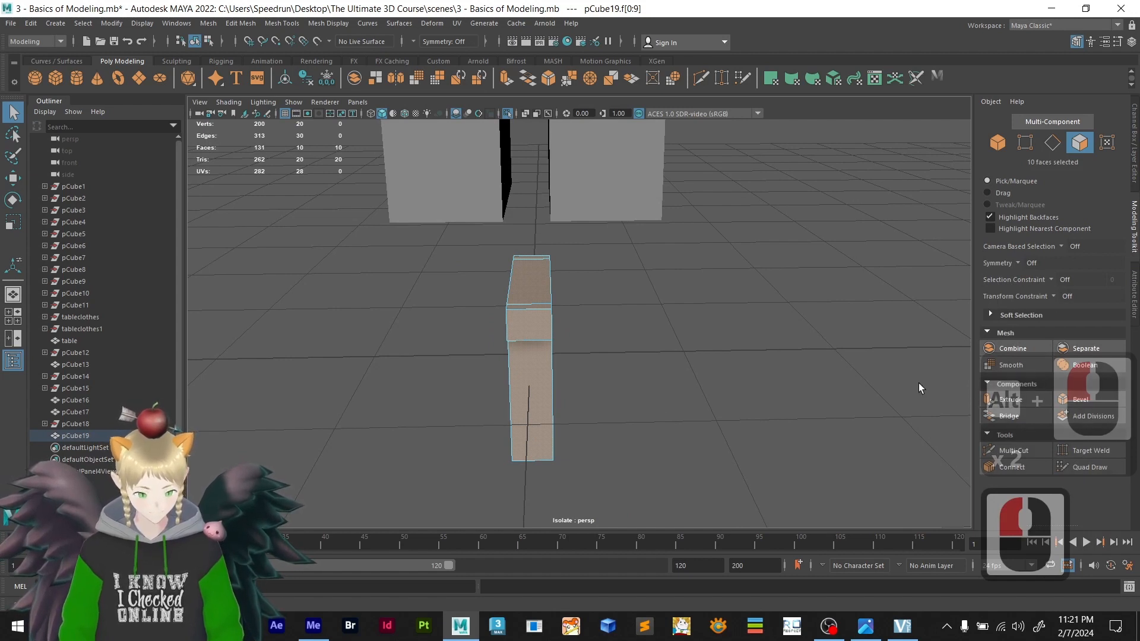
left_click(1009, 400)
left_click_drag(718, 434, 616, 431, "alt")
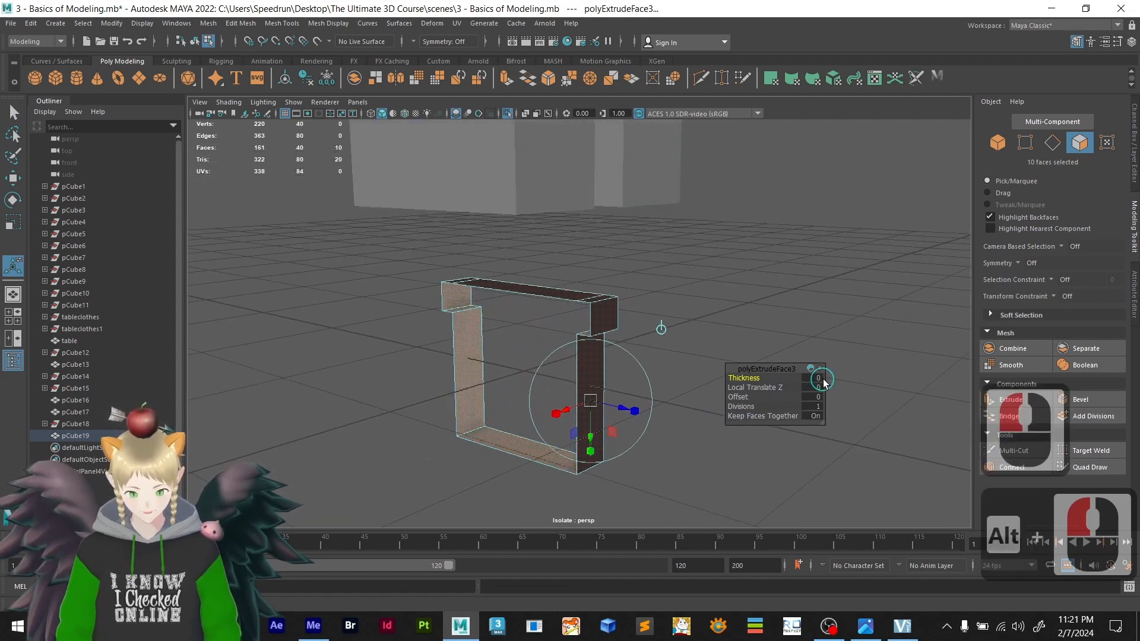
left_click(779, 383)
mouse_move(749, 377)
left_mouse_down()
mouse_move(772, 377)
mouse_move(749, 377)
left_mouse_up()
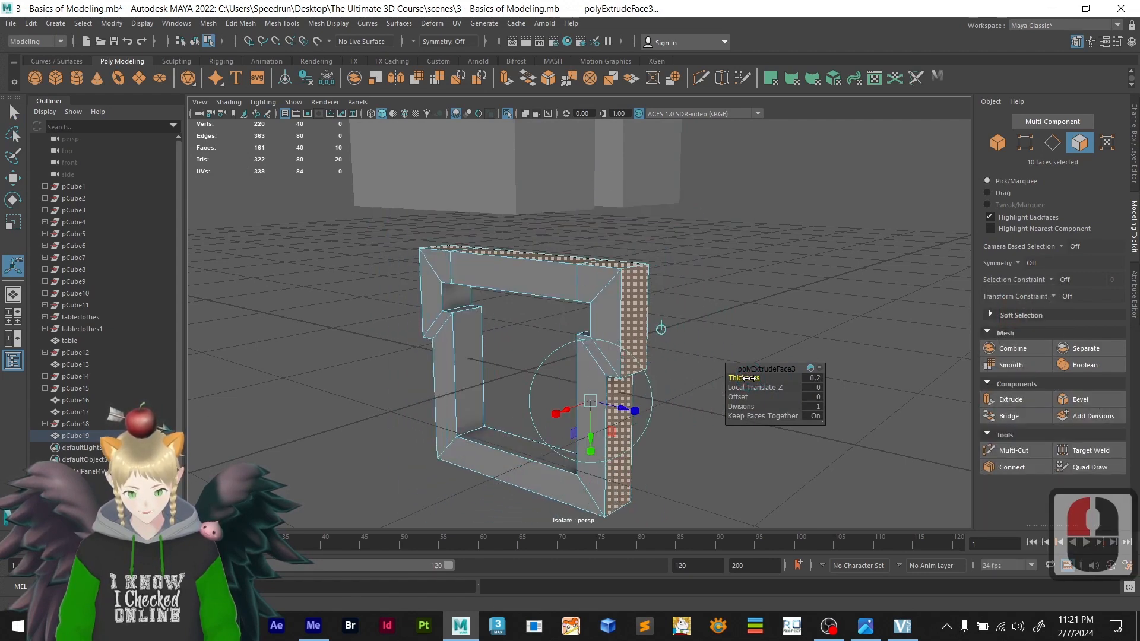
- Set the band's extrusion thickness to 0.15
double_click(814, 379)
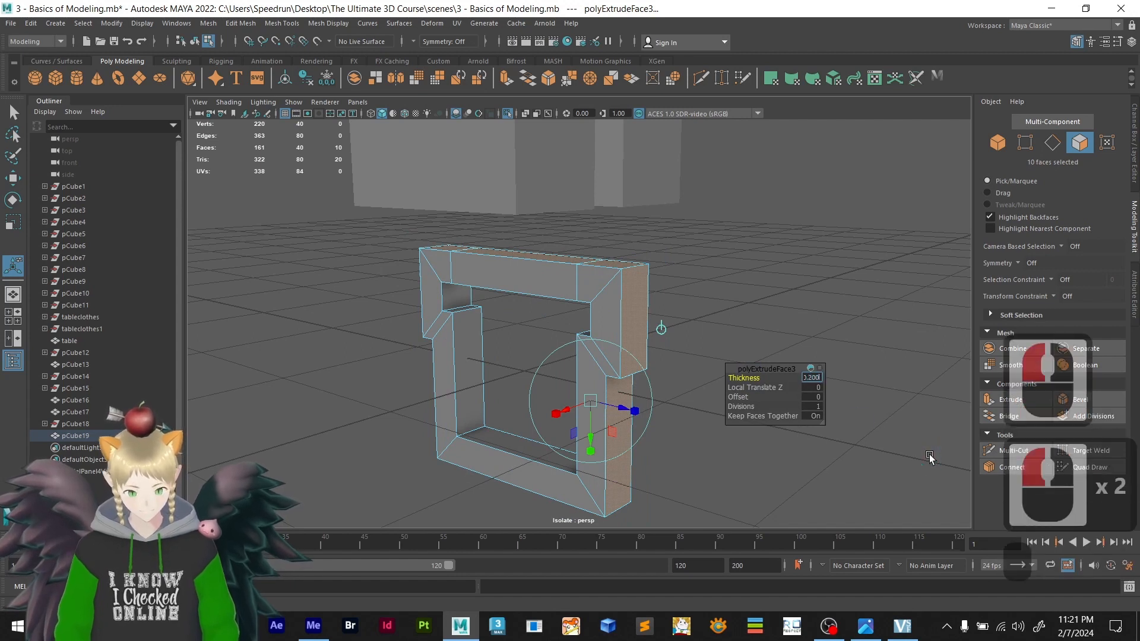
key("Right")
key("Left")
key("Left")
key("Left")
key("Right")
key("Right")
key("Right")
key("Right")
key("BackSpace")
key("BackSpace")
key("BackSpace")
key("BackSpace")
key("BackSpace")
key("BackSpace")
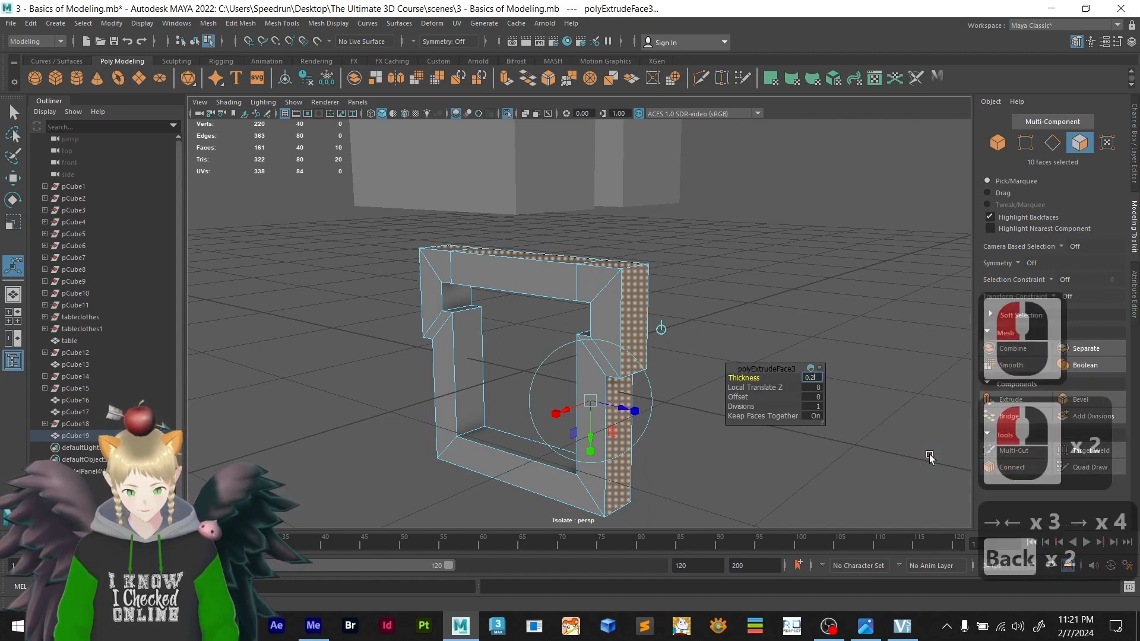
type("0.15")
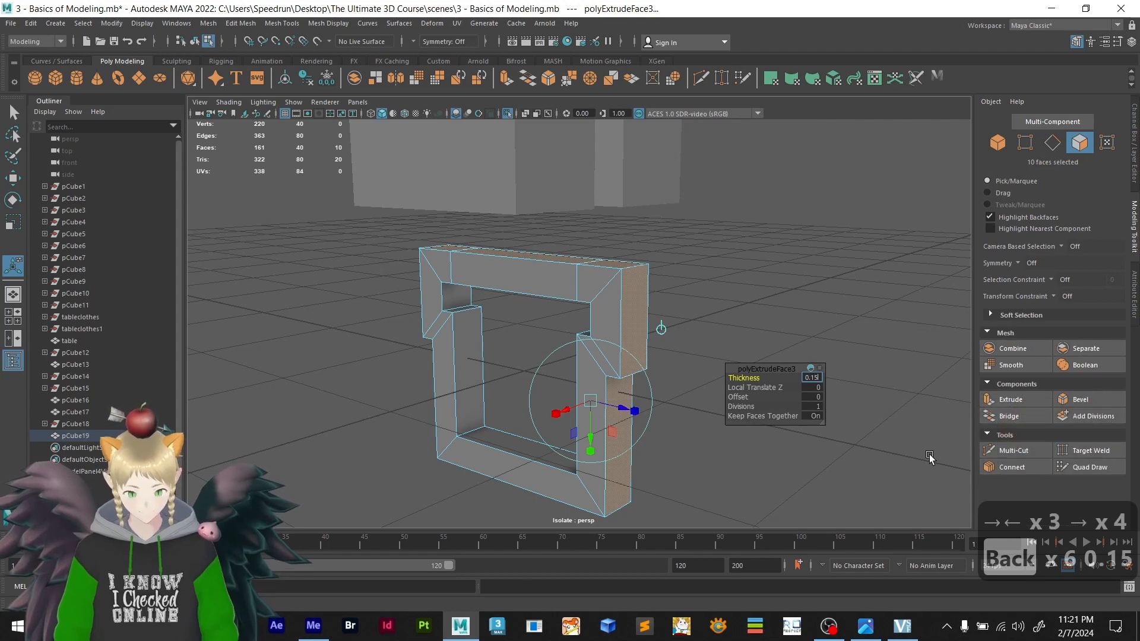
key("Return")
- Set the band's extrusion thickness to 0.05 and return to object mode with the band selected
key("Right")
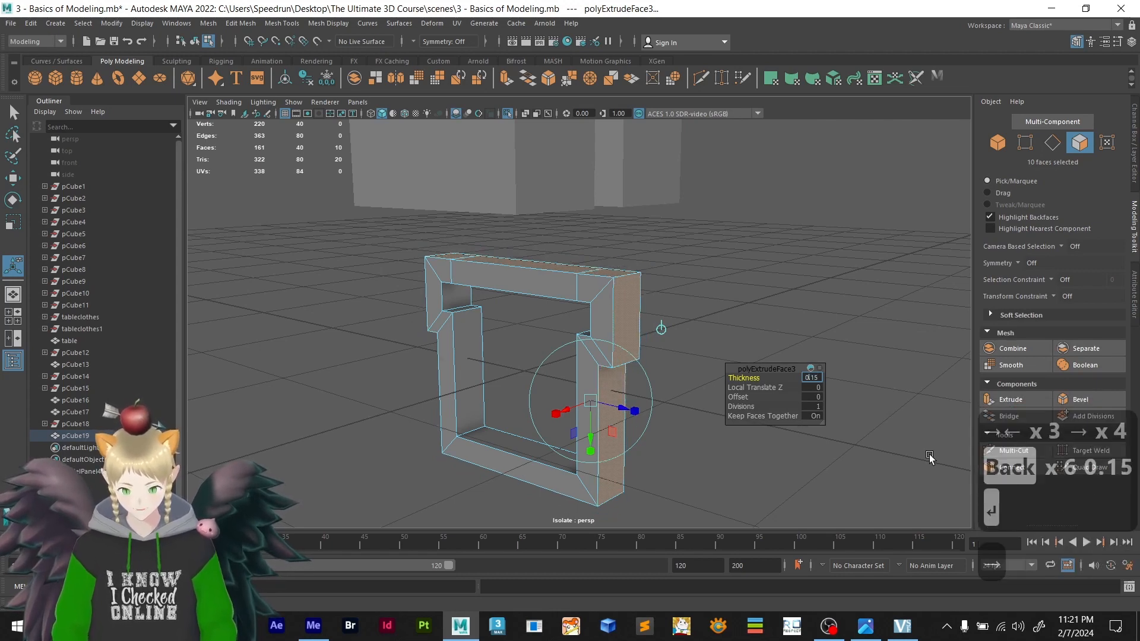
key("BackSpace")
type("0")
key("Right")
key("Right")
key("Right")
key("Right")
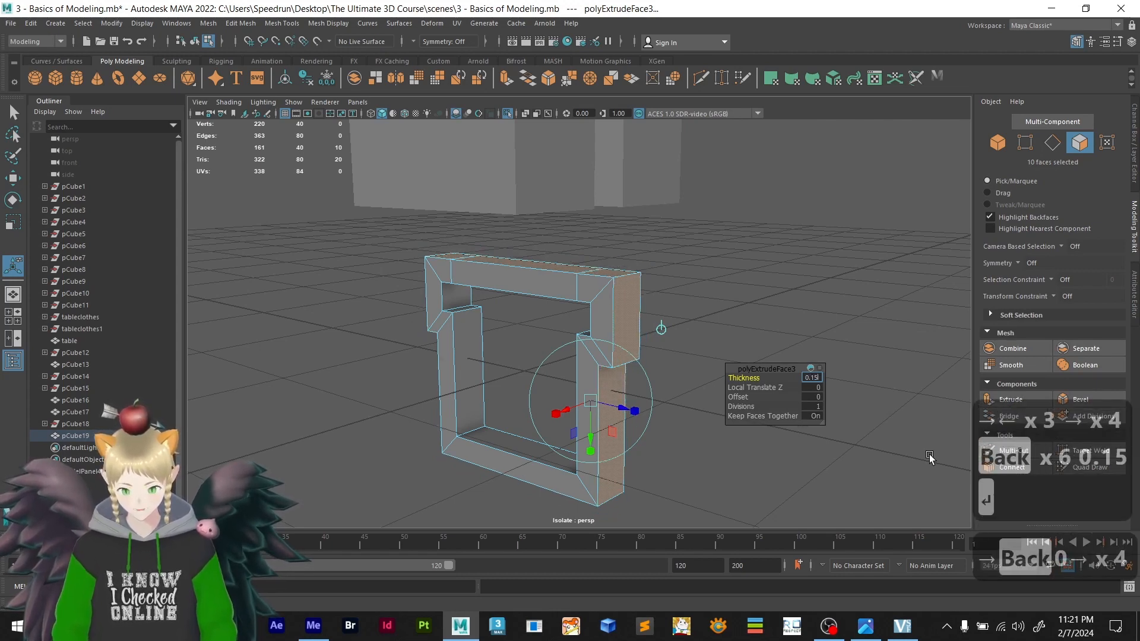
key("BackSpace")
key("BackSpace")
type("05")
key("Return")
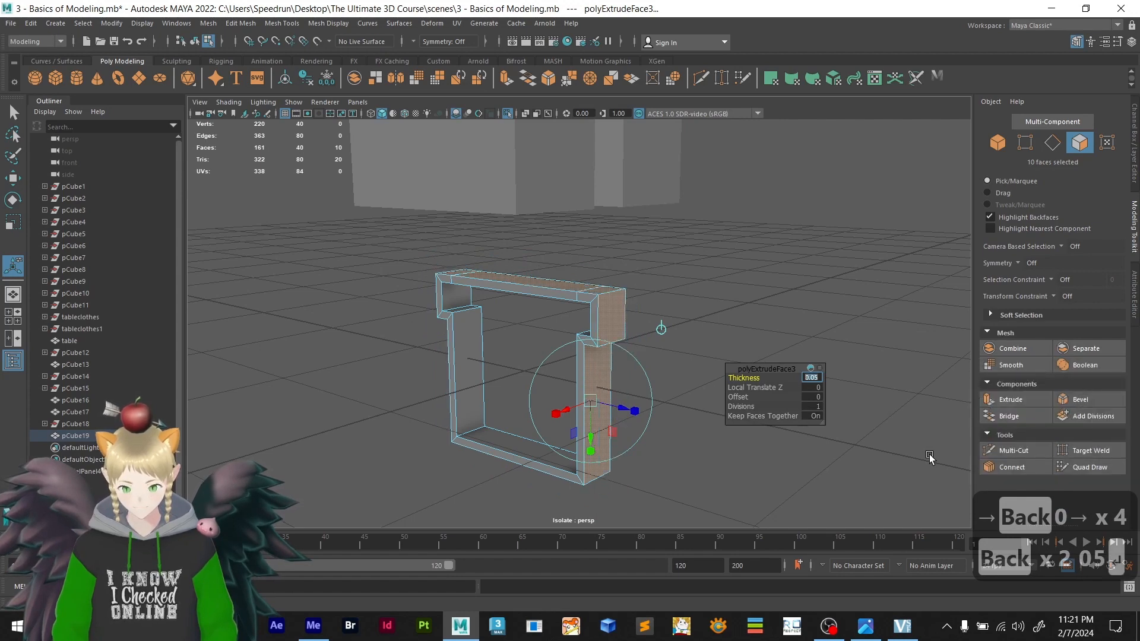
right_click(712, 288)
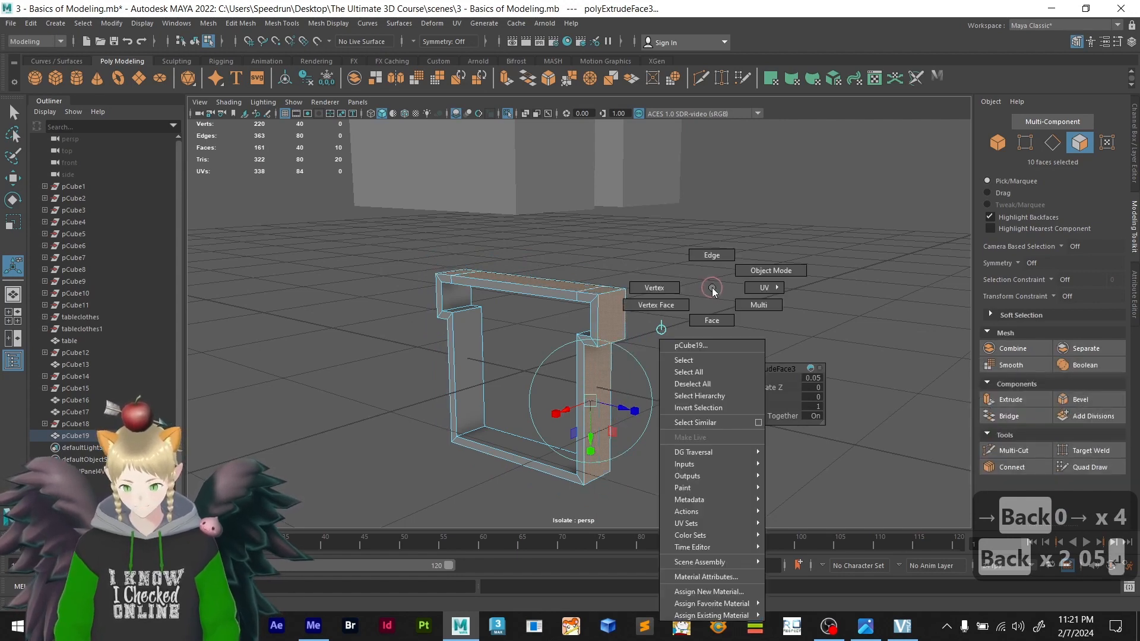
left_click(764, 272)
left_click(654, 425)
left_click_drag(653, 425, 599, 343, "alt")
left_click(617, 385)
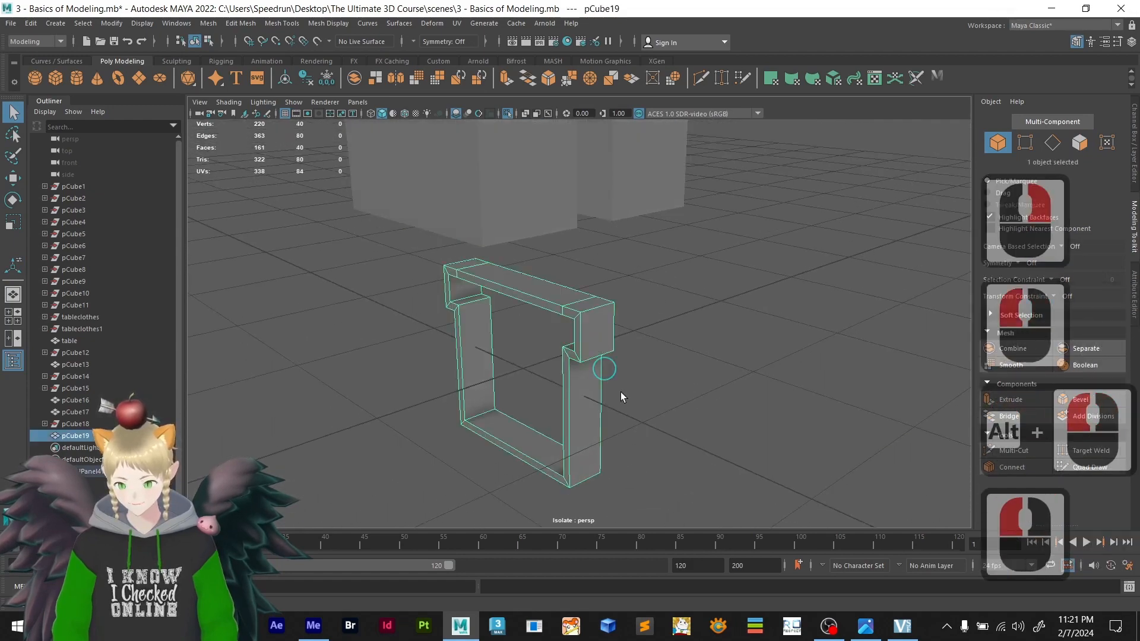
- Delete all ten inner faces of the thickened band, going around its whole inside loop
left_click_drag(621, 392, 688, 363, "alt")
scroll(495, 368, "up", 2)
left_click_drag(496, 387, 469, 336, "alt")
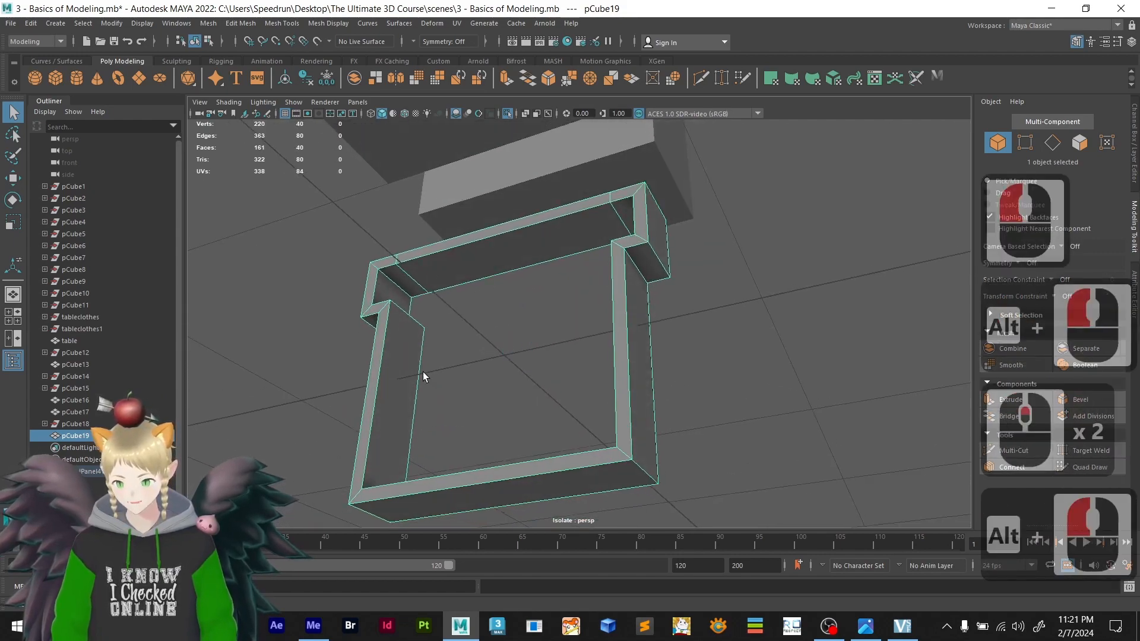
left_click_drag(422, 377, 420, 300, "alt")
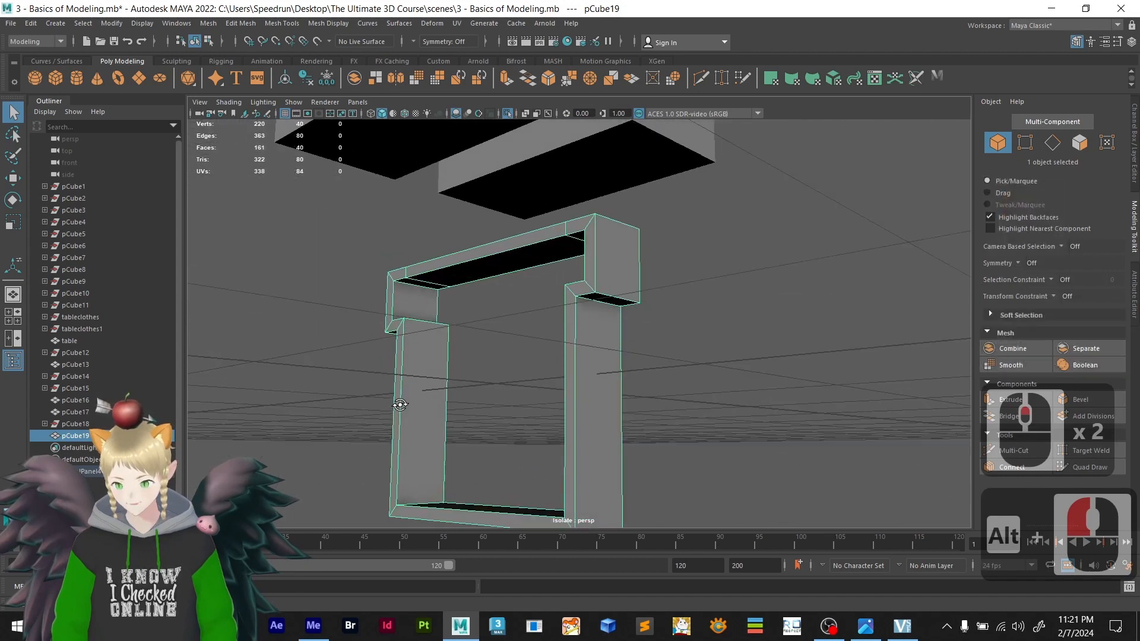
right_click(420, 300)
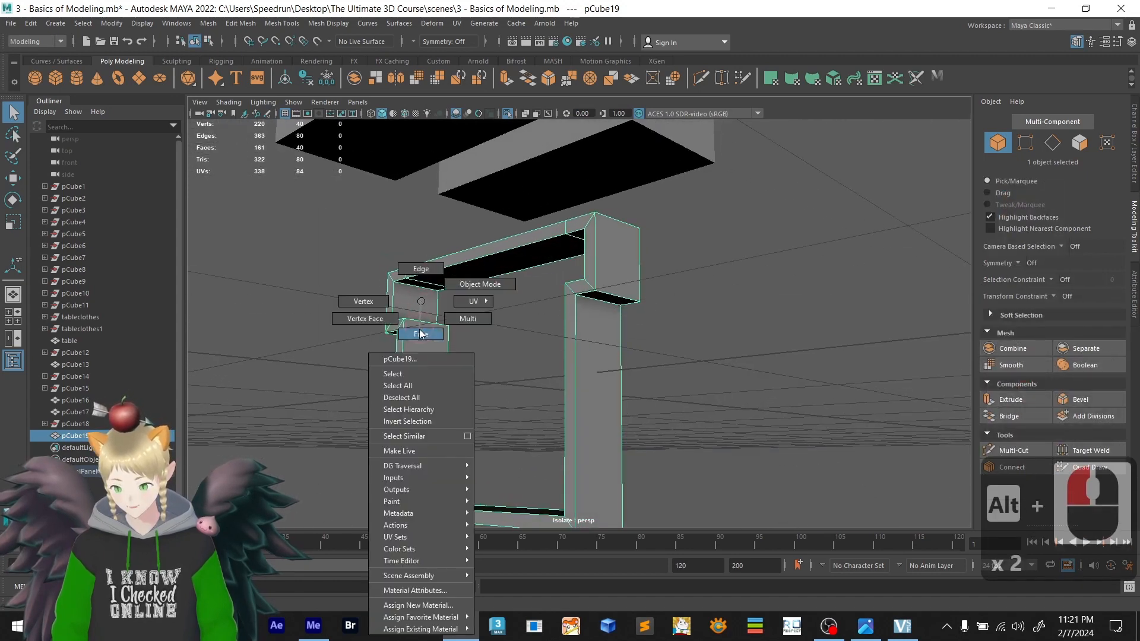
right_click_drag(419, 330, 419, 332)
left_click(419, 294)
left_click(434, 286, "shift")
left_click(451, 277, "shift")
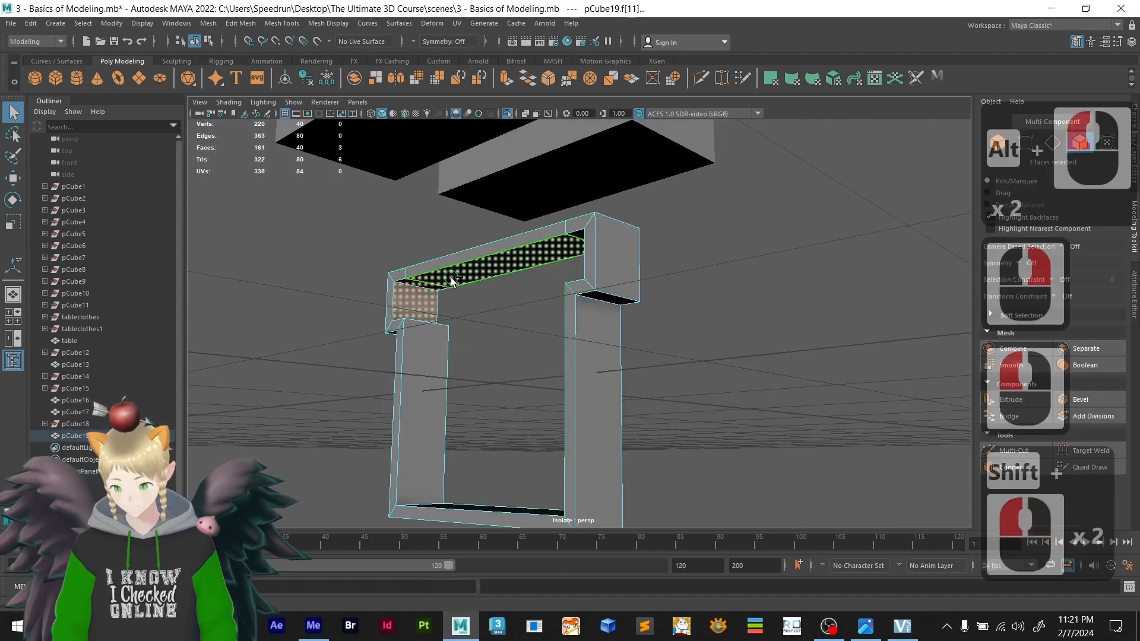
left_click_drag(451, 281, 635, 376, "alt")
left_click(691, 300, "shift")
left_click(691, 300, "shift")
left_click(689, 340, "shift")
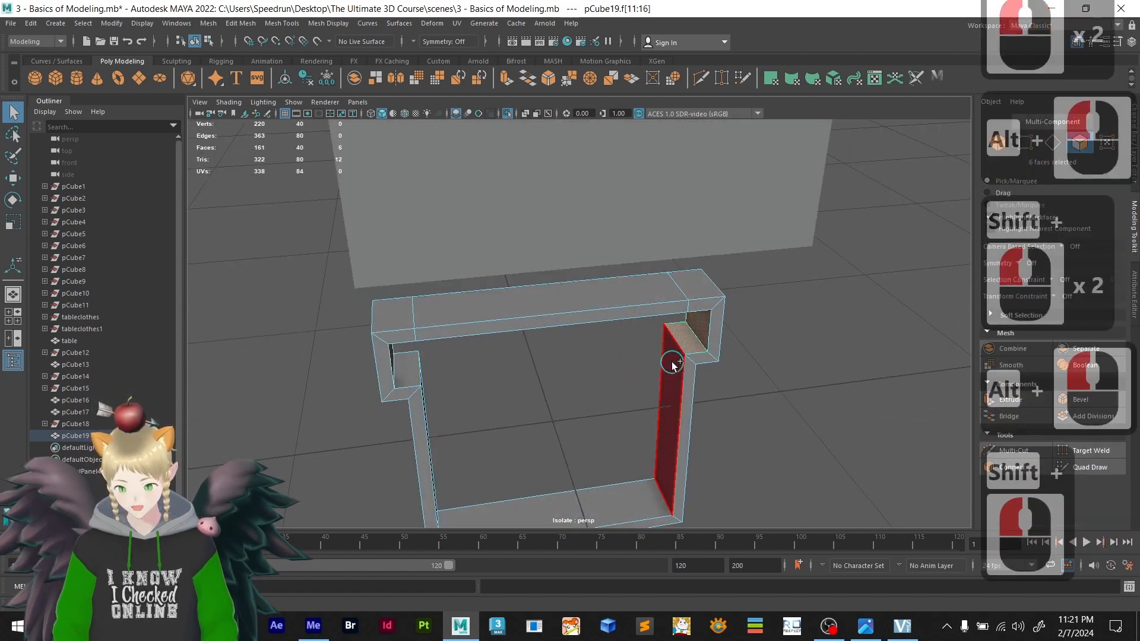
left_click(672, 364, "shift")
left_click(628, 507, "shift")
left_click_drag(629, 507, 456, 381, "alt")
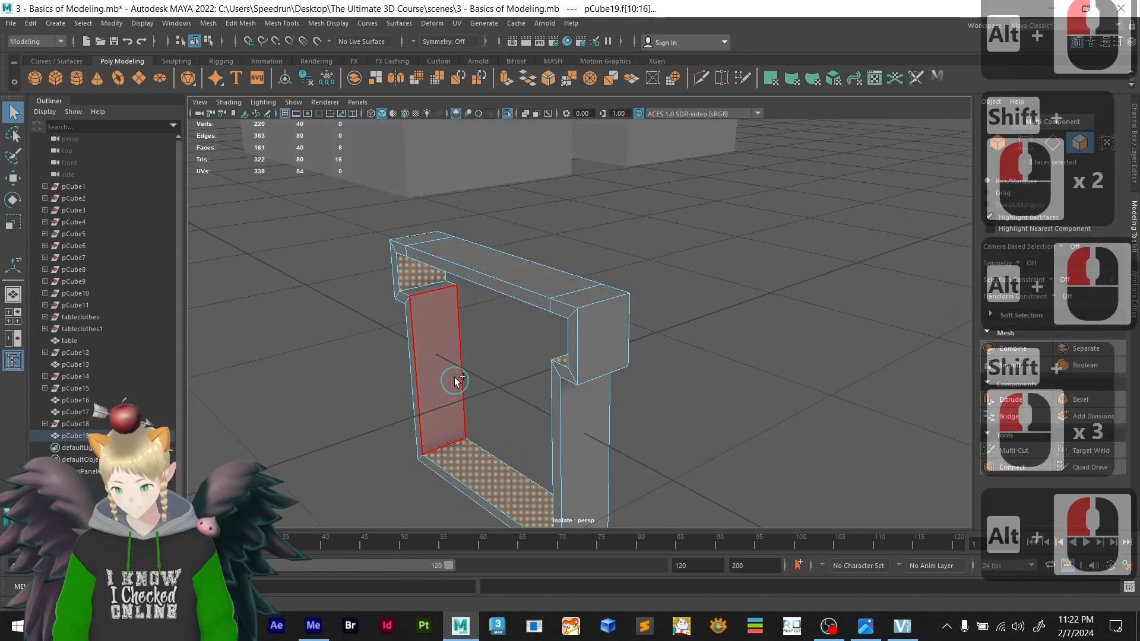
left_click(455, 381, "shift")
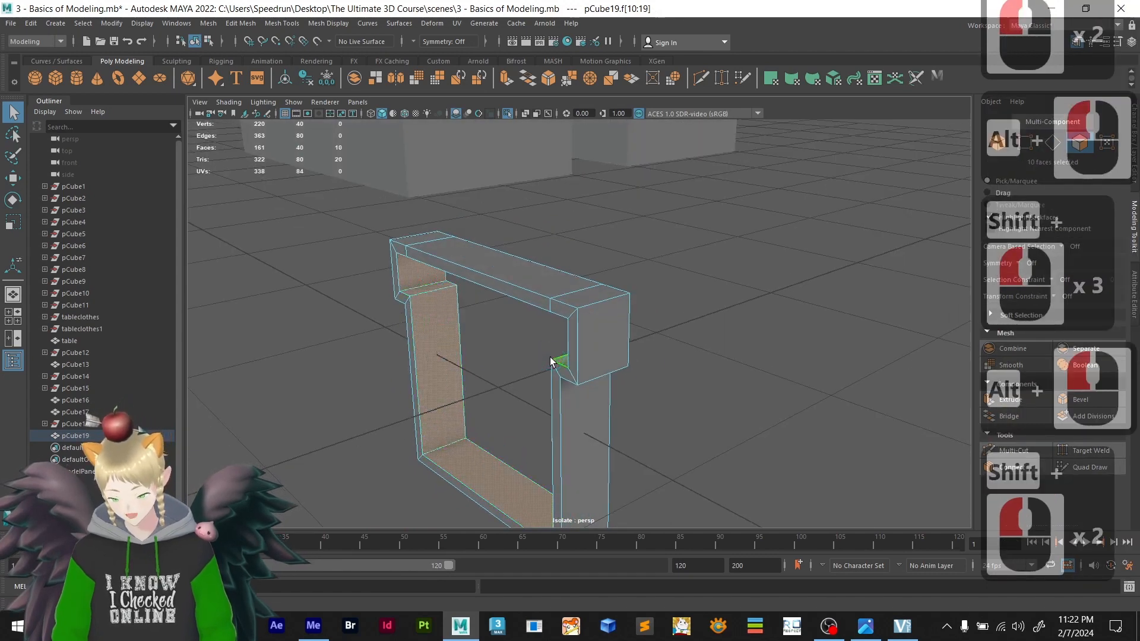
key("Delete")
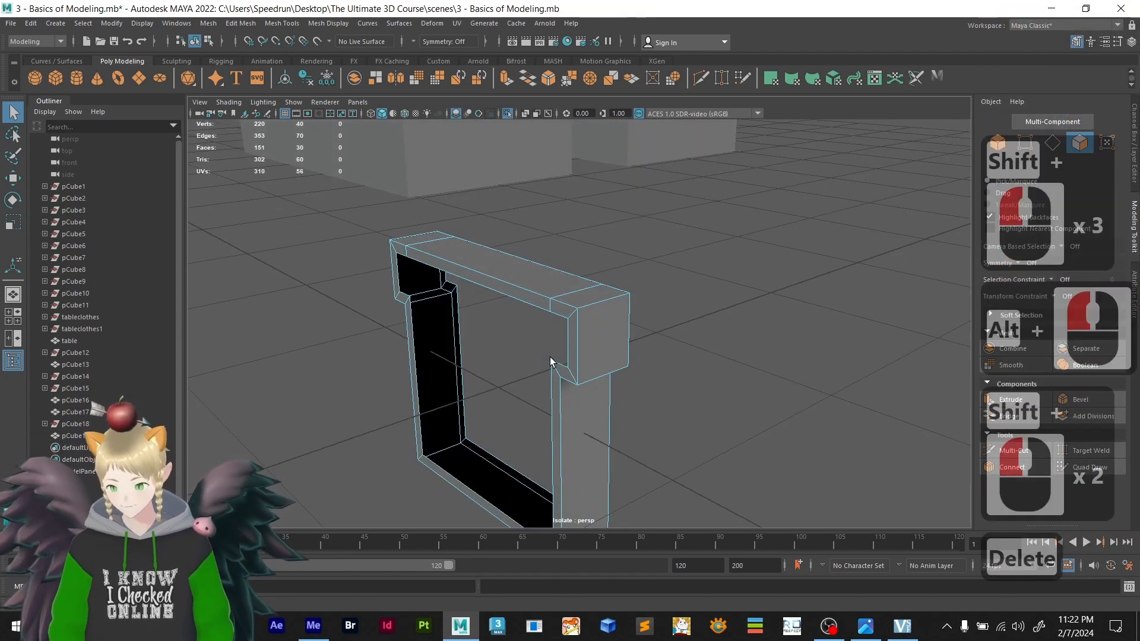
- Return the band to object mode and turn off isolation to show it around the box with the rest of the scene
right_click_drag(512, 303, 512, 336)
right_click_drag(543, 295, 543, 296)
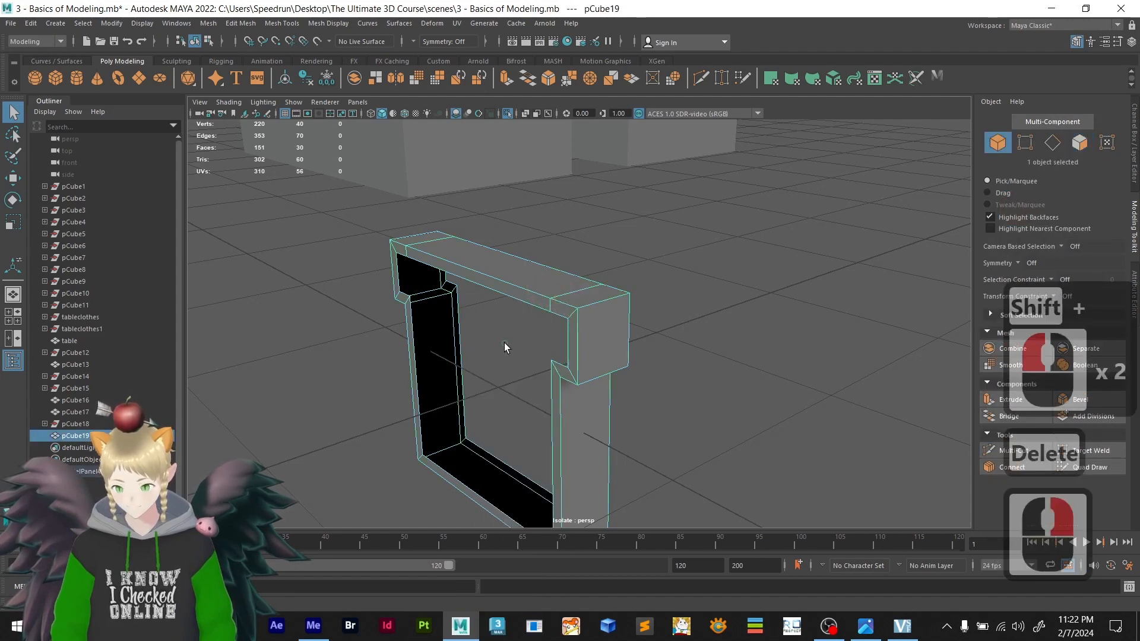
left_click(504, 343)
key("ctrl+1")
mouse_move(576, 371)
left_mouse_down("alt")
mouse_move(531, 392)
mouse_move(476, 384)
mouse_move(603, 354)
mouse_move(712, 354)
mouse_move(697, 333)
mouse_move(618, 376)
mouse_move(514, 379)
mouse_move(580, 350)
mouse_move(601, 359)
mouse_move(522, 304)
mouse_move(578, 366)
mouse_move(565, 371)
mouse_move(583, 371)
left_mouse_up("alt")
left_click(495, 332)
scroll(495, 338, "down", 2)
scroll(564, 279, "down", 3)
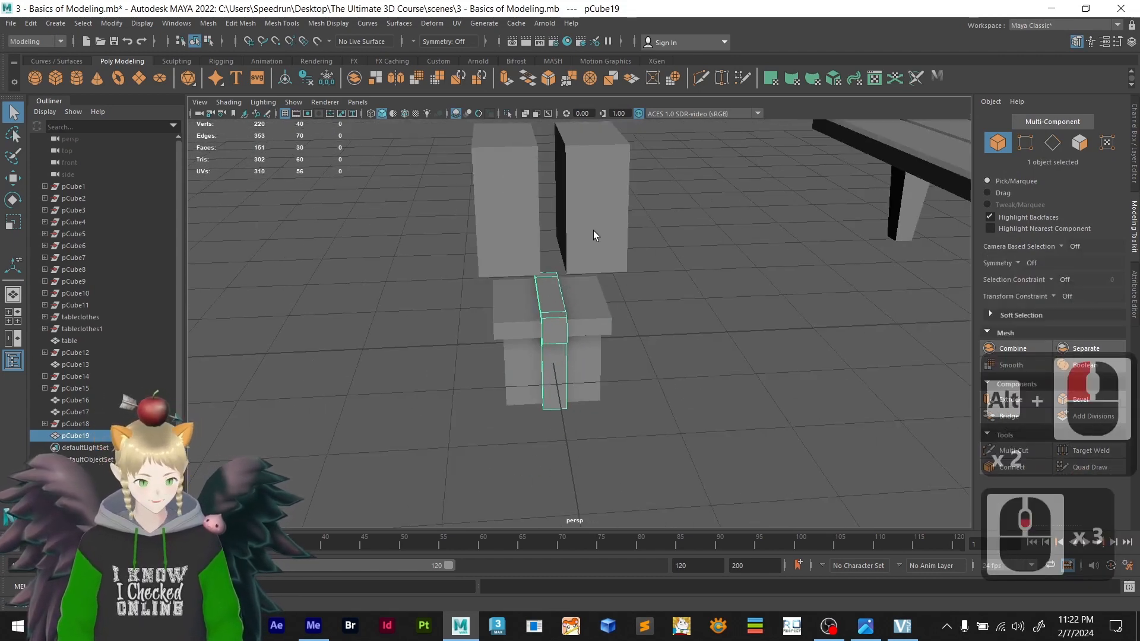
left_click_drag(593, 230, 656, 255, "alt")
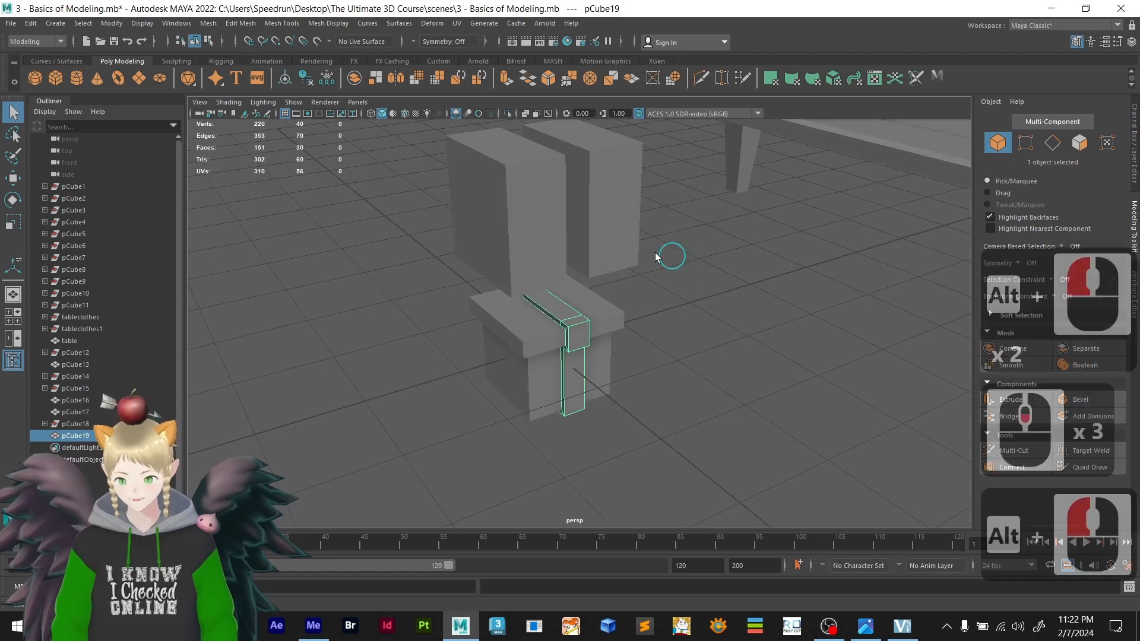
- Move the two tall cutting blocks together away from the box, then deselect them
left_click(606, 218)
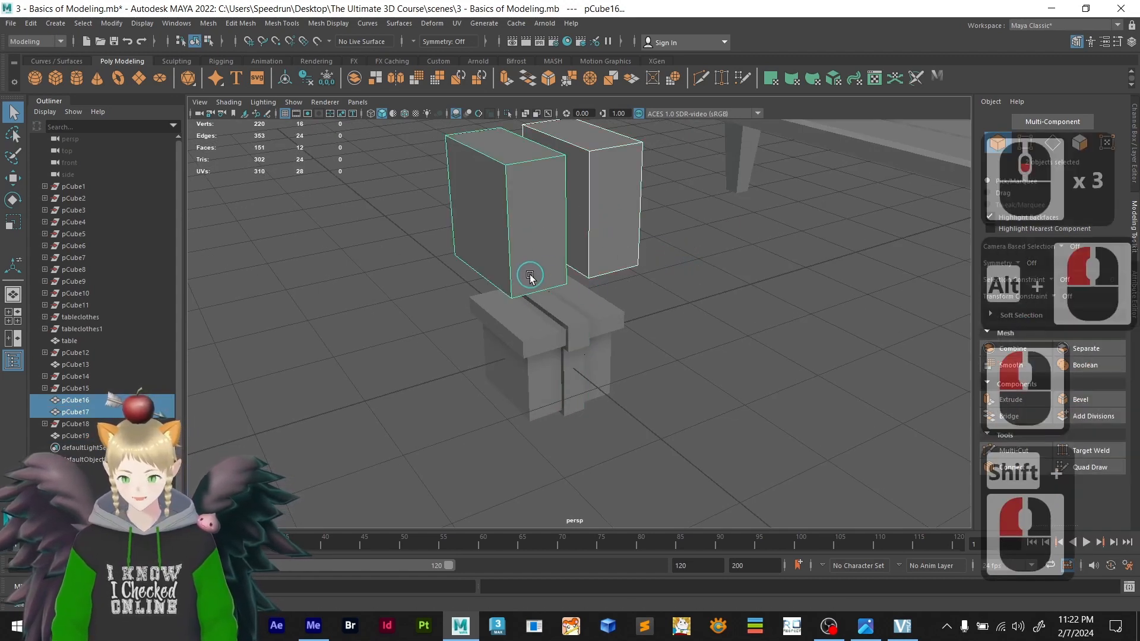
key("w")
left_click_drag(530, 227, 425, 180)
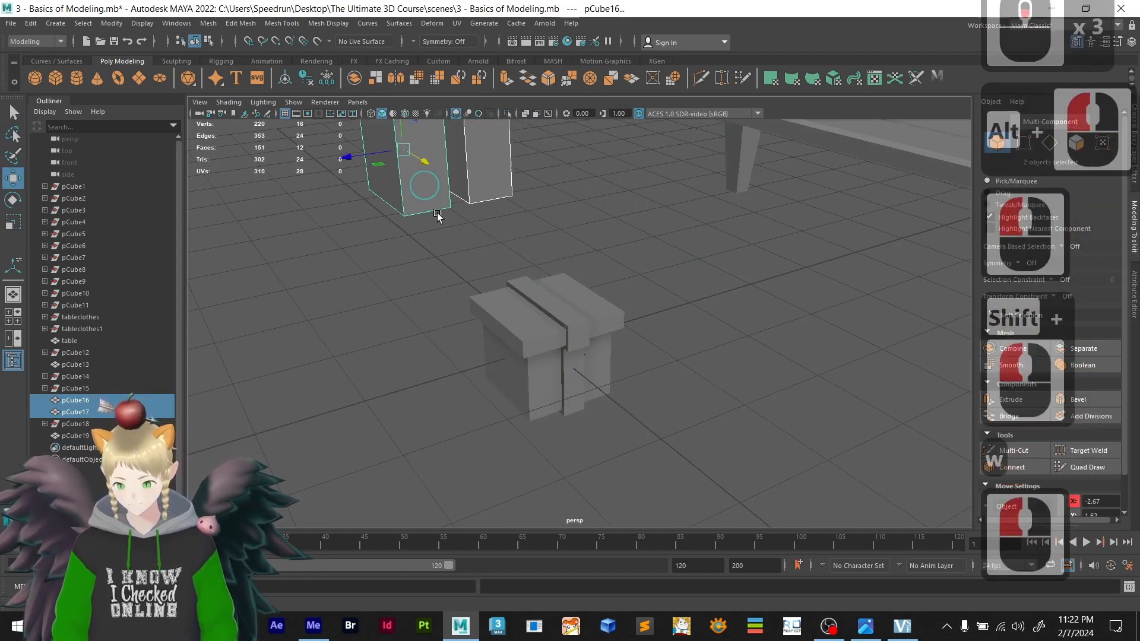
left_click(442, 248)
- Duplicate the ribbon band and rotate the copy -90 degrees around Y so the two bands cross on the lid
left_click_drag(467, 289, 458, 287, "alt")
scroll(508, 334, "up", 4)
left_click_drag(502, 348, 555, 338, "alt")
left_click(554, 294)
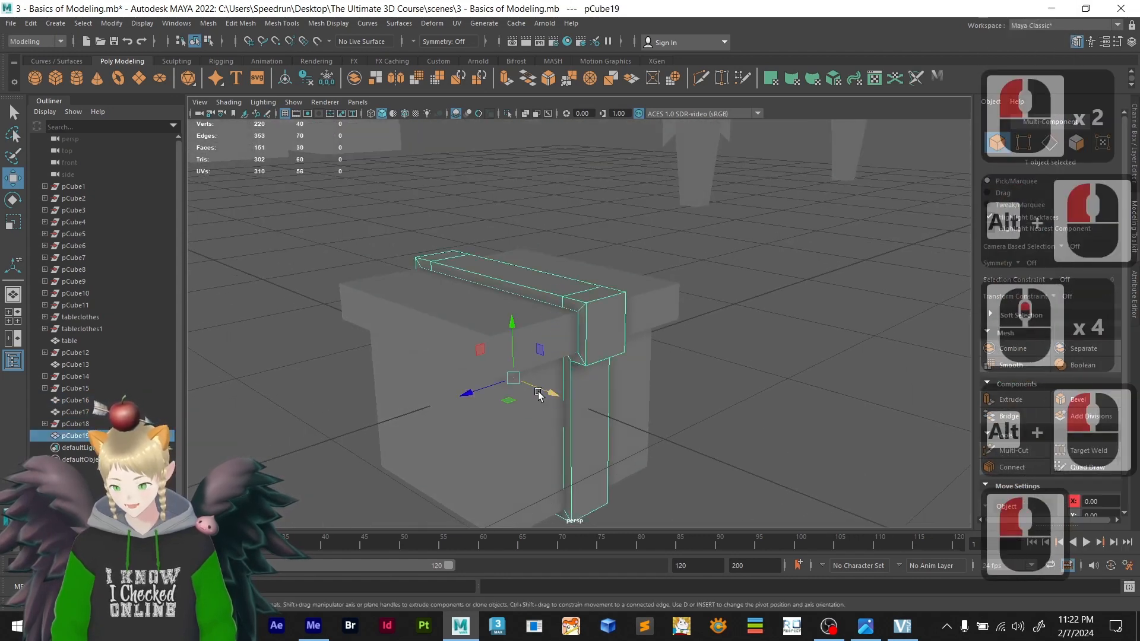
key("ctrl+d")
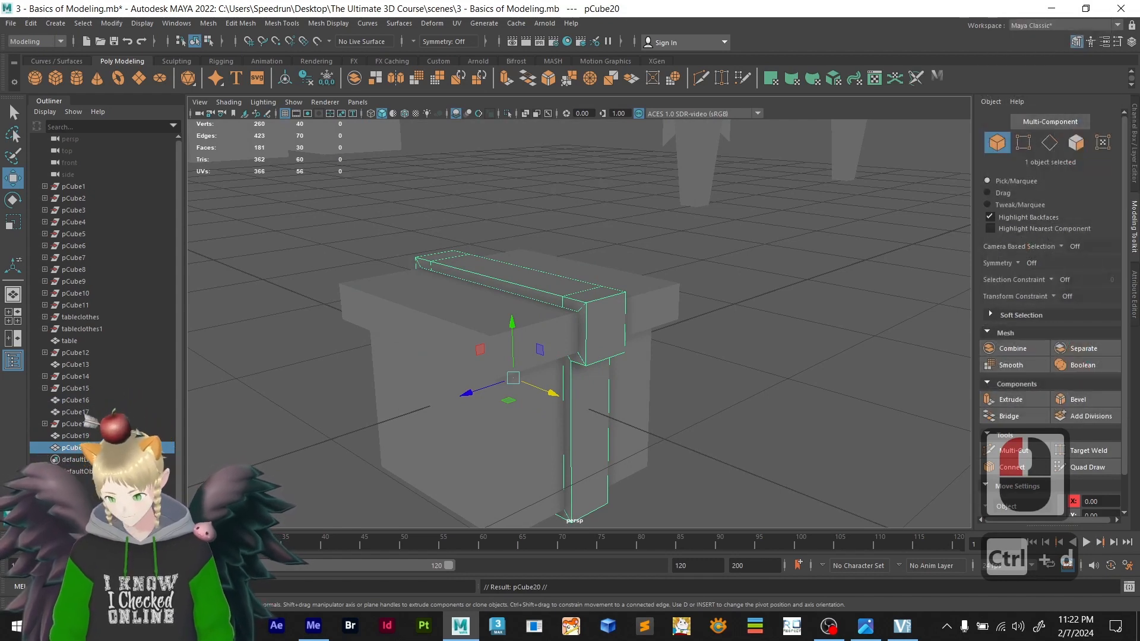
key("e")
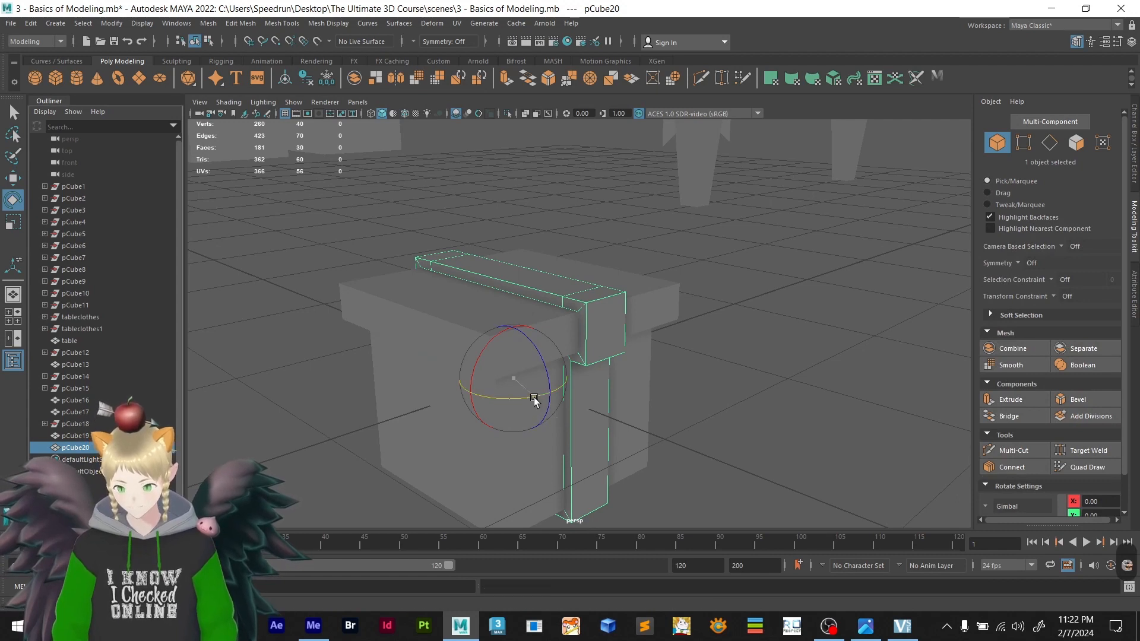
left_click_drag(535, 399, 462, 418)
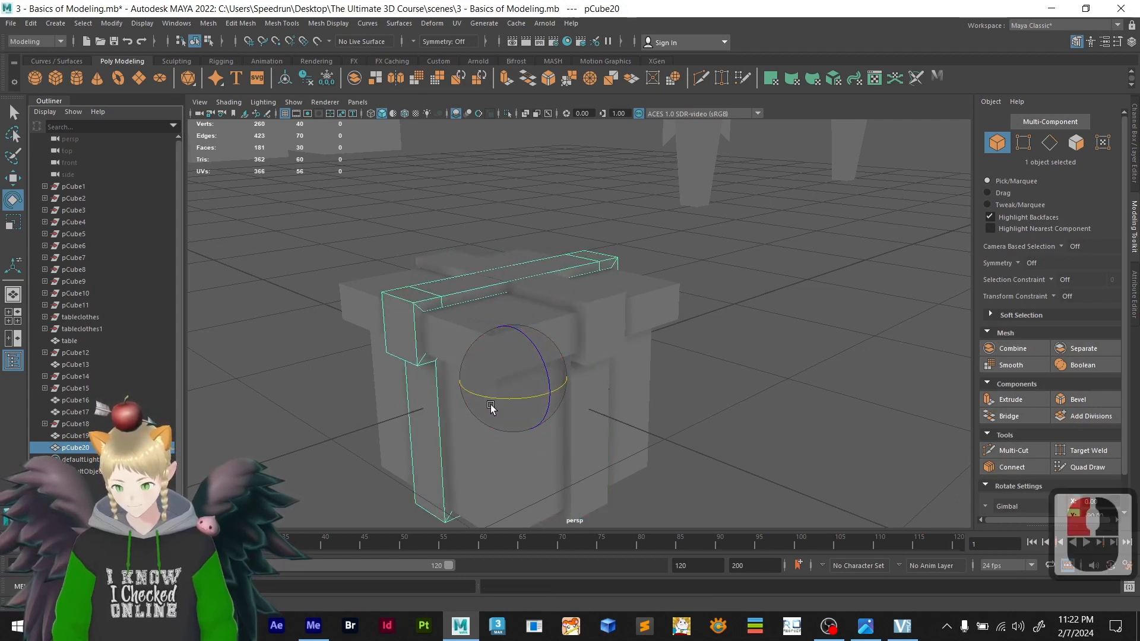
left_click(1132, 153)
left_click_drag(739, 352, 738, 420, "alt")
scroll(526, 337, "down", 2)
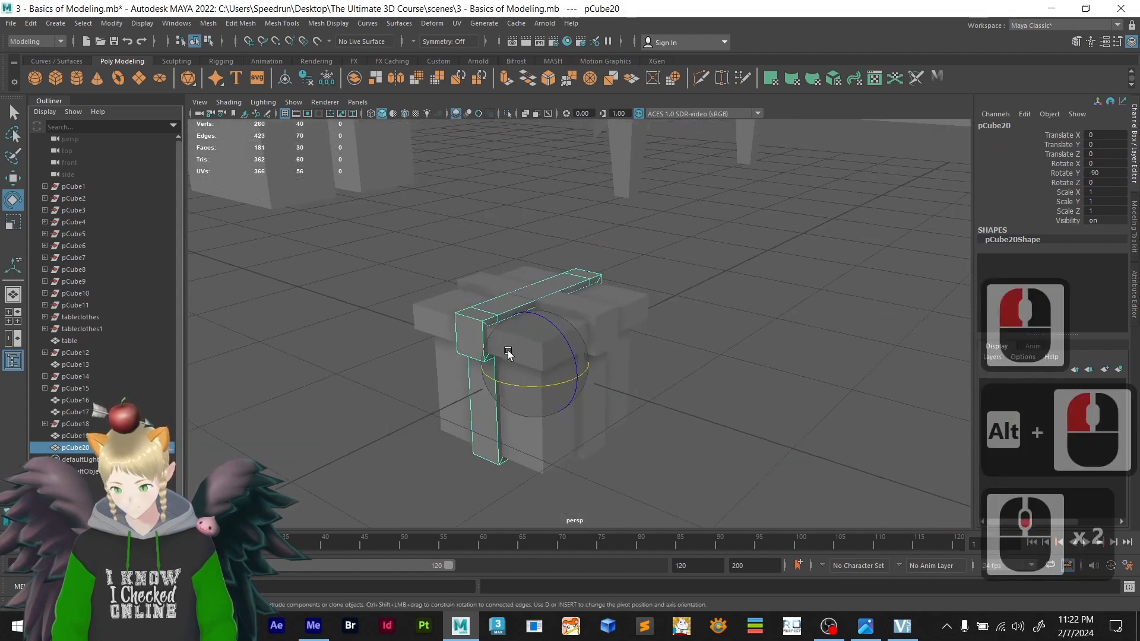
left_click_drag(509, 356, 511, 382, "alt")
left_click(759, 321)
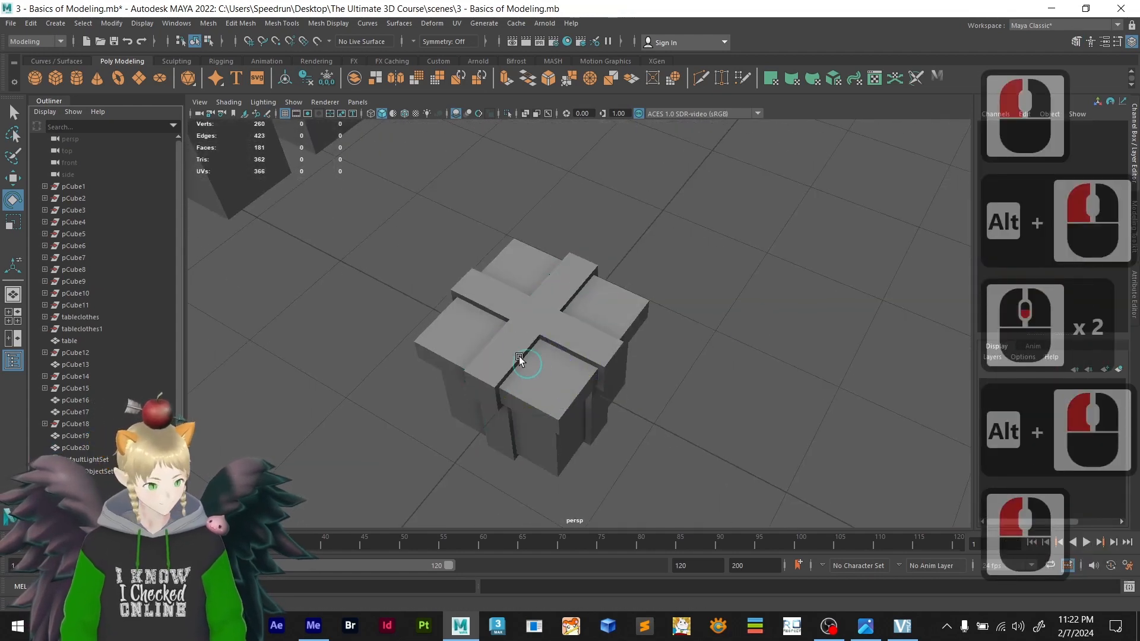
- Select both crossing ribbon bands and join them into one mesh with a Boolean union
left_click(528, 332)
left_click_drag(623, 376, 669, 338, "alt")
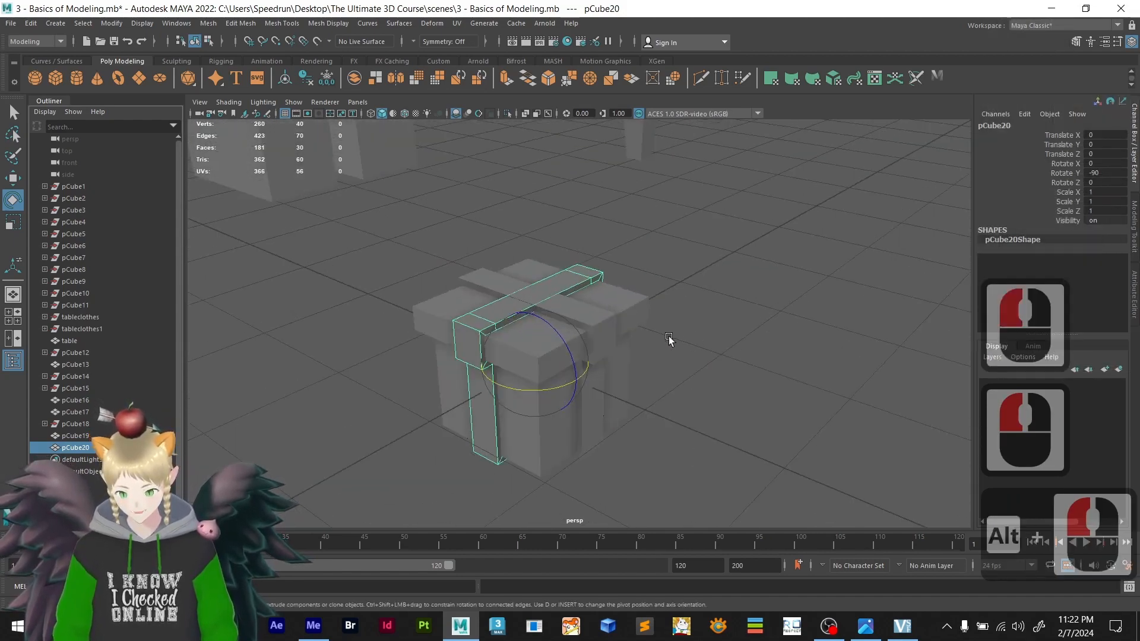
scroll(671, 339, "down", 4)
middle_click_drag(672, 339, 649, 386, "alt")
scroll(581, 396, "up", 4)
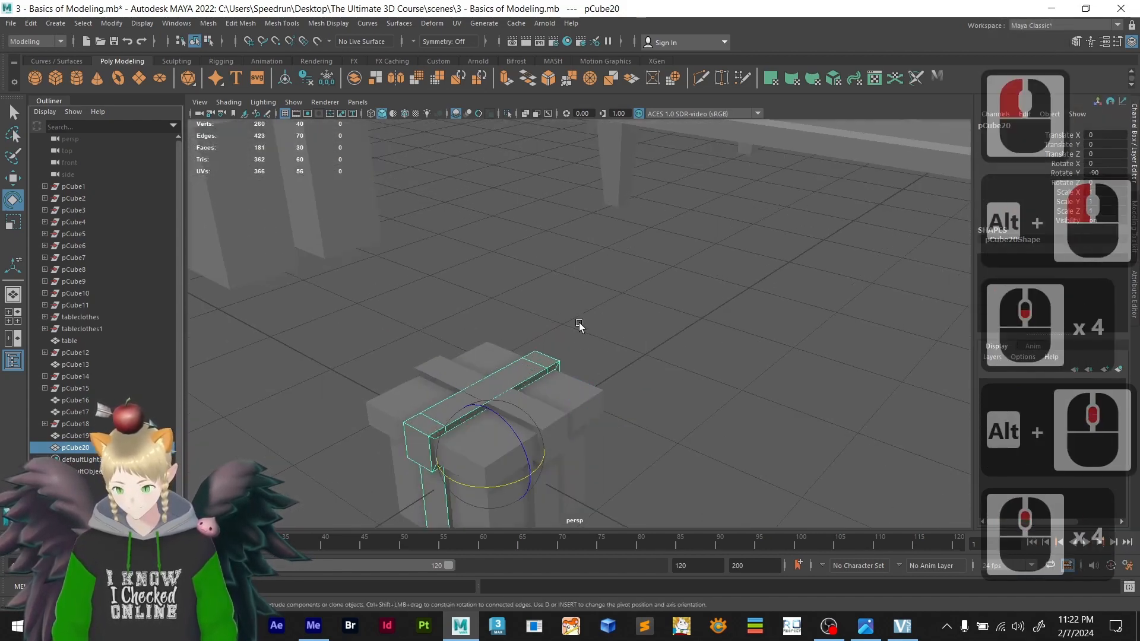
left_click(507, 380)
left_click(501, 398)
scroll(517, 416, "up", 2)
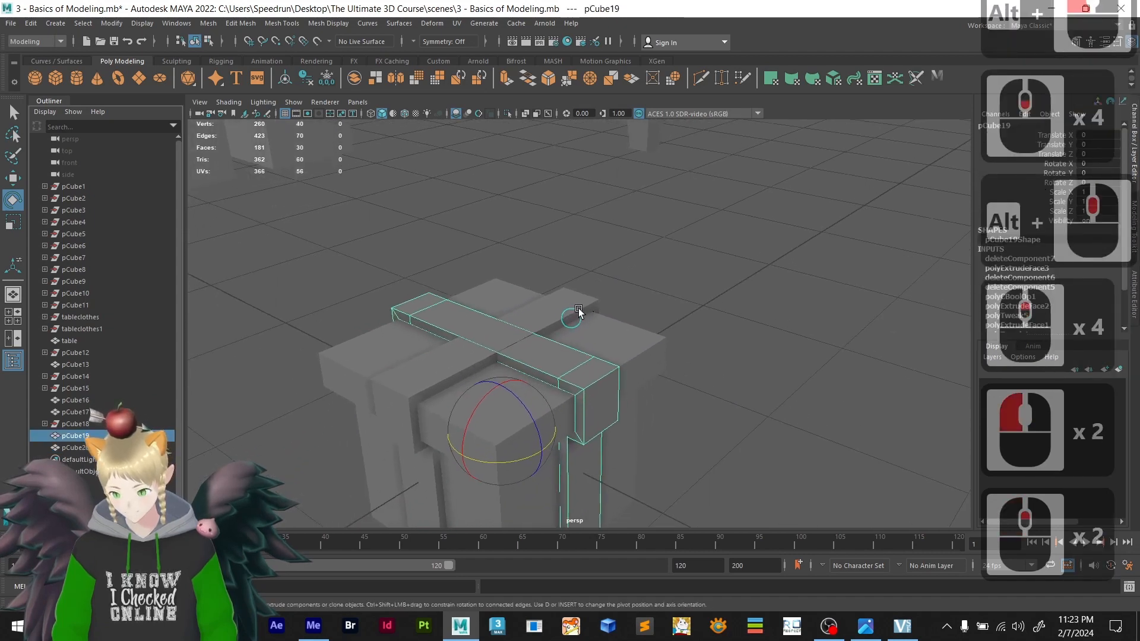
left_click(540, 321, "shift")
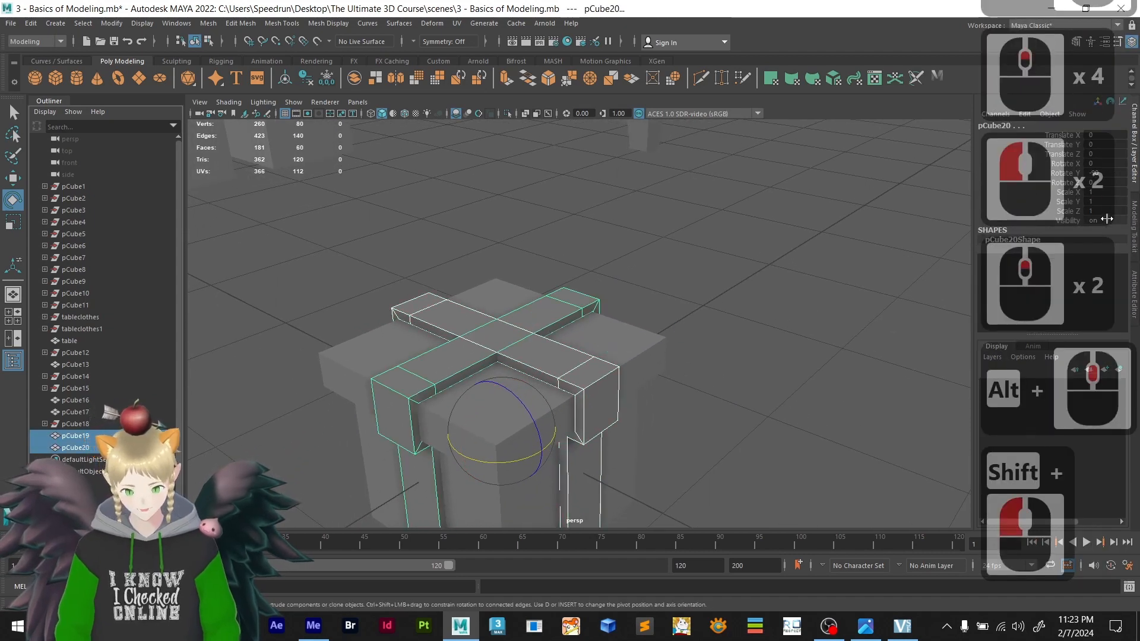
left_click(1135, 224)
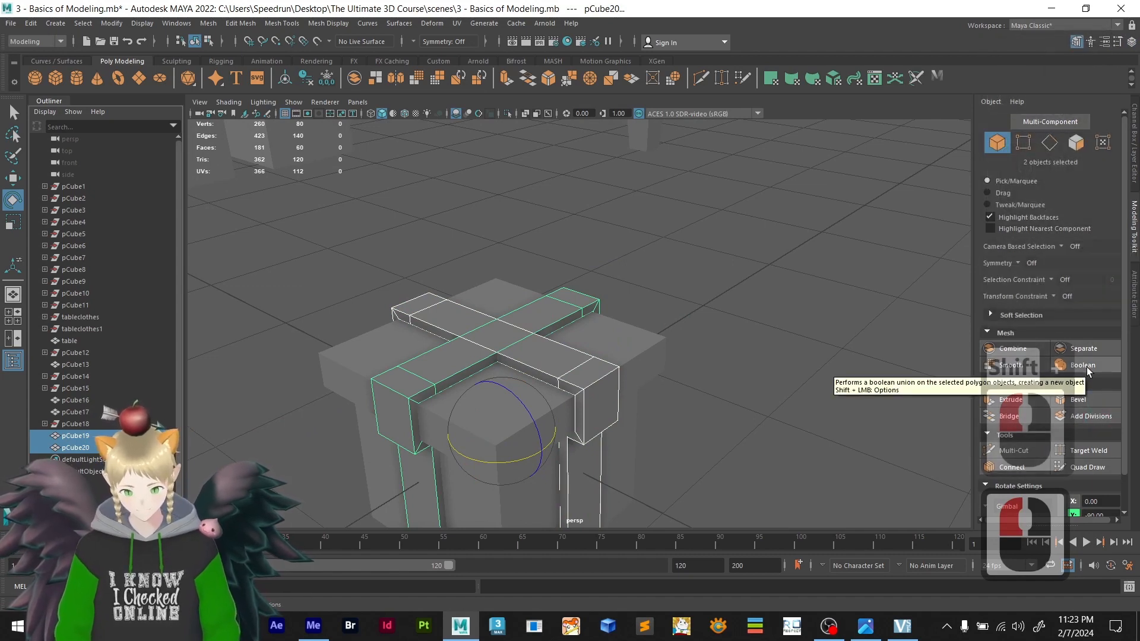
left_click(1087, 369)
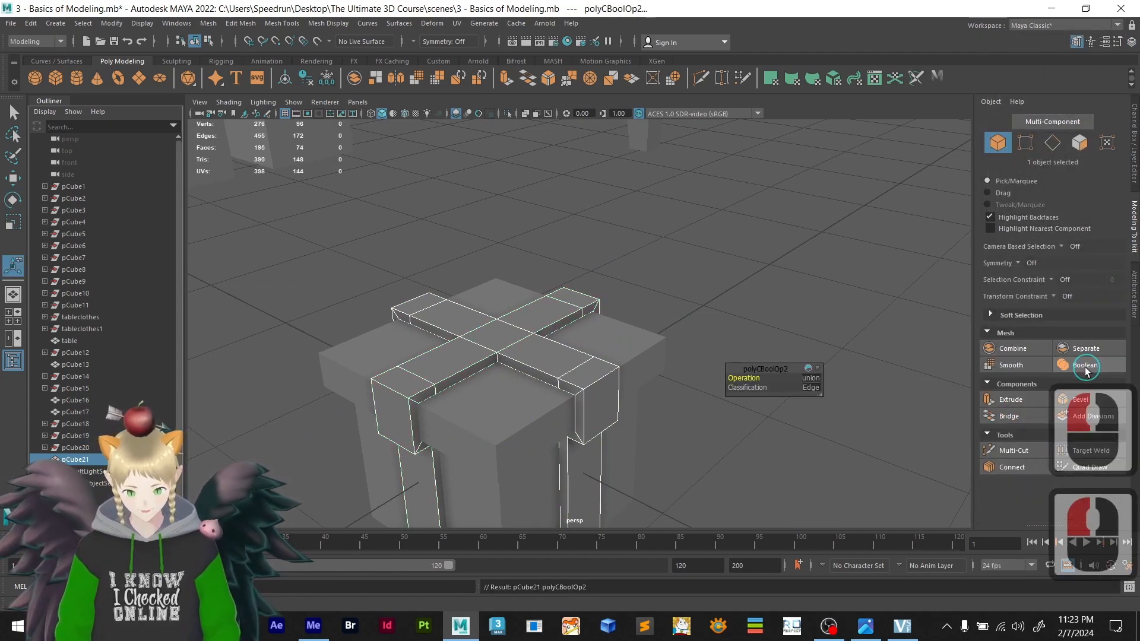
- Try raising the center face where the ribbon bands cross, undo the move and return to object mode
left_click_drag(670, 382, 603, 349, "alt")
scroll(535, 345, "up", 3)
middle_click_drag(491, 338, 623, 315, "alt")
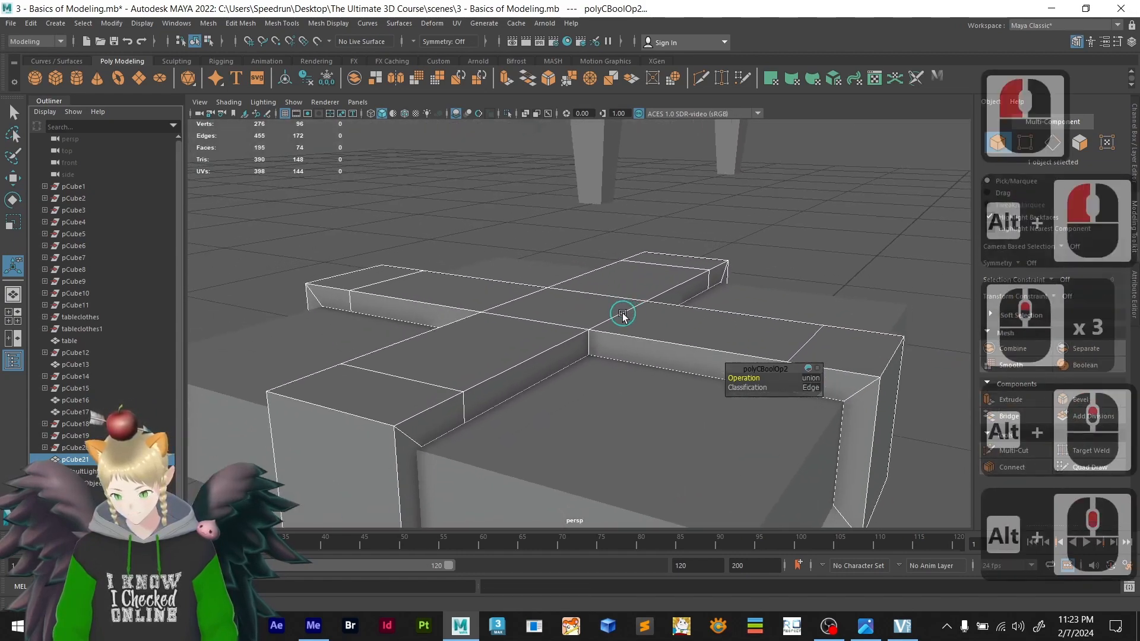
scroll(624, 315, "up", 1)
left_click_drag(623, 315, 550, 301, "alt")
right_click_drag(546, 302, 551, 331)
left_click(524, 347)
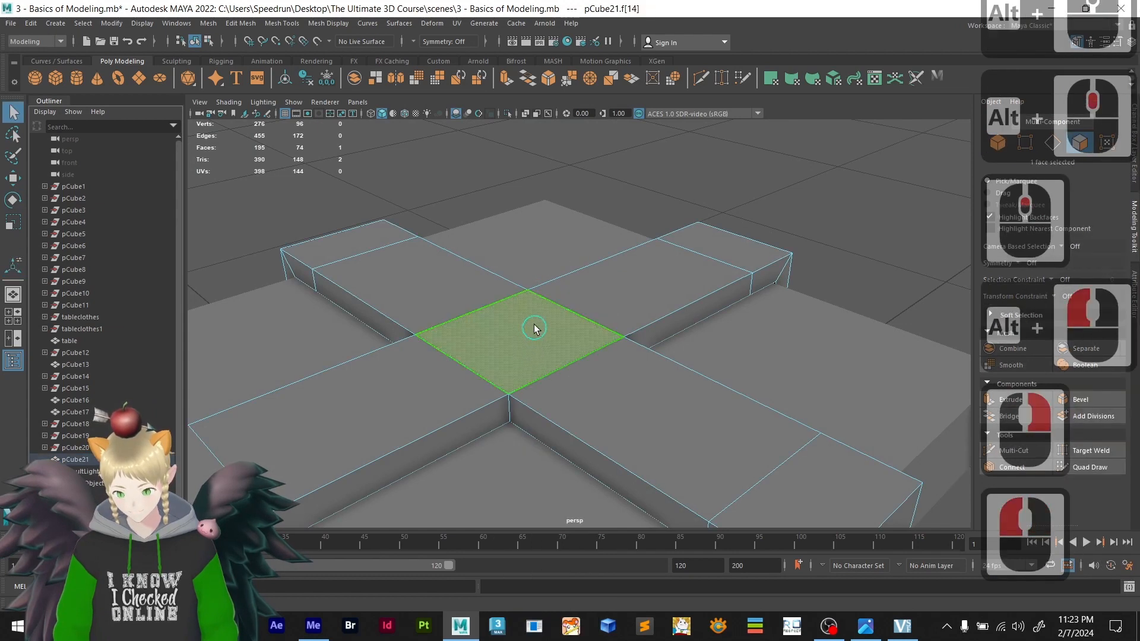
key("w")
left_click_drag(516, 297, 521, 177)
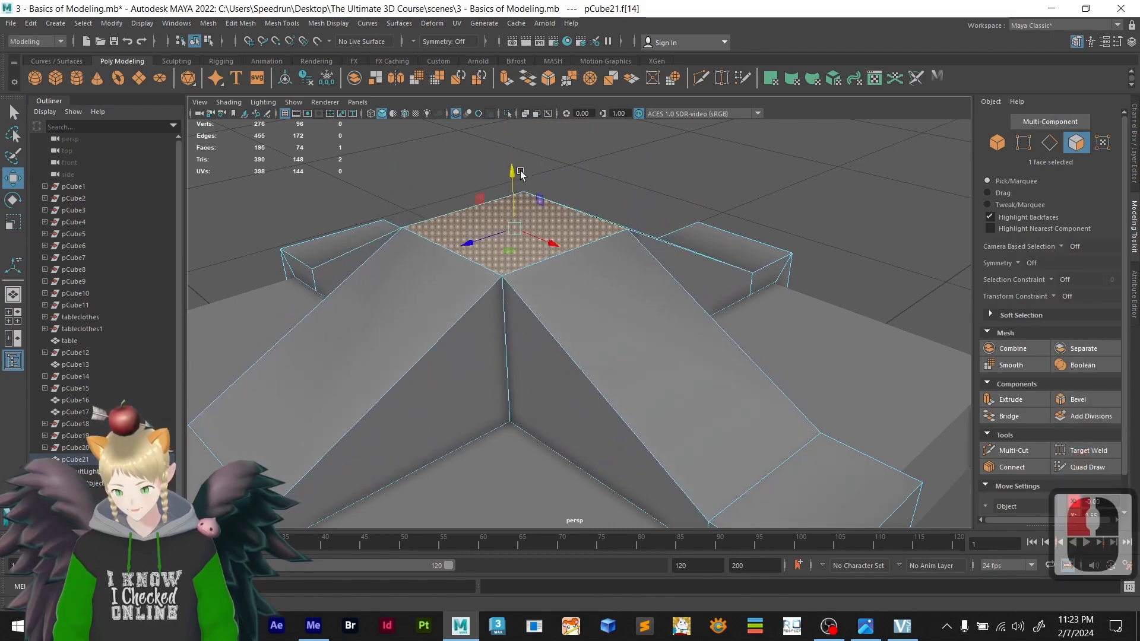
key("ctrl+z")
scroll(564, 267, "down", 4)
left_click_drag(583, 311, 546, 250, "alt")
right_click_drag(560, 228, 582, 224)
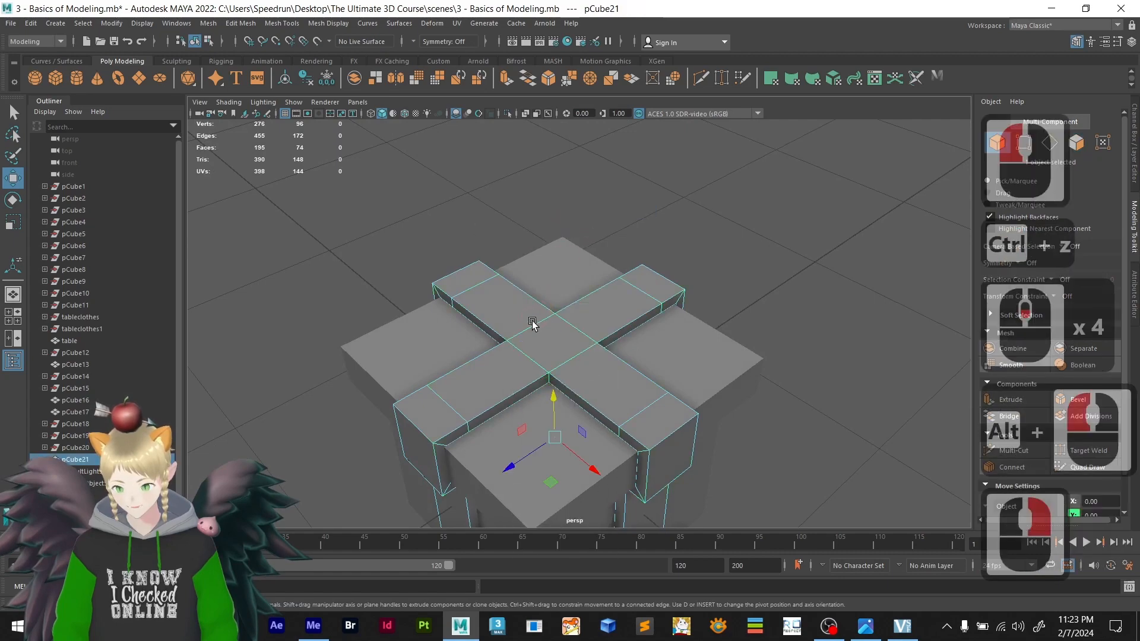
- Examine the joined ribbon in isolation, restore the full scene and check the ribbon on the gift box
key("ctrl+1")
scroll(628, 359, "down", 2)
left_click_drag(620, 386, 678, 357, "alt")
key("ctrl+1")
left_click(781, 317)
scroll(676, 364, "down", 2)
left_click(604, 340)
left_click_drag(616, 385, 422, 312, "alt")
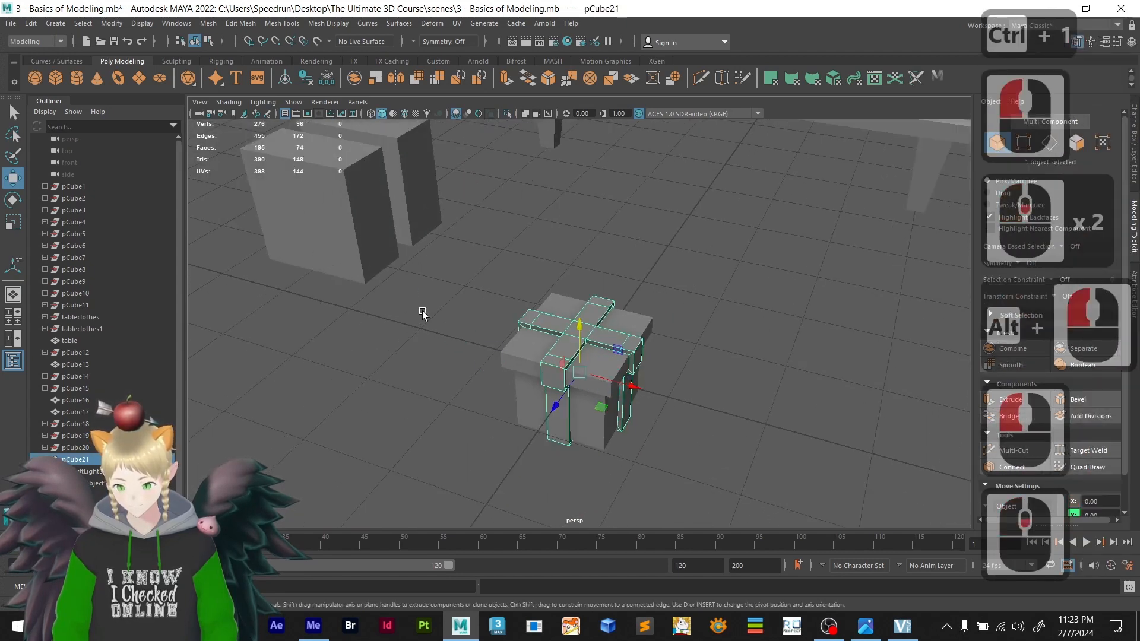
scroll(441, 343, "down", 1)
scroll(450, 358, "up", 2)
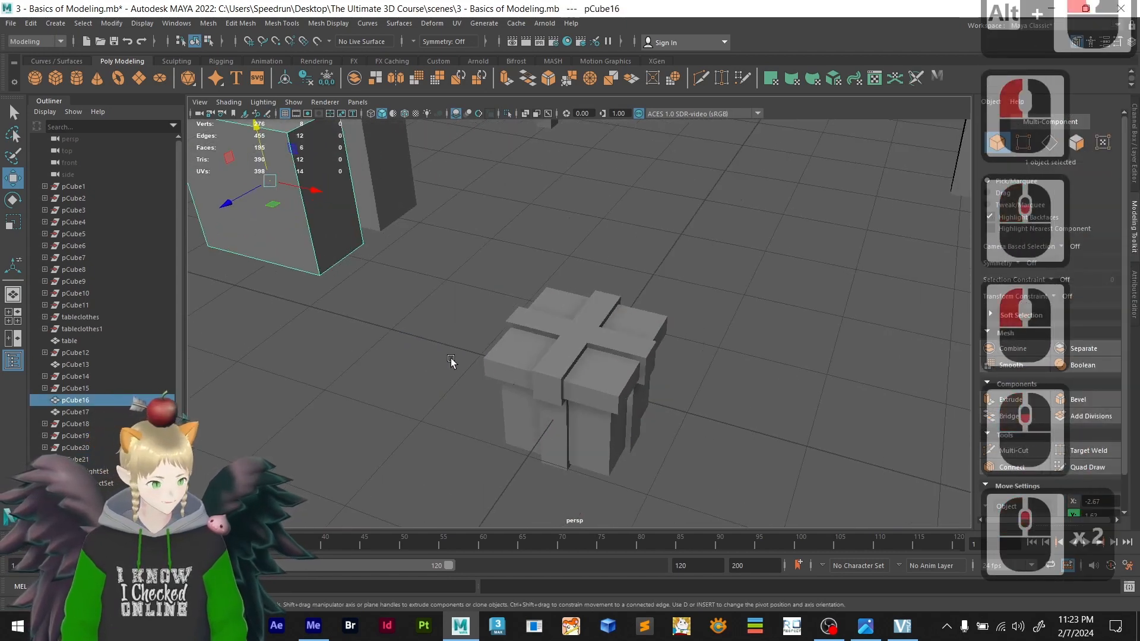
- Combine the lidded gift box and the joined ribbon into a single object, then deselect it
scroll(450, 359, "down", 2)
left_click_drag(443, 348, 463, 361, "alt")
scroll(371, 302, "down", 4)
scroll(363, 300, "up", 2)
left_click_drag(421, 284, 1015, 415)
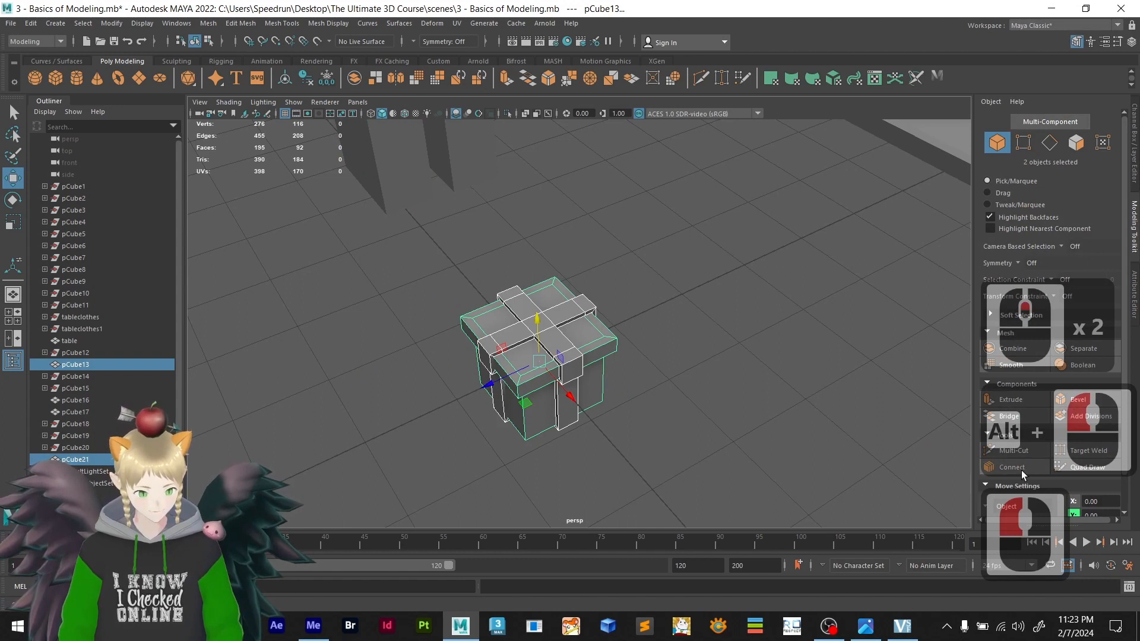
left_click(1010, 348)
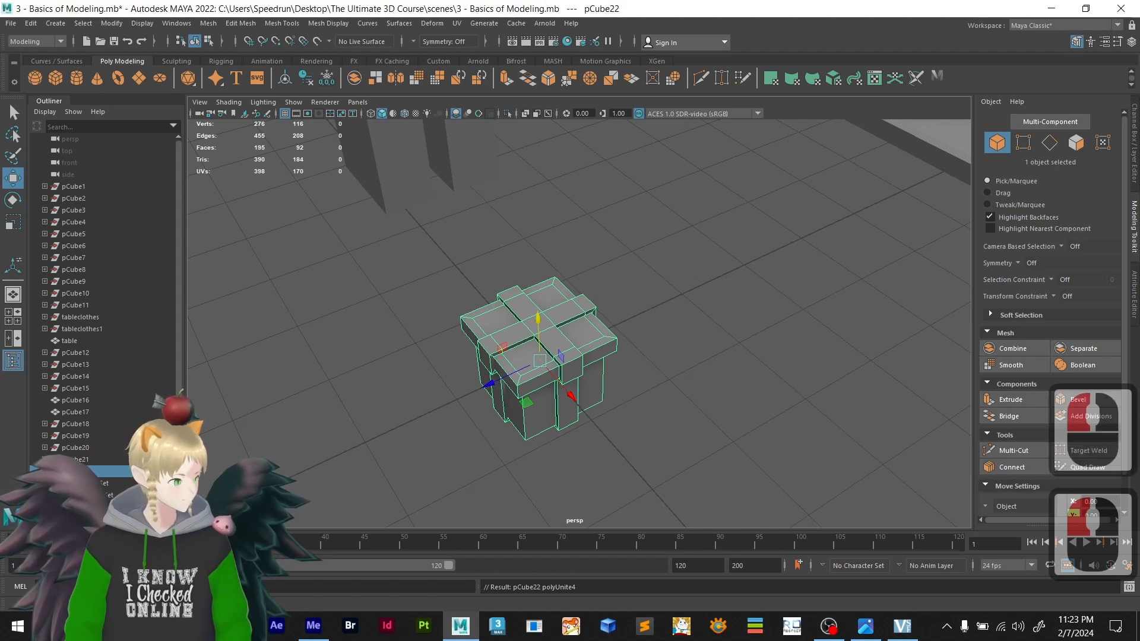
left_click(410, 288)
- Center the nearer tall cutting block on the gift box along all three axes with the Align Tool
scroll(461, 224, "down", 2)
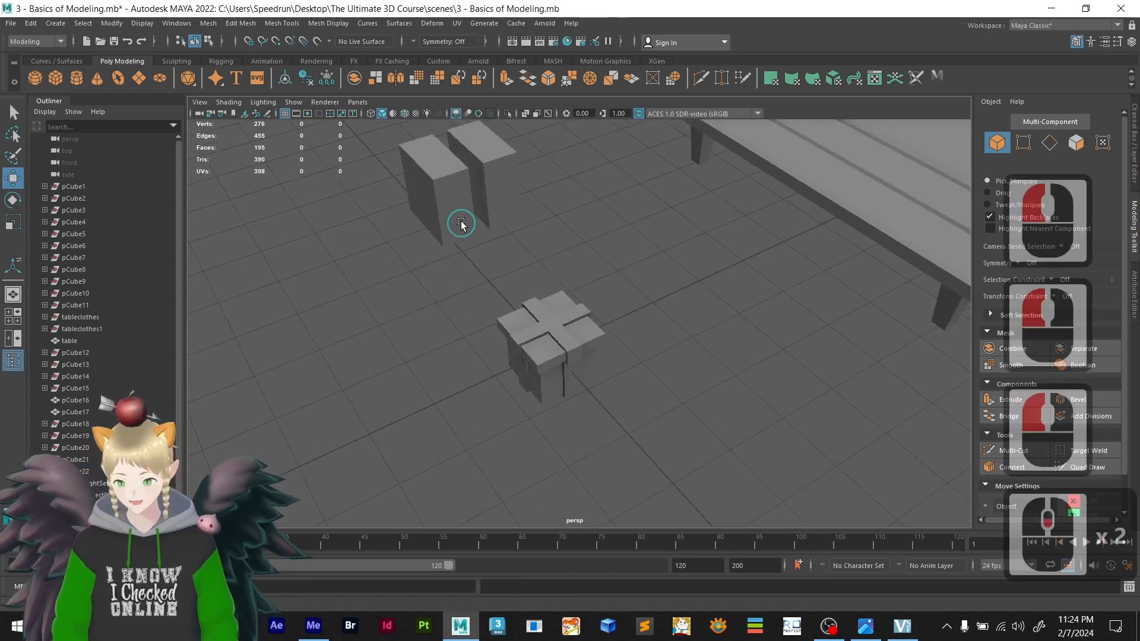
left_click(461, 224)
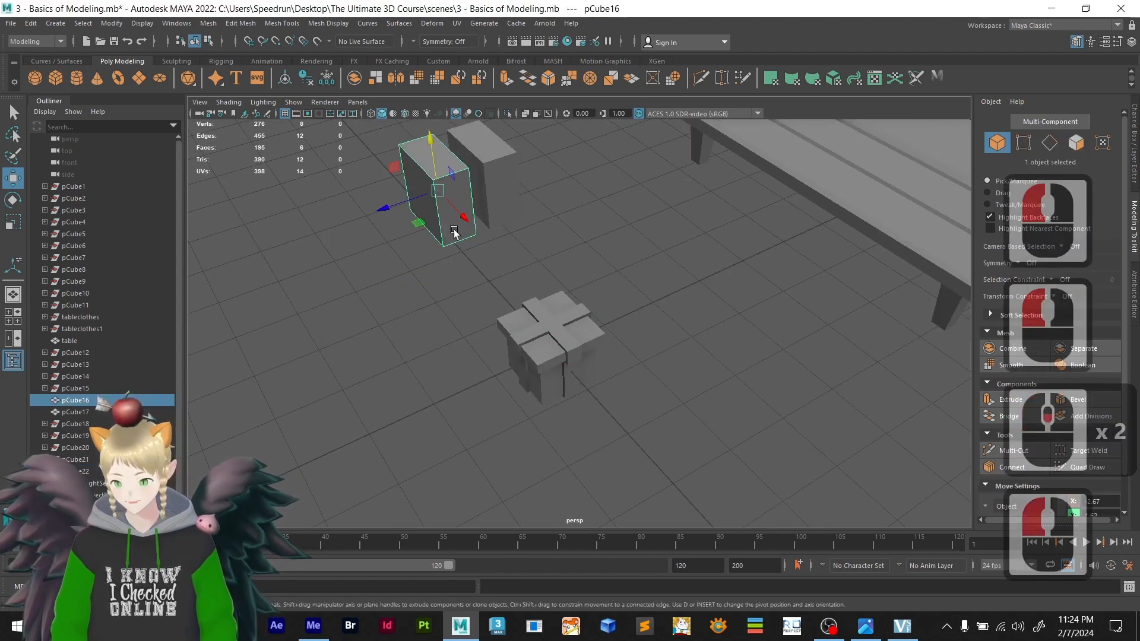
left_click(547, 333, "shift")
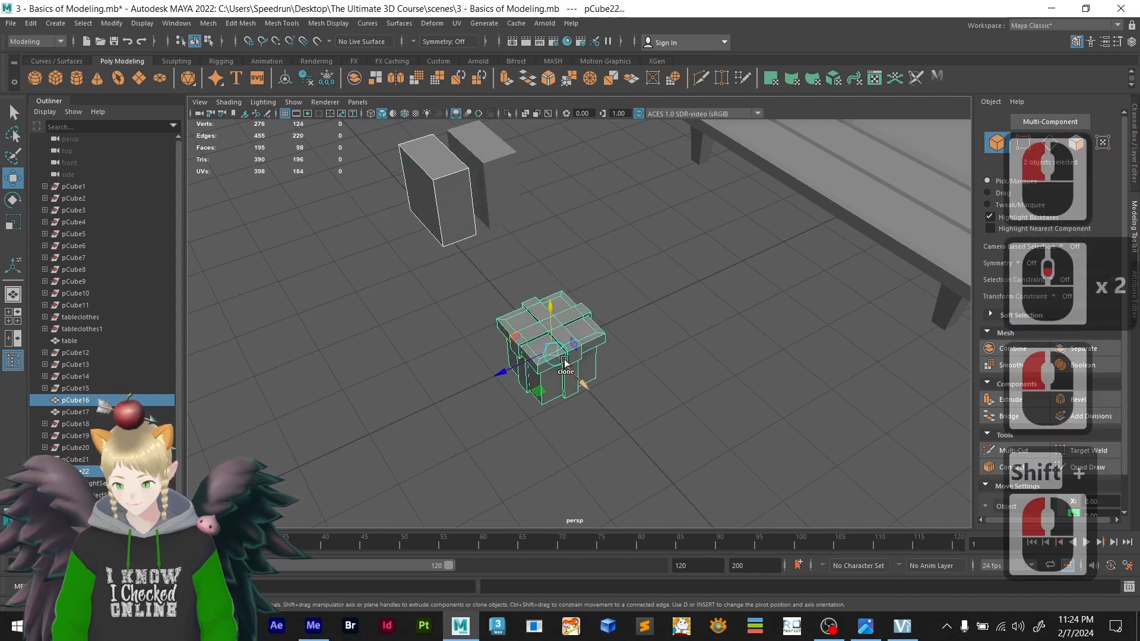
left_click(442, 327)
left_click(459, 233, "shift")
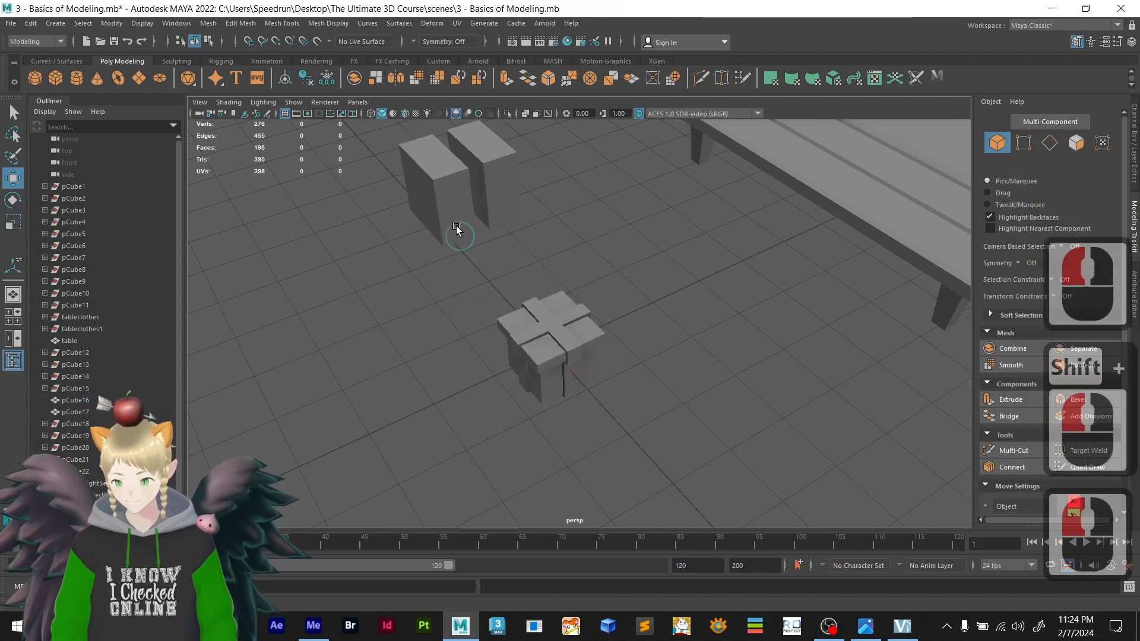
left_click(558, 333, "shift")
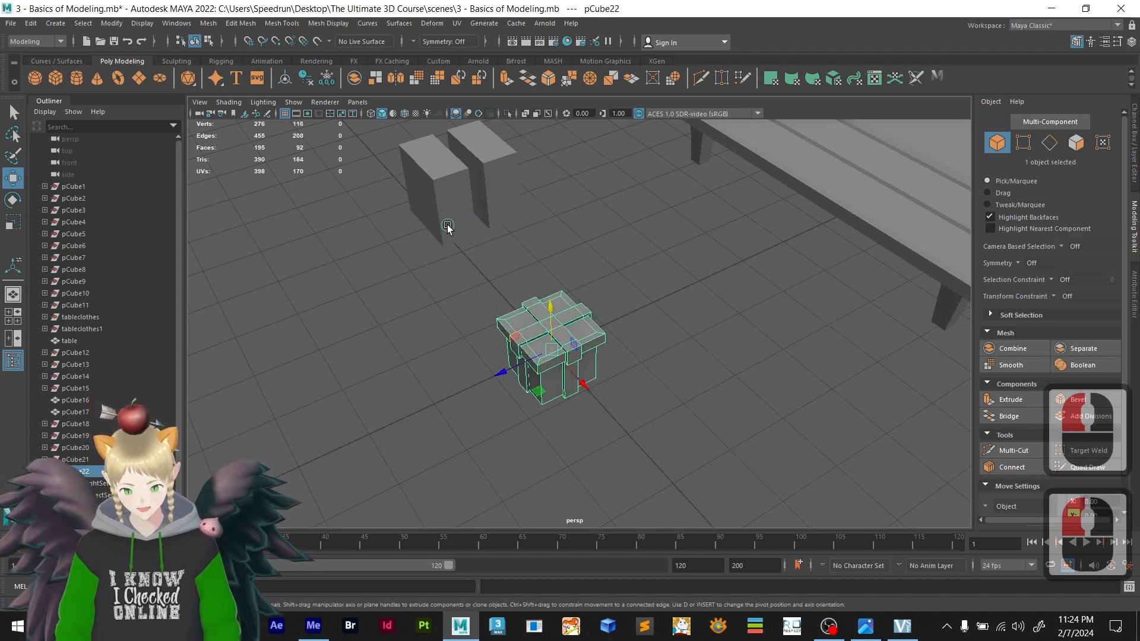
left_click(469, 215)
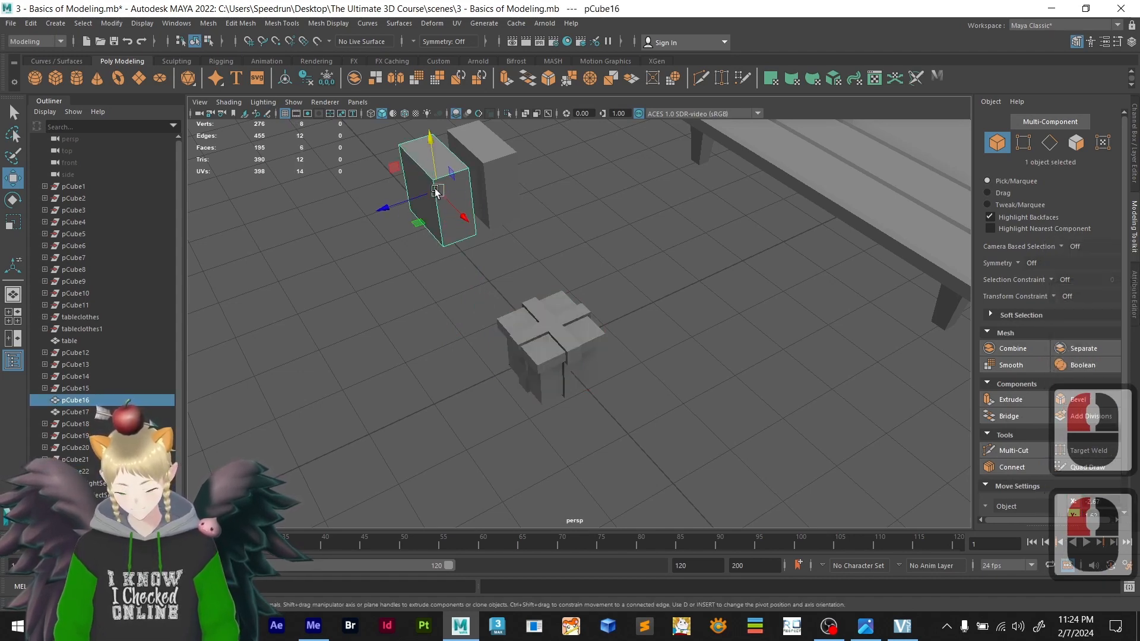
left_click(554, 331, "shift")
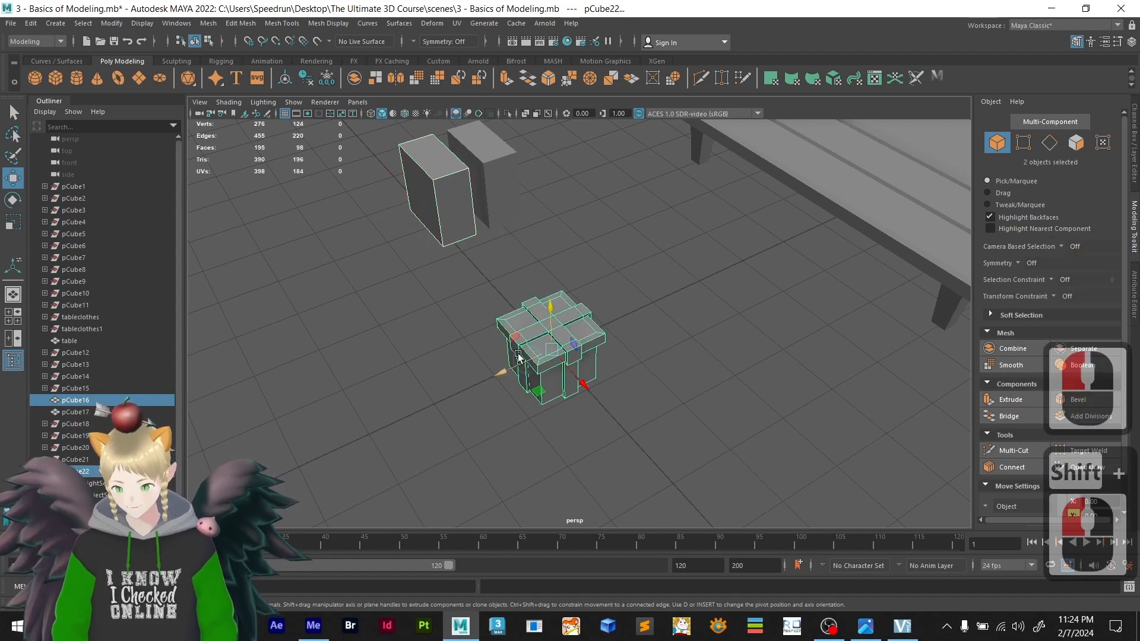
left_click(112, 24)
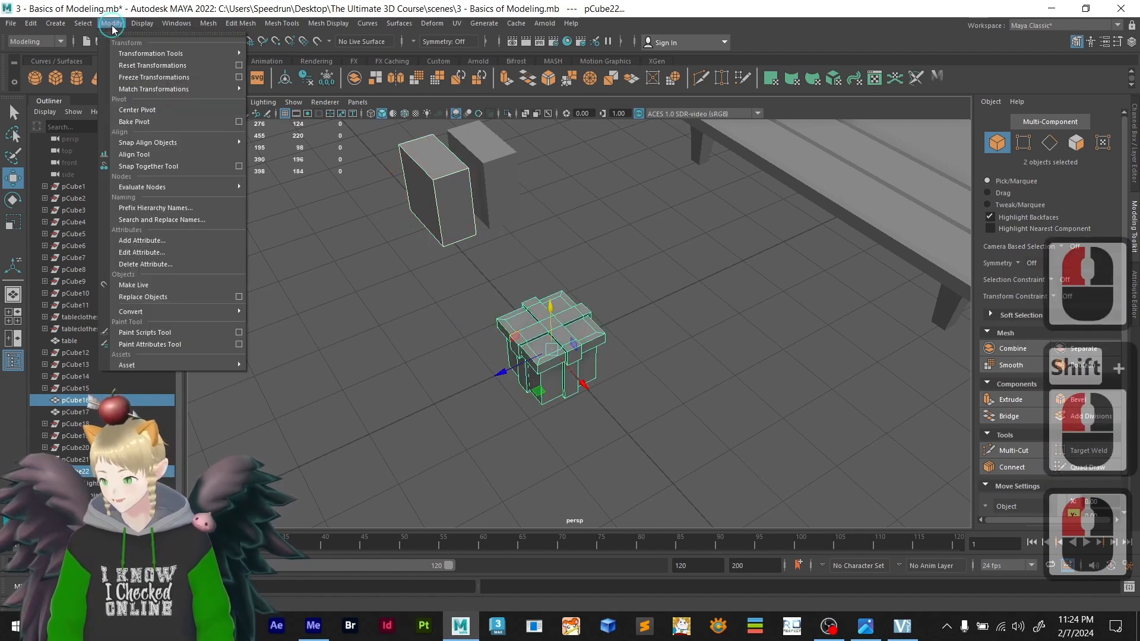
left_click(135, 154)
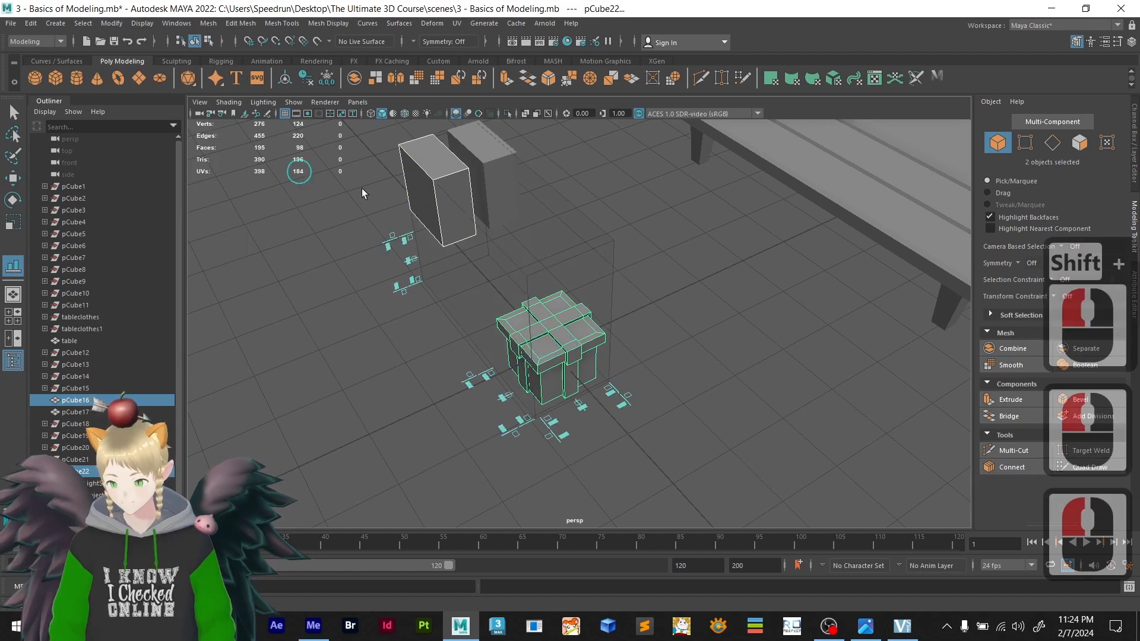
left_click(582, 405)
left_click(409, 265)
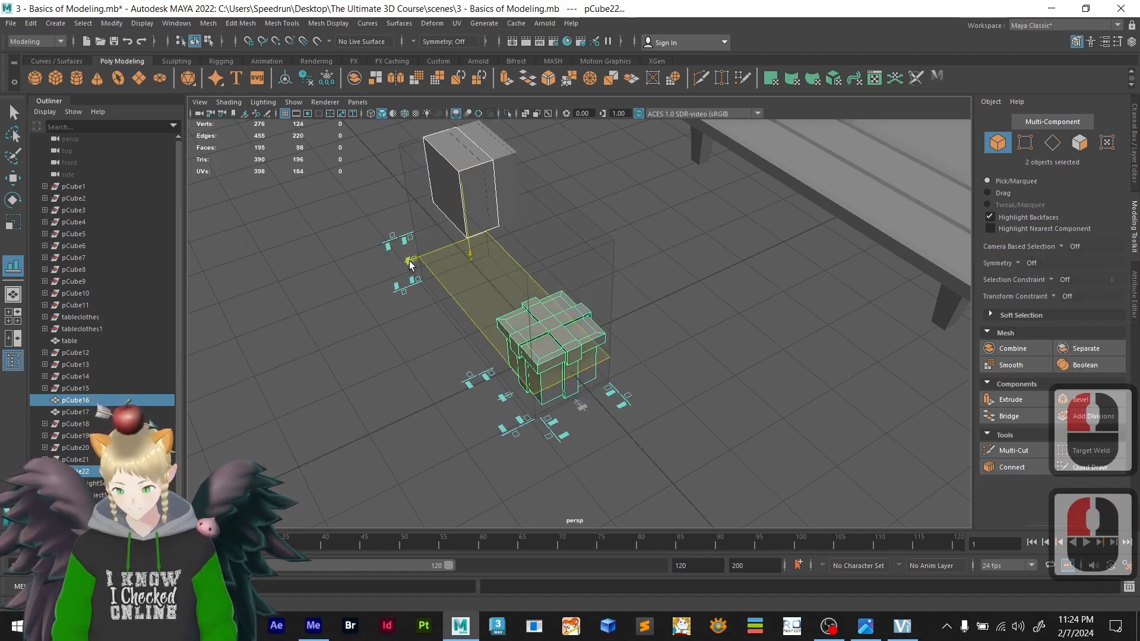
left_click(502, 396)
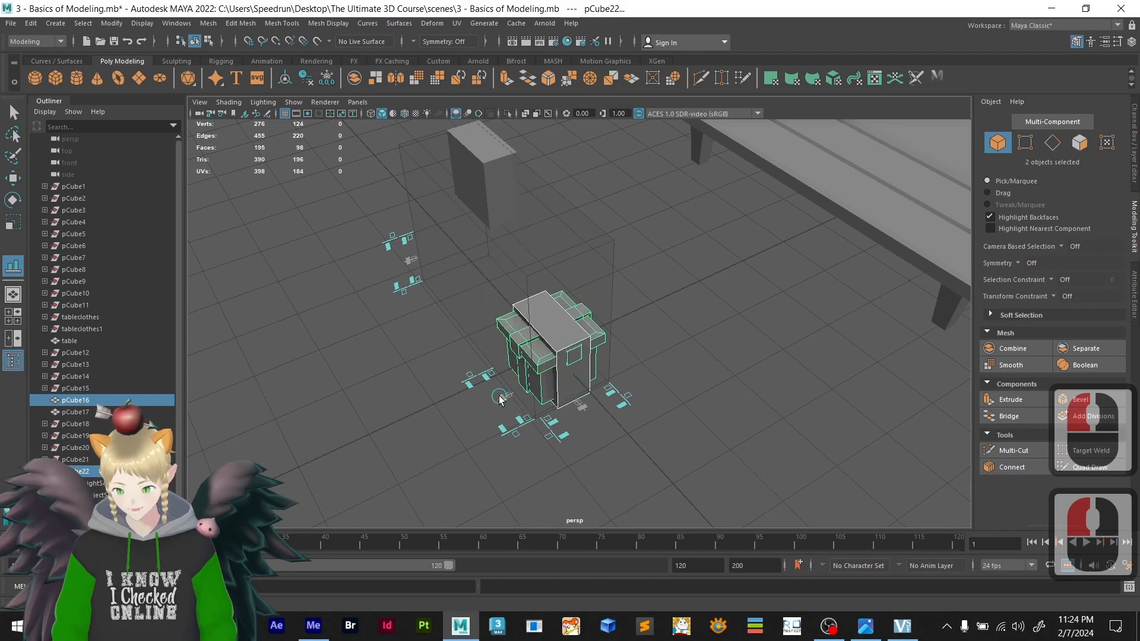
- Inspect the block's alignment with the gift box from several angles and return to the Move tool
left_click_drag(588, 416, 667, 376, "alt")
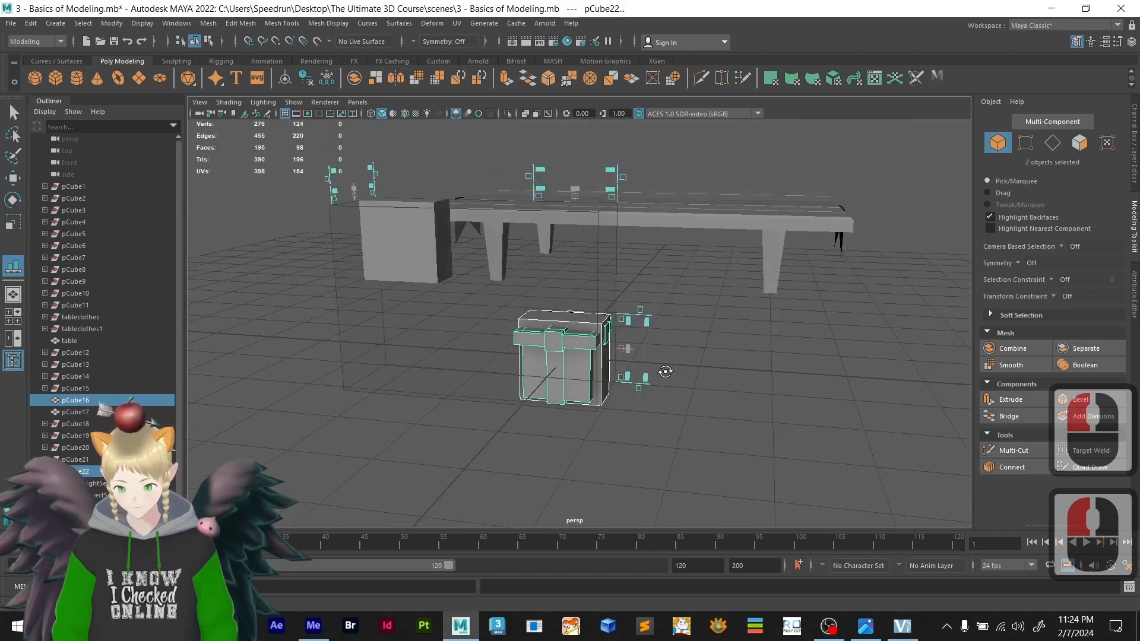
scroll(592, 378, "up", 6)
left_click_drag(593, 377, 535, 356, "alt")
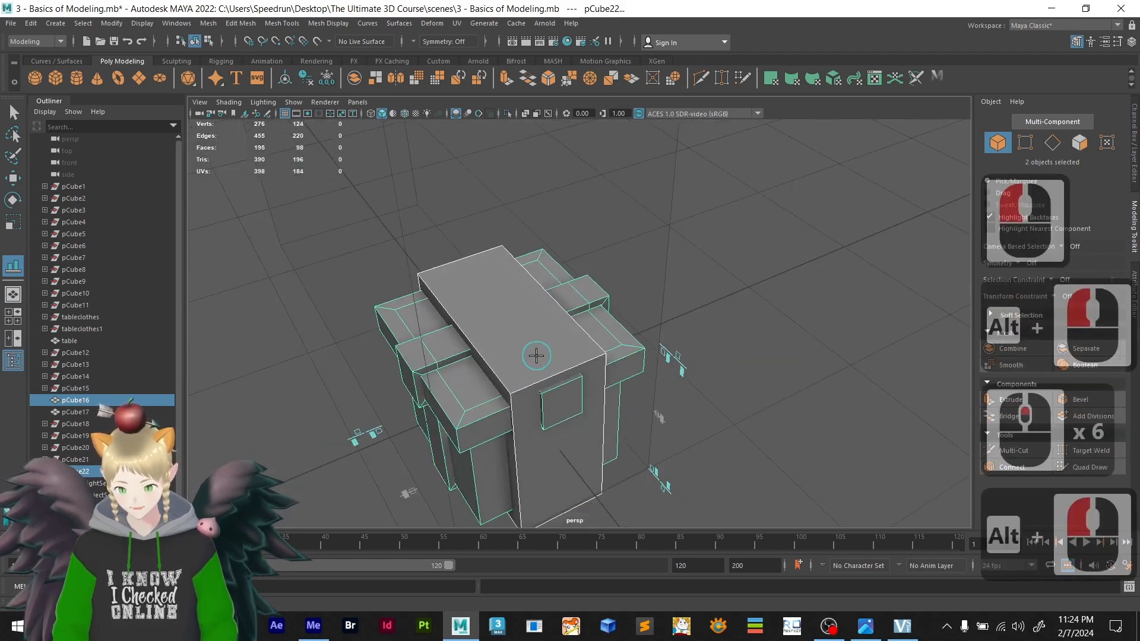
scroll(552, 312, "down", 3)
right_click(605, 245)
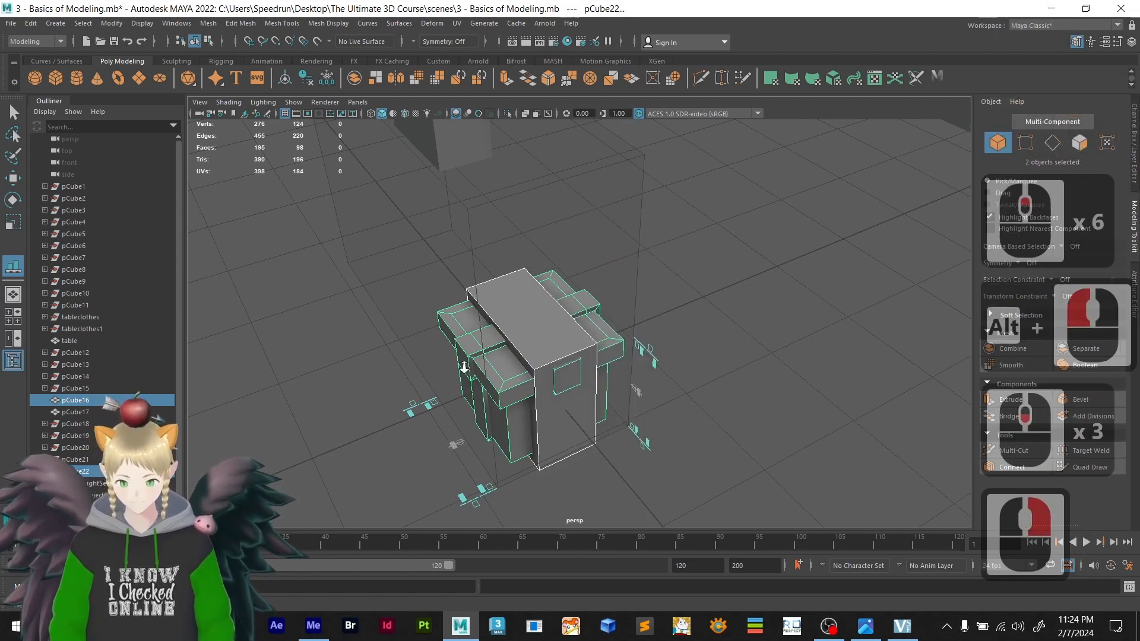
scroll(668, 321, "down", 2)
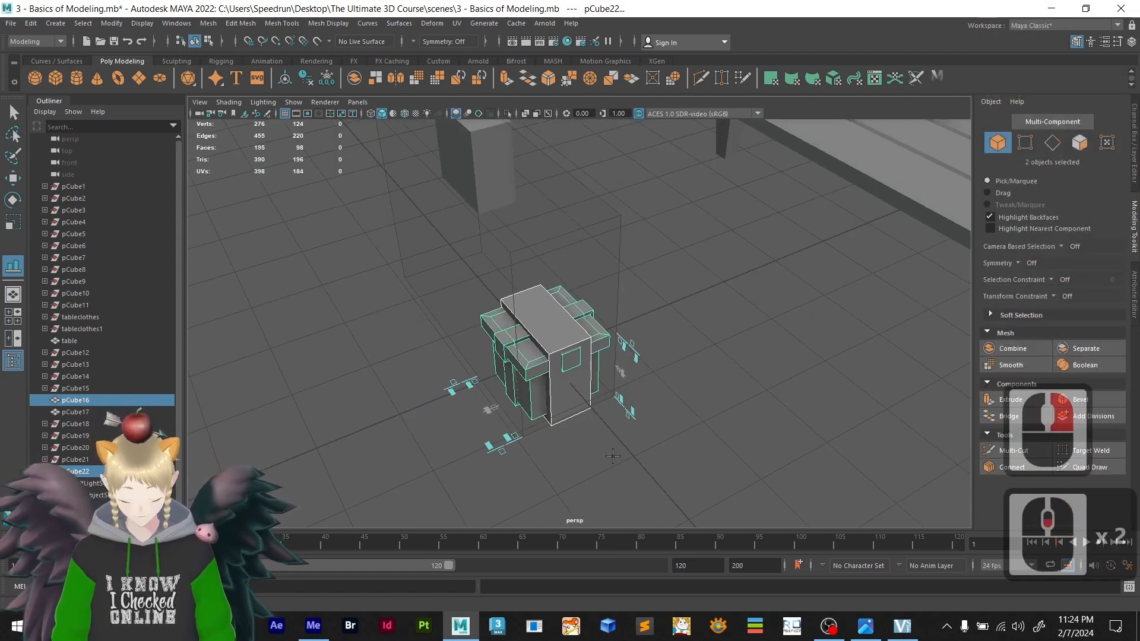
key("w")
scroll(612, 456, "up", 2)
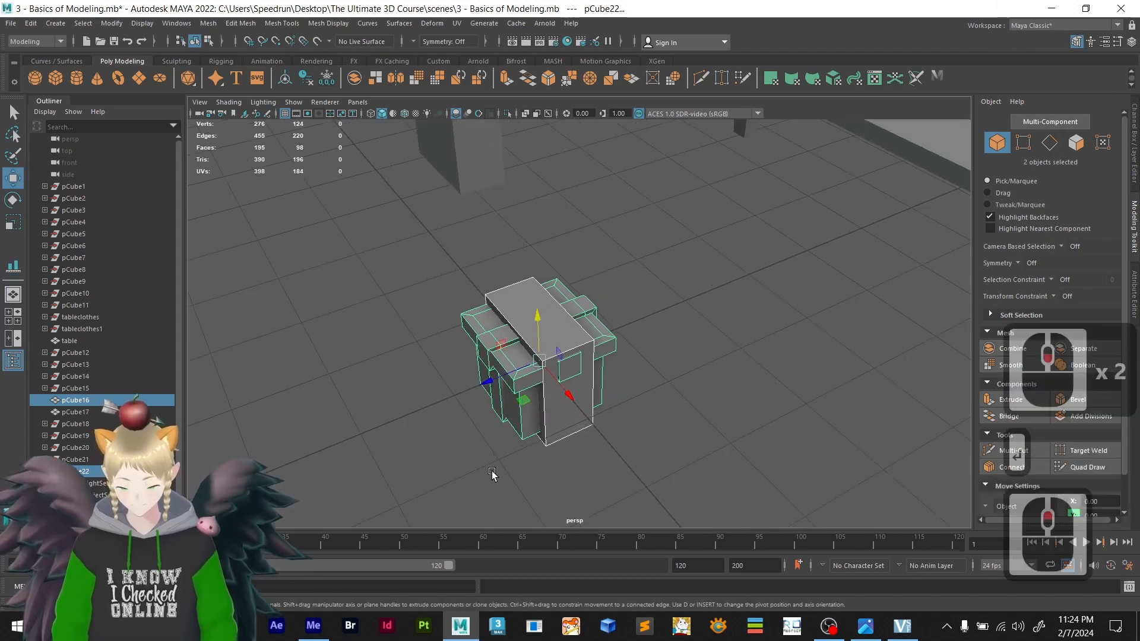
- Raise the aligned block straight above the gift box and scale it down uniformly into a small block over the ribbon crossing
left_click(563, 332)
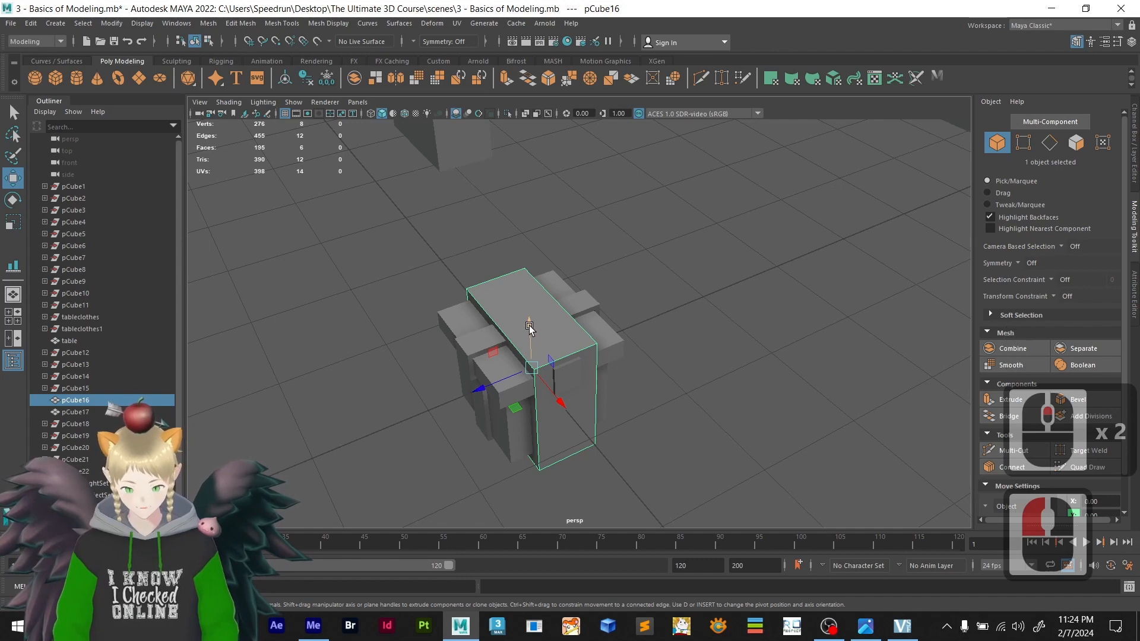
left_click_drag(528, 326, 659, 242)
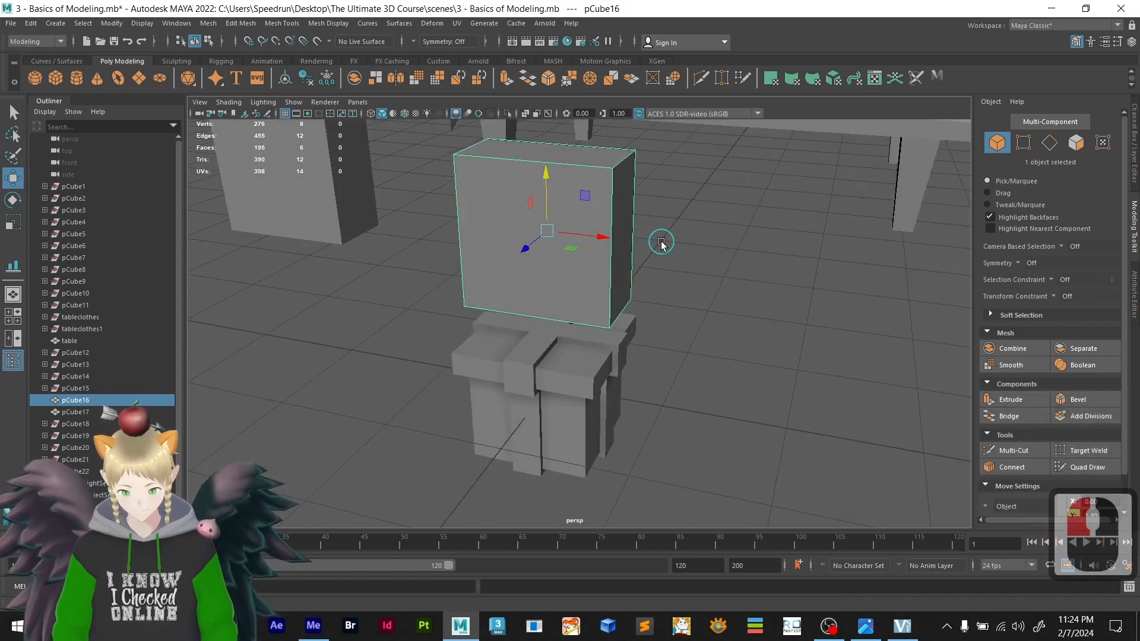
key("e")
key("r")
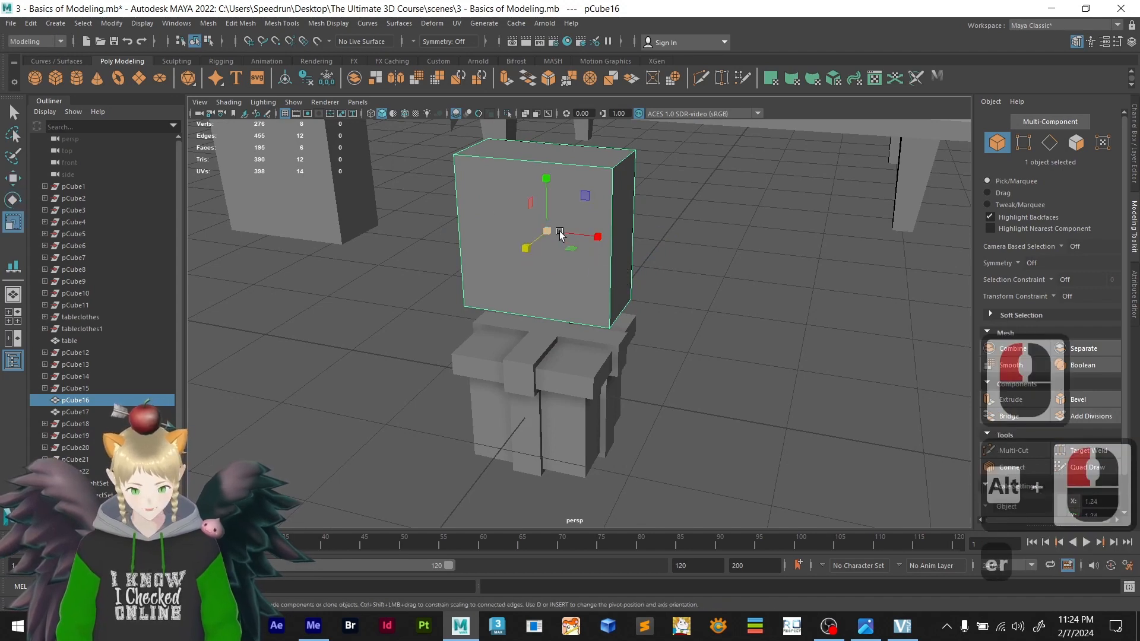
left_click_drag(603, 300, 588, 320, "alt")
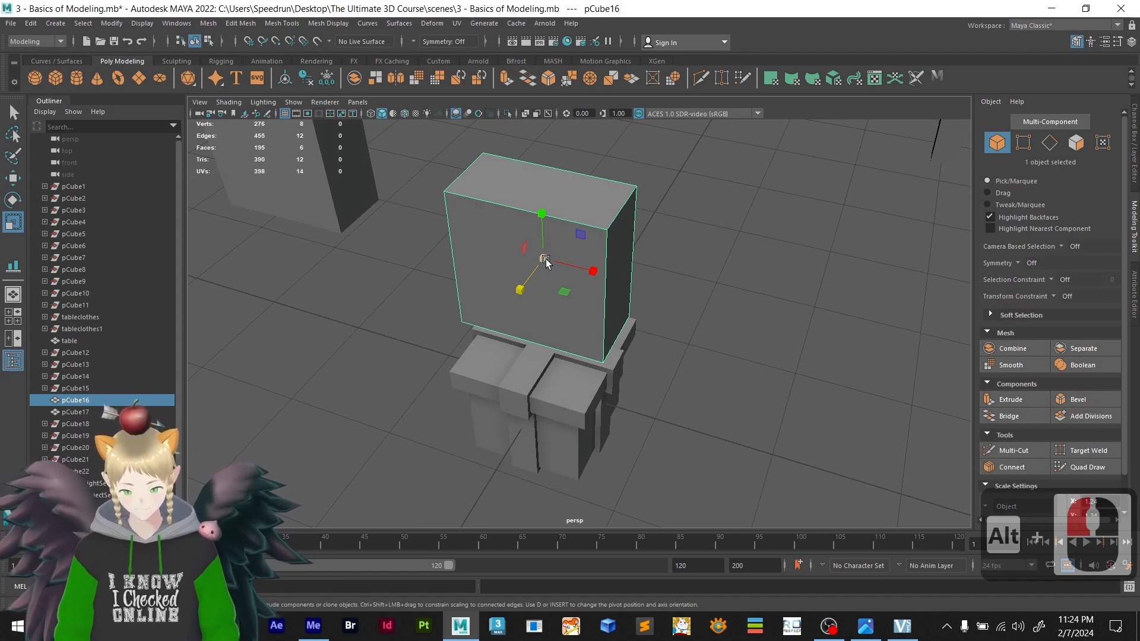
left_click_drag(545, 261, 457, 260)
scroll(548, 290, "up", 4, "alt")
left_click_drag(550, 292, 501, 297, "alt")
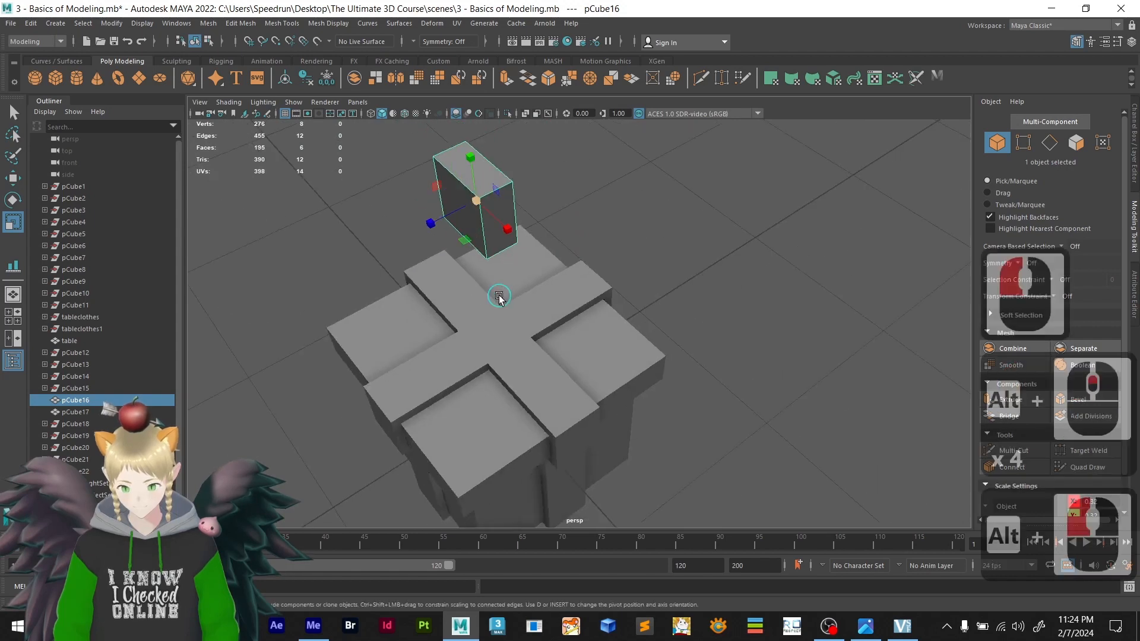
- Move the small block's pivot straight down to its base by snapping it to a bottom vertex
scroll(514, 273, "down", 1, "alt")
scroll(515, 272, "down", 2)
left_click_drag(558, 276, 623, 254, "alt")
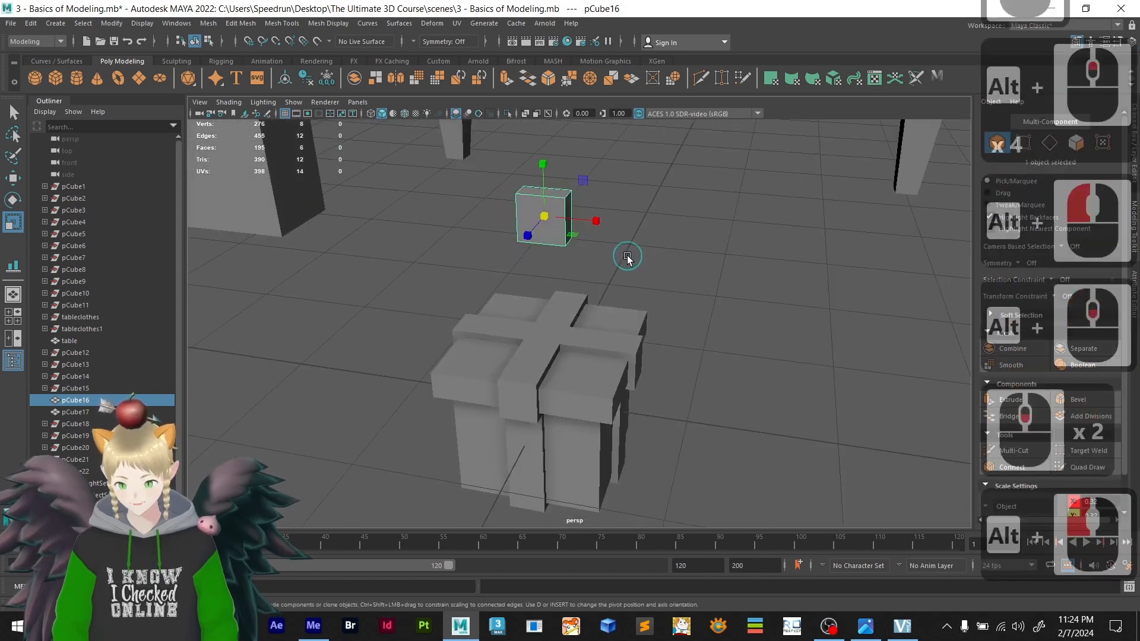
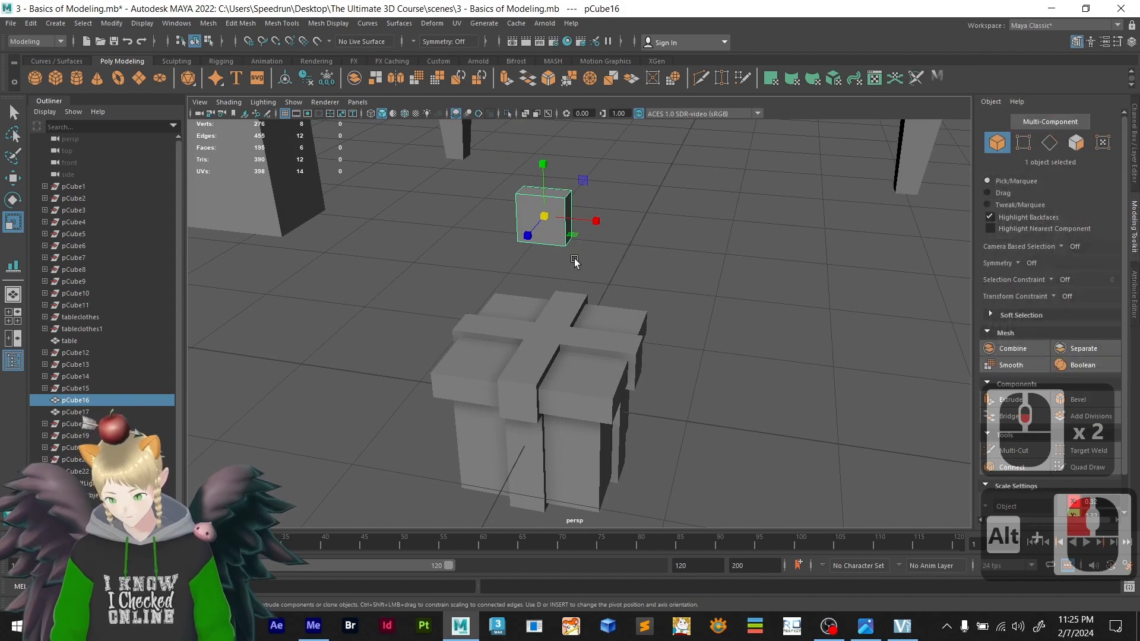
mouse_move(575, 261)
left_mouse_down("alt")
mouse_move(560, 262)
mouse_move(574, 263)
left_mouse_up("alt")
key("d")
key("v")
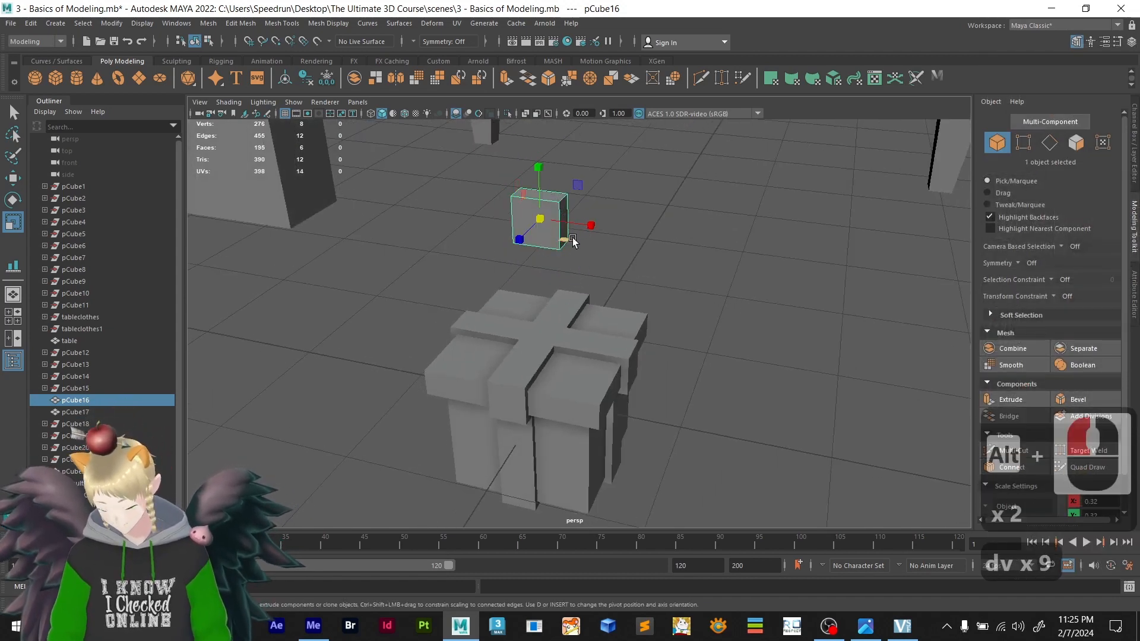
key("d")
key("v")
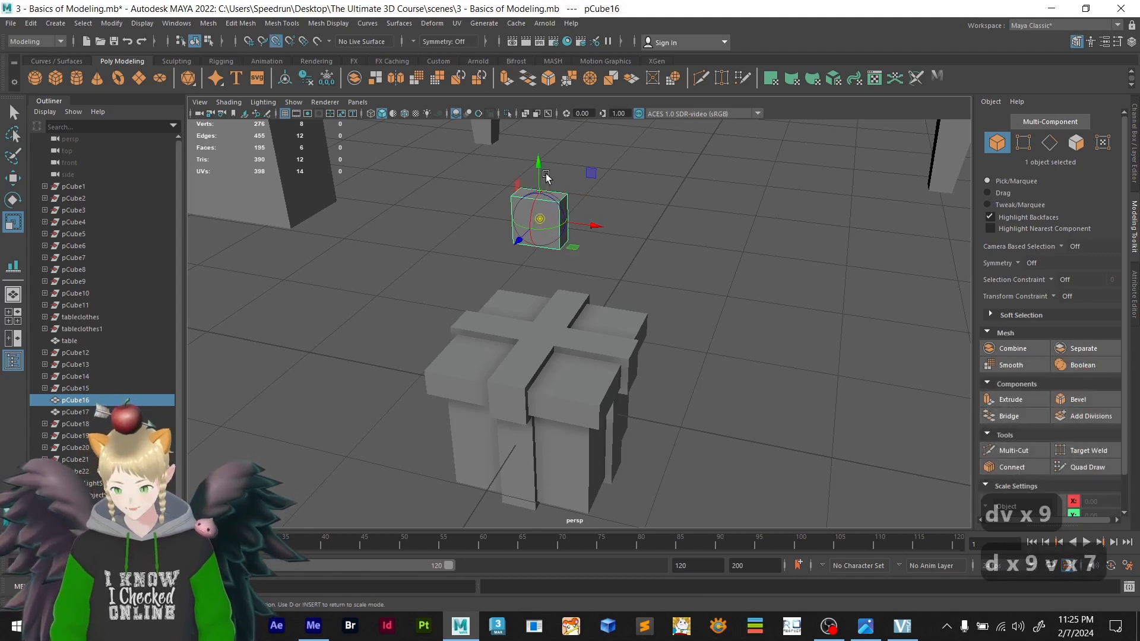
left_click_drag(542, 216, 549, 254)
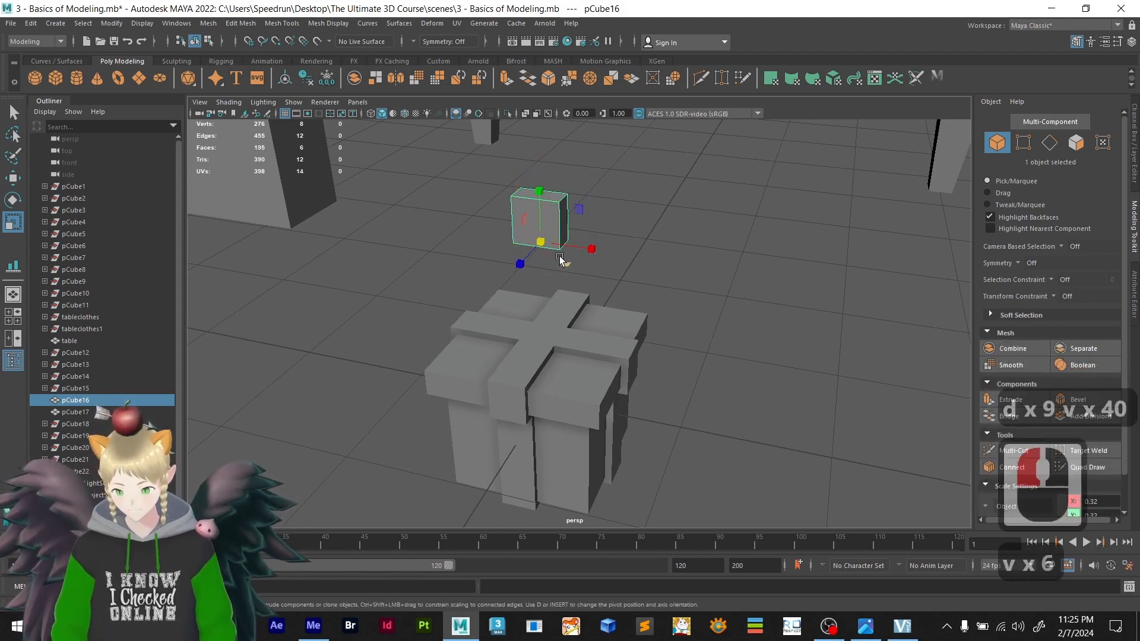
- Lower the block vertically with vertex snapping until its base rests on the ribbon crossing of the gift box
key("w")
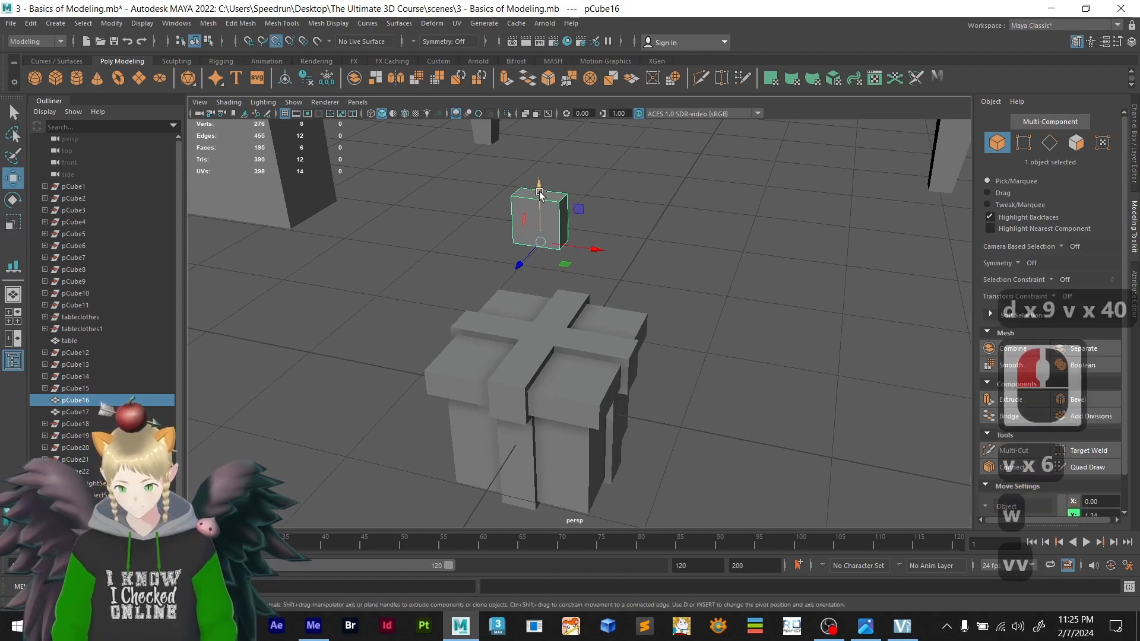
left_click_drag(542, 199, 555, 346)
scroll(559, 350, "up", 4)
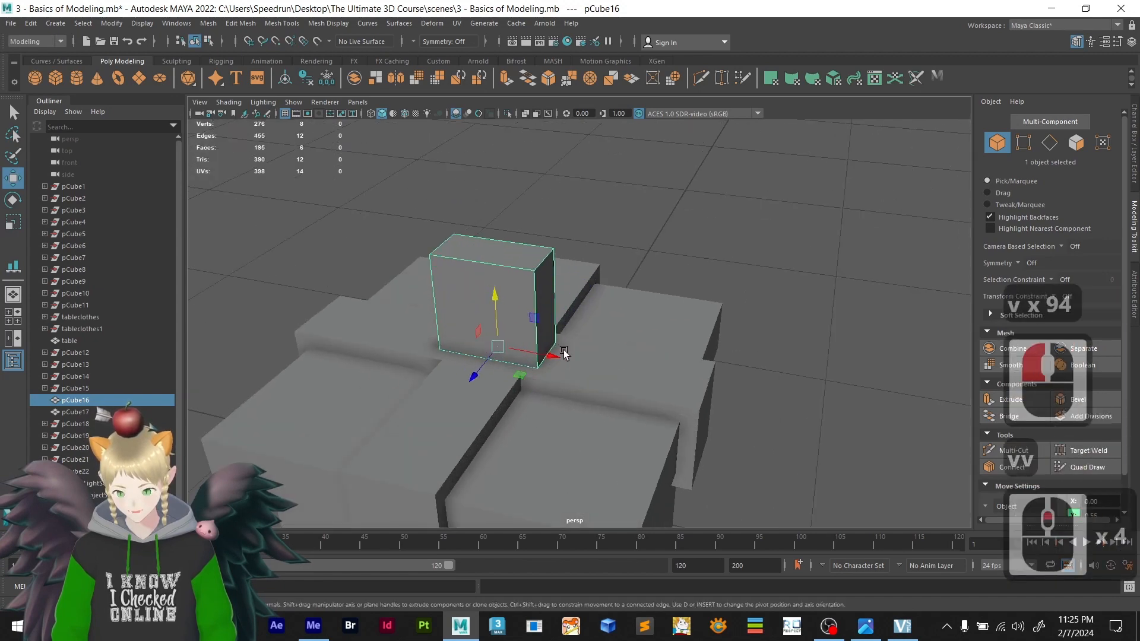
left_click_drag(485, 358, 623, 344, "alt")
scroll(578, 356, "down", 2)
- Try rotating the block slightly about its vertical axis, and undo the rotation
key("w")
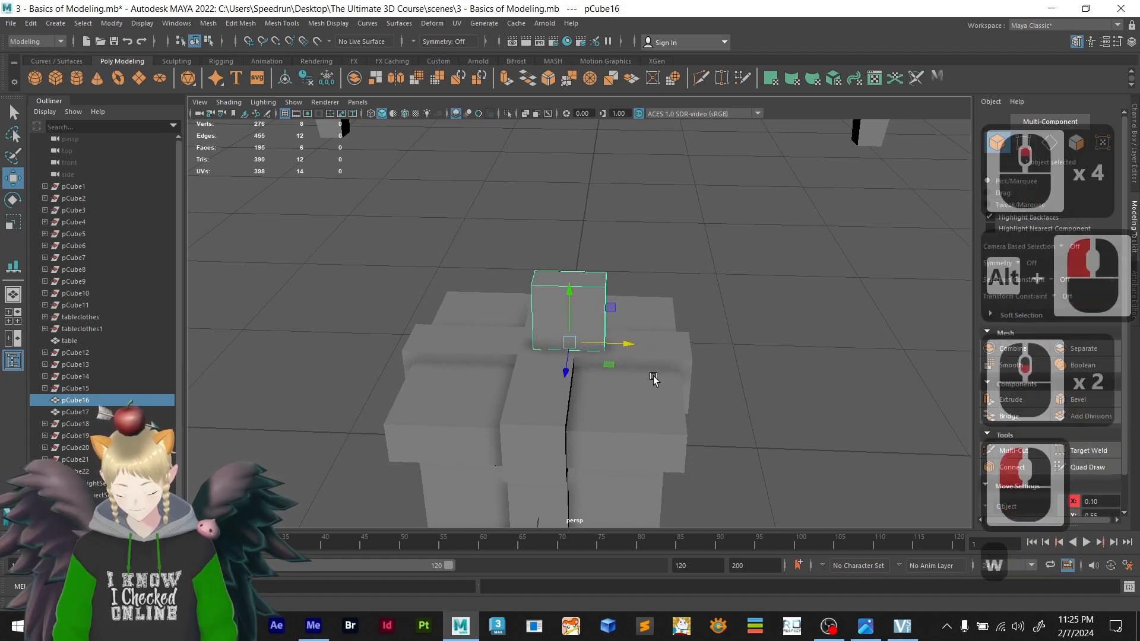
key("e")
key("r")
key("e")
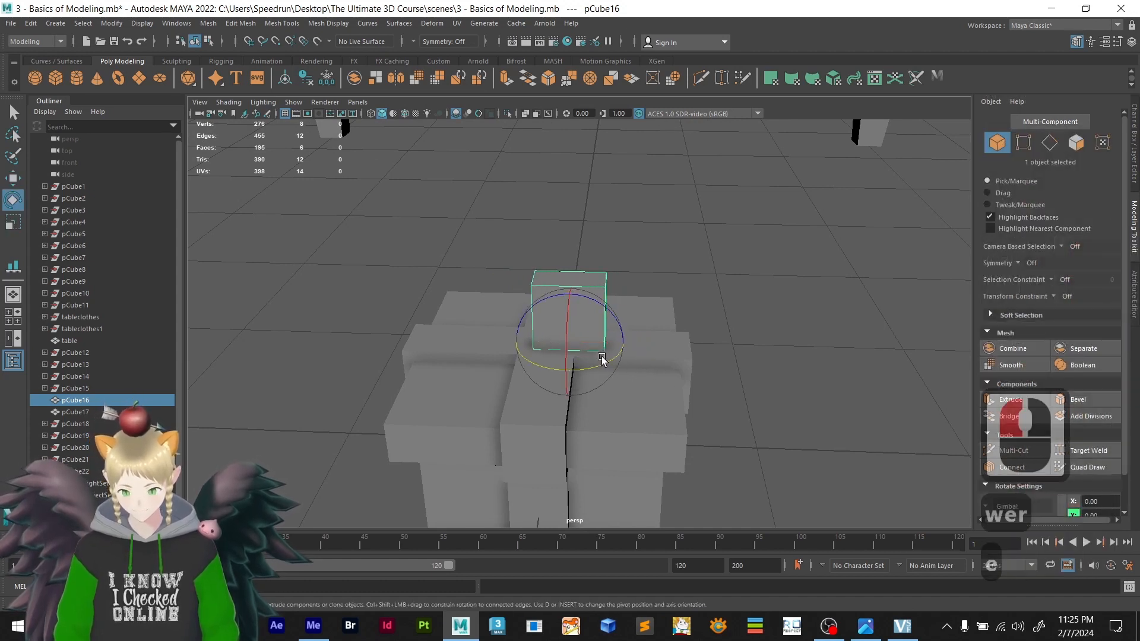
left_click_drag(613, 364, 599, 372)
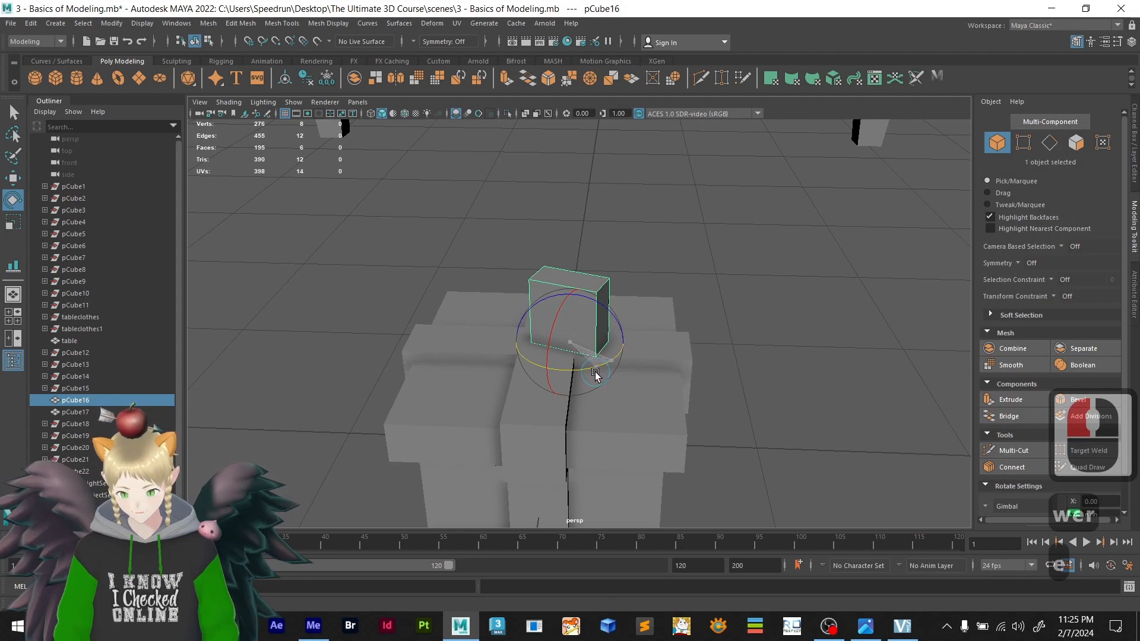
key("ctrl+z")
- Duplicate the small block in place on the ribbon crossing
mouse_move(649, 330)
left_mouse_down("alt")
mouse_move(611, 343)
mouse_move(646, 335)
left_mouse_up("alt")
scroll(575, 311, "up", 2)
middle_click_drag(576, 311, 686, 273, "alt")
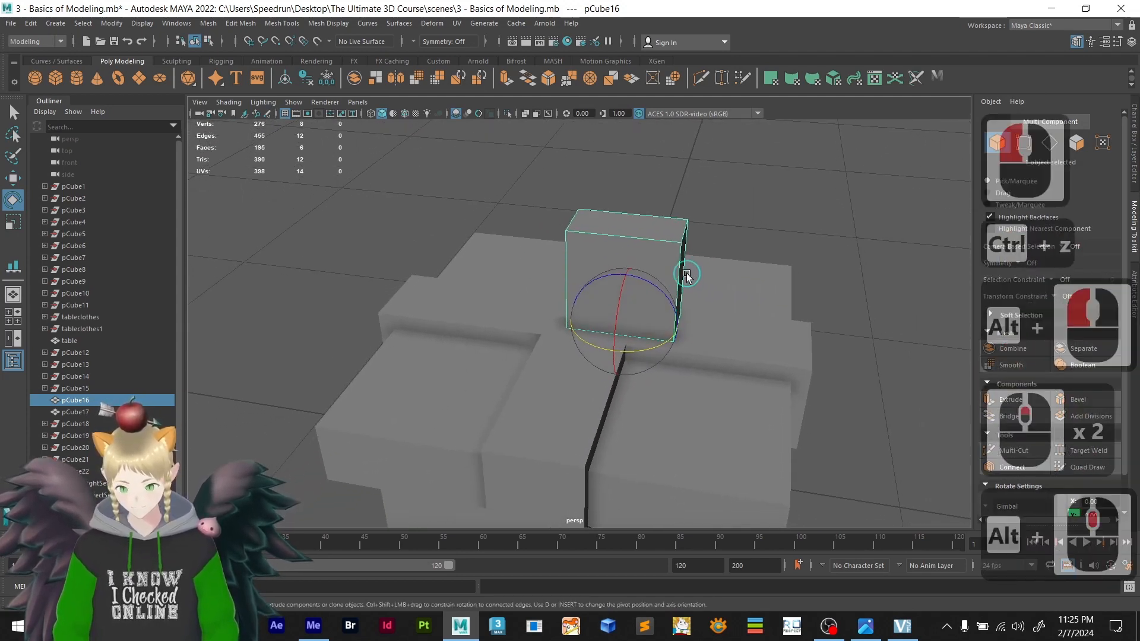
left_click(729, 250)
left_click(622, 245)
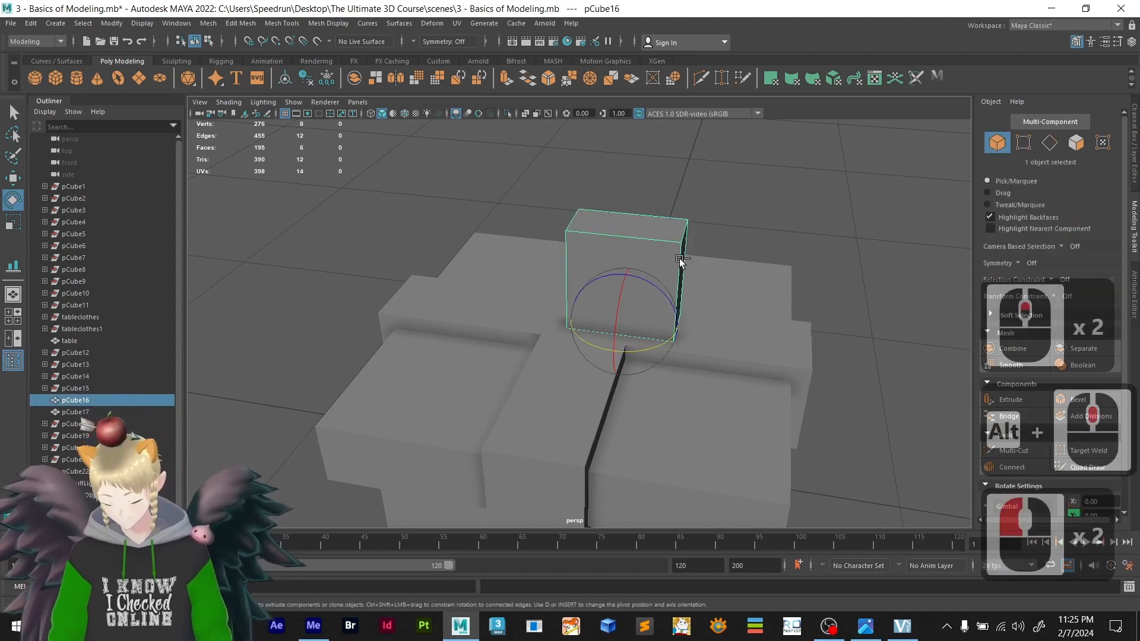
key("ctrl+d")
- Try scaling the duplicate down in width and height from its base pivot, and undo the scaling
key("w")
key("e")
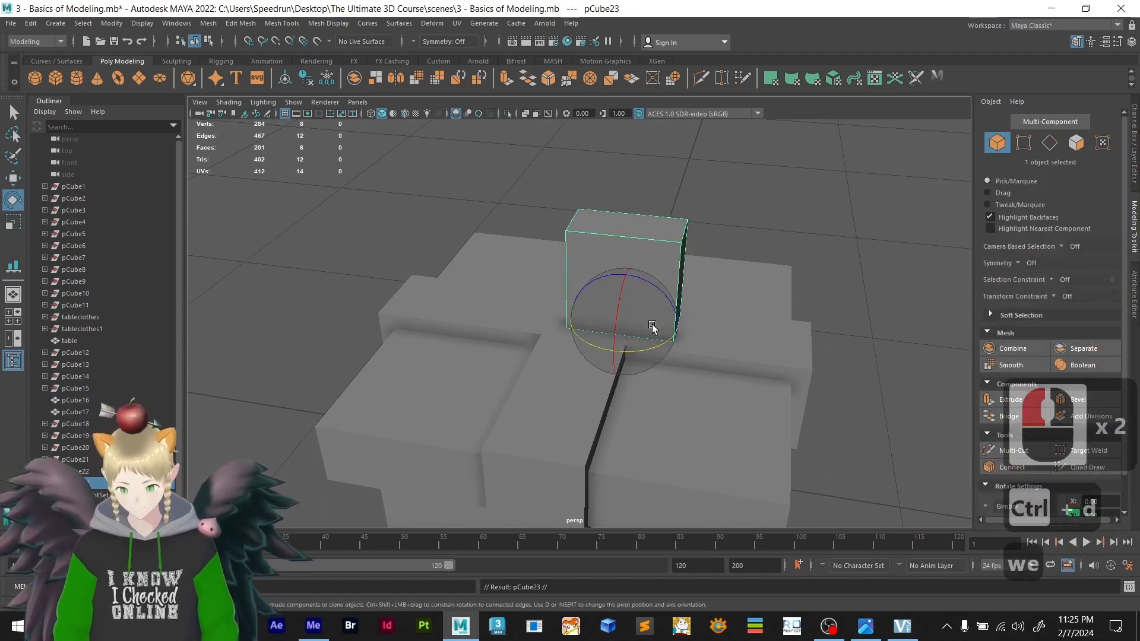
key("r")
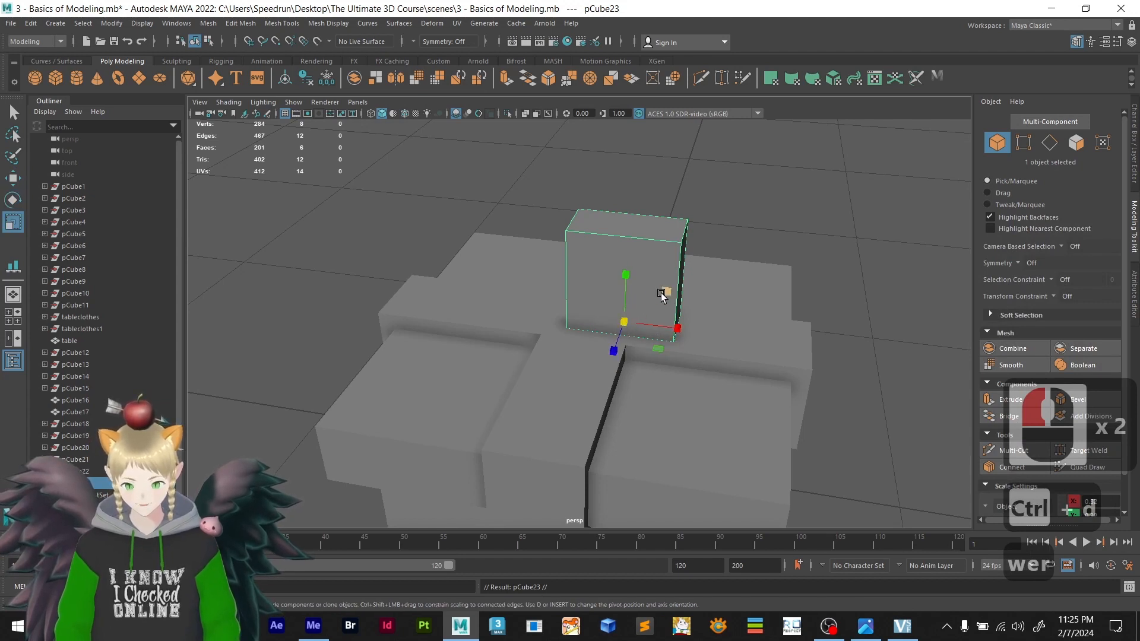
left_click_drag(662, 296, 667, 298)
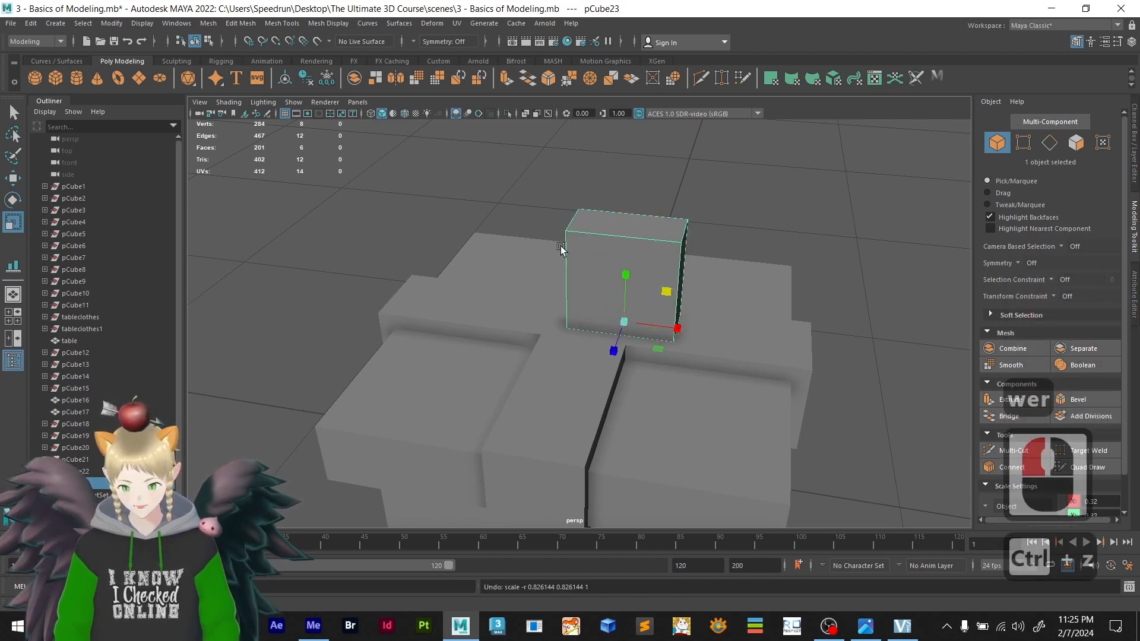
key("ctrl+z")
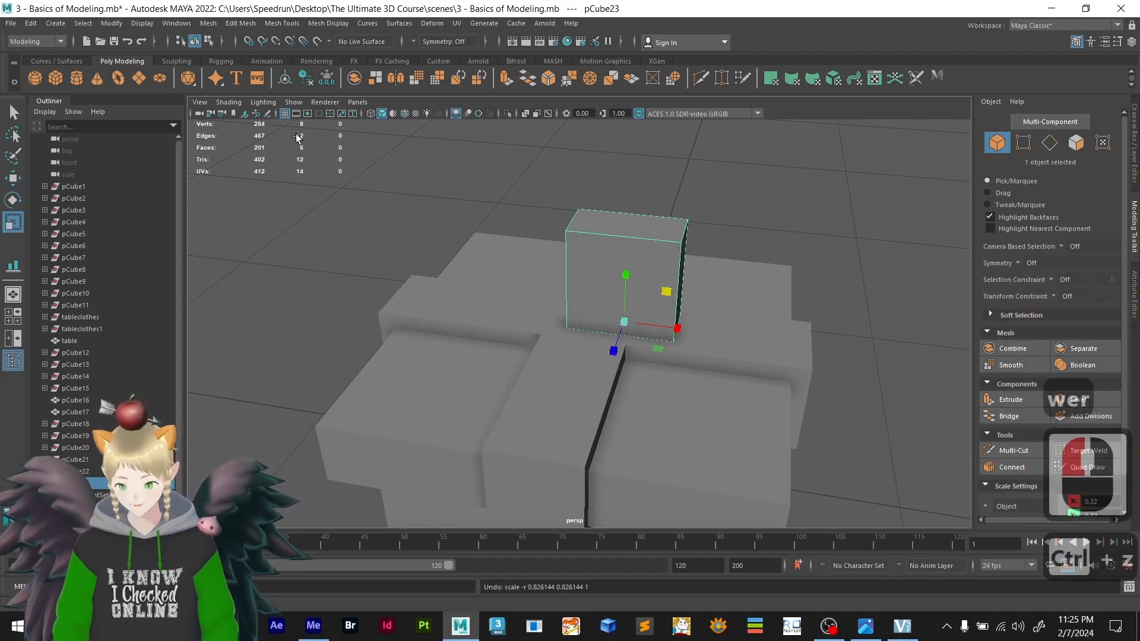
- Center the pivot of the duplicated block
left_click(84, 23)
left_click(92, 27)
left_click(111, 24)
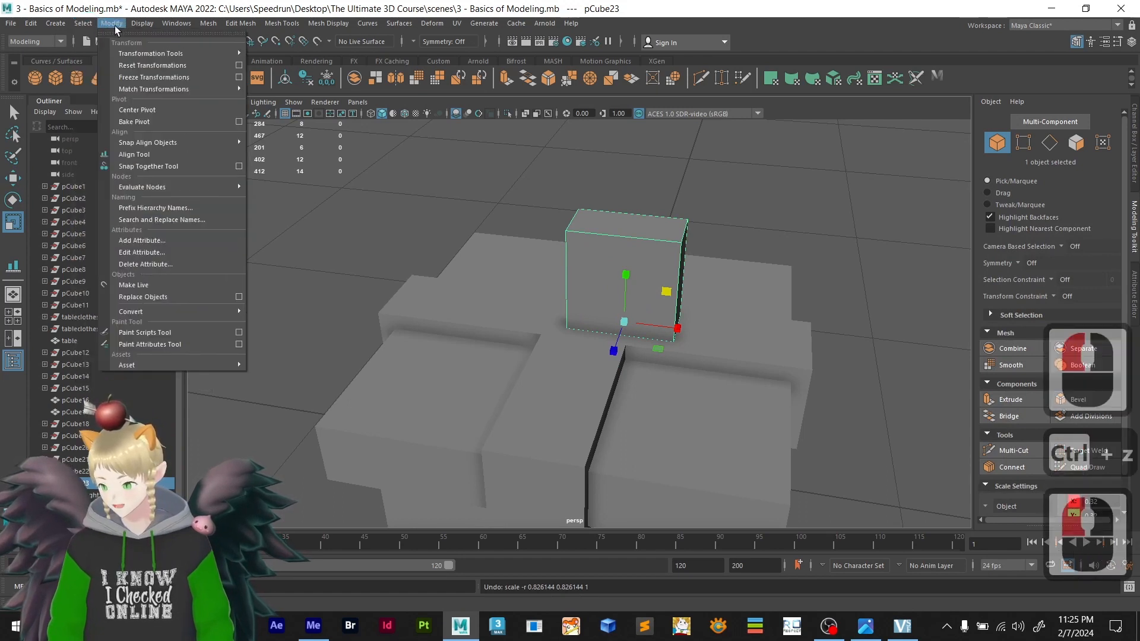
left_click(155, 109)
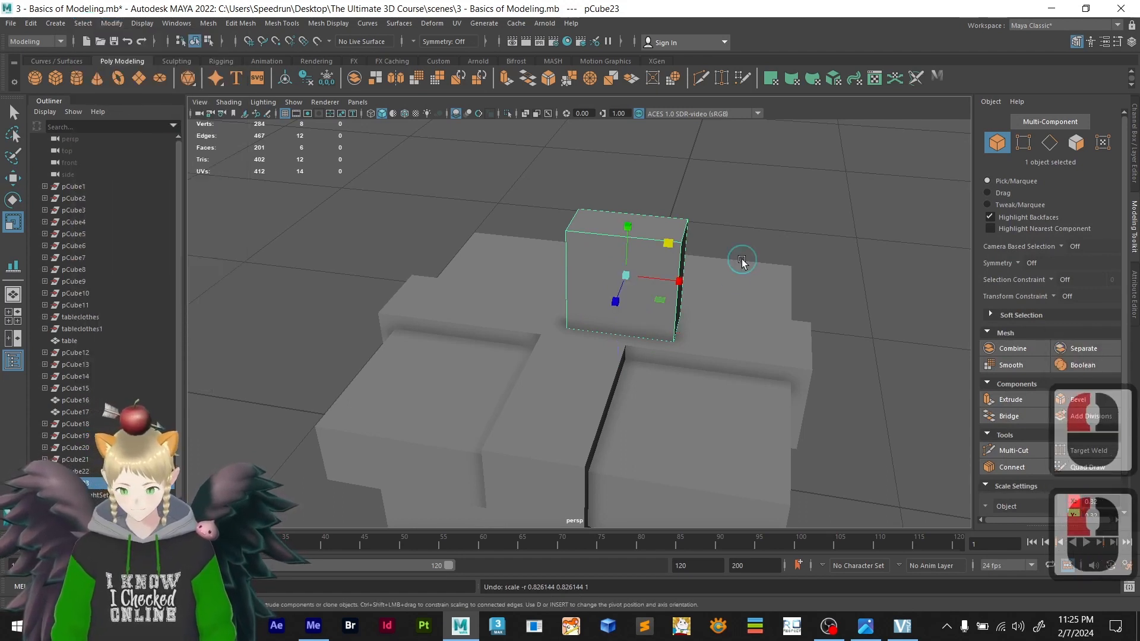
- Scale the duplicate down in width and height and lengthen it in depth so it passes through the original block
left_click_drag(669, 247, 634, 301)
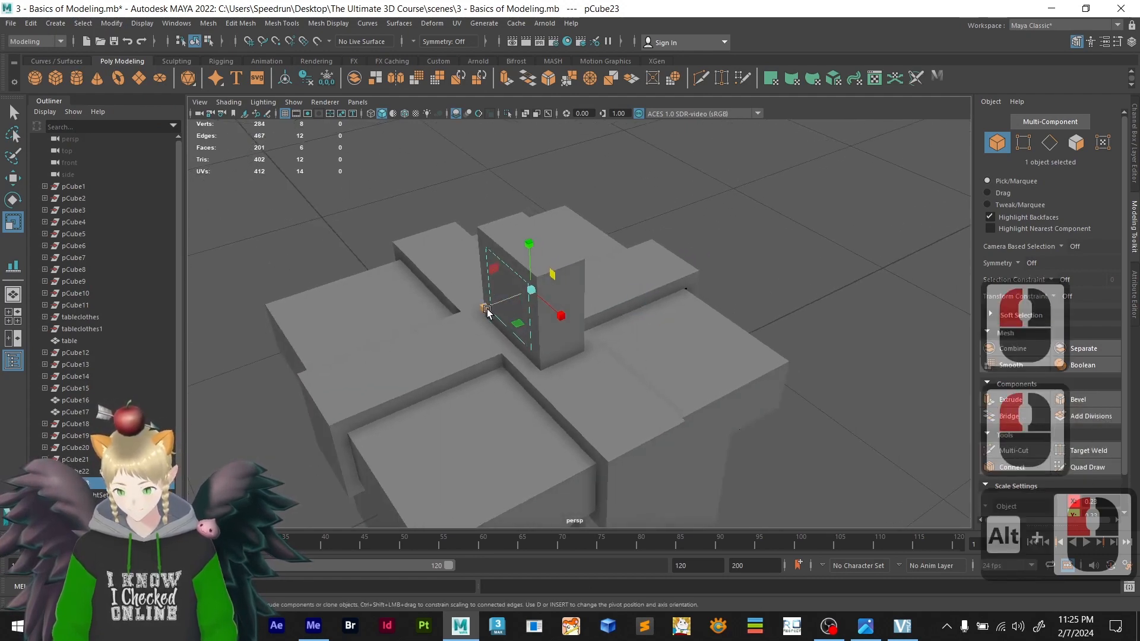
left_click_drag(487, 310, 415, 332)
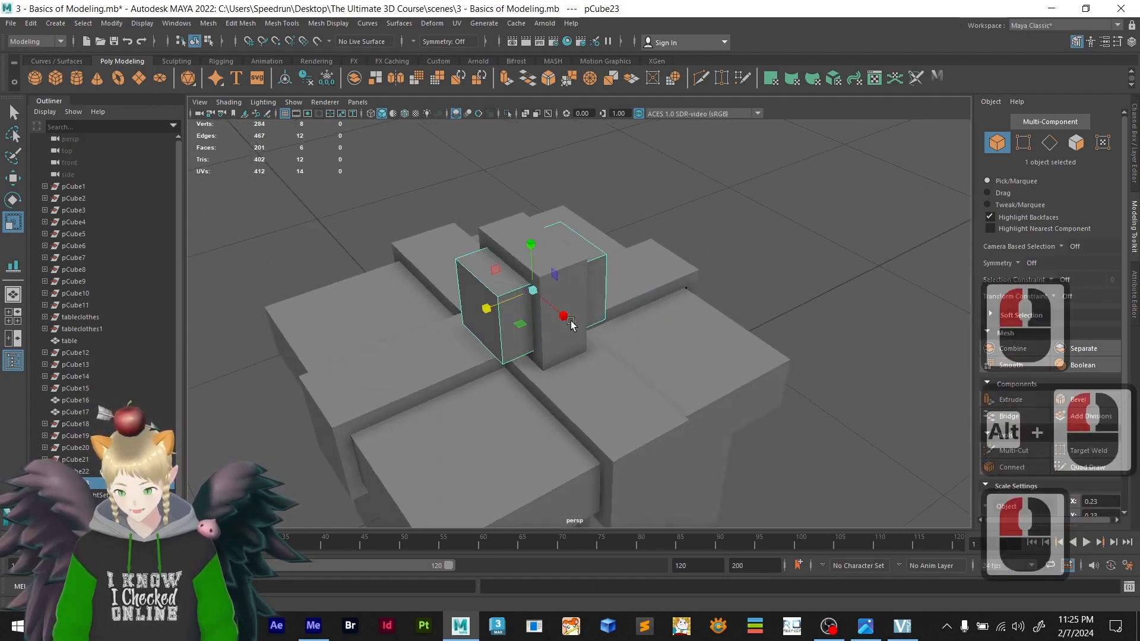
left_click_drag(571, 322, 658, 319, "alt")
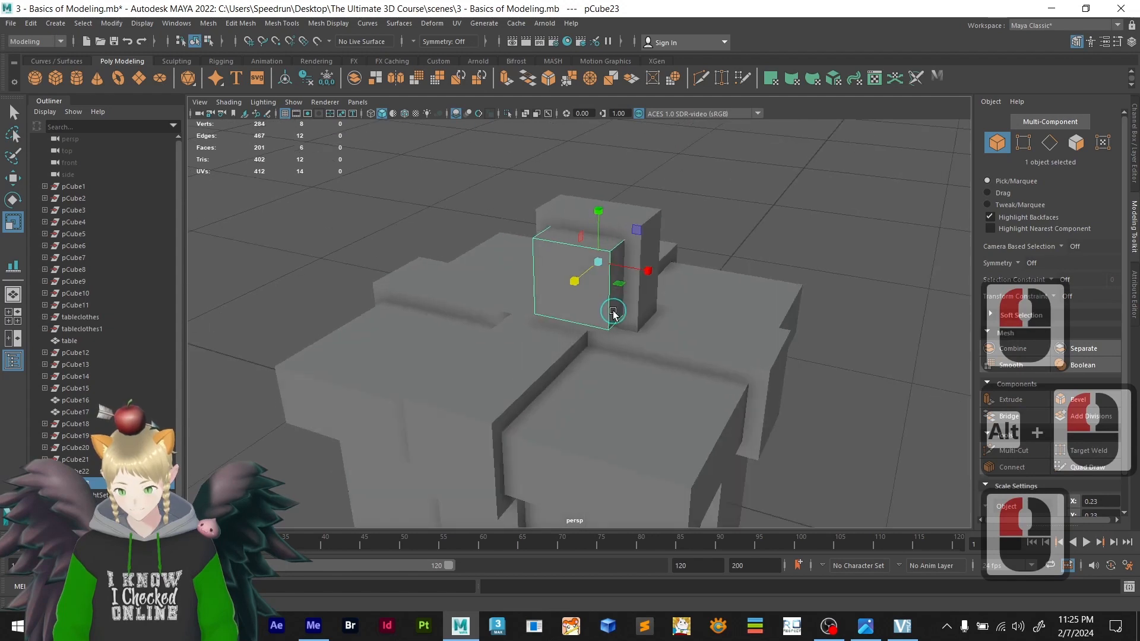
- Try a Boolean on the two blocks with the inner one selected first, testing Difference and Intersection, and undo it
left_click(647, 307, "shift")
left_click(1088, 370)
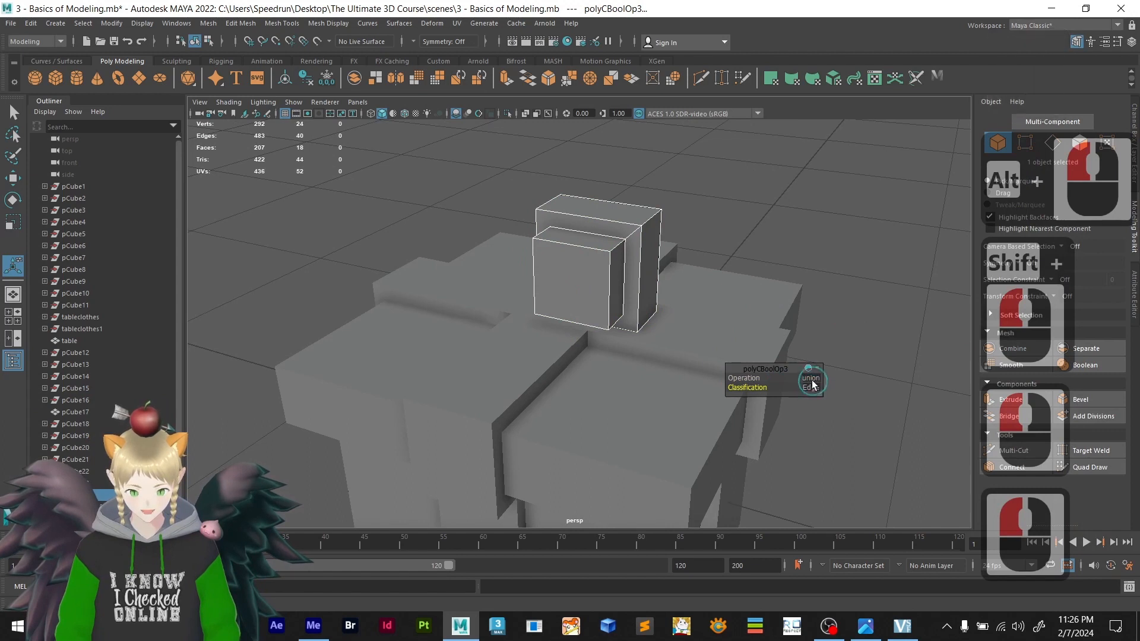
left_click(809, 379)
left_click(829, 398)
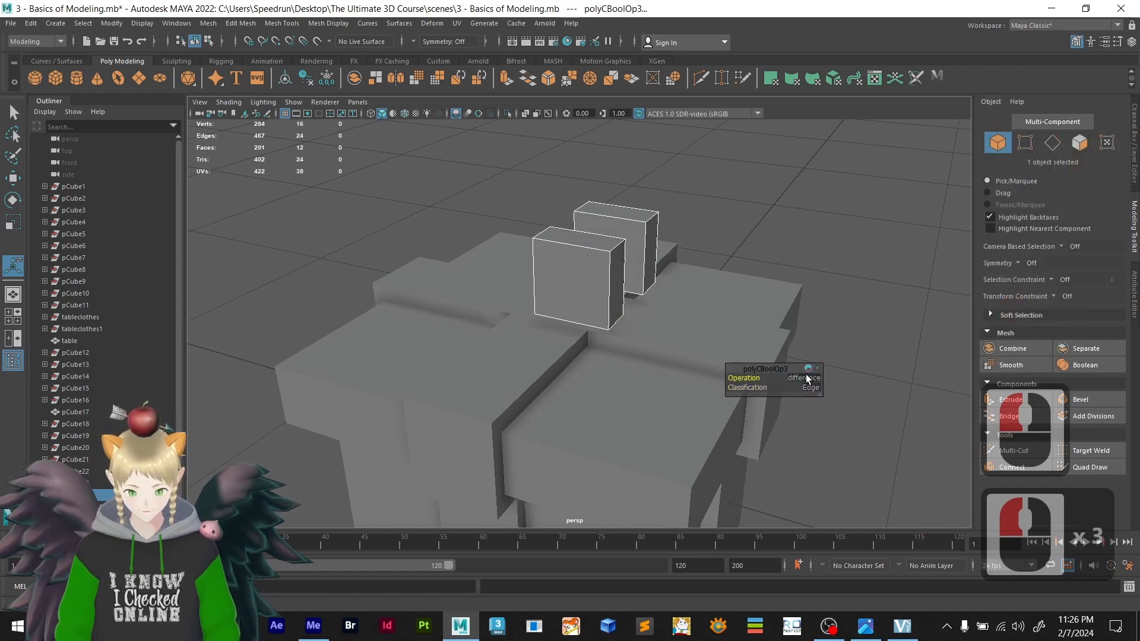
left_click(805, 378)
left_click(823, 402)
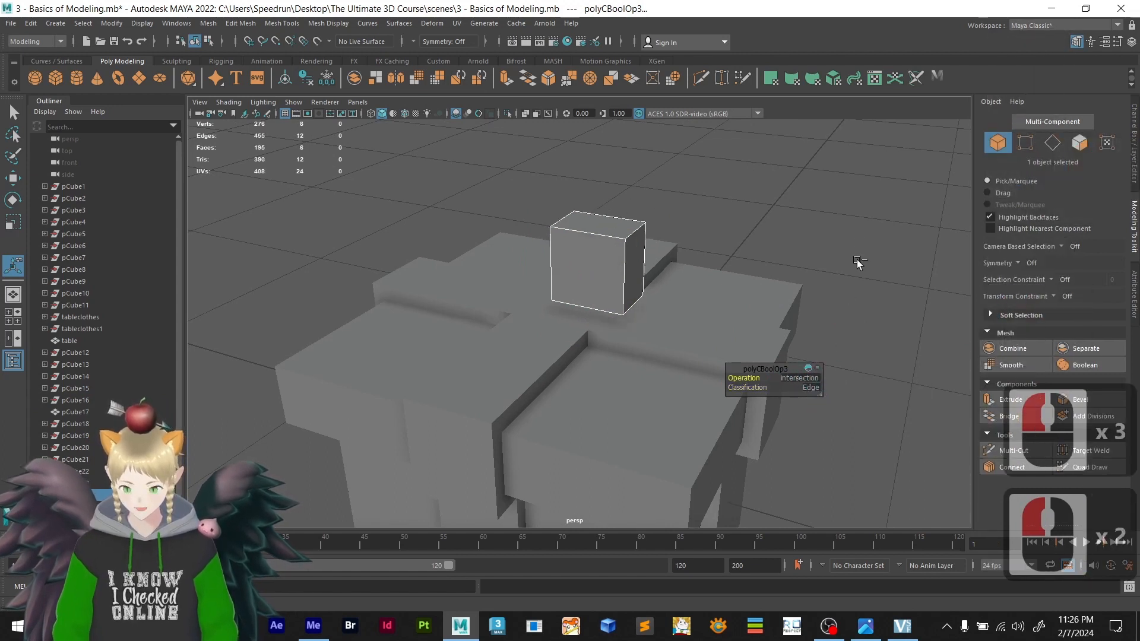
key("ctrl+z")
key("ctrl+z")
key("ctrl+z")
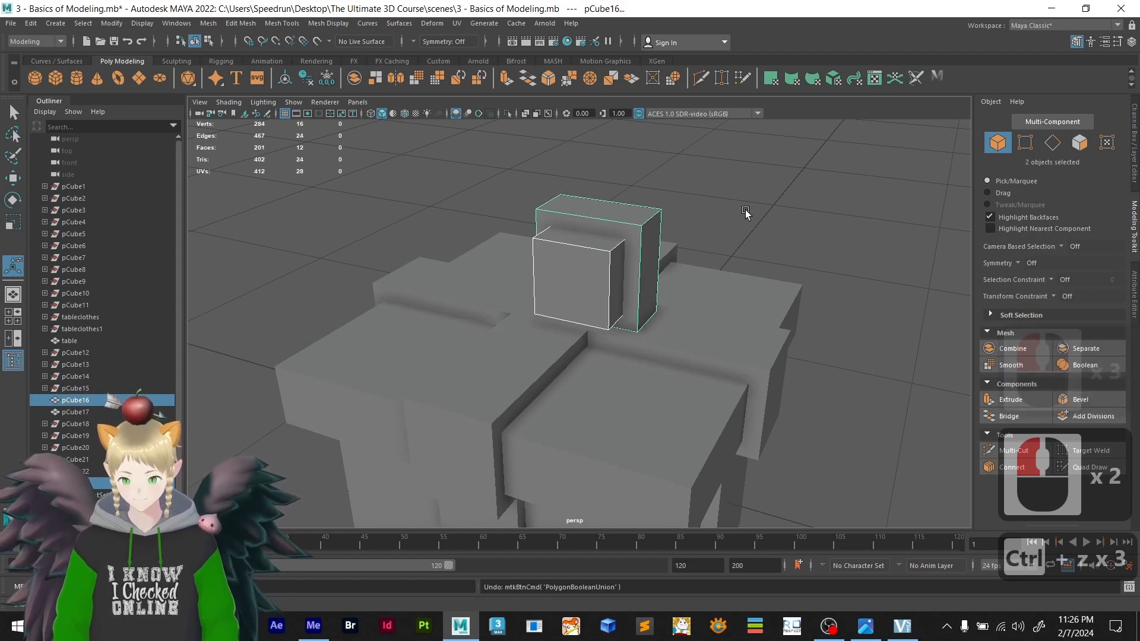
key("ctrl+z")
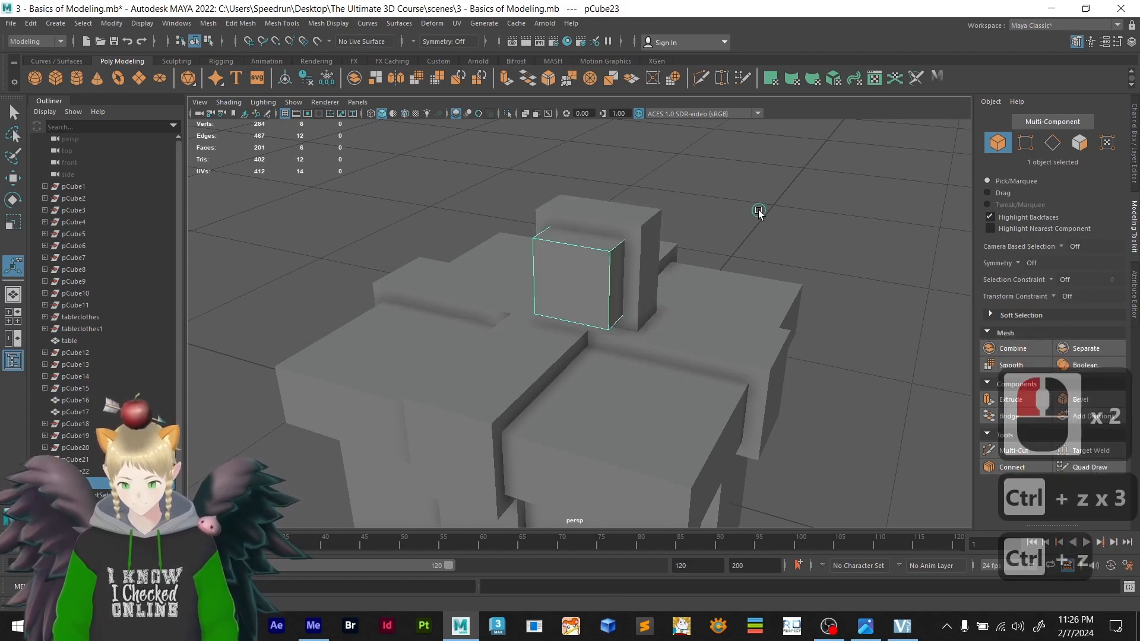
- Select the outer block before the inner one and subtract the inner block with a Boolean Difference, leaving a hollow square frame
left_click(630, 226)
left_click(631, 225)
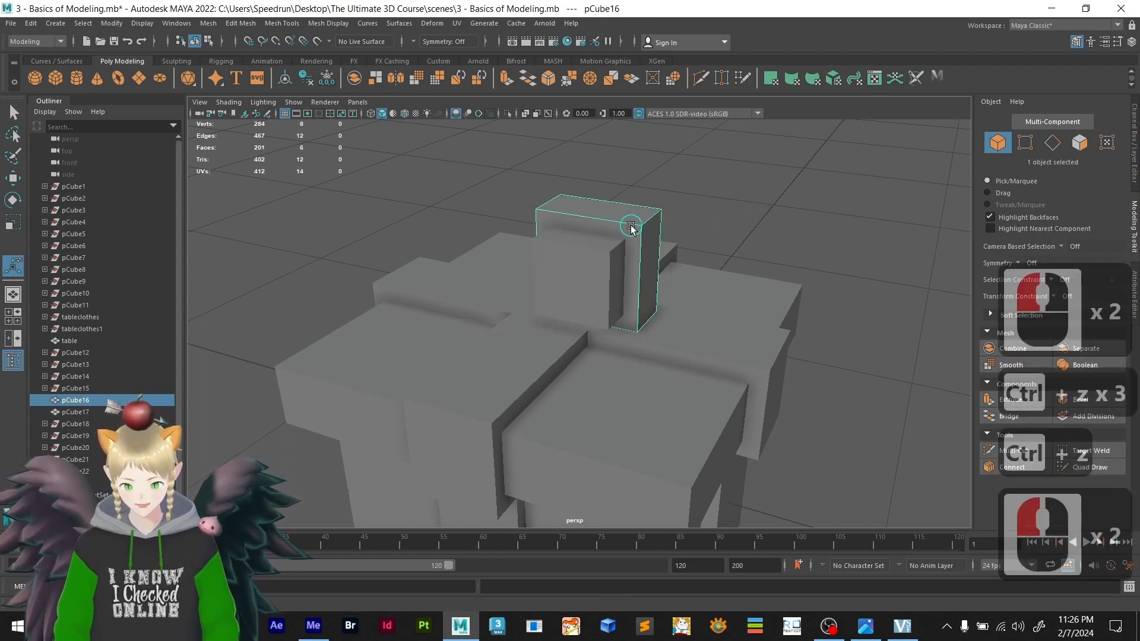
left_click(601, 266, "shift")
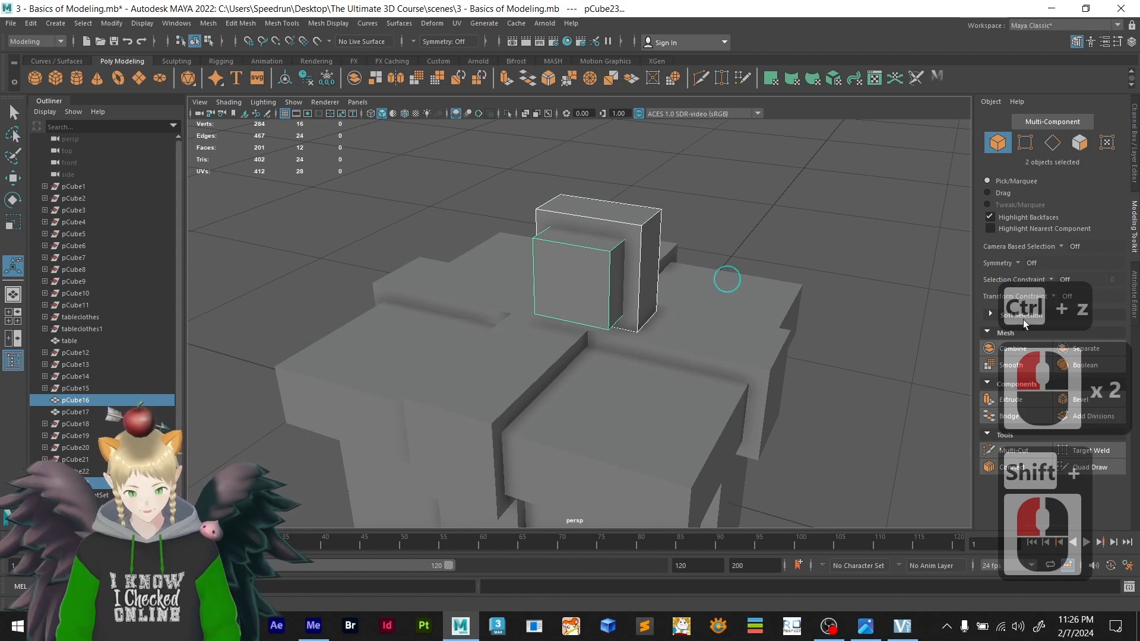
left_click(1101, 371)
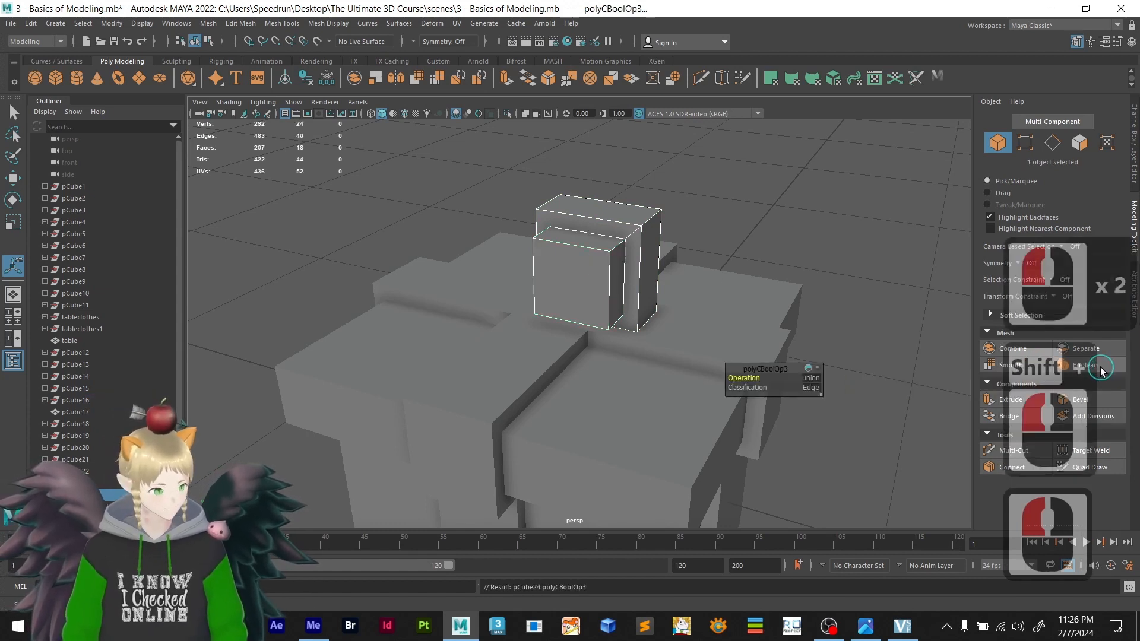
left_click(811, 384)
left_click(826, 396)
left_click_drag(872, 387, 830, 250, "alt")
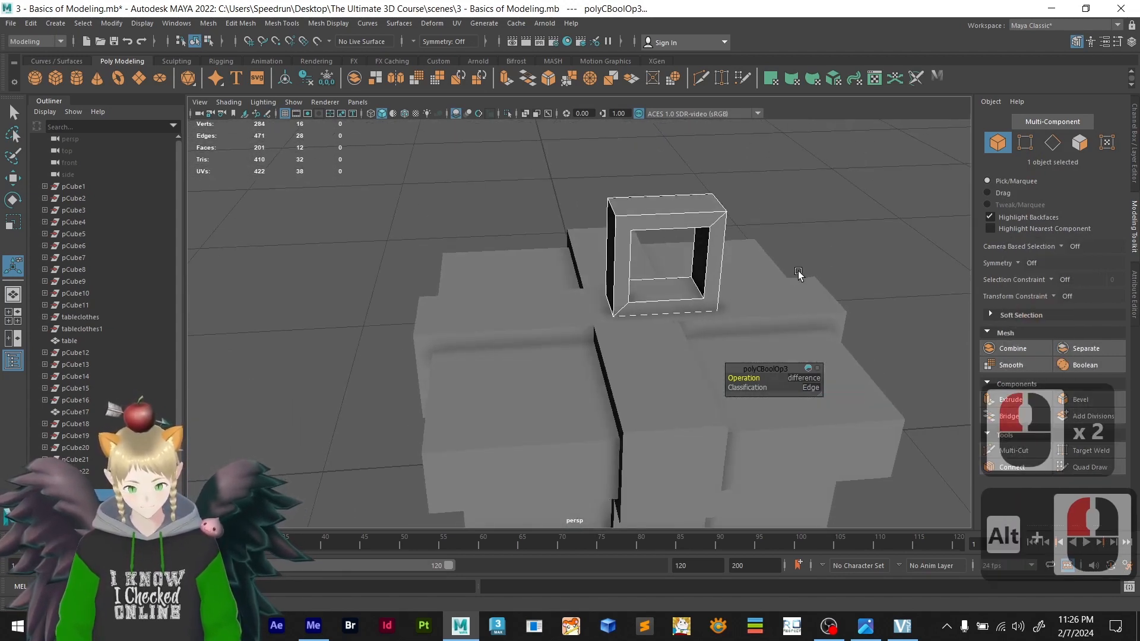
left_click_drag(721, 285, 634, 308, "alt")
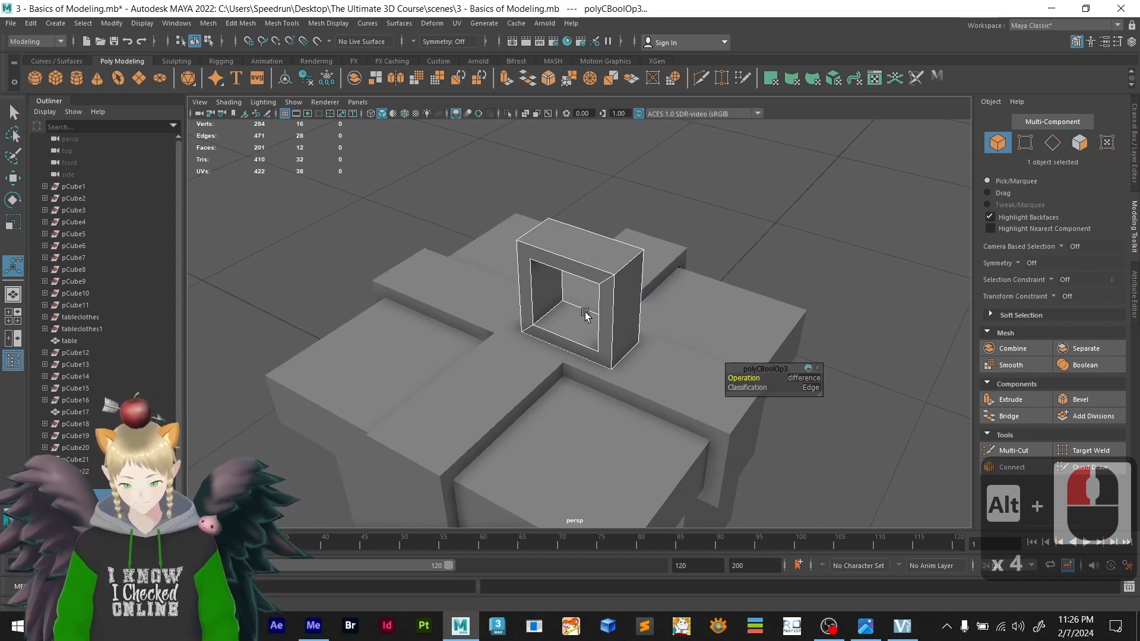
scroll(643, 354, "down", 2)
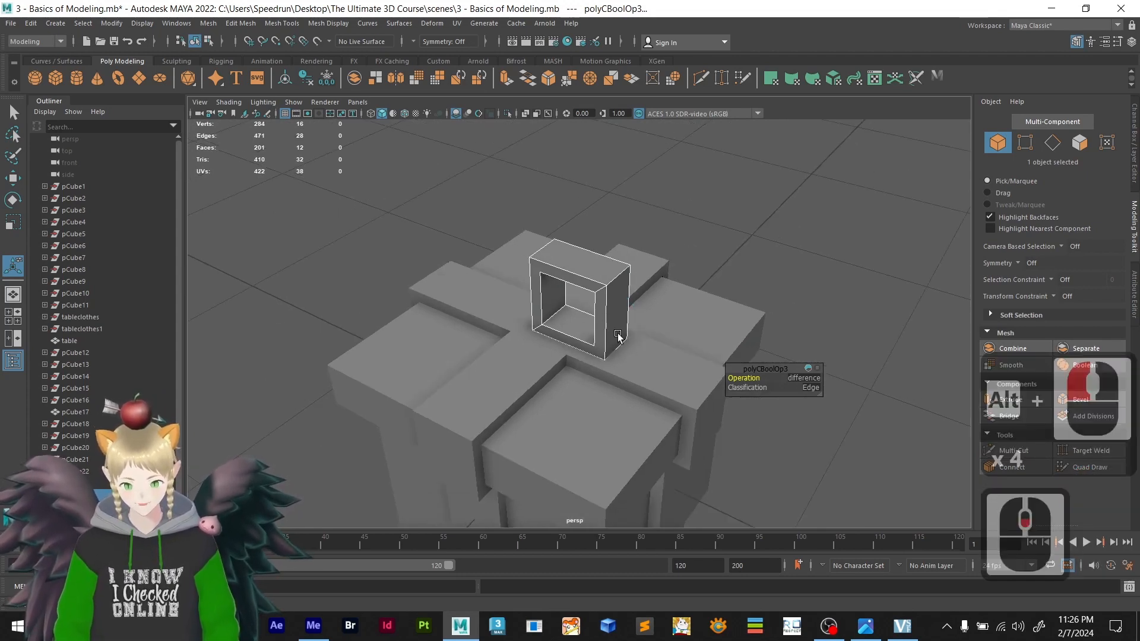
left_click_drag(617, 336, 639, 359, "alt")
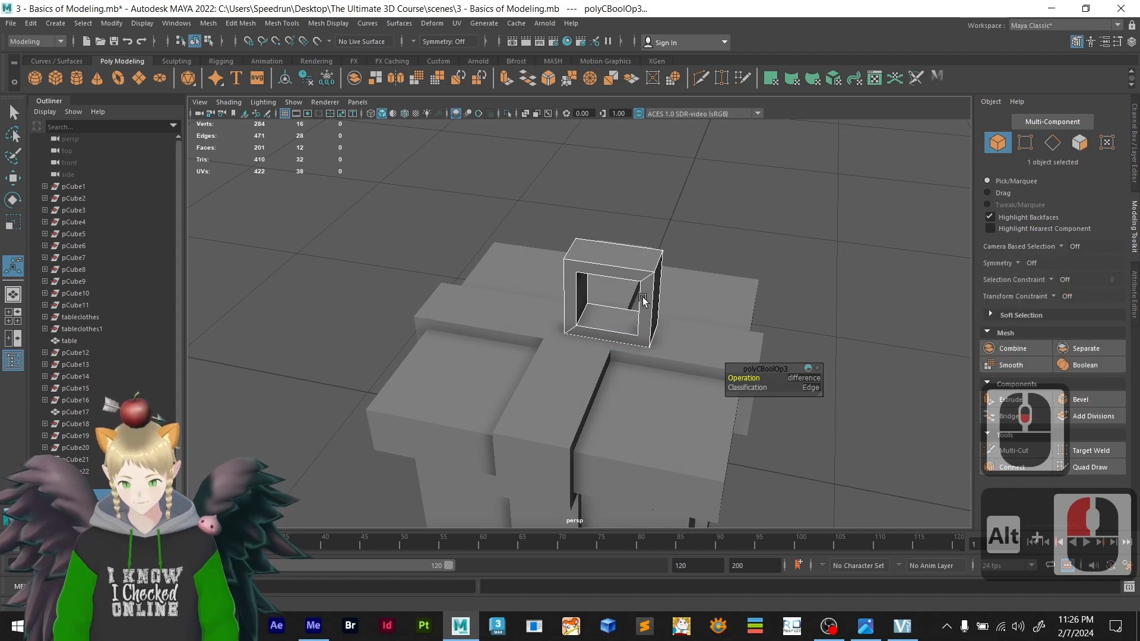
- Put the hollow frame in object mode and activate the Move tool on it
right_click(644, 327)
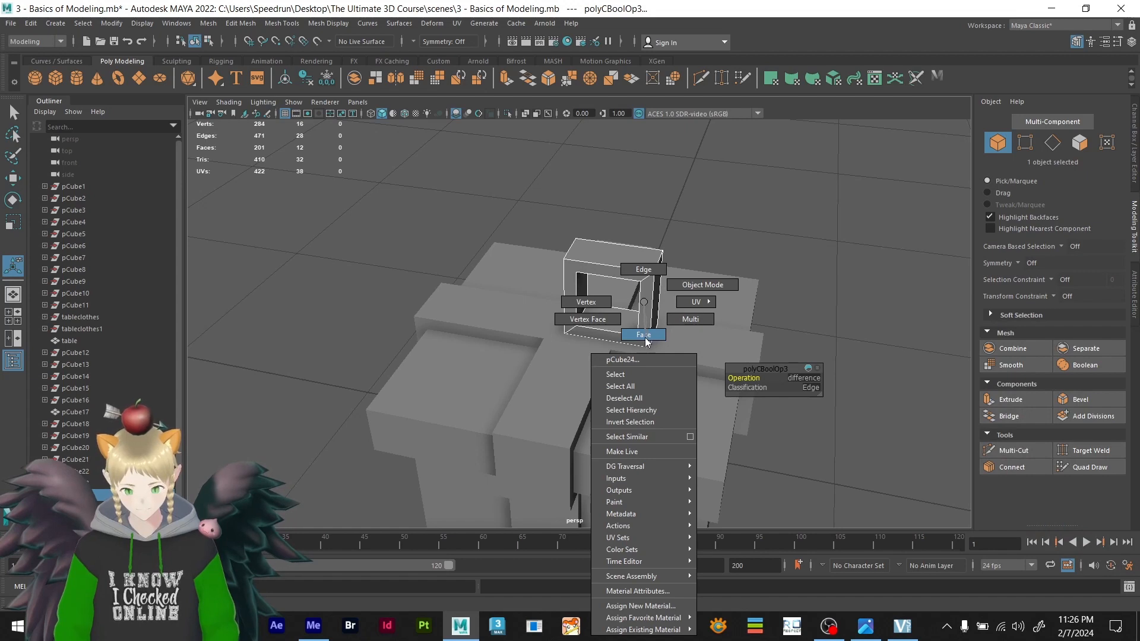
right_click(647, 338)
right_click_drag(618, 321, 652, 293)
scroll(636, 319, "up", 3)
scroll(636, 321, "down", 2)
key("w")
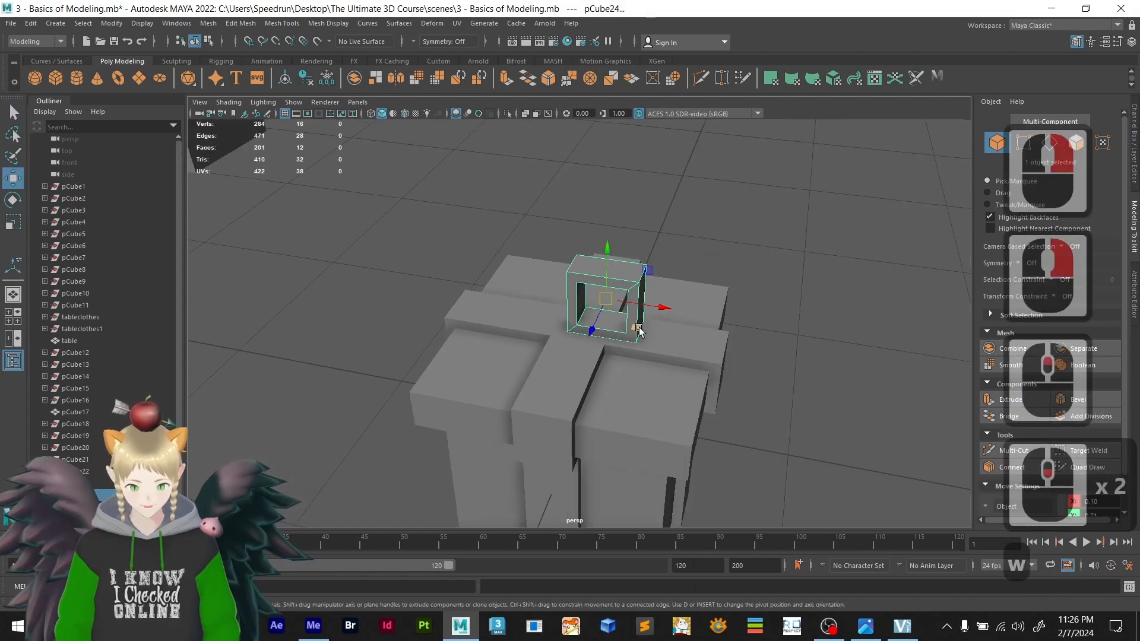
scroll(619, 336, "up", 3)
middle_click_drag(622, 339, 658, 353, "alt")
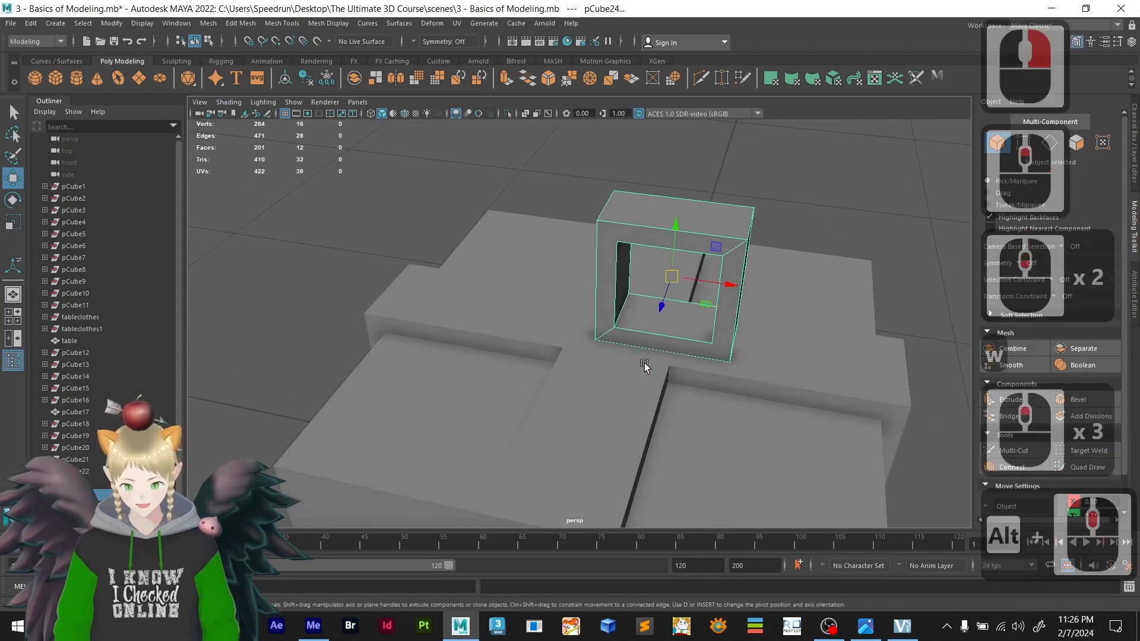
- Move the hollow frame sideways along X, off the ribbon crossing and onto one ribbon arm
left_click(645, 365)
left_click(659, 329)
left_click(646, 363)
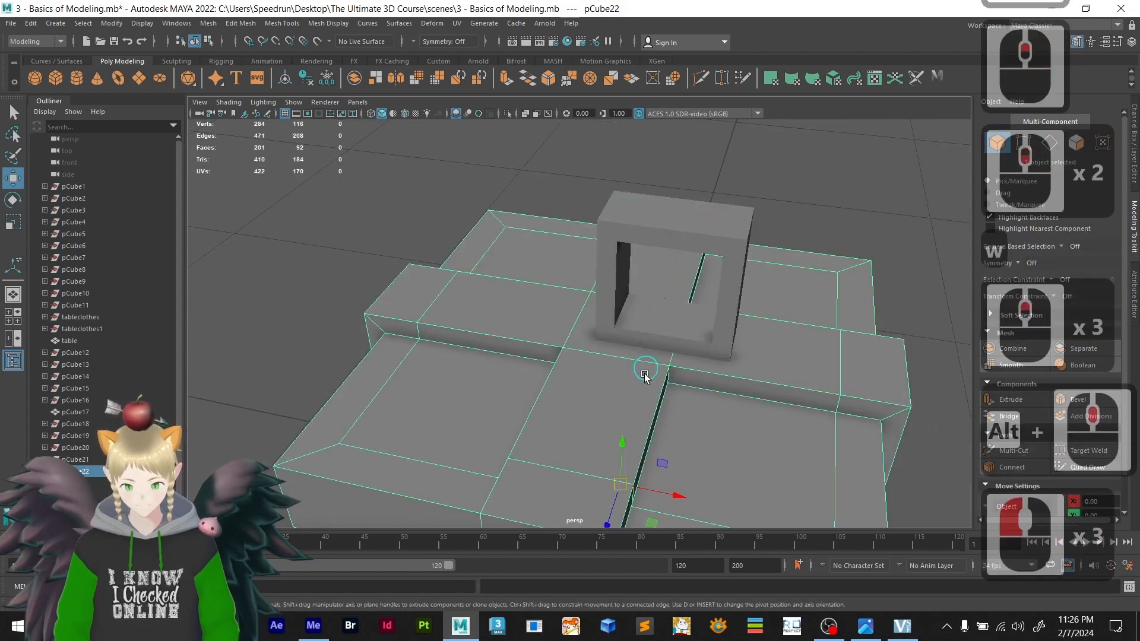
scroll(644, 377, "down", 3)
middle_click_drag(643, 374, 617, 295, "alt")
left_click_drag(601, 336, 634, 345, "alt")
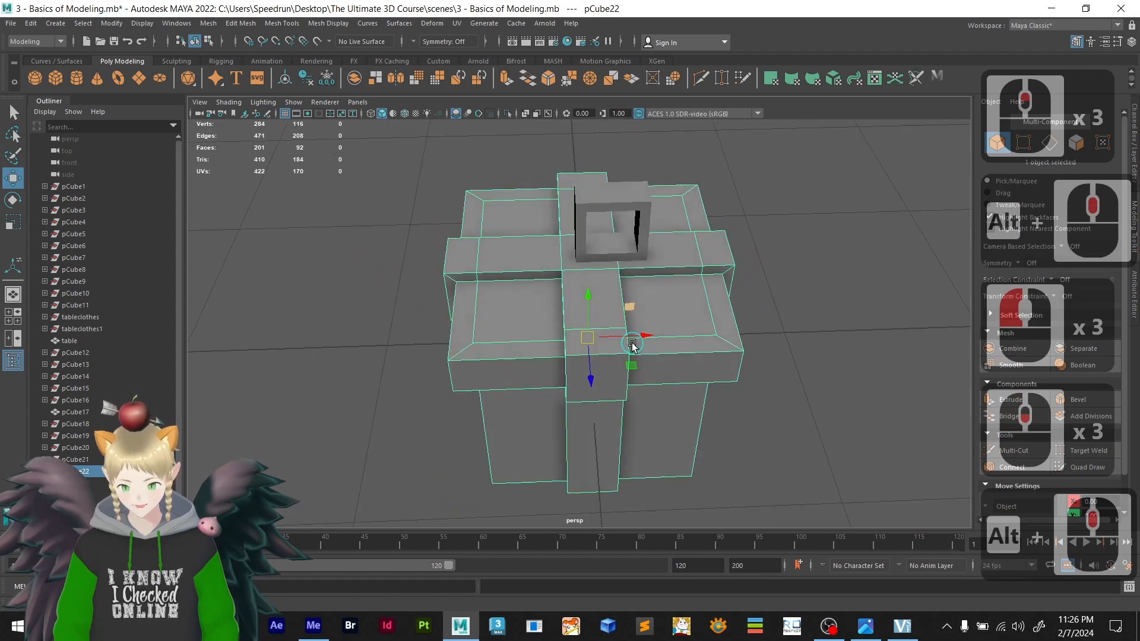
scroll(608, 266, "up", 3)
middle_click_drag(606, 270, 544, 415, "alt")
left_click(616, 347)
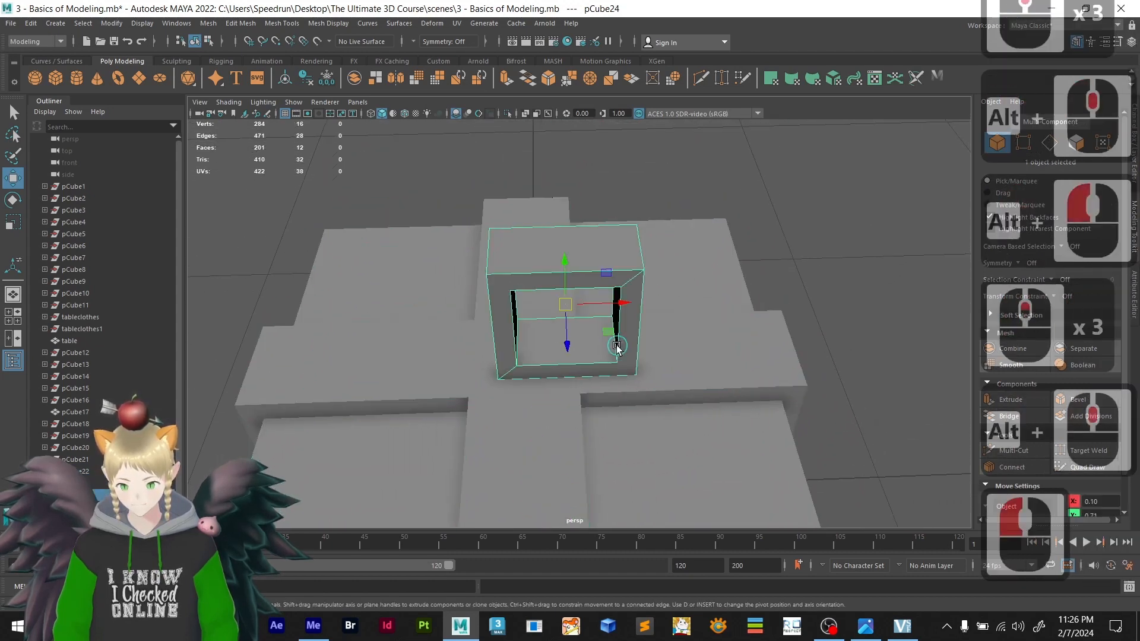
left_click_drag(625, 310, 745, 308)
- Select the gift box and save the scene
left_click(553, 359)
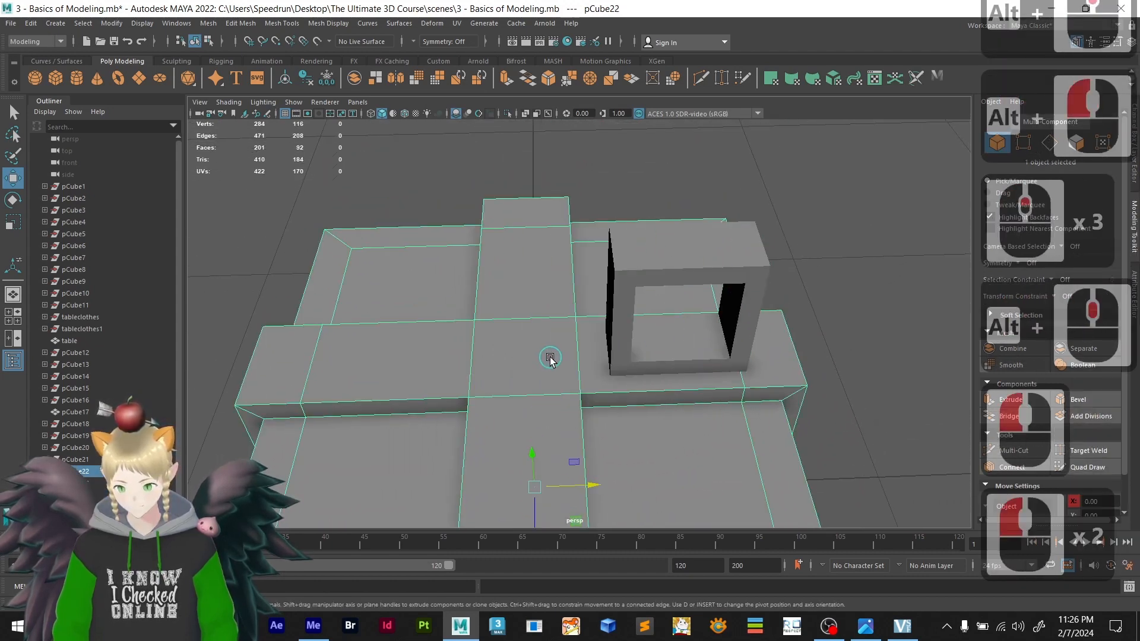
key("ctrl+s")
scroll(554, 358, "down", 6)
key("w")
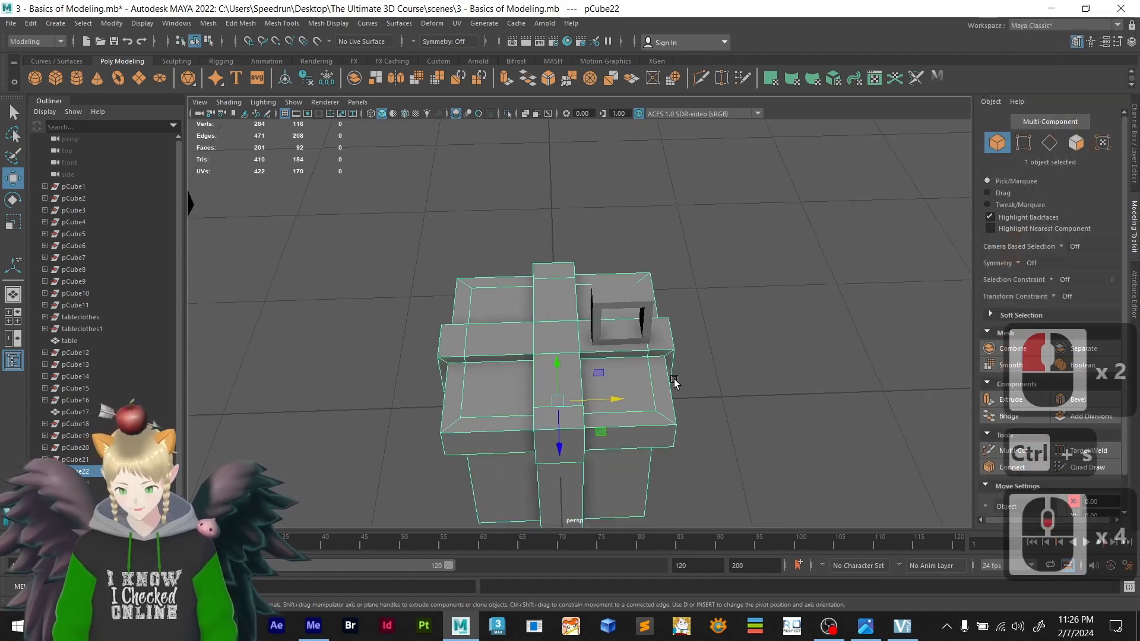
- Duplicate the gift box and isolate the duplicate together with the hollow frame in the viewport
key("ctrl+d")
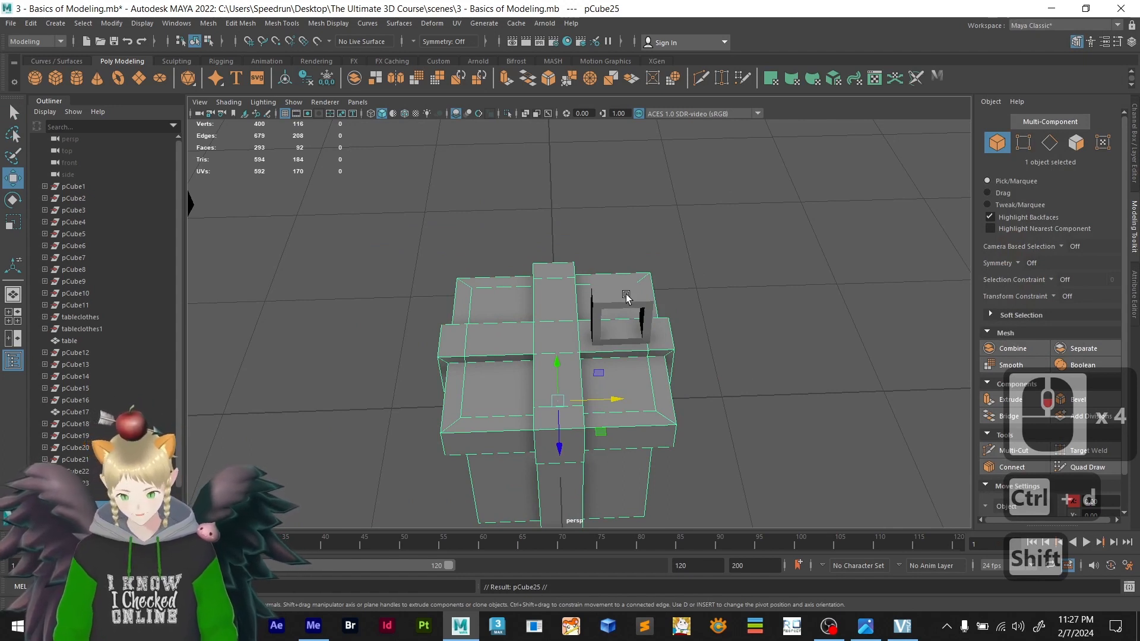
left_click(626, 297, "shift")
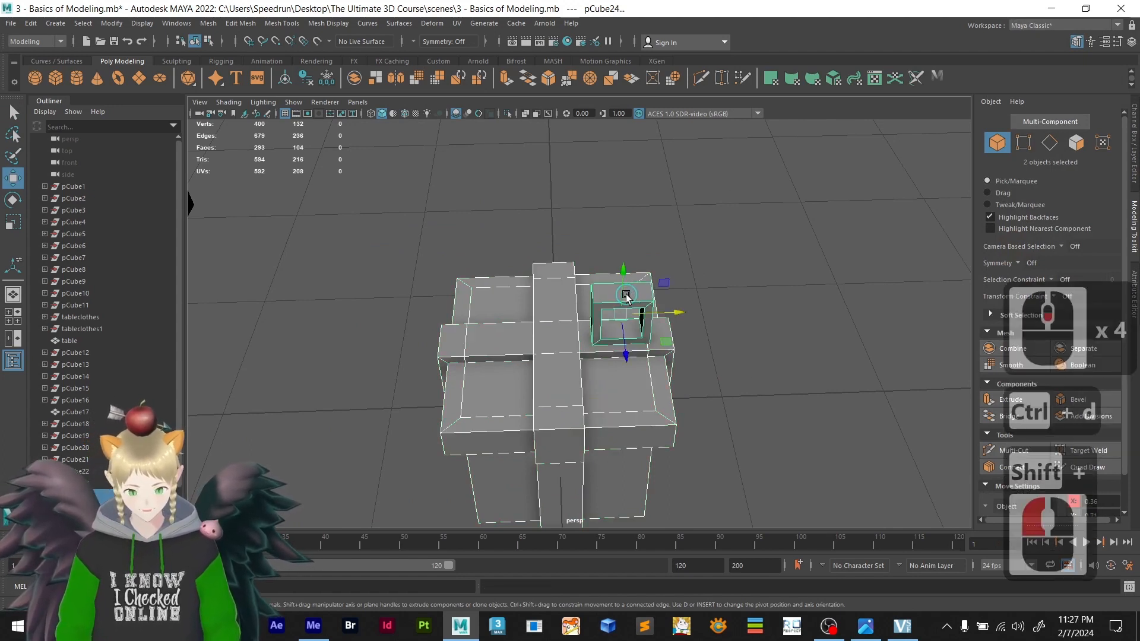
key("ctrl+1")
left_click(712, 350)
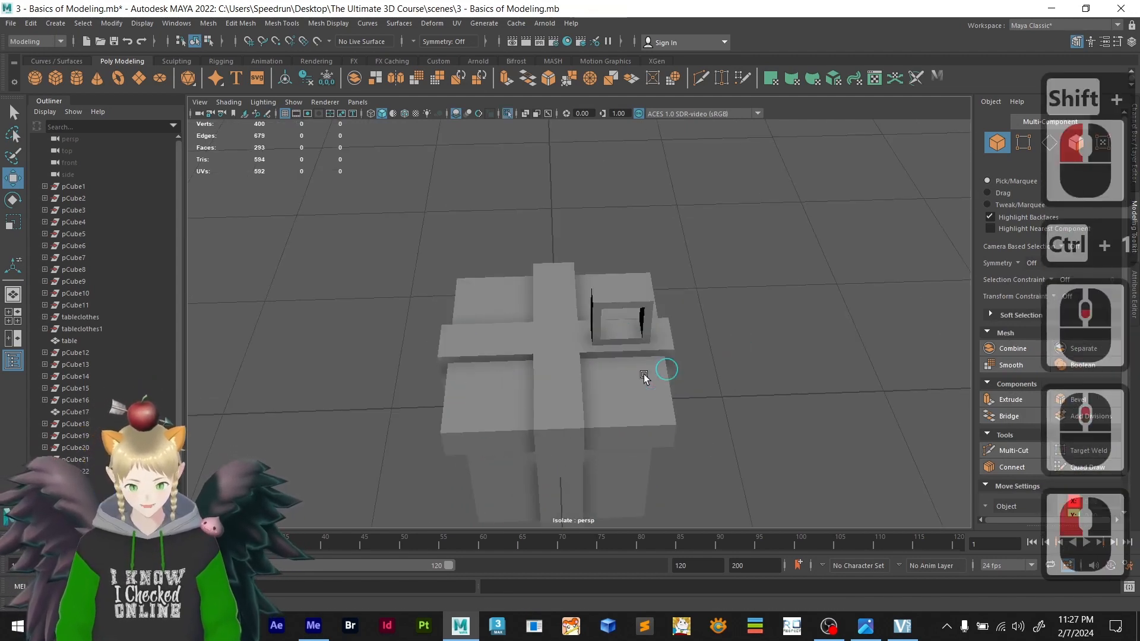
- Select the two opposite side edges of the ribbon crossing on the duplicated box and start a Connect between them
left_click(594, 347)
scroll(554, 359, "up", 3)
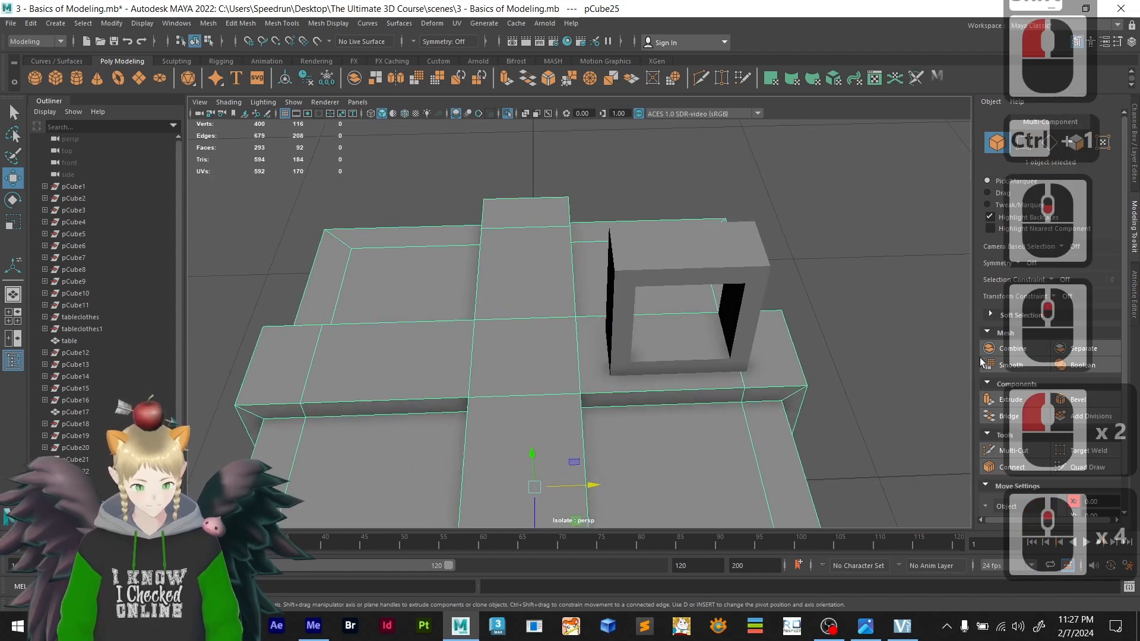
right_click_drag(526, 370, 537, 273)
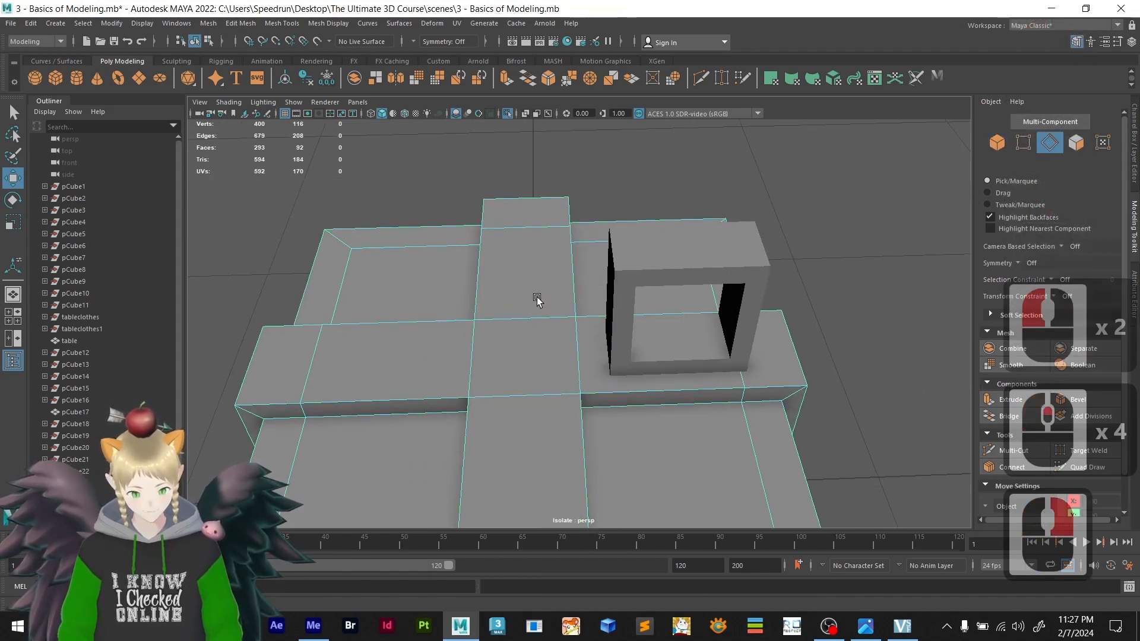
left_click(576, 362)
left_click(475, 346, "shift")
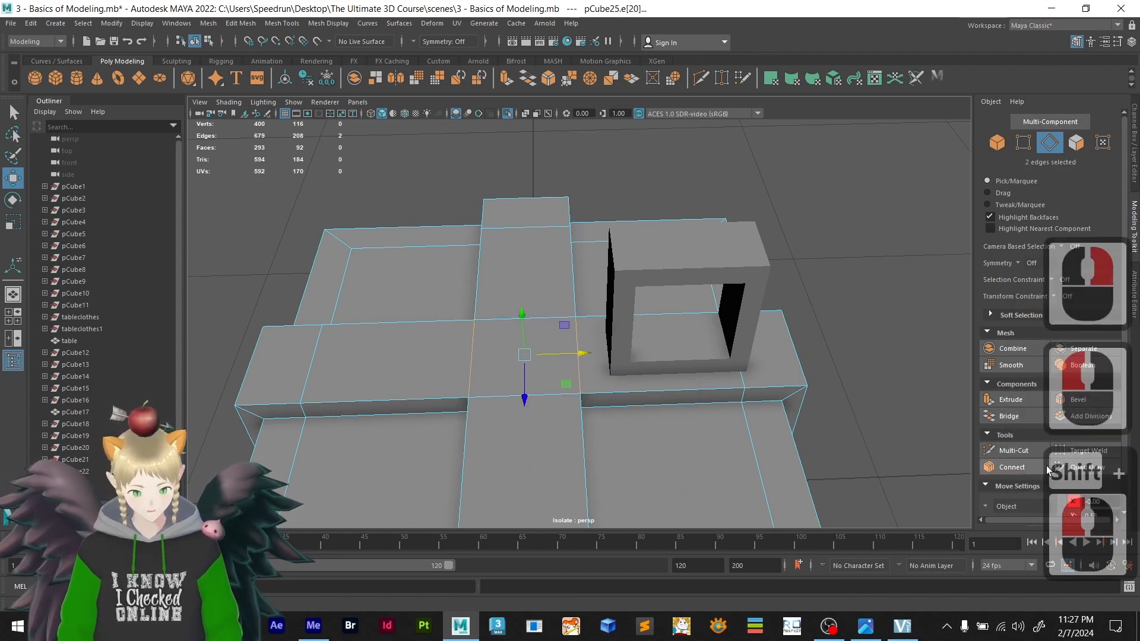
left_click(1016, 467)
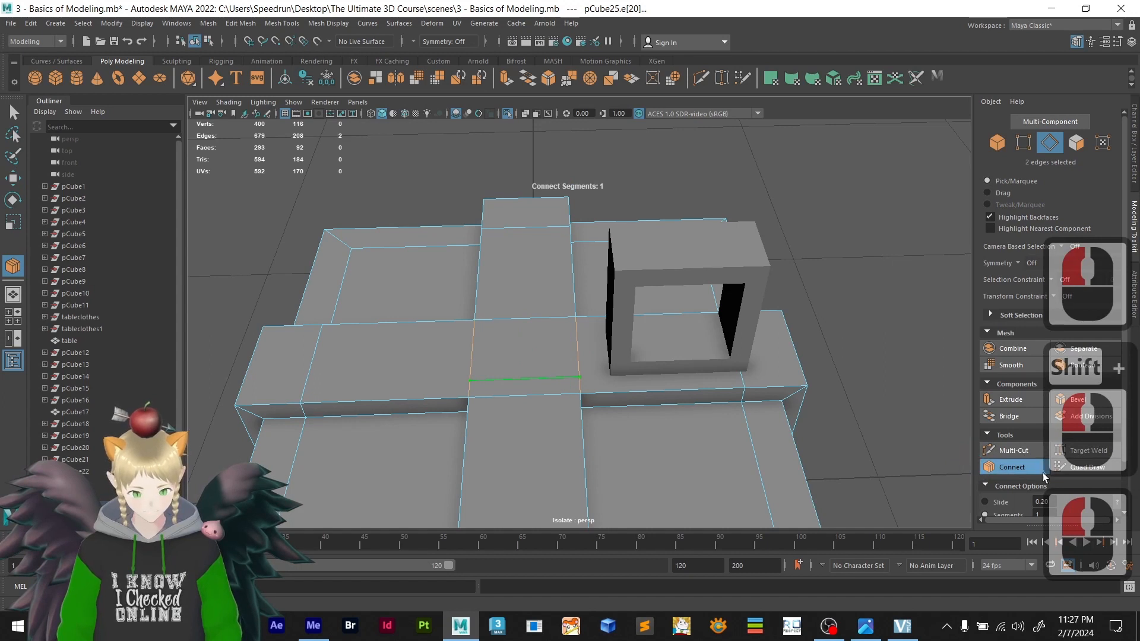
- Set the Connect slide to 0.50 so the new edge runs through the middle of the crossing
scroll(1050, 454, "down", 2)
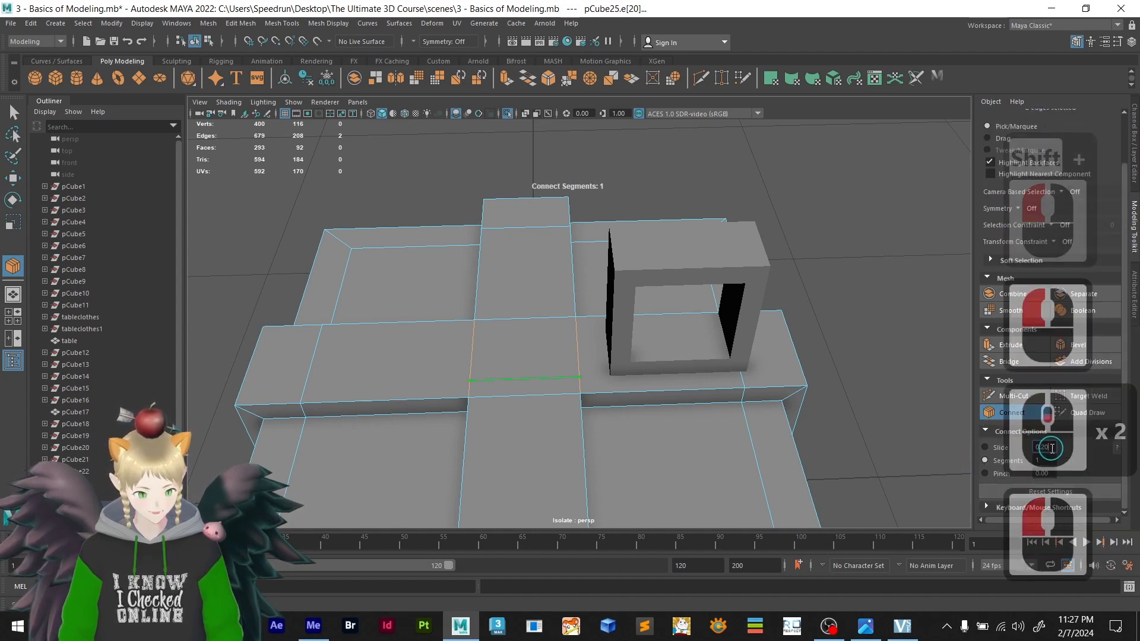
left_click(986, 448)
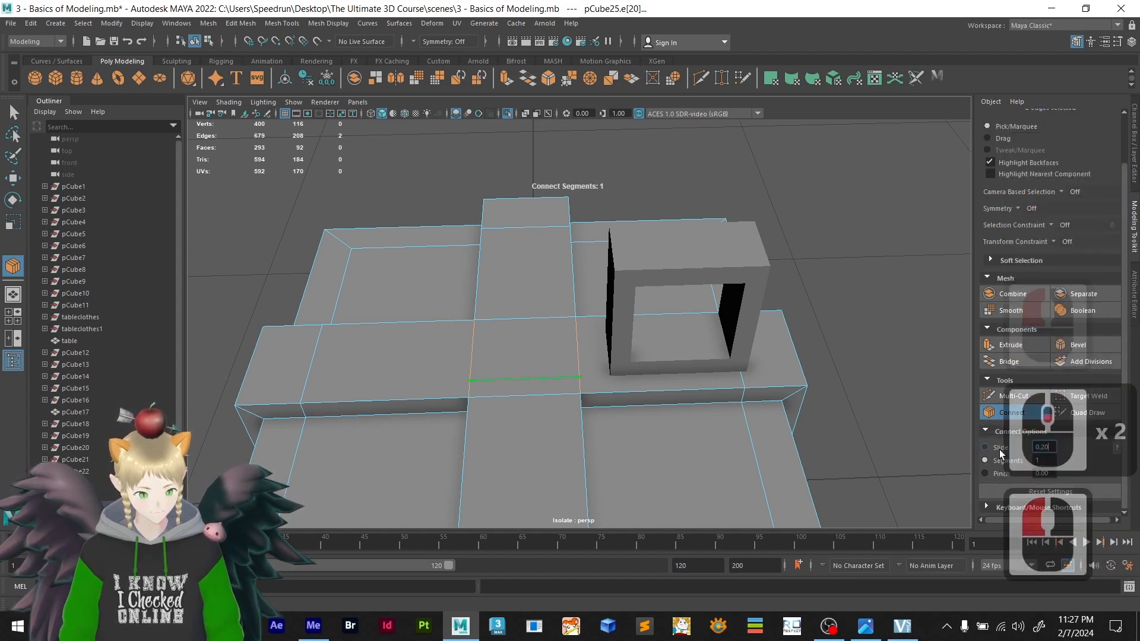
left_click(1054, 446)
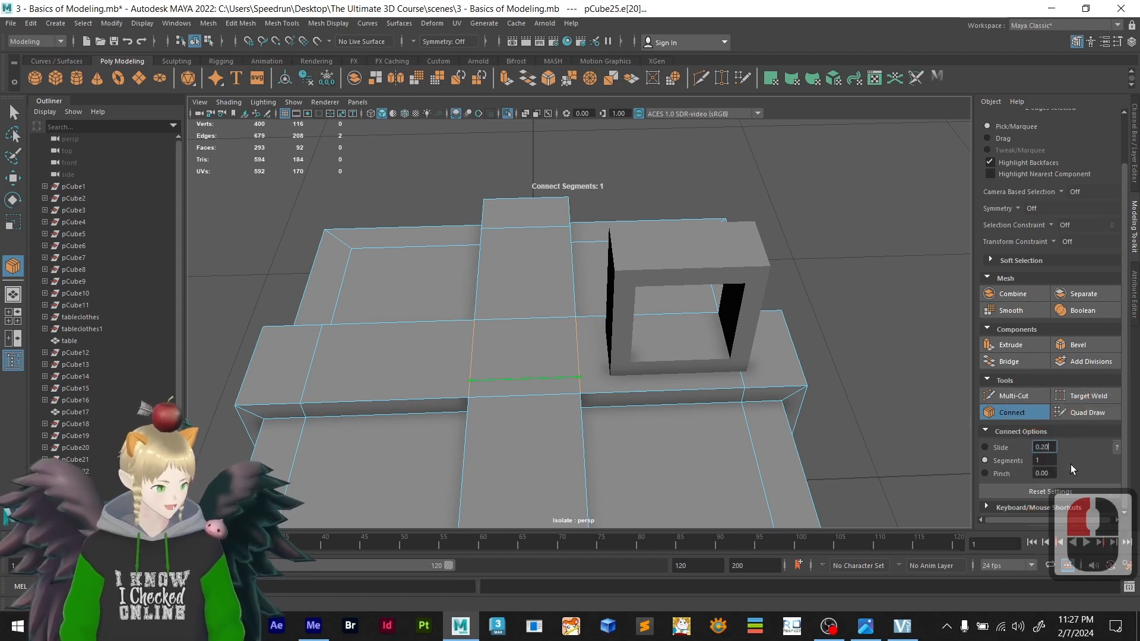
key("BackSpace")
key("BackSpace")
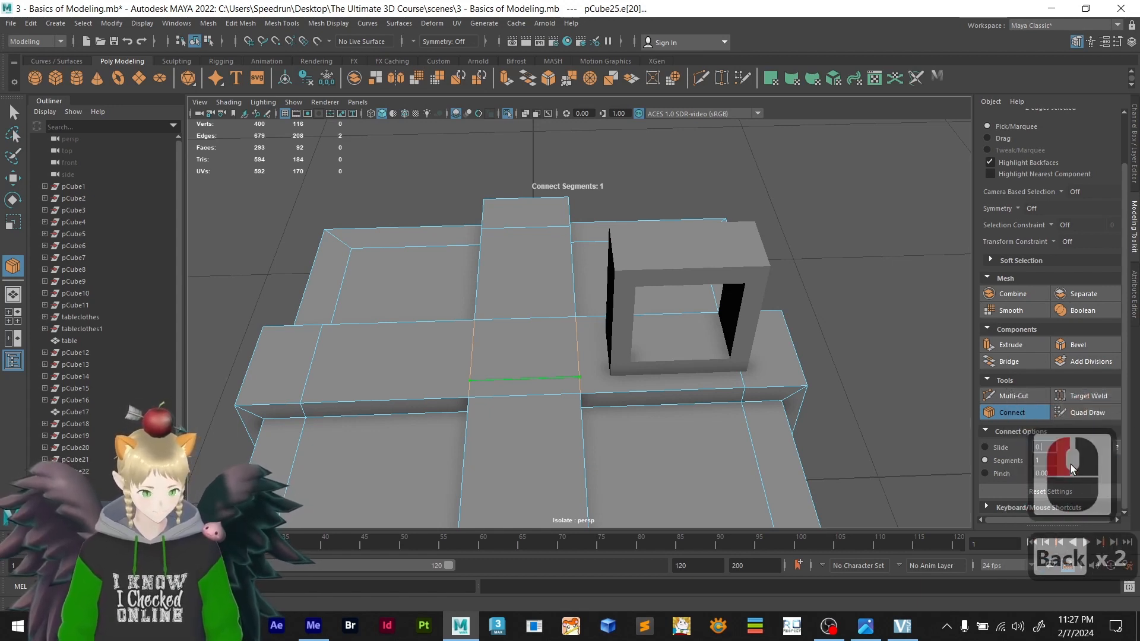
type("50")
key("Return")
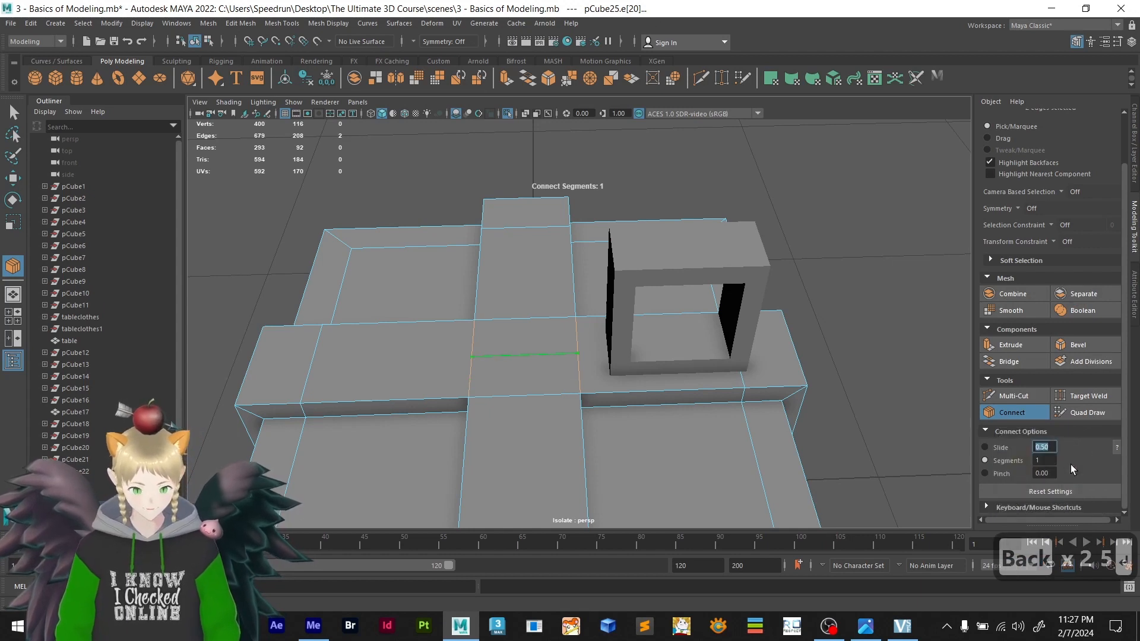
- Reselect the crossing's two side edges and apply the one-segment Connect across the middle
left_click(534, 392)
left_click(511, 368)
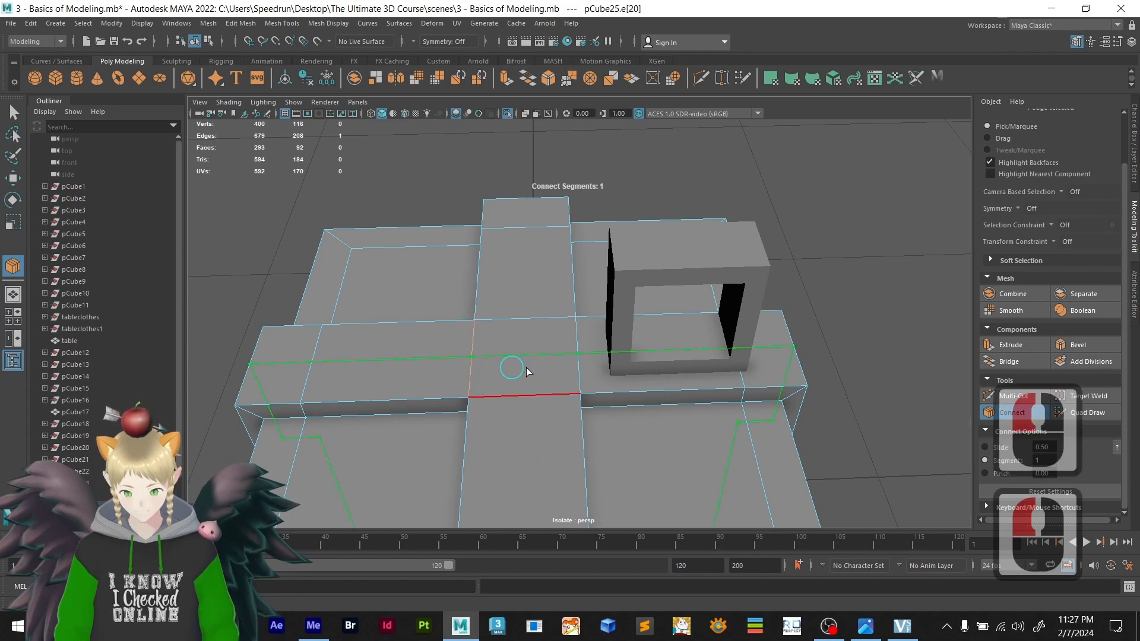
left_click(580, 351)
left_click(593, 406, "shift")
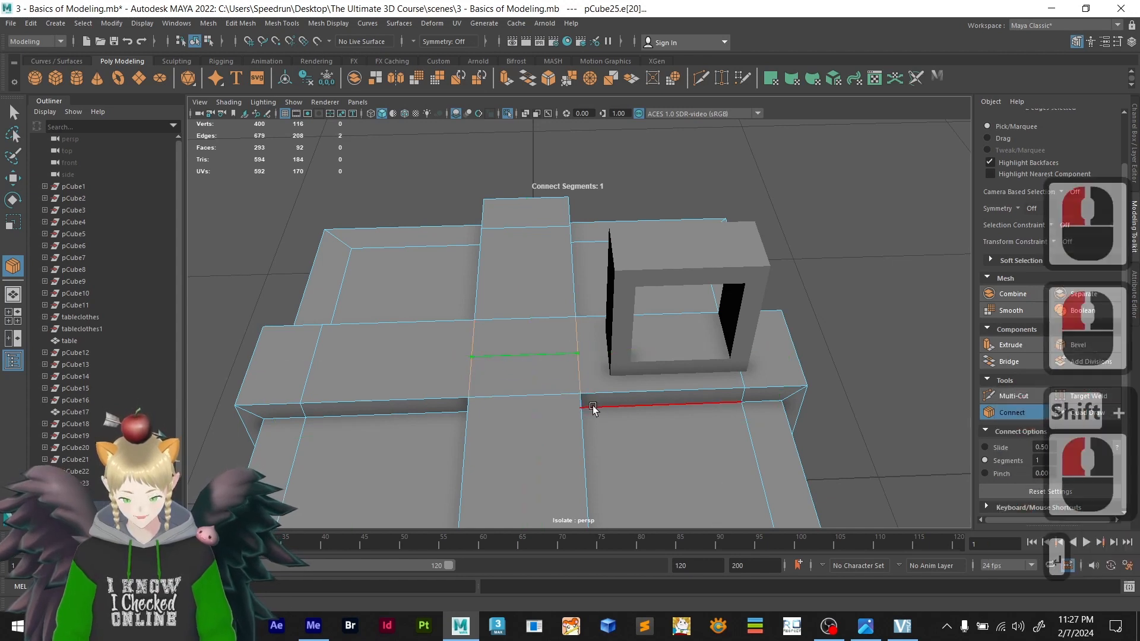
key("w")
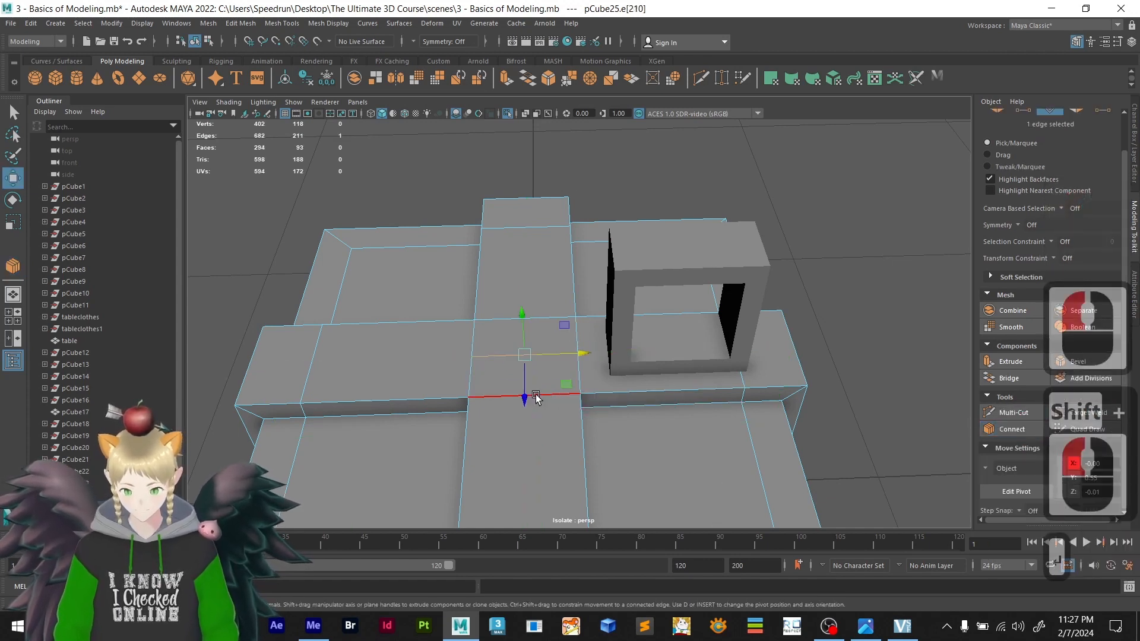
- Connect the crossing's front, middle and back edges with one perpendicular segment, placing a vertex at its exact centre
left_click_drag(576, 371, 574, 376)
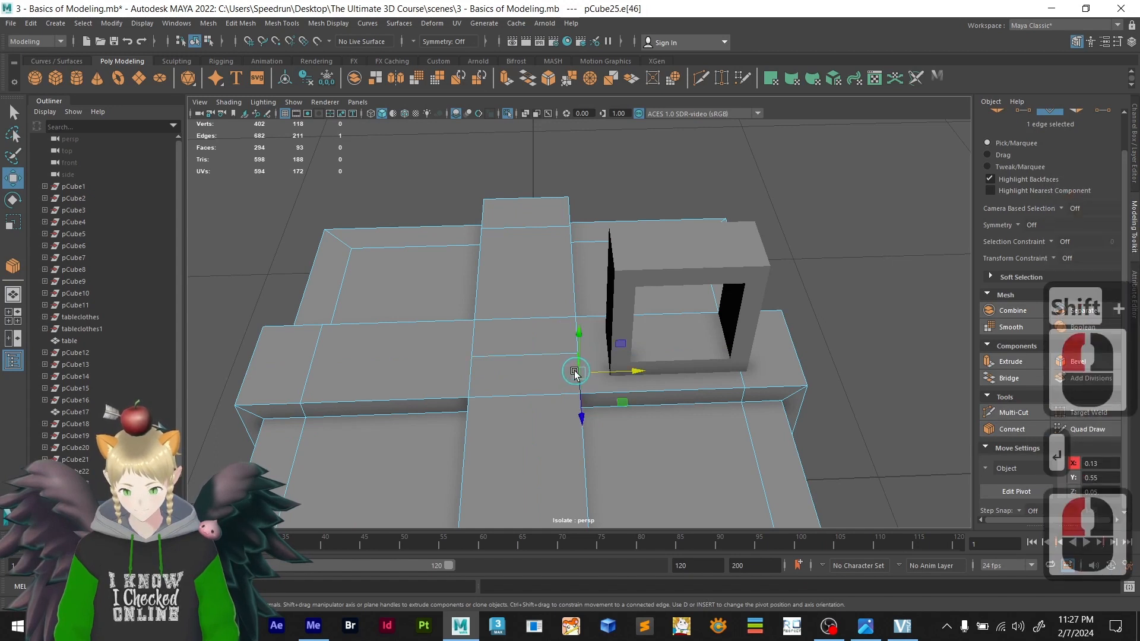
left_click(542, 355, "shift")
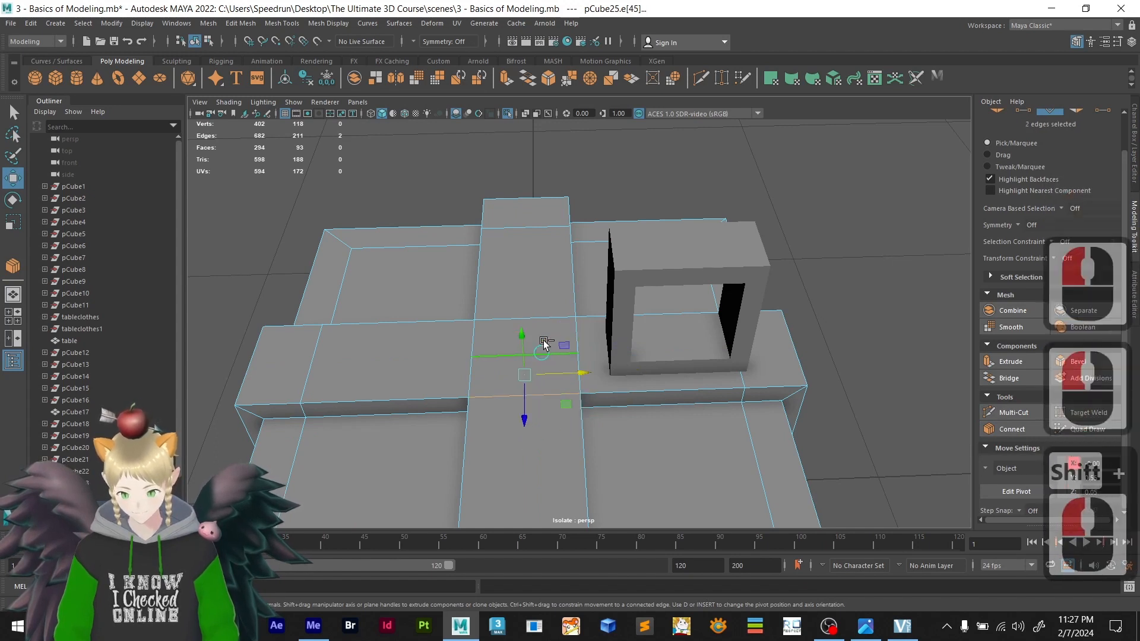
left_click(543, 319, "shift")
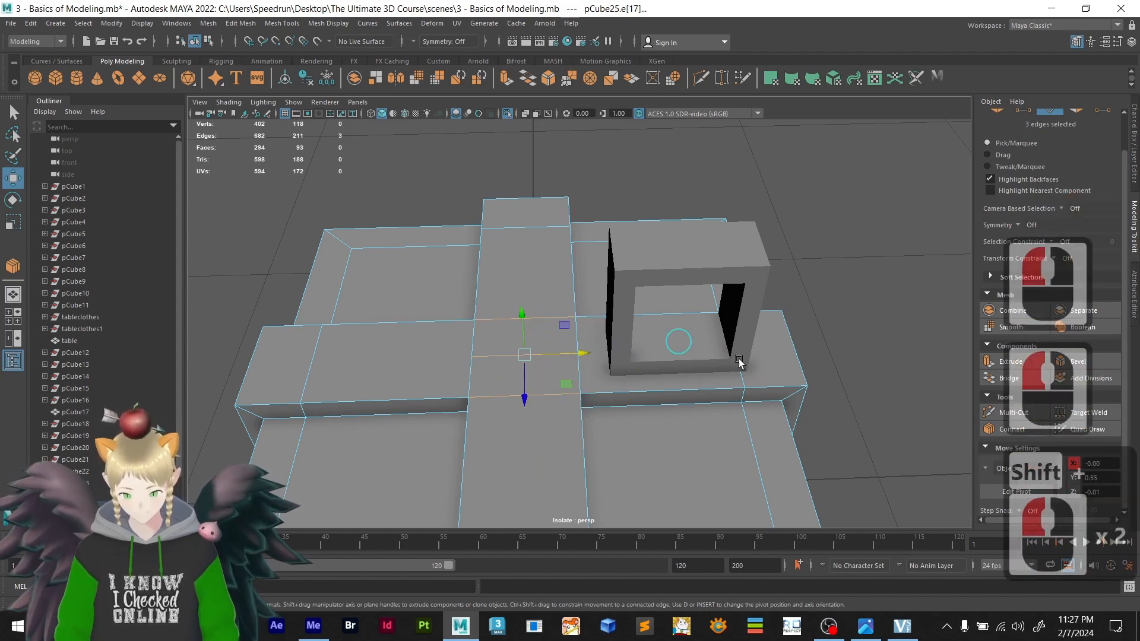
left_click(1009, 430)
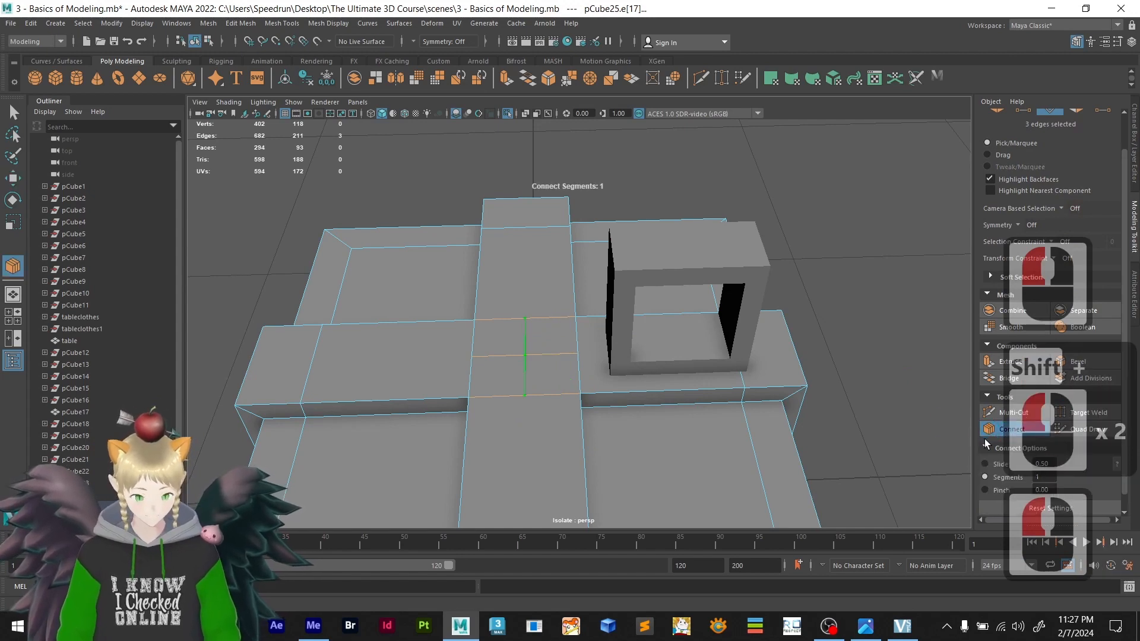
key("Return")
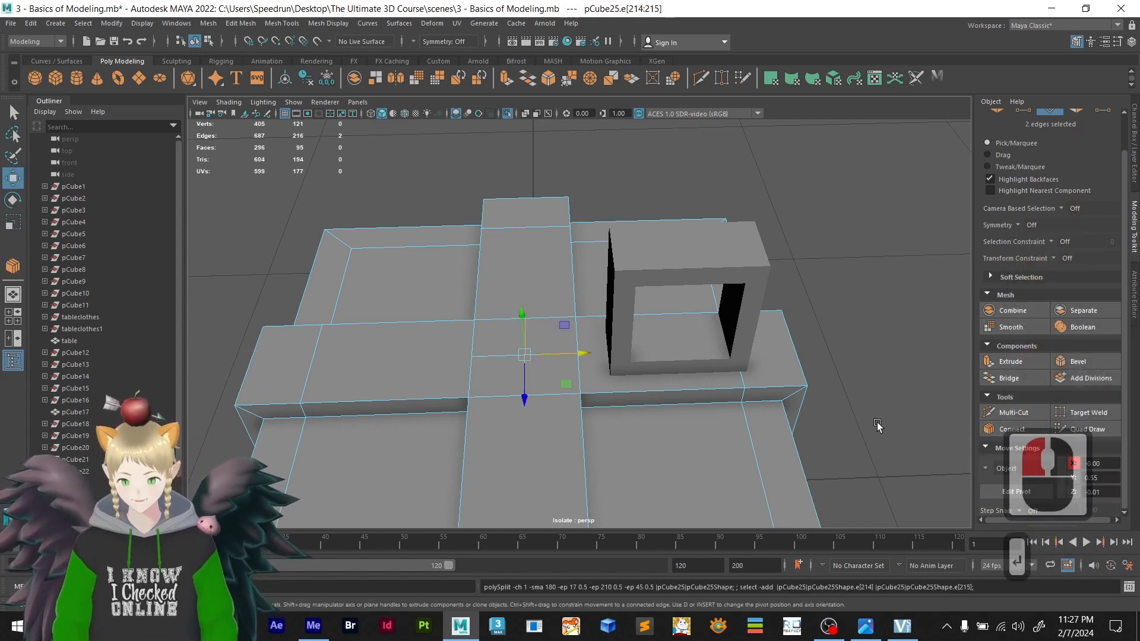
- Vertex-snap the hollow frame's pivot to its ribbon-facing side in object mode, and snap the frame along X to the crossing's centre vertex
scroll(511, 368, "down", 3)
scroll(552, 377, "up", 2)
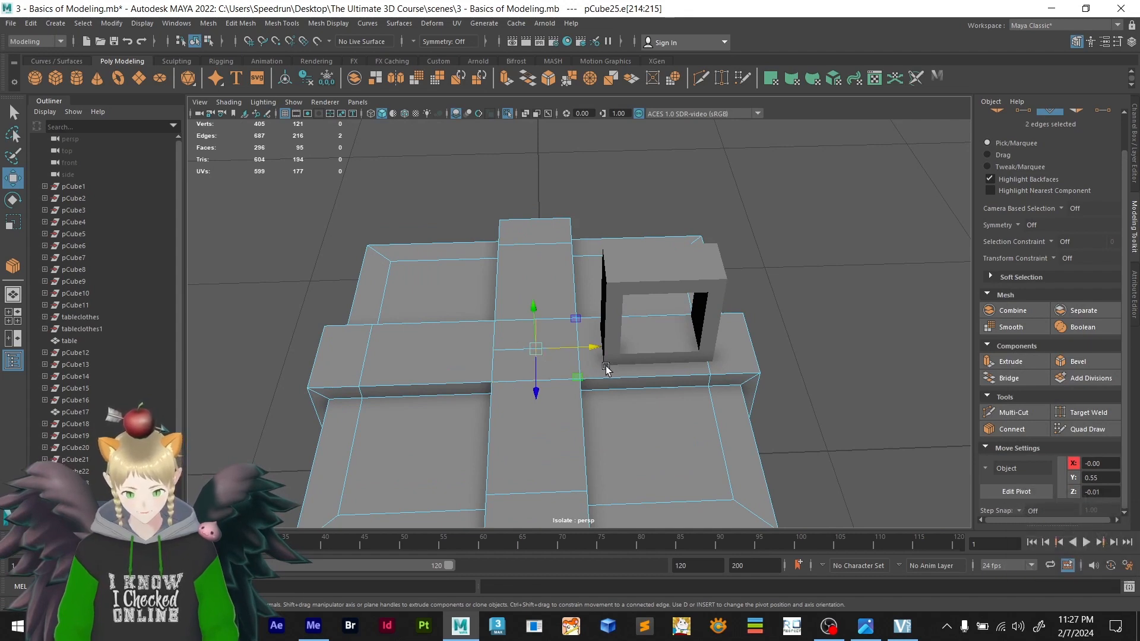
right_click_drag(806, 272, 839, 247)
double_click(649, 293)
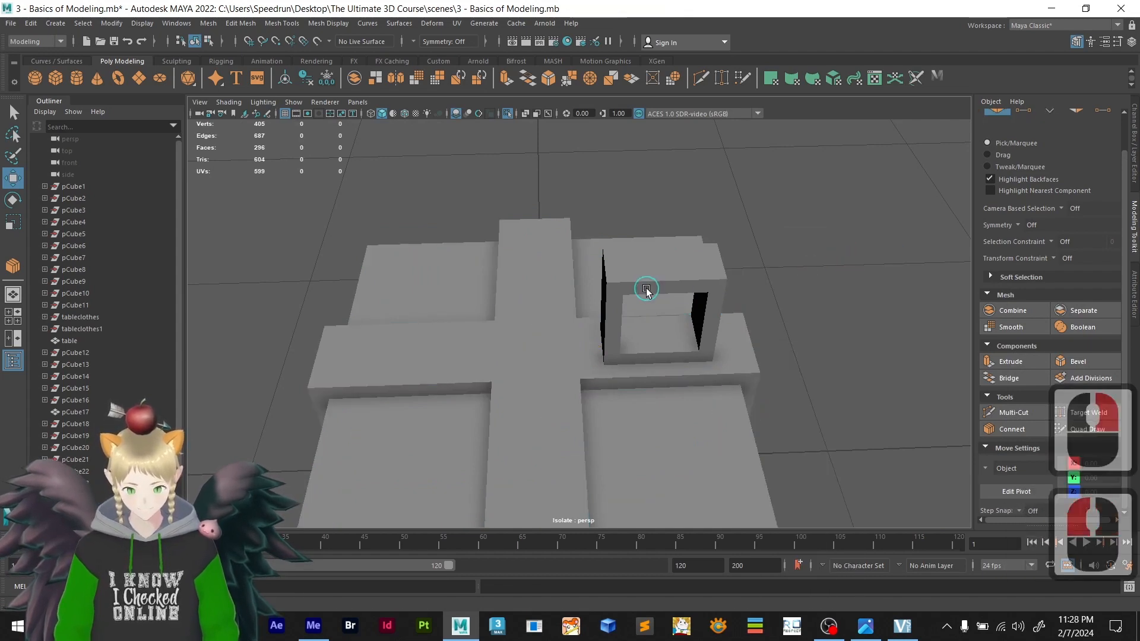
scroll(648, 300, "down", 2)
scroll(650, 308, "down", 4)
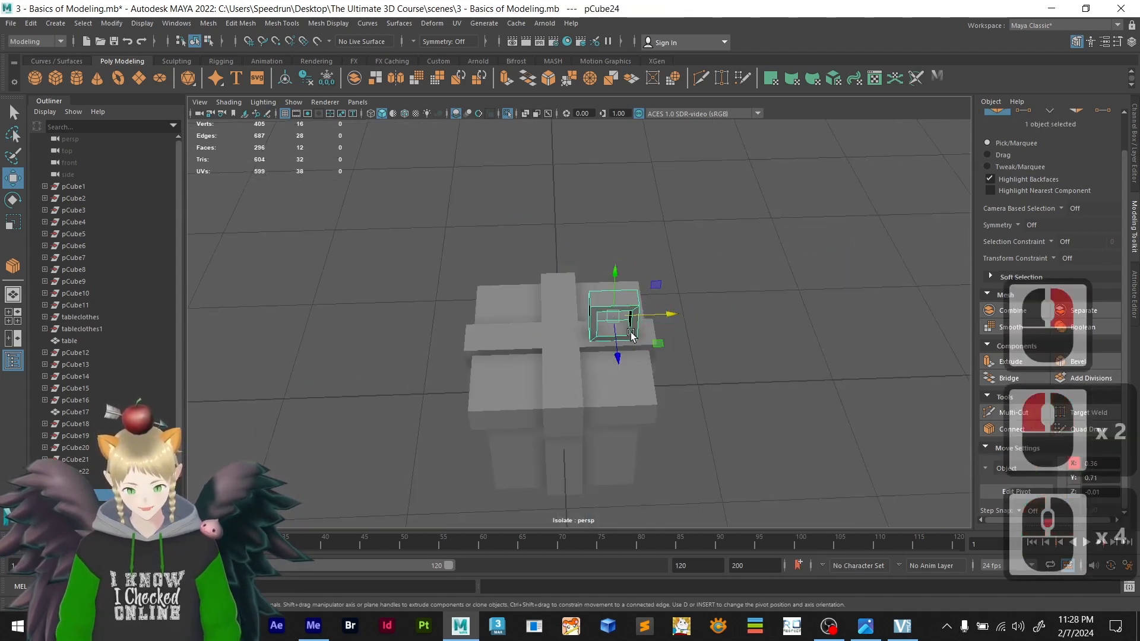
key("d")
key("v")
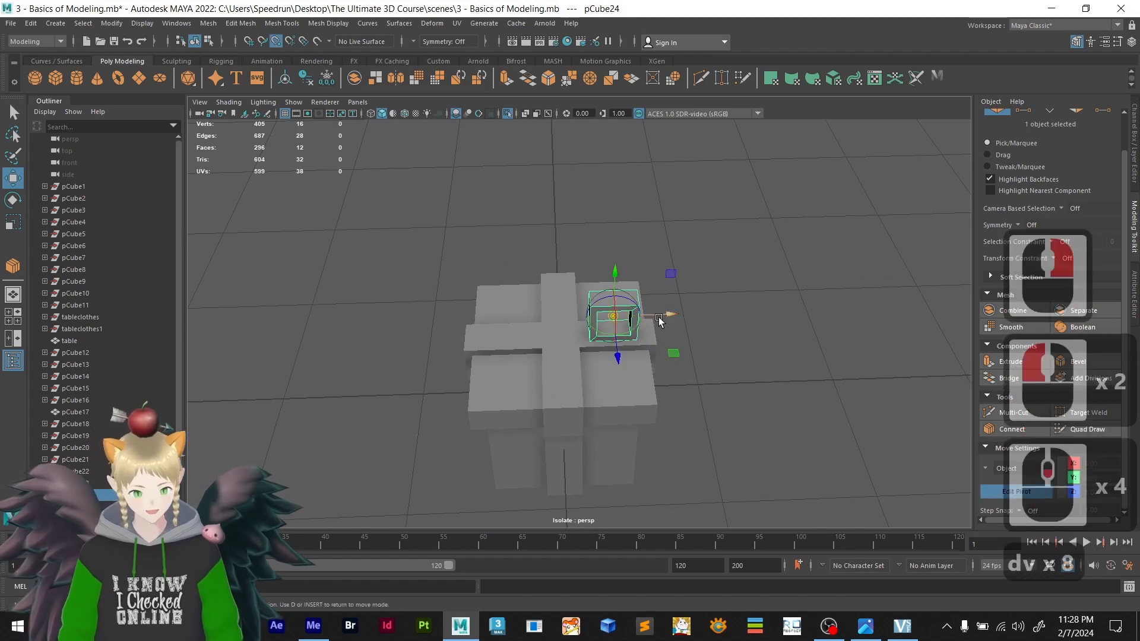
left_click_drag(662, 316, 566, 329)
key("v")
scroll(572, 355, "up", 4)
left_click(523, 372)
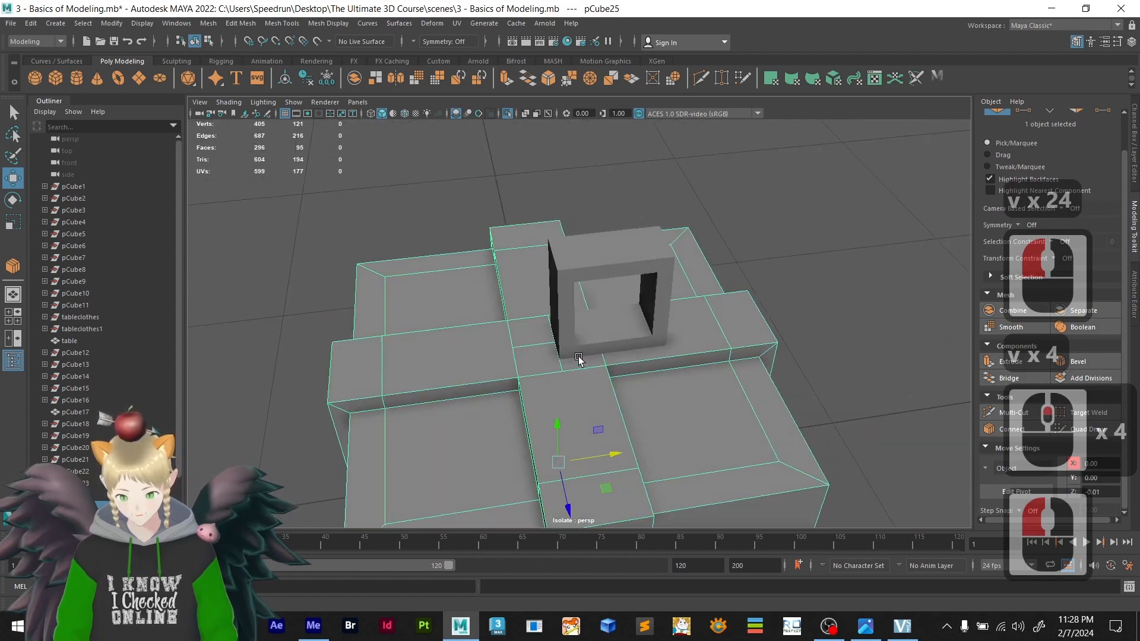
left_click(564, 326)
scroll(590, 402, "down", 3)
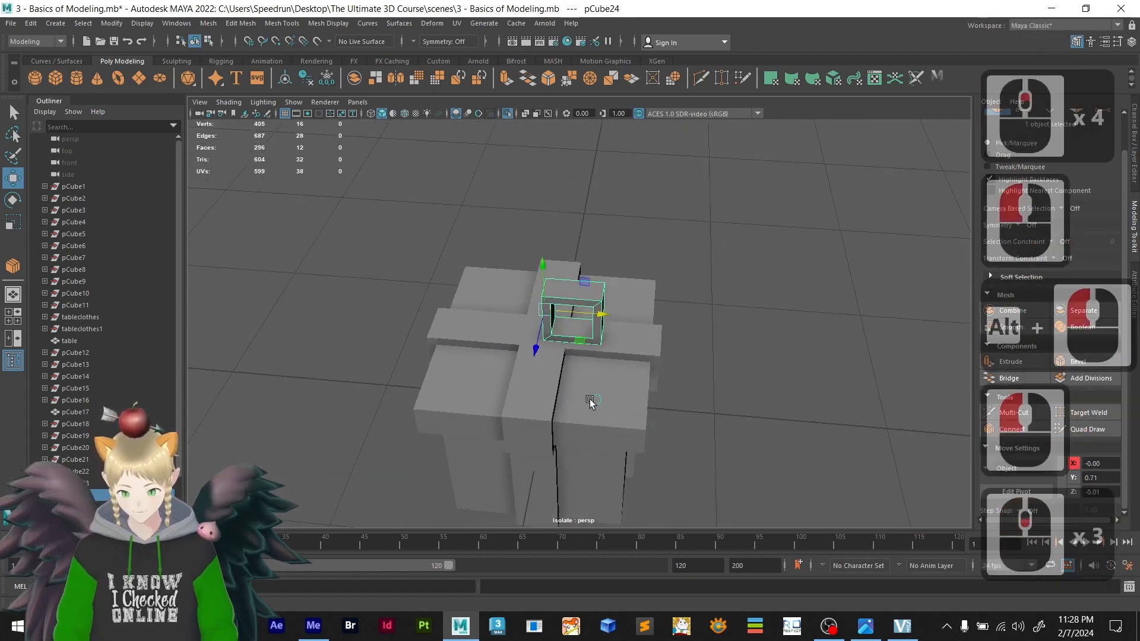
scroll(590, 402, "down", 2)
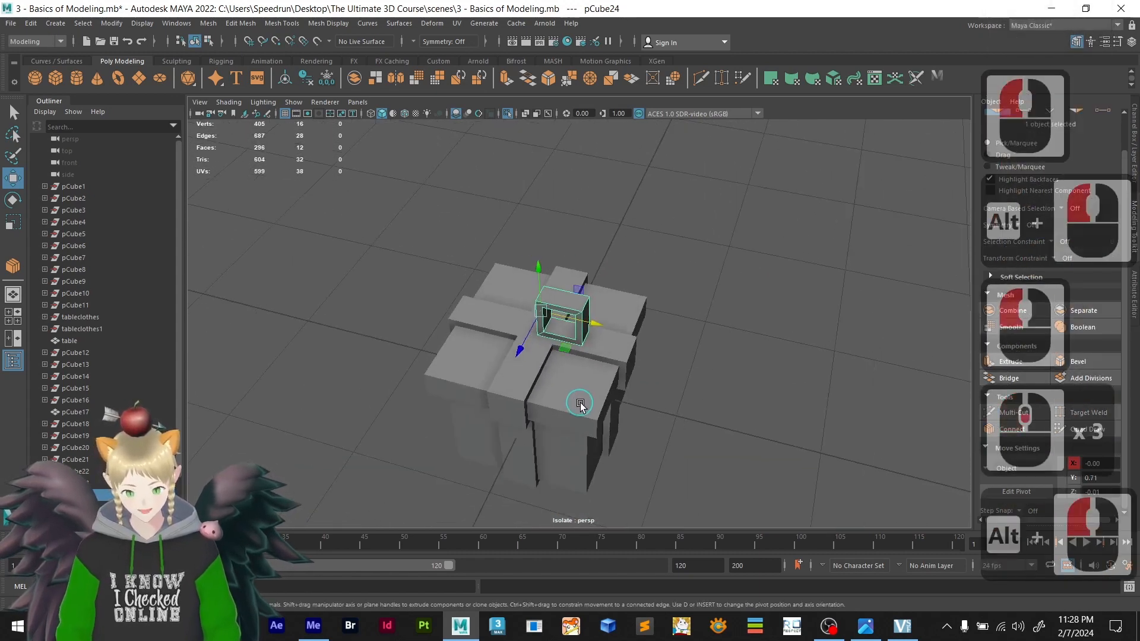
- Move the extra gift box copy with the centre vertex out of the frame, delete it, and leave isolation mode
left_click_drag(580, 400, 561, 386, "alt")
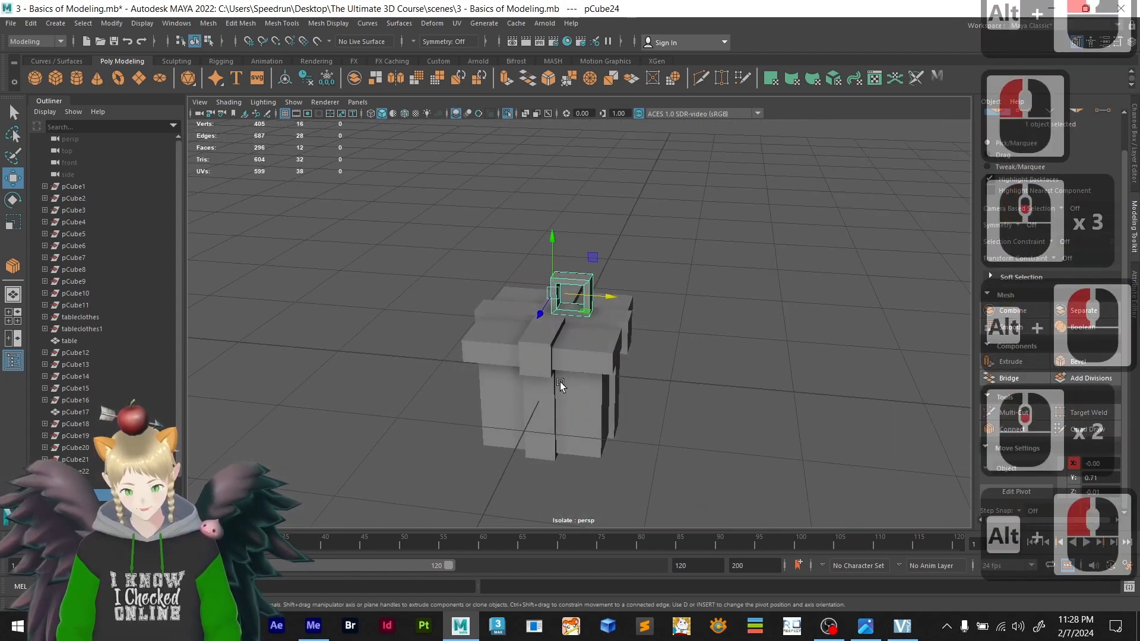
left_click_drag(604, 323, 560, 376, "alt")
scroll(550, 402, "up", 2)
scroll(626, 374, "up", 3)
scroll(621, 369, "down", 3)
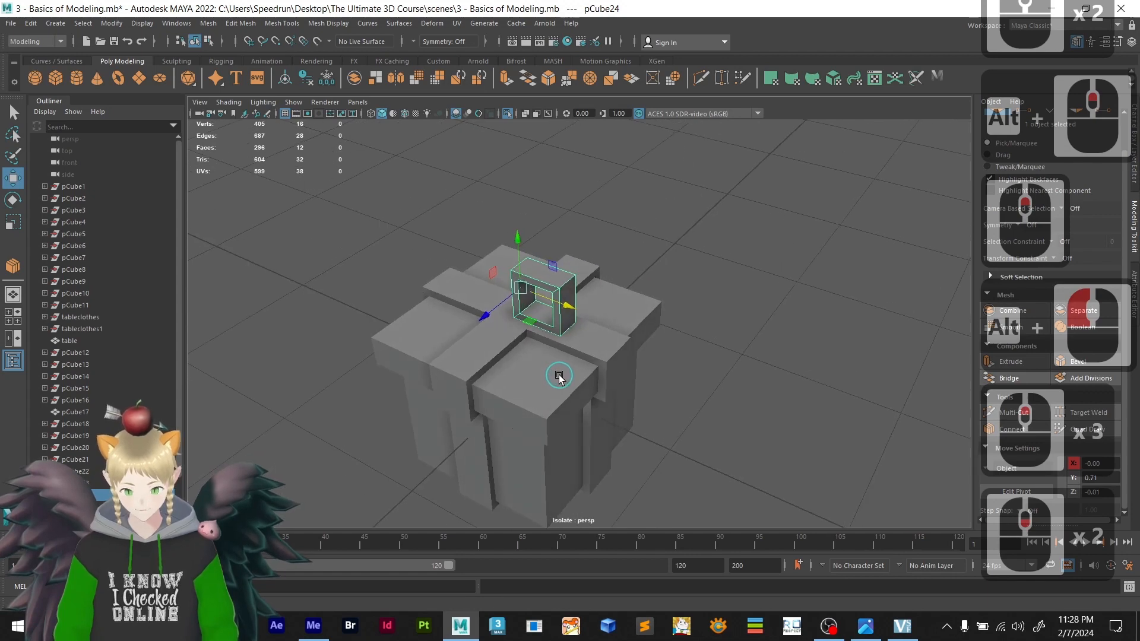
left_click(570, 388)
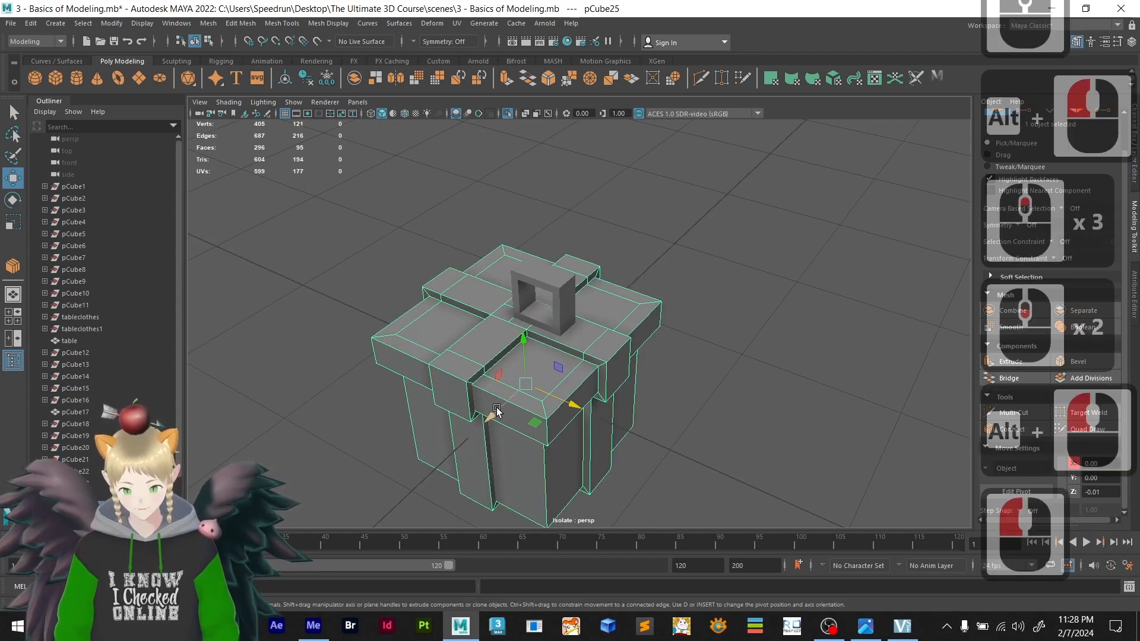
left_click_drag(496, 412, 973, 342)
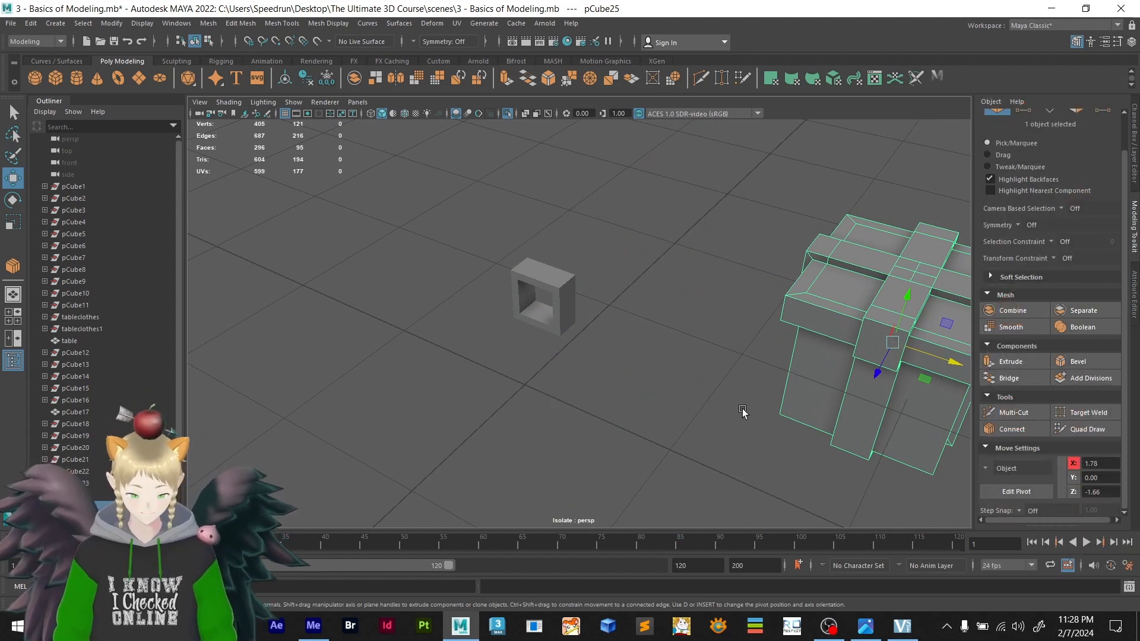
key("Delete")
left_click(884, 346, "ctrl")
key("ctrl+1")
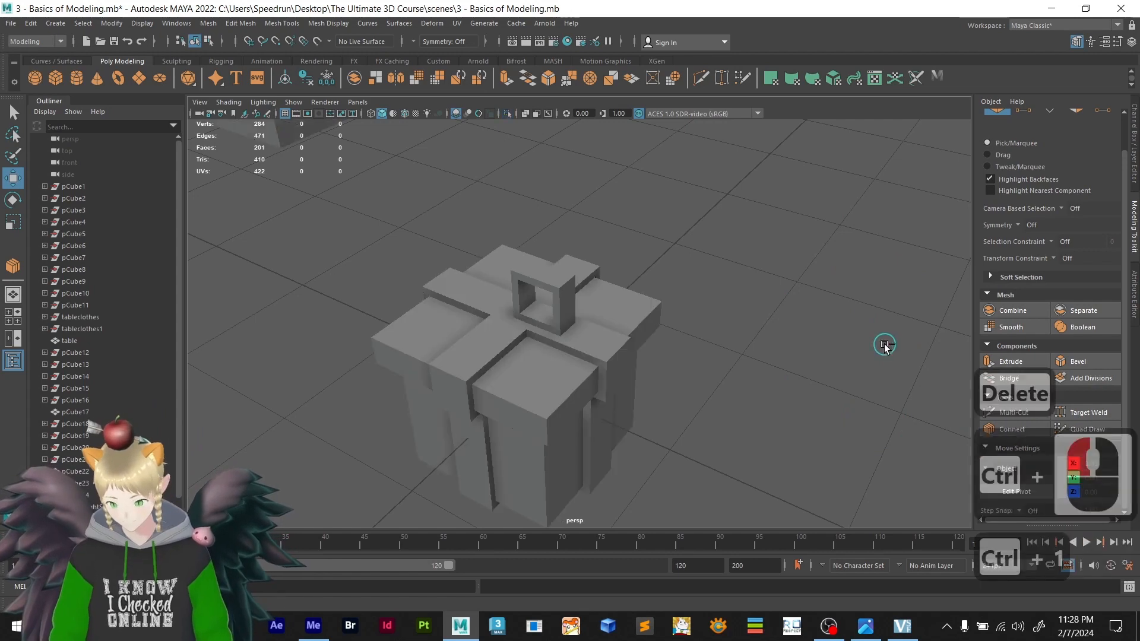
- Duplicate the hollow bow frame along X to the opposite side of the ribbon crossing
left_click(490, 378)
scroll(491, 379, "up", 3)
left_click_drag(490, 379, 553, 359, "alt")
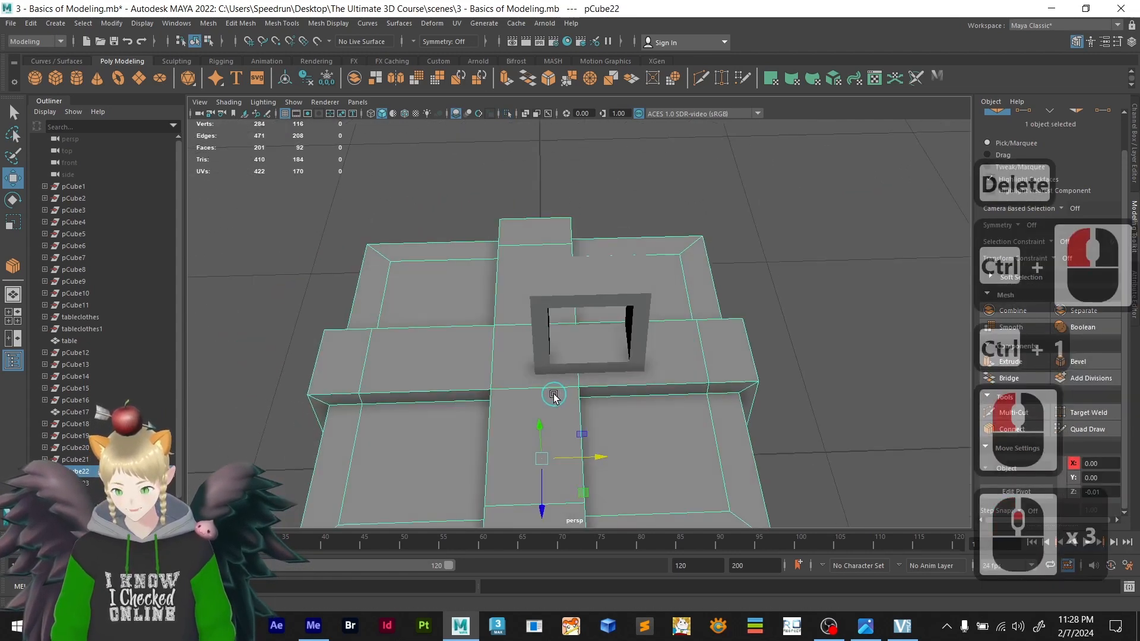
scroll(590, 391, "down", 3)
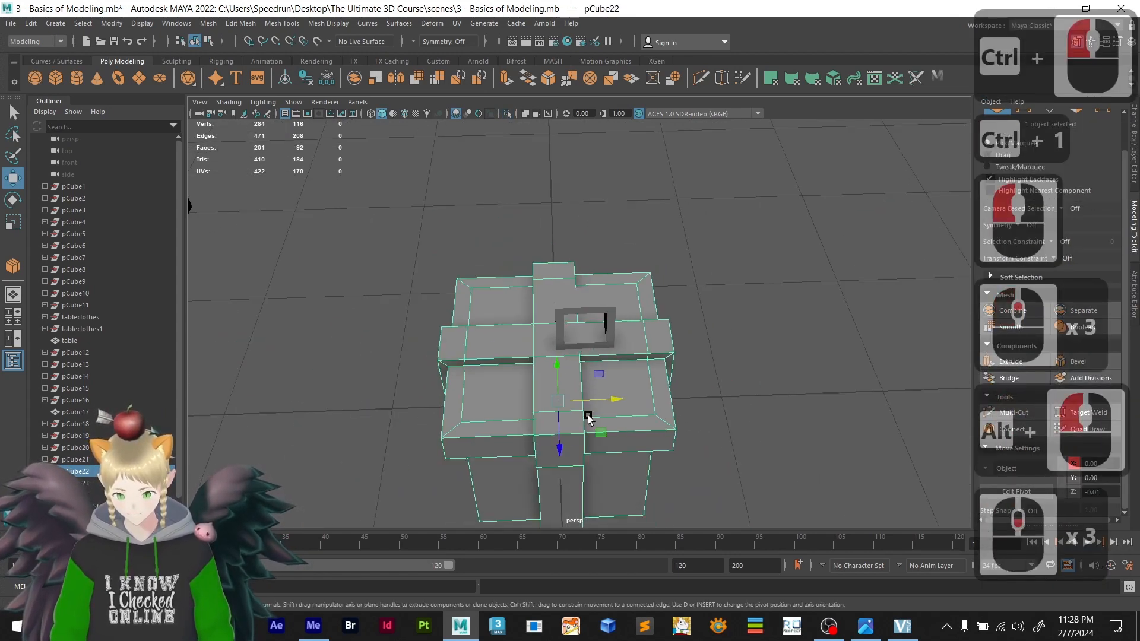
left_click_drag(590, 392, 671, 374, "alt")
scroll(576, 385, "up", 4)
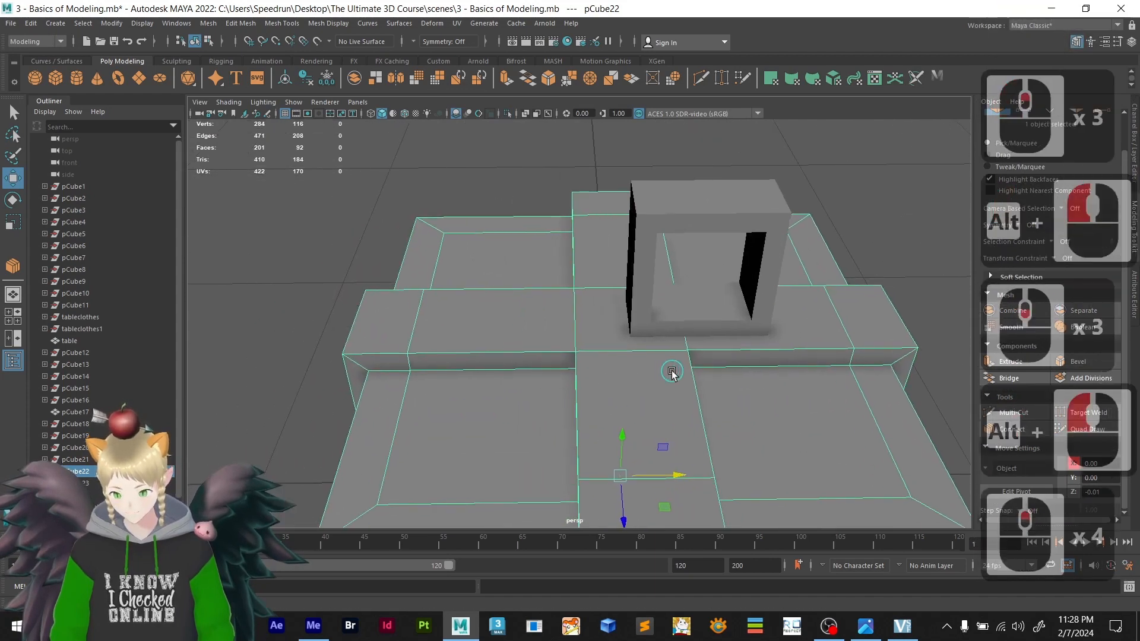
left_click(699, 332)
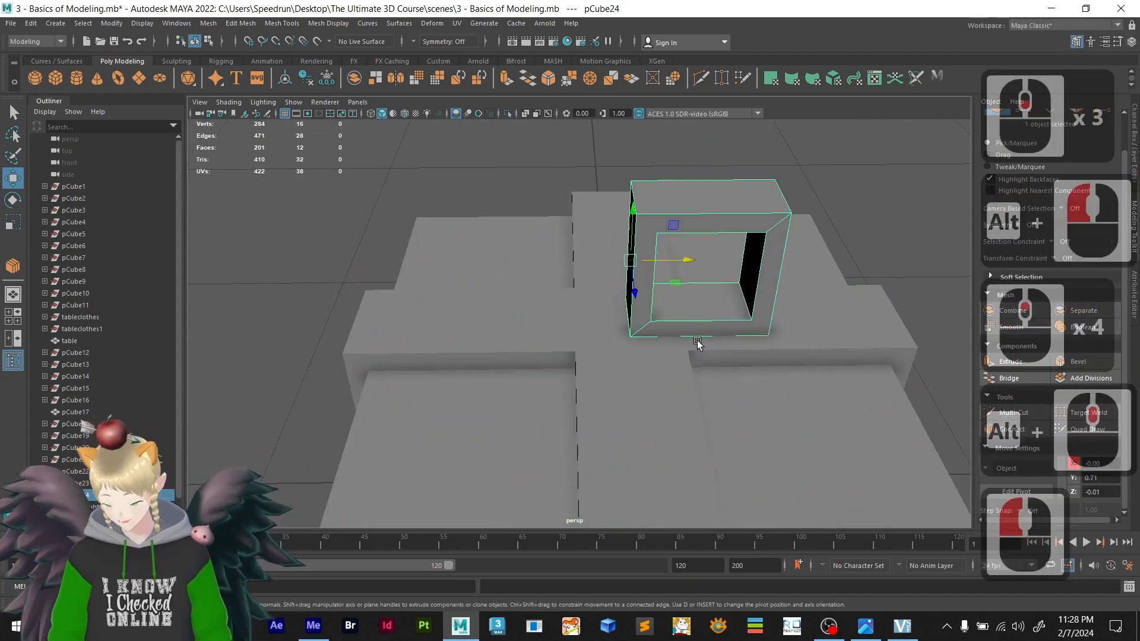
mouse_move(688, 265)
left_mouse_down("shift")
mouse_move(594, 261)
mouse_move(508, 282)
left_mouse_up("shift")
mouse_move(606, 338)
left_mouse_down("alt")
mouse_move(475, 452)
mouse_move(623, 344)
mouse_move(565, 330)
left_mouse_up("alt")
scroll(562, 324, "up", 2)
scroll(545, 328, "down", 3, "alt")
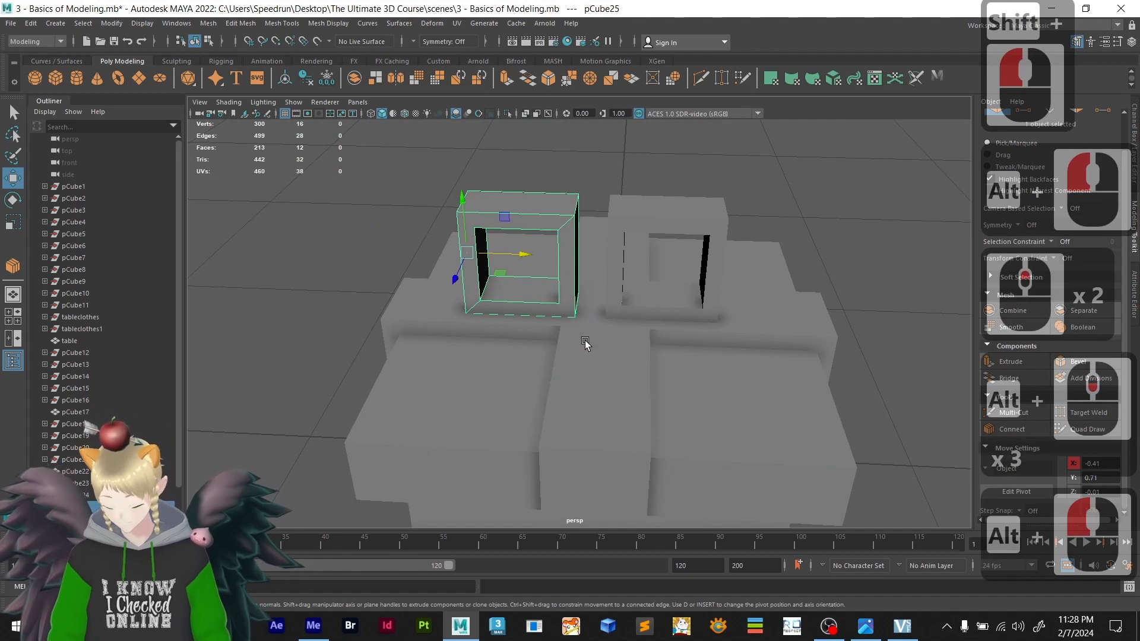
- Vertex-snap the copied frame's pivot to its inward side, and snap the copy along X against the original frame
key("d")
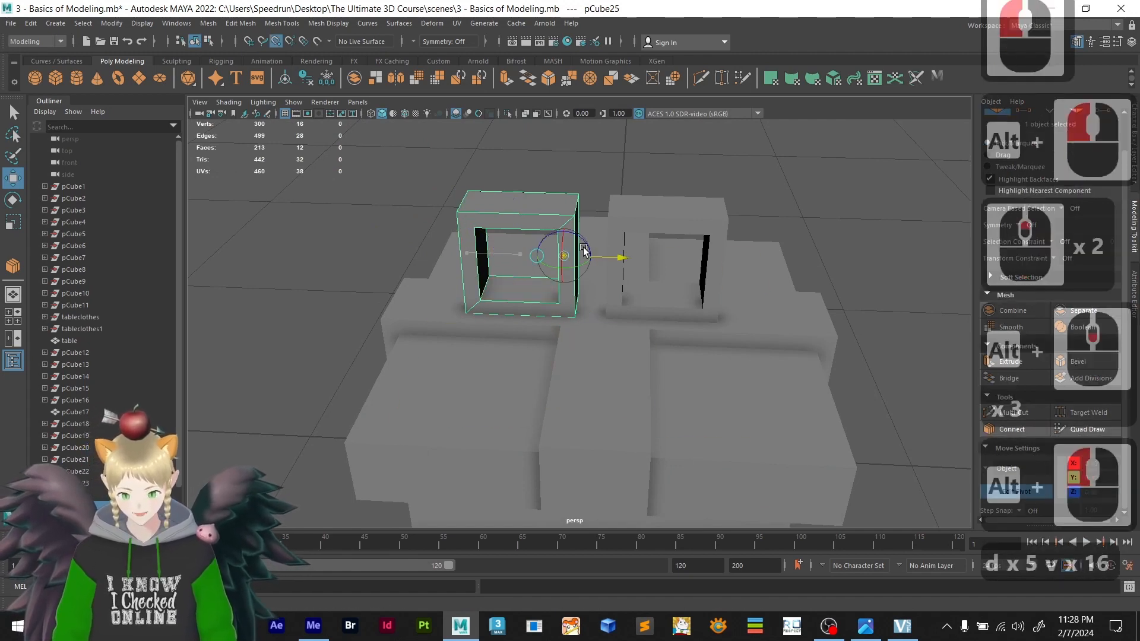
left_click_drag(580, 212, 579, 225)
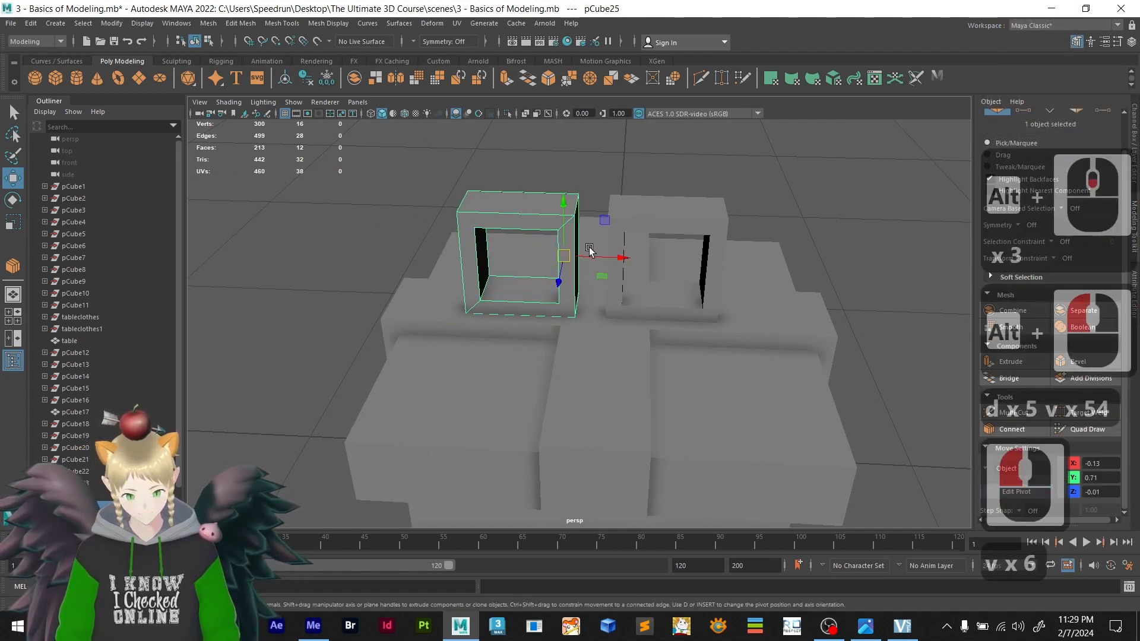
key("d")
key("v")
left_click_drag(623, 255, 581, 200)
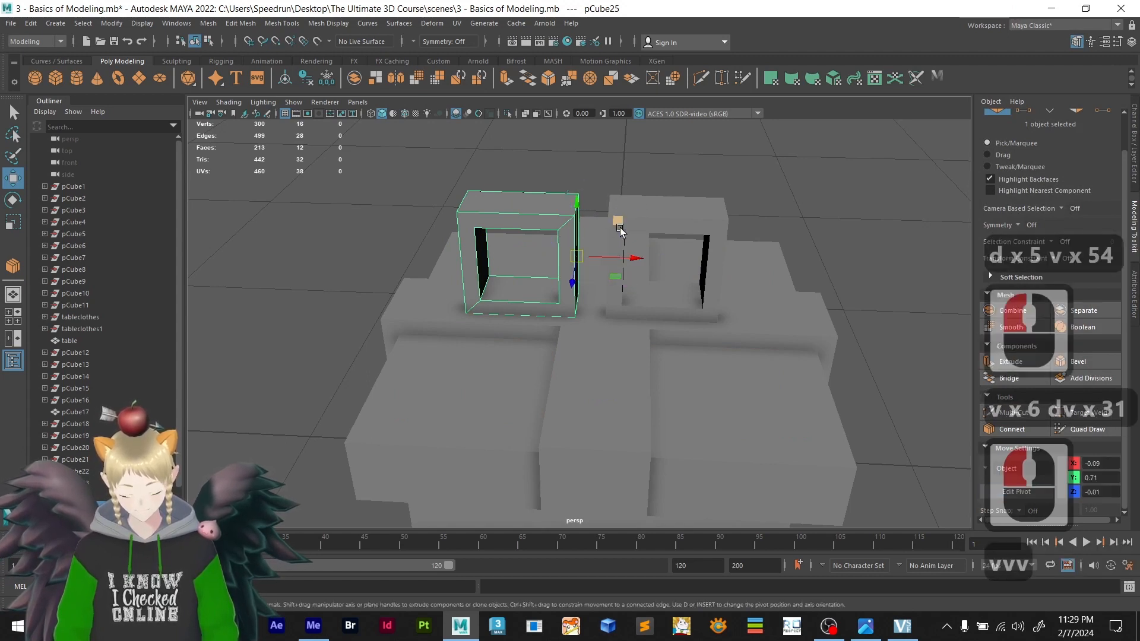
left_click_drag(631, 262, 616, 215)
right_click_drag(606, 202, 649, 247, "alt")
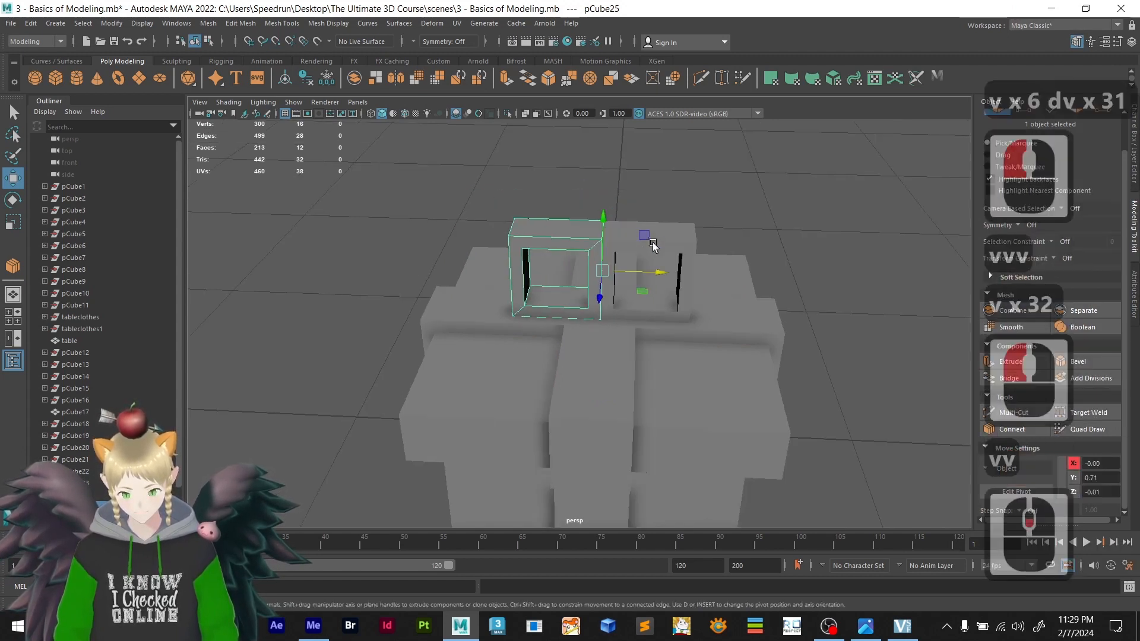
left_click_drag(649, 247, 614, 337, "alt")
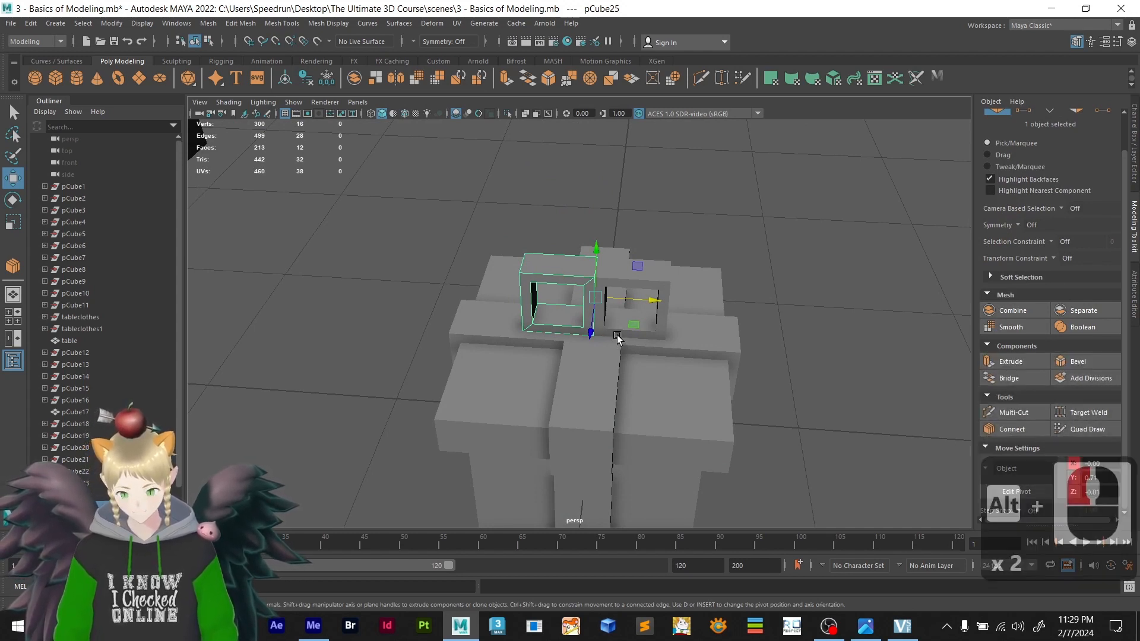
scroll(607, 342, "up", 2)
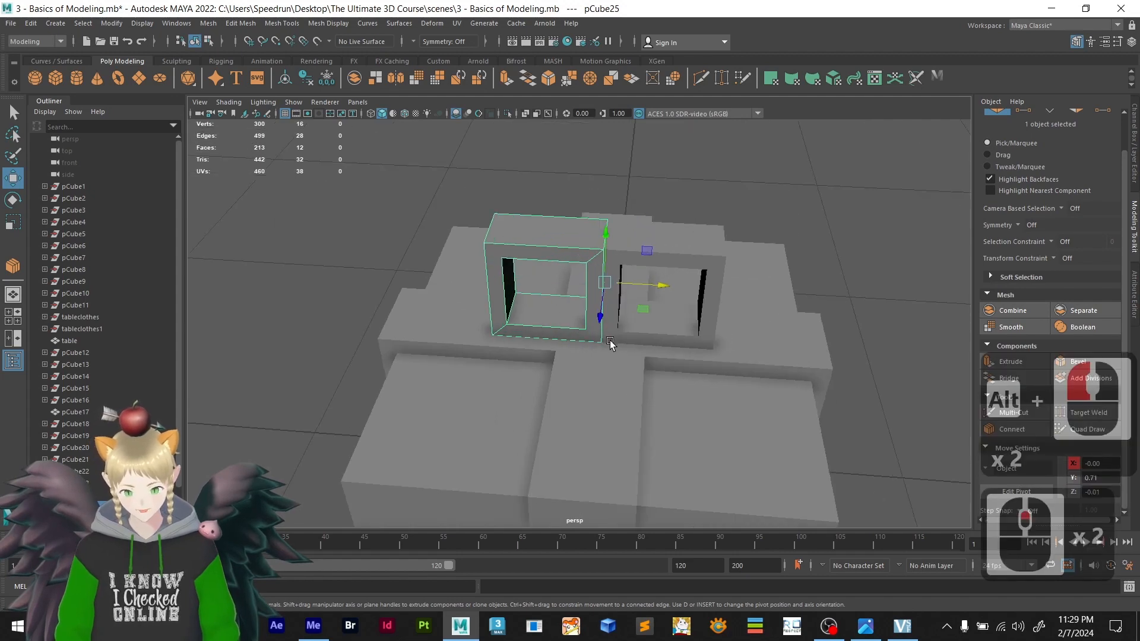
- Isolate the copied frame, delete its inward side face and underside face, and save the scene
key("ctrl+1")
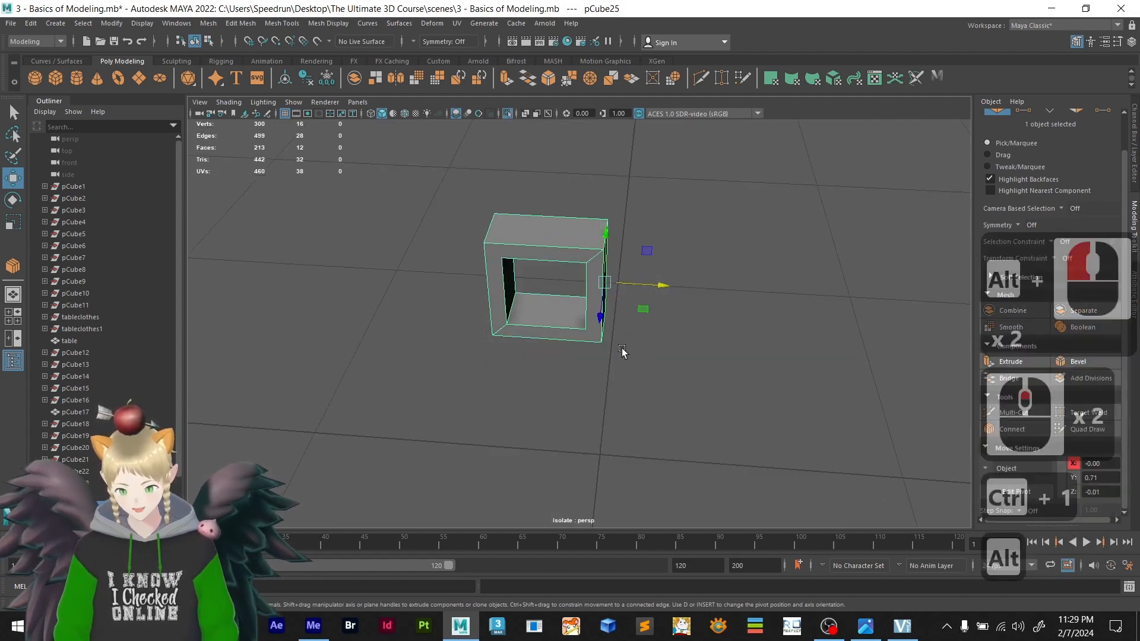
left_click_drag(618, 351, 544, 254, "alt")
right_click(544, 254)
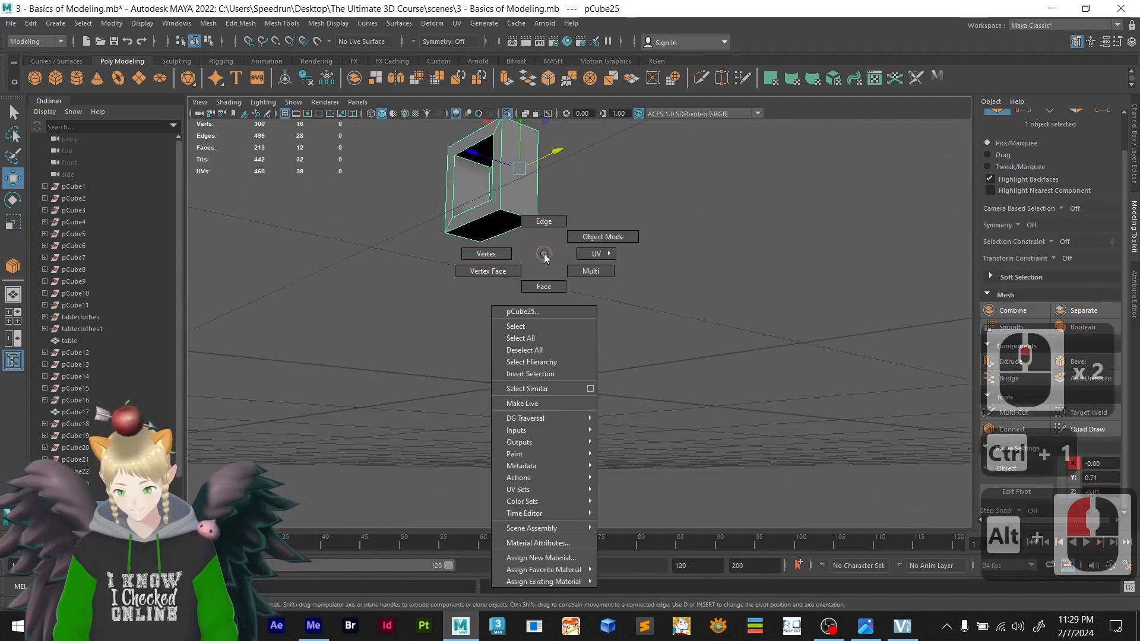
left_click(554, 286)
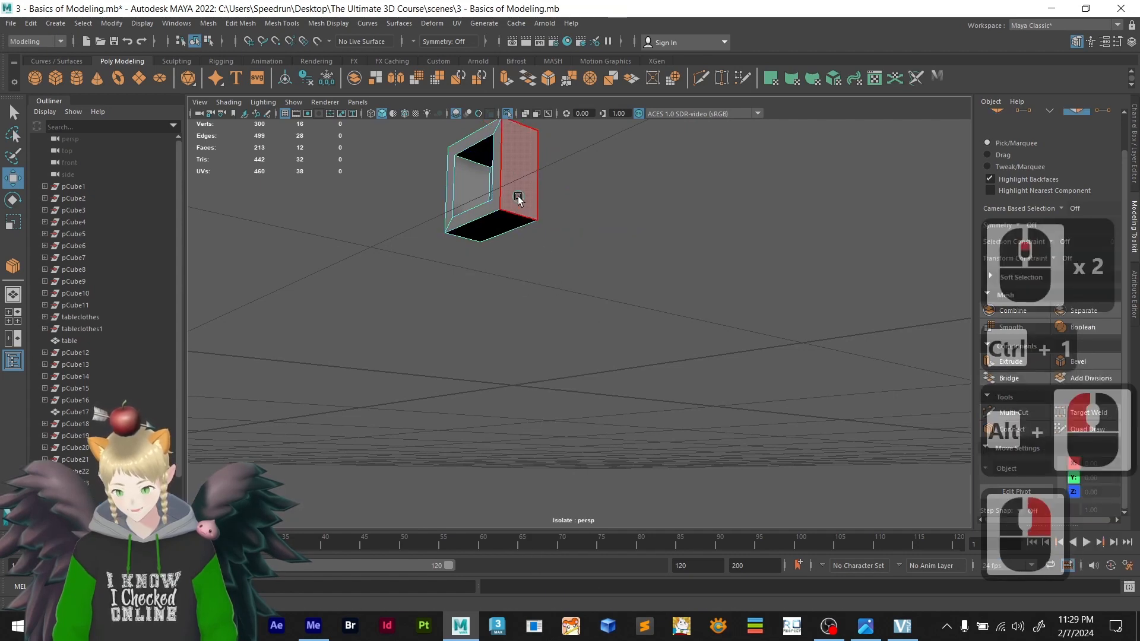
left_click(517, 199)
left_click(509, 234, "shift")
key("Delete")
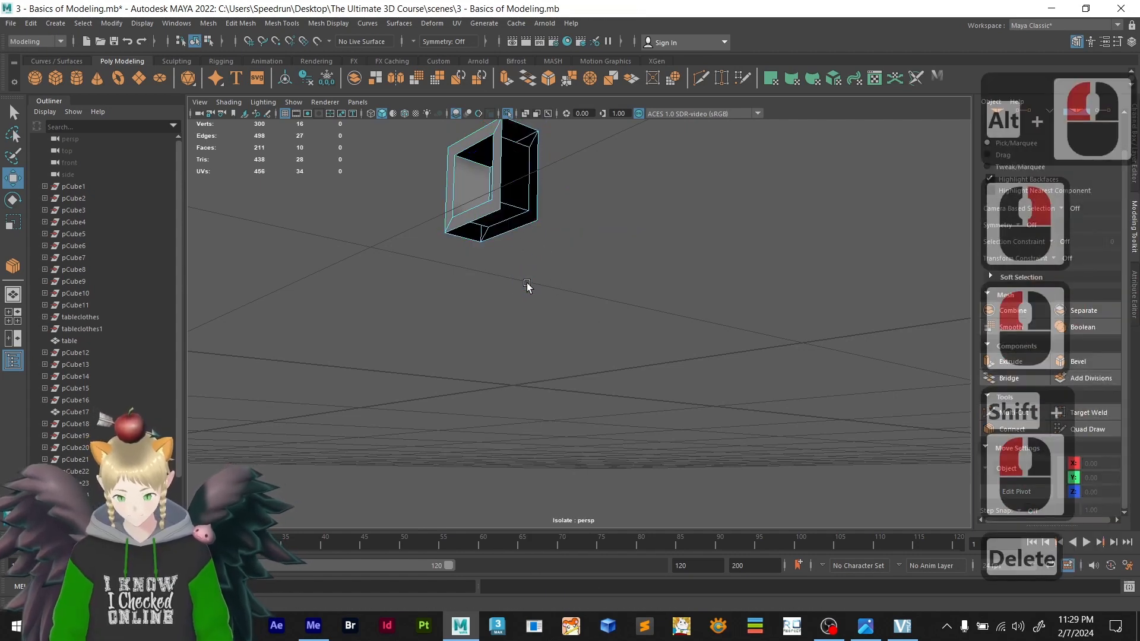
key("ctrl+1")
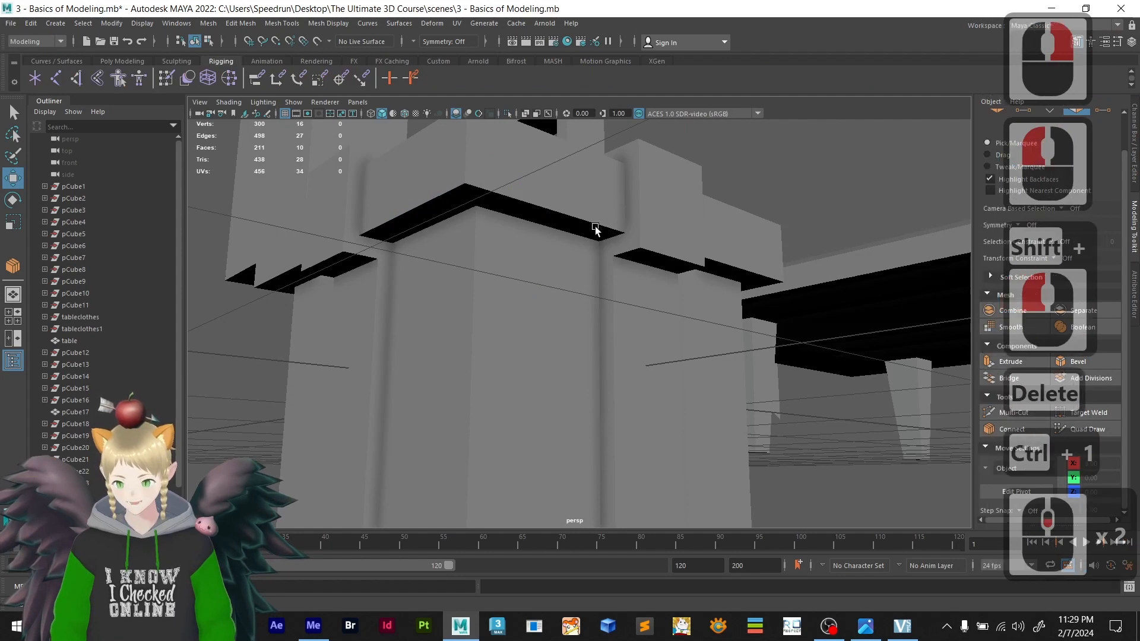
scroll(595, 229, "down", 3)
left_click_drag(635, 263, 674, 216, "alt")
key("ctrl+s")
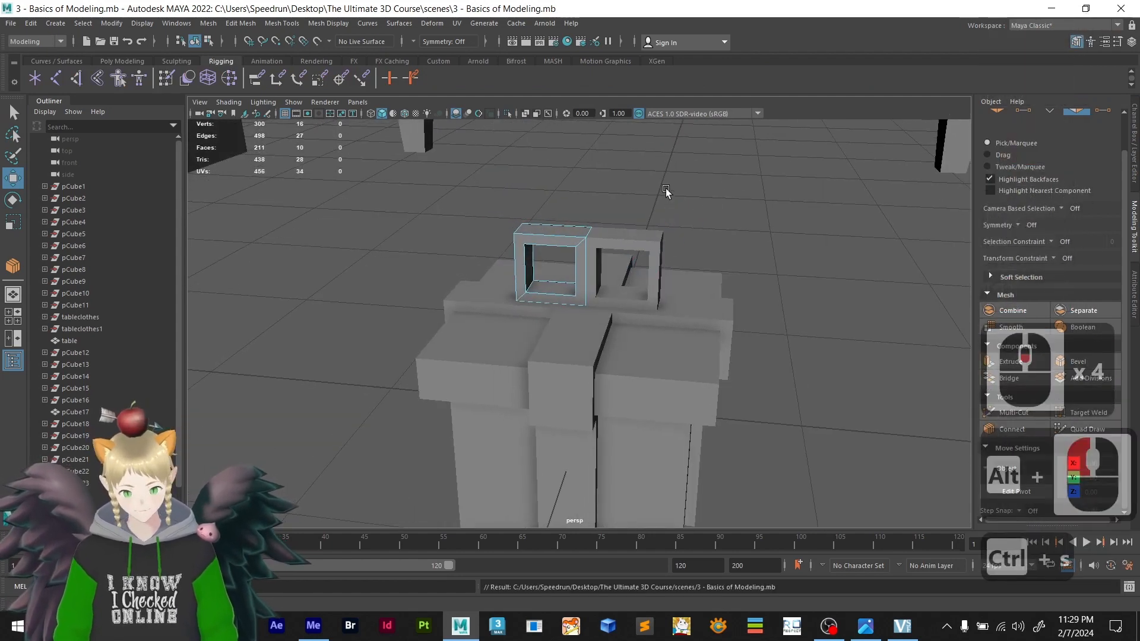
- Isolate the original frame, delete its inward side face and underside face, and show the whole scene again
right_click_drag(642, 209, 652, 231)
left_click(652, 233)
key("ctrl+1")
left_click_drag(650, 241, 689, 248, "alt")
middle_click_drag(689, 248, 647, 208, "alt")
left_click_drag(647, 208, 635, 196, "alt")
middle_click_drag(635, 196, 653, 226, "alt")
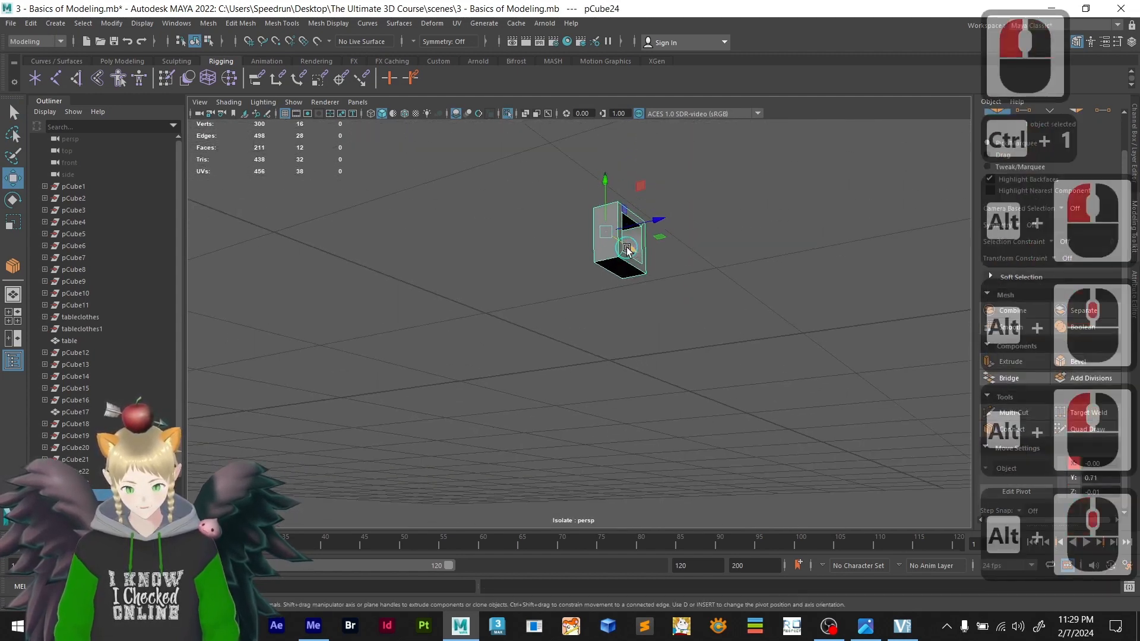
scroll(680, 188, "up", 5)
right_click_drag(659, 166, 661, 196)
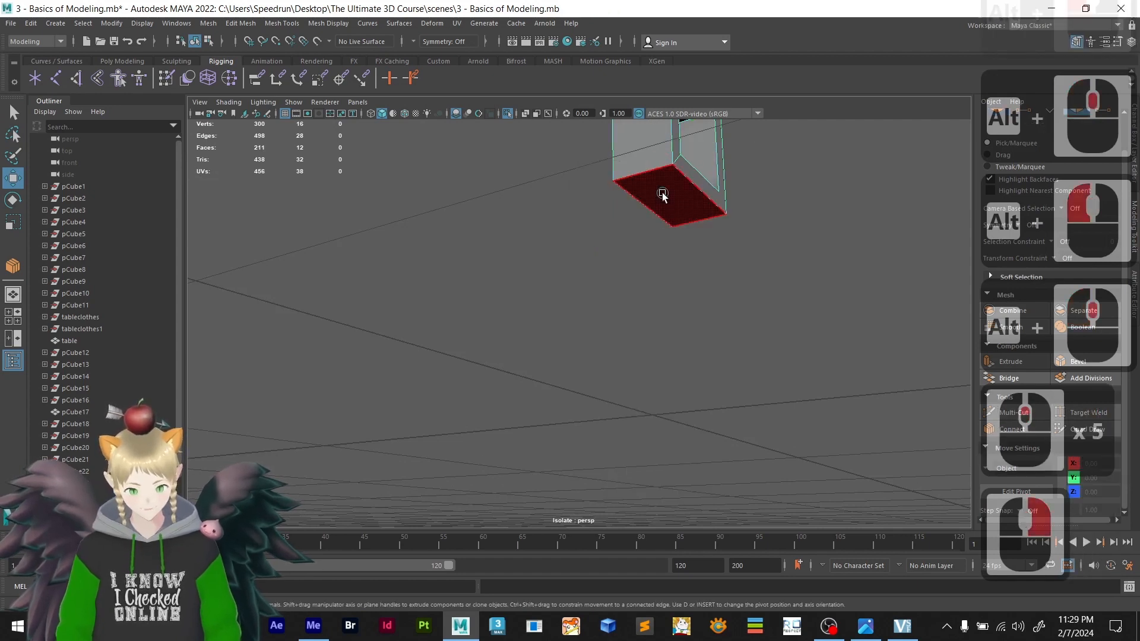
left_click(662, 196)
key("Delete")
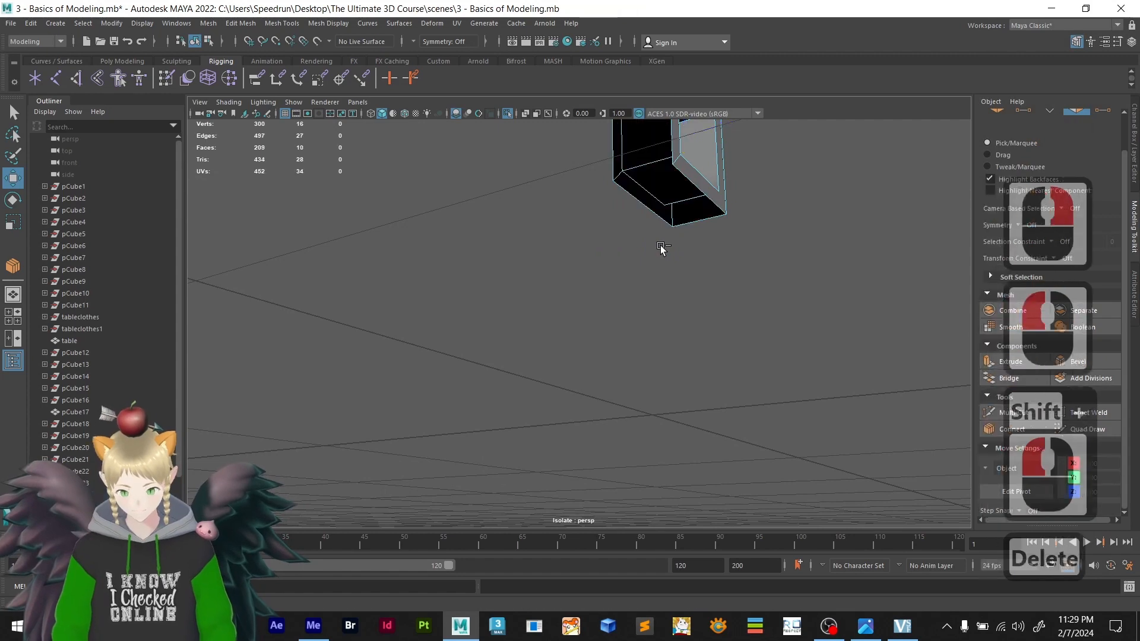
key("ctrl+1")
scroll(659, 247, "down", 3)
left_click_drag(629, 311, 830, 202, "alt")
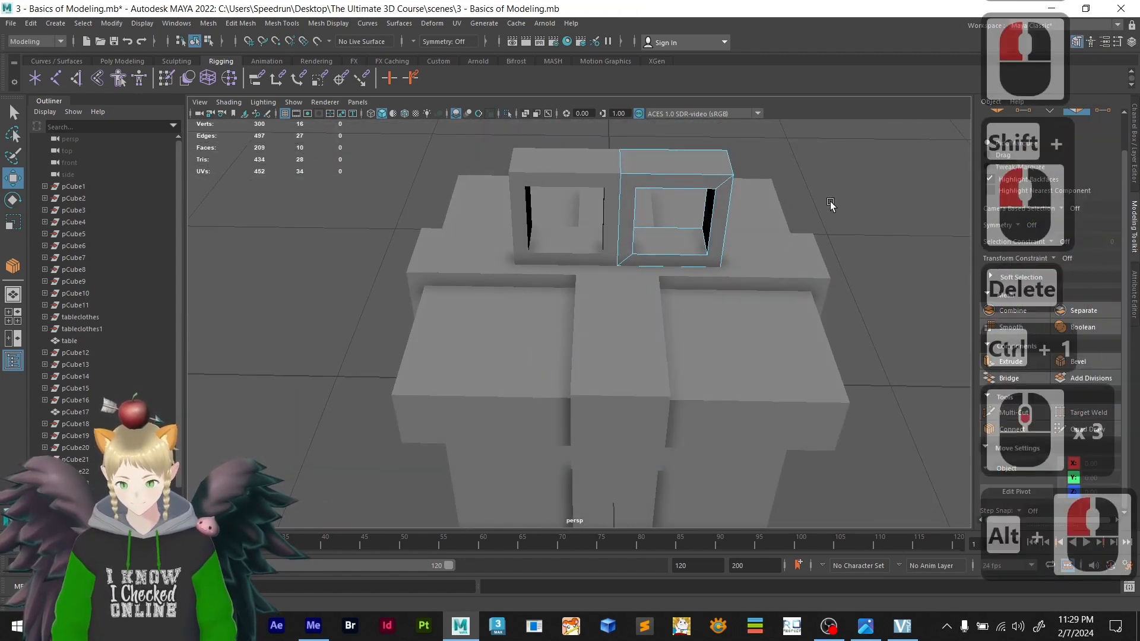
- Select both bow frames in object mode and combine them into one mesh
right_click_drag(830, 201, 868, 183)
left_click(732, 216)
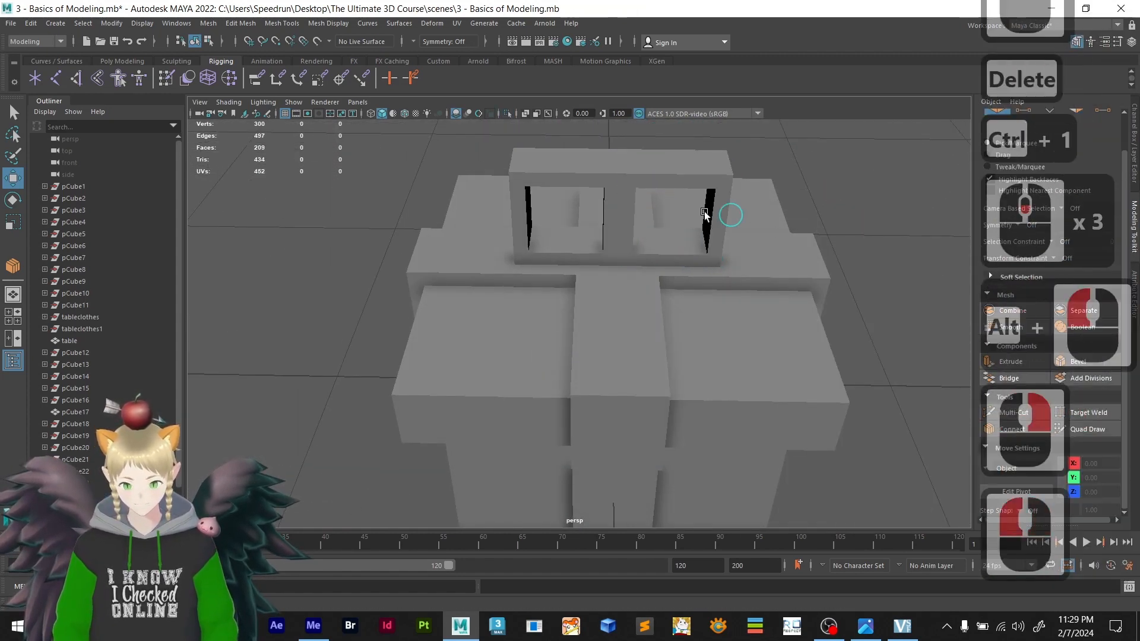
left_click(581, 174)
scroll(659, 211, "down", 2)
left_click_drag(659, 211, 671, 320, "alt")
scroll(707, 276, "up", 2)
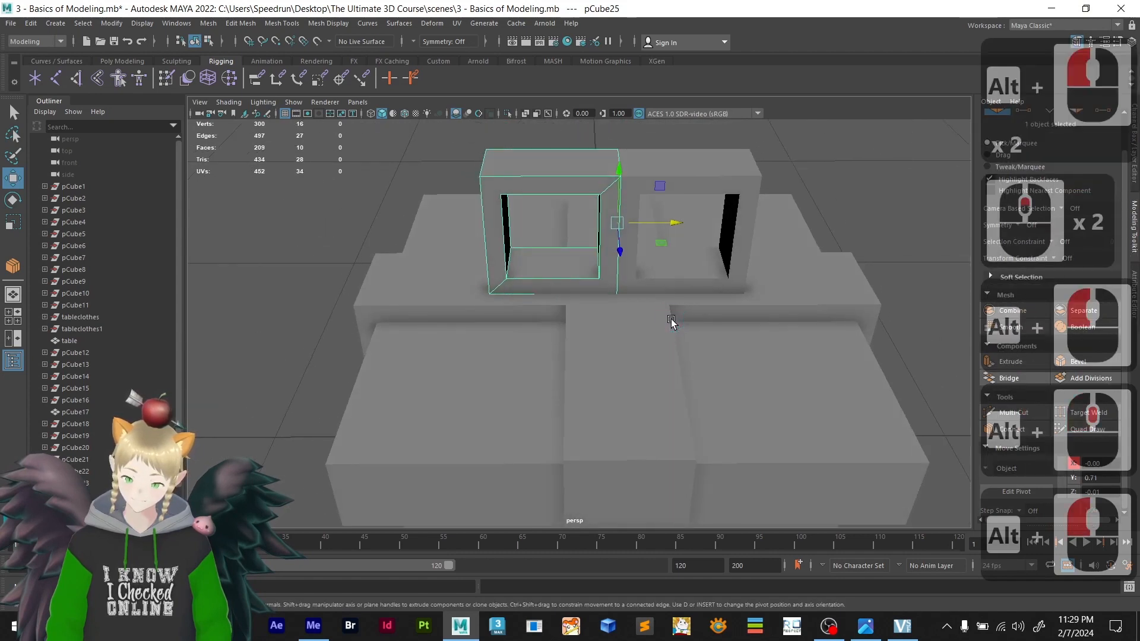
scroll(655, 321, "down", 2)
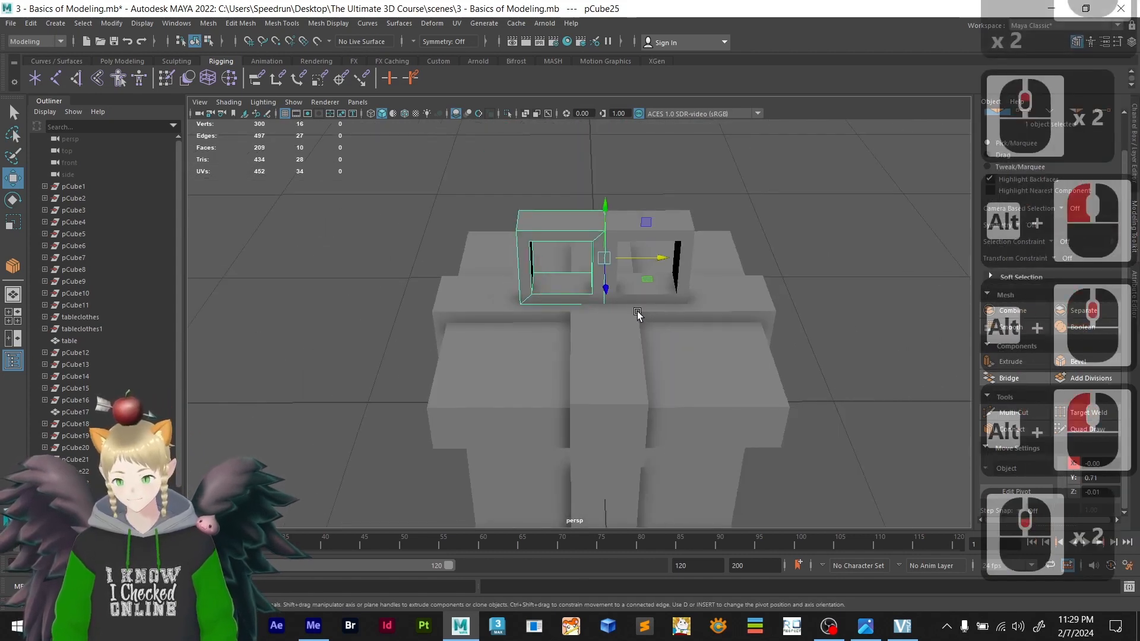
left_click(639, 292, "shift")
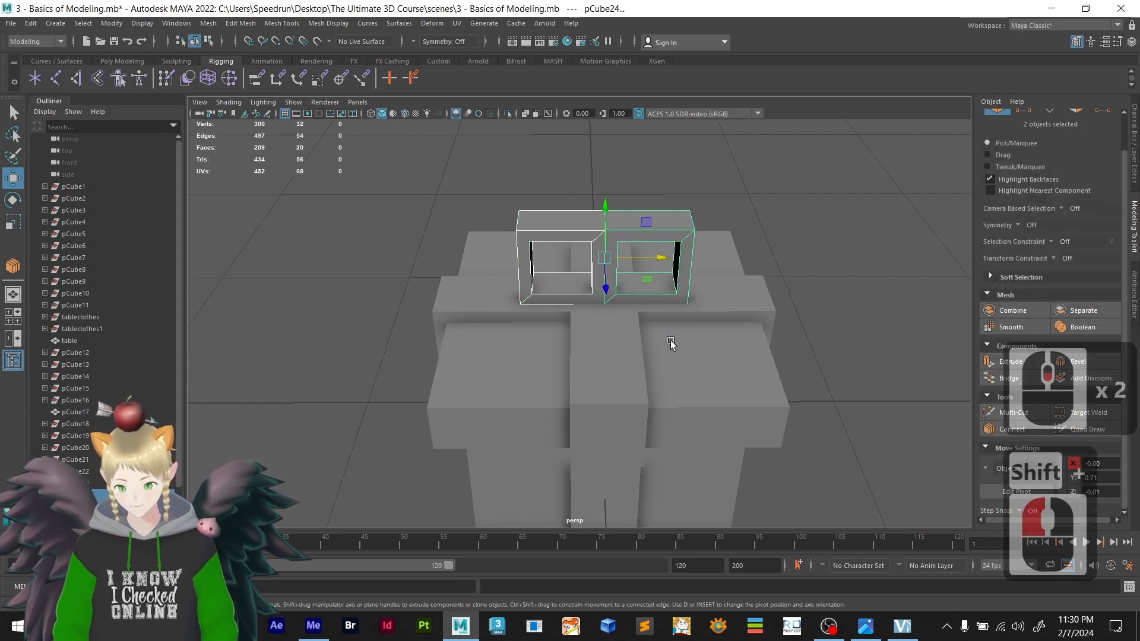
left_click(1016, 311)
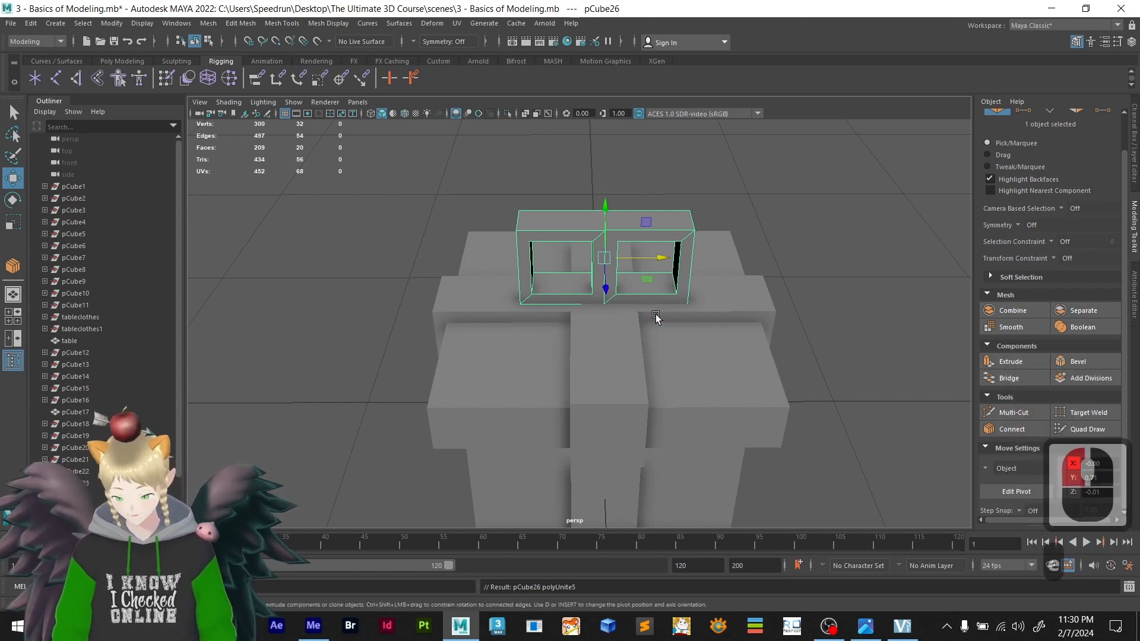
- Rotate the combined bow to -30 degrees about Y on top of the gift box, and clear the selection
key("e")
left_click_drag(634, 287, 615, 300)
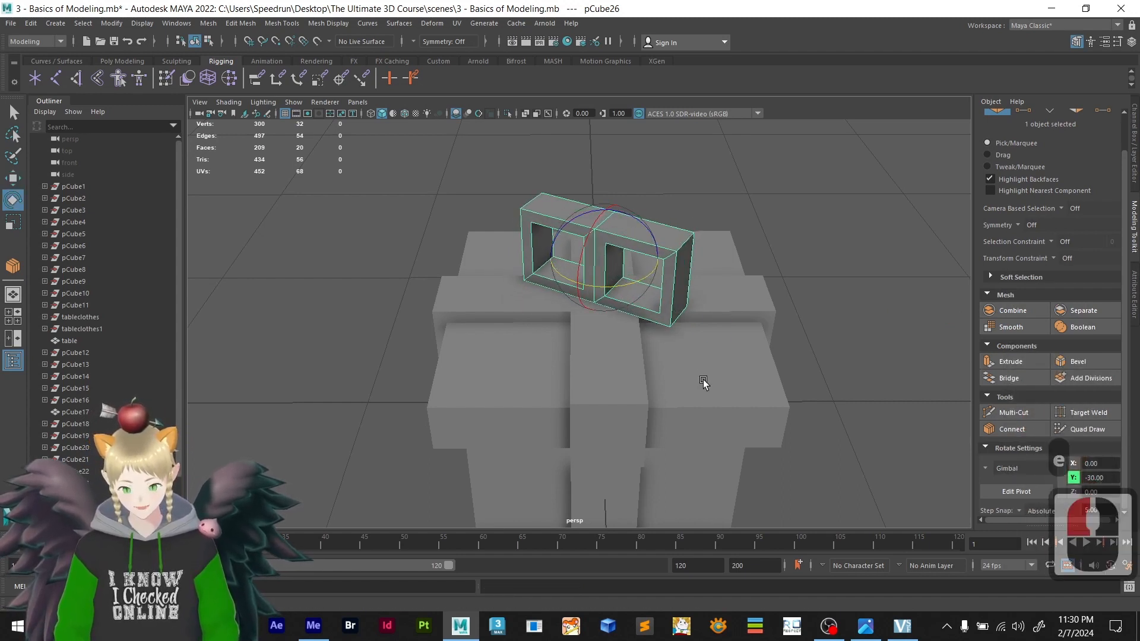
mouse_move(702, 381)
left_mouse_down("alt")
mouse_move(637, 368)
mouse_move(675, 354)
mouse_move(768, 399)
mouse_move(944, 359)
mouse_move(938, 379)
mouse_move(682, 378)
left_mouse_up("alt")
scroll(594, 345, "up", 3)
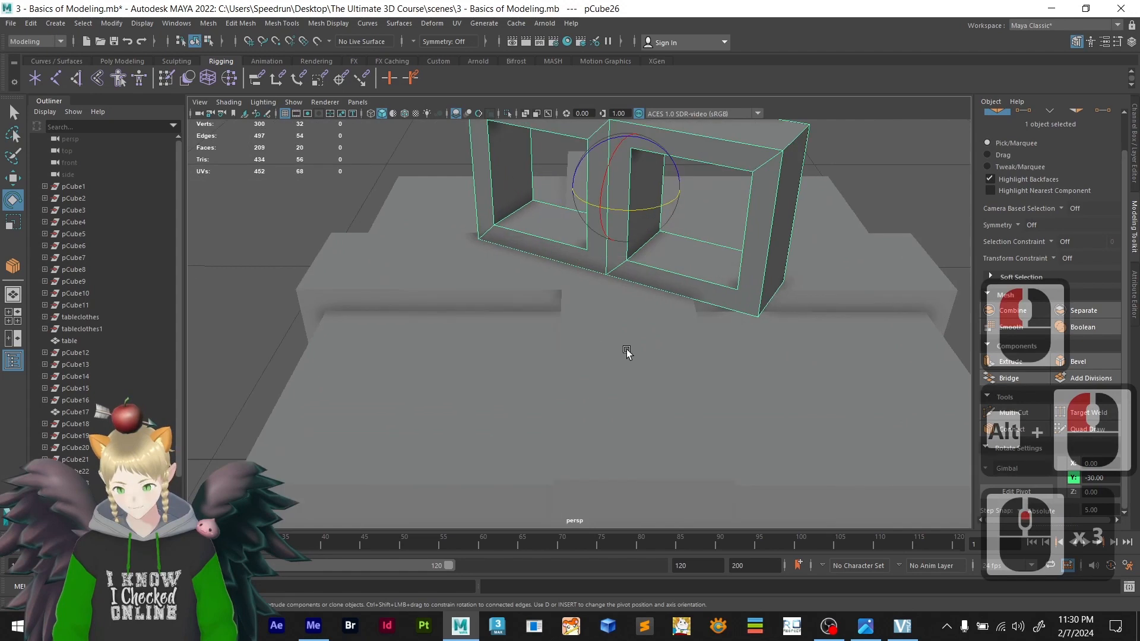
scroll(625, 349, "down", 1)
left_click_drag(626, 349, 783, 259, "alt")
key("ctrl+z")
key("ctrl+y")
scroll(621, 373, "down", 2)
right_click_drag(783, 213, 837, 201)
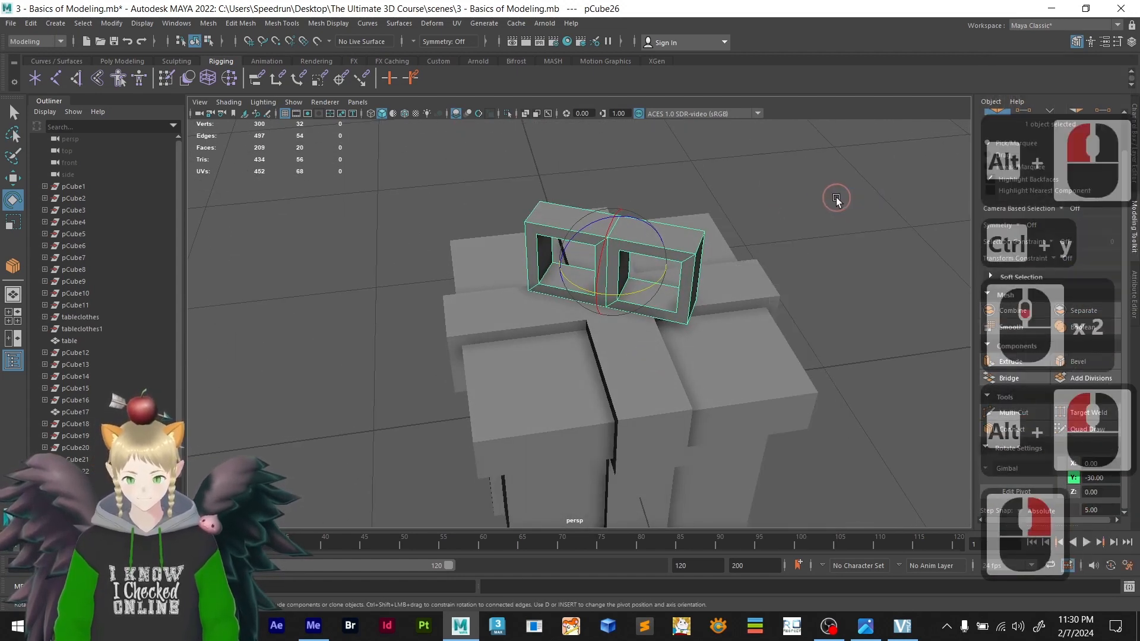
left_click(837, 201)
scroll(687, 325, "down", 3)
mouse_move(688, 325)
left_mouse_down("alt")
mouse_move(740, 321)
mouse_move(720, 341)
mouse_move(669, 348)
mouse_move(679, 339)
left_mouse_up("alt")
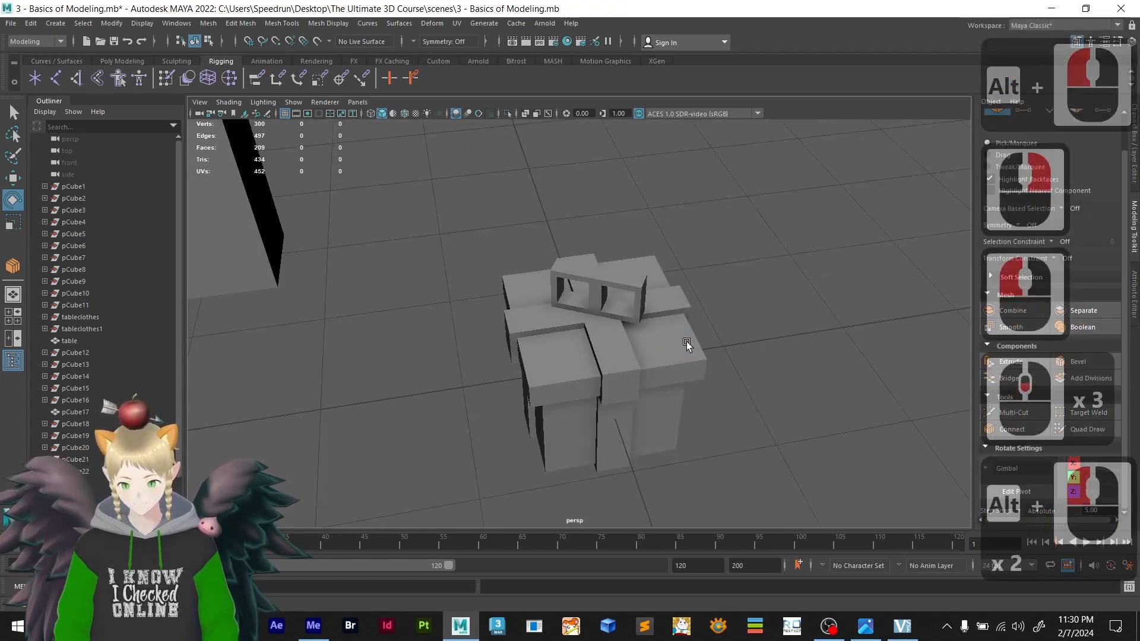
- Undo and redo the combined bow's -30 degree rotation about Y, and clear the selection
key("ctrl+z")
key("ctrl+z")
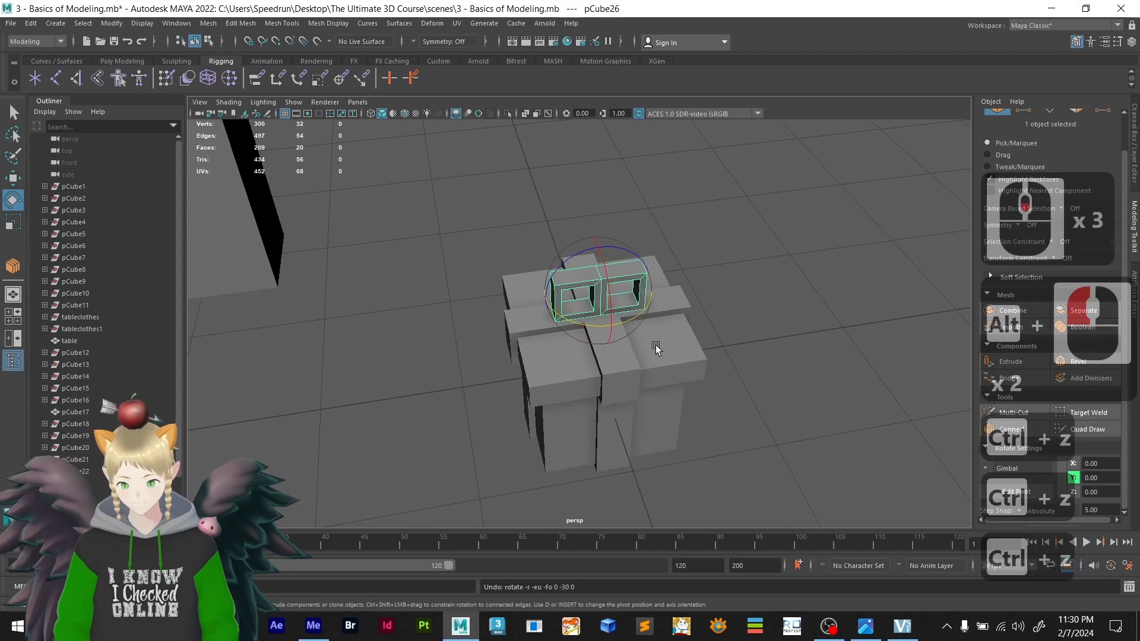
scroll(611, 344, "up", 4)
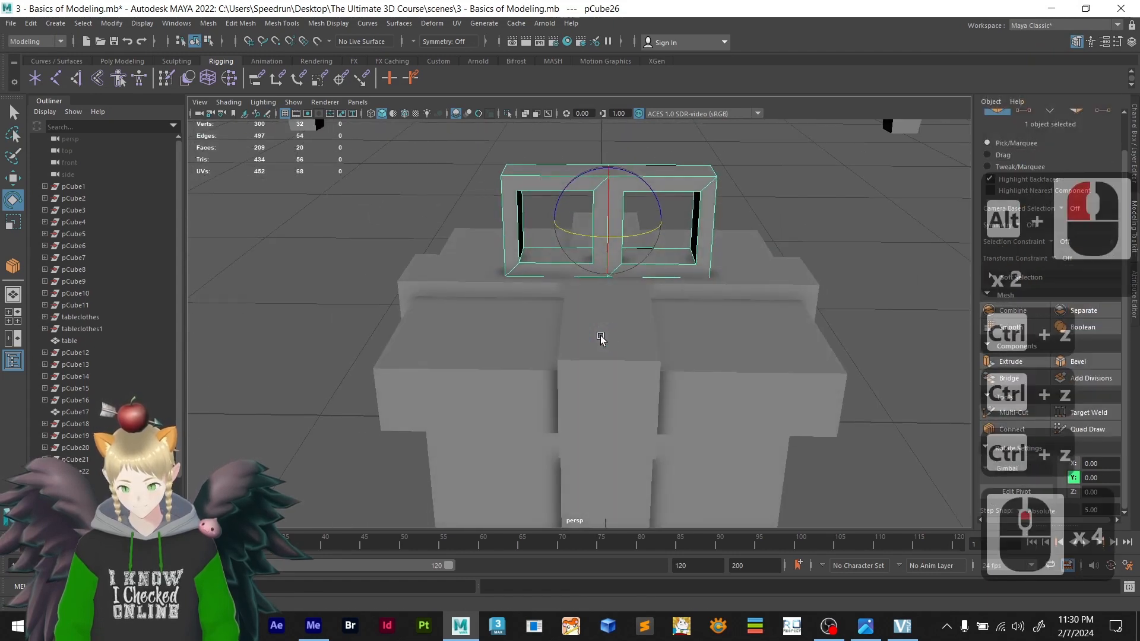
left_click_drag(601, 338, 602, 338, "alt")
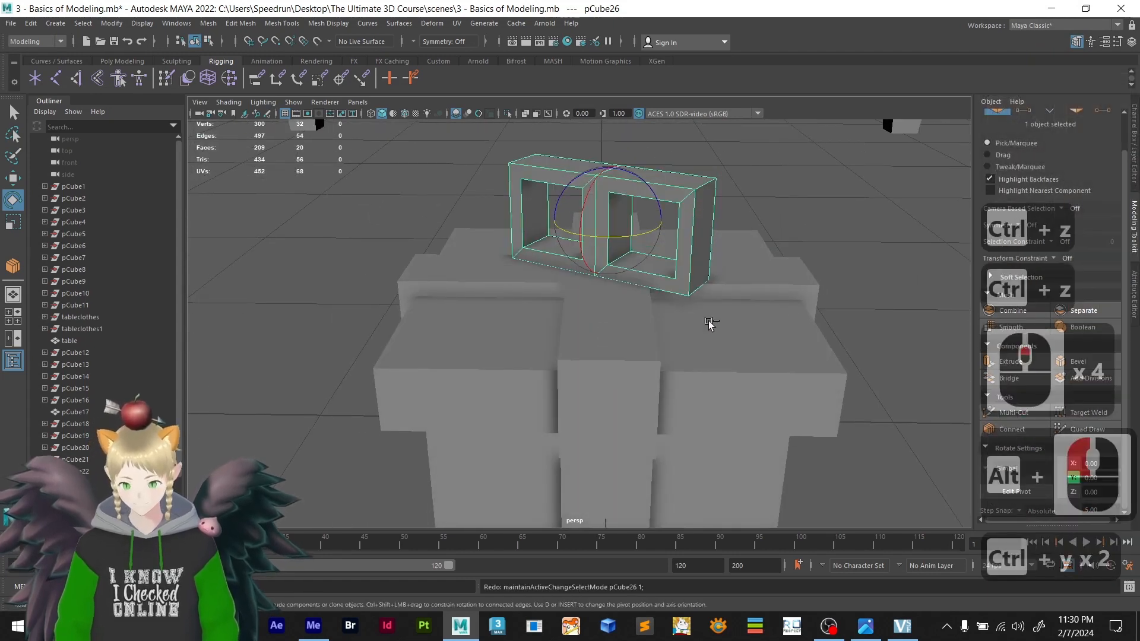
key("ctrl+y")
key("ctrl+y")
left_click(839, 287)
scroll(752, 338, "down", 3)
scroll(653, 354, "down", 4)
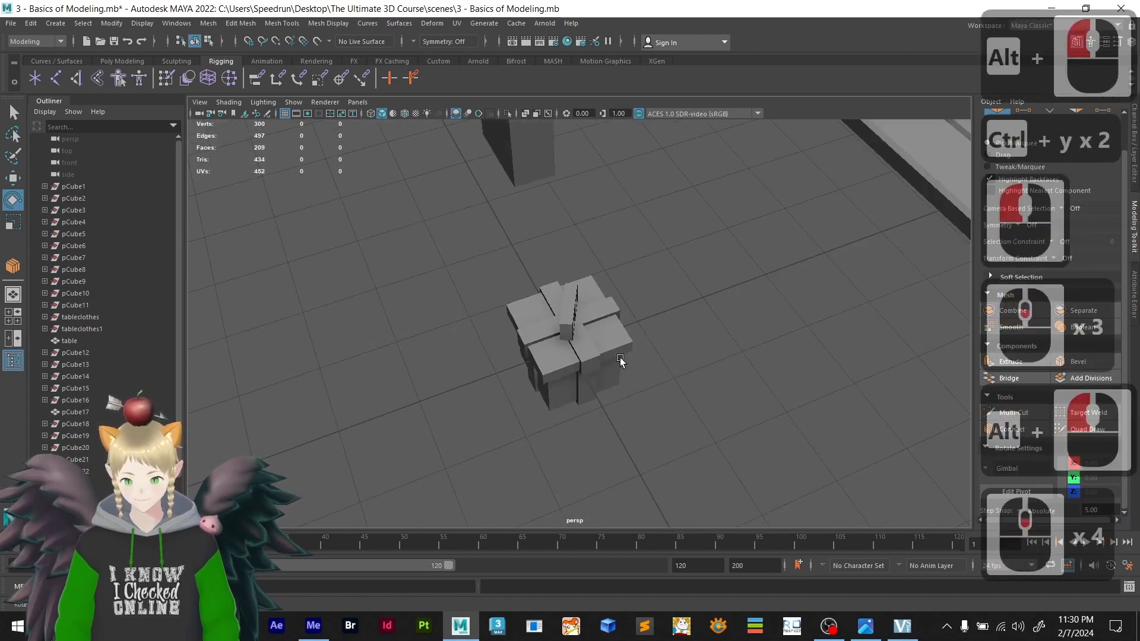
- Try to separate the rotated bow into its two frames
left_click_drag(618, 362, 657, 315, "alt")
scroll(722, 338, "up", 6)
scroll(656, 315, "up", 4)
left_click_drag(641, 247, 577, 392, "alt")
left_click(618, 348)
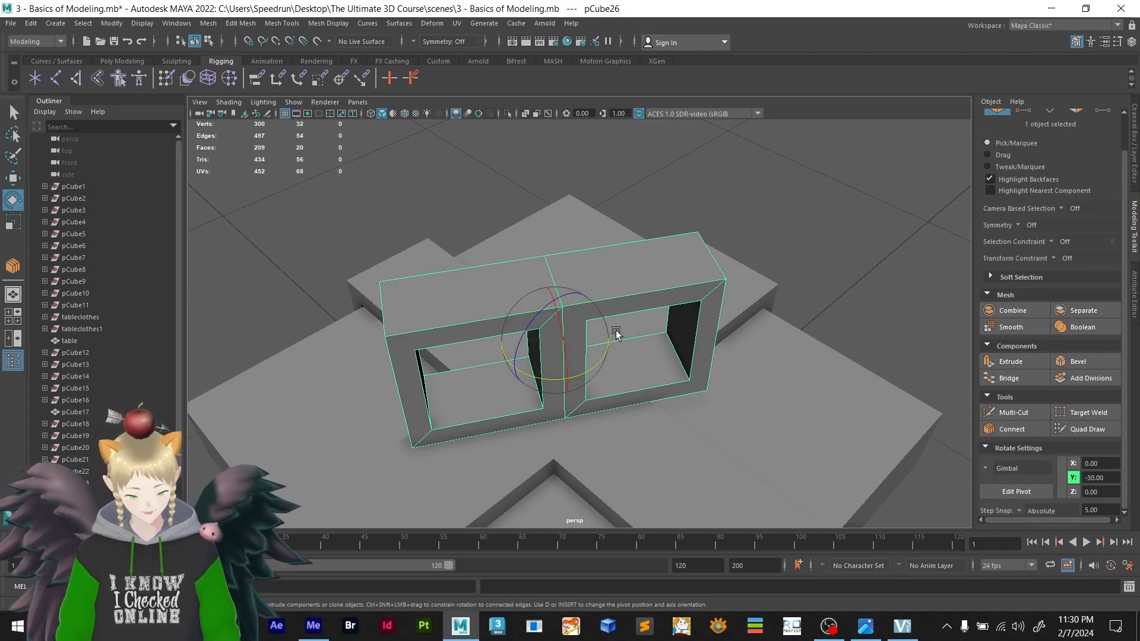
left_click(1097, 315)
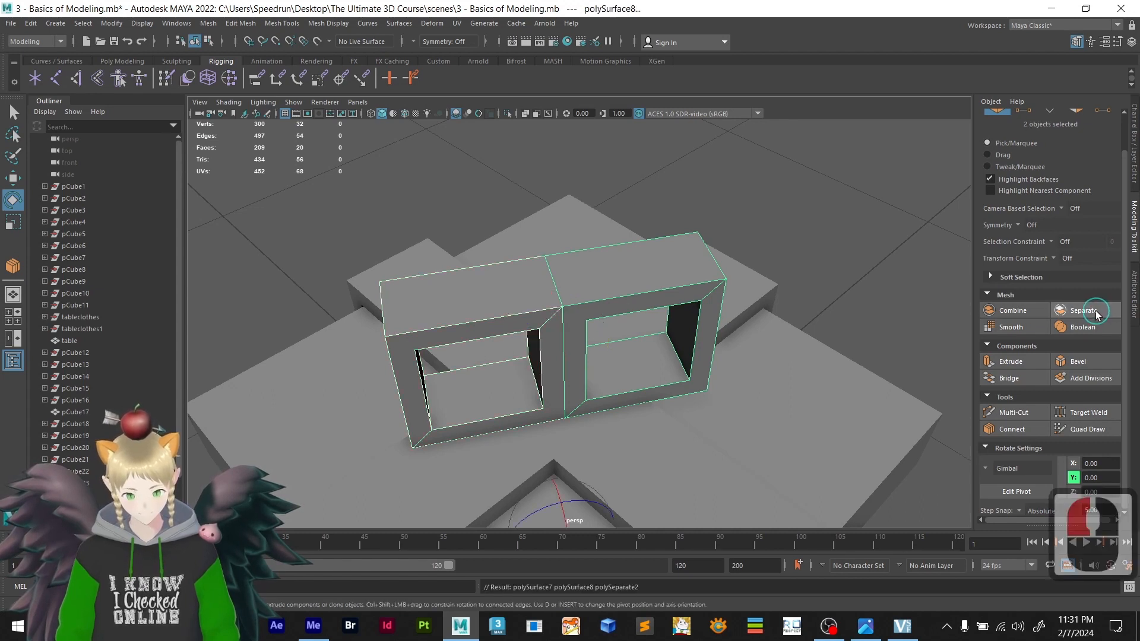
left_click(832, 283)
- Undo the bow's separation and its preceding rotation about Y
key("ctrl+z")
key("ctrl+z")
key("ctrl+z")
key("ctrl+z")
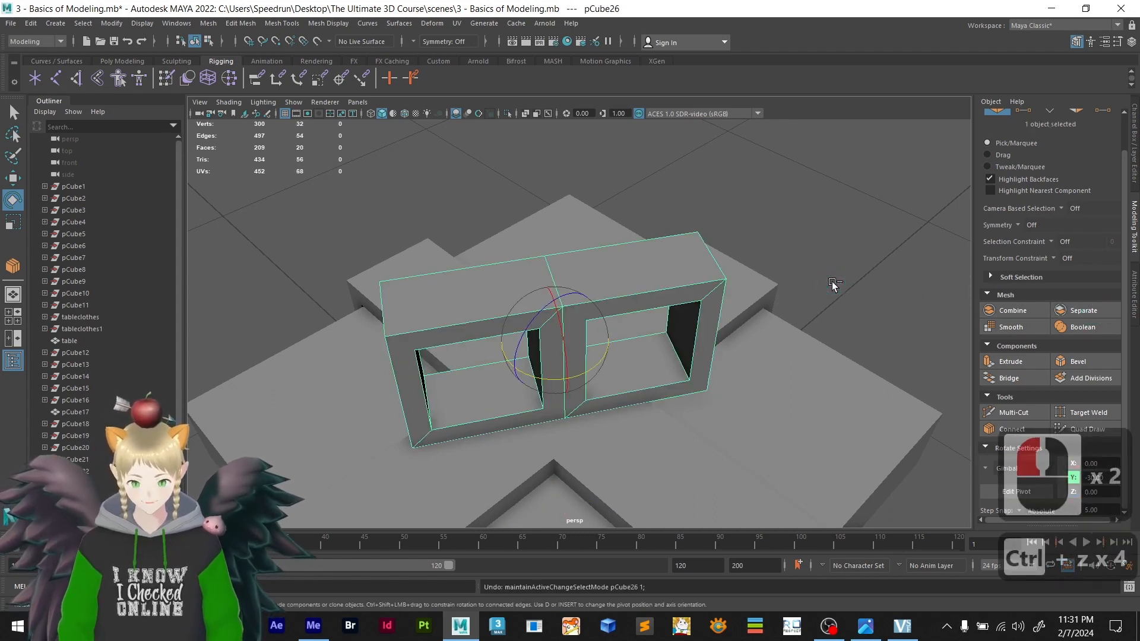
key("ctrl+z")
scroll(825, 290, "down", 2)
left_click_drag(820, 293, 727, 309, "alt")
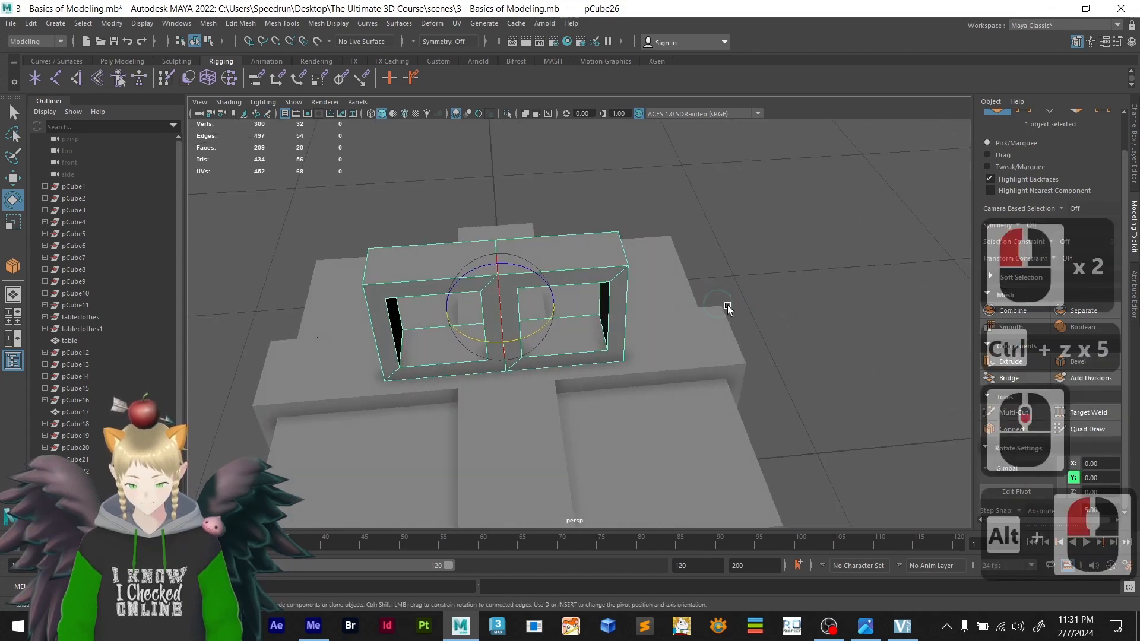
- Separate the unrotated bow mesh into its two individual frames and clear the selection
left_click(572, 267)
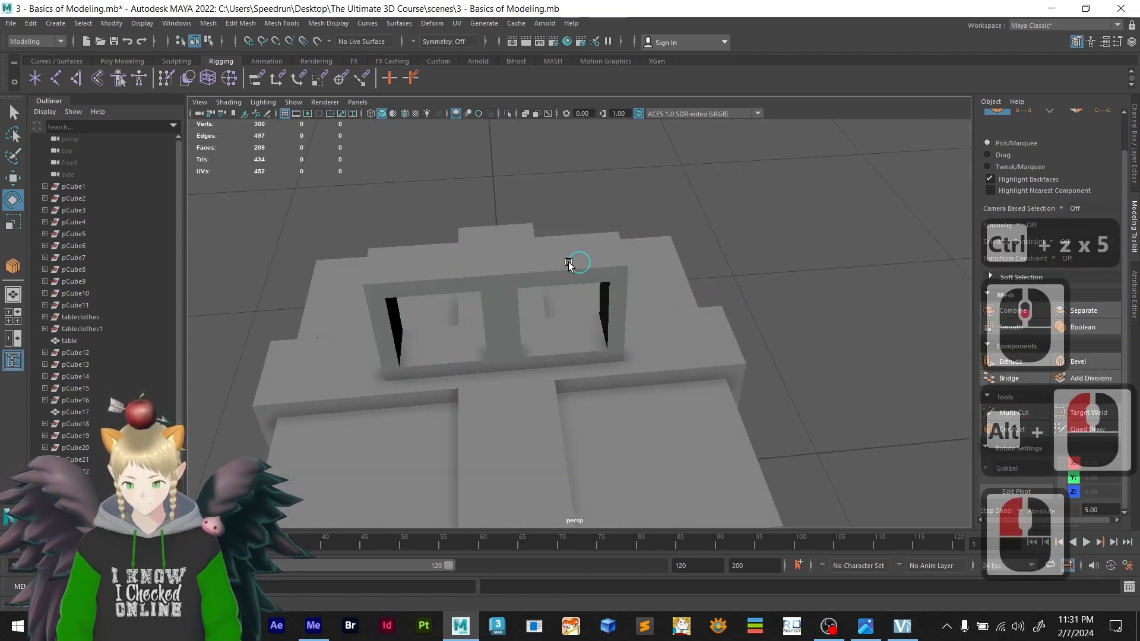
left_click(572, 267)
key("ctrl+z")
left_click(567, 273)
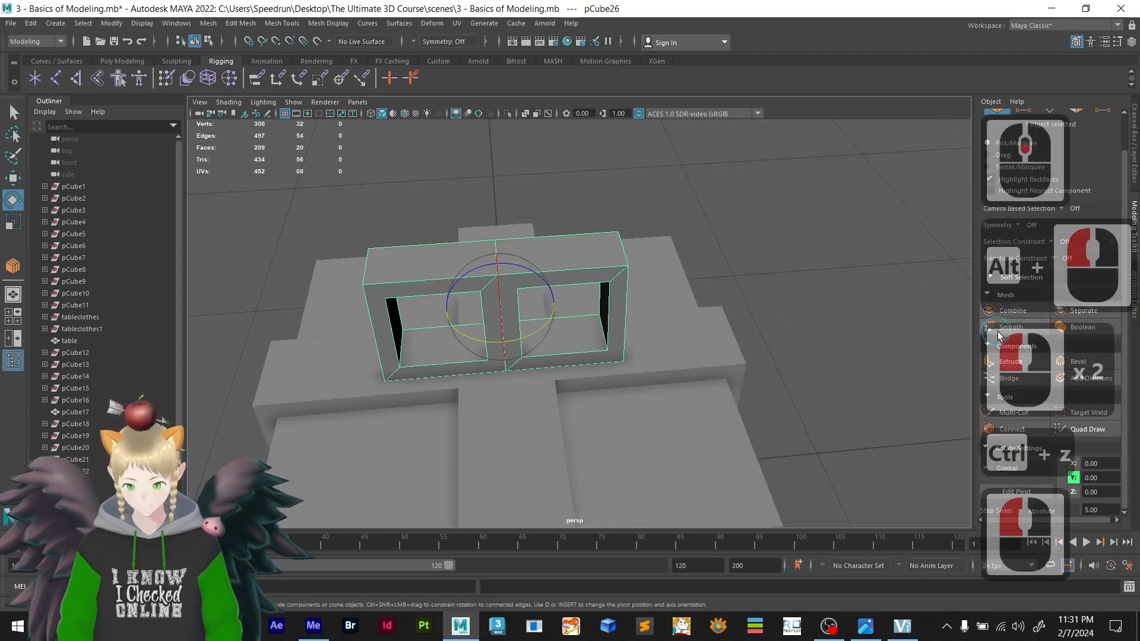
left_click(1012, 310)
left_click(803, 242)
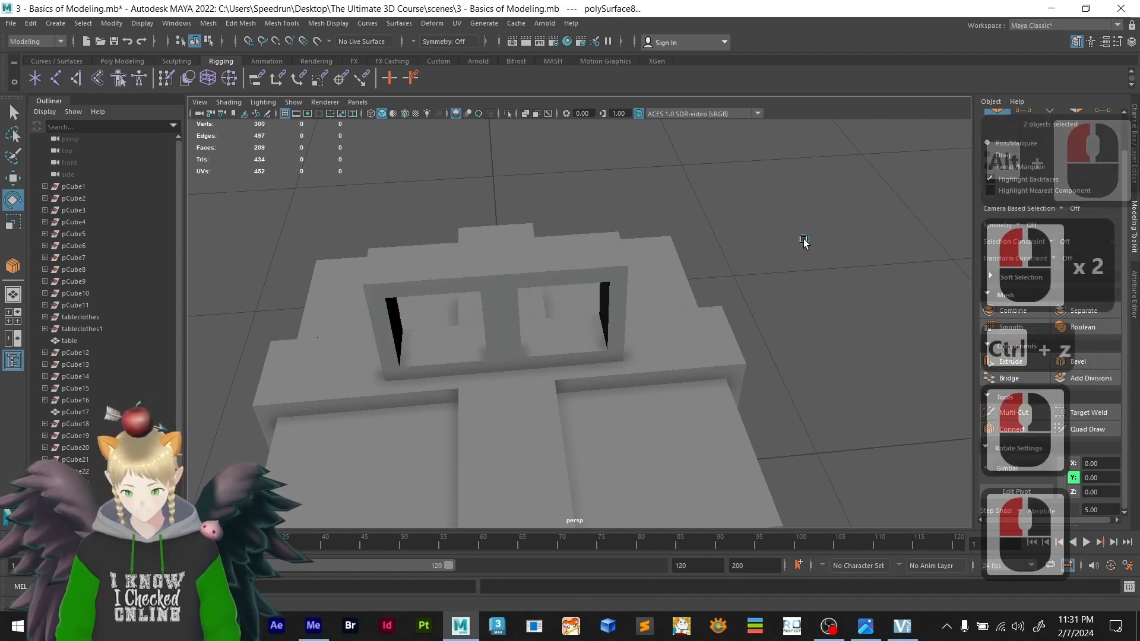
- Move one of the separated bow frames about 0.18 along X, away from the other frame
left_click(602, 323)
left_click_drag(602, 323, 602, 355, "alt")
key("w")
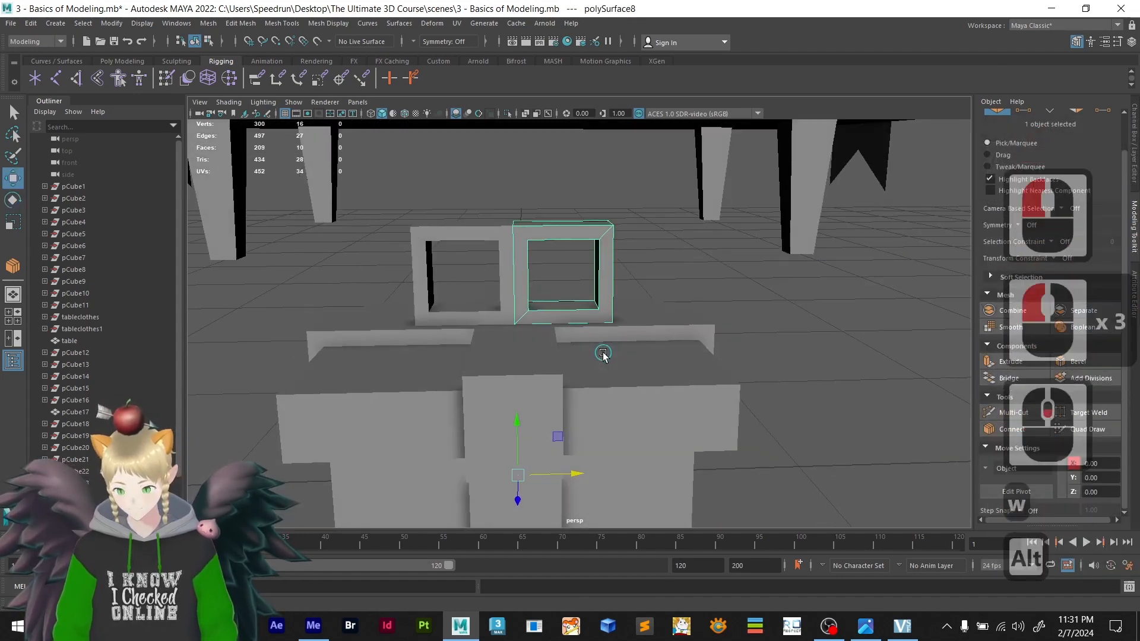
left_click_drag(594, 482, 617, 475)
- Extrude the upper edge of the moved frame's open inward side down and slightly outward as a partial side face
left_click_drag(582, 422, 585, 327, "alt")
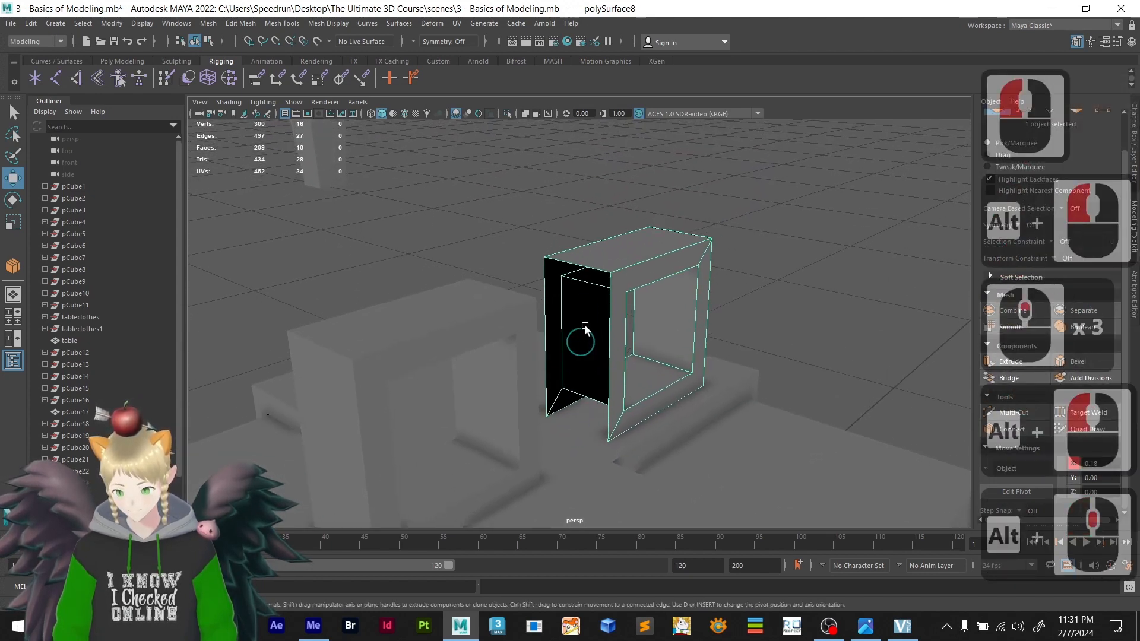
right_click(585, 270)
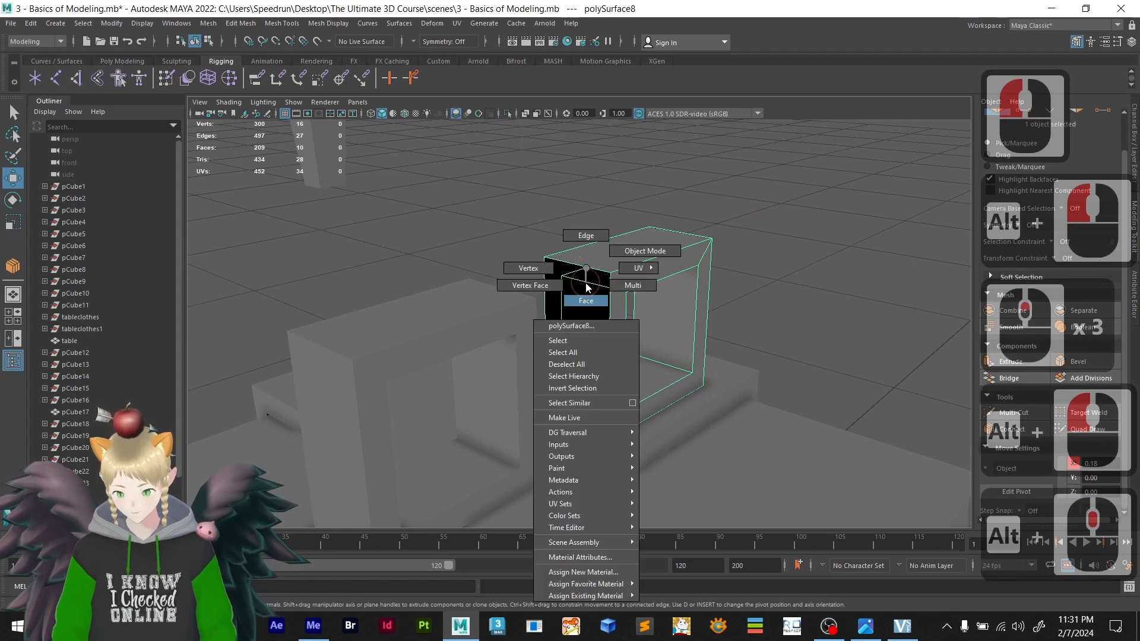
left_click(586, 236)
left_click(579, 265)
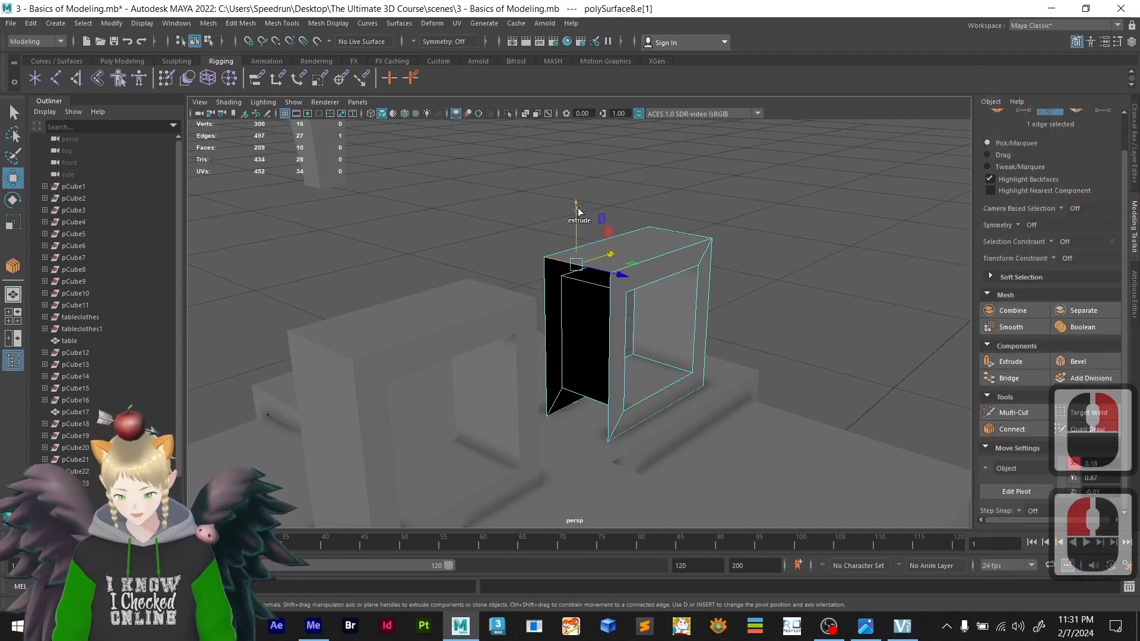
left_click_drag(578, 213, 536, 339, "shift")
scroll(564, 399, "up", 2)
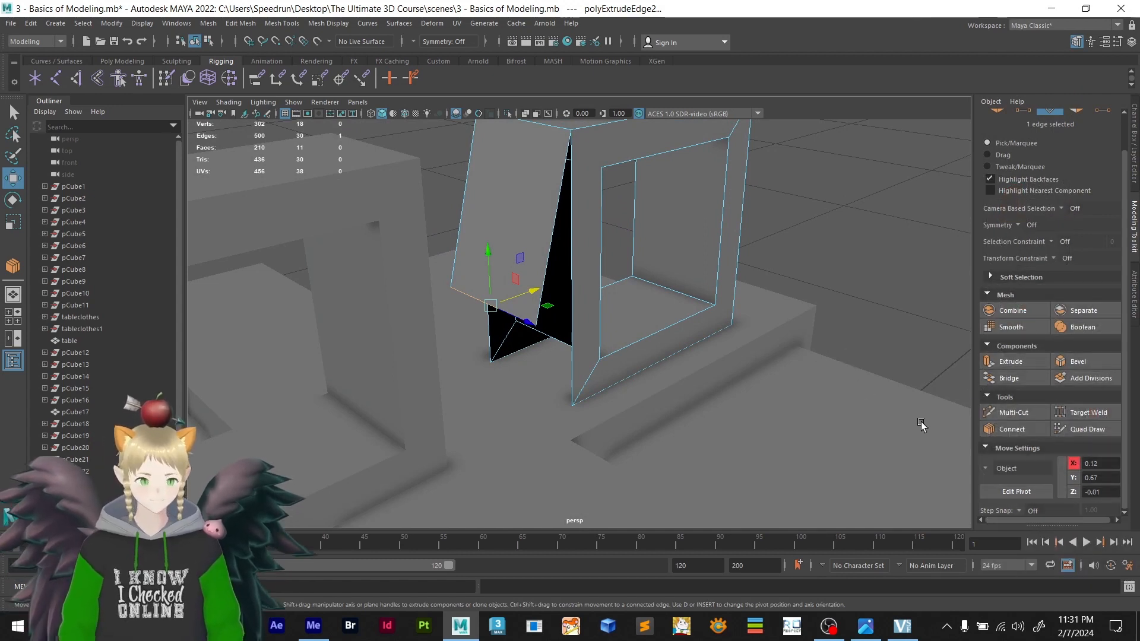
scroll(1034, 396, "down", 2)
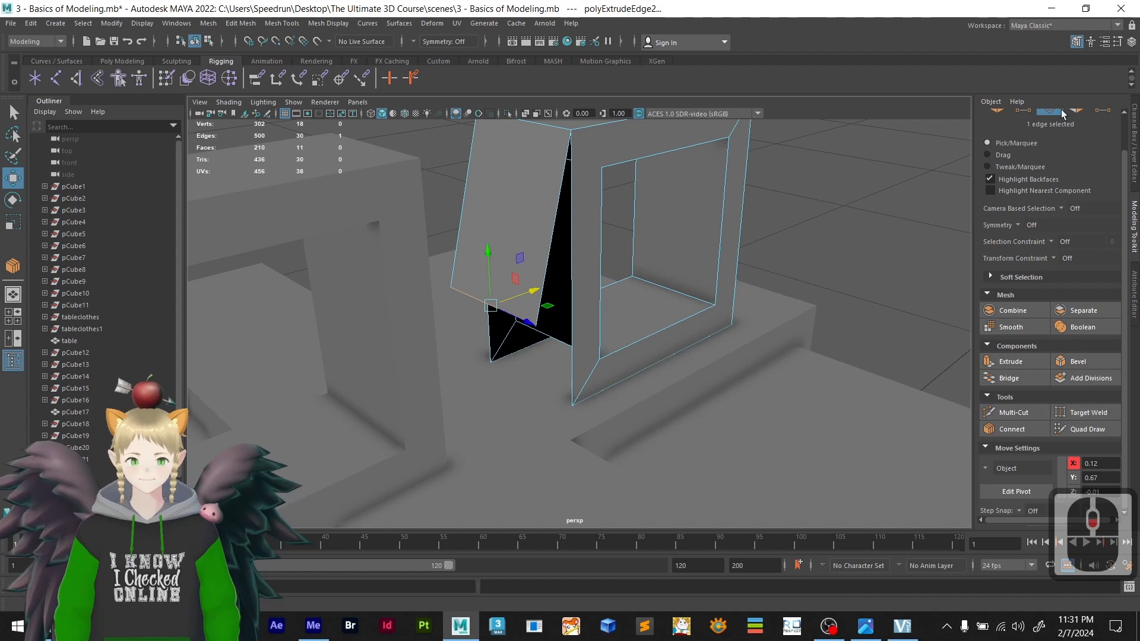
- Target Weld the extruded face's two lower vertices to the frame's bottom corners to close the inward side
left_click(1021, 110)
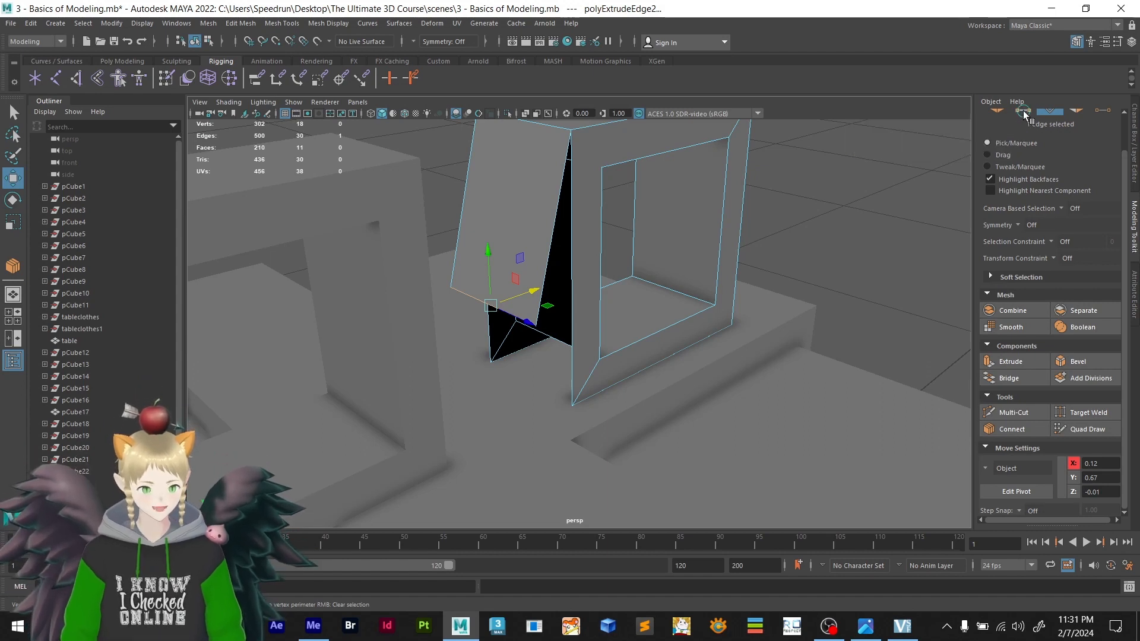
left_click(1073, 414)
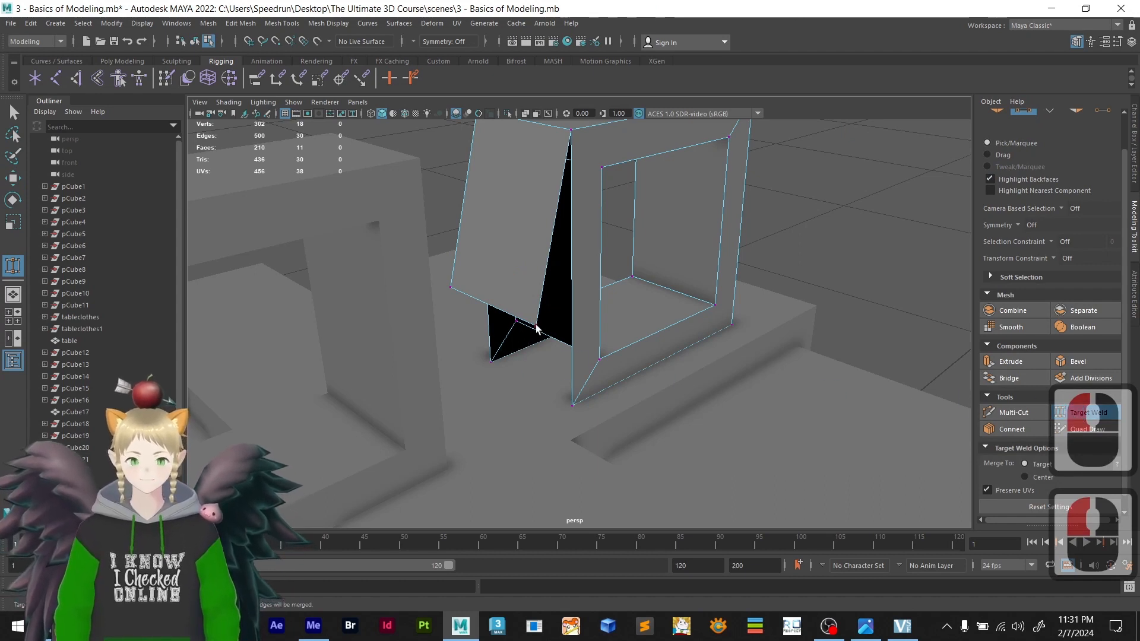
left_click_drag(555, 368, 575, 406)
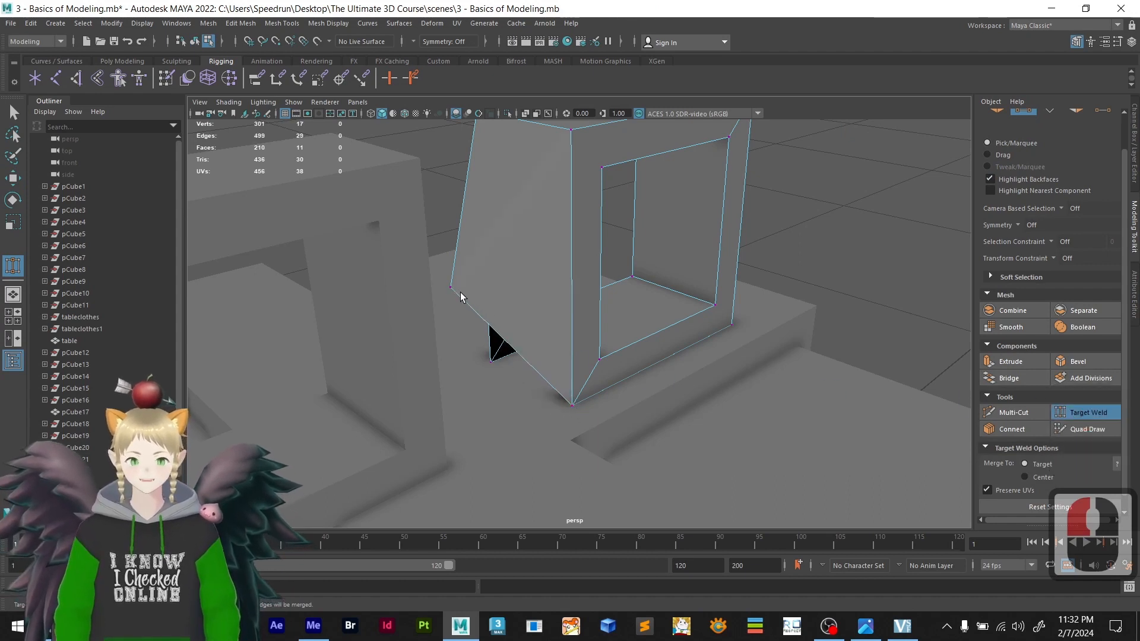
left_click_drag(501, 374, 500, 374)
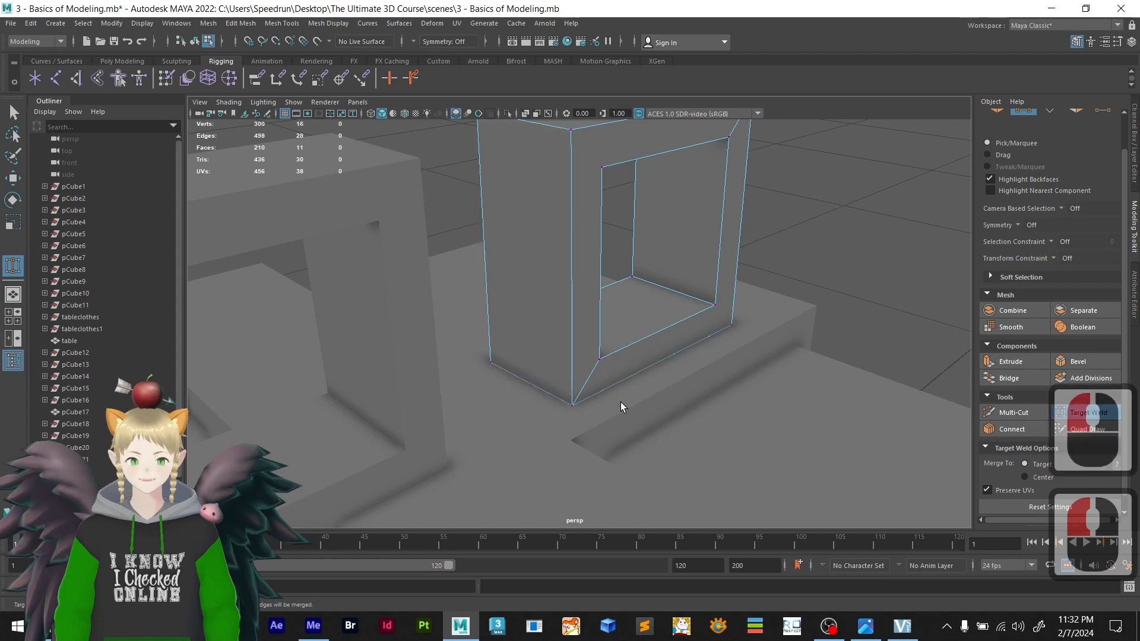
- Leave Target Weld, select the moved frame's new inward side face, and try moving it
left_click_drag(621, 402, 603, 362, "alt")
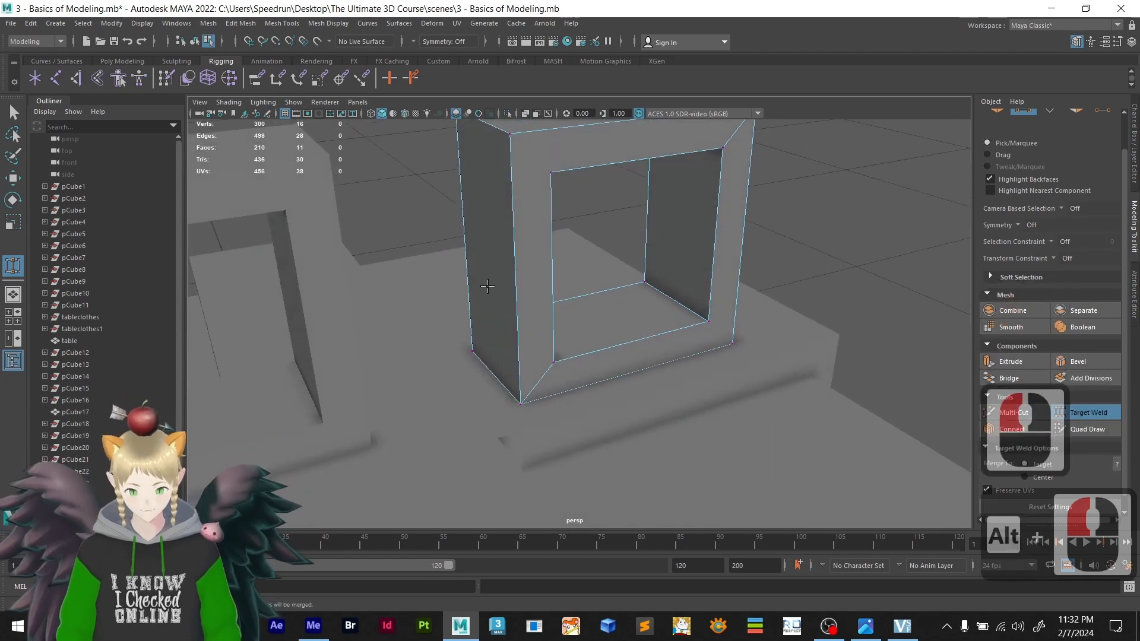
scroll(509, 293, "down", 2)
scroll(542, 330, "up", 1)
scroll(549, 364, "up", 3)
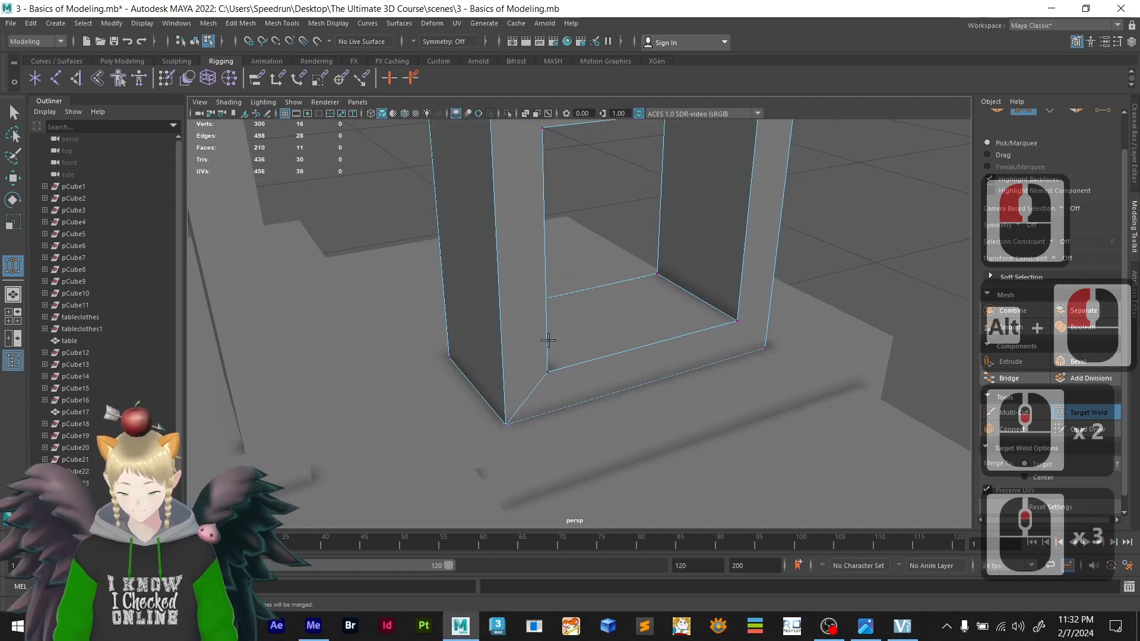
scroll(552, 327, "down", 2)
mouse_move(522, 341)
left_mouse_down("alt")
mouse_move(501, 343)
mouse_move(535, 341)
left_mouse_up("alt")
scroll(1070, 151, "up", 3)
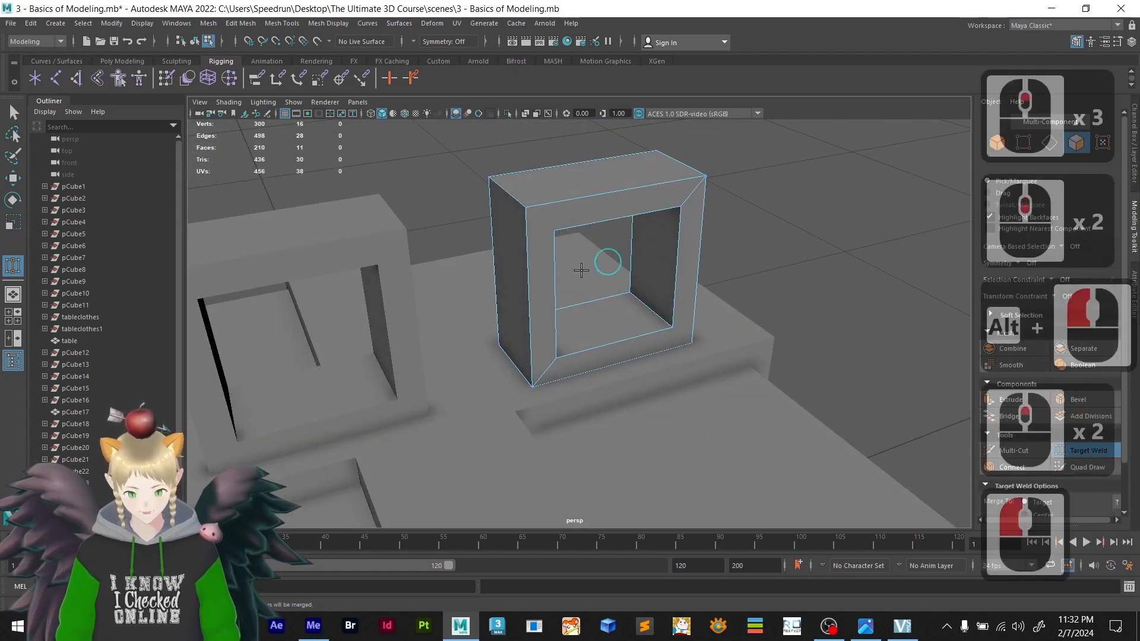
left_click(521, 295)
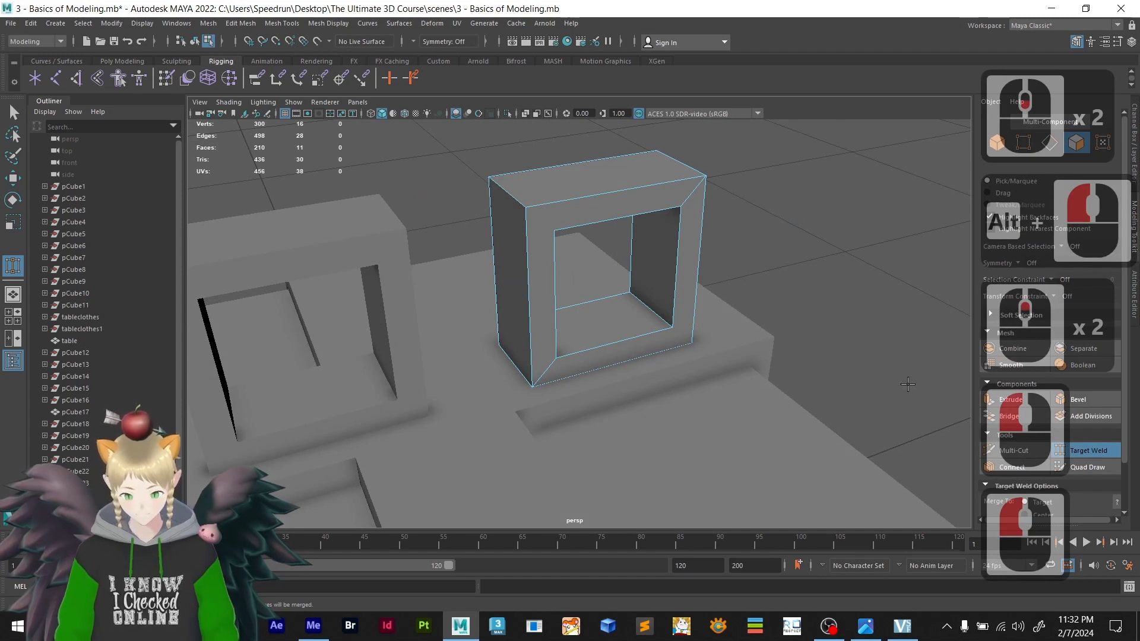
left_click(1088, 450)
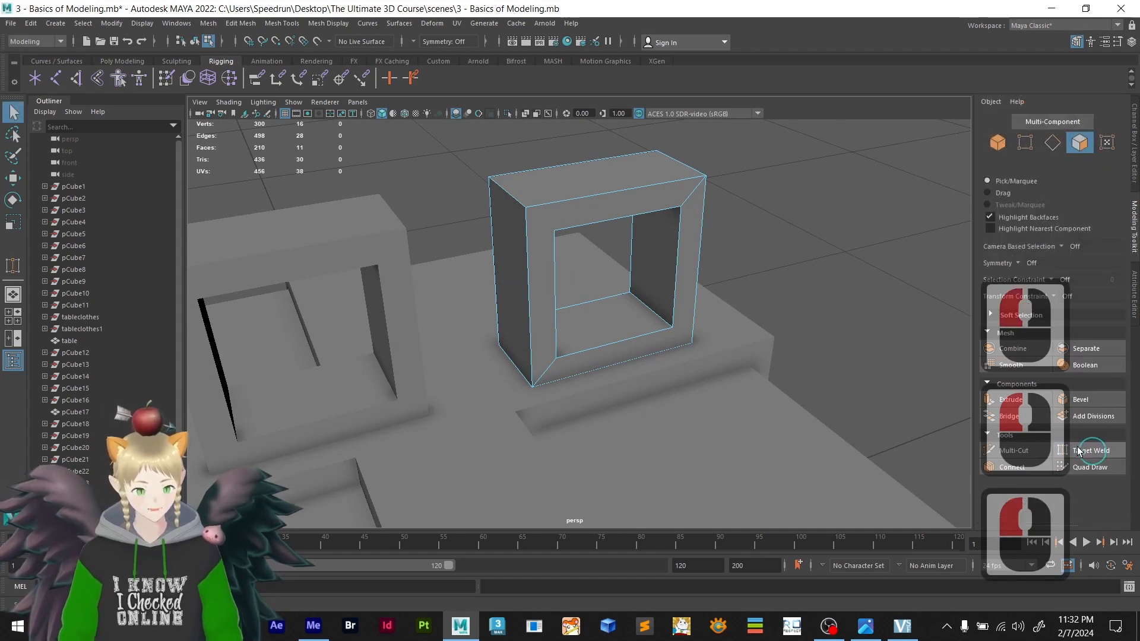
left_click(511, 308)
key("w")
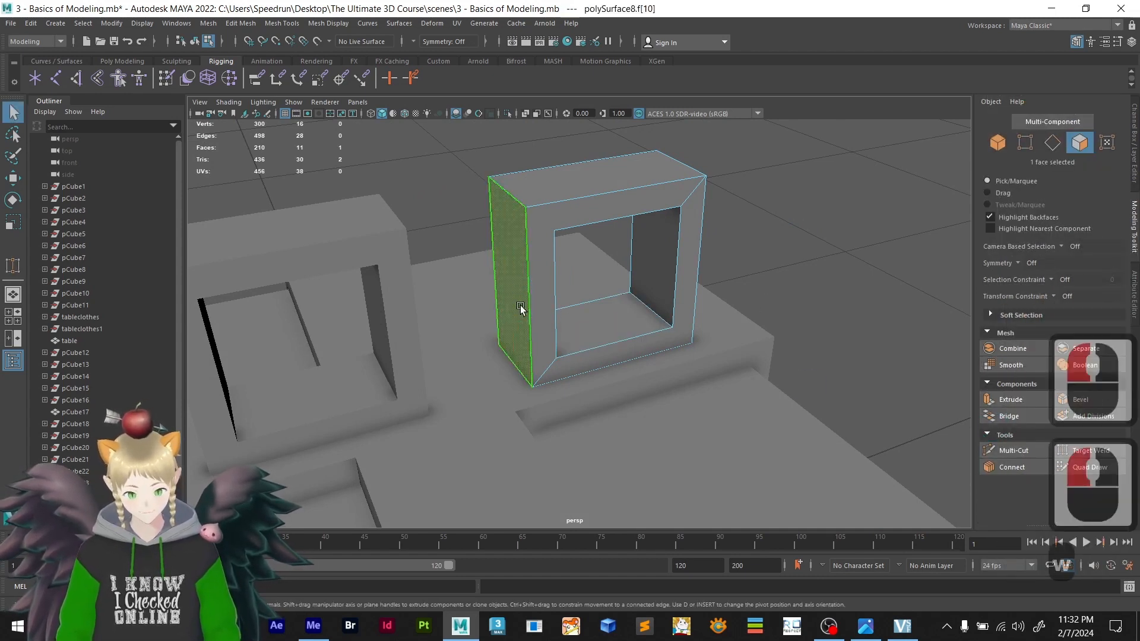
mouse_move(553, 279)
left_mouse_down()
mouse_move(502, 295)
mouse_move(555, 297)
mouse_move(514, 306)
mouse_move(564, 297)
left_mouse_up()
key("ctrl+z")
- Extrude the upper edge of the other frame's open inward side straight down to about half the frame's height
middle_click_drag(564, 297, 676, 411, "alt")
scroll(544, 331, "up", 3)
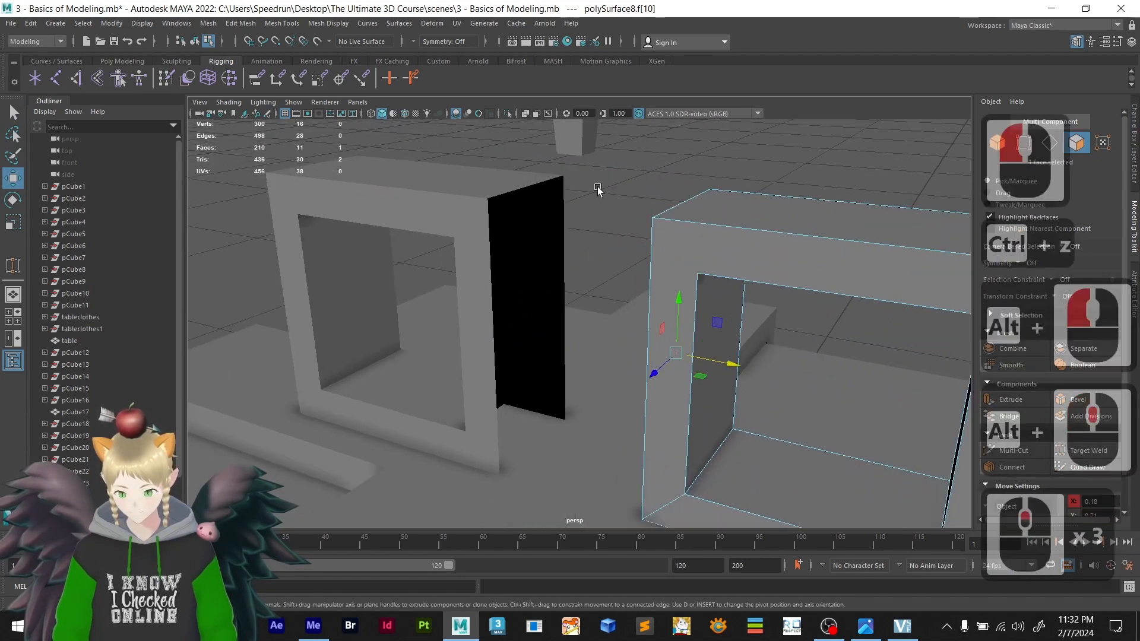
left_click(502, 193)
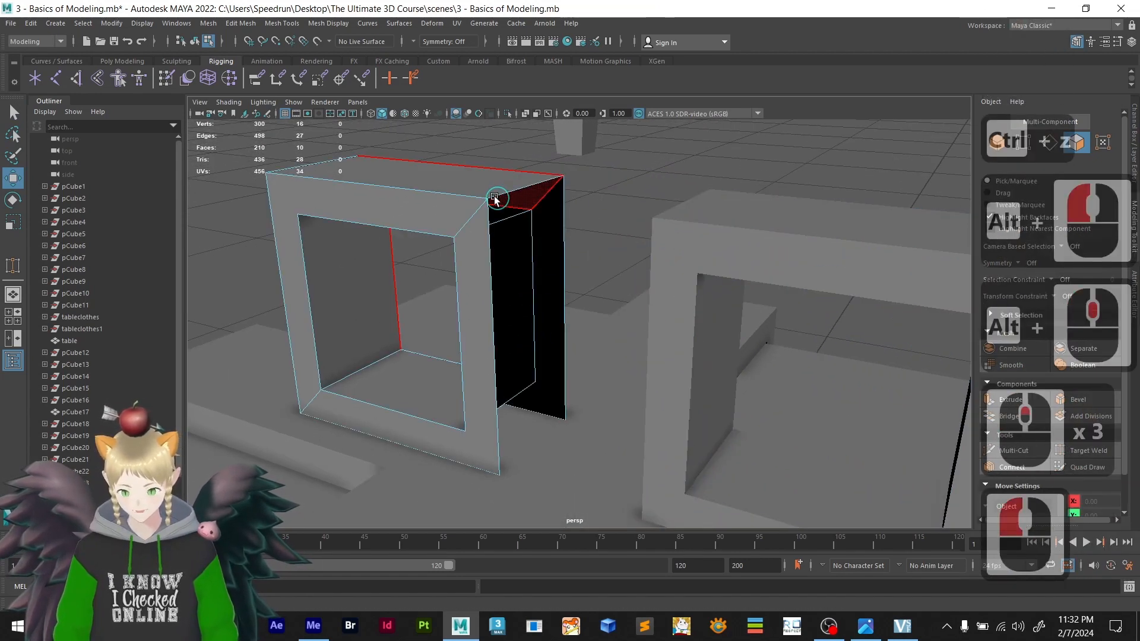
right_click(484, 188)
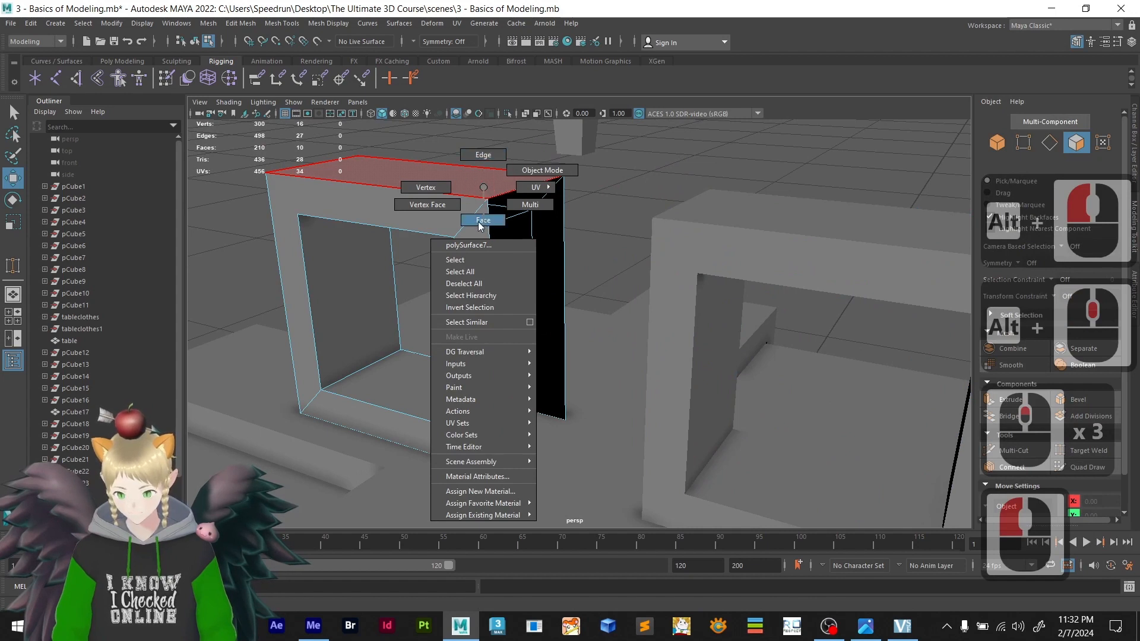
left_click(471, 153)
left_click(503, 193)
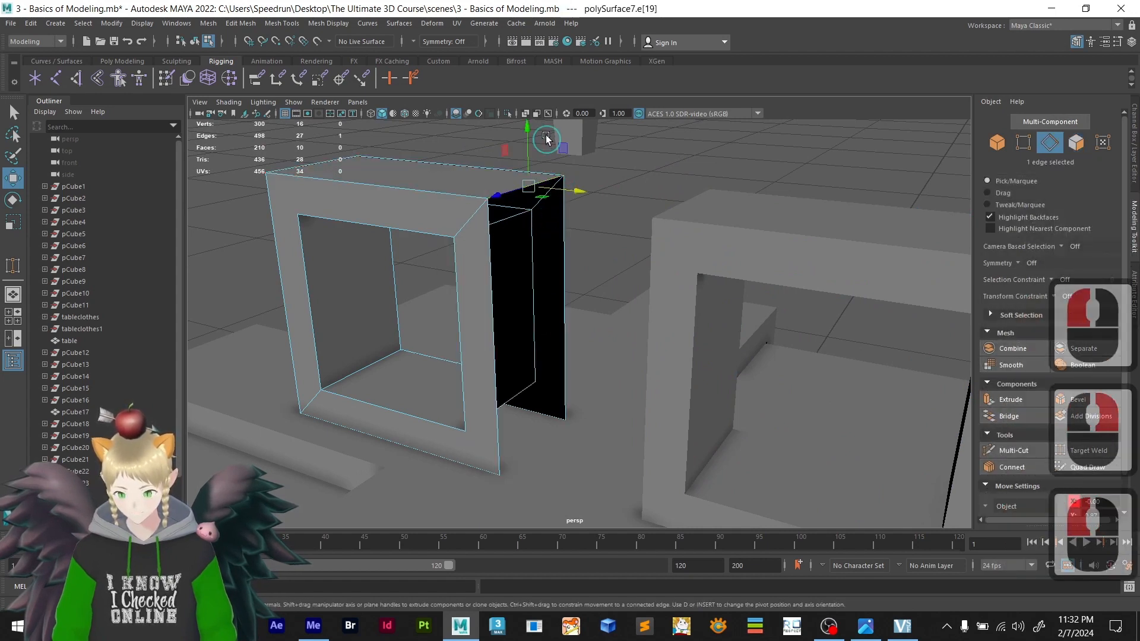
left_click_drag(530, 132, 557, 322, "shift")
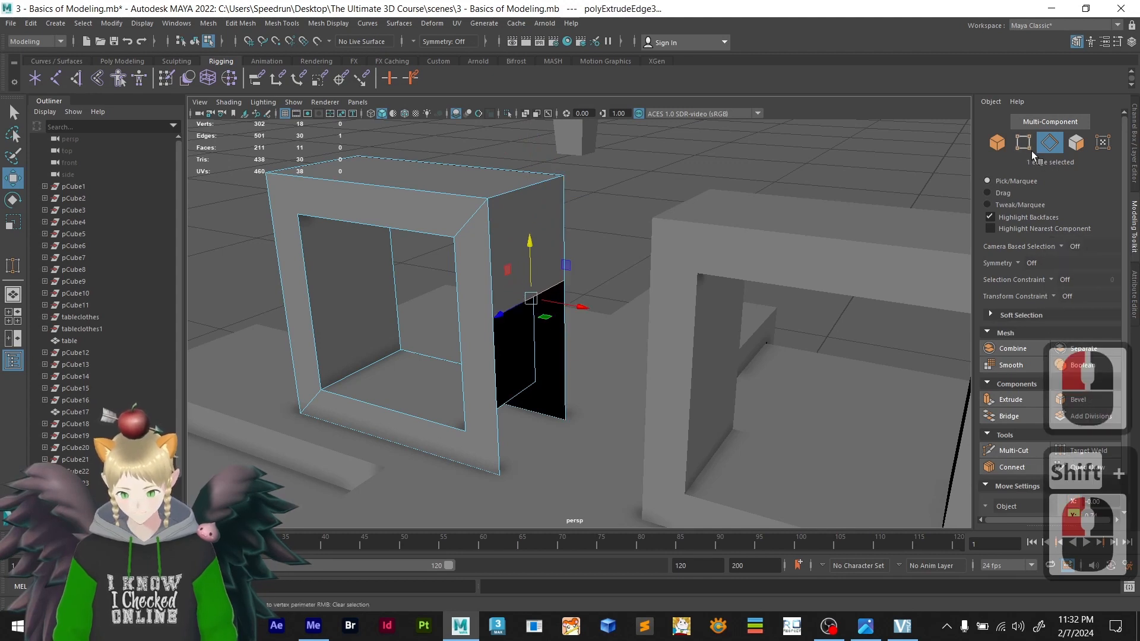
- Select the half-height face just extruded on the second frame and try moving it about 0.07 outward along X
left_click(1075, 148)
left_click(521, 249)
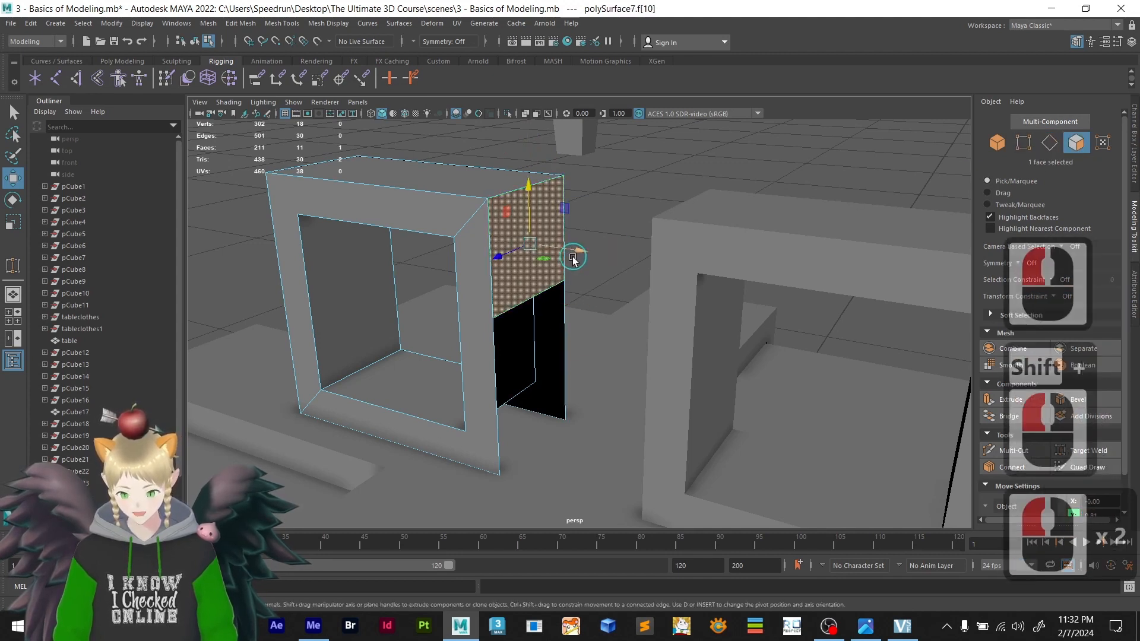
left_click_drag(590, 256, 598, 328, "shift")
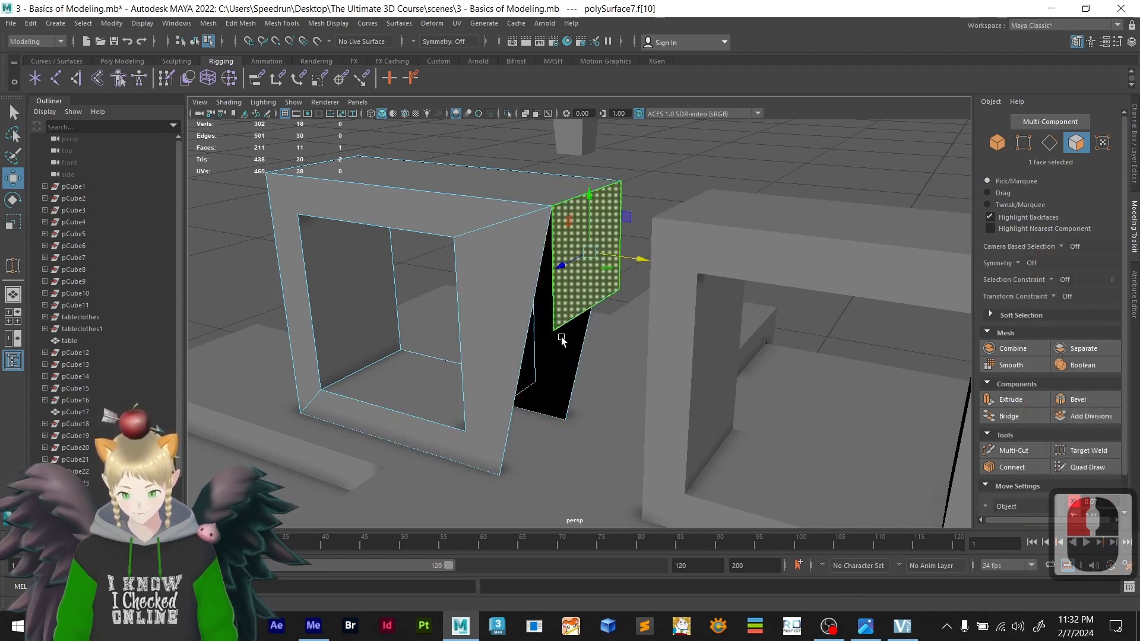
key("ctrl+z")
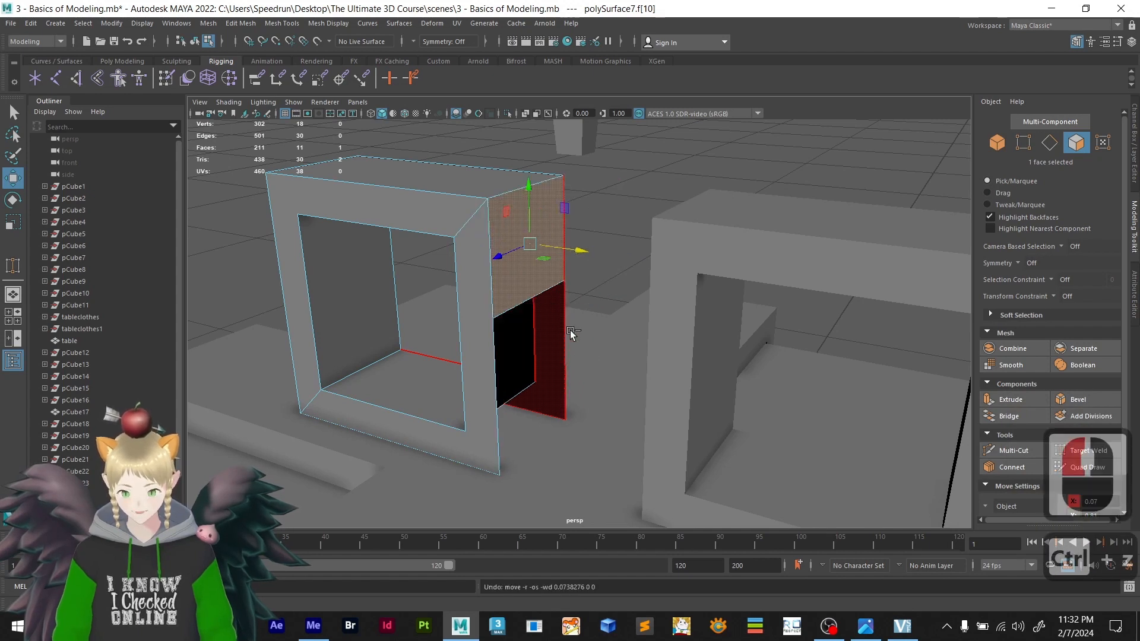
- Target Weld the half-height face's two lower vertices to the frame's bottom corners, closing its inward side, and return to Object Mode
left_click(1024, 142)
left_click(1089, 451)
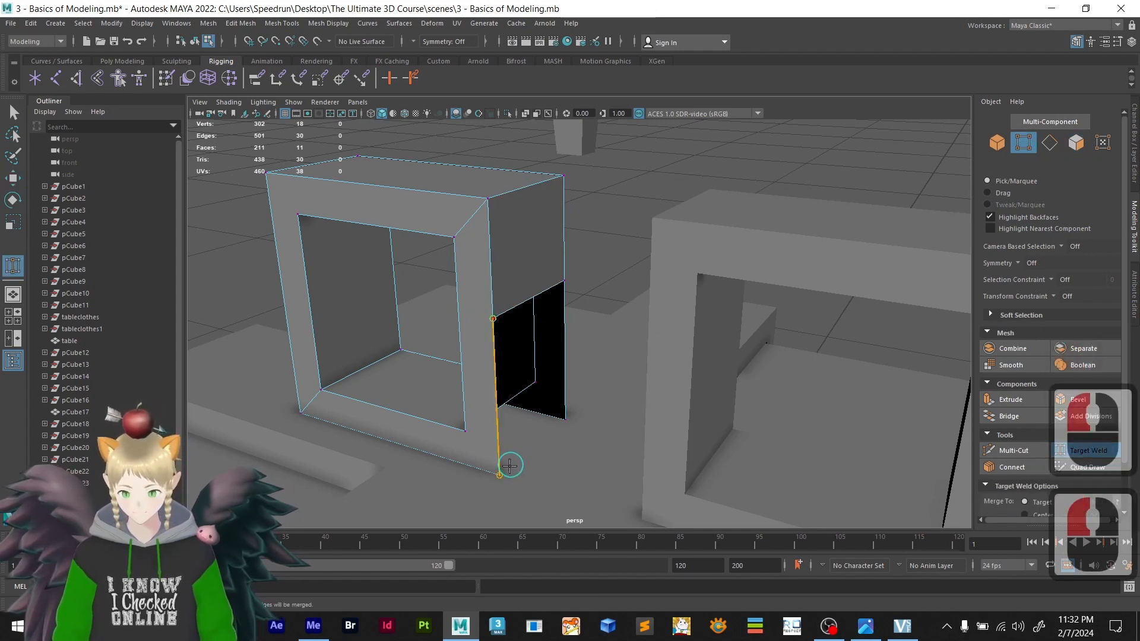
left_click_drag(510, 465, 507, 467)
left_click_drag(564, 280, 575, 422)
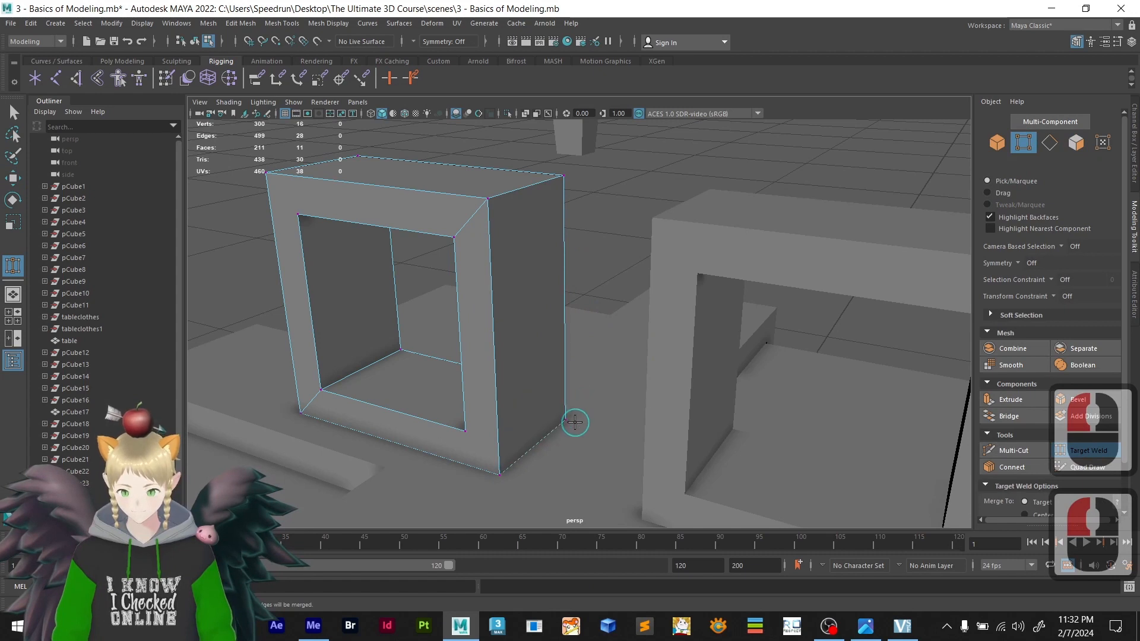
right_click(589, 208)
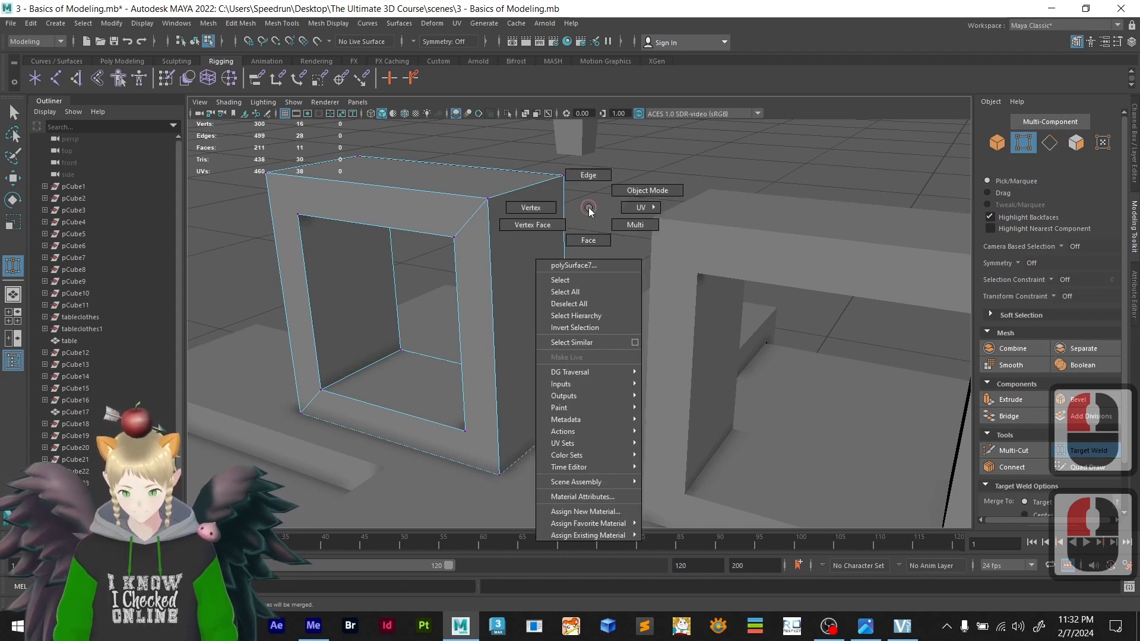
left_click(620, 194)
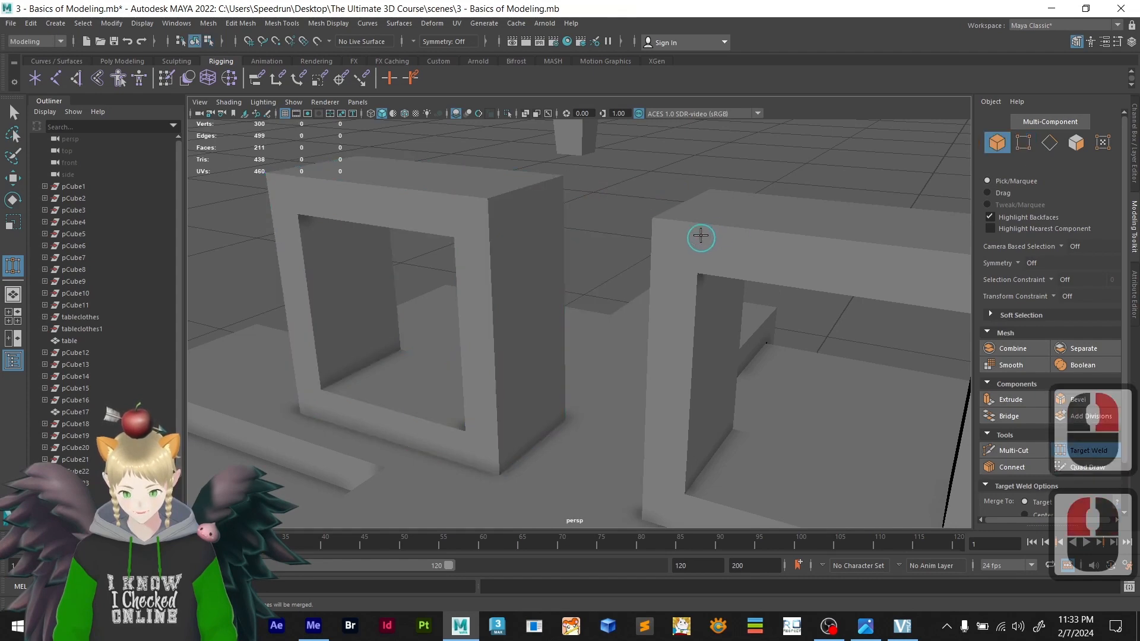
- Select the other frame and vertex-snap its pivot to the bottom corner of its closed inward side
left_click(735, 249)
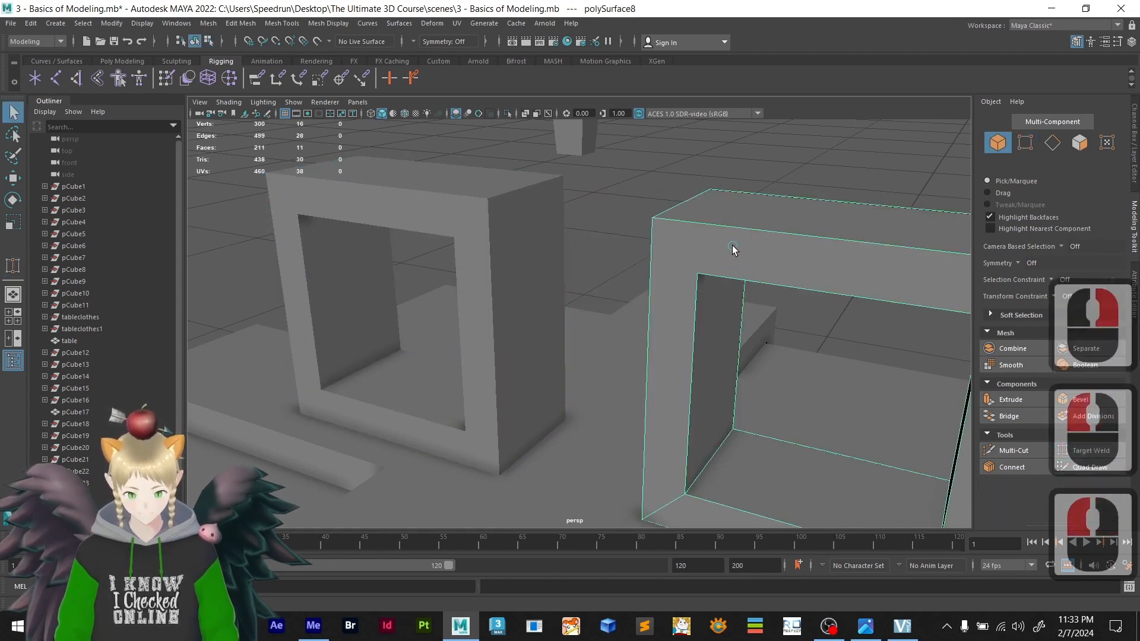
left_click_drag(735, 250, 683, 267, "alt")
key("w")
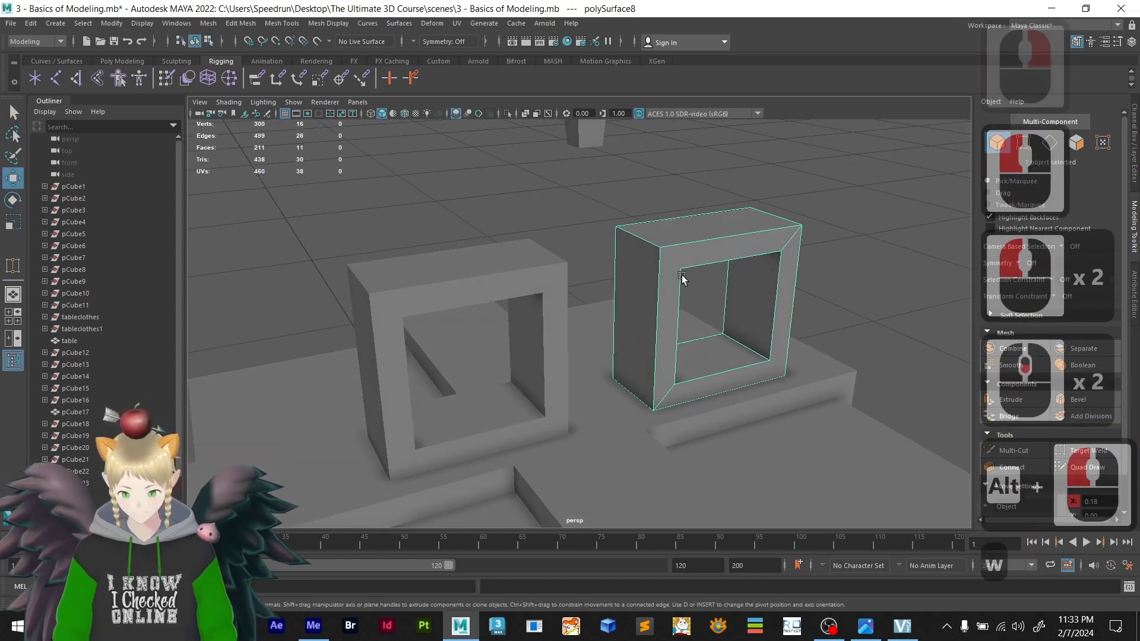
scroll(675, 275, "down", 6)
scroll(649, 331, "up", 3)
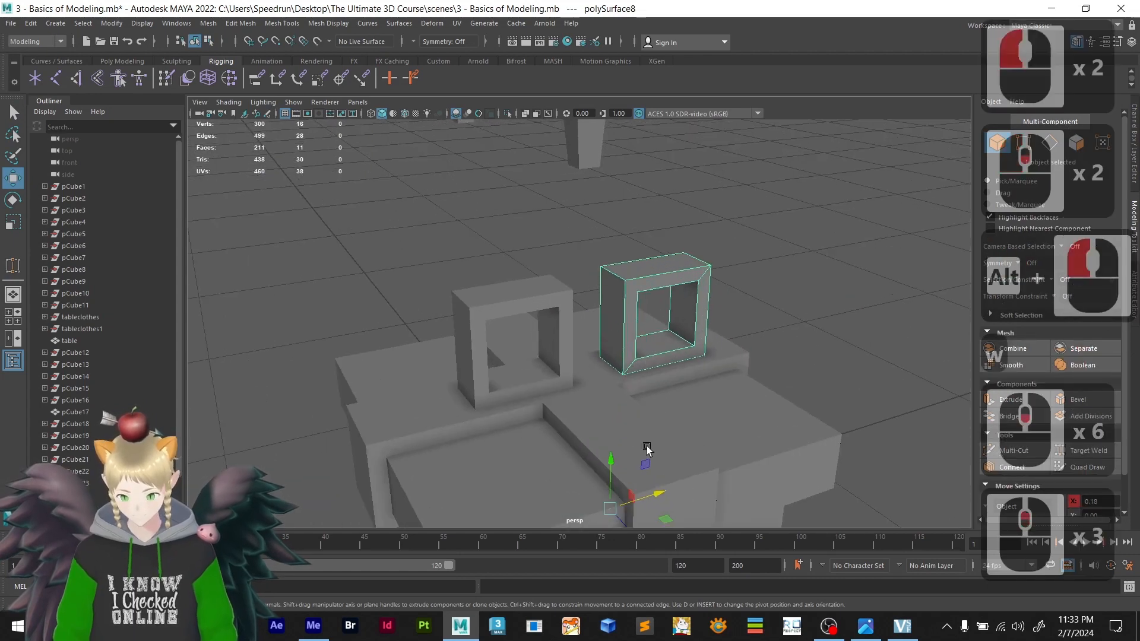
key("d")
key("v")
left_click_drag(609, 460, 565, 393)
scroll(625, 392, "up", 4)
key("v")
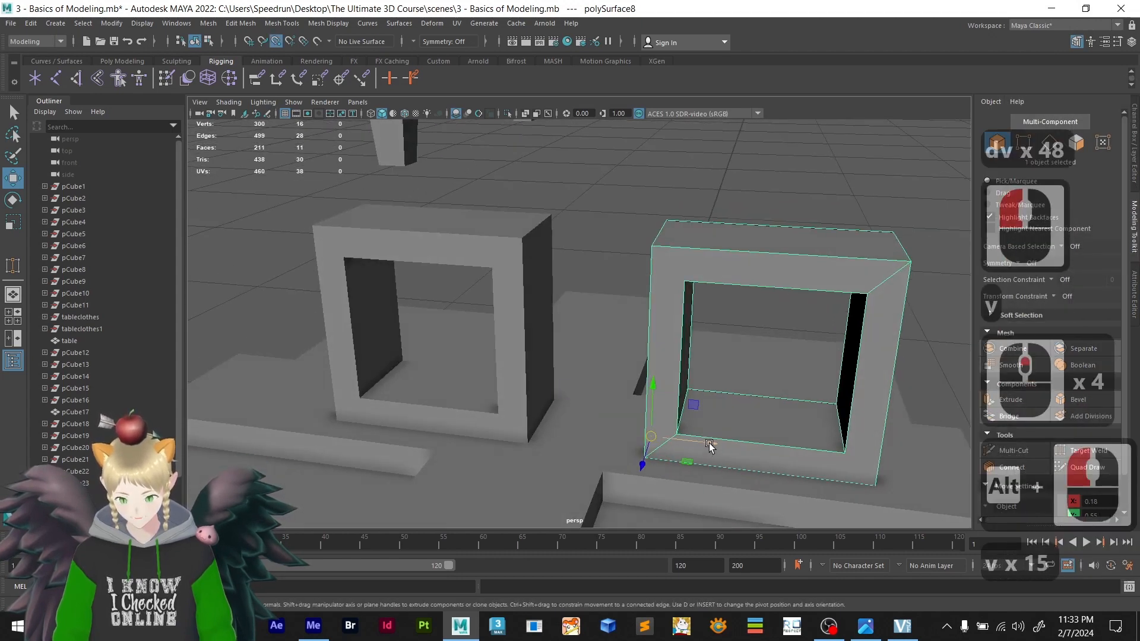
- Move that frame along X to the center, to X 0, against the neighboring frame's inward side
left_click_drag(709, 445, 593, 425)
scroll(554, 440, "down", 2)
scroll(556, 324, "up", 3)
left_click_drag(555, 325, 564, 354, "alt")
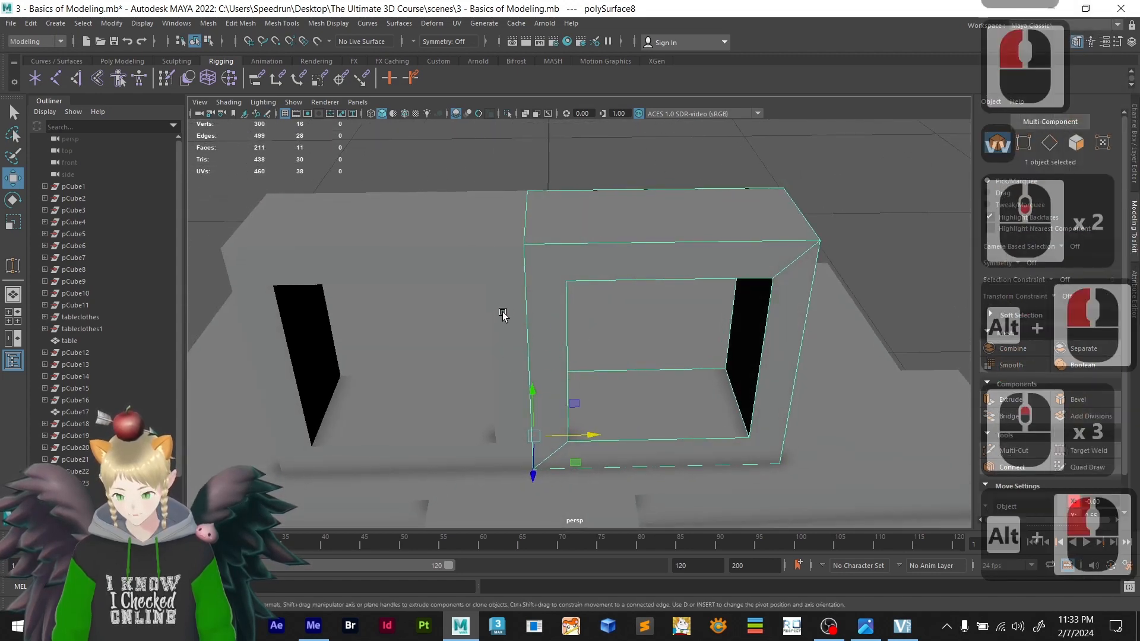
- Slant the centered frame's inward side by moving its upper outer and inner edges about 0.07 outward along X
left_click(1050, 145)
left_click(525, 221)
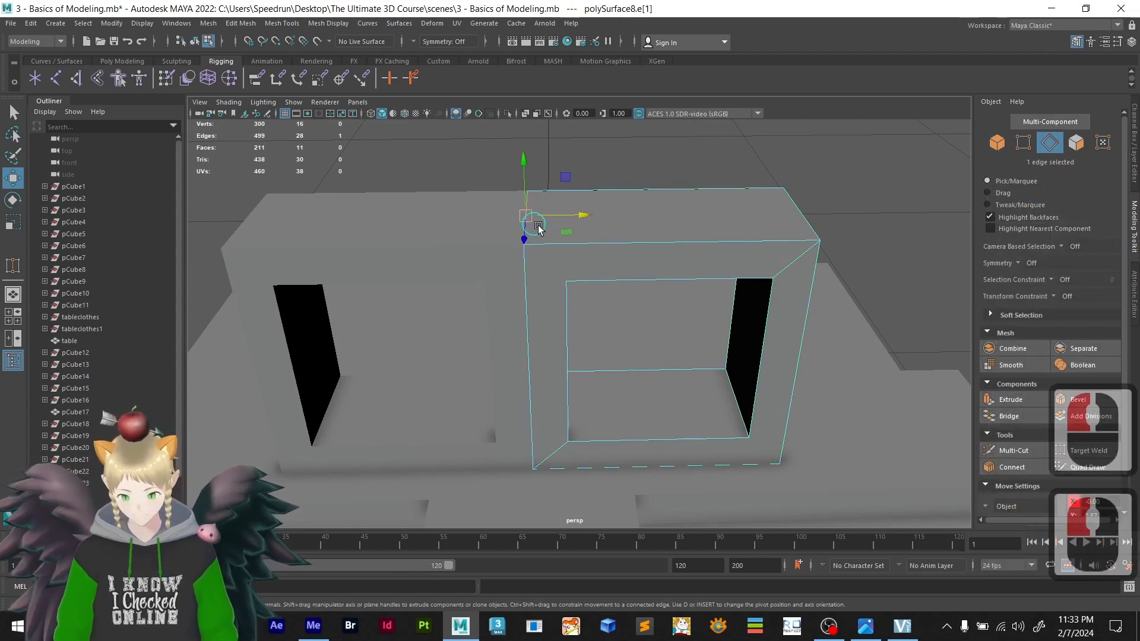
left_click_drag(529, 231, 623, 308, "alt")
left_click(557, 238, "shift")
left_click_drag(603, 250, 643, 263)
scroll(549, 321, "down", 3)
left_click_drag(549, 322, 558, 300, "alt")
scroll(550, 318, "up", 2)
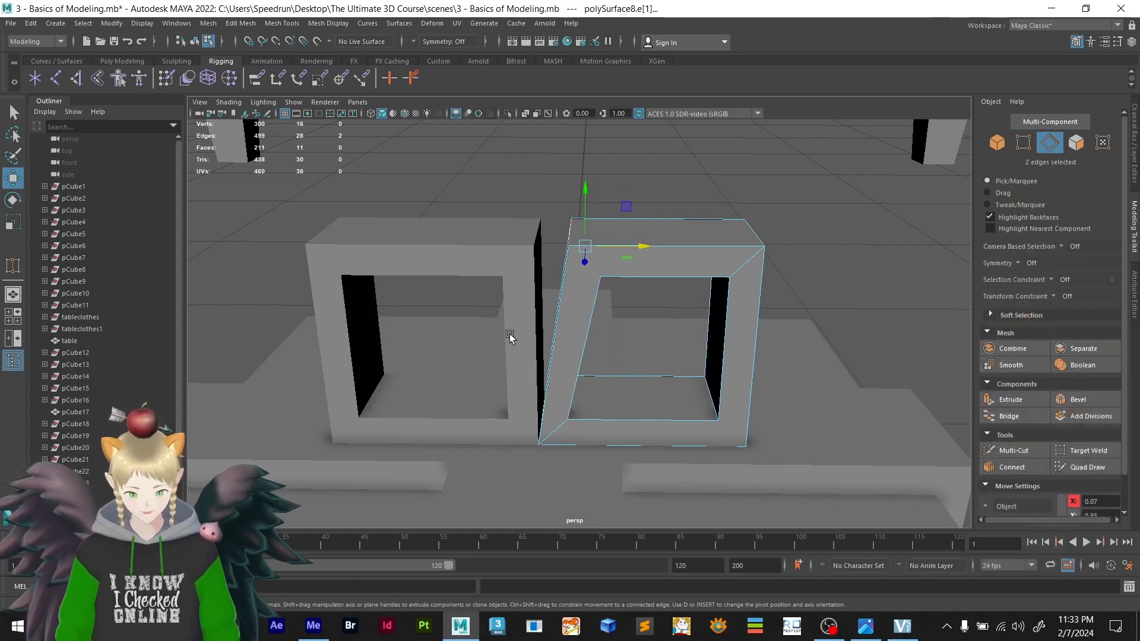
scroll(573, 283, "down", 5)
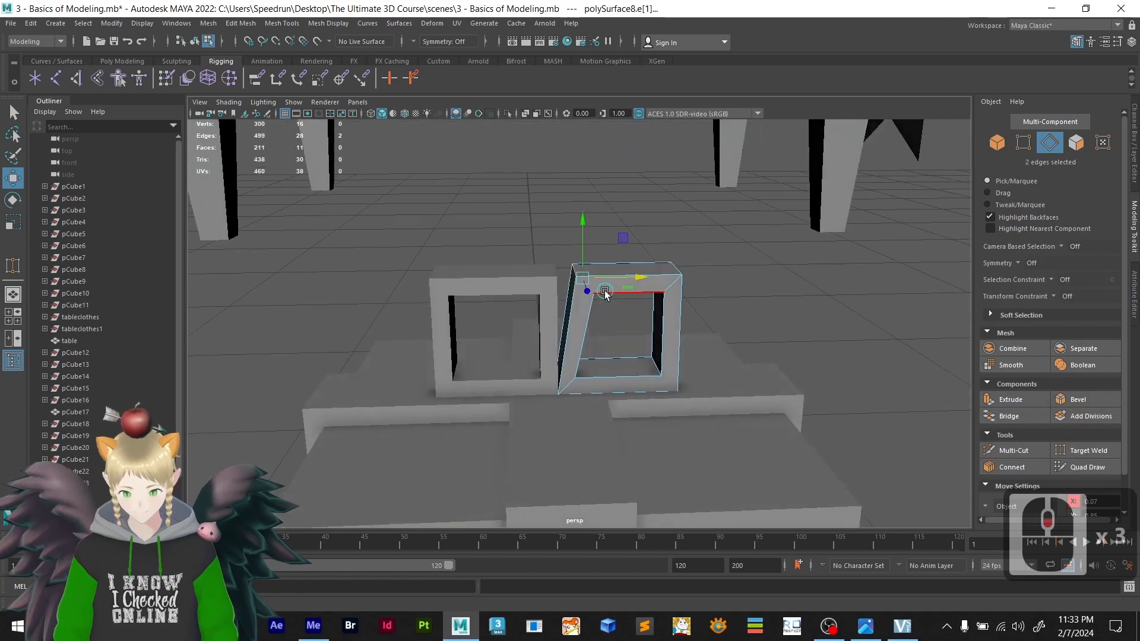
left_click_drag(575, 297, 549, 299, "alt")
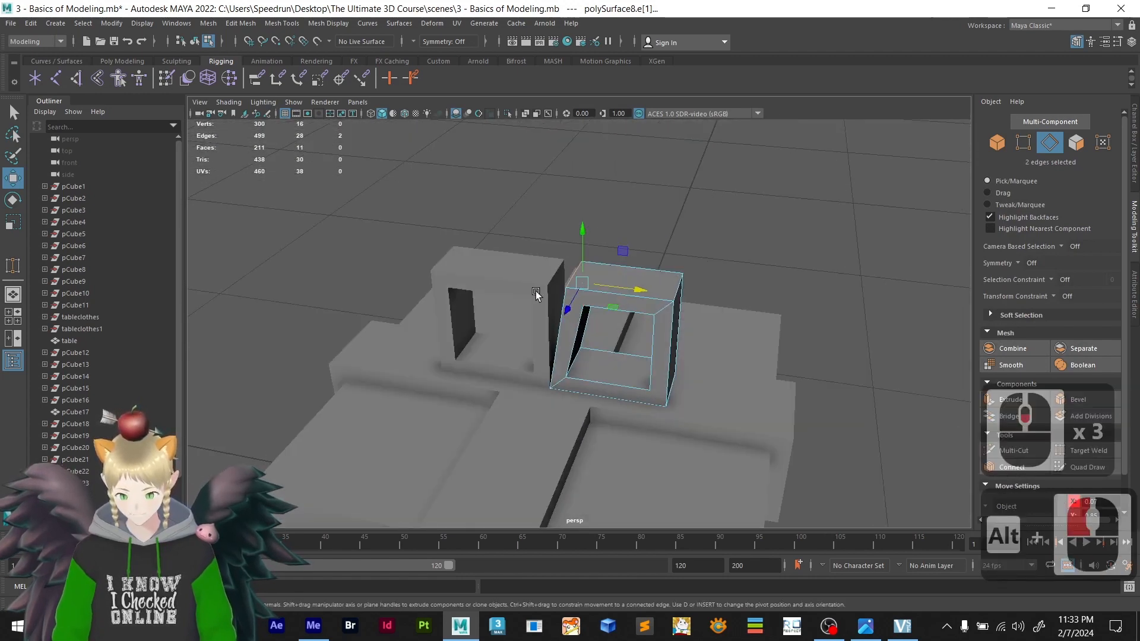
- Delete the straight frame and duplicate the slanted frame into its place, about 0.38 away along negative X
right_click_drag(535, 273, 588, 263)
left_click(549, 299)
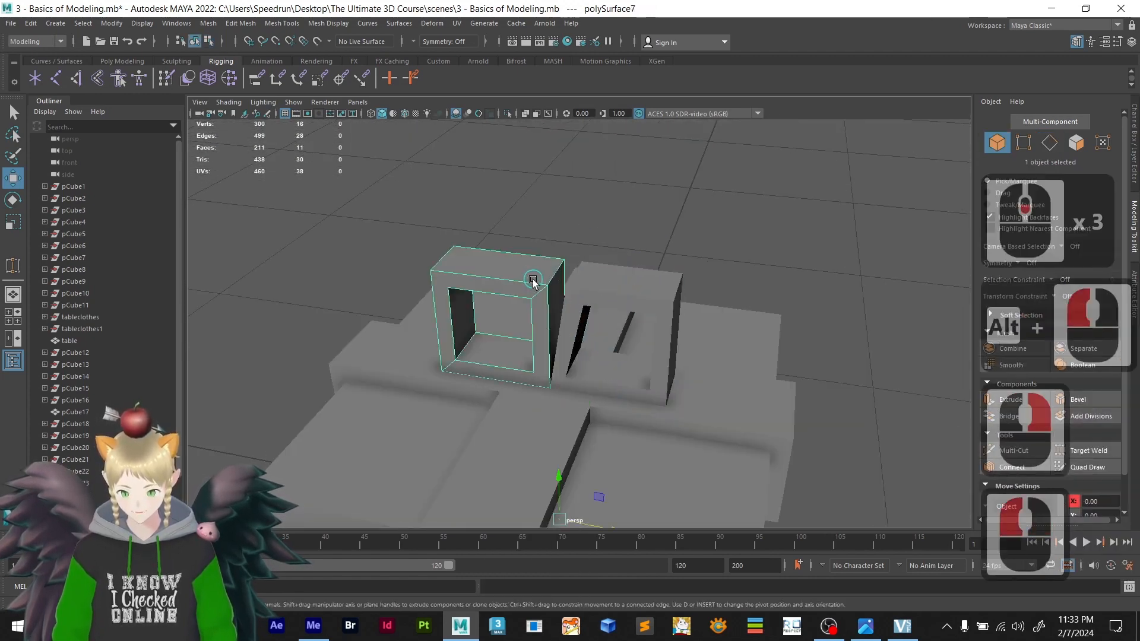
key("Delete")
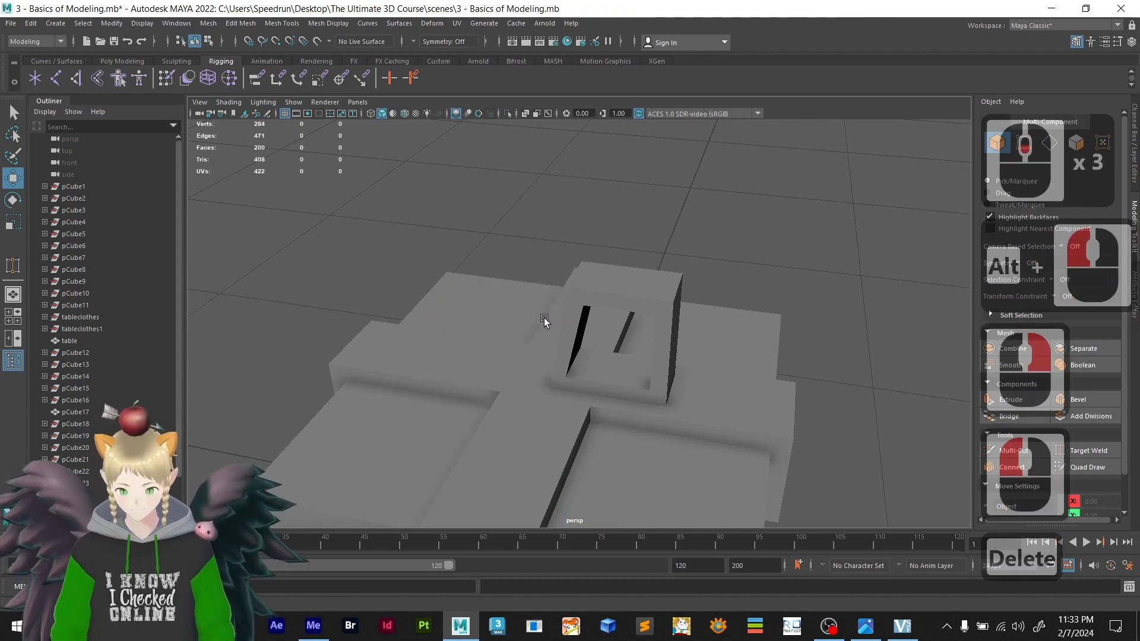
left_click(584, 334)
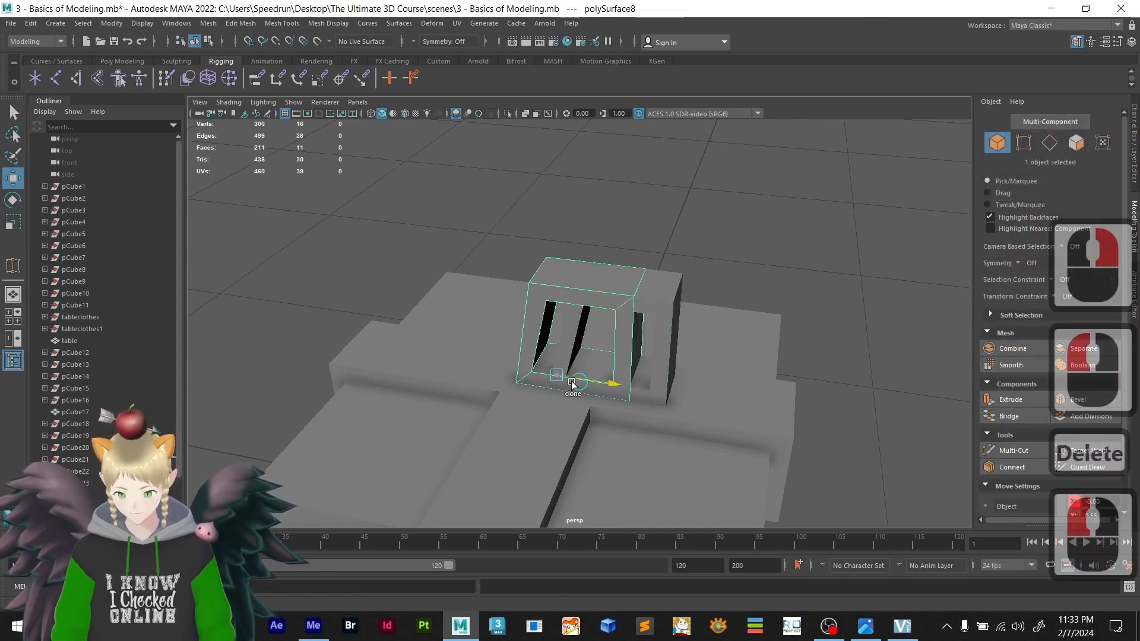
left_click_drag(571, 383, 477, 370, "shift")
scroll(506, 386, "up", 3)
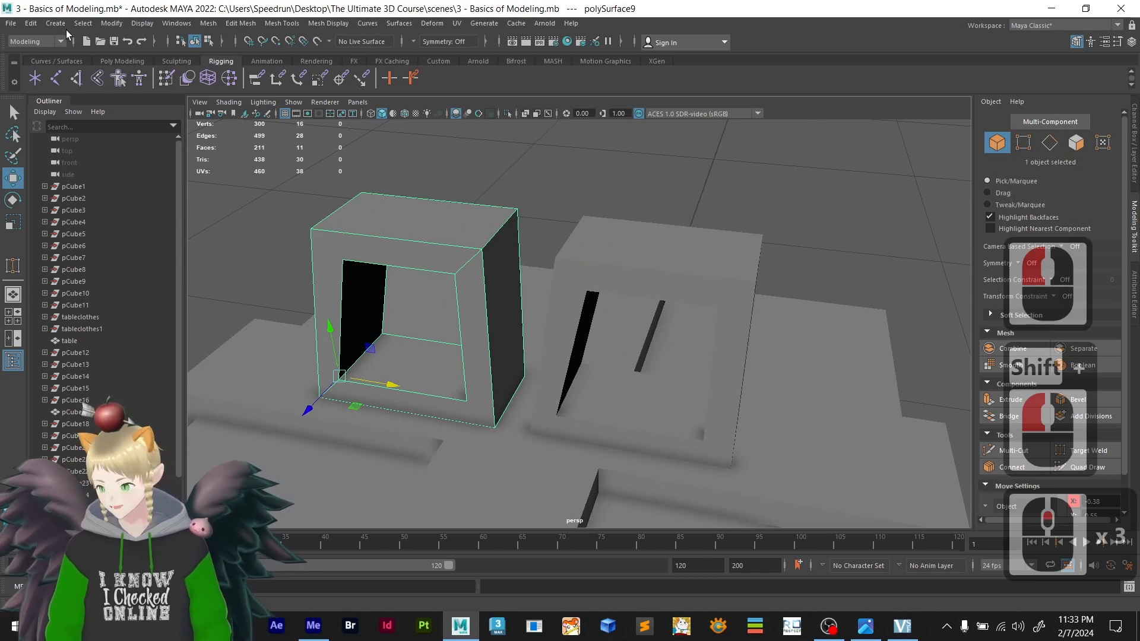
- Center the duplicated frame's pivot and rotate it 180 degrees about Y so its slanted side faces the original
left_click(58, 24)
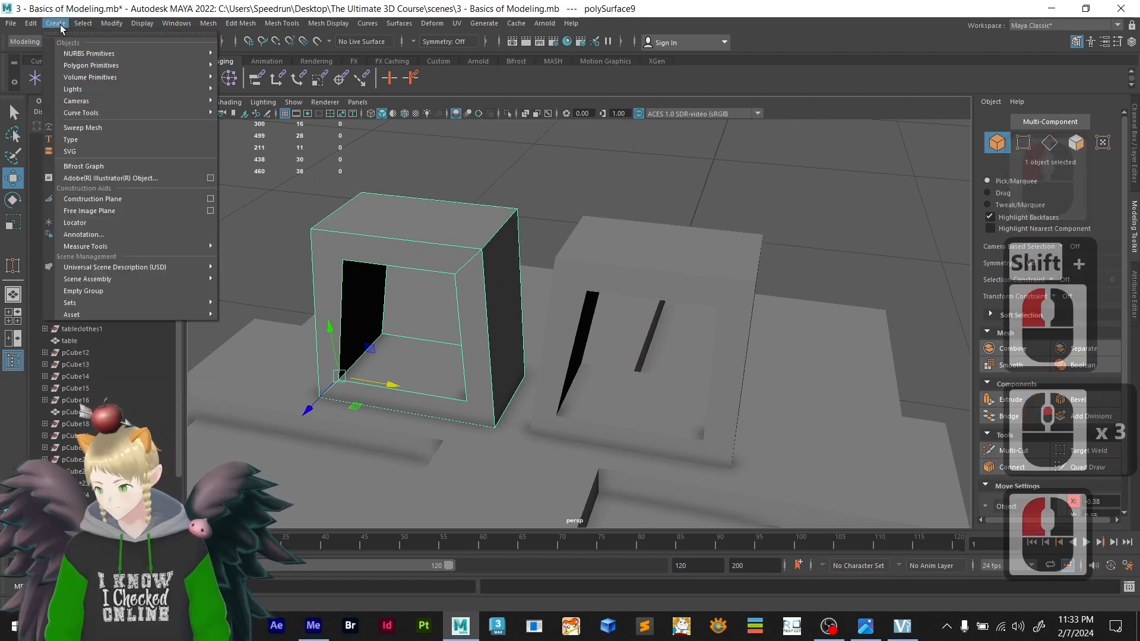
mouse_move(111, 26)
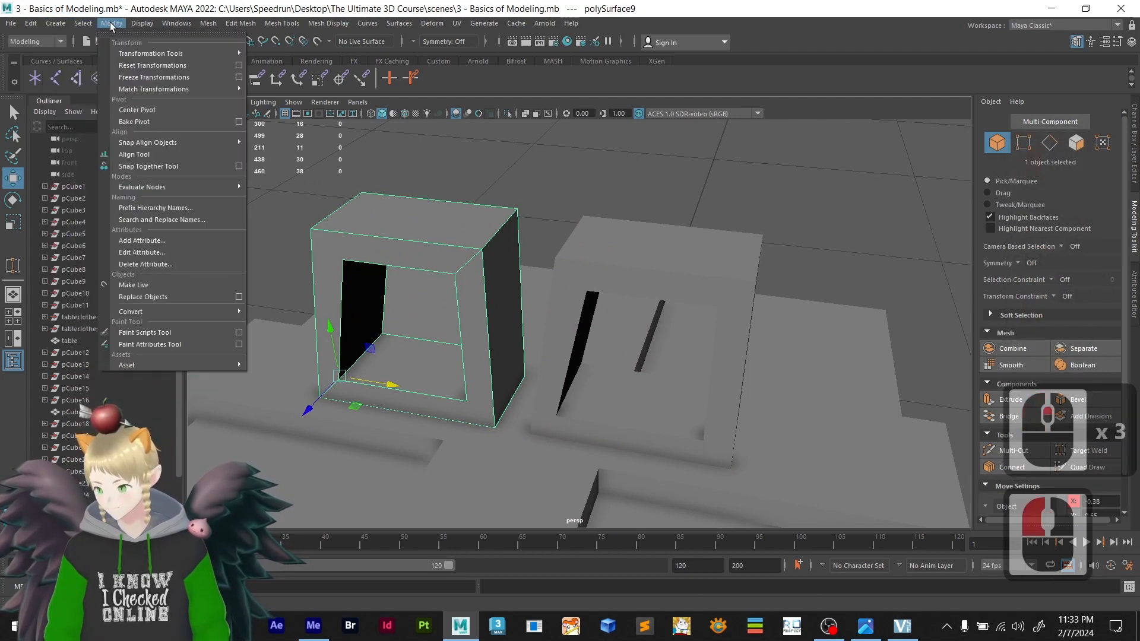
left_click(135, 110)
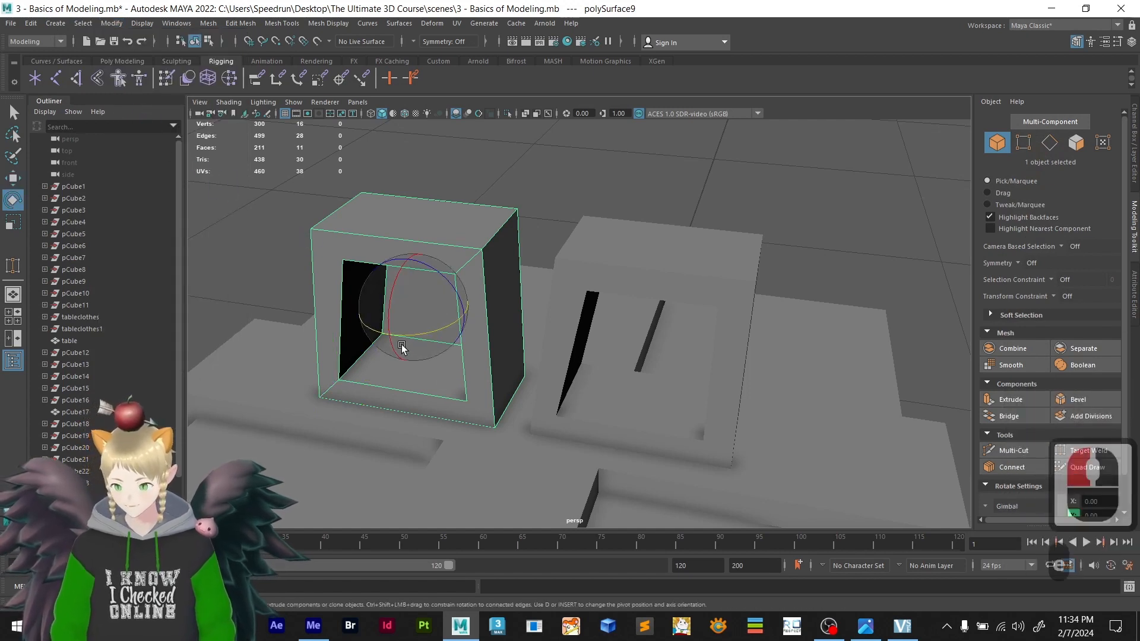
mouse_move(415, 336)
left_mouse_down()
mouse_move(551, 326)
mouse_move(570, 315)
mouse_move(564, 365)
mouse_move(589, 362)
mouse_move(574, 364)
left_mouse_up()
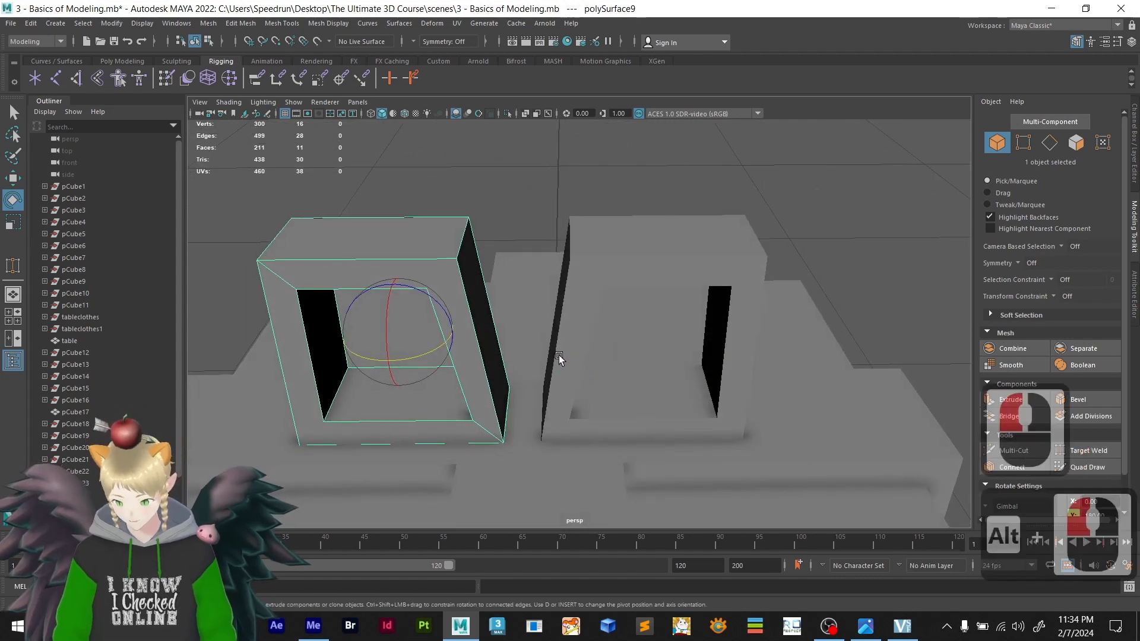
- Snap the rotated frame's pivot to its inward side and move it along X to meet the other frame at the center
key("w")
key("d")
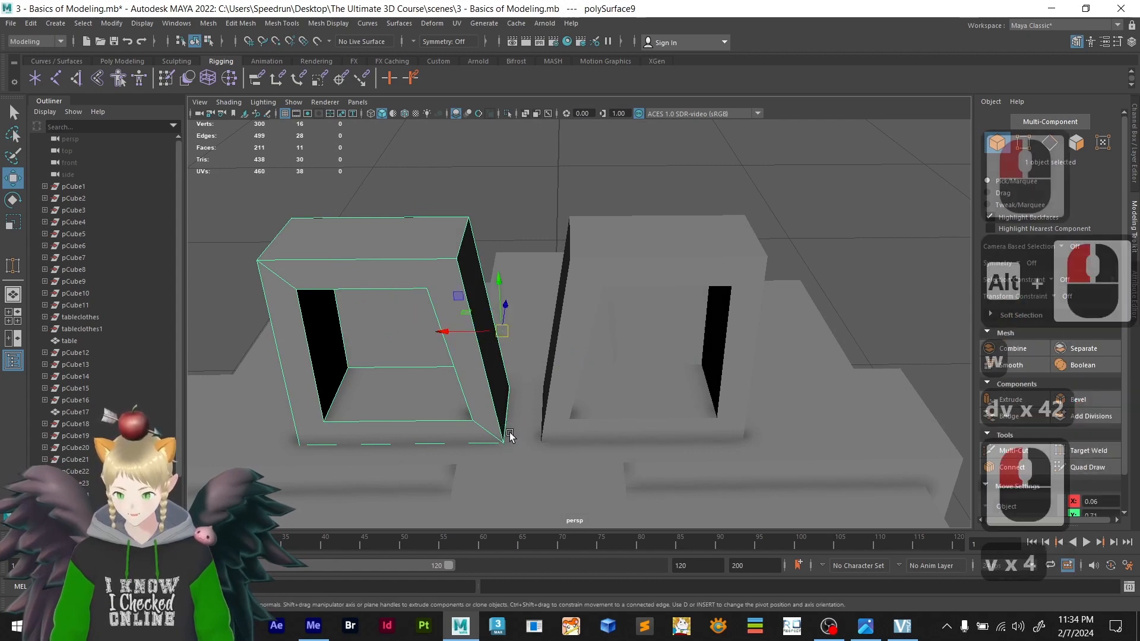
left_click_drag(444, 333, 550, 442)
scroll(561, 470, "down", 3)
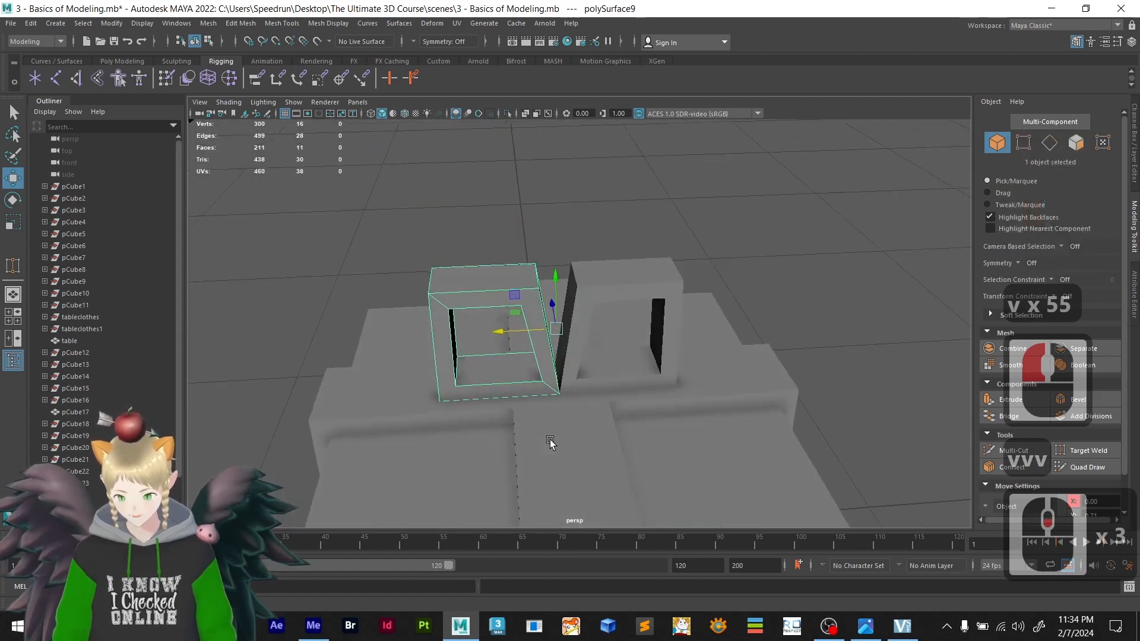
- Combine the two slanted bow frames into a single mesh
left_click(609, 283, "shift")
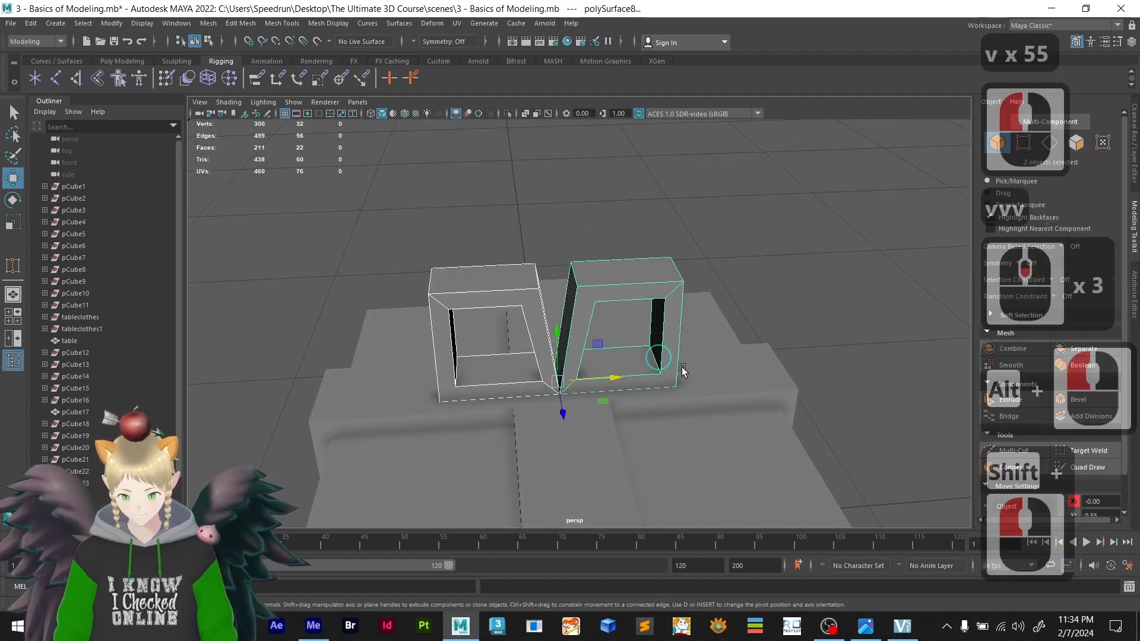
left_click(1014, 349)
right_click_drag(636, 278, 640, 279, "shift")
- Rotate the combined bow -25 degrees about Y on top of the gift box and deselect it
key("e")
key("e")
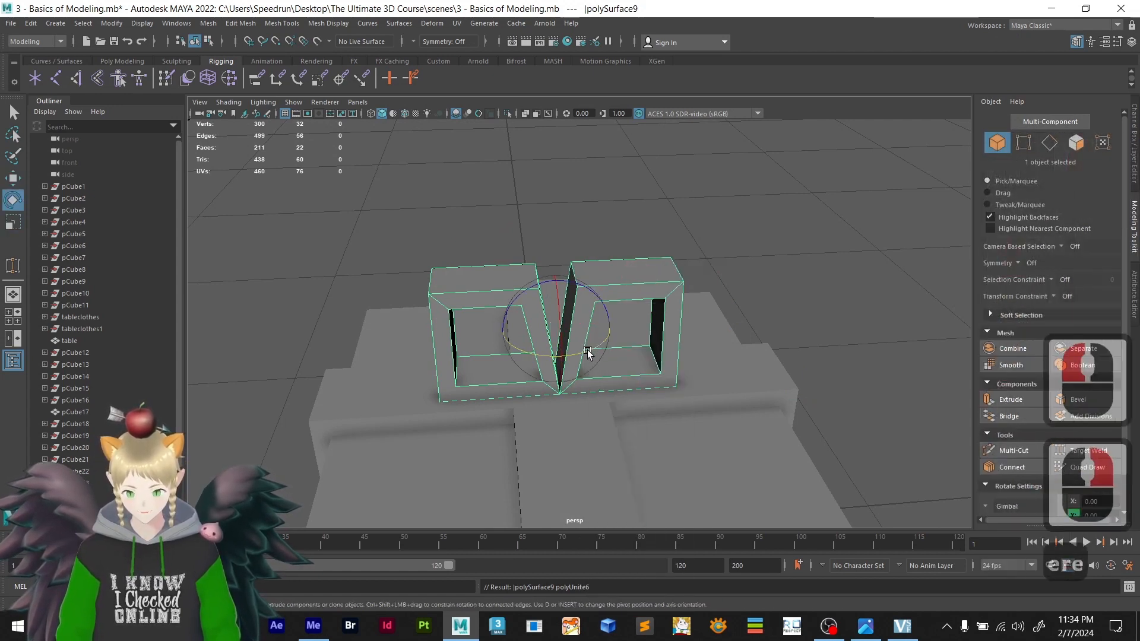
left_click_drag(586, 350, 623, 399)
scroll(781, 413, "down", 3)
right_click(713, 281)
left_click(757, 268)
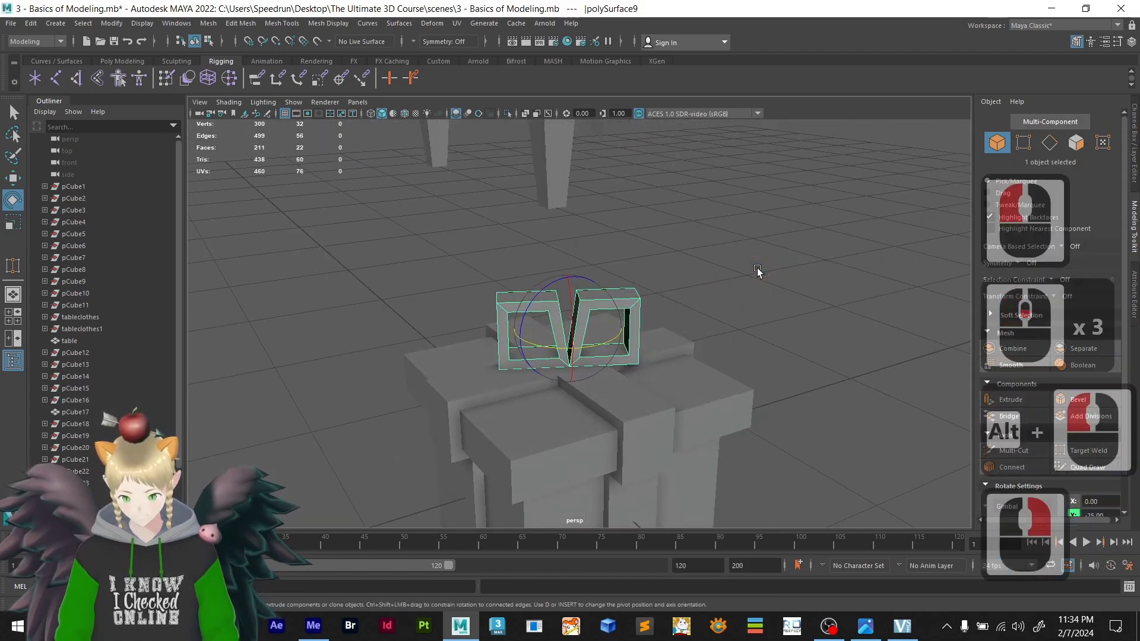
scroll(758, 297, "down", 3)
right_click_drag(758, 297, 634, 397, "alt")
left_click_drag(634, 397, 662, 374, "alt")
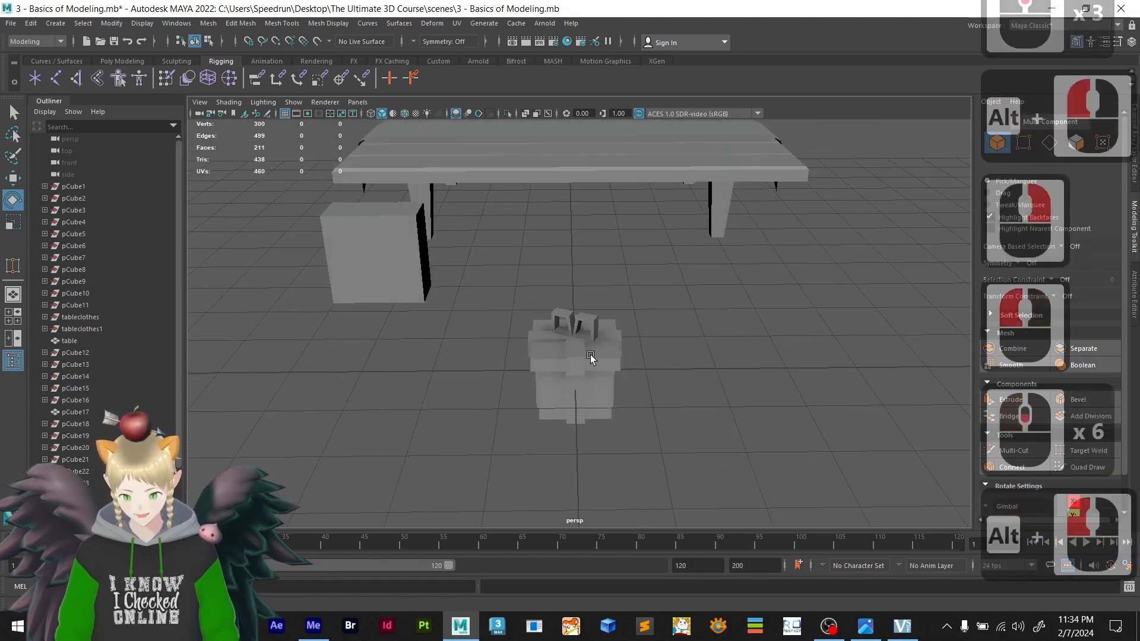
- Delete the four underside faces of the gift box lid's overhanging rim
scroll(606, 358, "up", 8)
mouse_move(657, 305)
left_mouse_down("alt")
mouse_move(642, 297)
mouse_move(635, 313)
left_mouse_up("alt")
left_click(687, 274)
left_click_drag(686, 273, 618, 288, "alt")
left_click_drag(494, 345, 607, 297, "alt")
left_click_drag(706, 292, 731, 303, "alt")
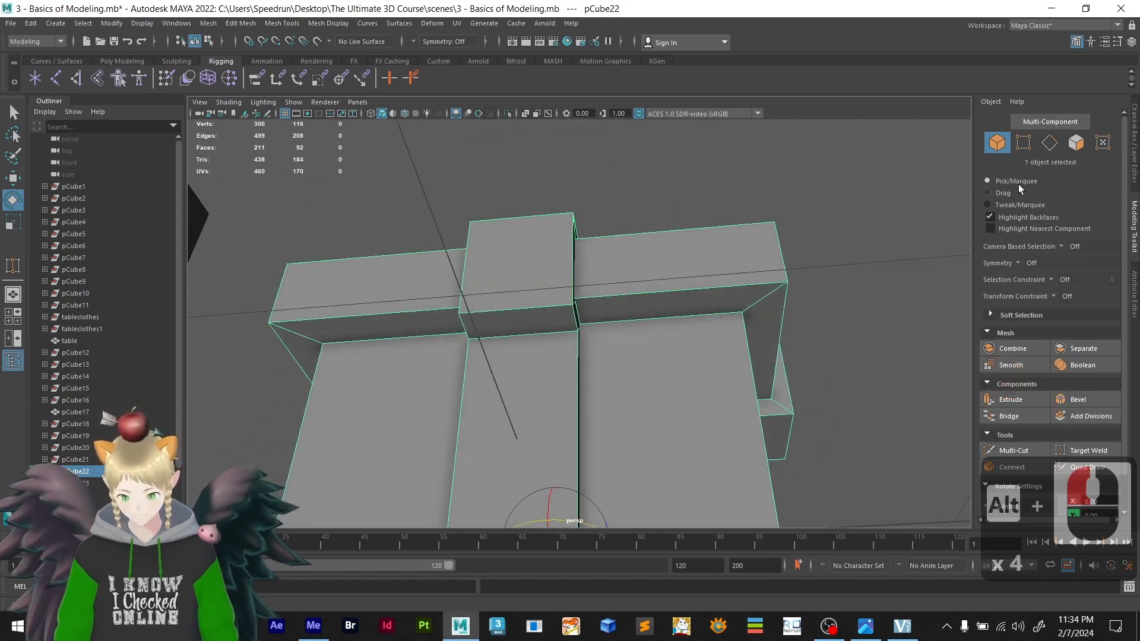
left_click(1078, 141)
left_click(686, 303)
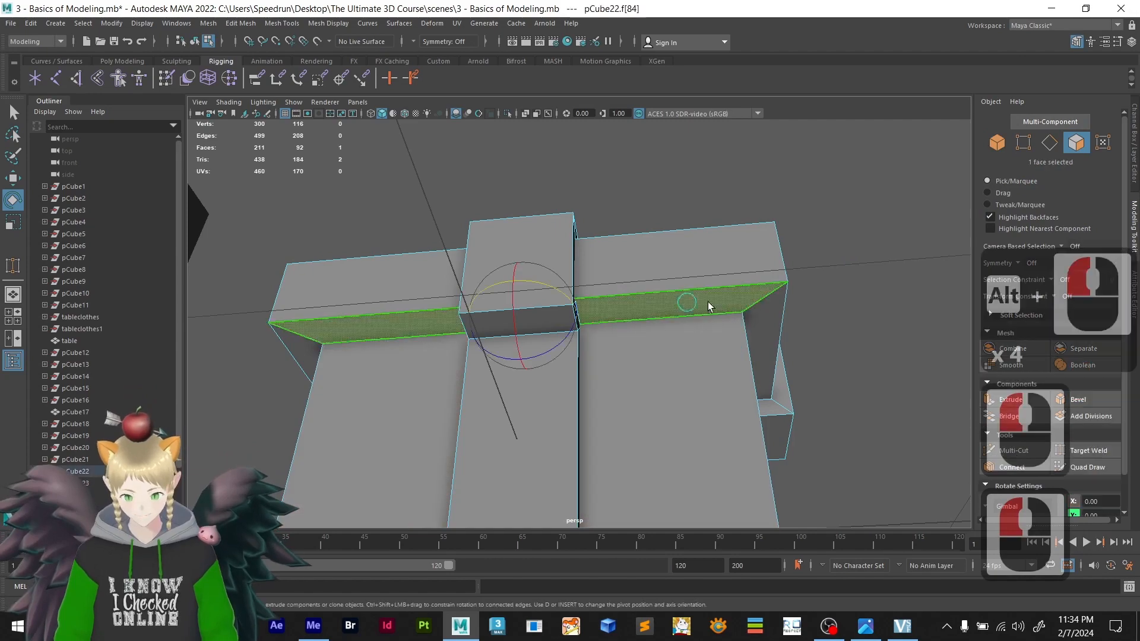
left_click(765, 321, "shift")
left_click_drag(855, 363, 611, 315, "alt")
left_click(683, 248, "shift")
left_click_drag(702, 268, 647, 295, "alt")
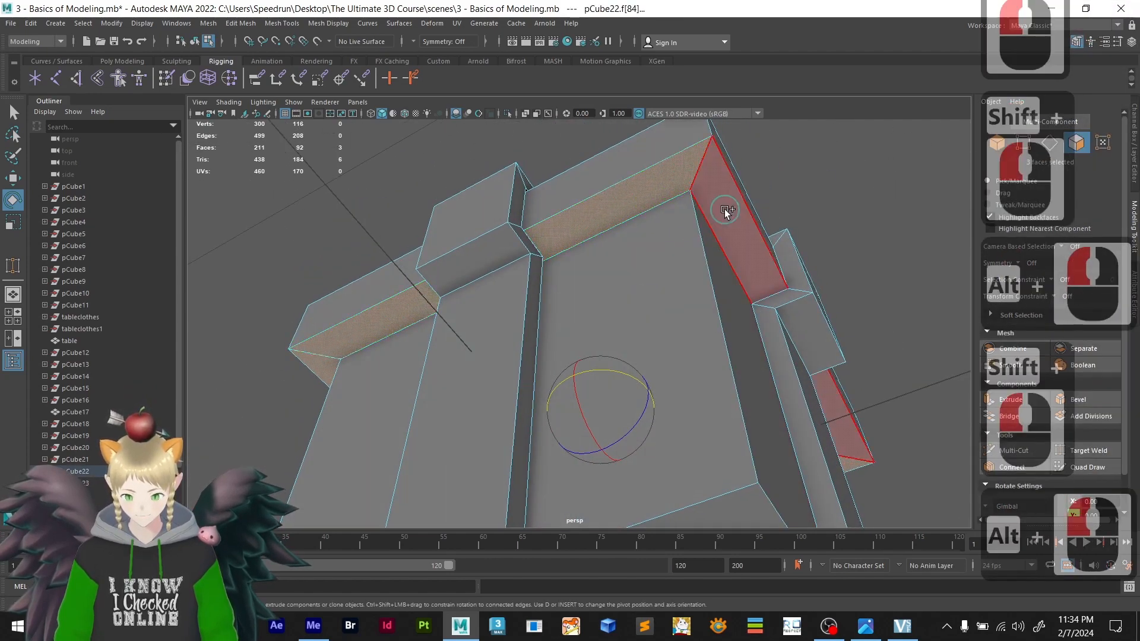
left_click(731, 234, "shift")
key("Delete")
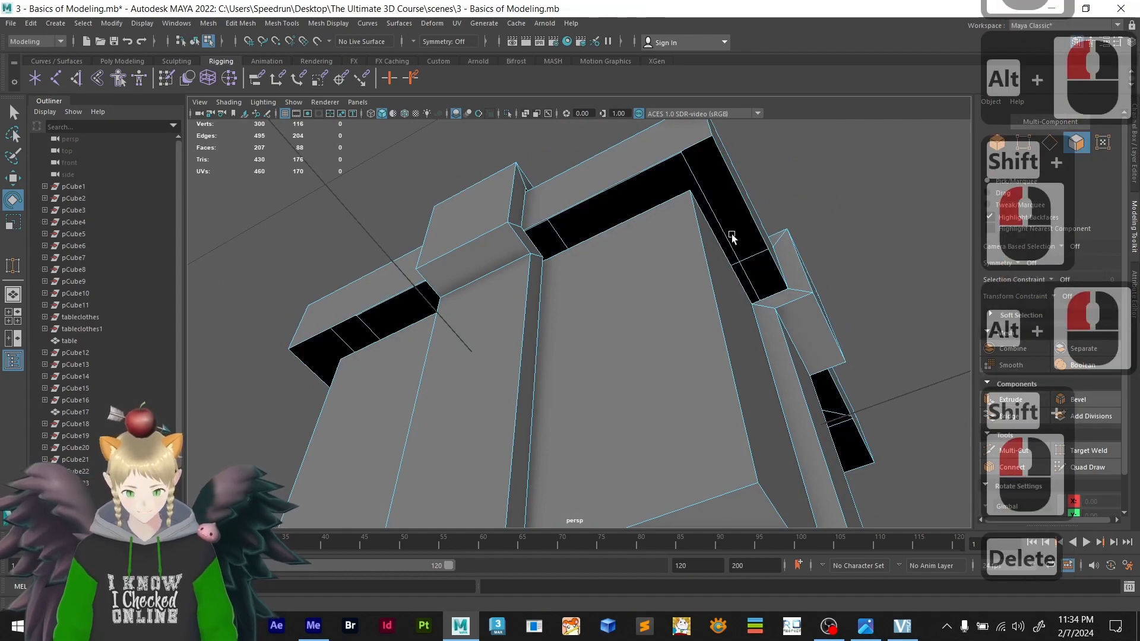
- Delete the upper inner face inside each of the bow's two loops
left_click_drag(629, 190, 663, 322, "alt")
scroll(701, 324, "down", 2)
scroll(663, 323, "up", 7)
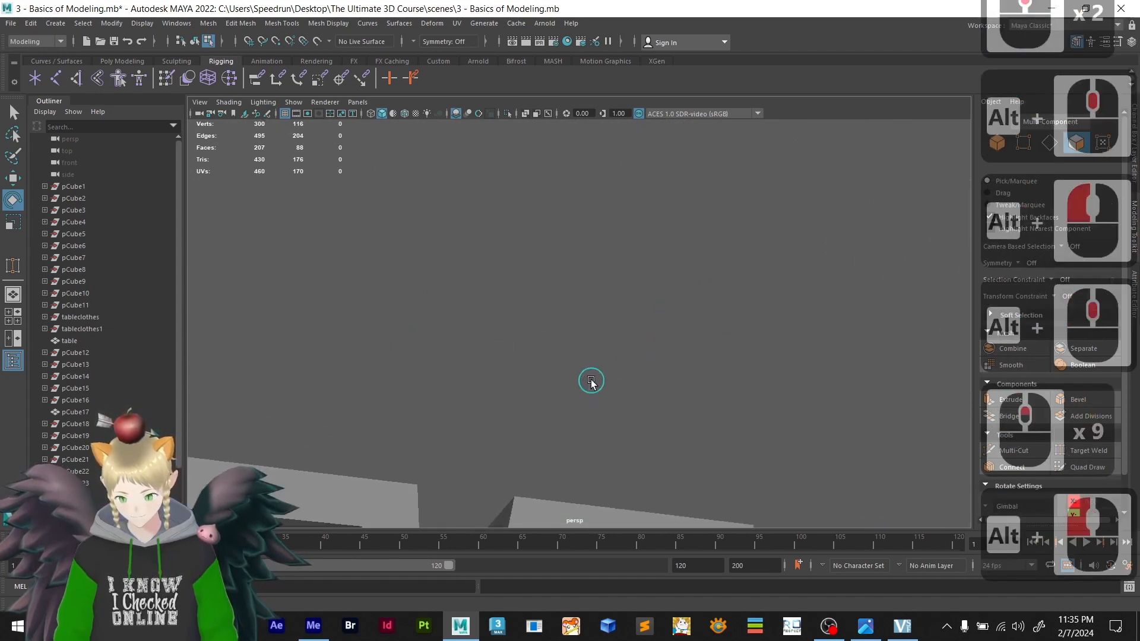
scroll(672, 288, "down", 2)
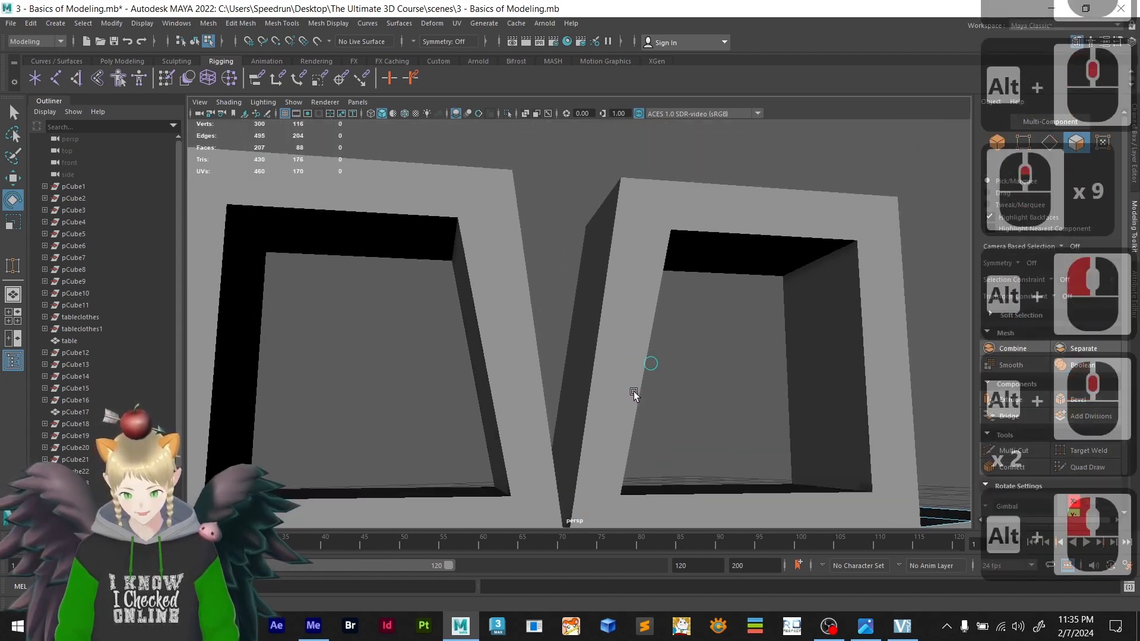
left_click(652, 288)
mouse_move(720, 301)
left_mouse_down("alt")
mouse_move(705, 293)
mouse_move(721, 301)
left_mouse_up("alt")
left_click(757, 309)
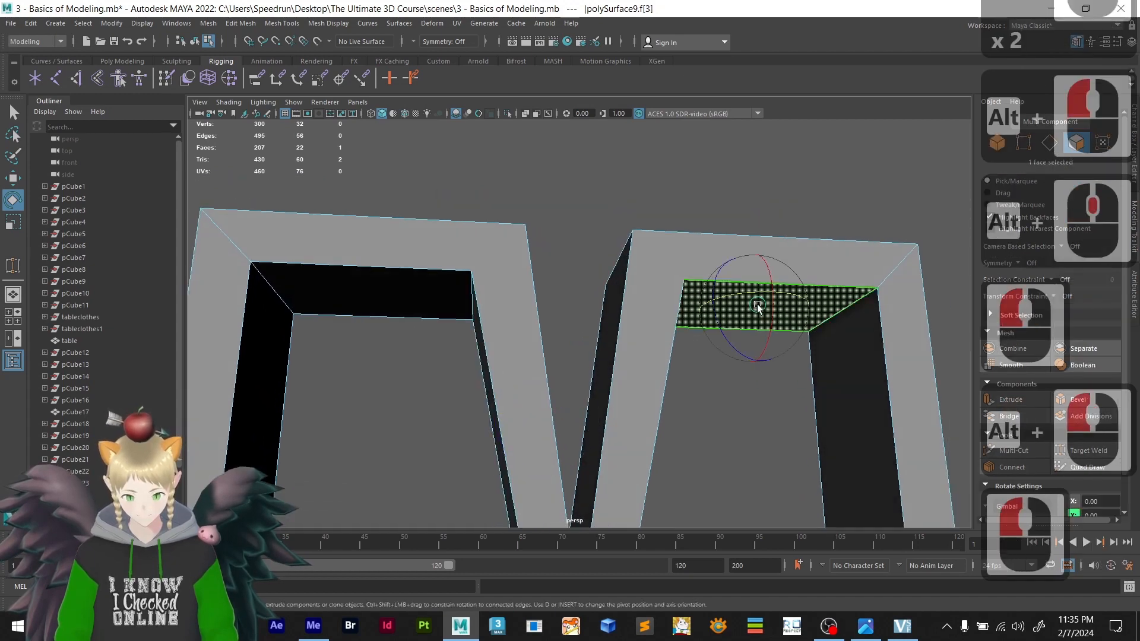
left_click(408, 309, "shift")
key("Delete")
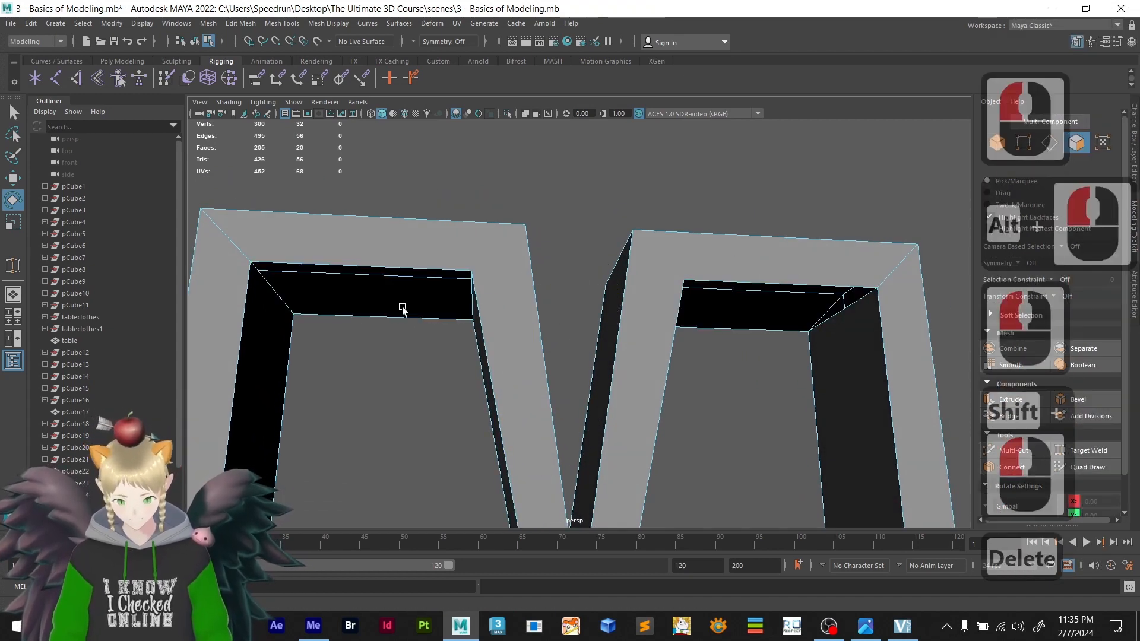
- Deselect the bow and delete the four underside faces of the ribbon where it overhangs beneath the gift box lid
right_click_drag(537, 178, 548, 176)
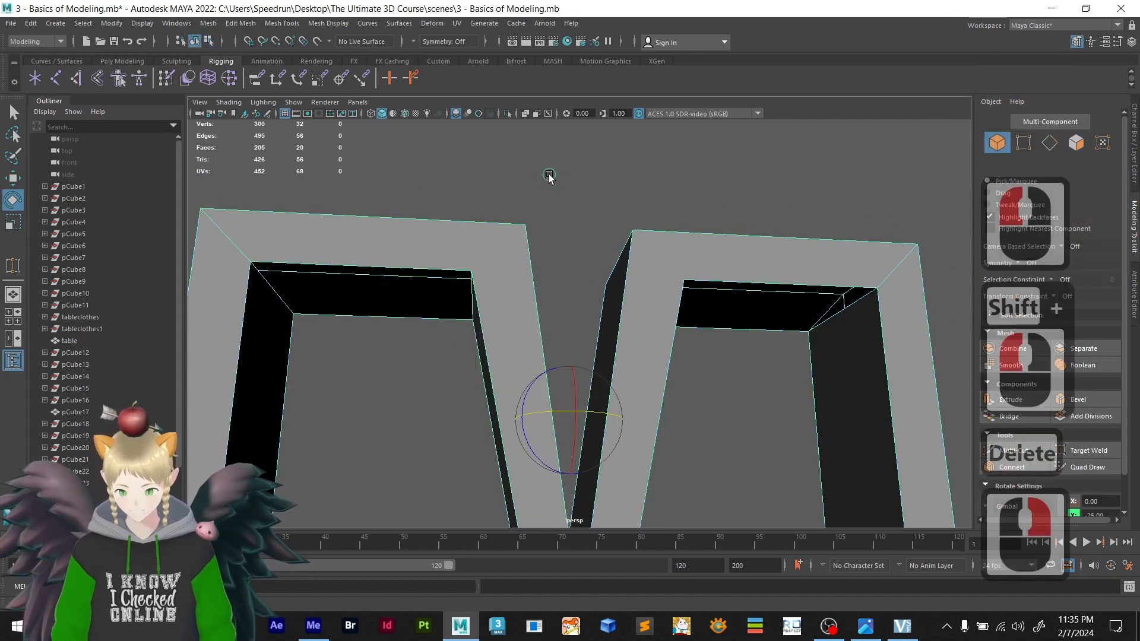
left_click(549, 177)
scroll(558, 196, "down", 4)
left_click_drag(578, 261, 627, 238, "alt")
scroll(561, 393, "up", 3)
scroll(632, 327, "up", 2)
scroll(639, 360, "up", 3)
left_click_drag(639, 359, 544, 293, "alt")
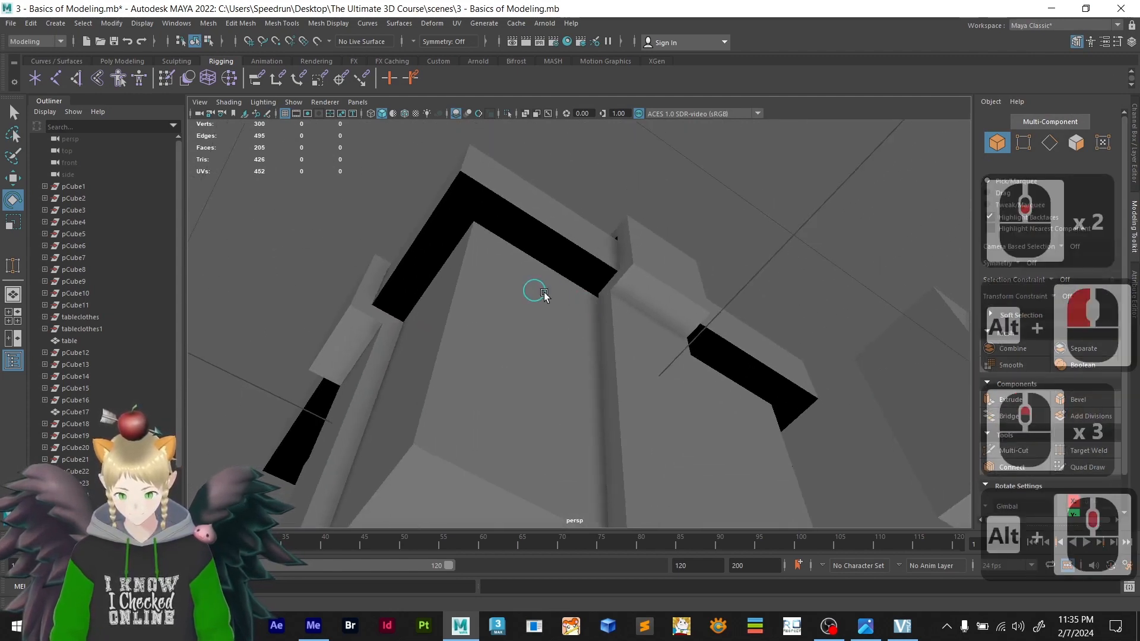
double_click(692, 335)
left_click(1076, 145)
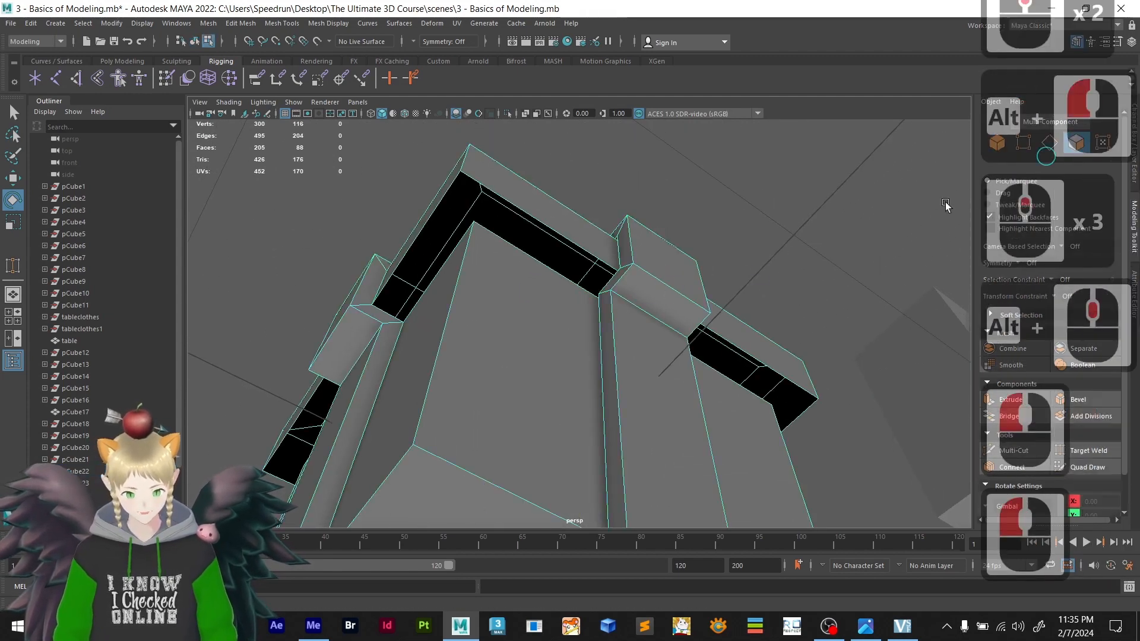
left_click(347, 335, "shift")
left_click_drag(347, 336, 647, 335, "alt")
left_click(443, 200, "shift")
left_click(621, 261, "shift")
key("Delete")
- Delete the gift box's bottom face that fills the four corner areas between the ribbon bands
key("Insert")
scroll(647, 300, "down", 3)
scroll(635, 343, "up", 4)
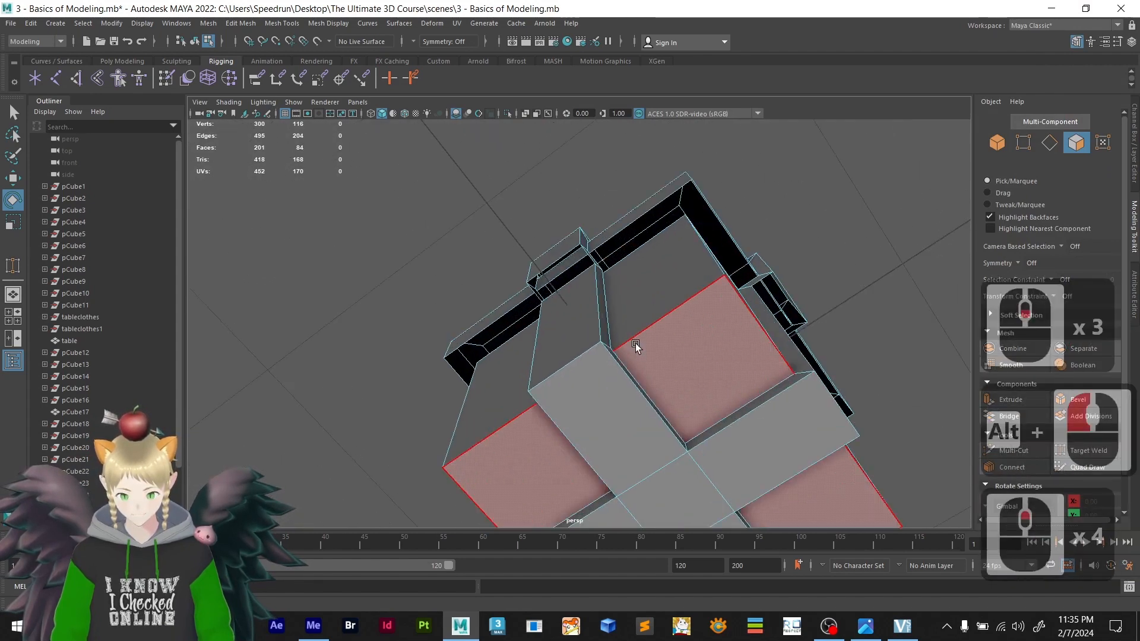
left_click(697, 384)
key("Delete")
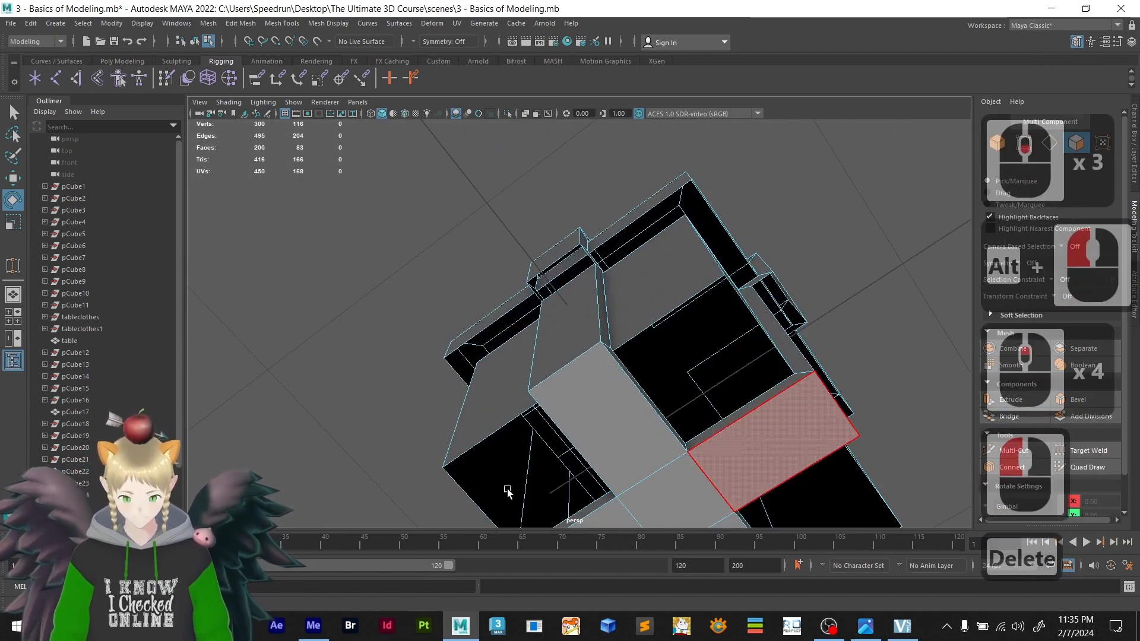
- Delete the five crossed ribbon faces on the gift box's underside and return to object selection with nothing selected
left_click_drag(507, 492, 633, 267, "alt")
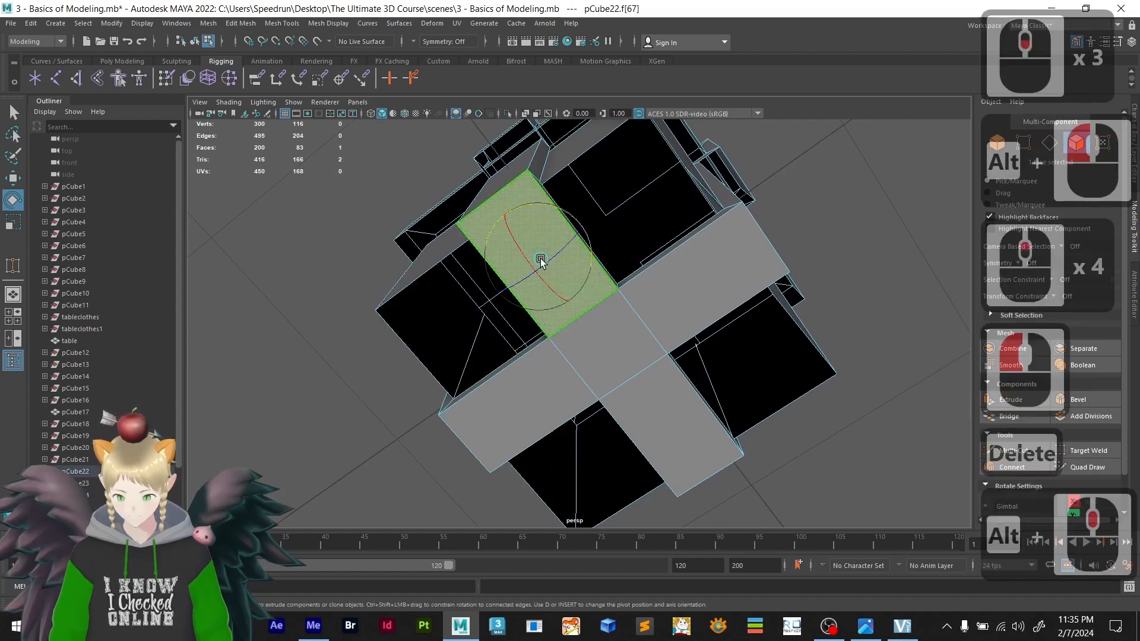
left_click_drag(540, 259, 606, 320, "alt")
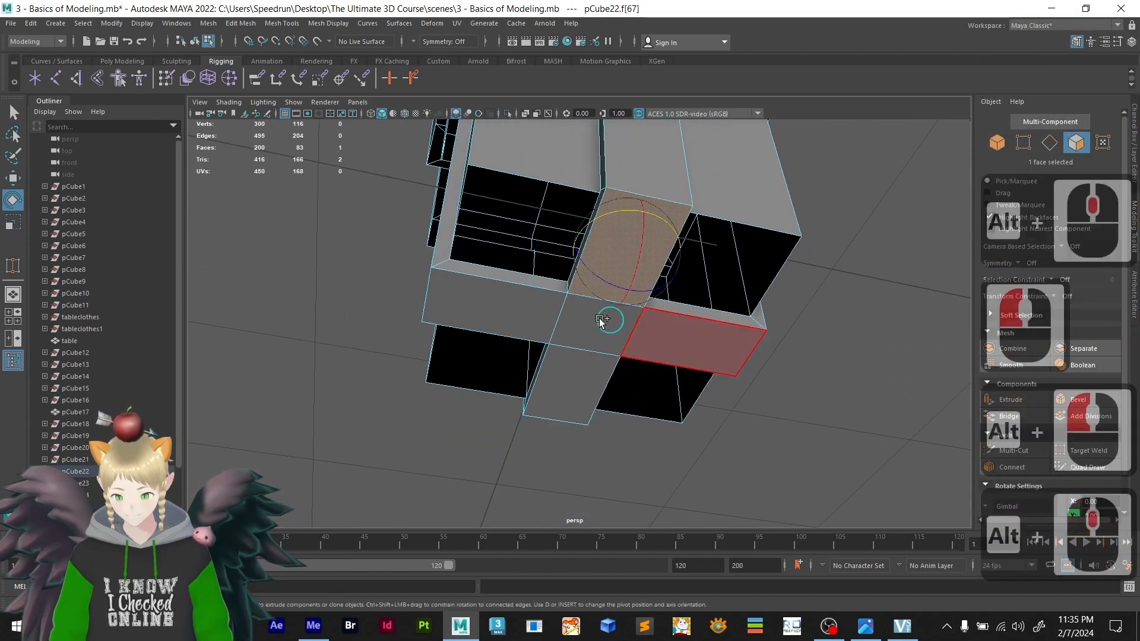
left_click(591, 354, "shift")
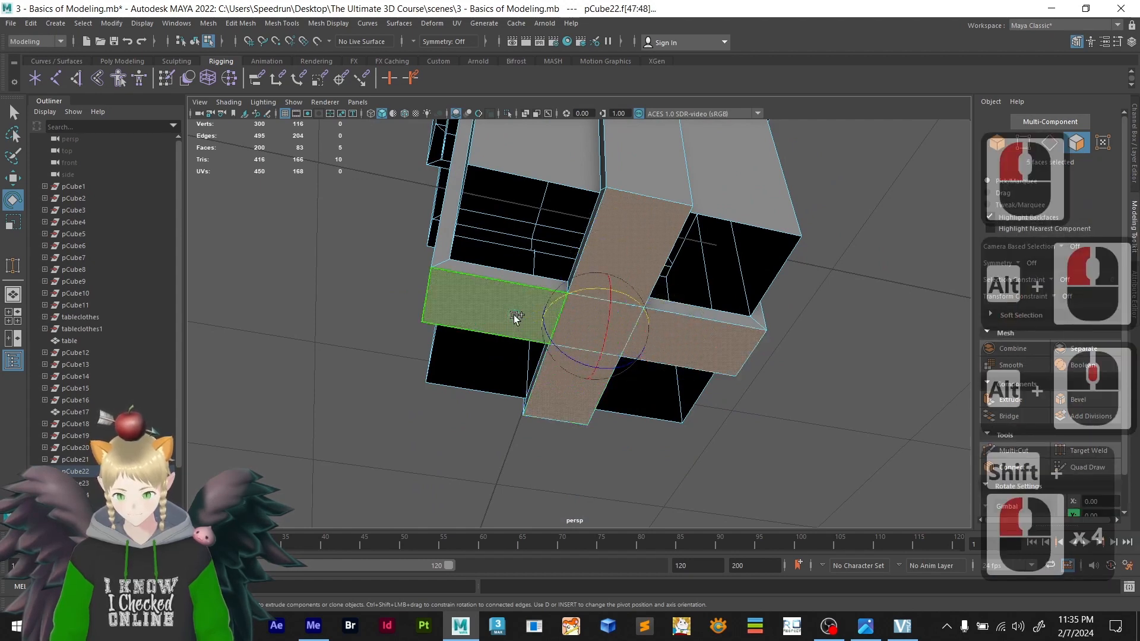
key("Delete")
left_click_drag(492, 399, 535, 420, "alt")
scroll(647, 389, "down", 2)
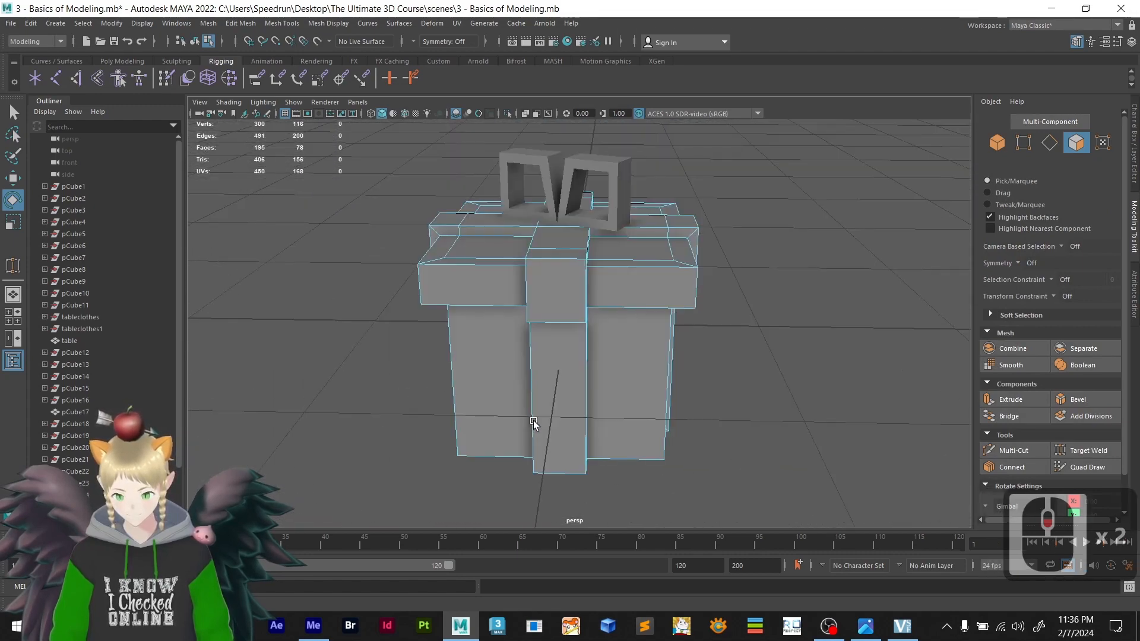
right_click_drag(813, 254, 871, 237)
left_click(731, 300)
- Combine the bow and the gift box into a single mesh and deselect it
scroll(731, 300, "down", 7)
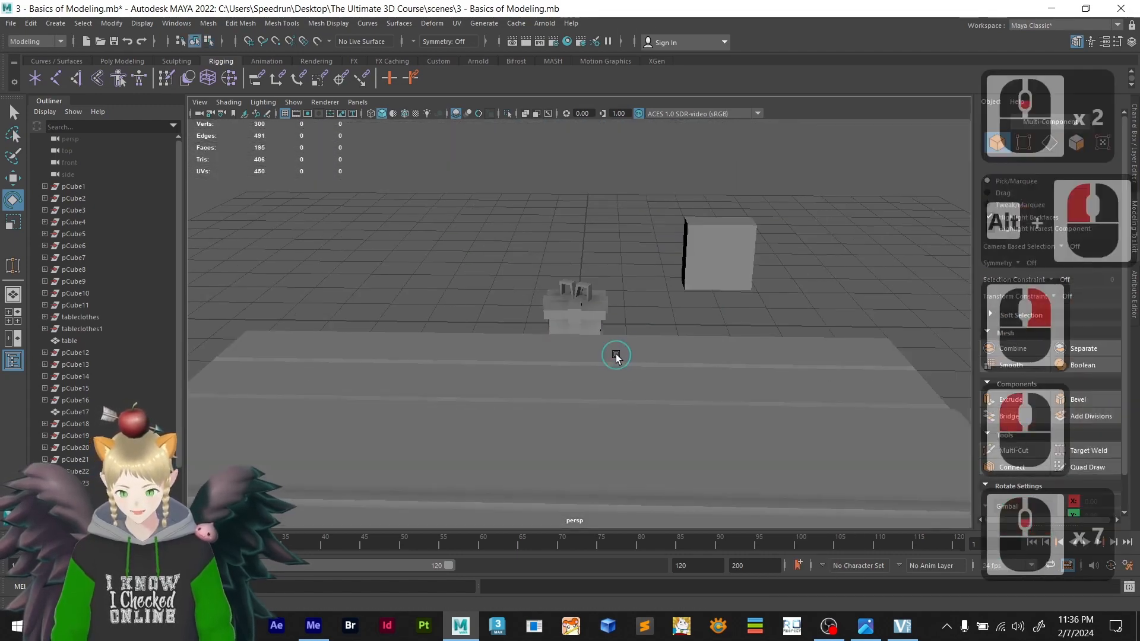
middle_click_drag(613, 354, 754, 392, "alt")
left_click_drag(535, 277, 535, 276)
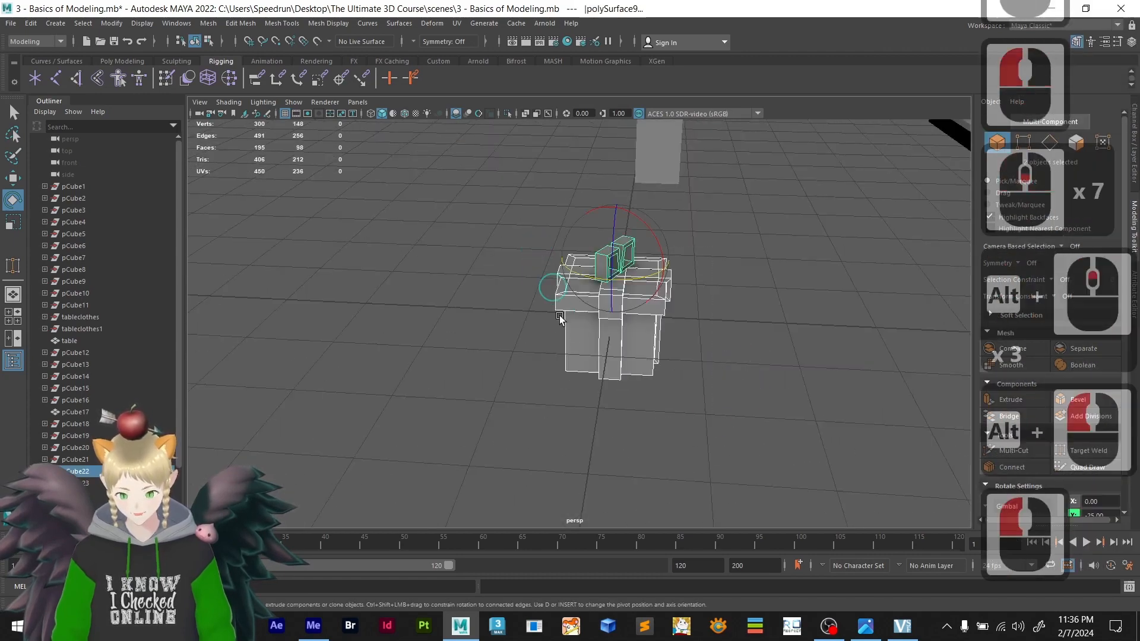
left_click(1018, 351)
left_click_drag(835, 364, 636, 399, "alt")
middle_click_drag(637, 399, 526, 471, "alt")
scroll(527, 457, "up", 2)
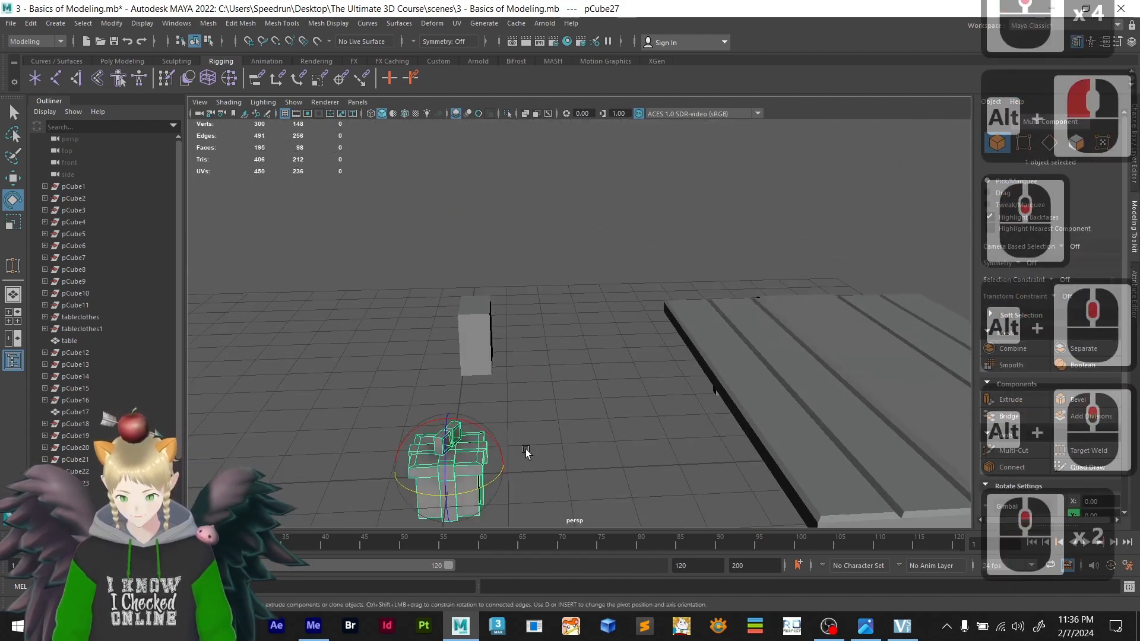
left_click(520, 457)
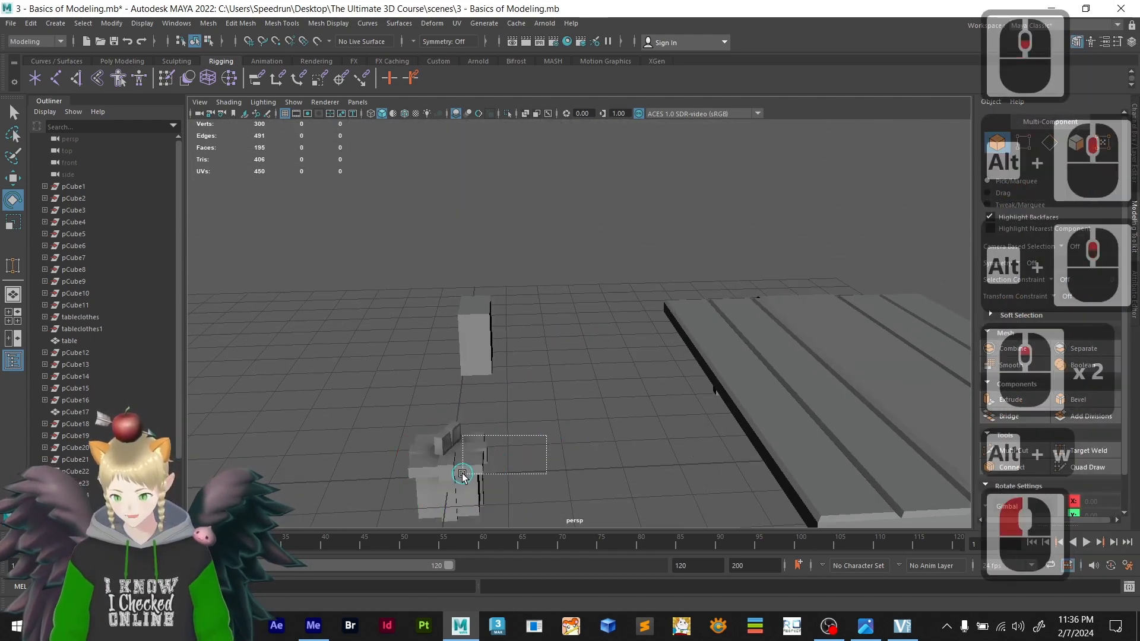
- Isolate the table and move it to the centre of the grid with grid snapping
left_click(808, 365)
right_click_drag(808, 366, 655, 428, "alt")
left_click_drag(636, 425, 669, 430, "alt")
key("w")
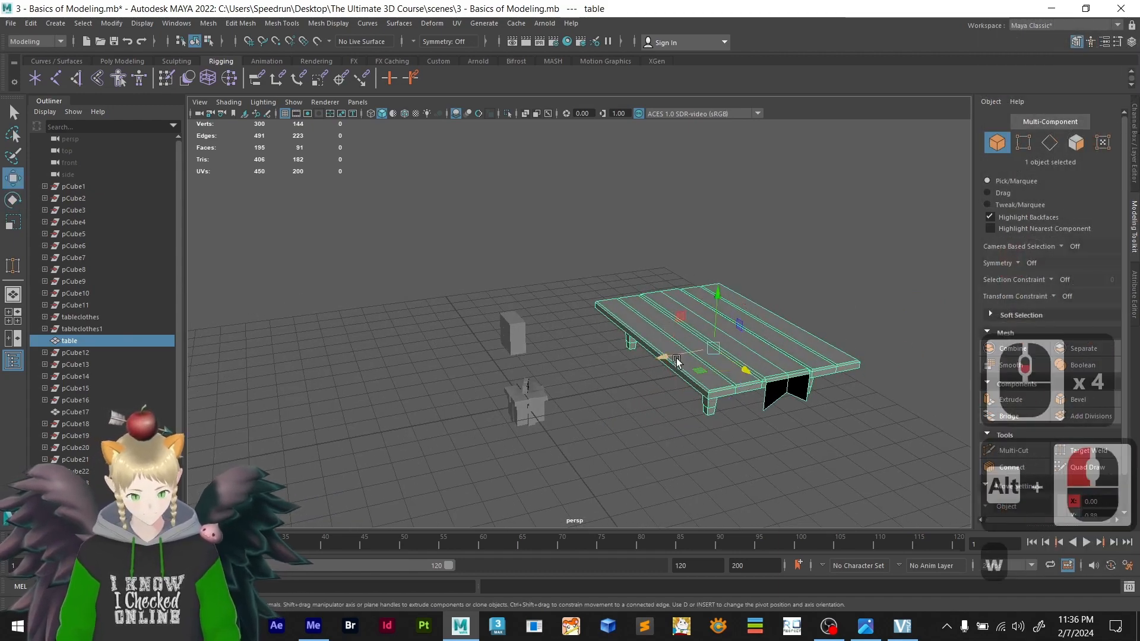
left_click_drag(677, 362, 545, 448, "alt")
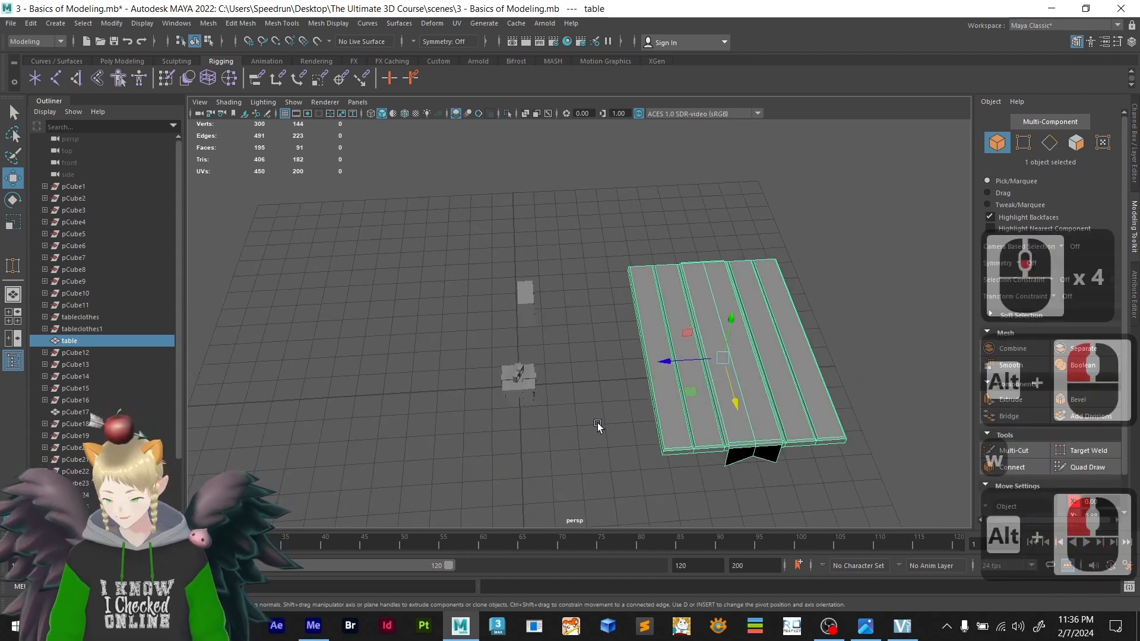
key("ctrl+1")
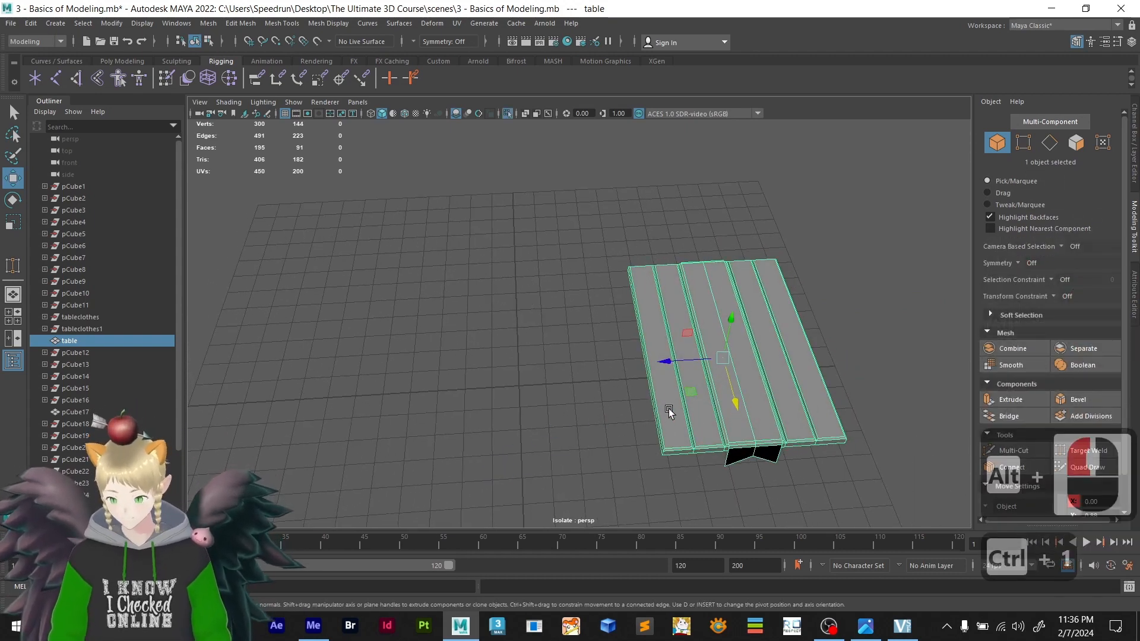
left_click_drag(674, 383, 612, 371, "alt")
scroll(517, 400, "up", 2, "alt")
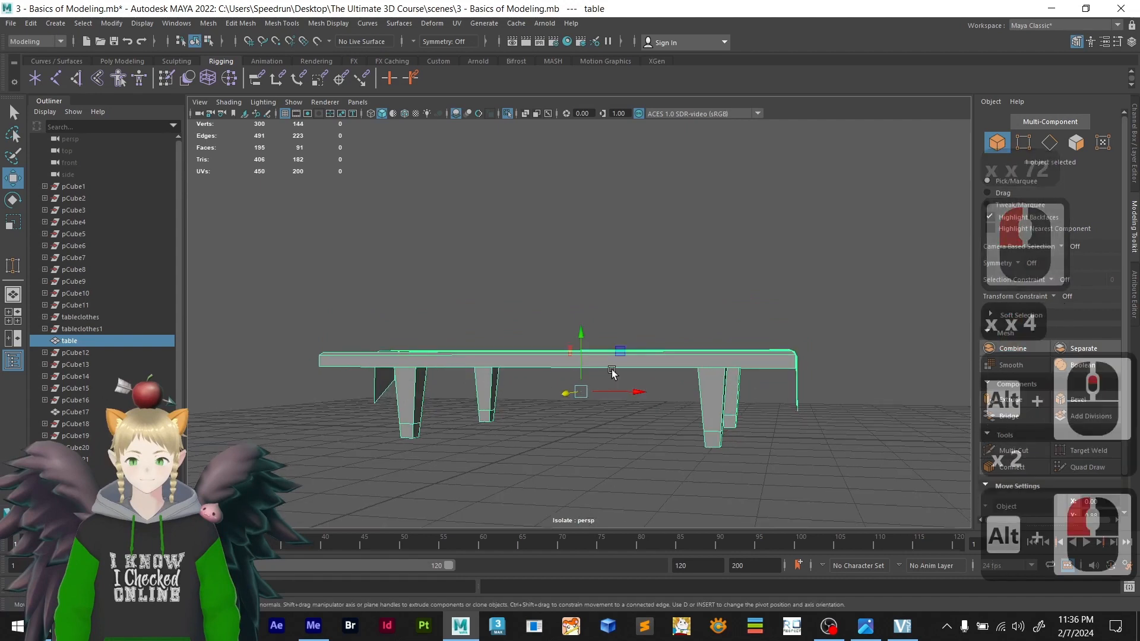
- Snap the table's pivot to the bottom of a leg and move the table vertically onto the ground grid
key("d")
key("v")
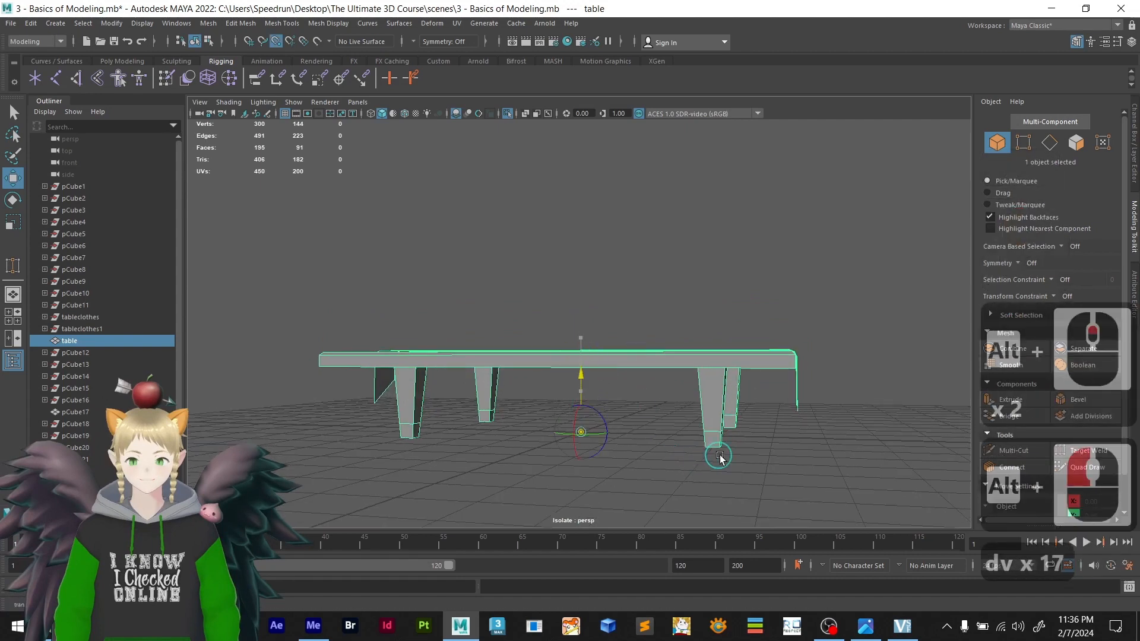
left_click_drag(715, 454, 714, 453)
key("x")
left_click_drag(581, 378, 580, 435)
left_click_drag(608, 473, 507, 503, "alt")
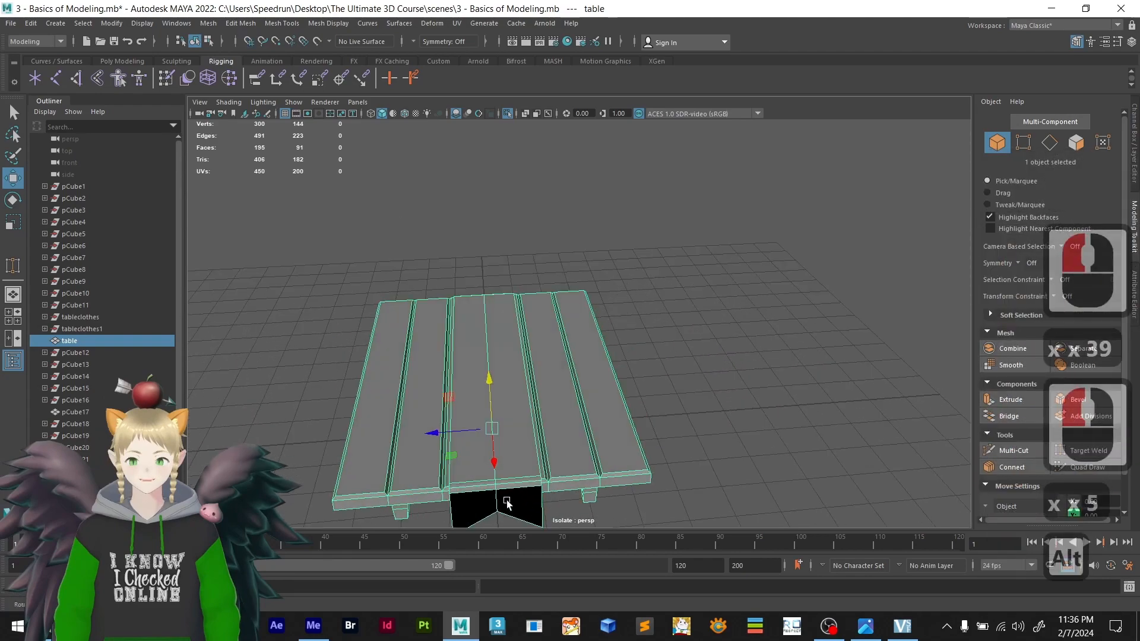
- Show all objects again and delete the leftover cube above the table
middle_click_drag(555, 459, 655, 423, "alt")
left_click_drag(655, 423, 546, 429, "alt")
key("ctrl+1")
left_click(524, 283)
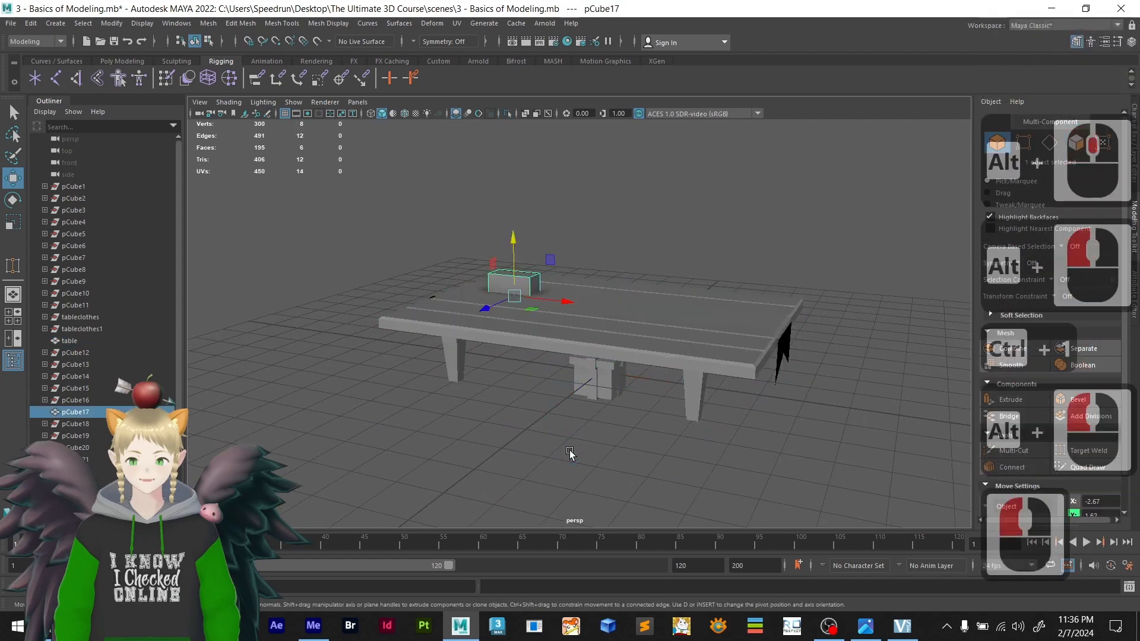
key("Delete")
- Snap the combined gift box's pivot vertically to a vertex at the bottom of the box
scroll(597, 436, "up", 3)
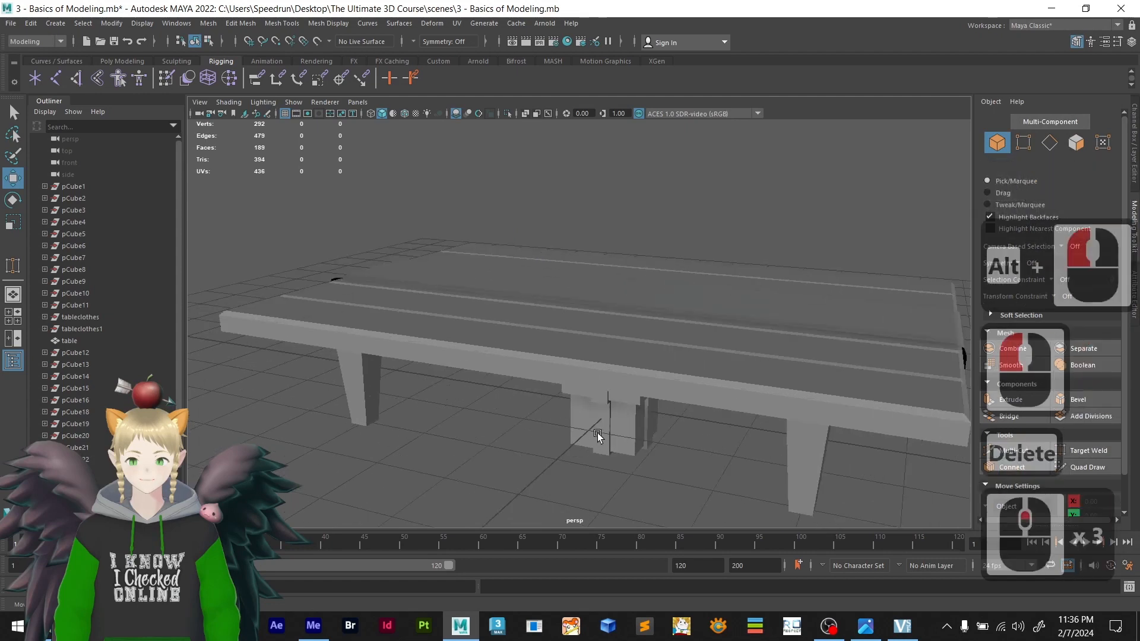
left_click(629, 432)
scroll(633, 439, "down", 2)
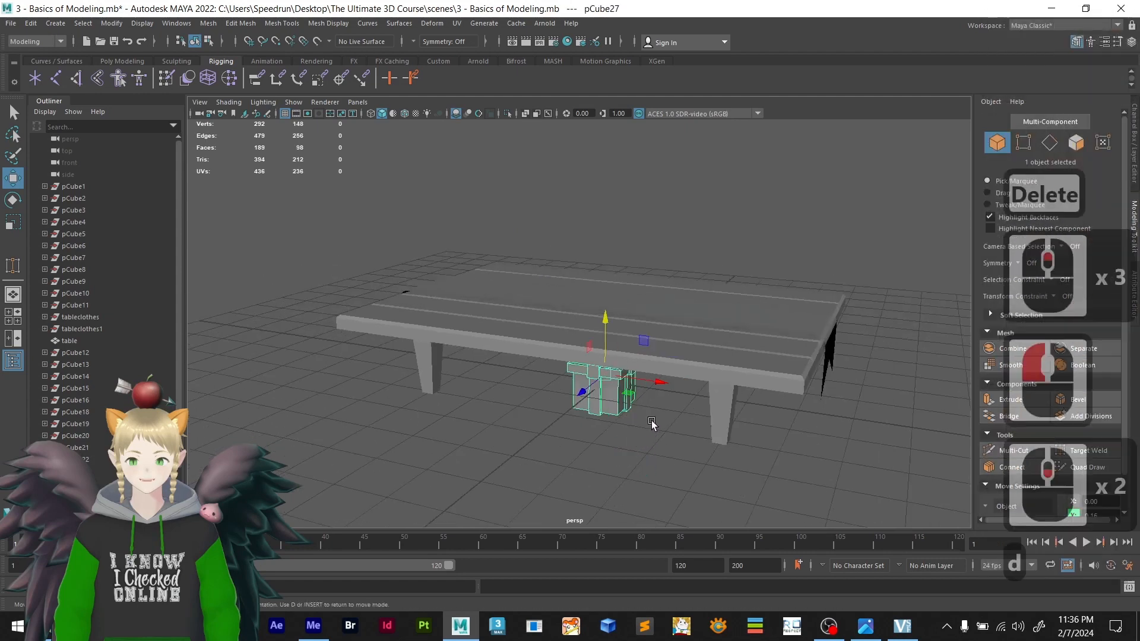
key("d")
key("v")
scroll(618, 466, "up", 4)
middle_click_drag(620, 472, 606, 279, "alt")
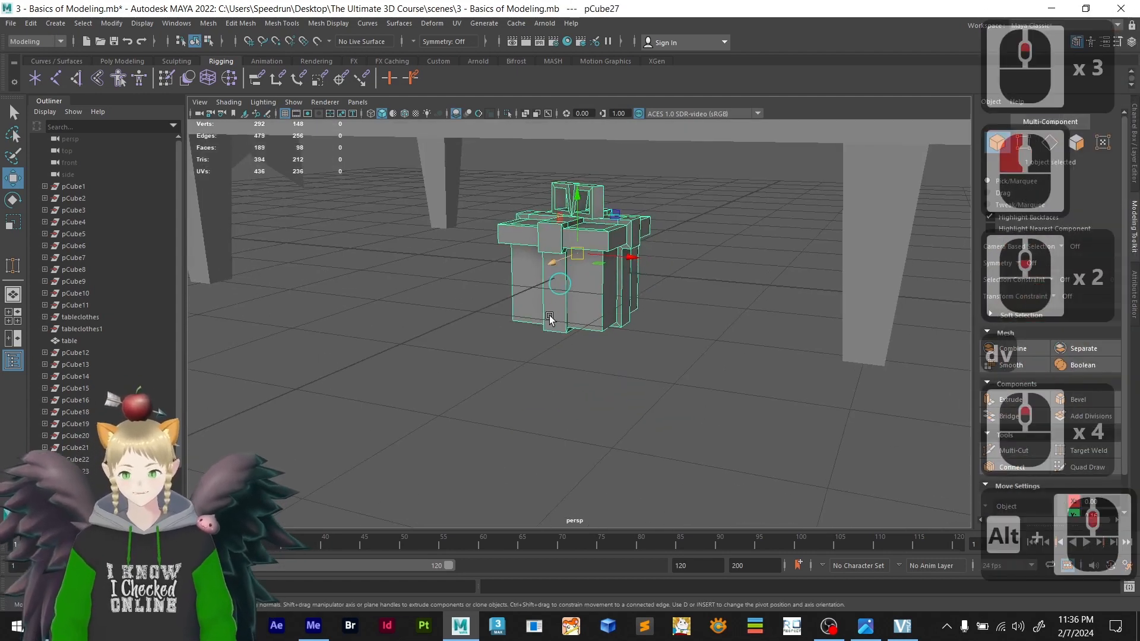
scroll(585, 292, "up", 5)
left_click_drag(585, 292, 581, 334, "alt")
scroll(616, 246, "down", 2)
key("d")
key("v")
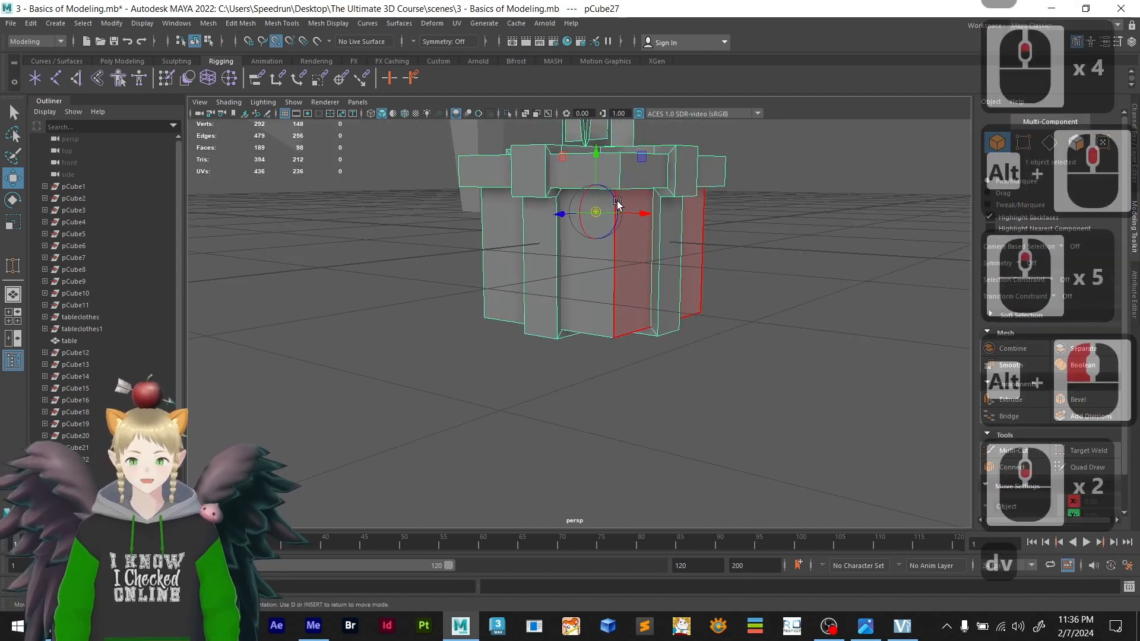
left_click_drag(550, 343, 590, 357)
scroll(578, 339, "down", 5)
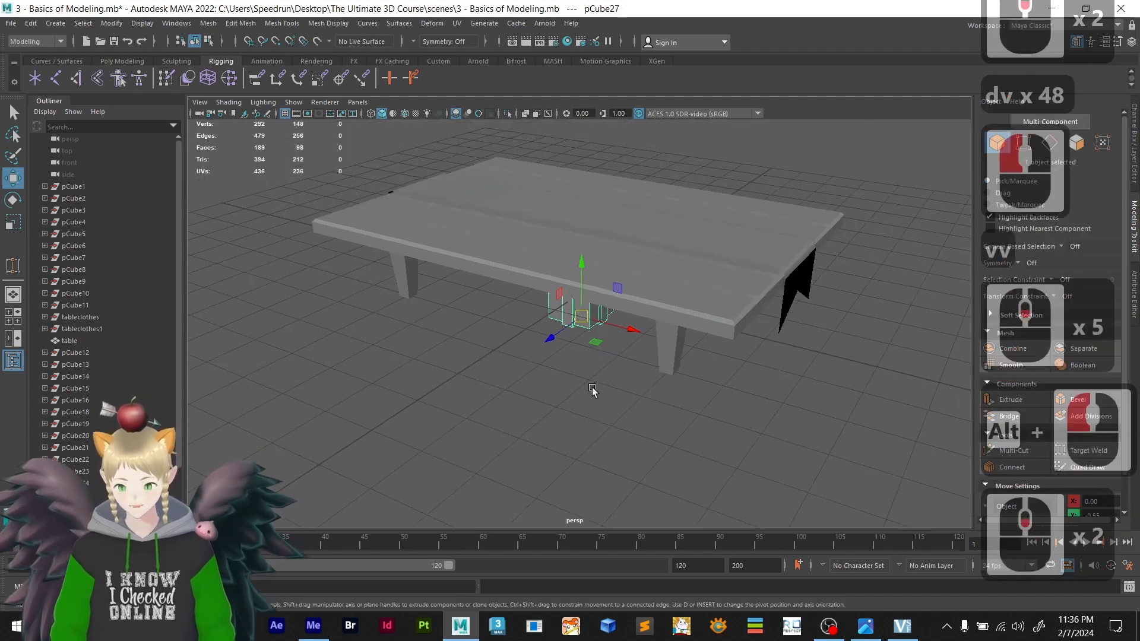
- Raise the gift box with grid snapping to a height of 2.00 so it stands above the tabletop
key("x")
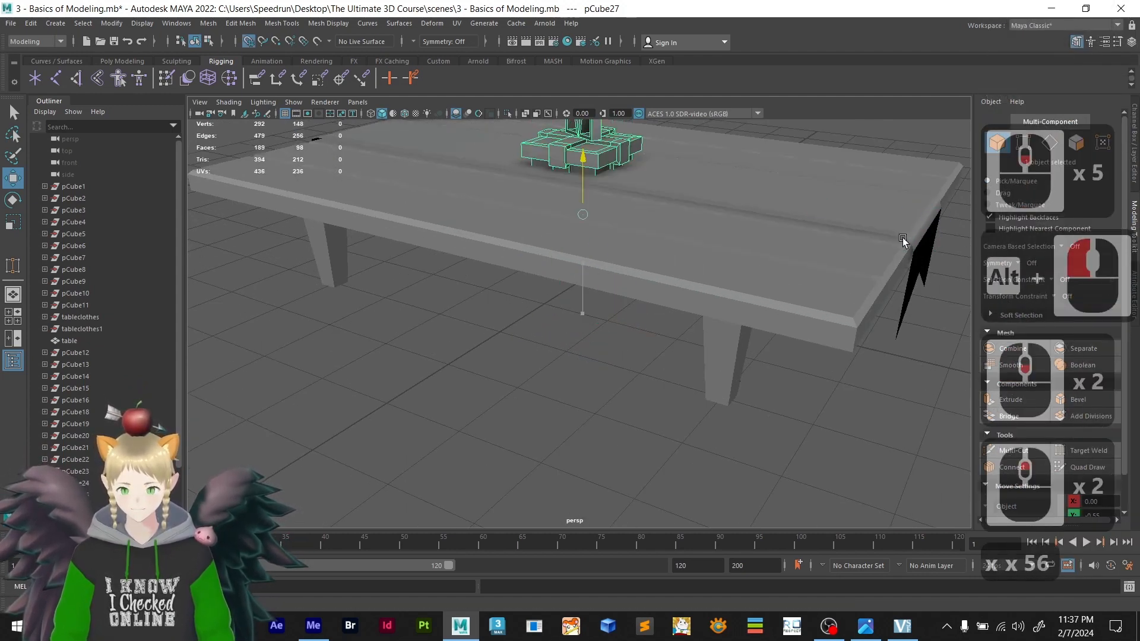
left_click_drag(903, 240, 902, 240)
middle_click_drag(725, 262, 555, 380, "alt")
left_click_drag(555, 380, 538, 335, "alt")
scroll(618, 303, "up", 2)
middle_click_drag(659, 300, 613, 341, "alt")
scroll(597, 332, "up", 1)
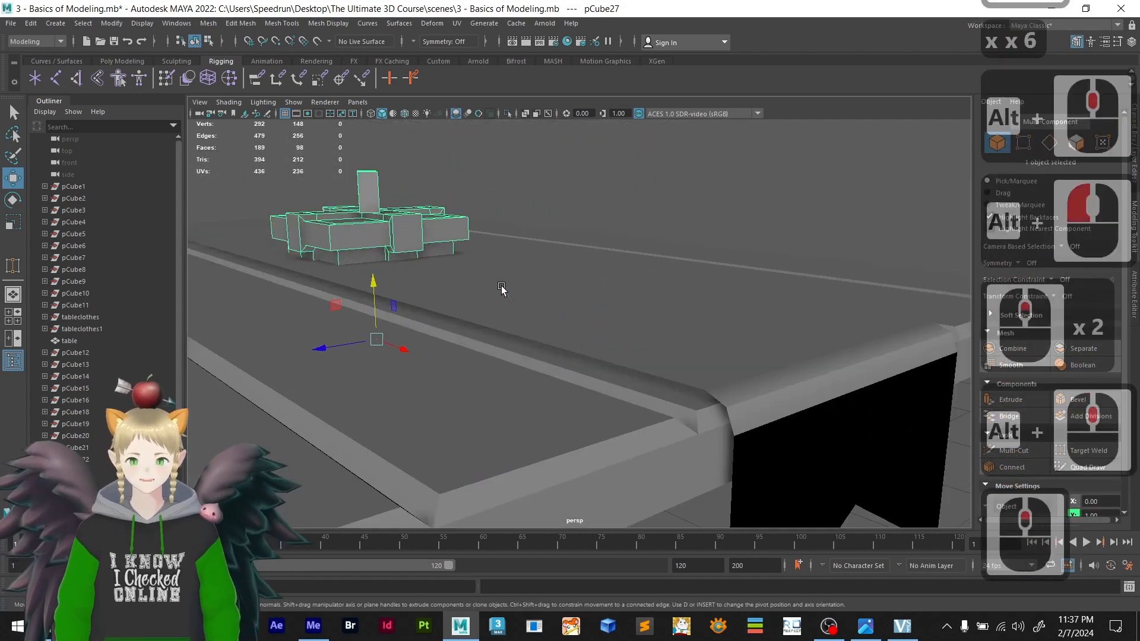
key("x")
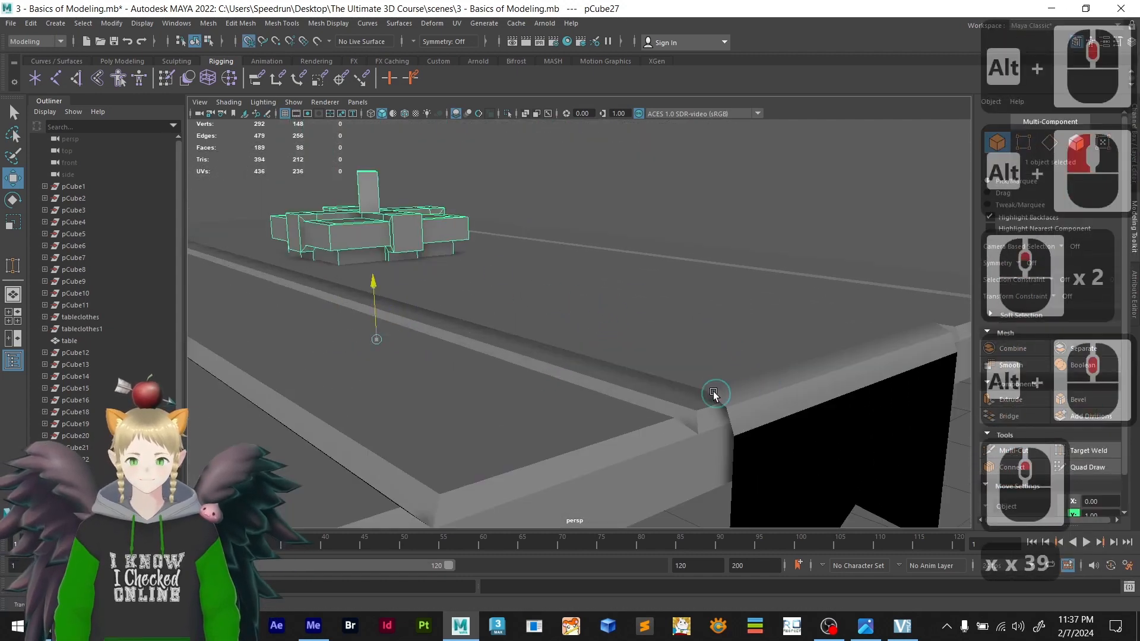
left_click_drag(704, 394, 713, 388)
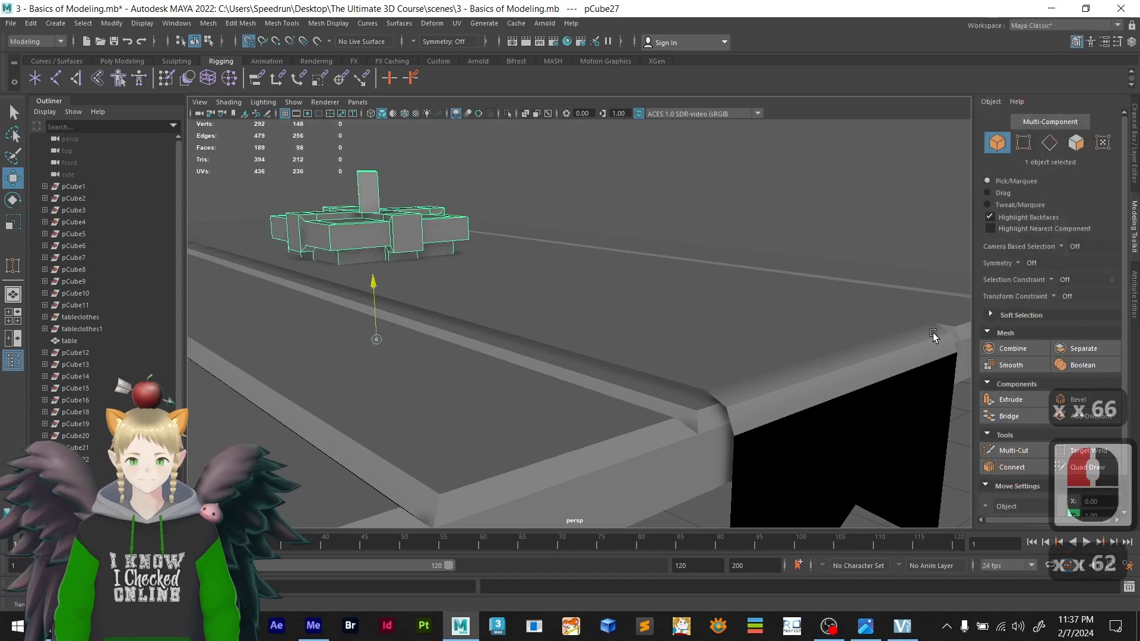
left_click_drag(384, 269, 450, 269, "alt")
middle_click_drag(451, 269, 803, 264, "alt")
middle_click_drag(429, 305, 595, 298, "alt")
scroll(598, 303, "down", 2)
left_click_drag(599, 303, 621, 313, "alt")
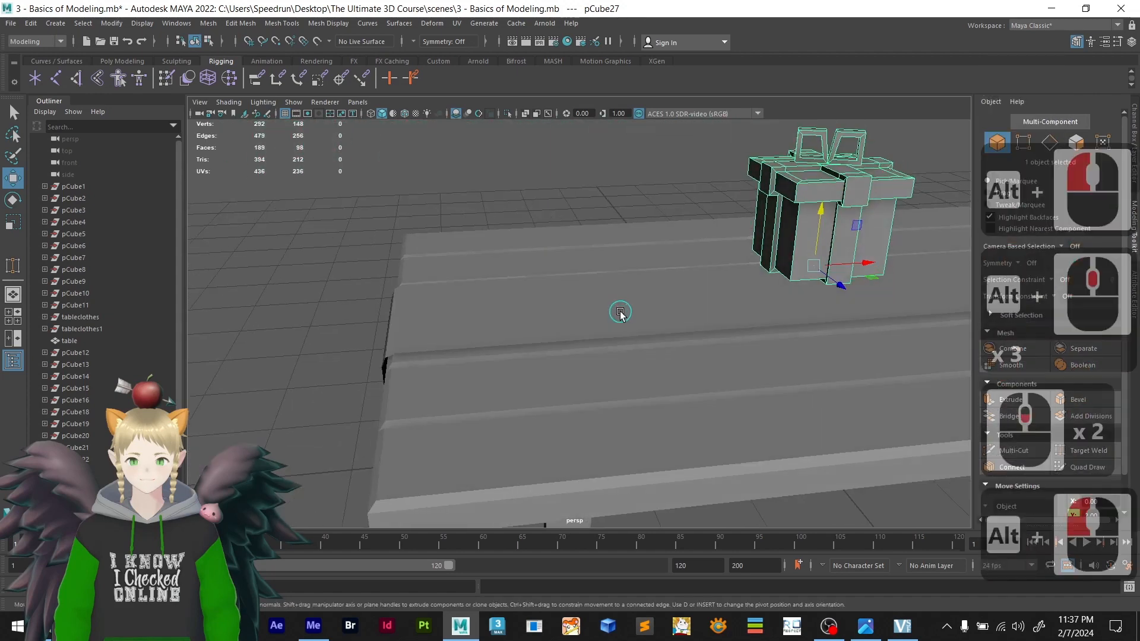
- Try to snap the gift box vertically to the height of the table's surface
key("x")
left_click_drag(821, 212, 400, 358)
key("ctrl+z")
key("shift+z")
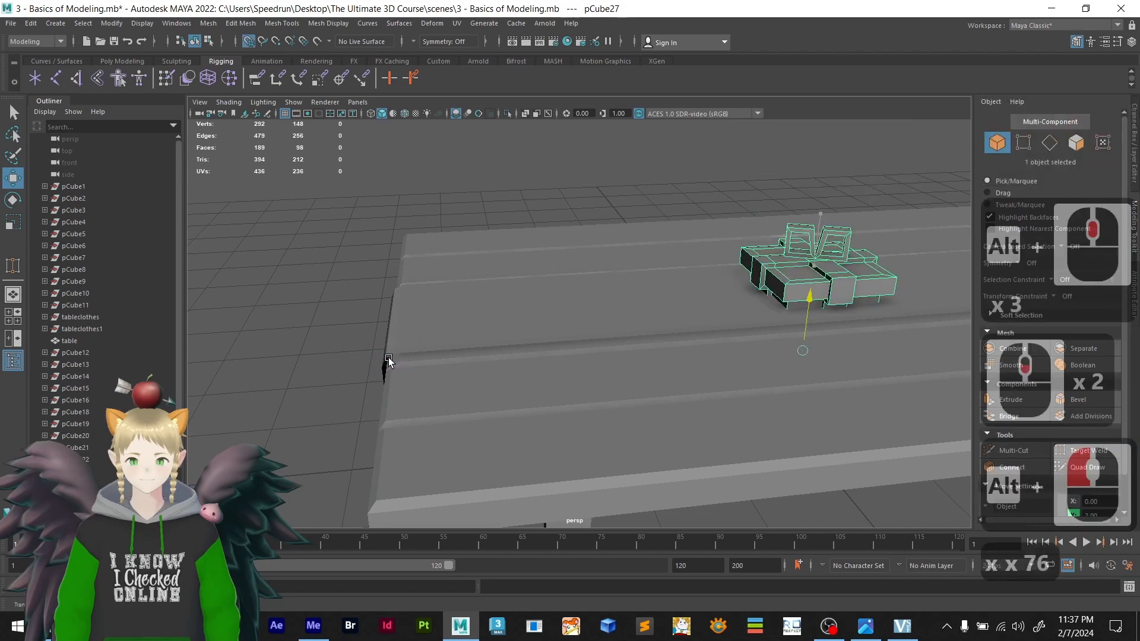
left_click_drag(404, 350, 422, 340)
scroll(463, 354, "up", 2)
scroll(811, 283, "down", 3)
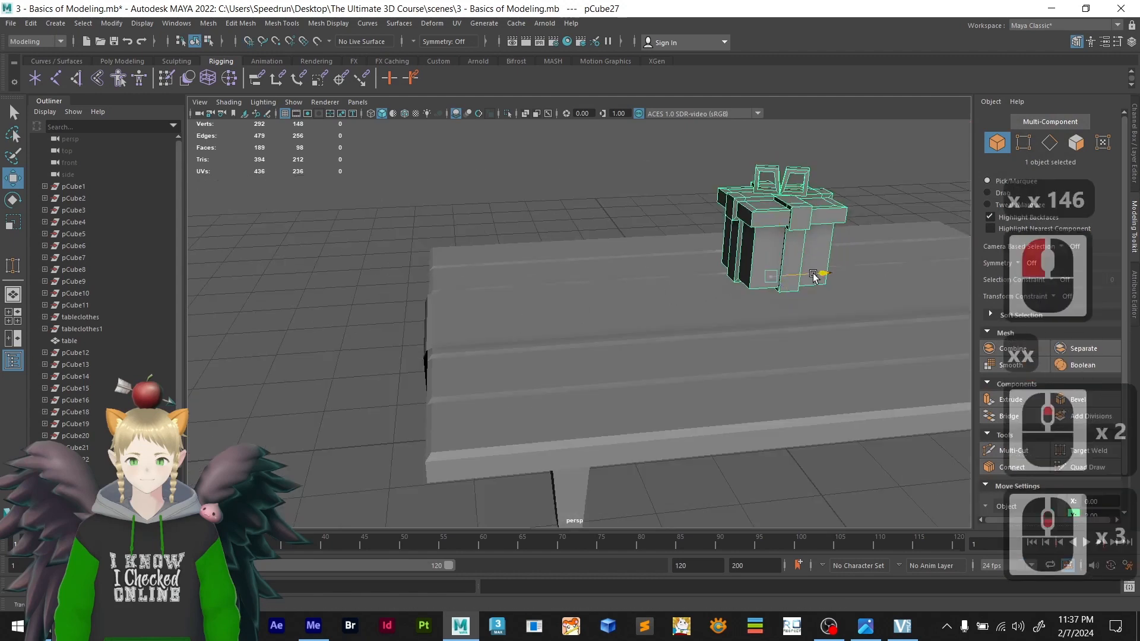
- Move the gift box along X to -4.34, at the end of the table
left_click_drag(813, 274, 463, 297)
scroll(352, 340, "up", 3)
middle_click_drag(352, 341, 546, 283, "alt")
scroll(556, 267, "up", 2)
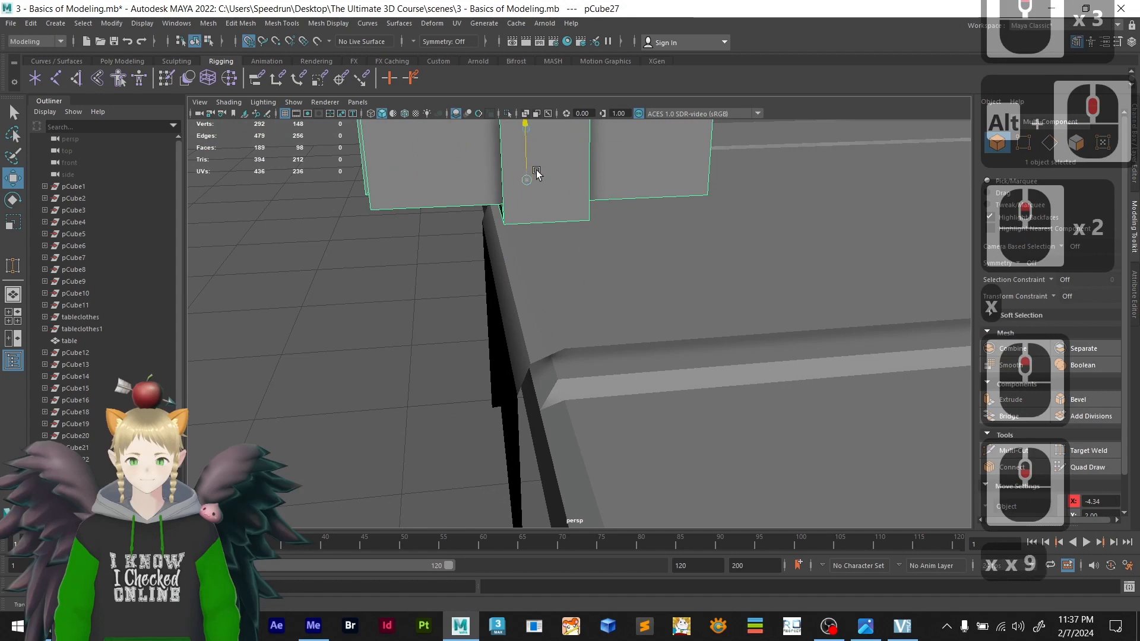
- Try to snap the gift box down onto the table's edge, and undo that move
left_click_drag(536, 173, 504, 383)
key("ctrl+z")
scroll(582, 352, "down", 1)
- Examine the edges and vertices of the table's corner and the gift box's base, and return to object selection
middle_click_drag(505, 383, 528, 375, "alt")
scroll(528, 375, "up", 2)
left_click_drag(499, 345, 503, 339, "alt")
left_click(530, 360)
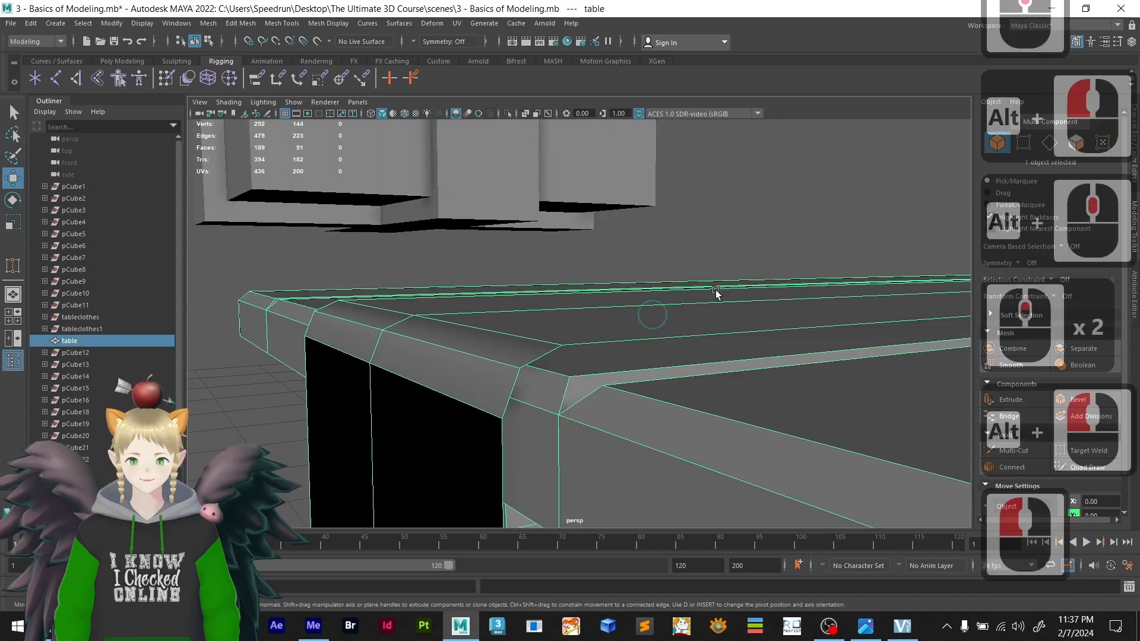
left_click(1026, 144)
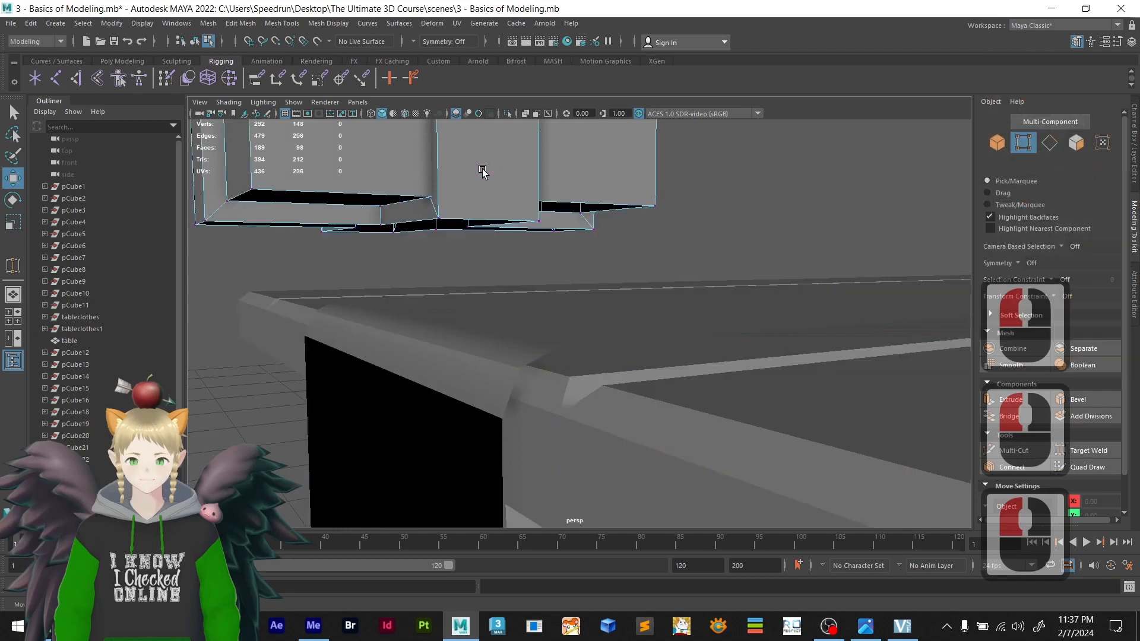
right_click_drag(486, 178, 511, 169)
- Try to grid-snap the gift box down to the height of the tabletop's corner, and undo that move
left_click_drag(466, 280, 466, 301, "alt")
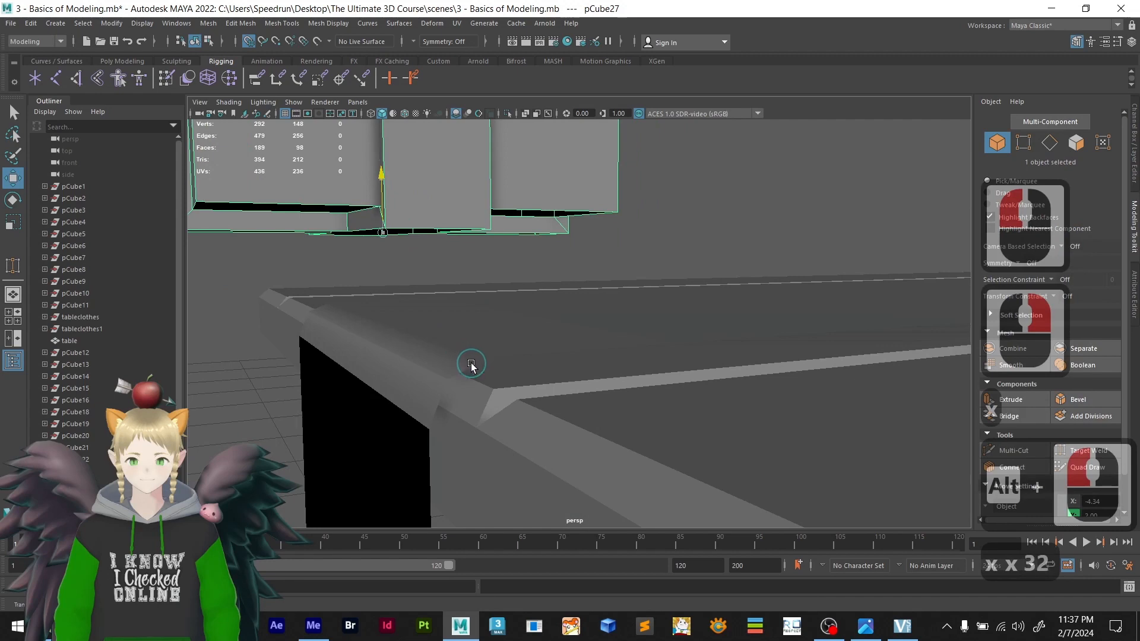
scroll(481, 378, "down", 1)
left_click_drag(489, 379, 473, 391, "alt")
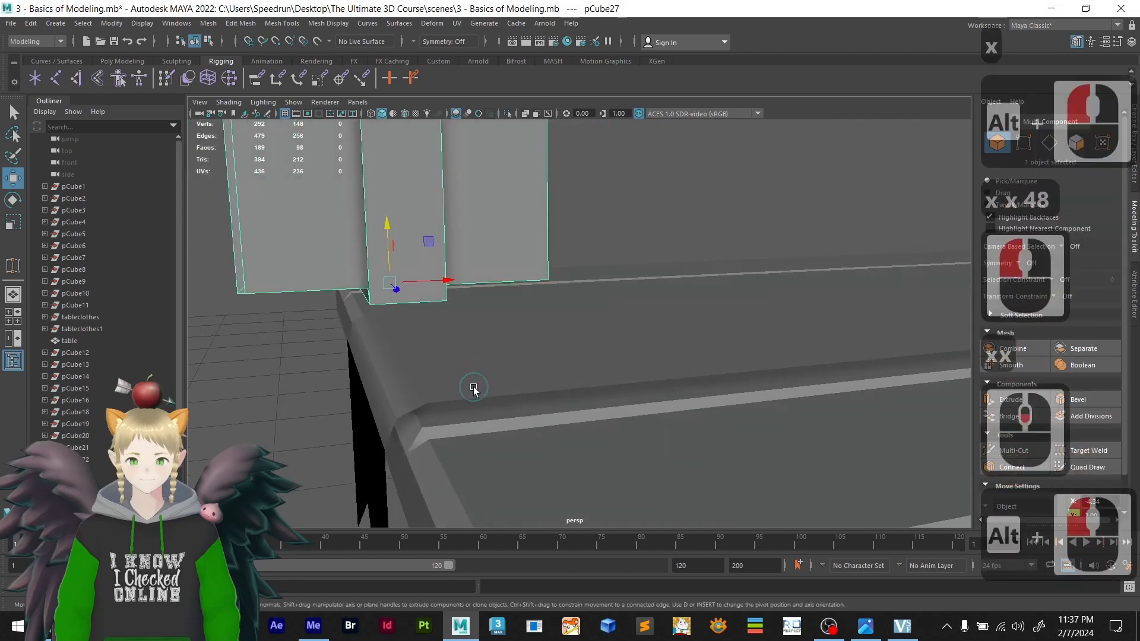
scroll(469, 383, "down", 1)
key("x")
left_click_drag(443, 301, 470, 410)
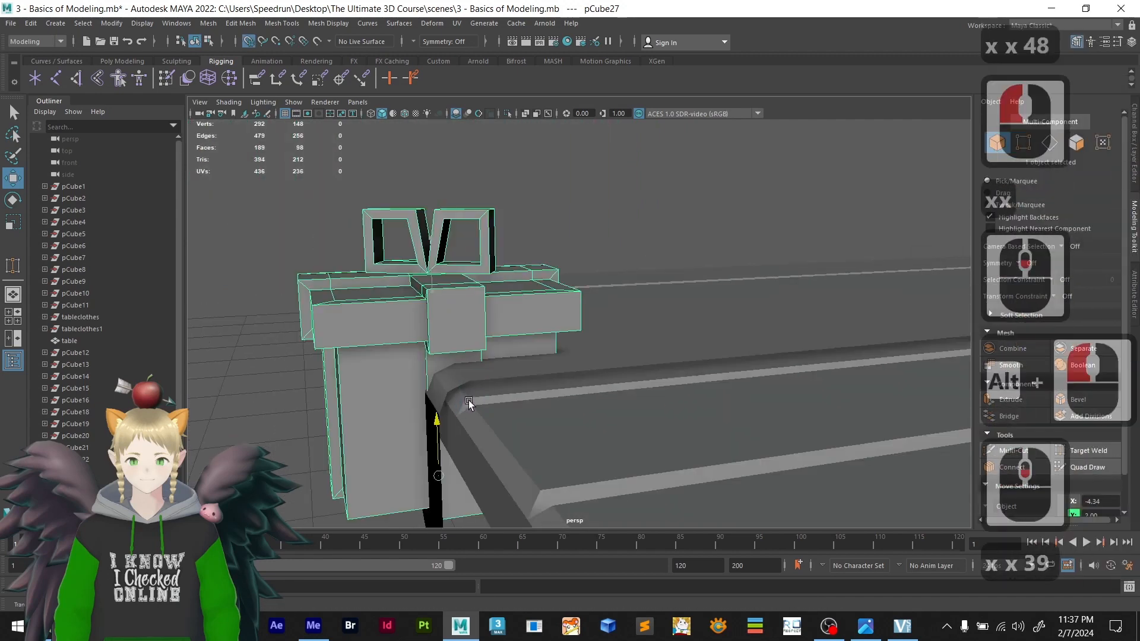
key("ctrl+z")
middle_click_drag(550, 338, 521, 355, "alt")
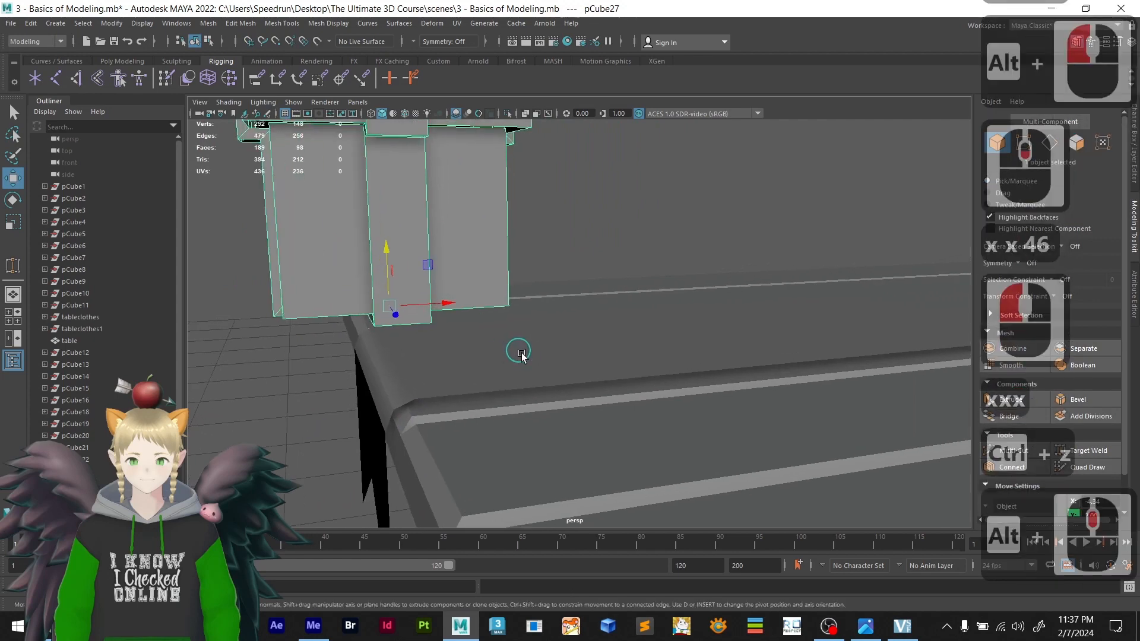
- Save the scene
key("ctrl+s")
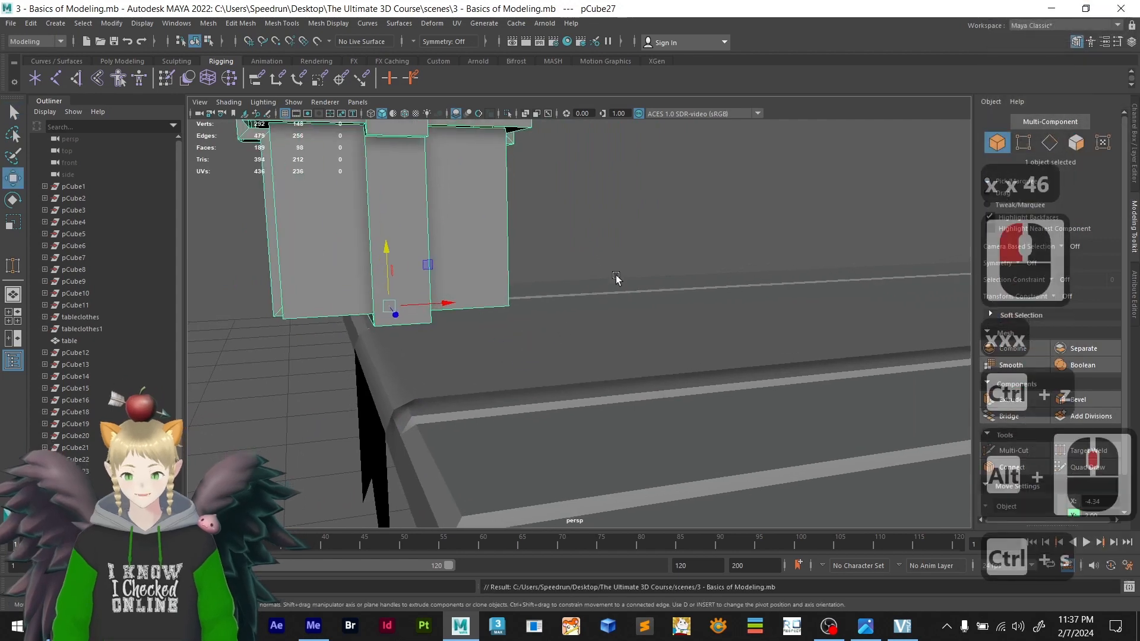
left_click_drag(575, 305, 602, 257, "alt")
scroll(612, 284, "down", 2)
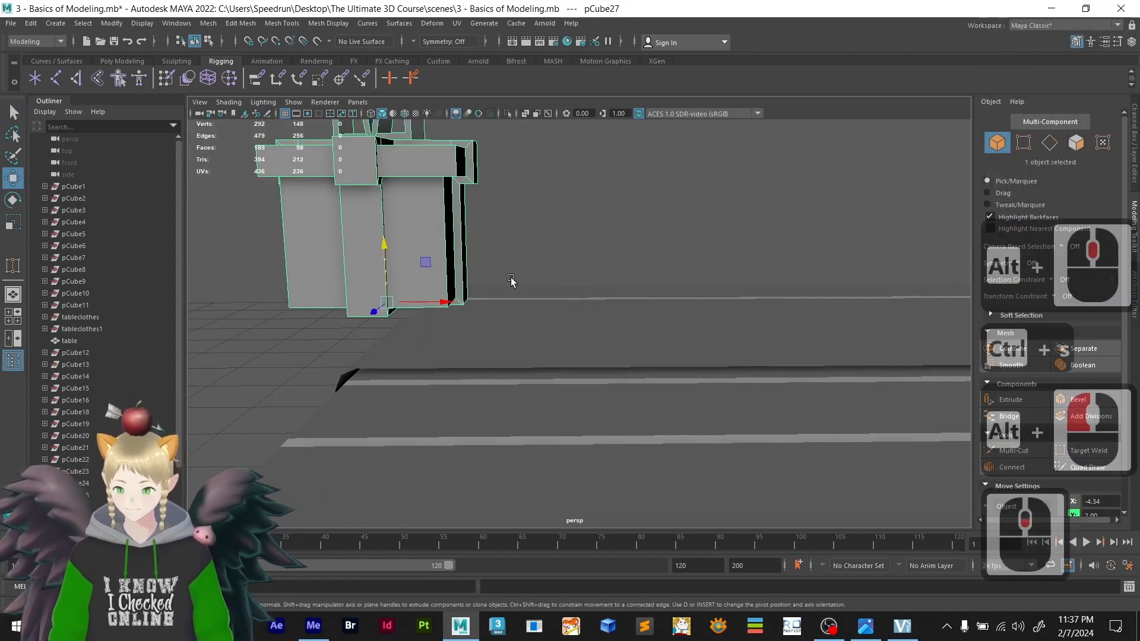
left_click_drag(512, 280, 540, 265, "alt")
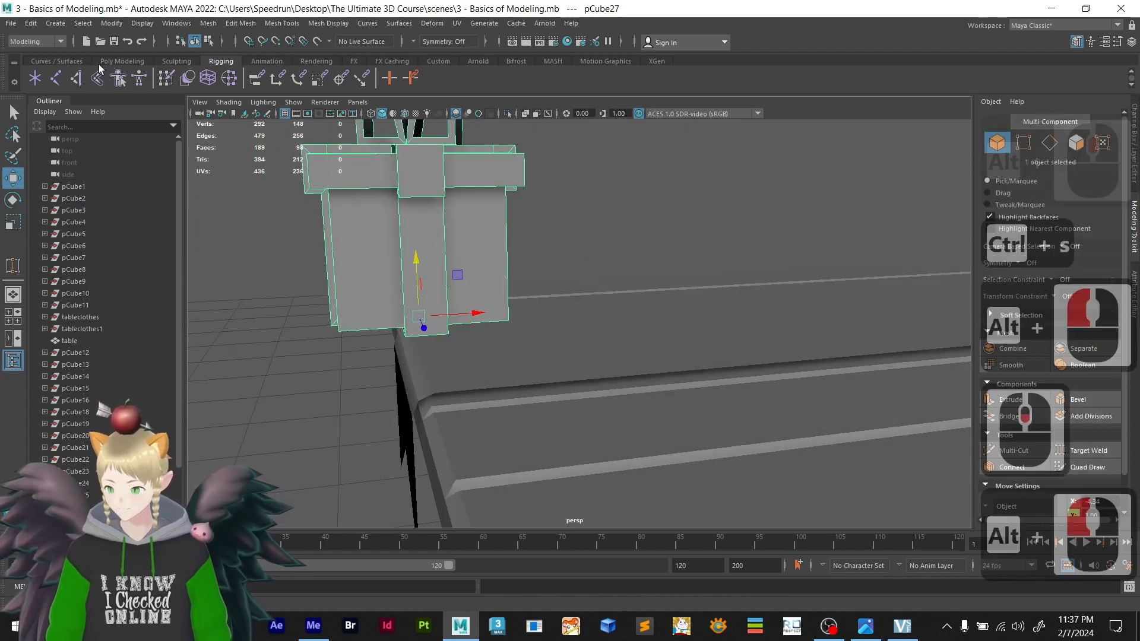
- Freeze the table's transformations and delete its construction history
left_click(100, 63)
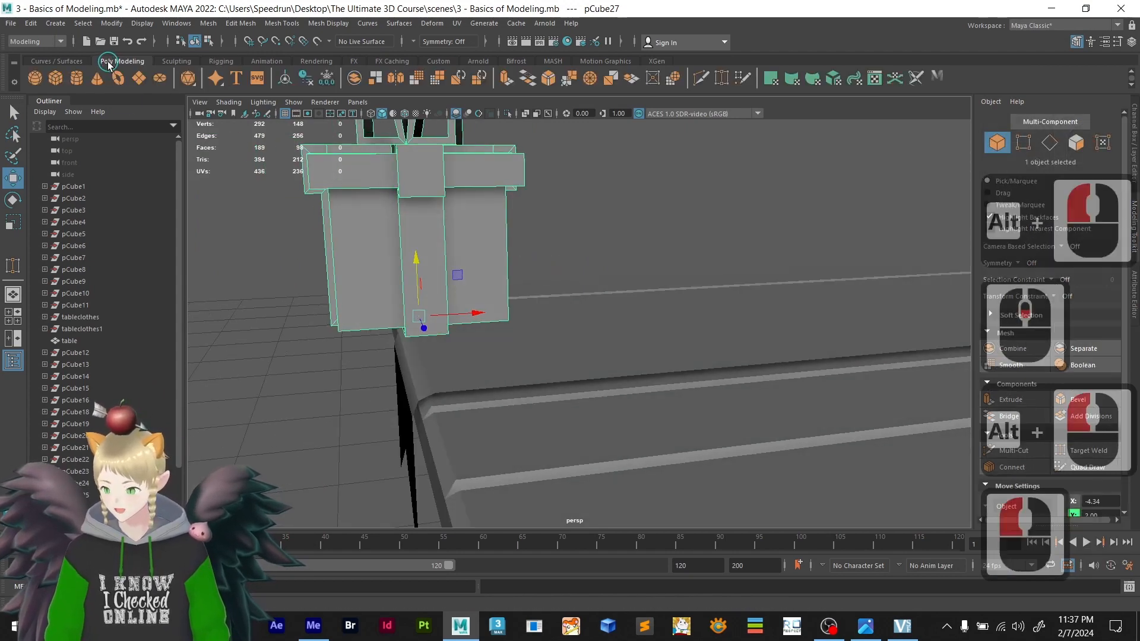
scroll(525, 248, "down", 3)
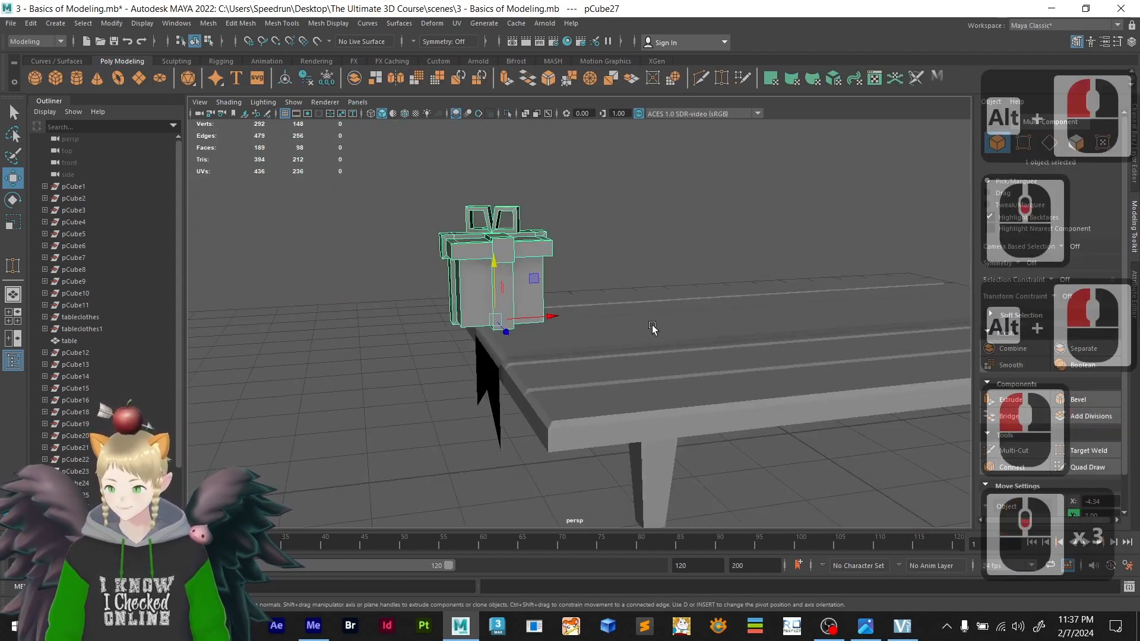
left_click_drag(651, 328, 611, 334, "alt")
middle_click_drag(612, 334, 465, 296, "alt")
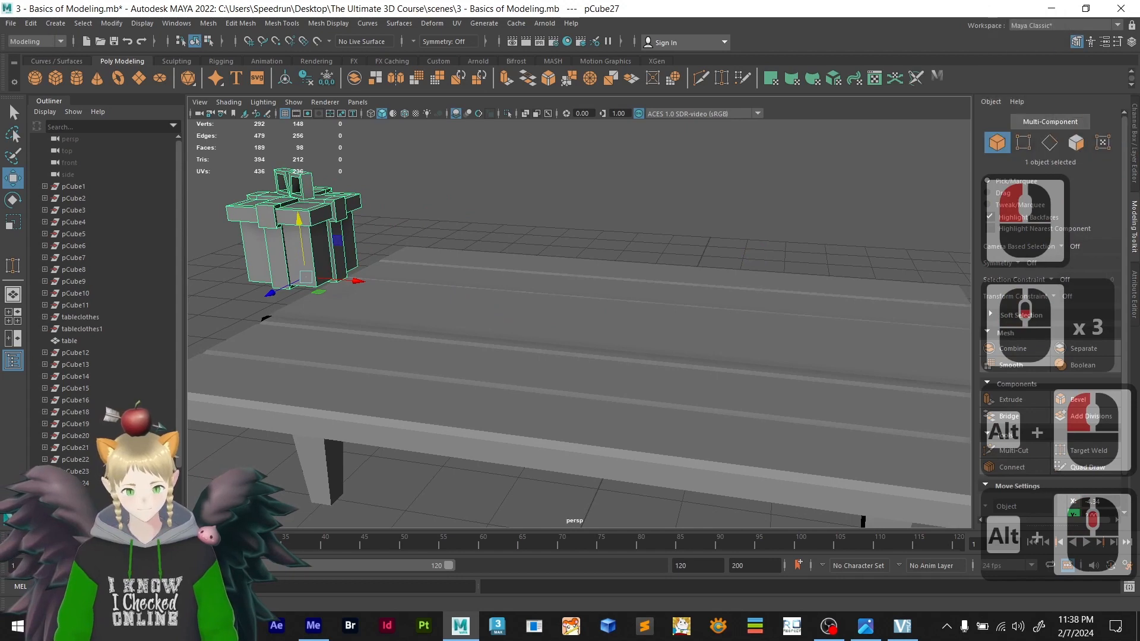
left_click(671, 343)
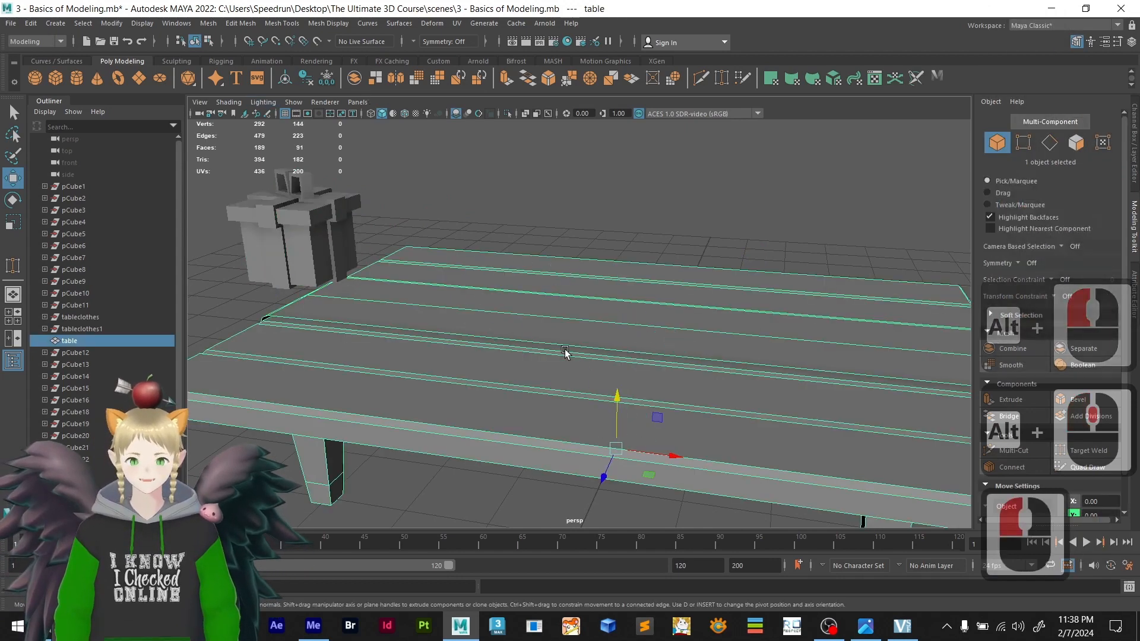
mouse_move(564, 351)
left_mouse_down("alt")
mouse_move(595, 330)
mouse_move(573, 343)
left_mouse_up("alt")
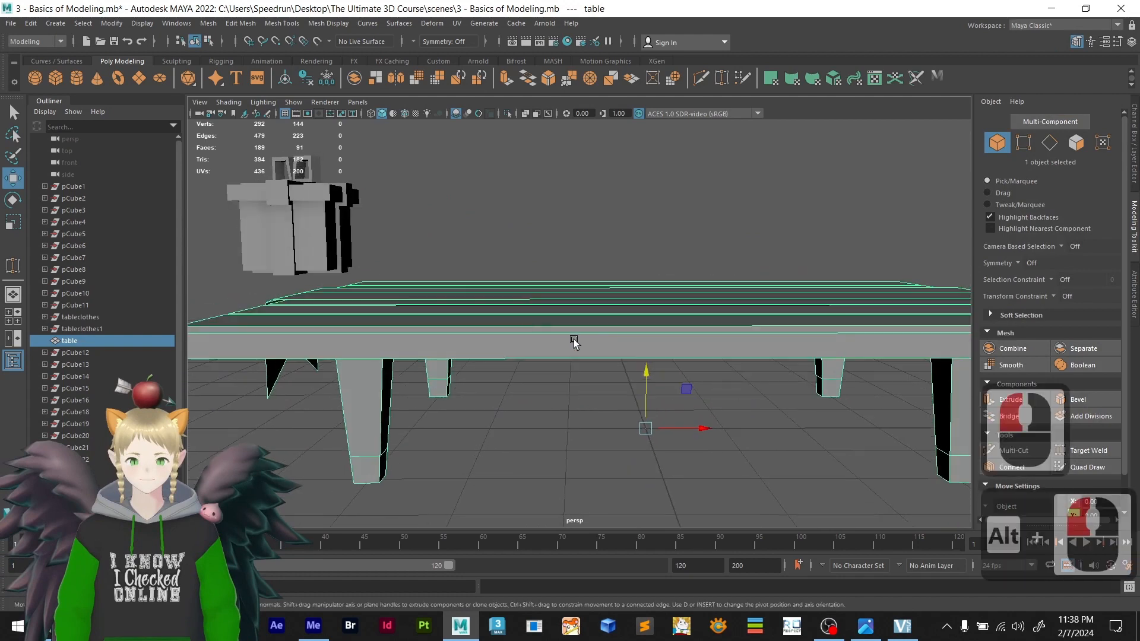
left_click(326, 79)
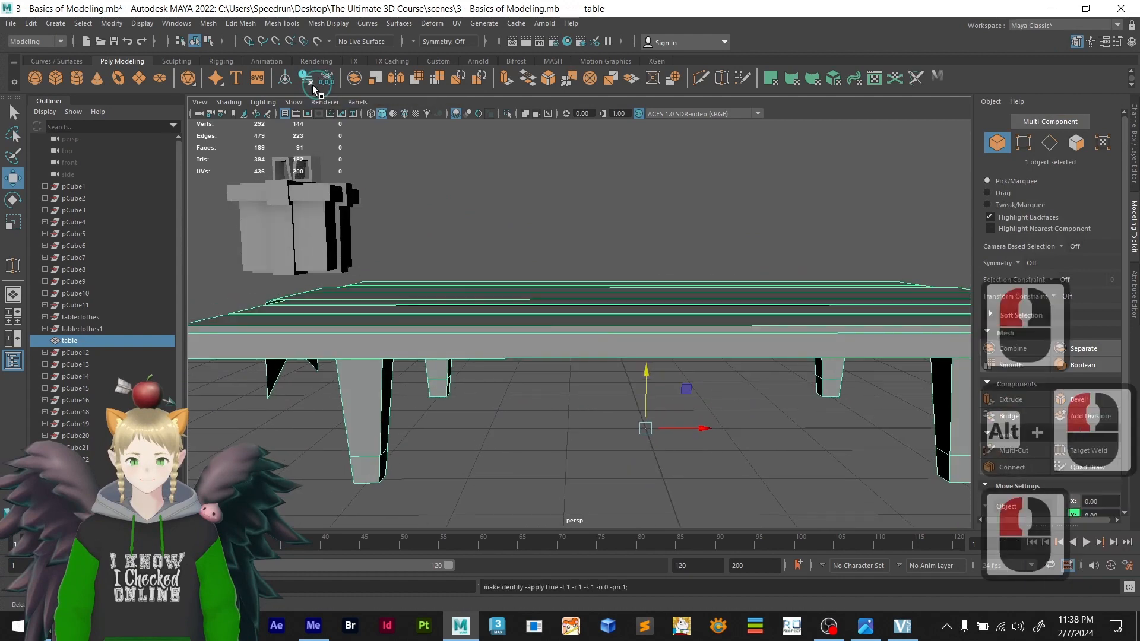
- Set the gift box's Translate X and Translate Y to 0
left_click(315, 240)
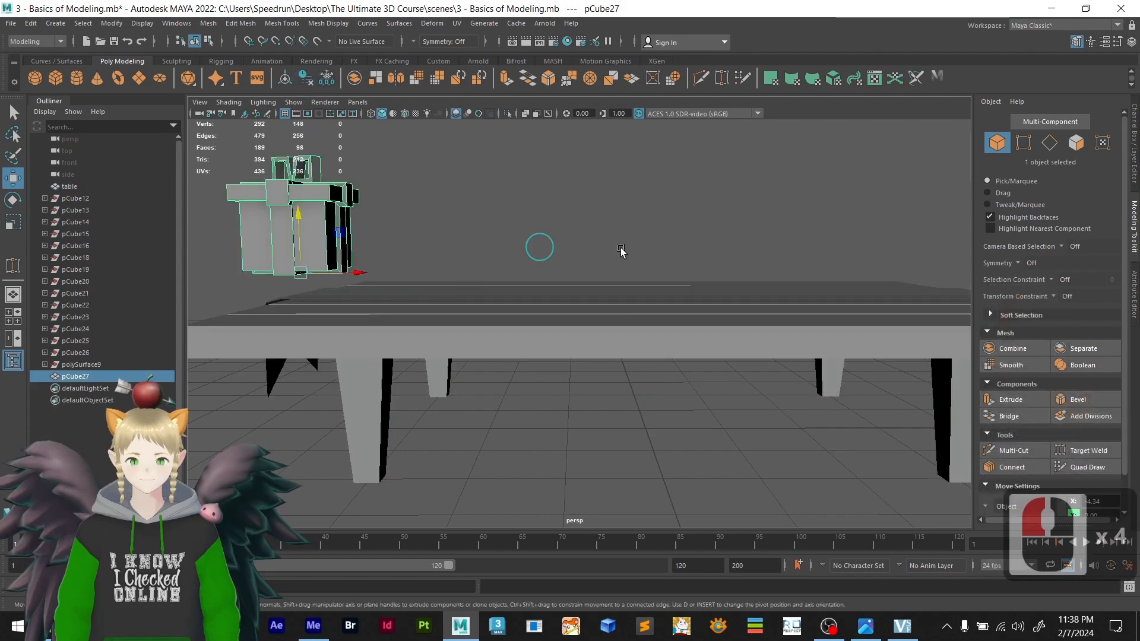
left_click(1134, 157)
left_click(1102, 178)
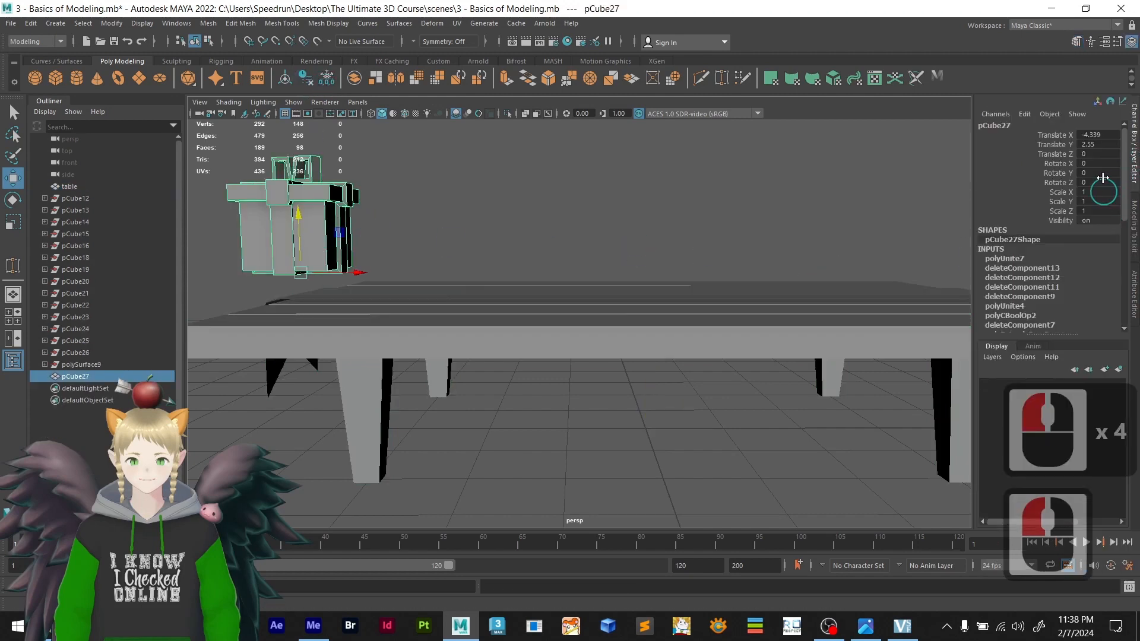
left_click(1127, 233)
type("0")
key("Return")
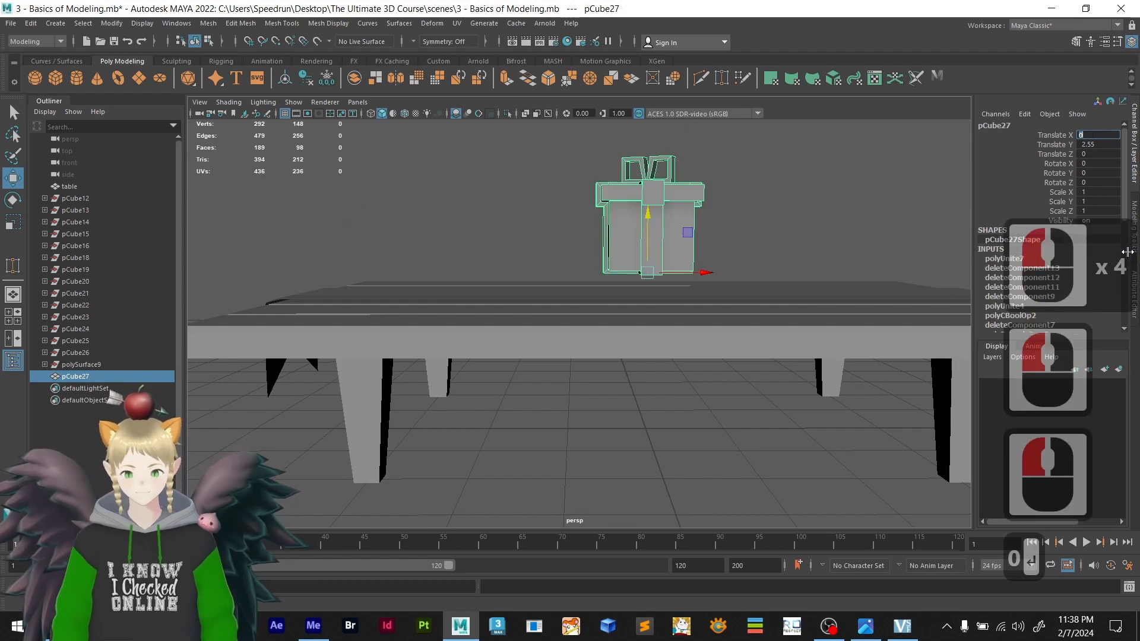
key("Tab")
type("0")
key("Return")
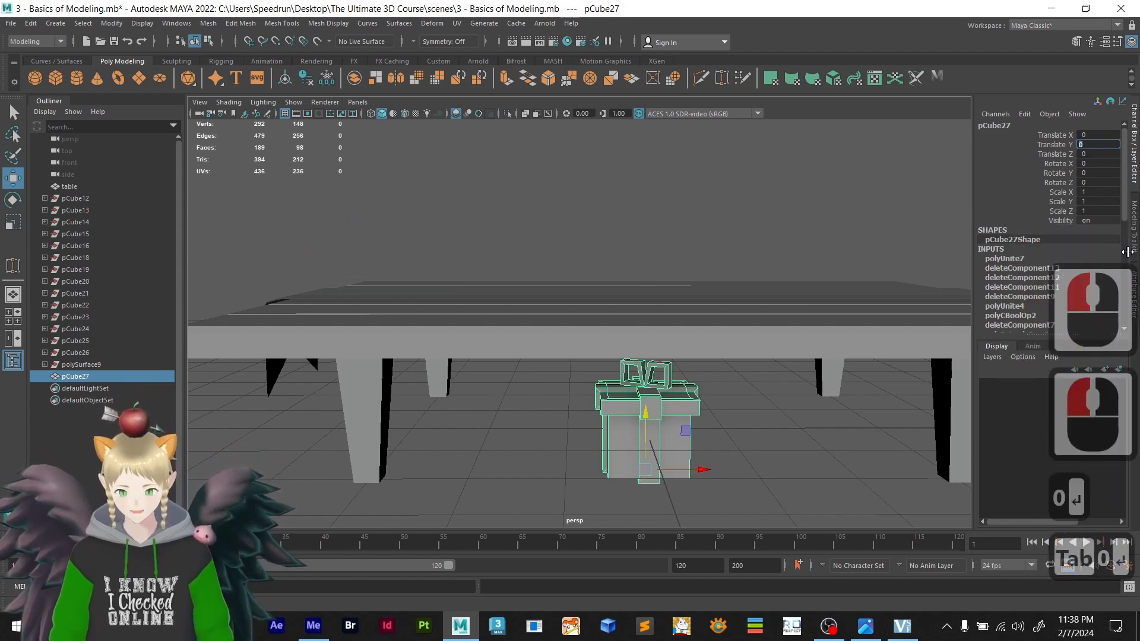
- Move the gift box up with grid snapping to Translate Y 0.55, so its base sits on the ground grid
middle_click_drag(682, 434, 623, 351, "alt")
scroll(626, 368, "up", 3)
left_click_drag(641, 462, 569, 382, "alt")
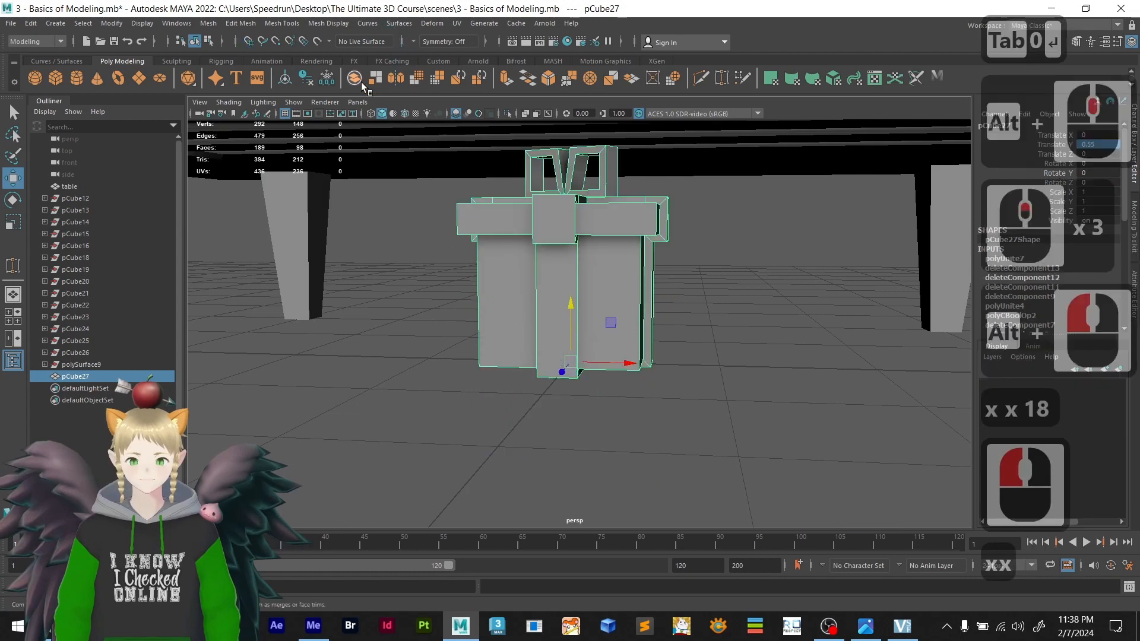
- Delete the gift box's construction history and freeze its transformations
left_click(307, 79)
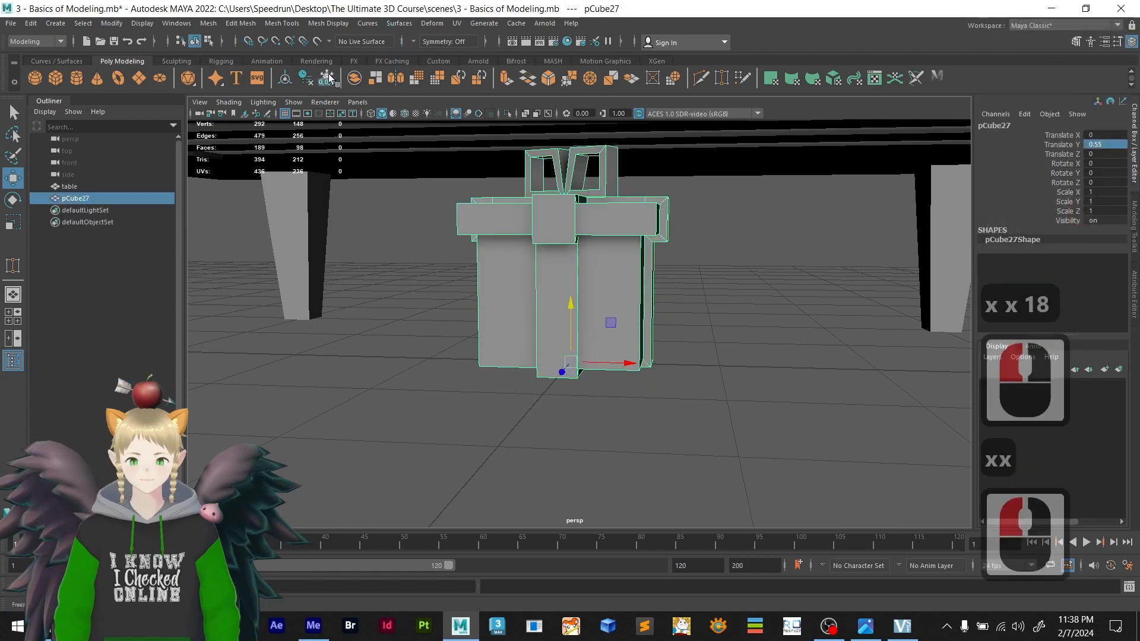
left_click(328, 78)
scroll(582, 332, "down", 3)
left_click_drag(581, 332, 596, 352, "alt")
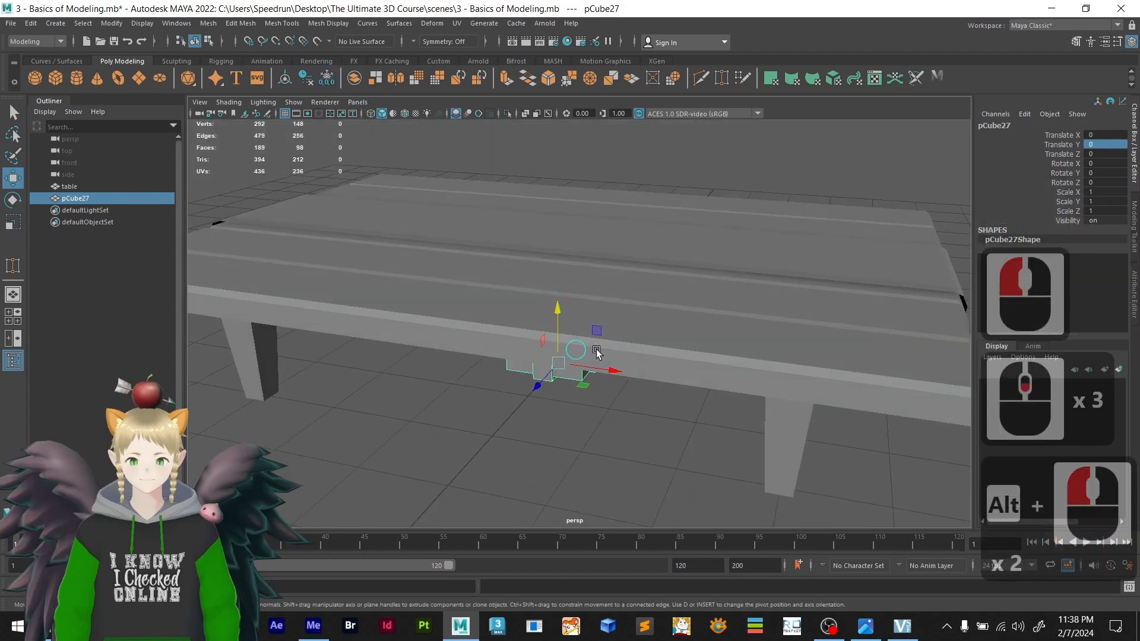
- Raise the gift box with grid snapping to Translate Y 2, just above the tabletop
middle_click_drag(596, 352, 756, 297, "alt")
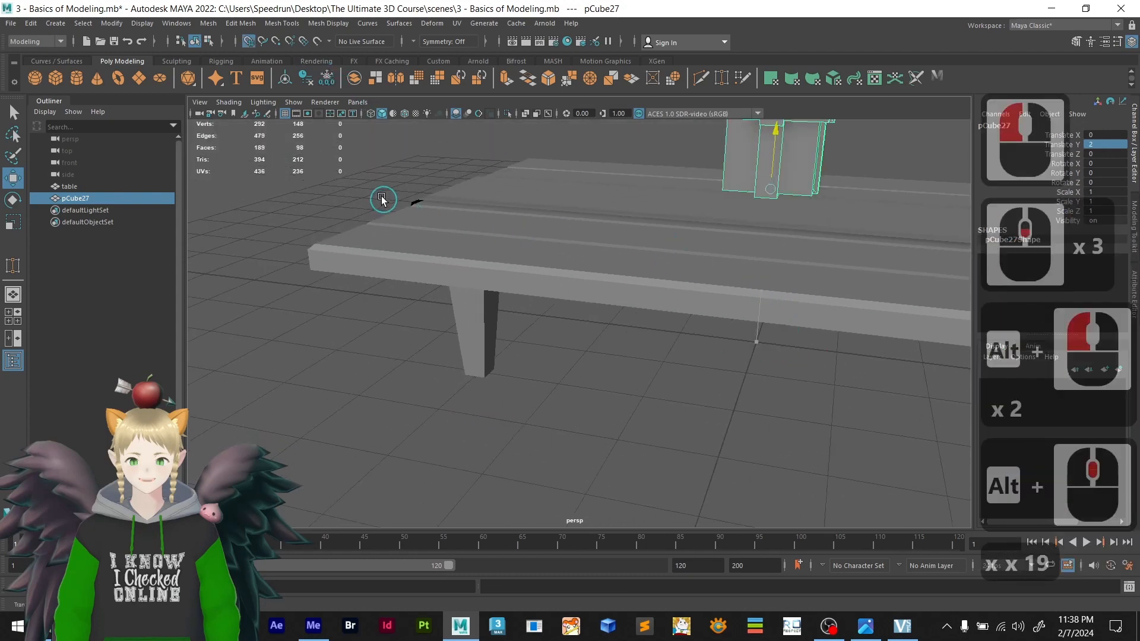
left_click_drag(426, 204, 638, 350, "alt")
middle_click_drag(638, 350, 646, 313, "alt")
scroll(645, 314, "up", 3)
left_click_drag(646, 313, 694, 298, "alt")
scroll(694, 298, "down", 1)
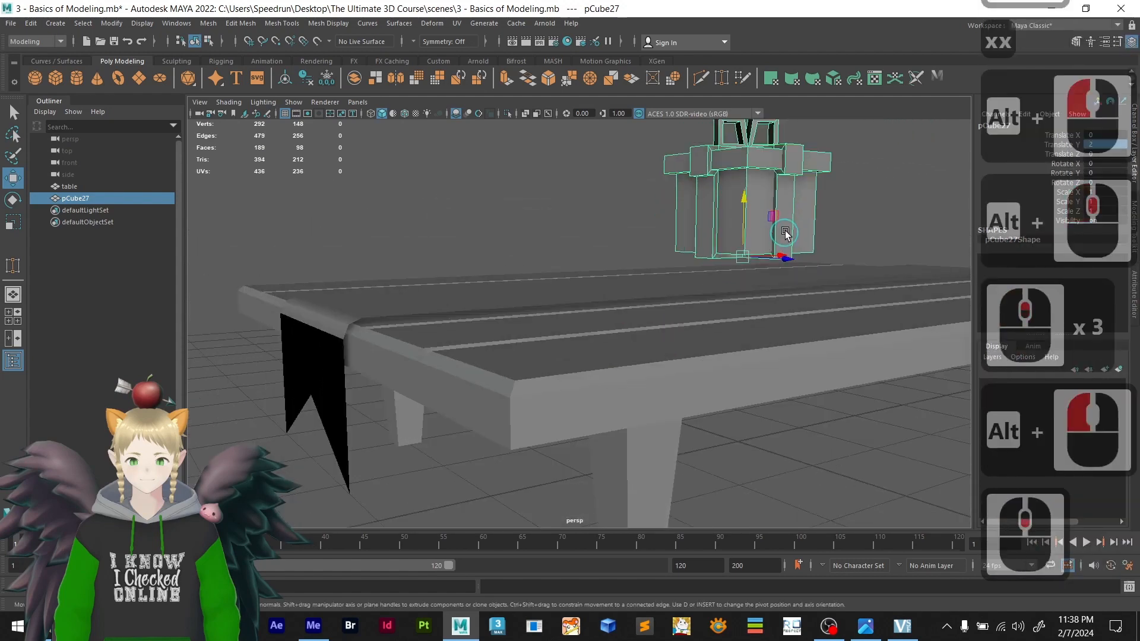
- Try to snap the gift box vertically to the tabletop's end, and bring it back to Translate Y 2
key("x")
left_click_drag(745, 203, 439, 317)
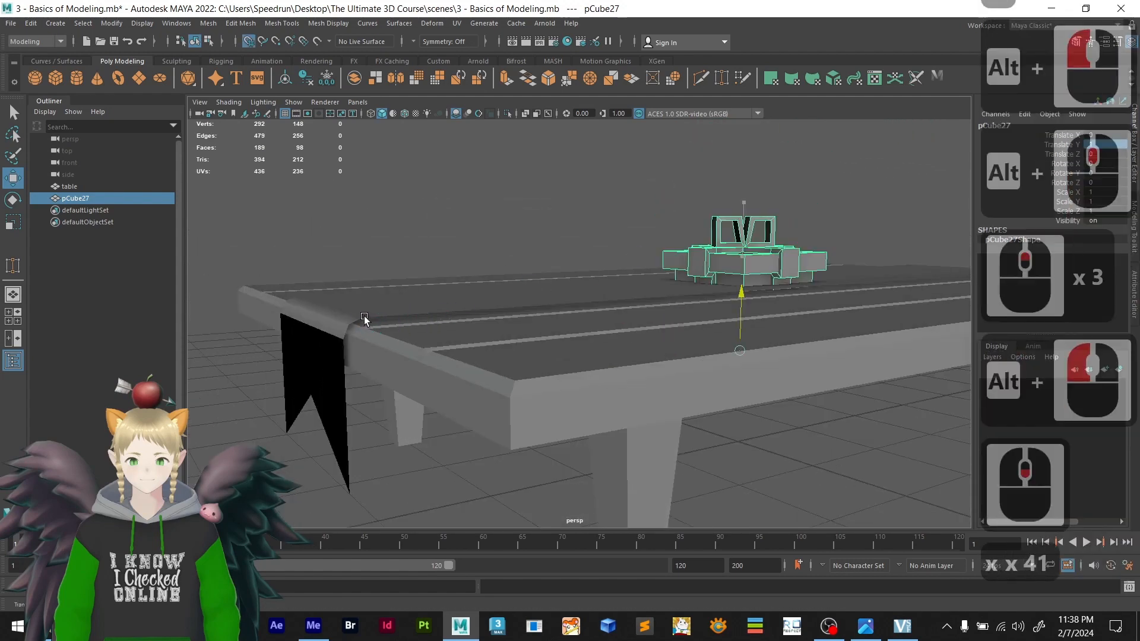
left_click_drag(365, 316, 446, 408)
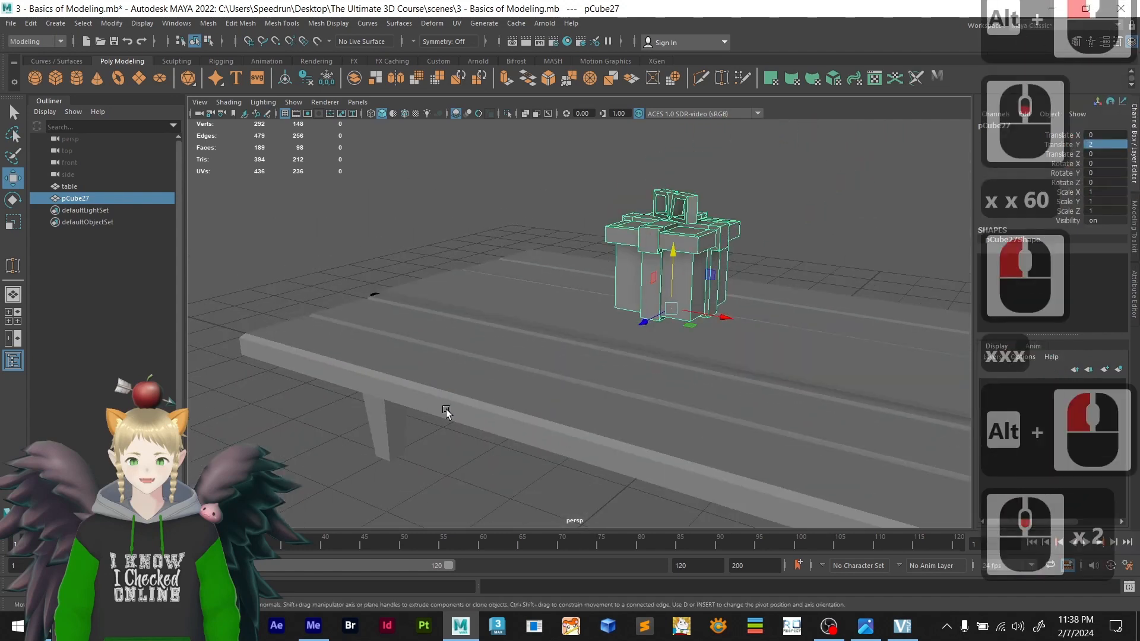
- Save the scene and reopen the file 3 - Basics of Modeling.mb
key("ctrl+s")
left_click(5, 25)
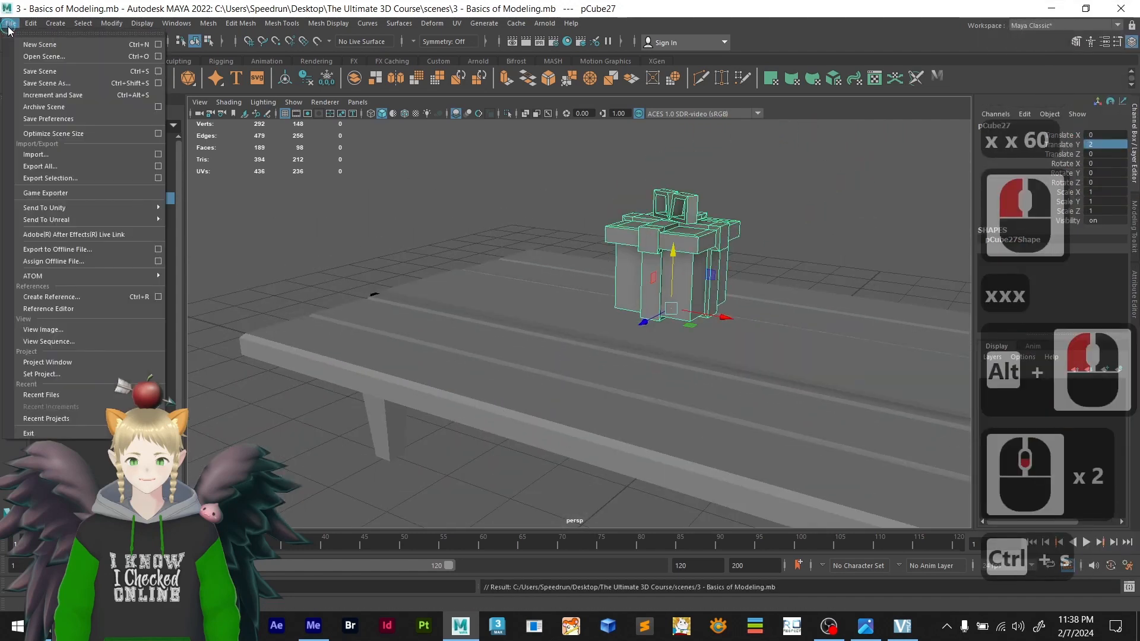
left_click(35, 53)
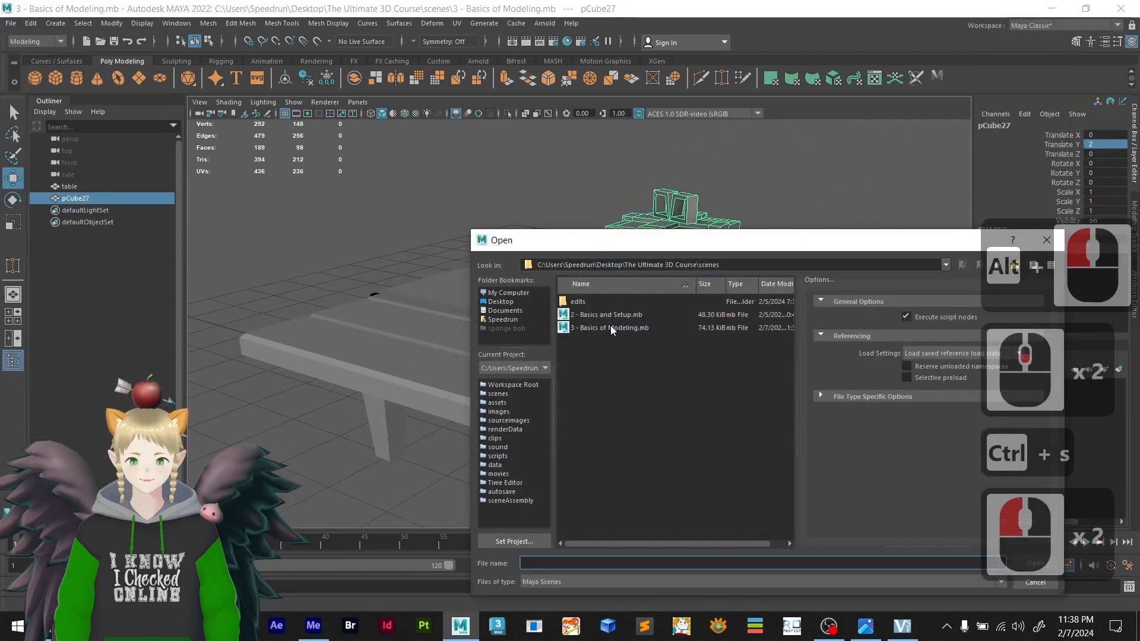
double_click(597, 326)
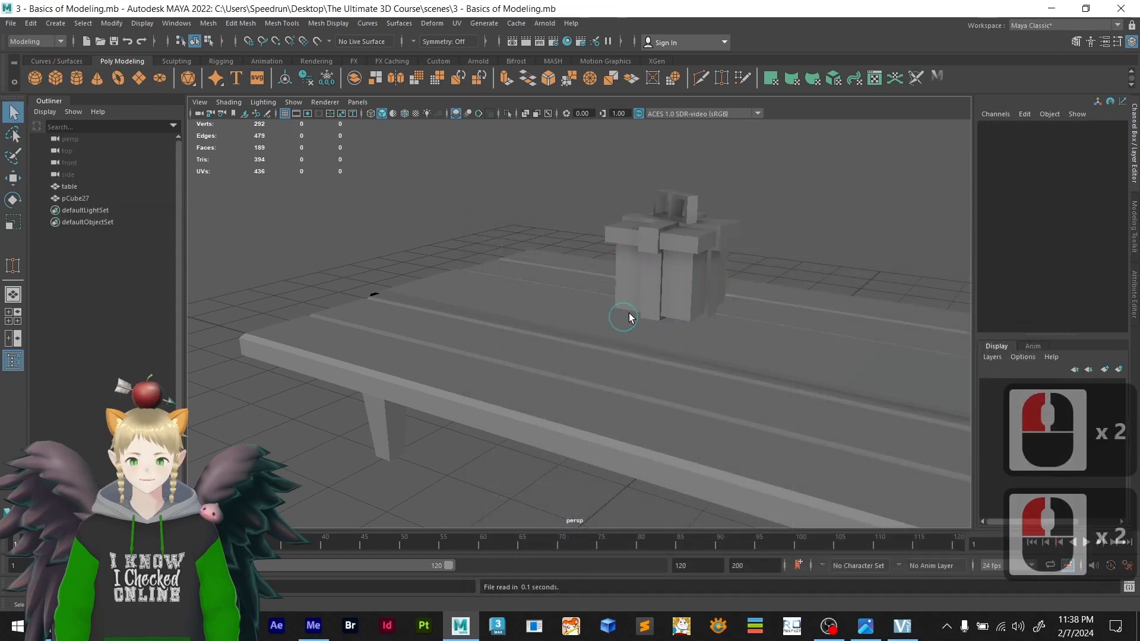
- Try again to grid-snap the gift box vertically onto the tabletop, ending back at Translate Y 2
left_click(629, 317)
scroll(689, 310, "up", 2)
left_click_drag(689, 311, 480, 331, "alt")
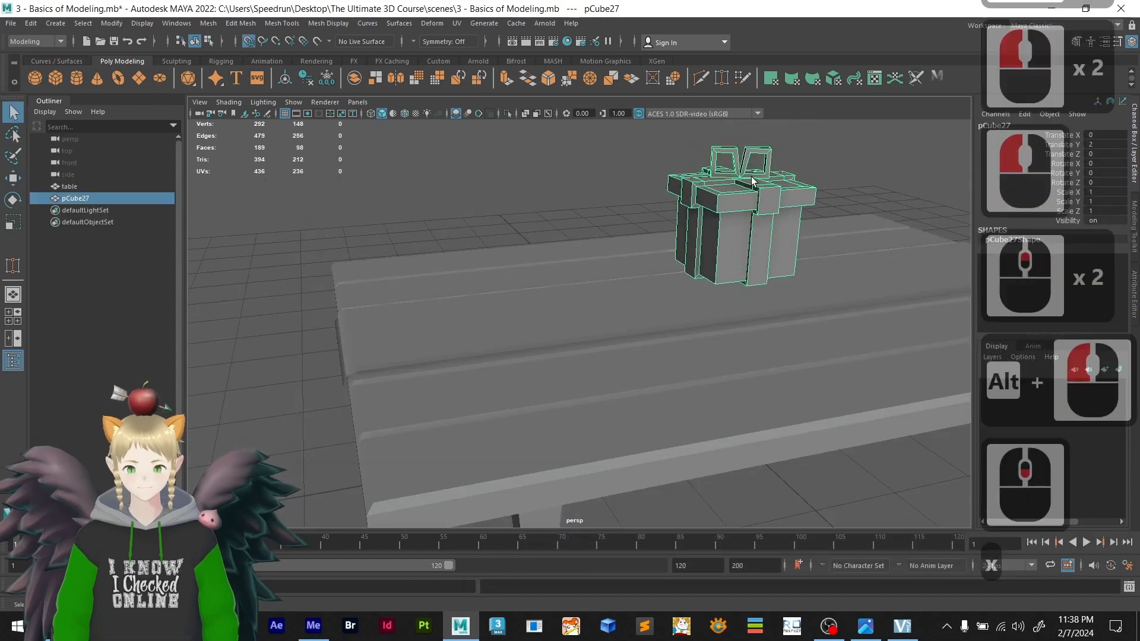
key("x")
scroll(752, 180, "down", 2)
key("w")
scroll(765, 212, "up", 3)
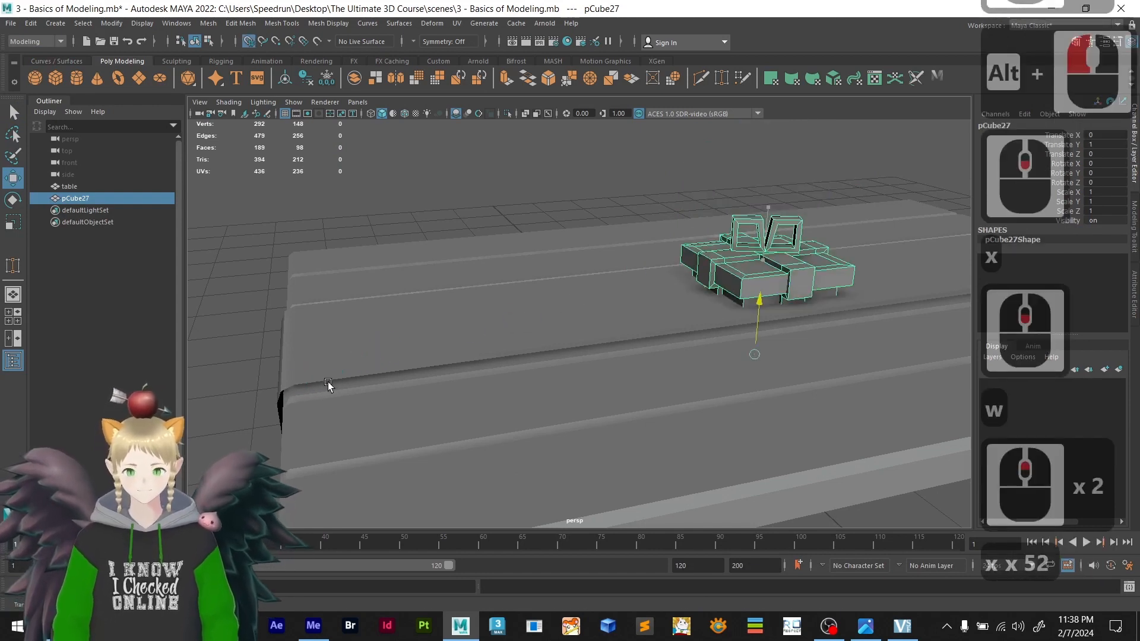
middle_click_drag(508, 456, 691, 286)
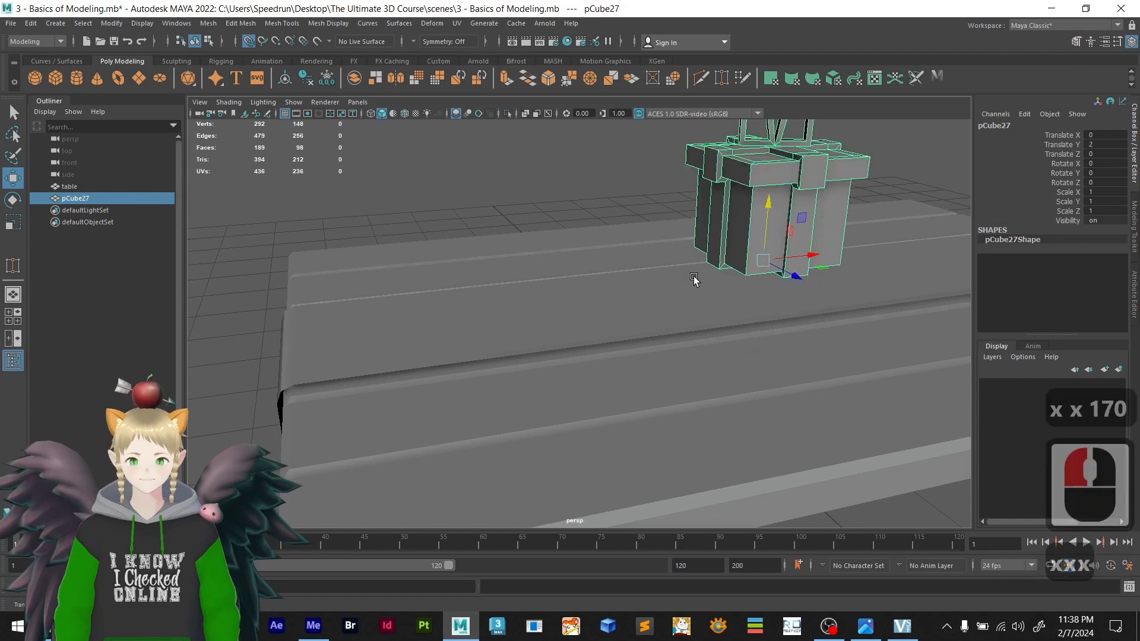
- Lower the gift box freely along Y to 1.74 so it rests on the tabletop
scroll(692, 326, "down", 2)
left_click_drag(693, 326, 656, 300, "alt")
scroll(795, 225, "up", 3)
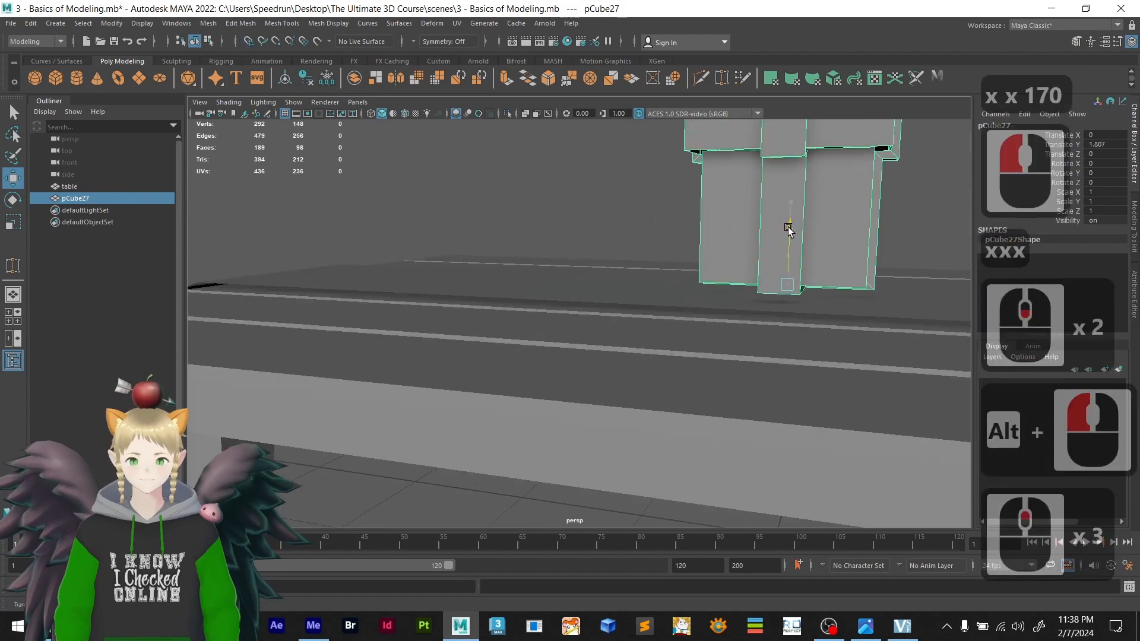
left_click_drag(789, 233, 788, 237)
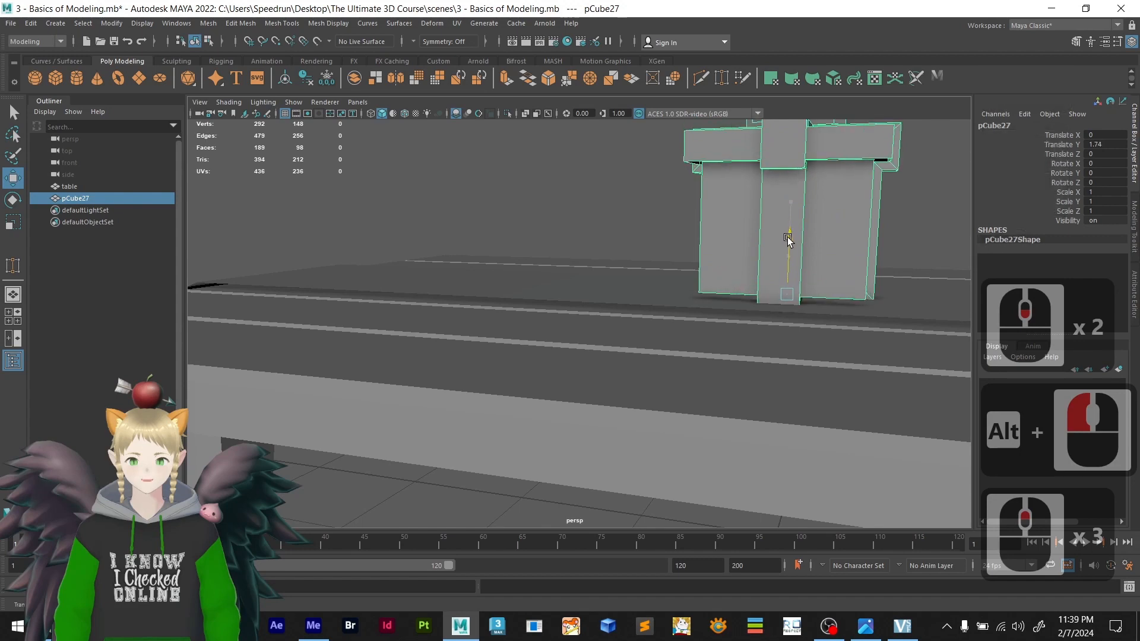
scroll(692, 305, "down", 2)
mouse_move(692, 305)
left_mouse_down("alt")
mouse_move(636, 326)
mouse_move(664, 292)
mouse_move(604, 318)
mouse_move(642, 345)
mouse_move(675, 319)
left_mouse_up("alt")
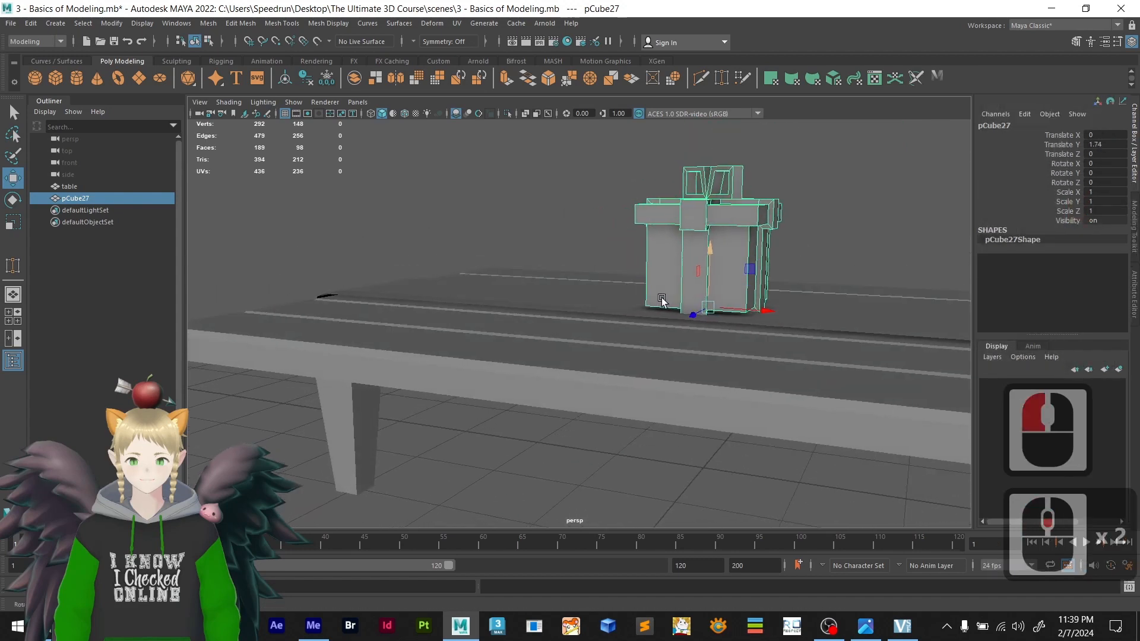
- Deselect the gift box and examine how it sits on the tabletop from several angles
scroll(605, 319, "down", 5)
scroll(676, 319, "up", 2)
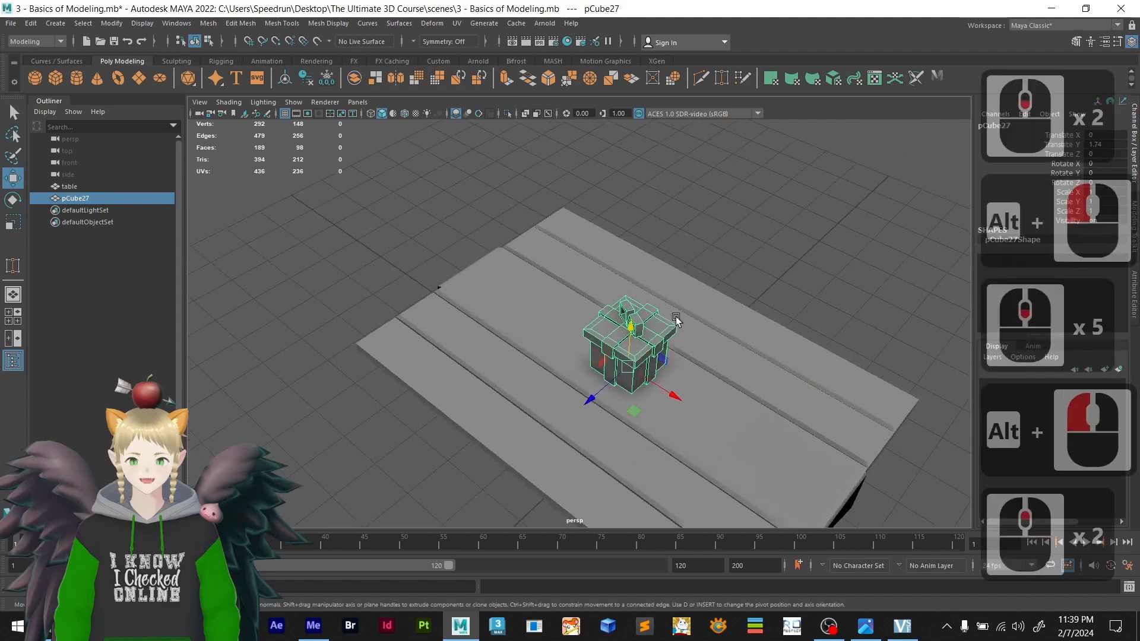
scroll(675, 317, "up", 1)
left_click(776, 261)
scroll(775, 265, "down", 4)
left_click_drag(771, 276, 722, 289, "alt")
scroll(722, 288, "up", 4)
left_click_drag(682, 331, 708, 350, "alt")
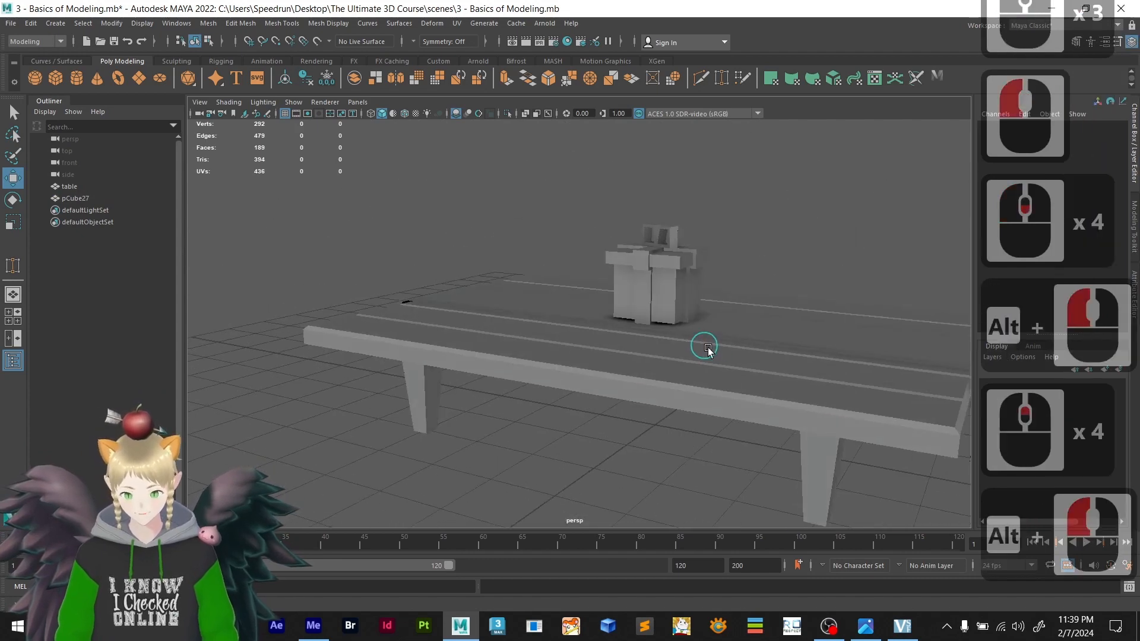
middle_click_drag(708, 351, 523, 341, "alt")
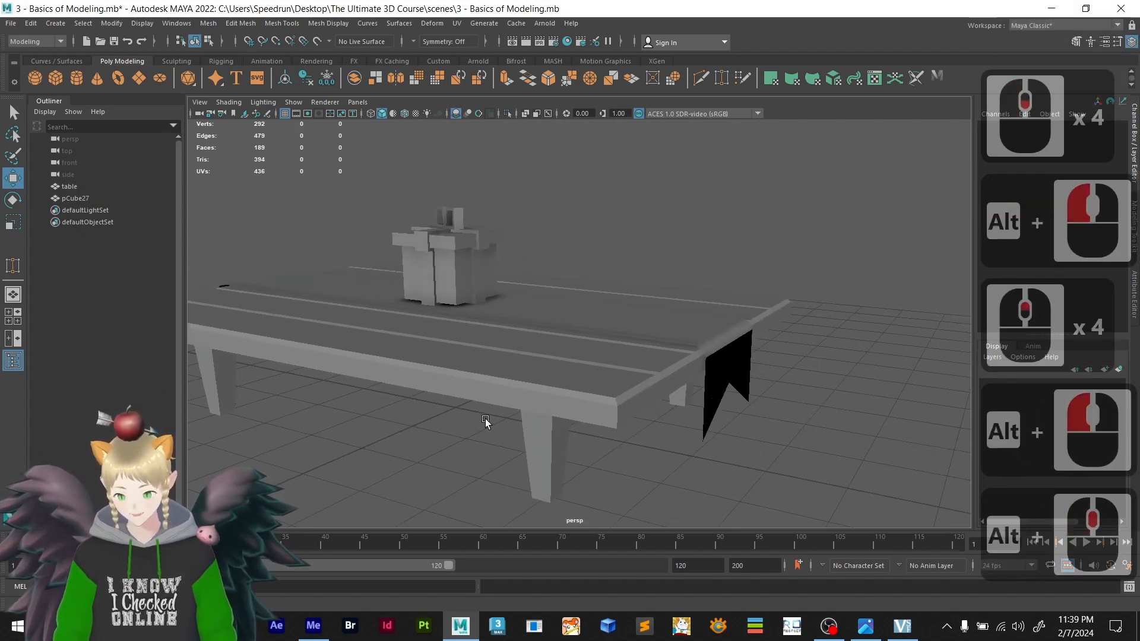
mouse_move(485, 421)
left_mouse_down("alt")
mouse_move(511, 402)
mouse_move(465, 425)
mouse_move(521, 405)
mouse_move(500, 404)
left_mouse_up("alt")
scroll(499, 407, "down", 2)
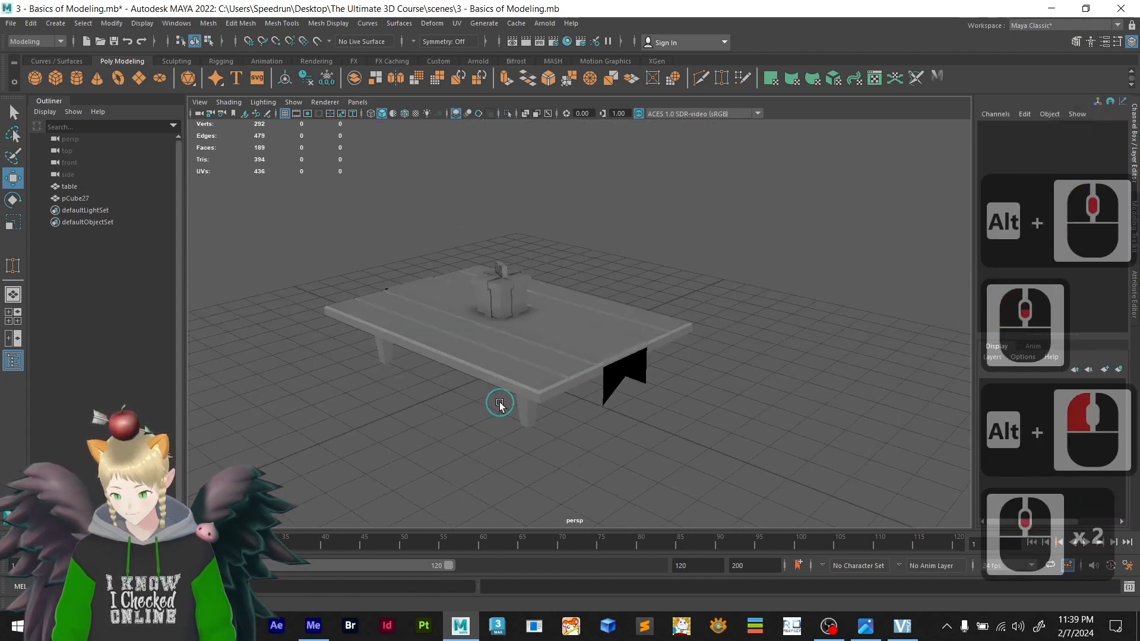
scroll(478, 315, "up", 3)
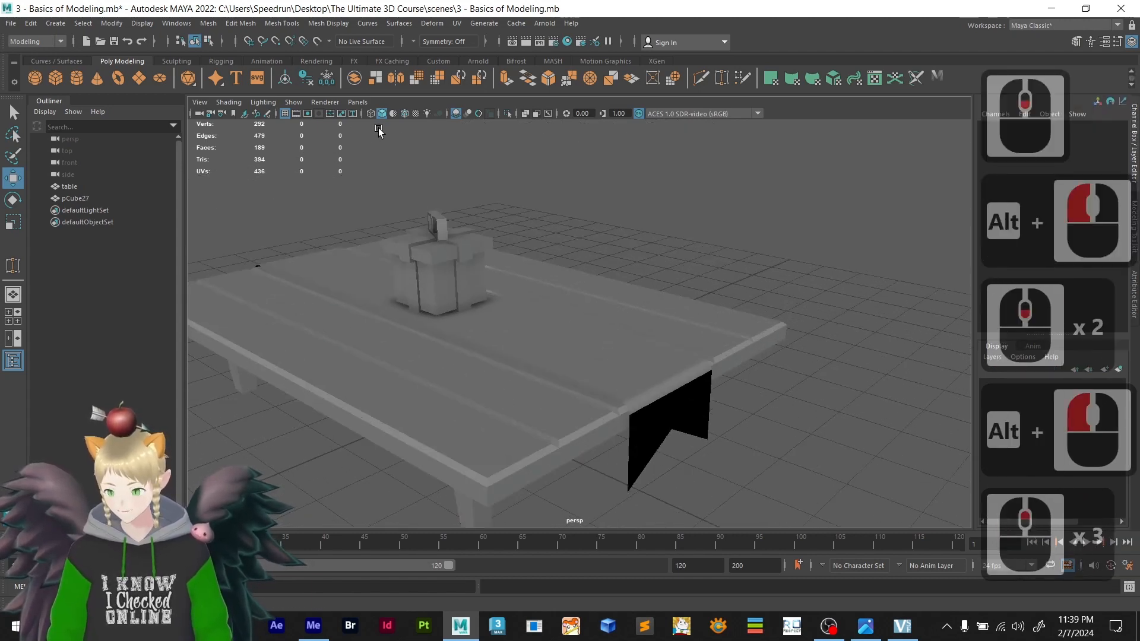
- Display wireframe over the shaded models and bring the underside of the table into view
left_click(404, 114)
scroll(509, 300, "down", 2)
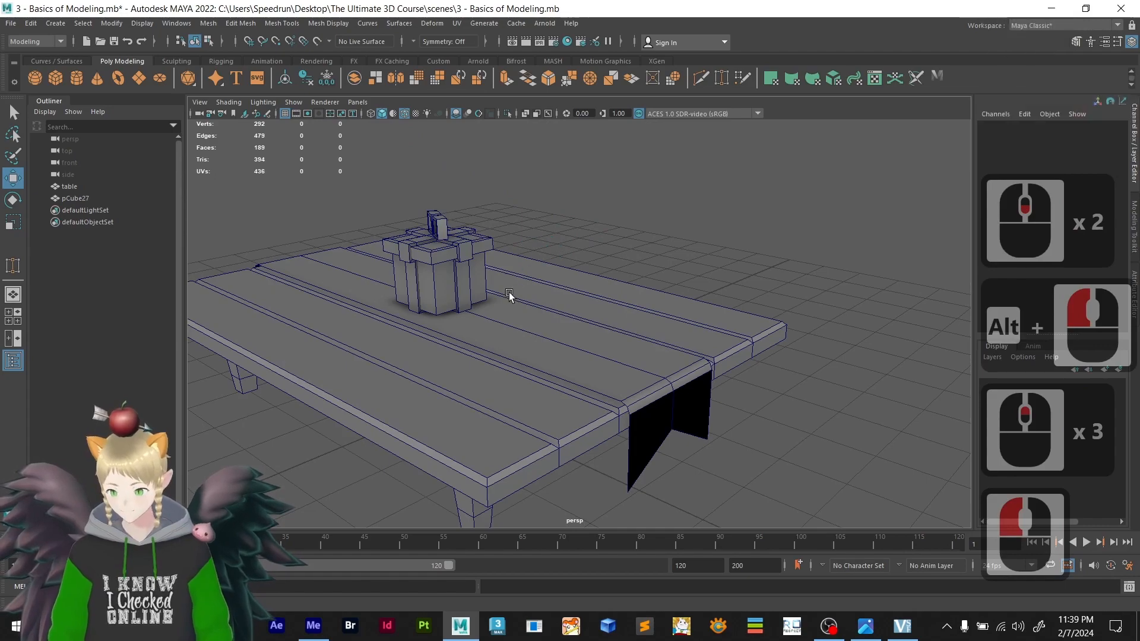
left_click_drag(508, 300, 641, 214, "alt")
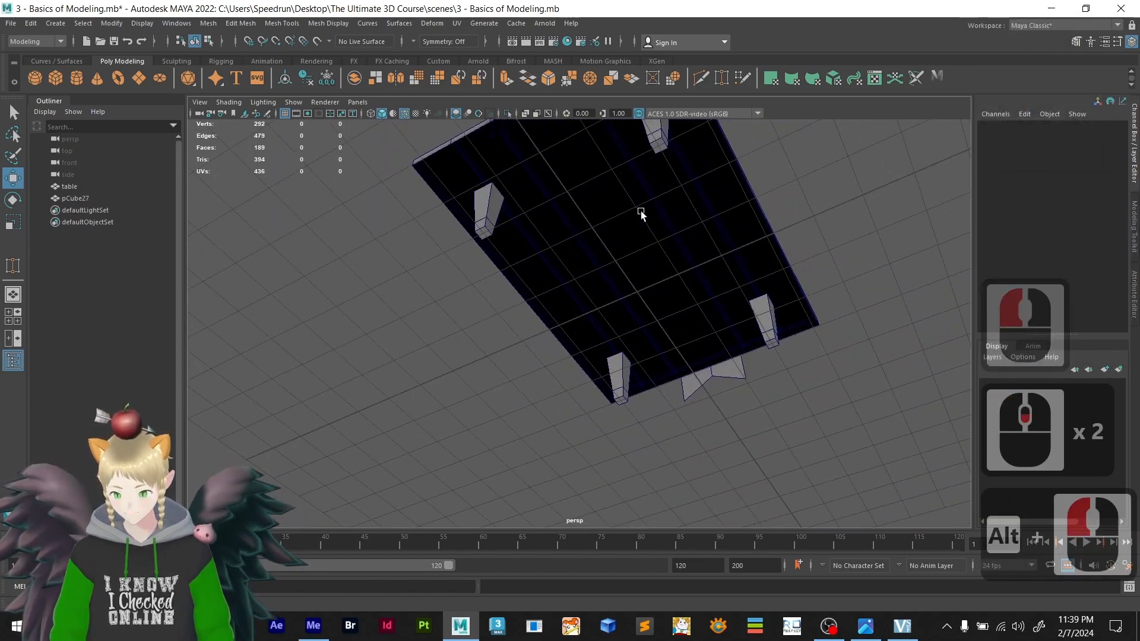
middle_click_drag(641, 214, 567, 278, "alt")
scroll(570, 274, "up", 2)
- Delete the hidden bottom faces of all four table legs, return to object mode and clear the selection
left_click(587, 210)
scroll(587, 210, "up", 2)
middle_click_drag(587, 211, 564, 364, "alt")
right_click_drag(575, 302, 578, 342)
left_click(578, 349)
scroll(575, 351, "down", 3)
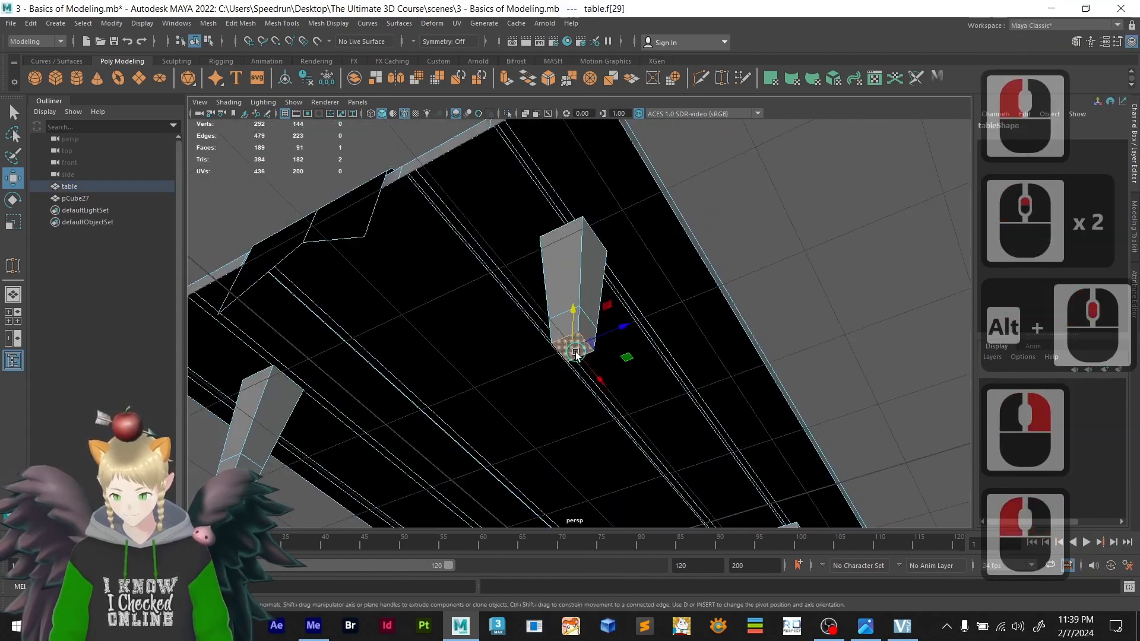
middle_click_drag(574, 352, 598, 193, "alt")
left_click(409, 230, "shift")
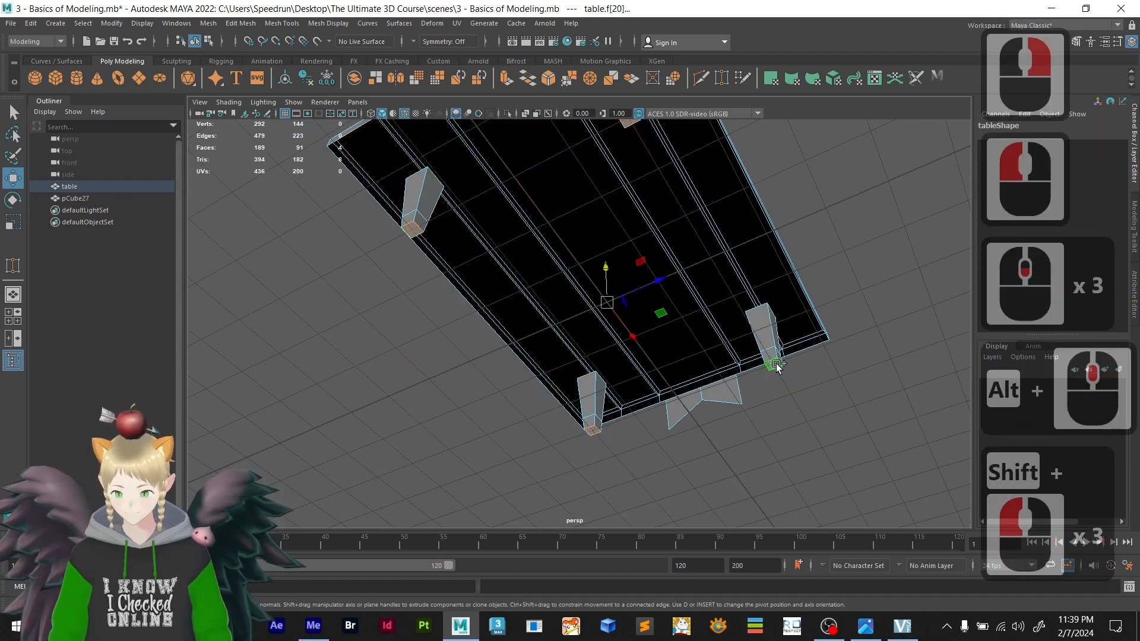
key("Delete")
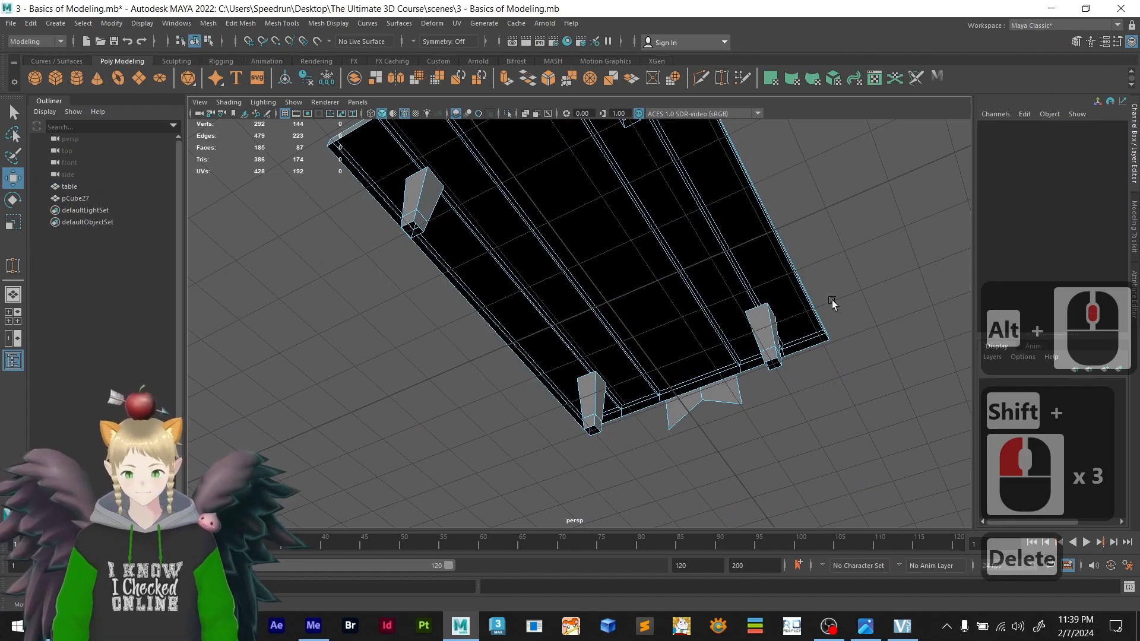
left_click_drag(832, 308, 810, 295, "alt")
right_click_drag(735, 241, 765, 219)
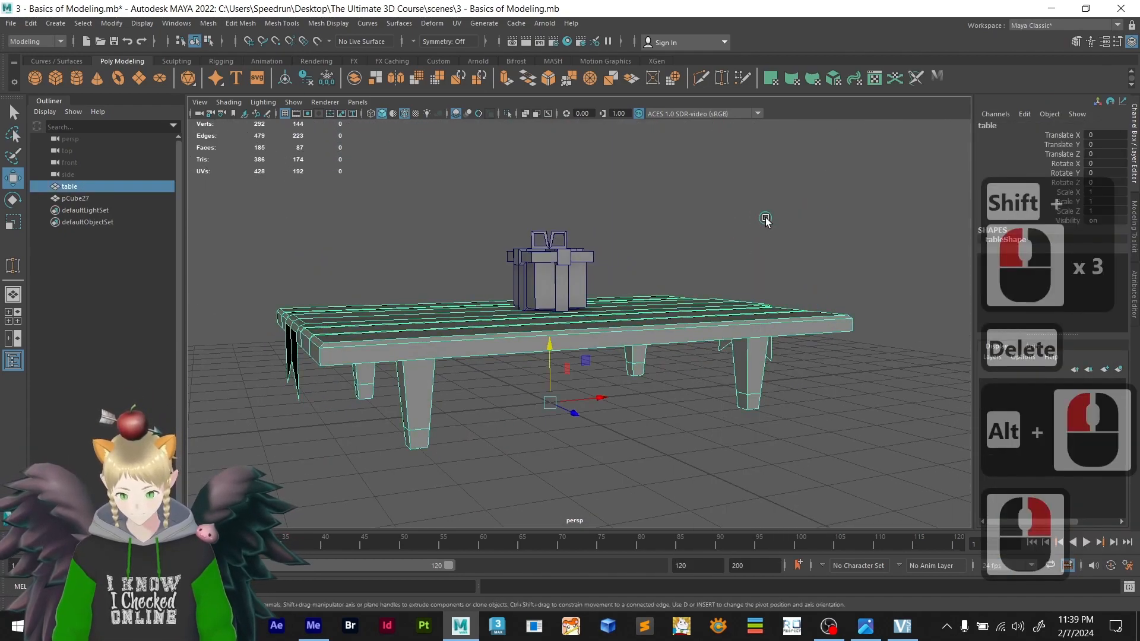
left_click(722, 255)
- Switch to the Select tool and save the scene with the finished table and gift
scroll(723, 255, "down", 2)
left_click_drag(723, 254, 617, 272, "alt")
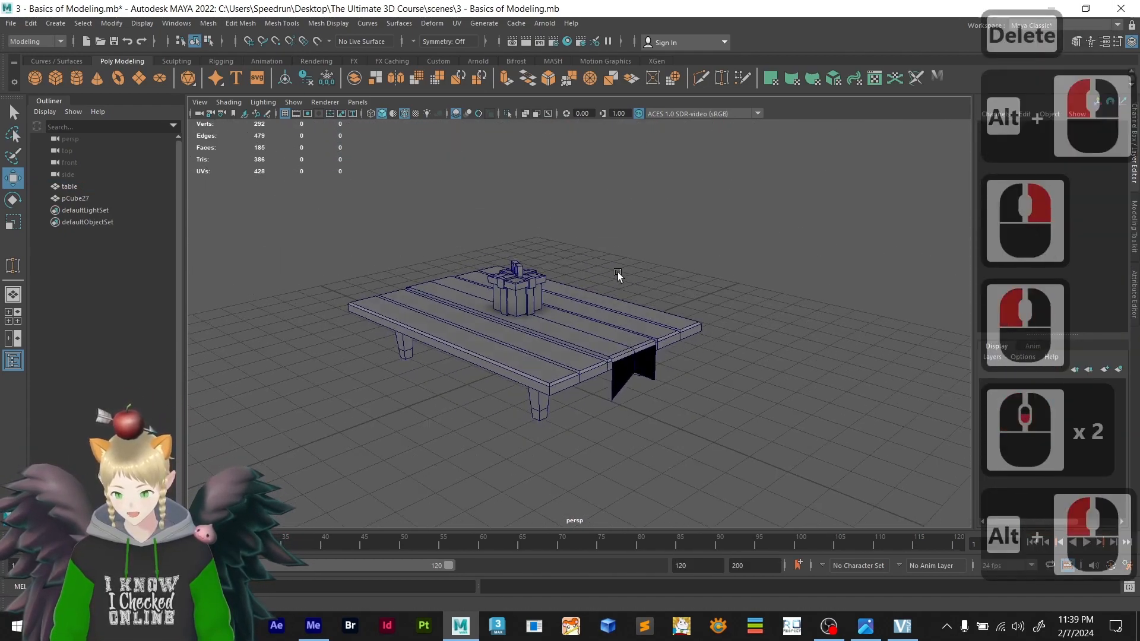
scroll(523, 311, "up", 4)
left_click_drag(686, 337, 644, 348, "alt")
middle_click_drag(644, 348, 616, 279, "alt")
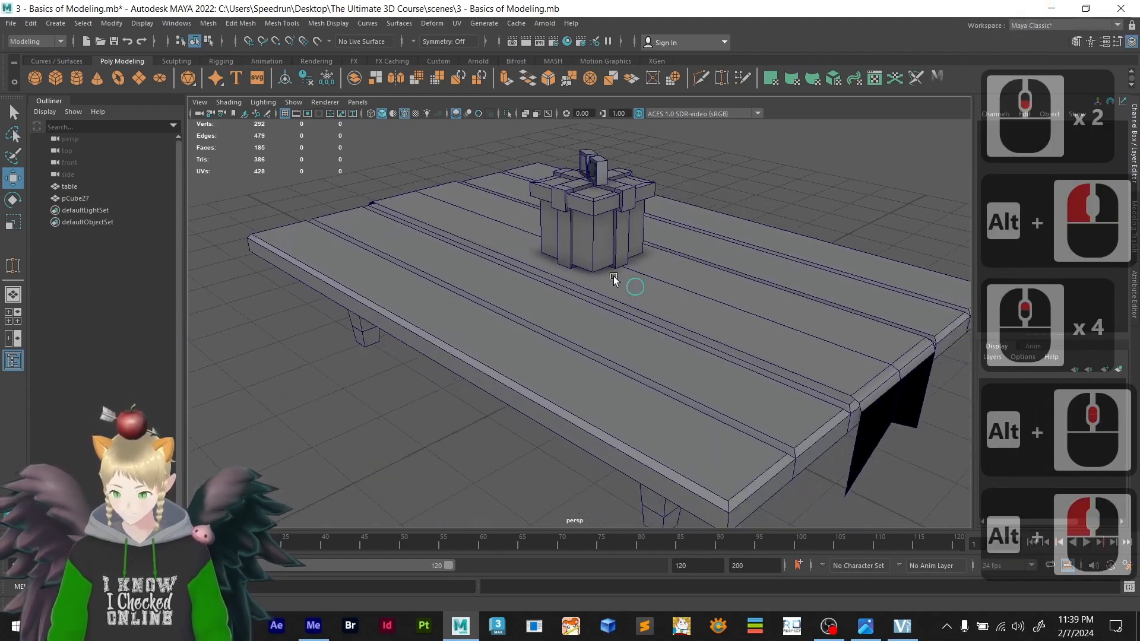
scroll(620, 281, "down", 1)
left_click_drag(626, 283, 343, 284, "alt")
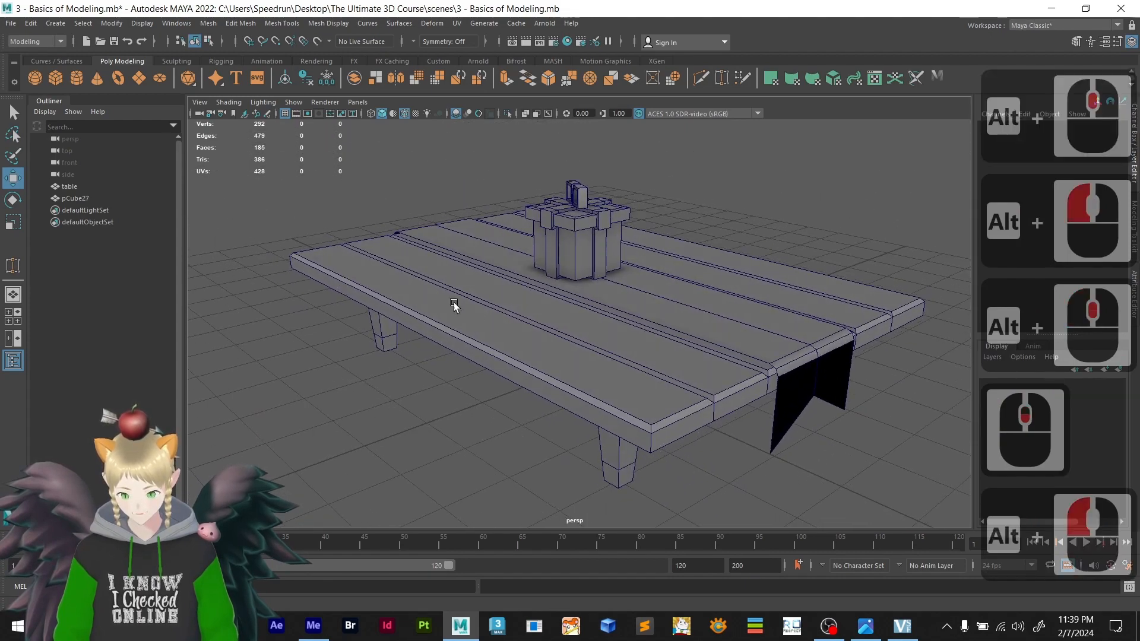
key("q")
key("ctrl+s")
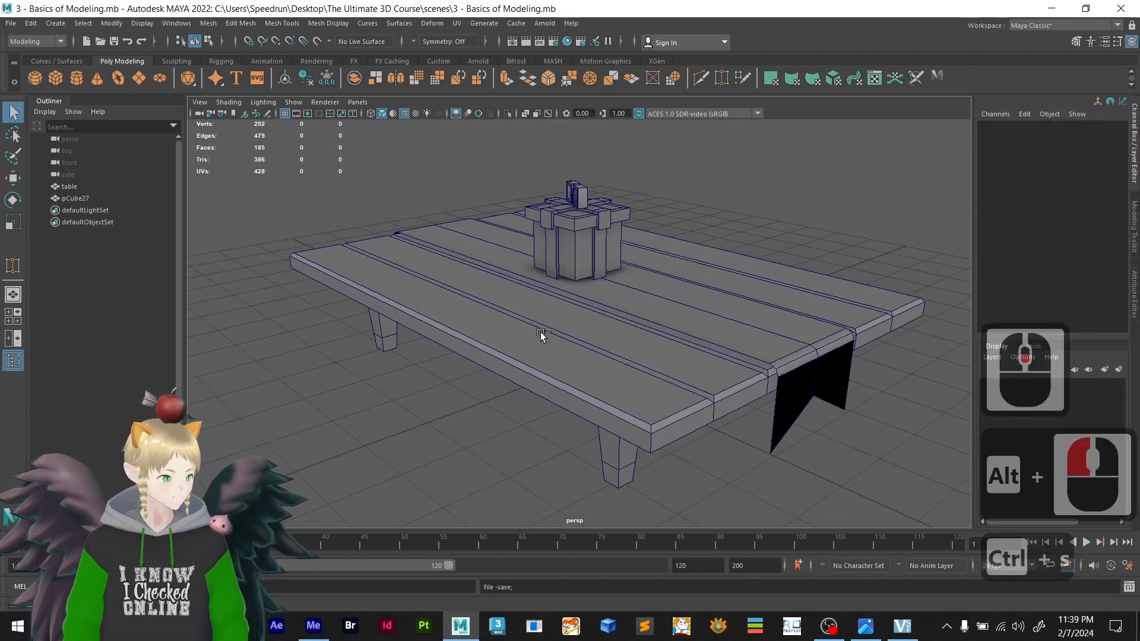